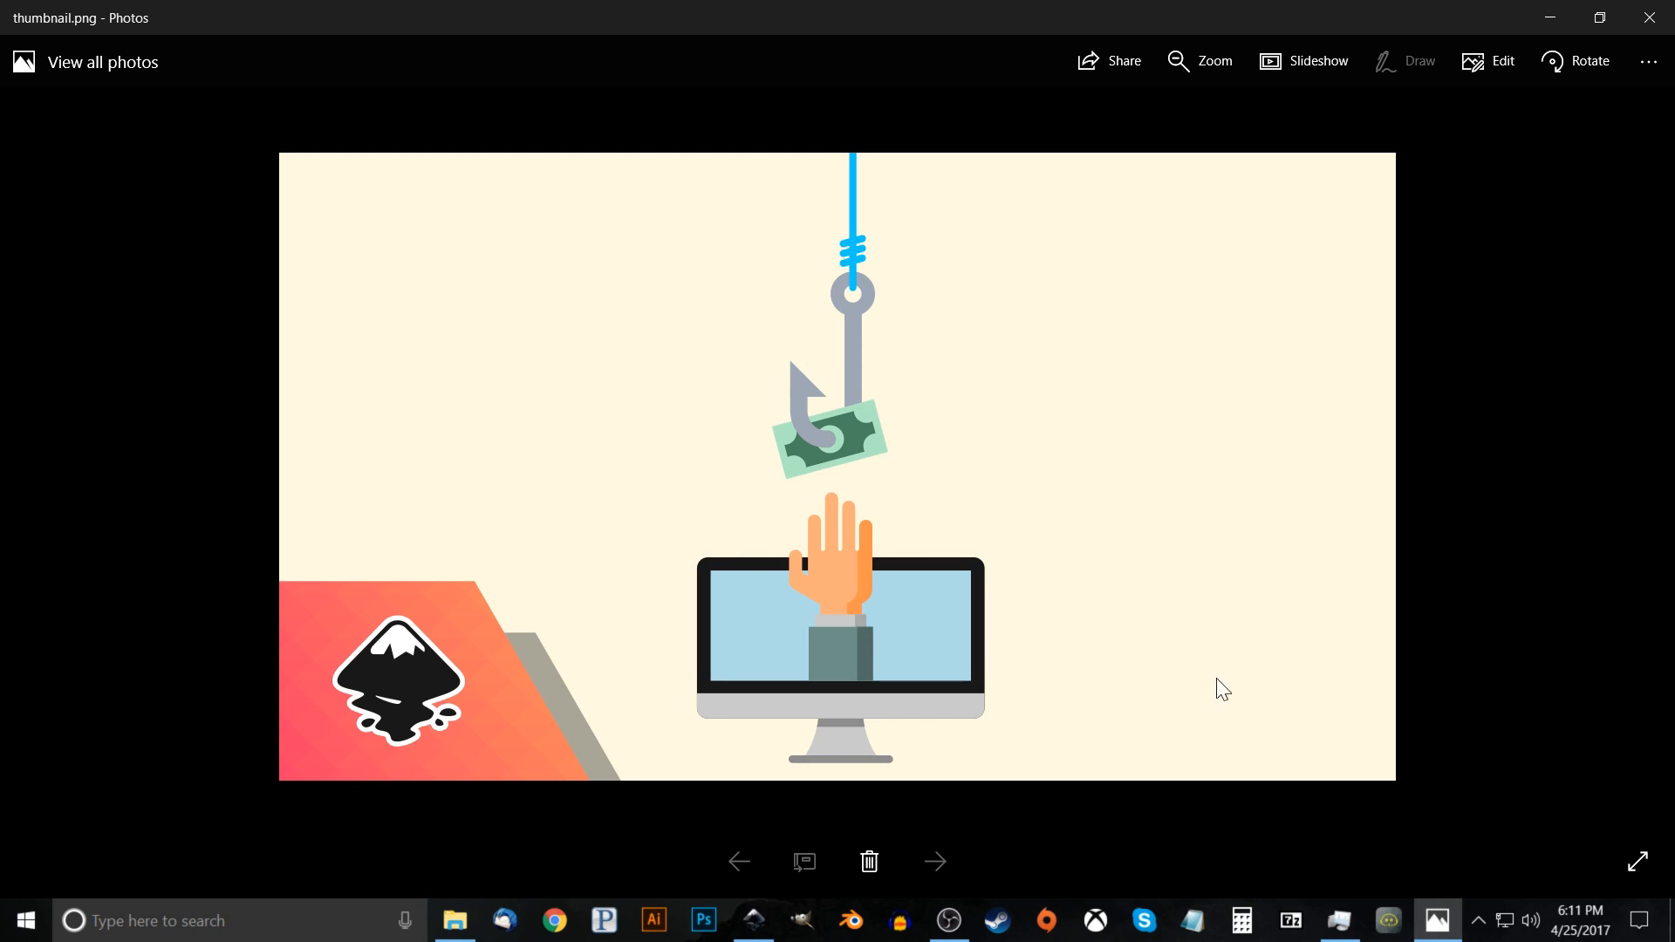
Switch to Inkscape and set the canvas zoom to 1:1.
left_click(753, 920)
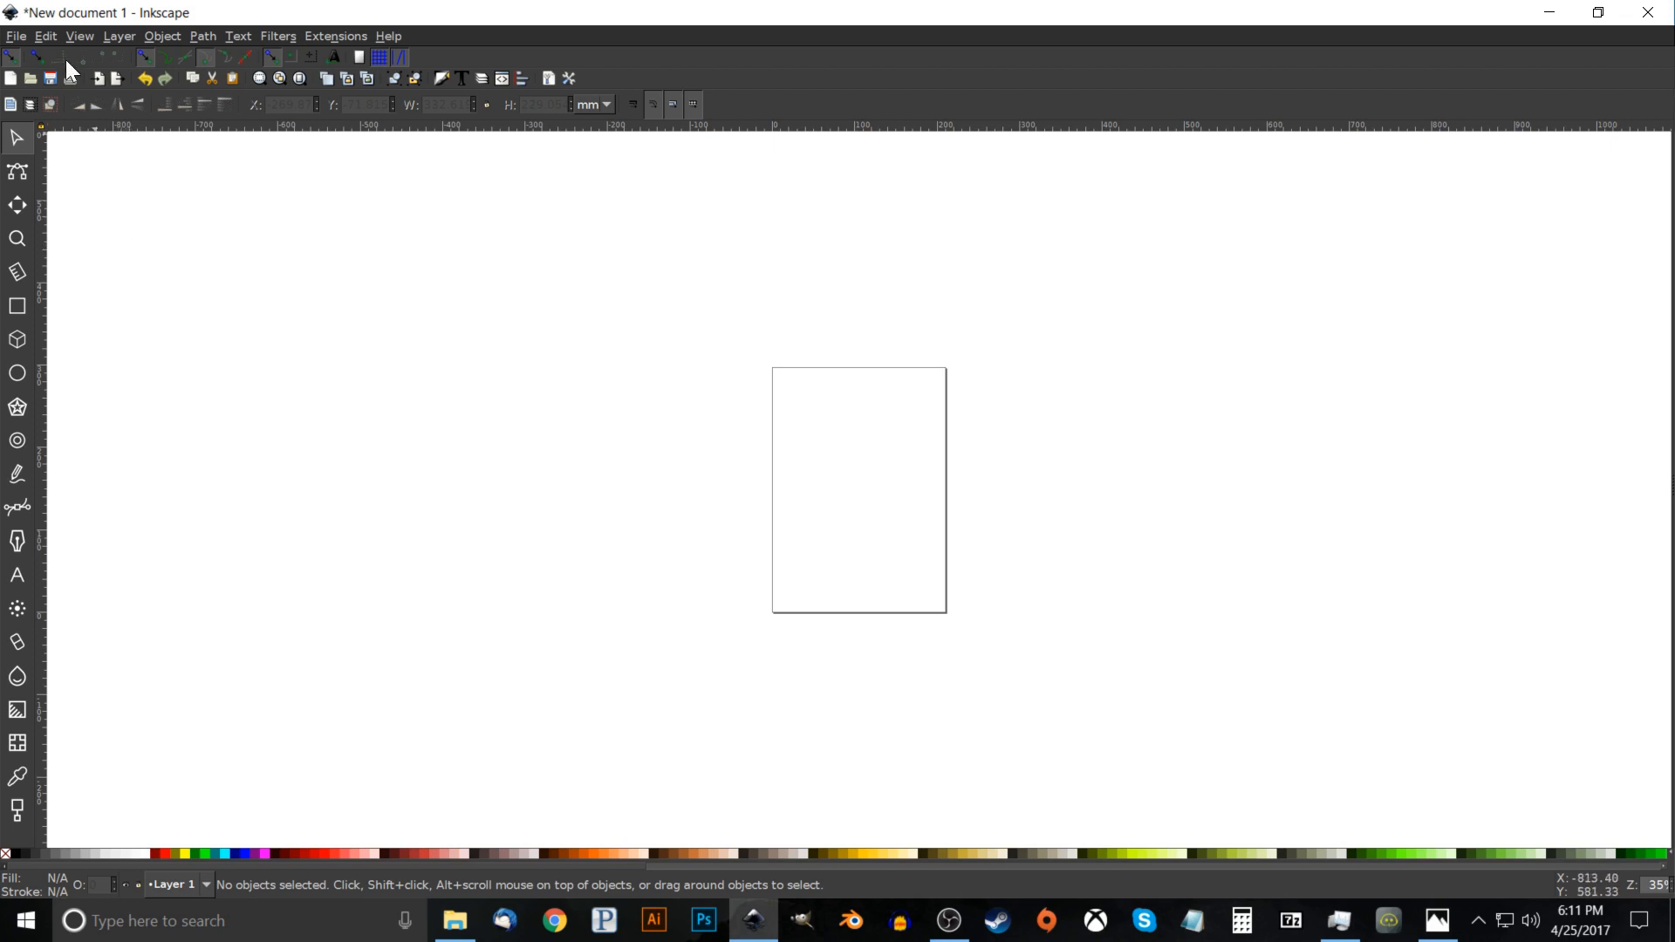
left_click(48, 35)
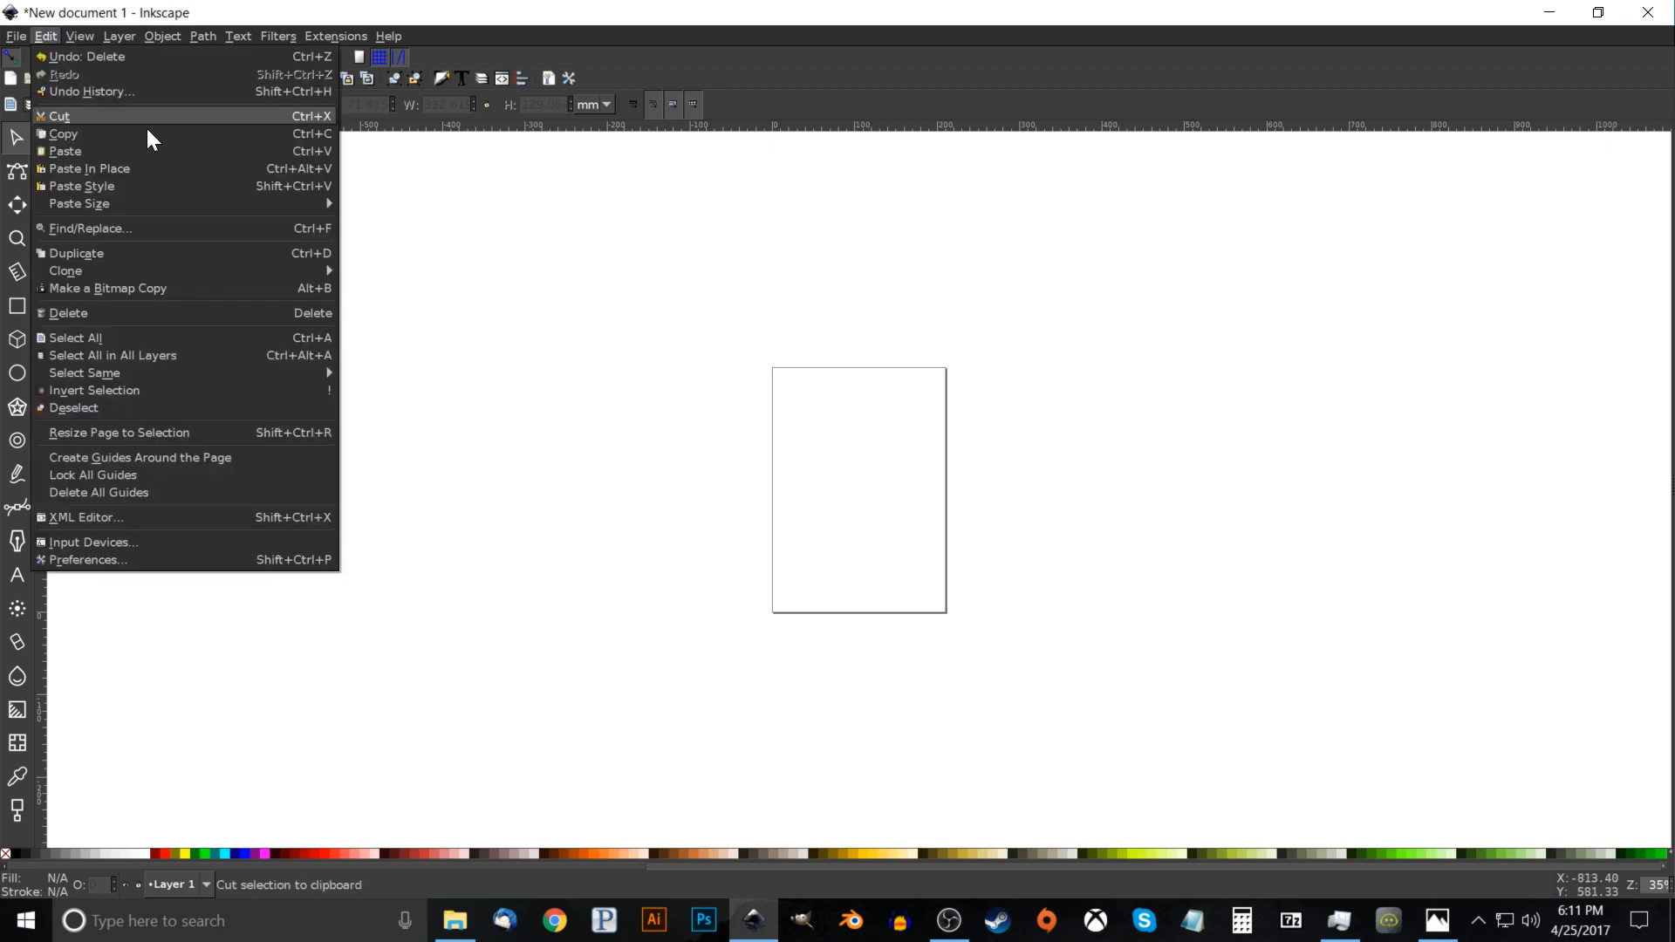
mouse_move(78, 35)
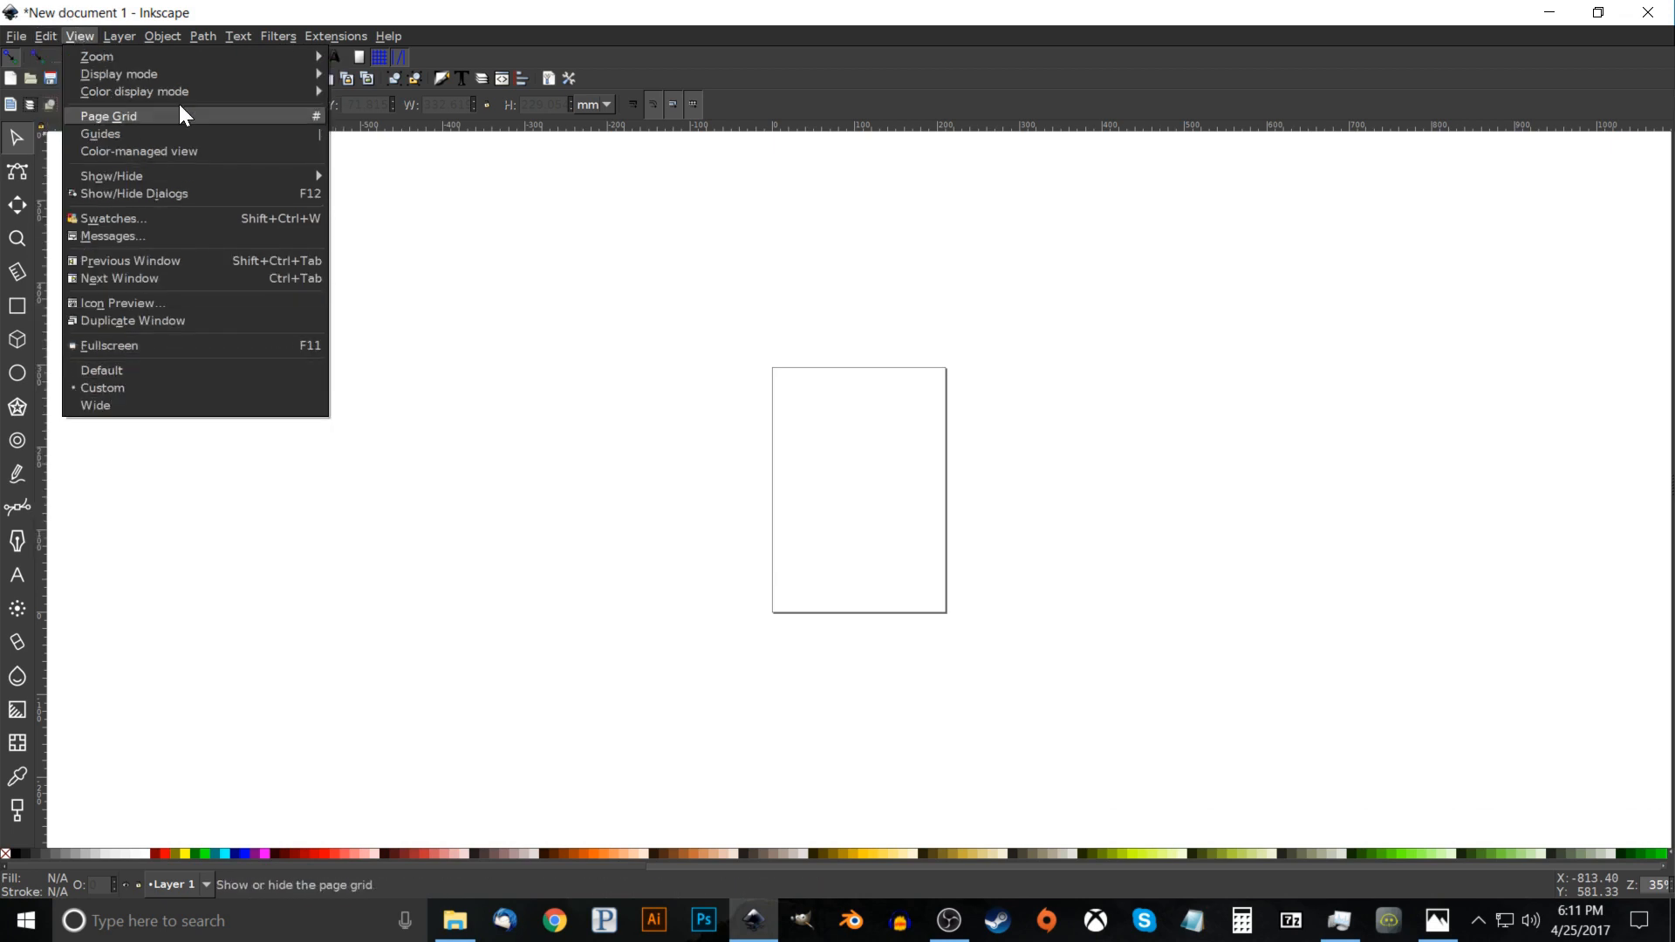
mouse_move(180, 57)
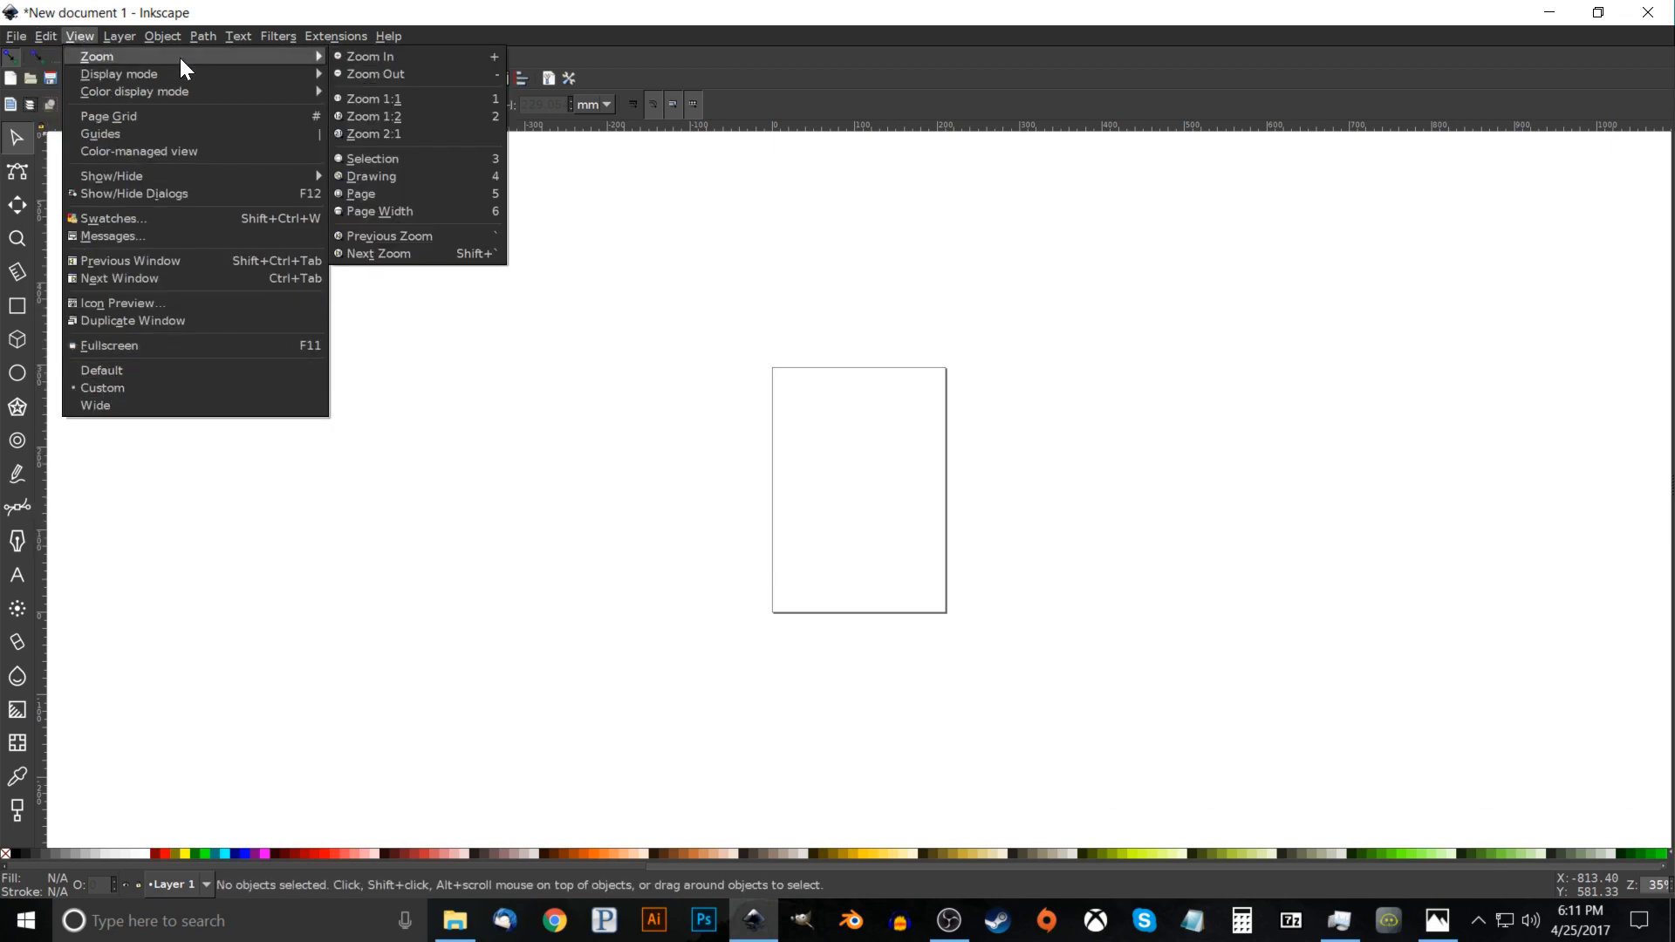
left_click(400, 101)
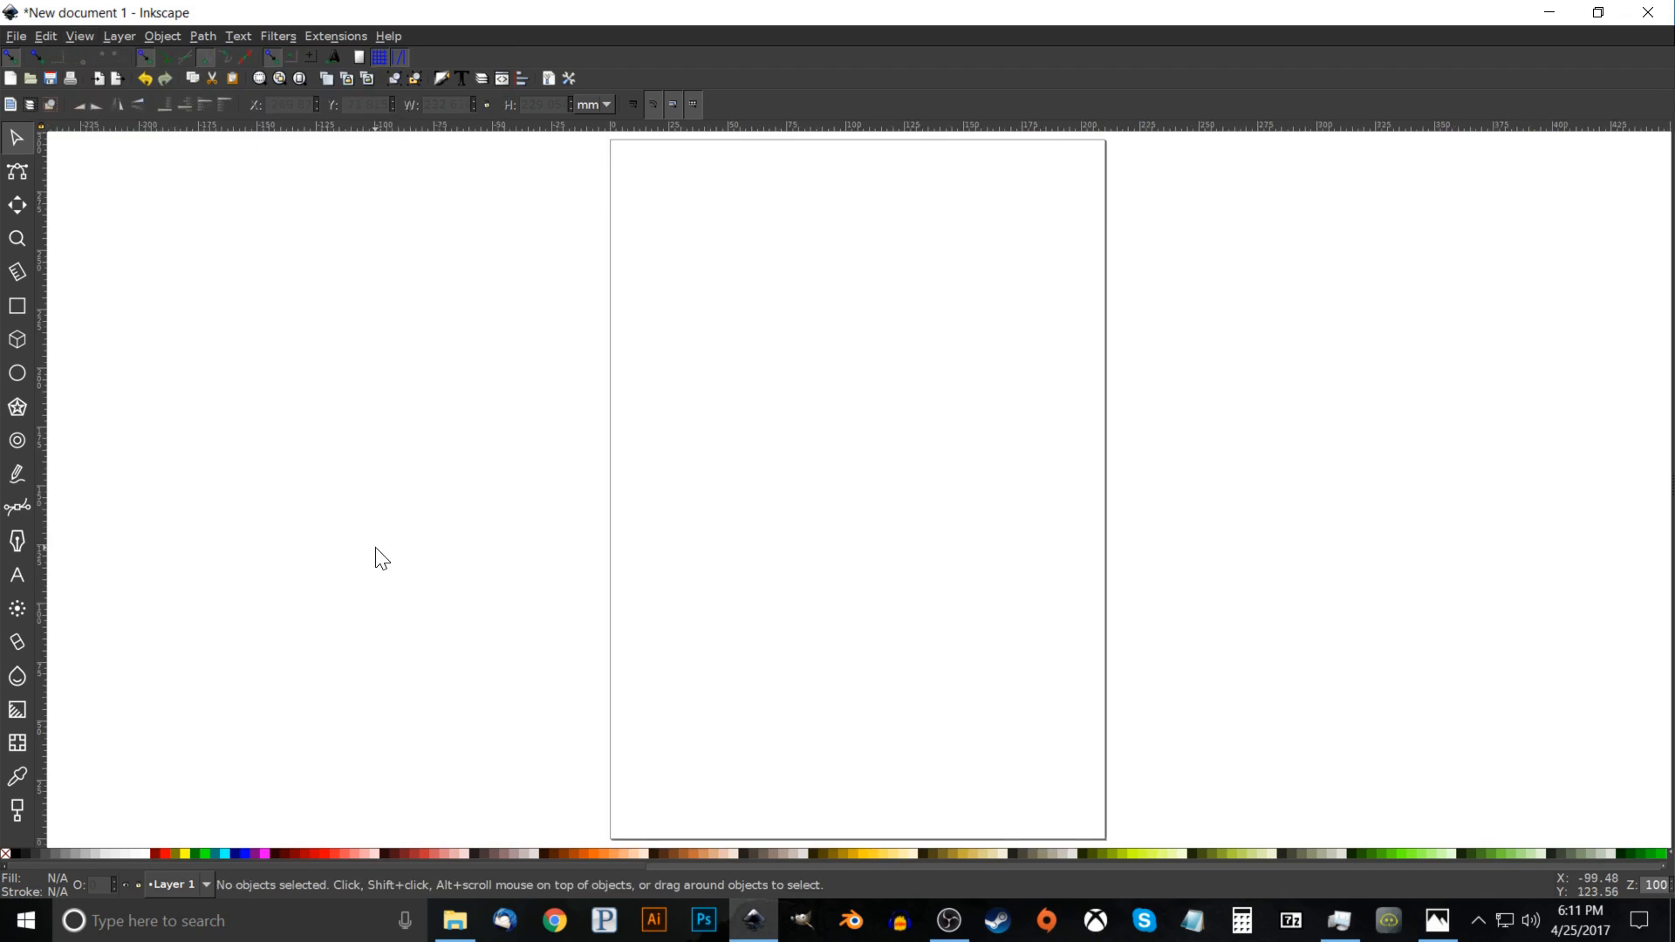
Open the Align and Distribute and the Fill and Stroke dialogs, keeping alignment relative to Last selected.
left_click(520, 80)
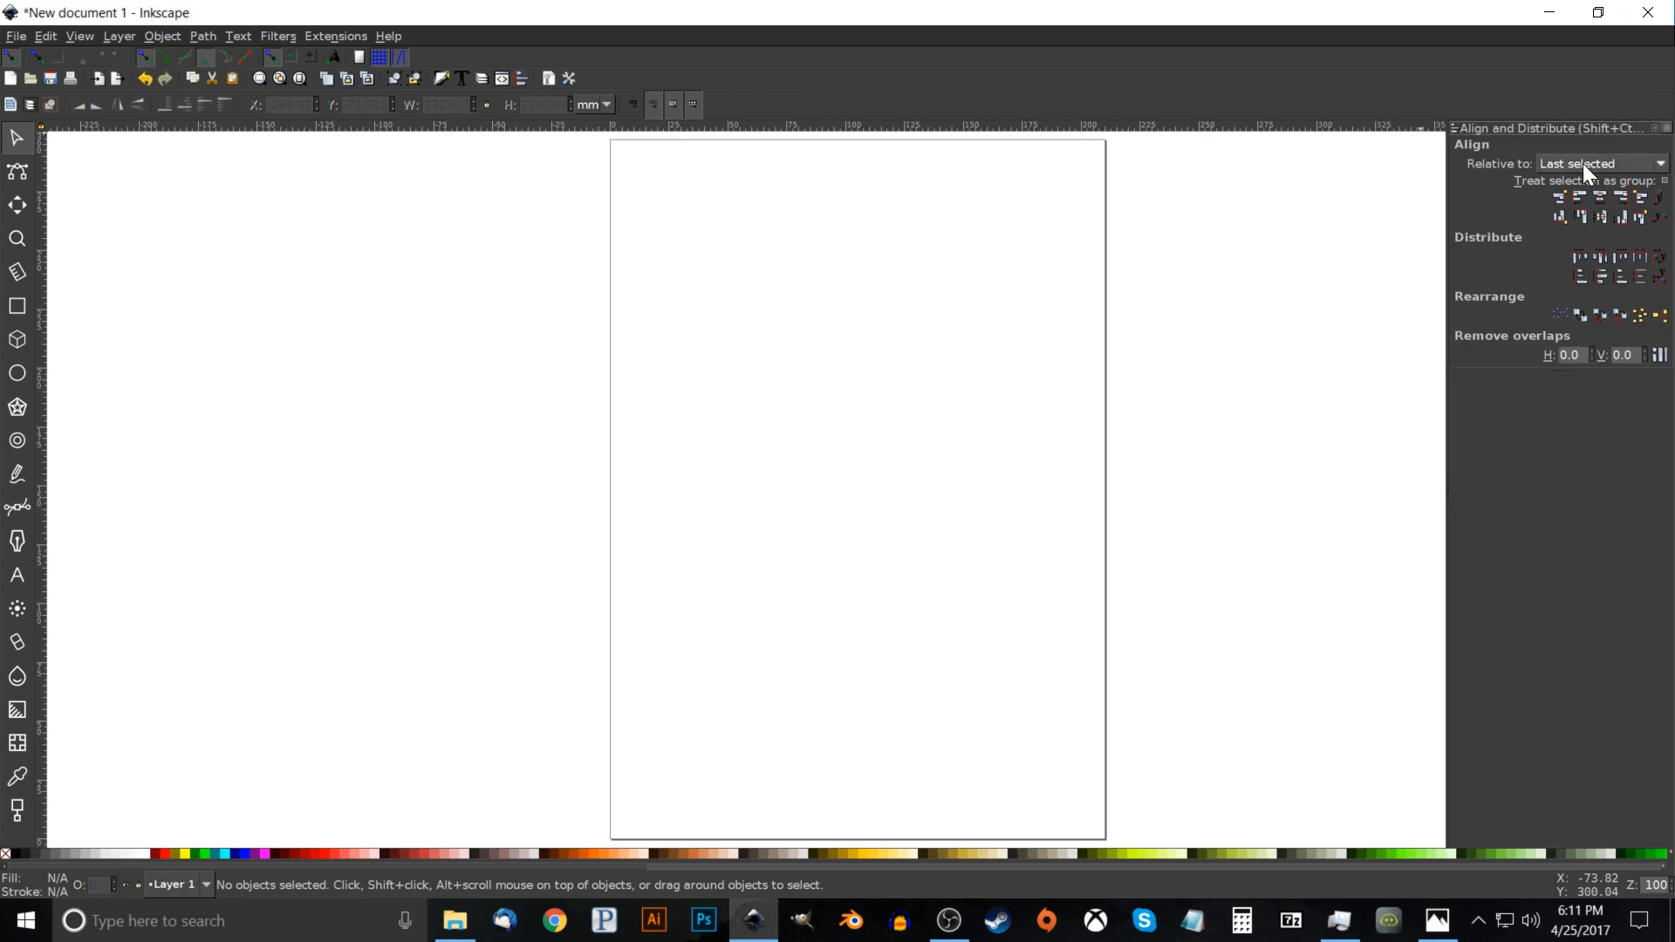
left_click(1583, 164)
left_click(1583, 164)
left_click(444, 77)
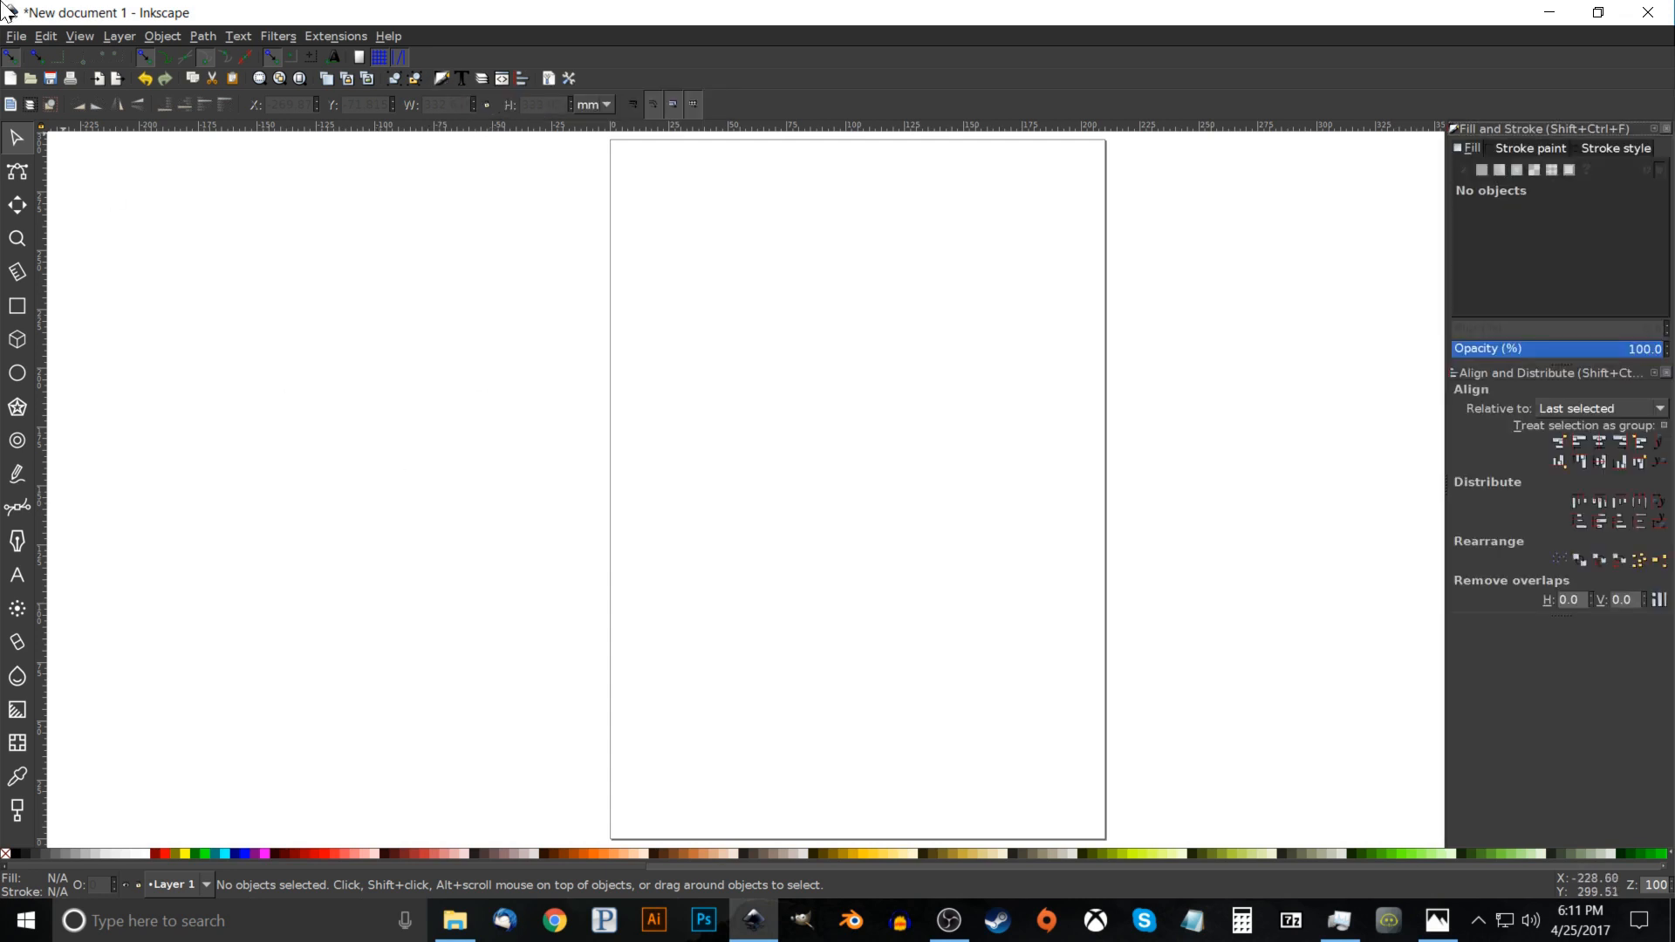
In the document properties, set the display units to px and hide the page border.
left_click(15, 36)
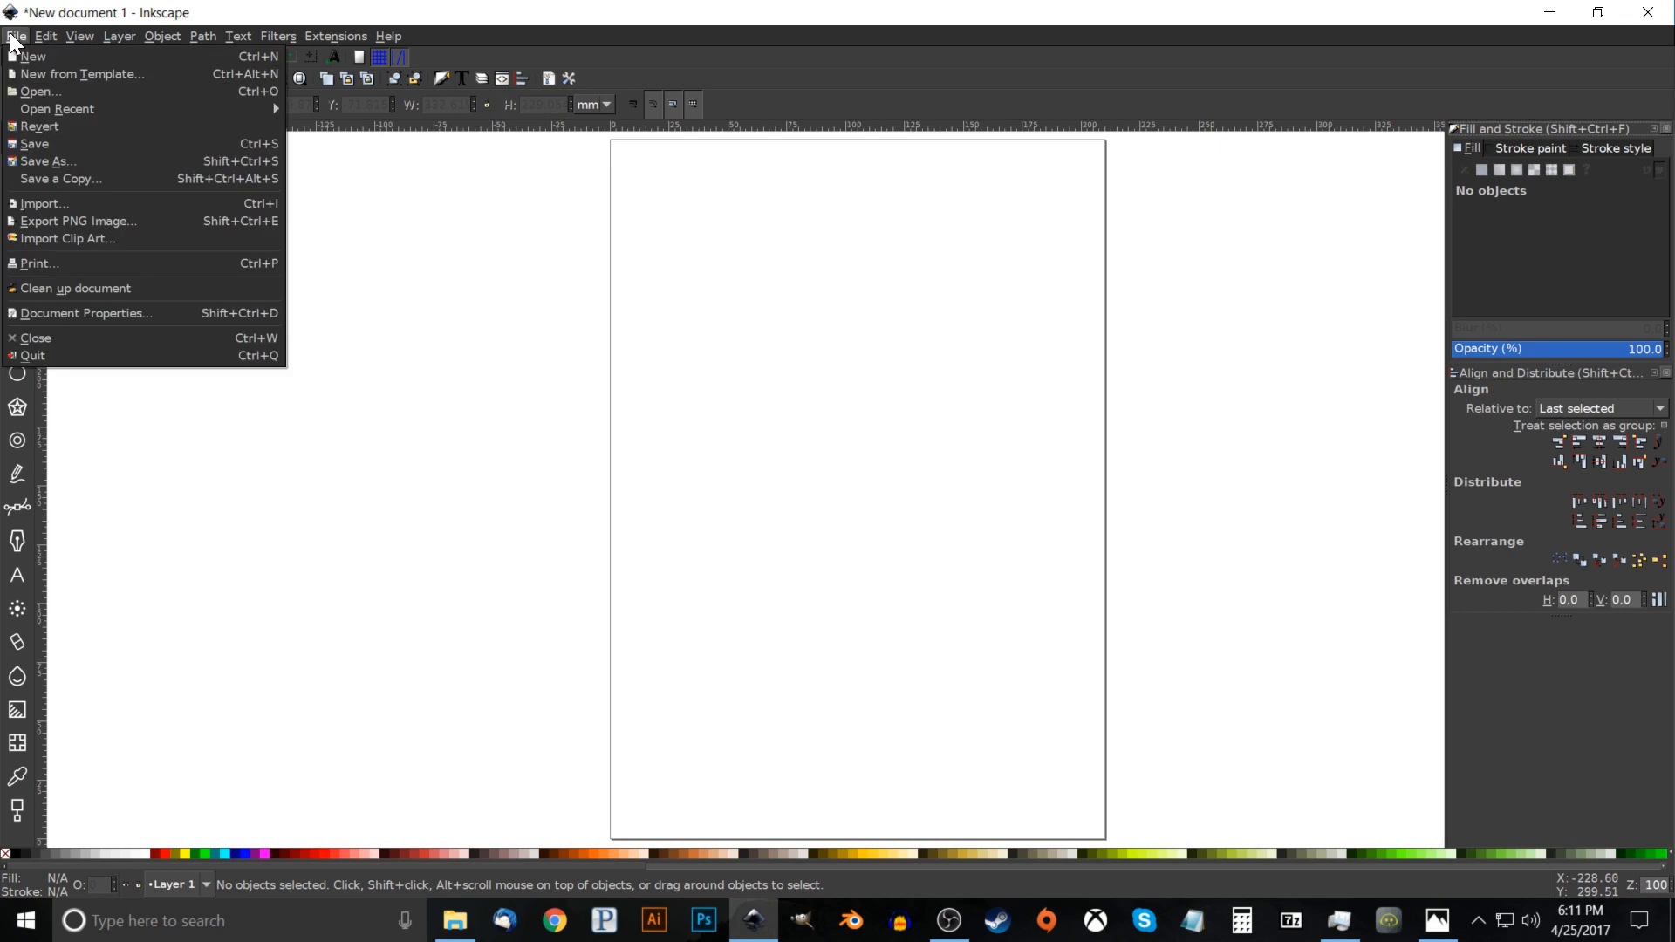
left_click(82, 312)
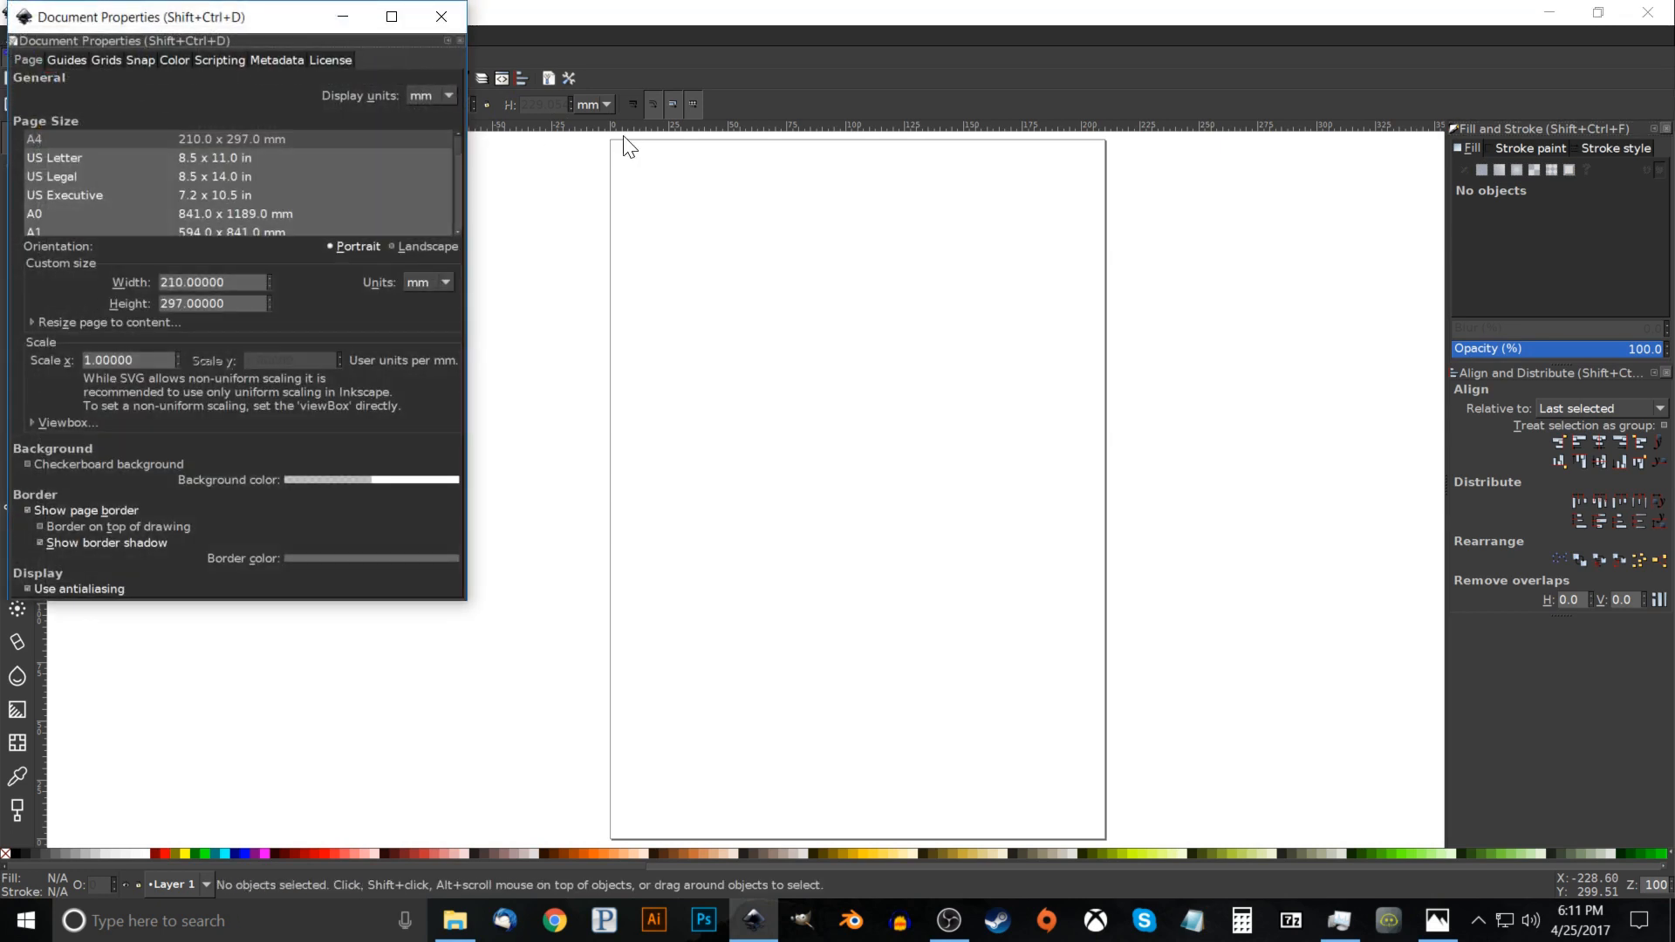
double_click(167, 2)
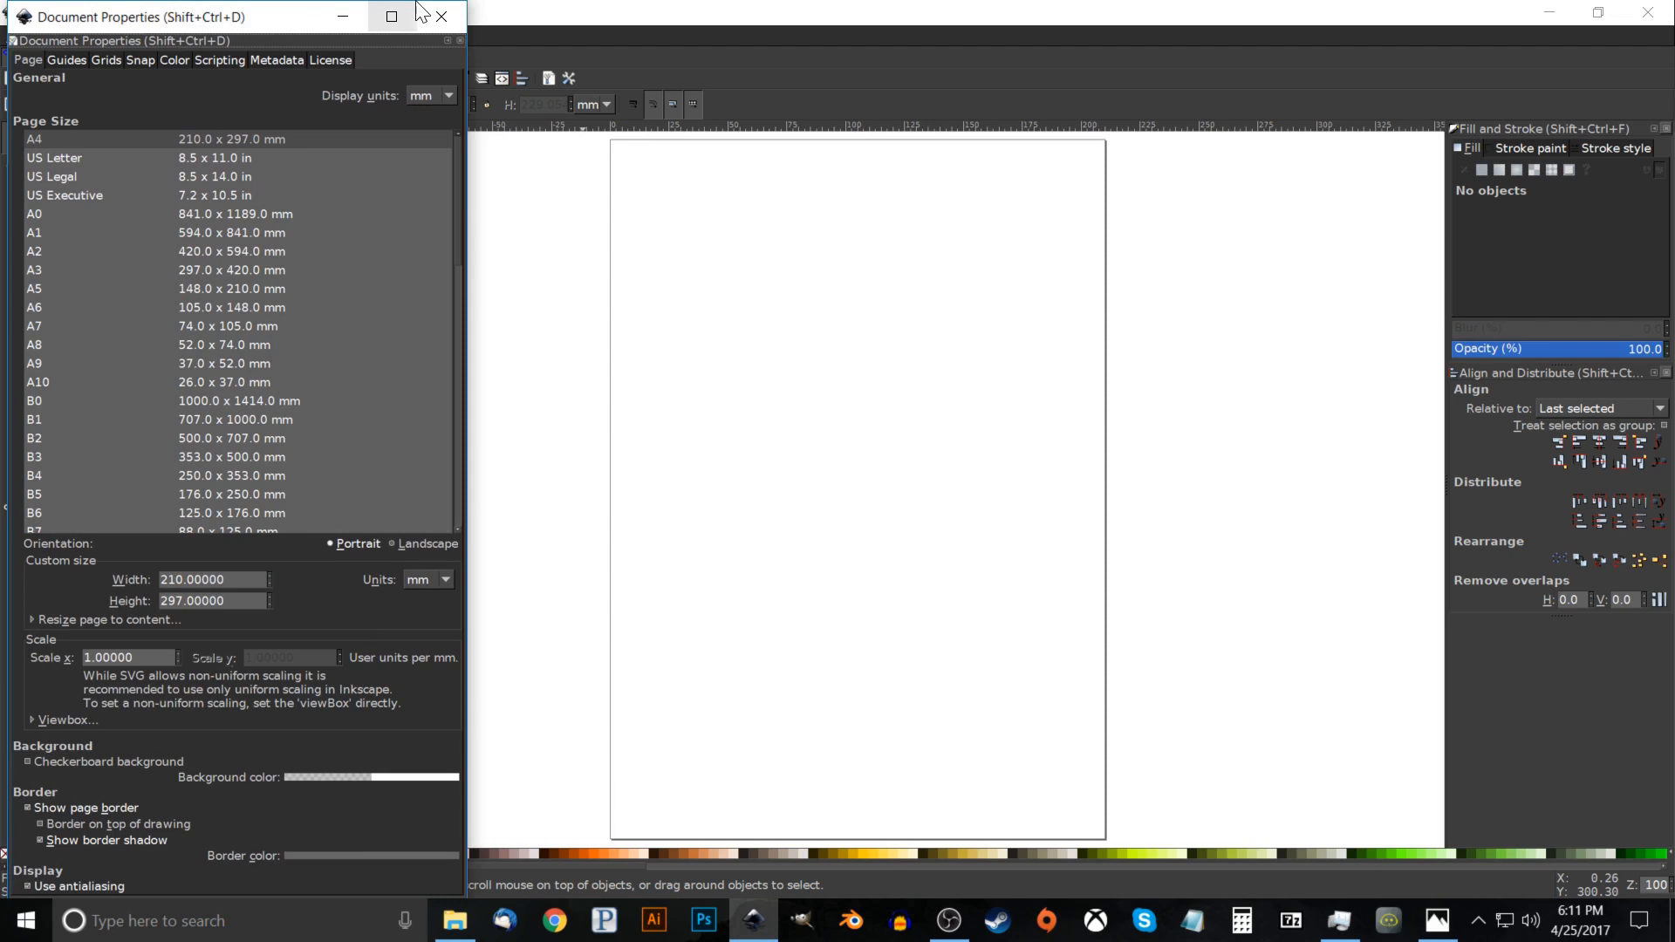
double_click(417, 17)
left_click_drag(314, 65, 854, 107)
left_click(940, 188)
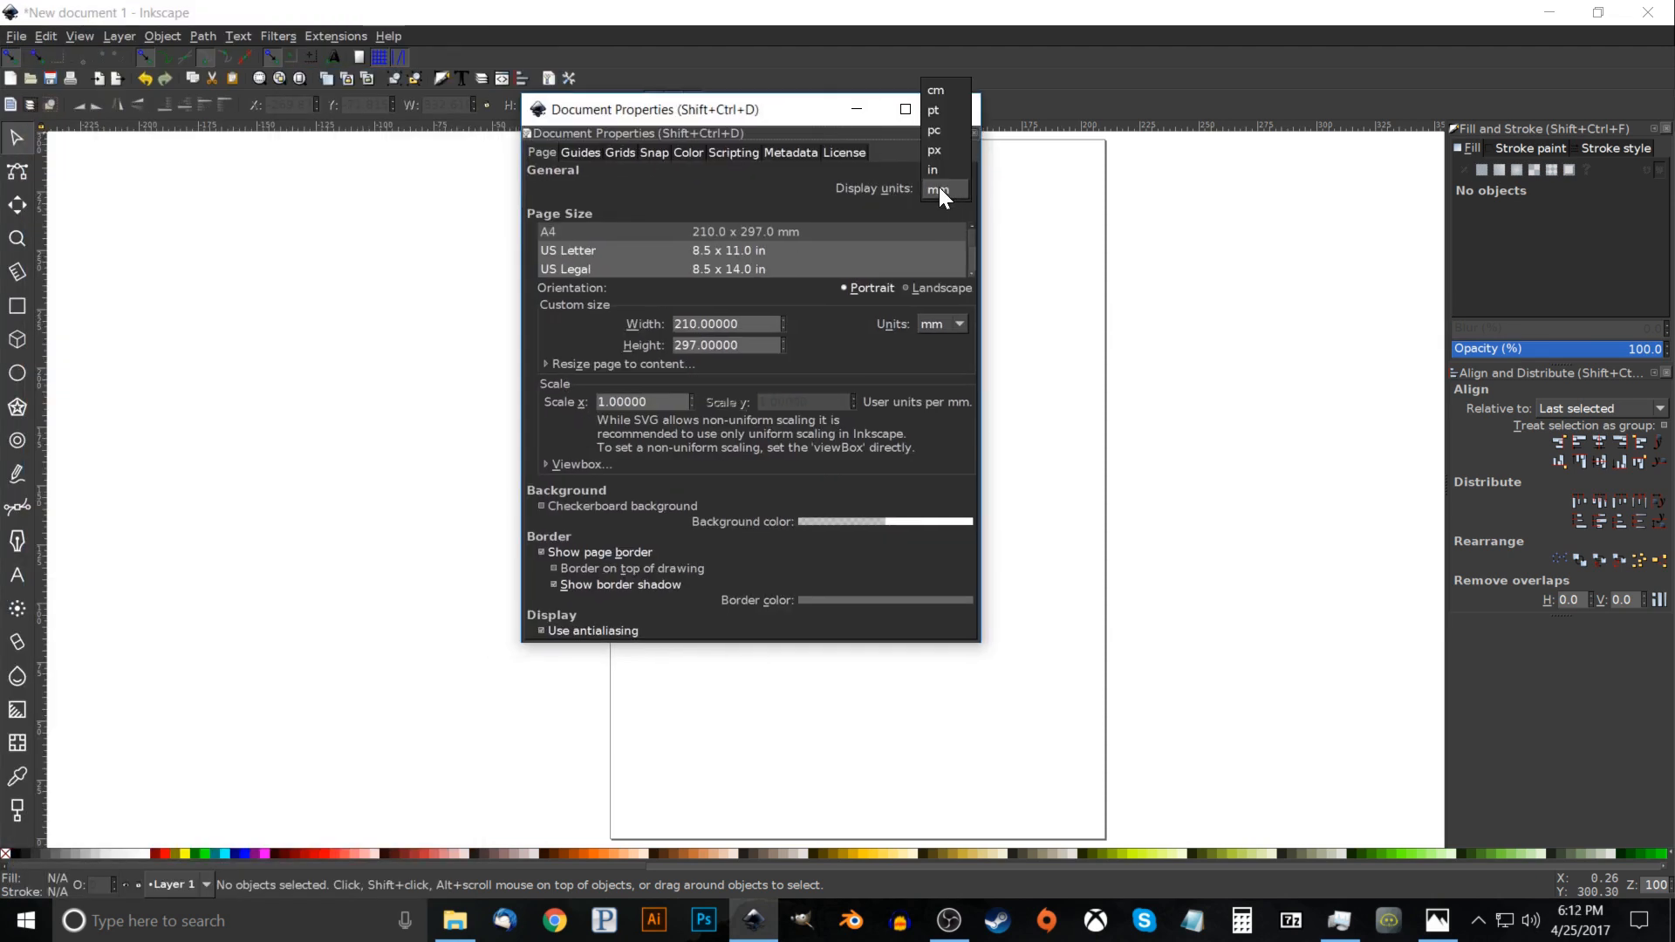
left_click(939, 151)
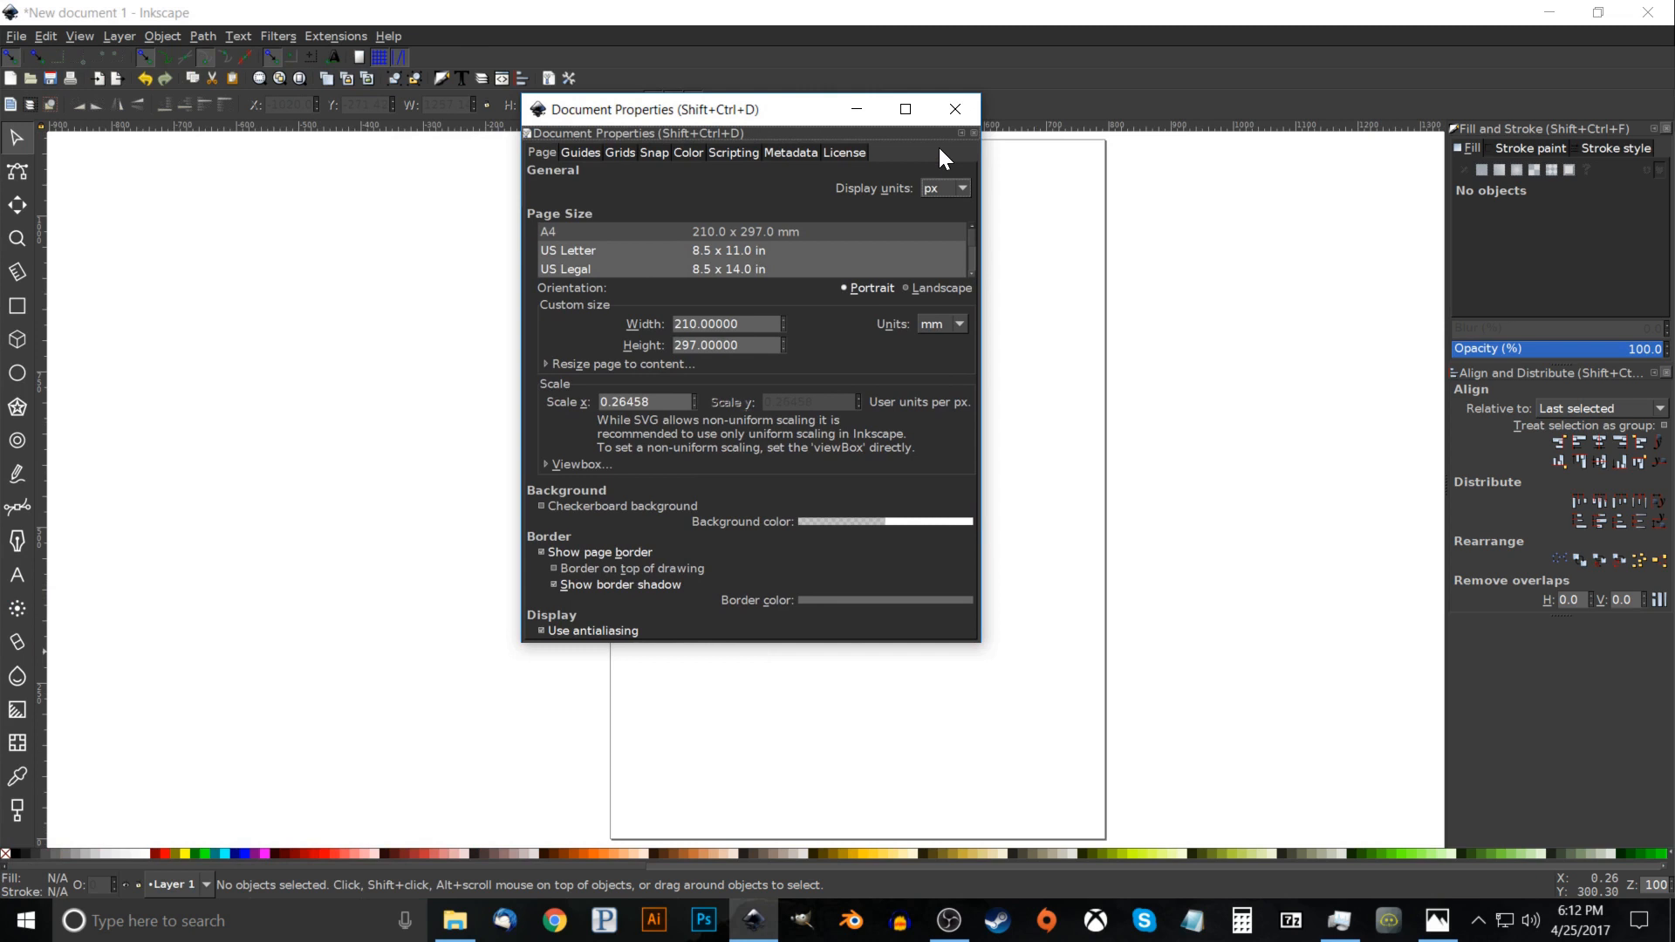
left_click(541, 553)
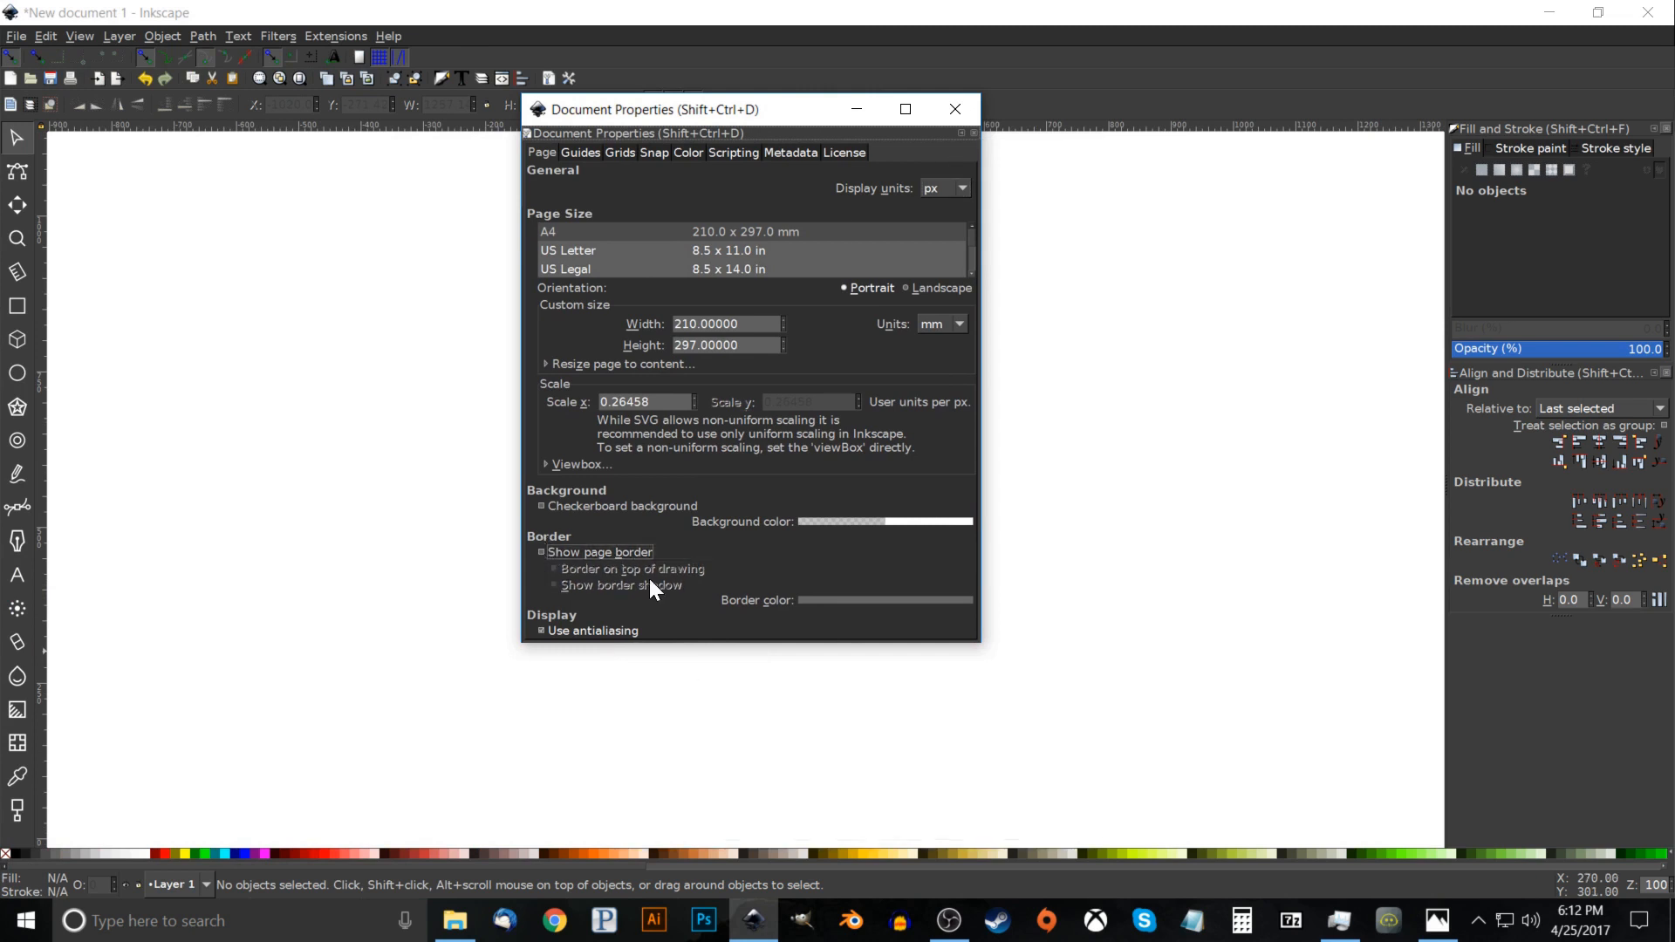
left_click(956, 107)
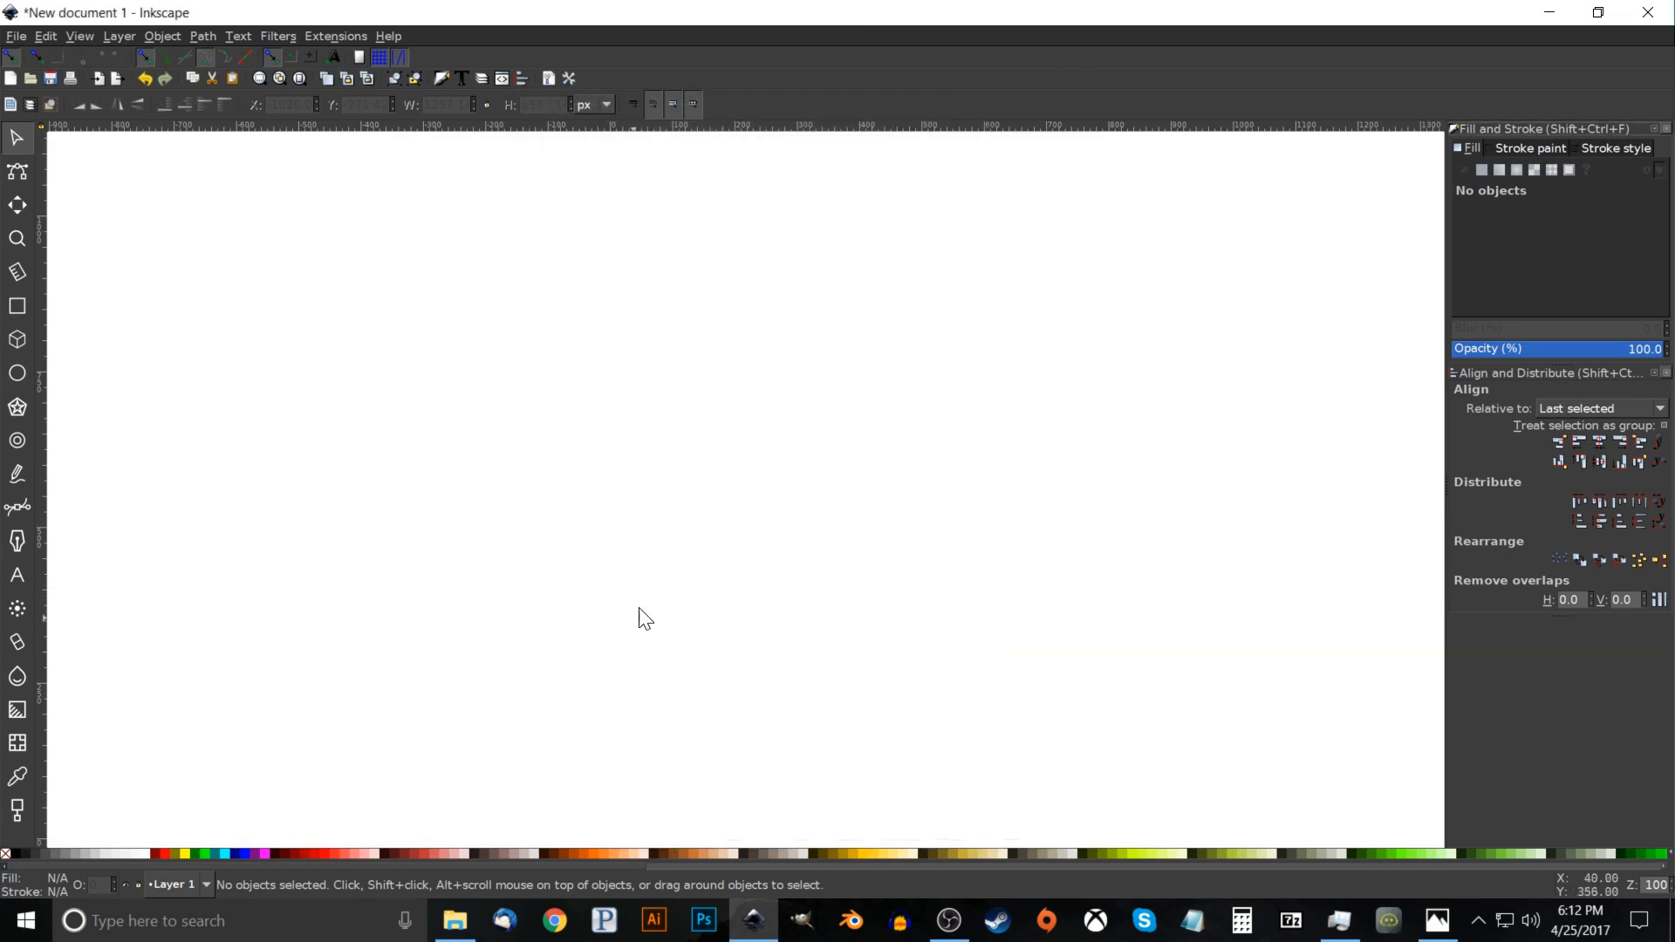
Check the reference thumbnail and draw a rectangle about 598 × 332 px for the monitor, rounding its corners with a 20 px radius.
left_click(1437, 920)
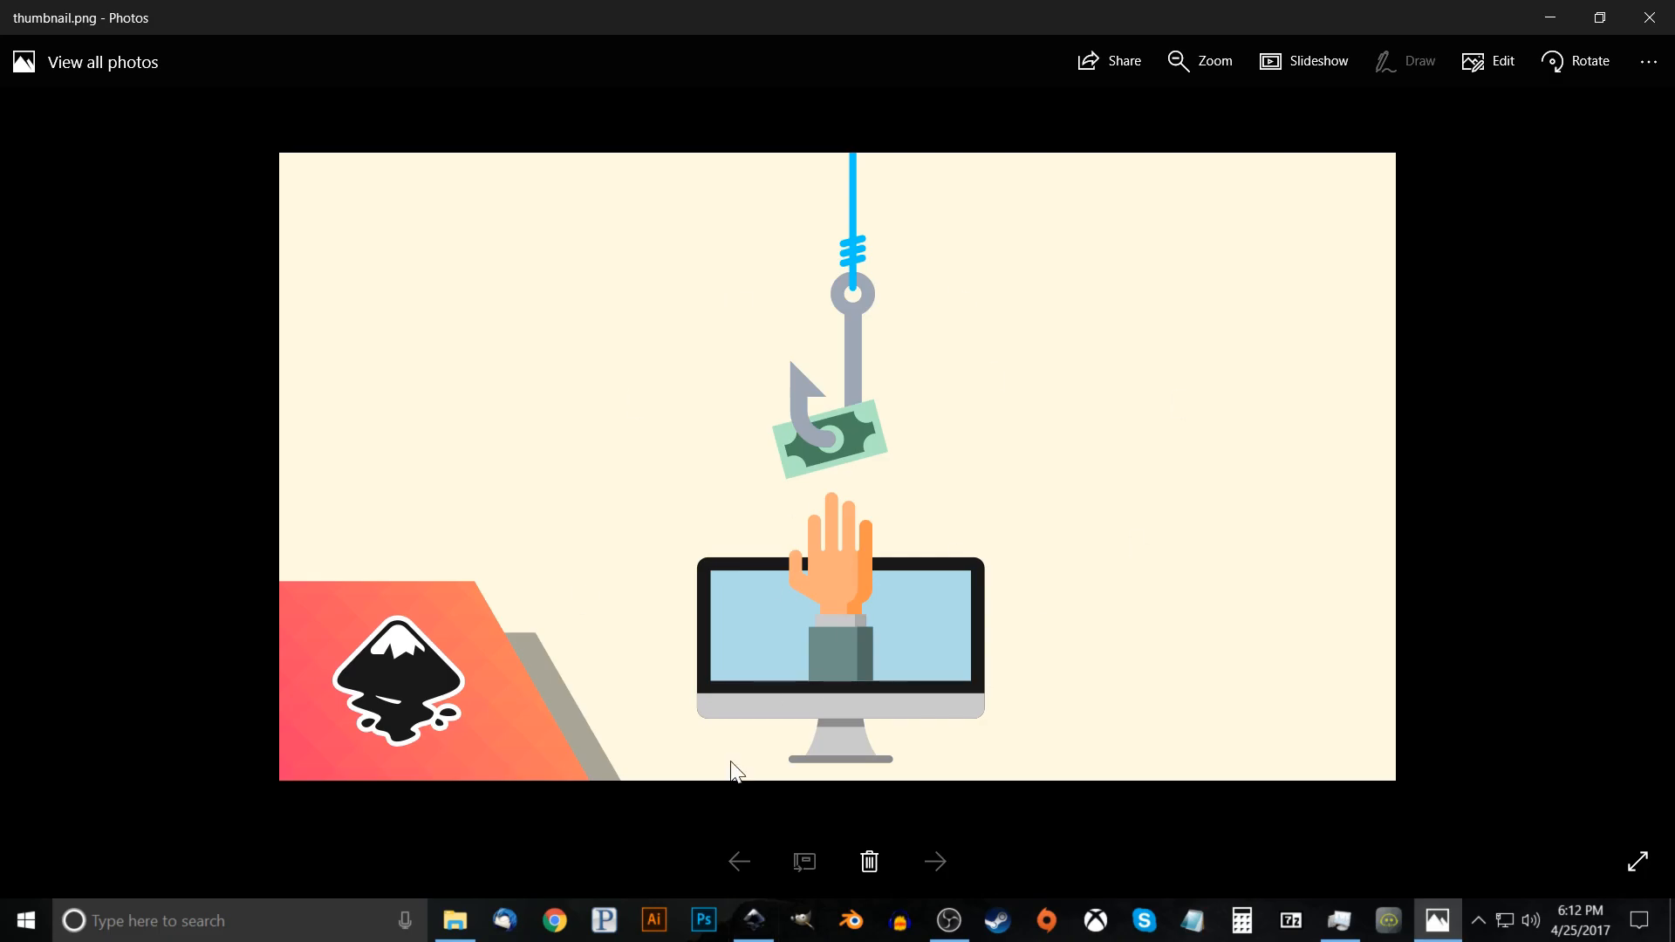
left_click(754, 921)
left_click(15, 310)
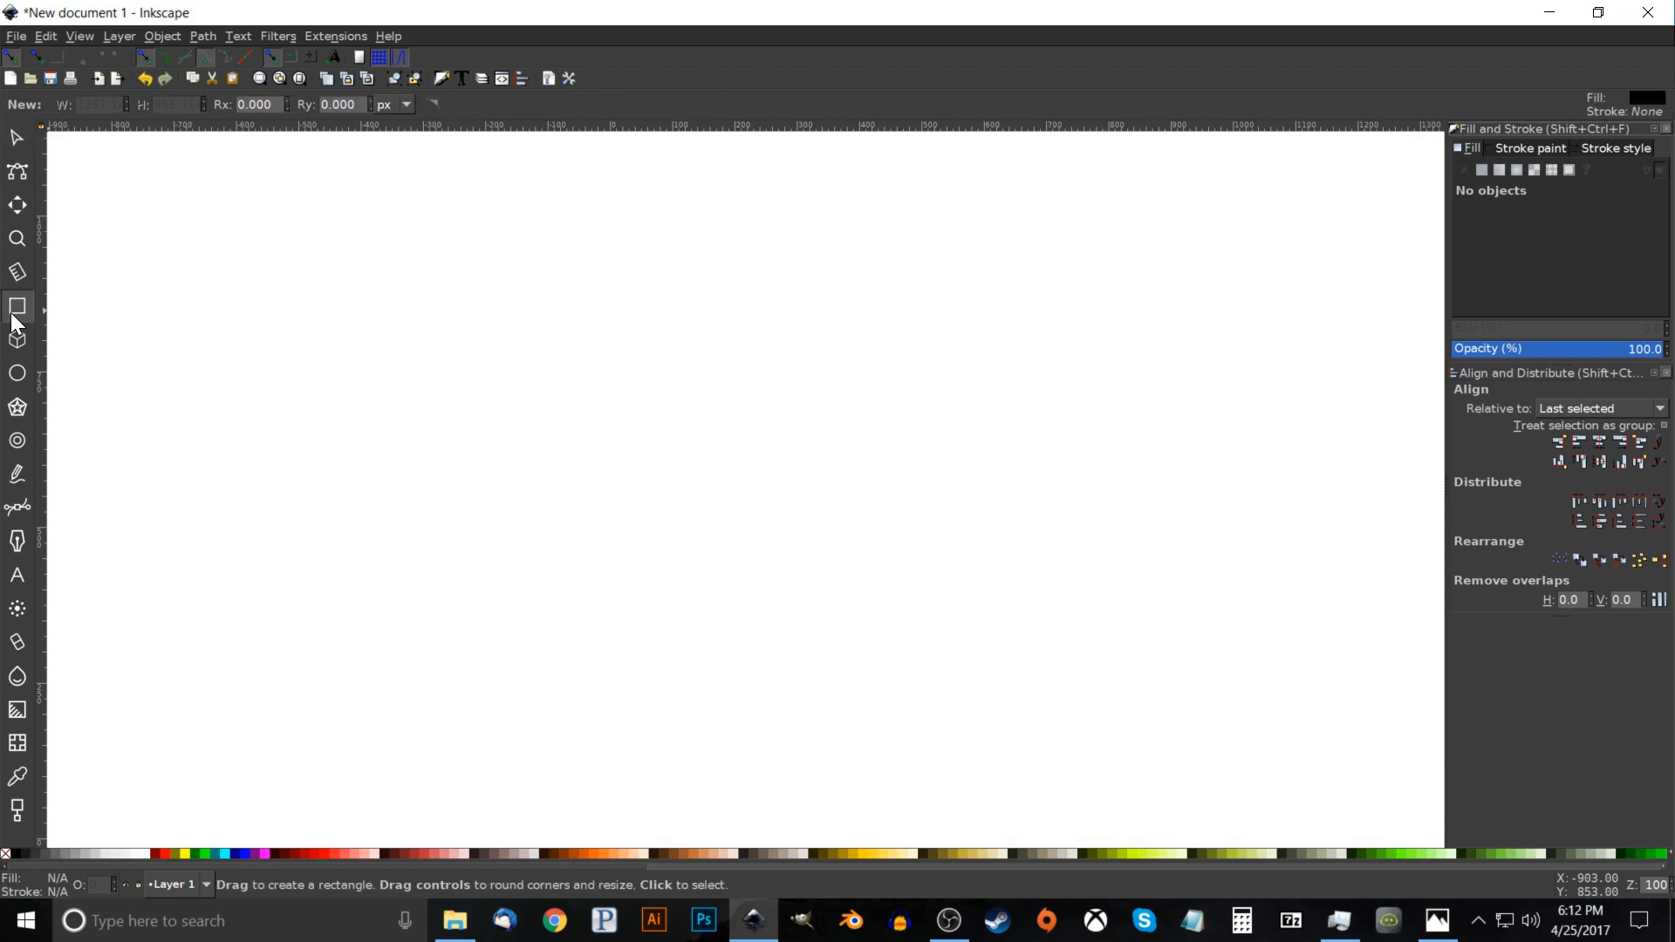
left_click_drag(478, 341, 852, 548)
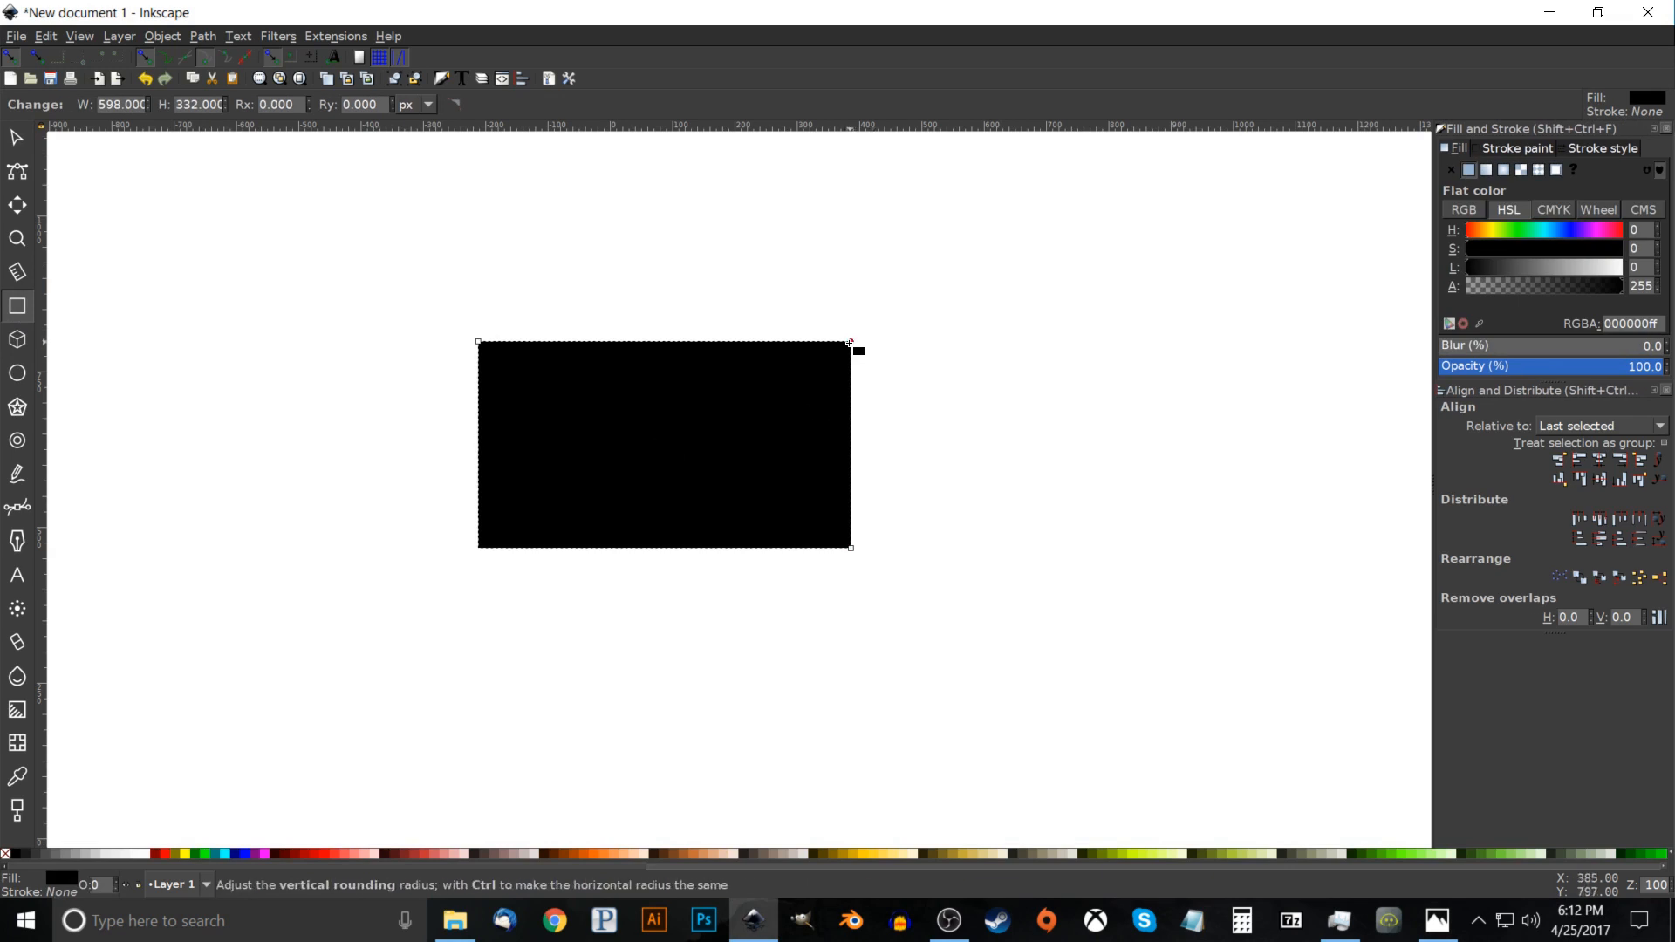
left_click_drag(852, 343, 859, 356)
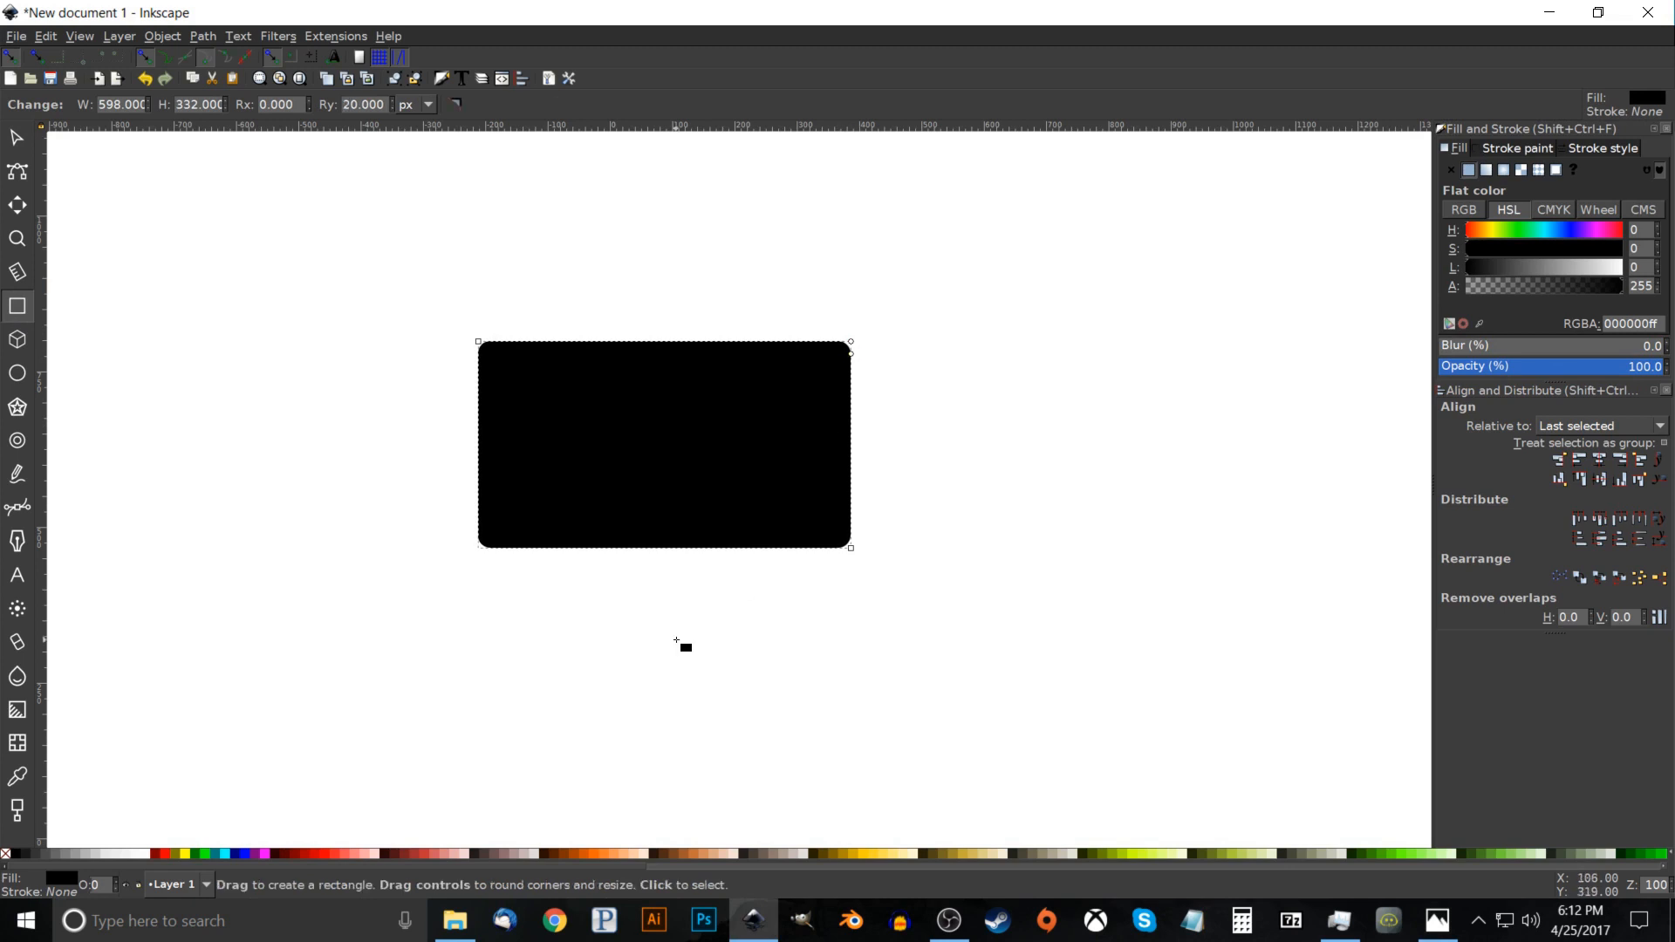
Convert the rounded rectangle to a path and set its opacity to 52.5%.
left_click(202, 35)
left_click(207, 50)
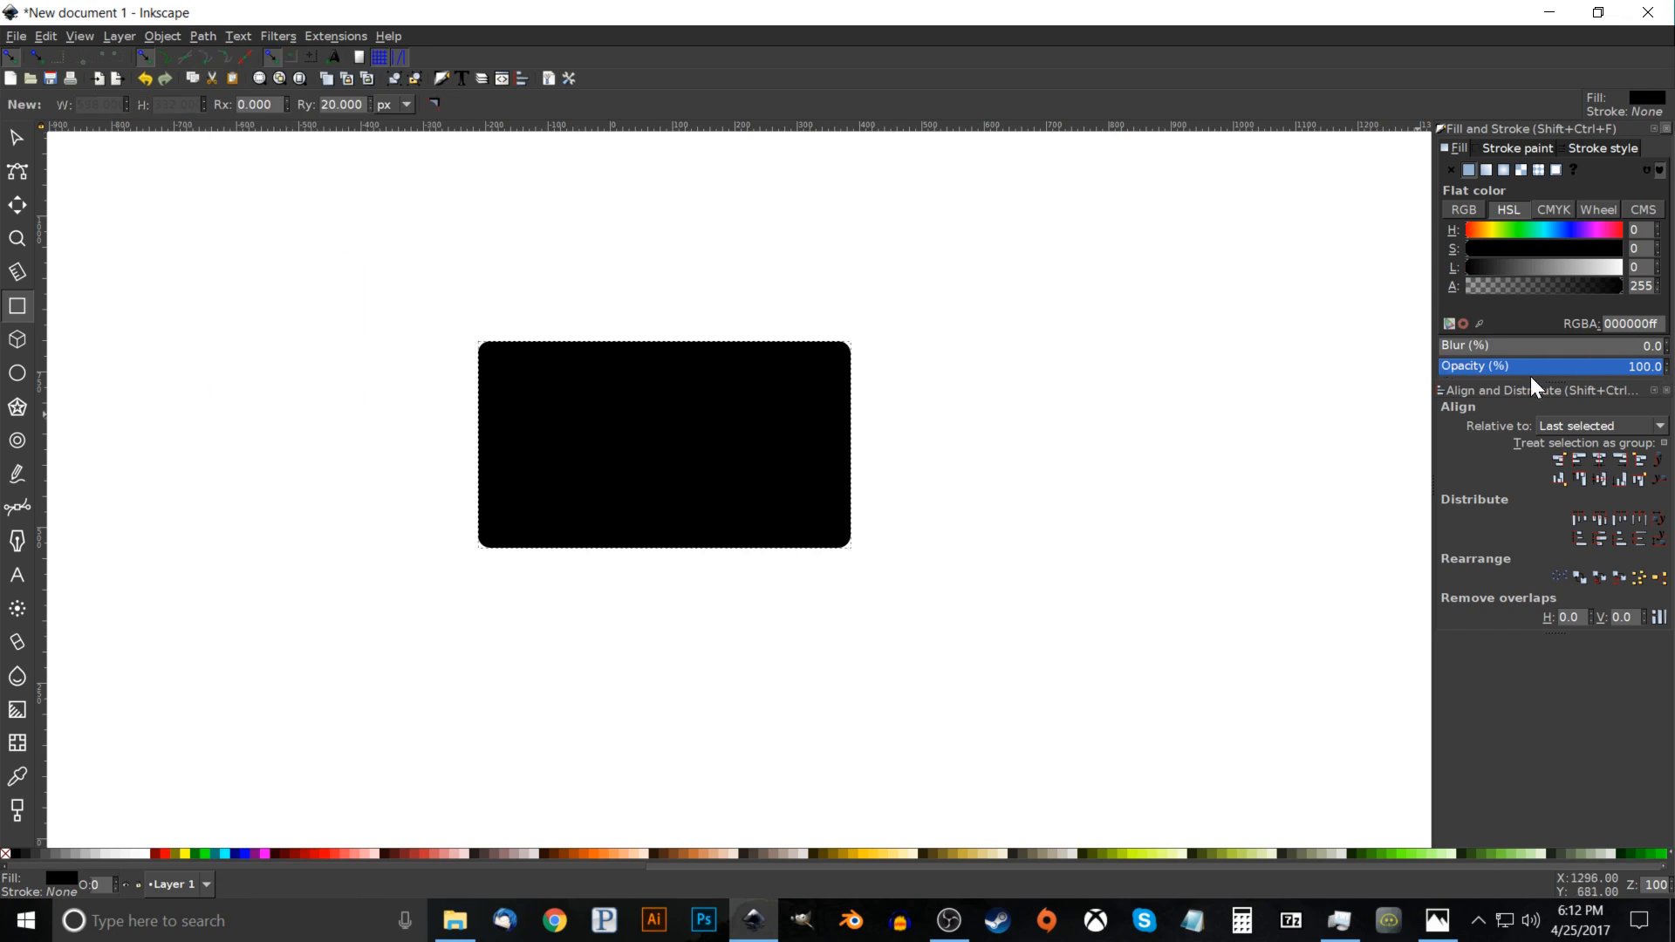
left_click_drag(1566, 375, 1558, 375)
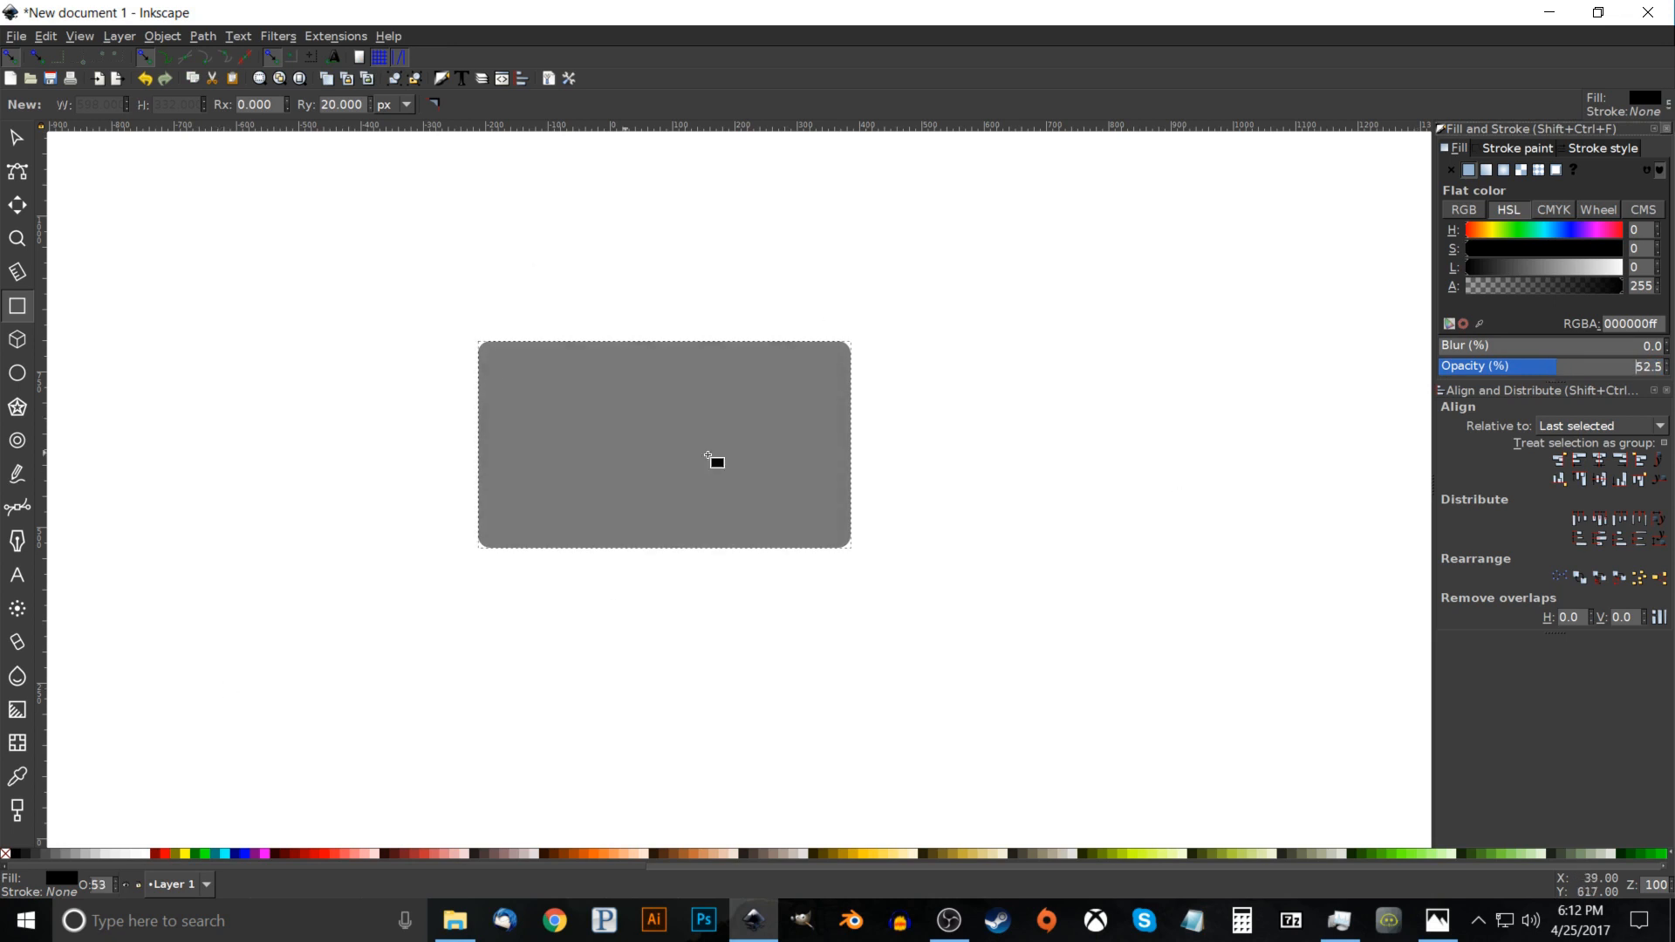
left_click(14, 131)
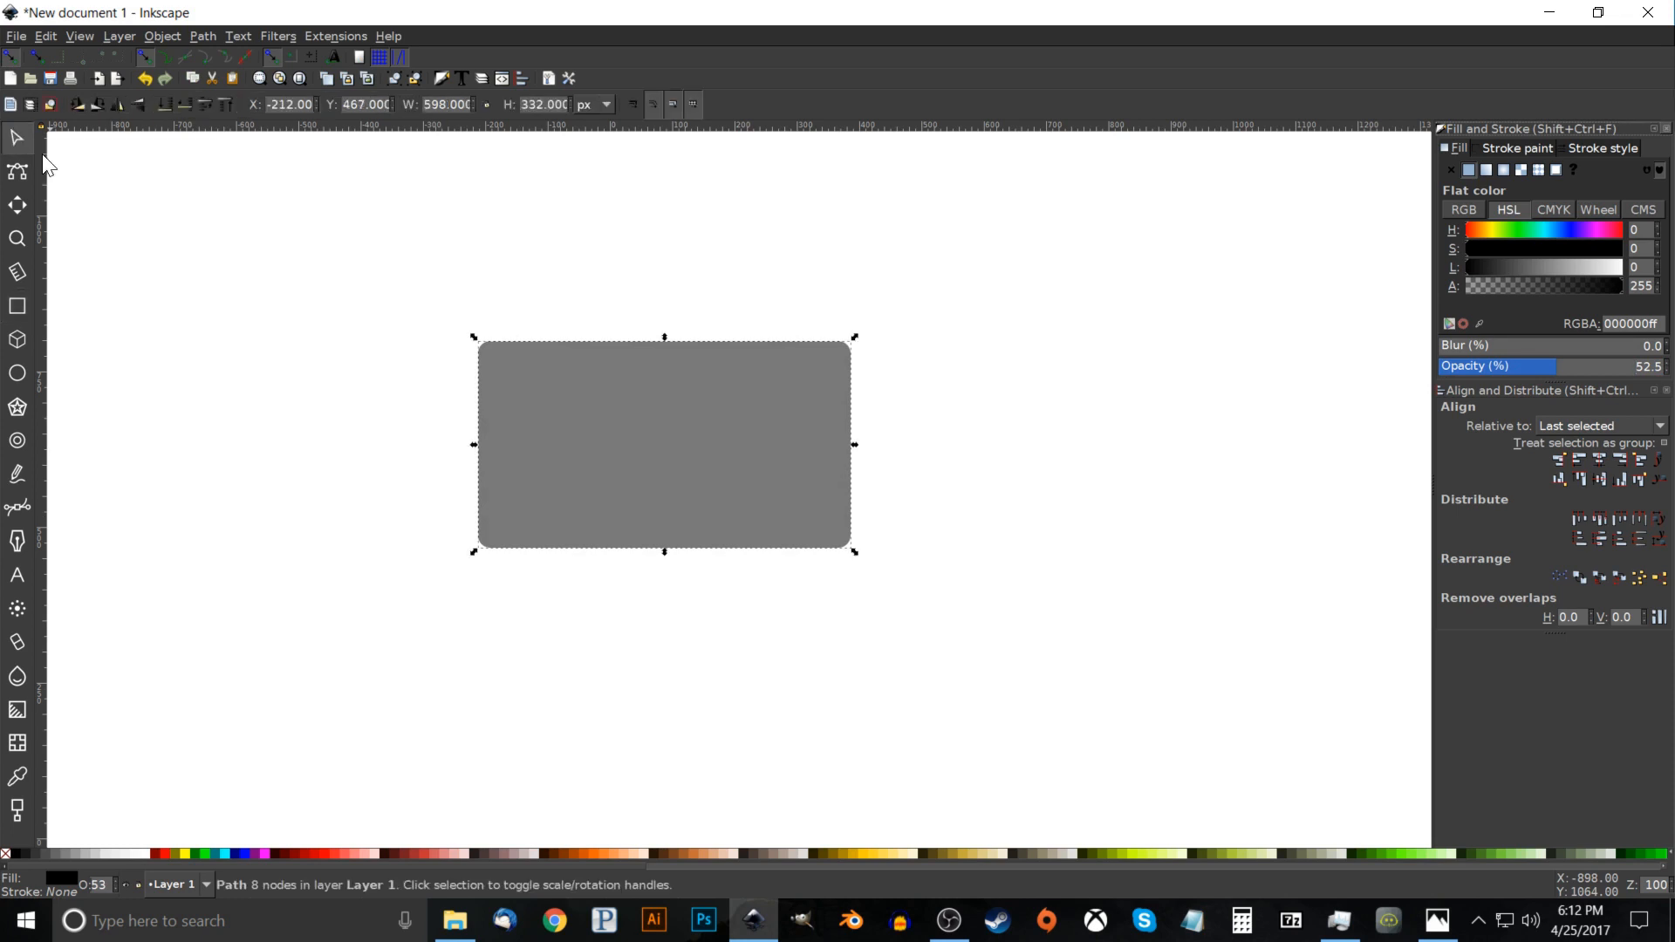
Duplicate the rounded rectangle and fill the copy with red (ff0000).
right_click(757, 401)
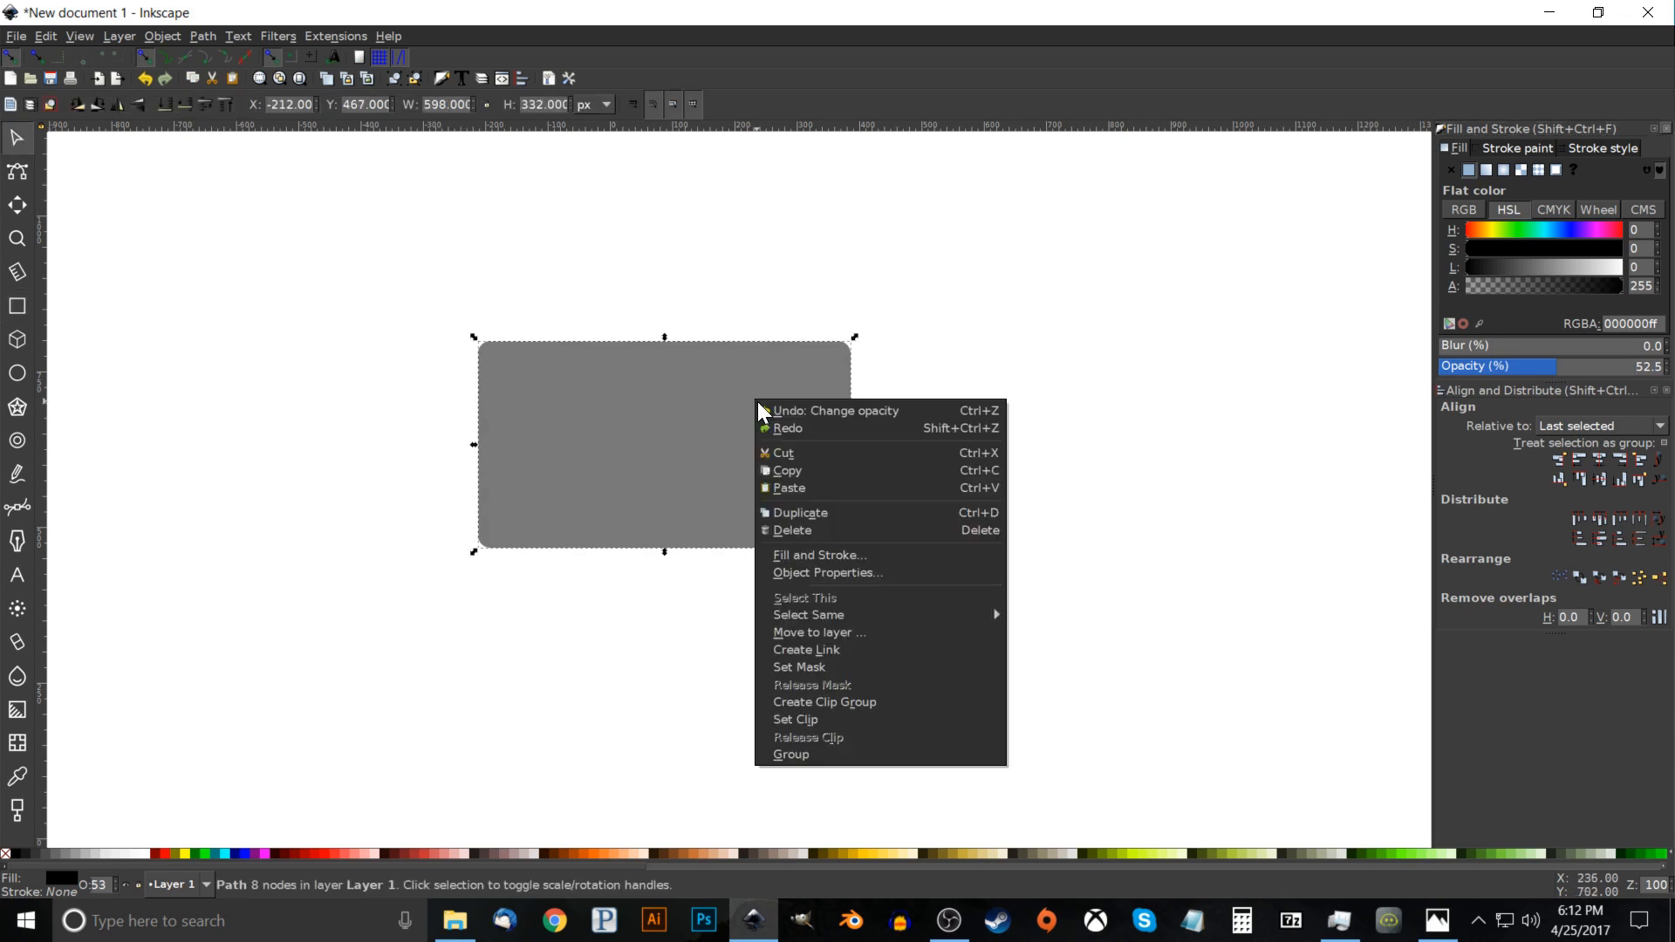
left_click(835, 518)
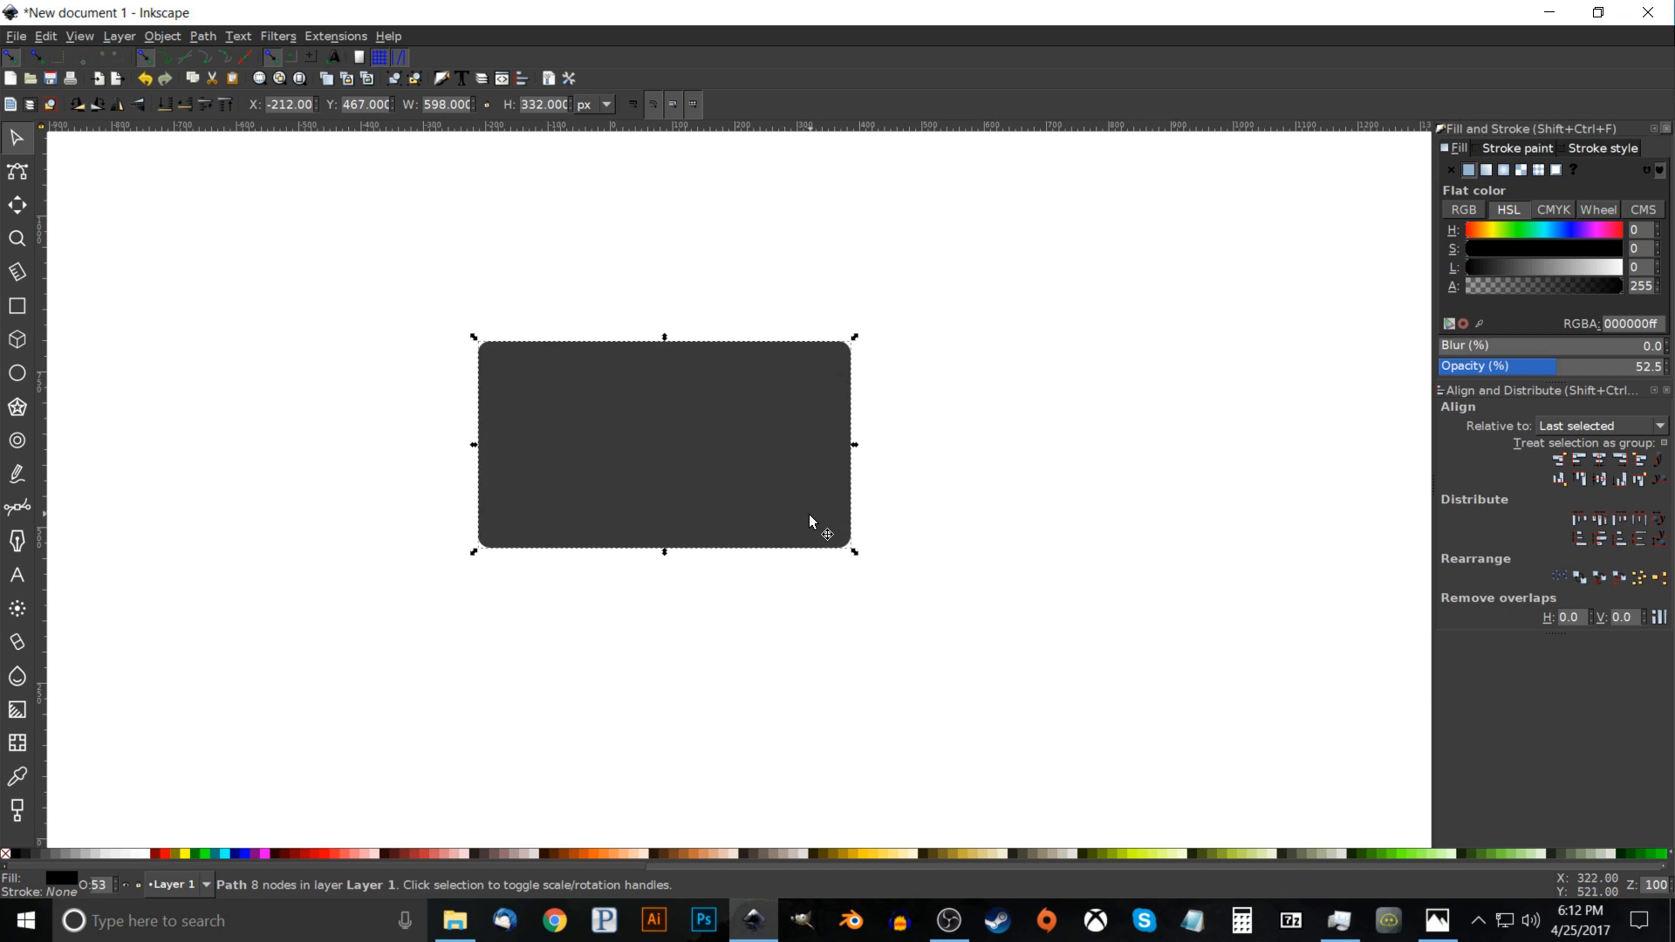
left_click(165, 850)
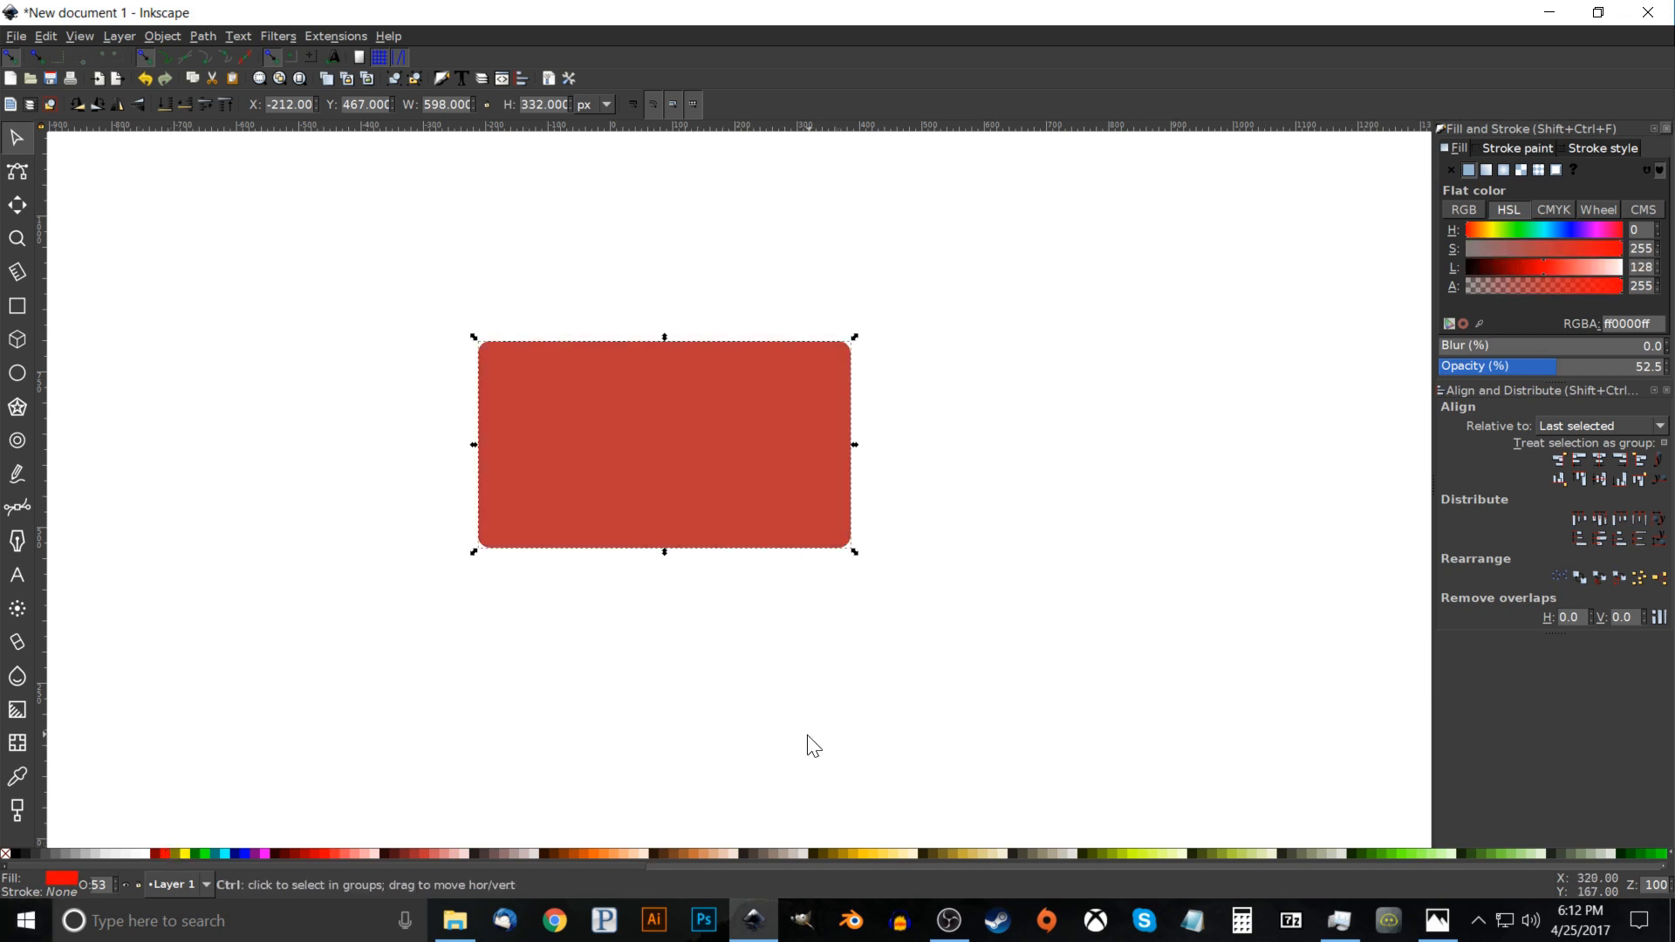
Enlarge the red copy to about 839 × 466 px and move it down to overlap only the grey rectangle's lower strip, checking the reference.
left_click_drag(668, 563, 670, 646)
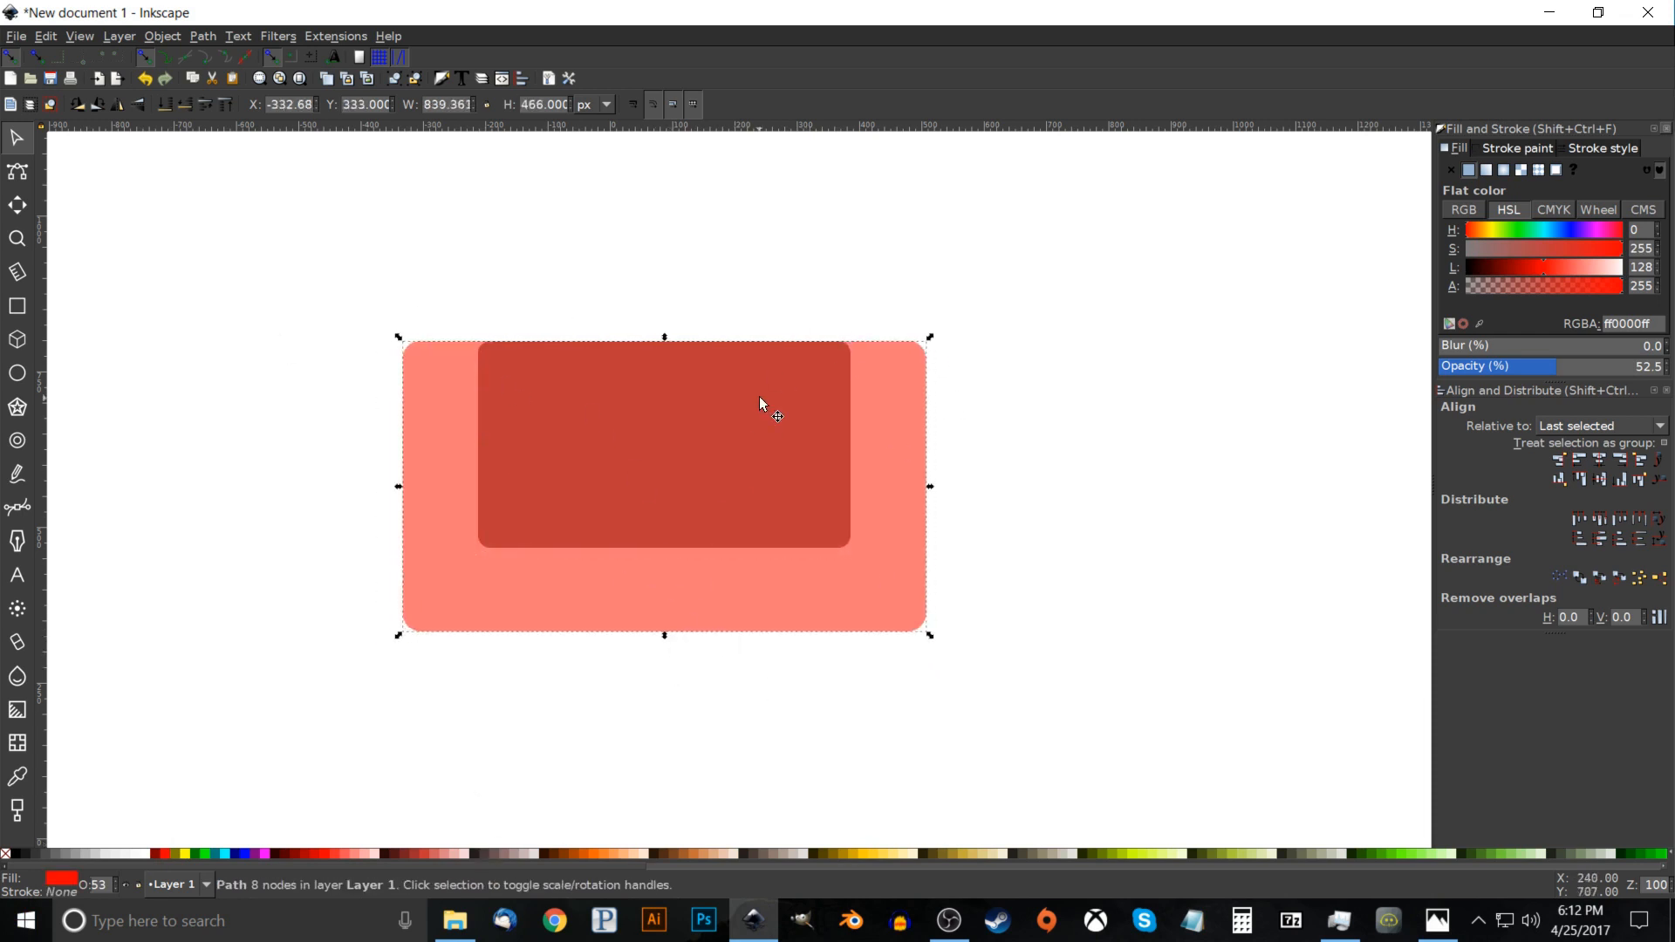
left_click_drag(724, 368, 714, 541)
left_click(1437, 921)
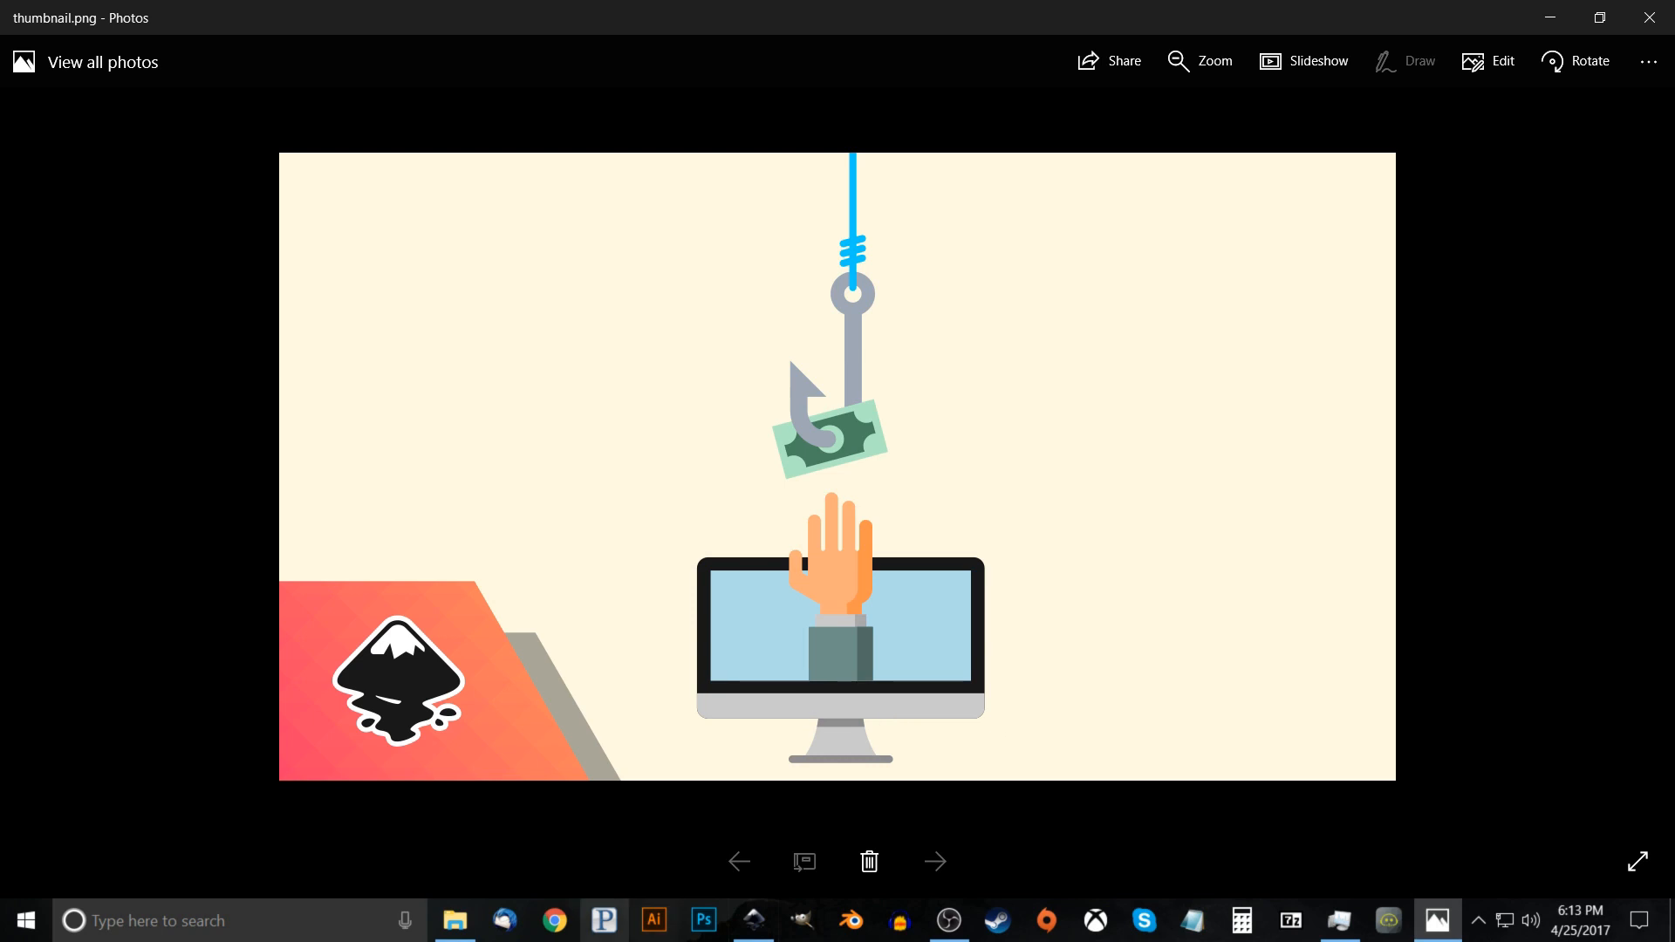
left_click(754, 921)
mouse_move(667, 572)
left_mouse_down()
mouse_move(668, 559)
mouse_move(669, 576)
left_mouse_up()
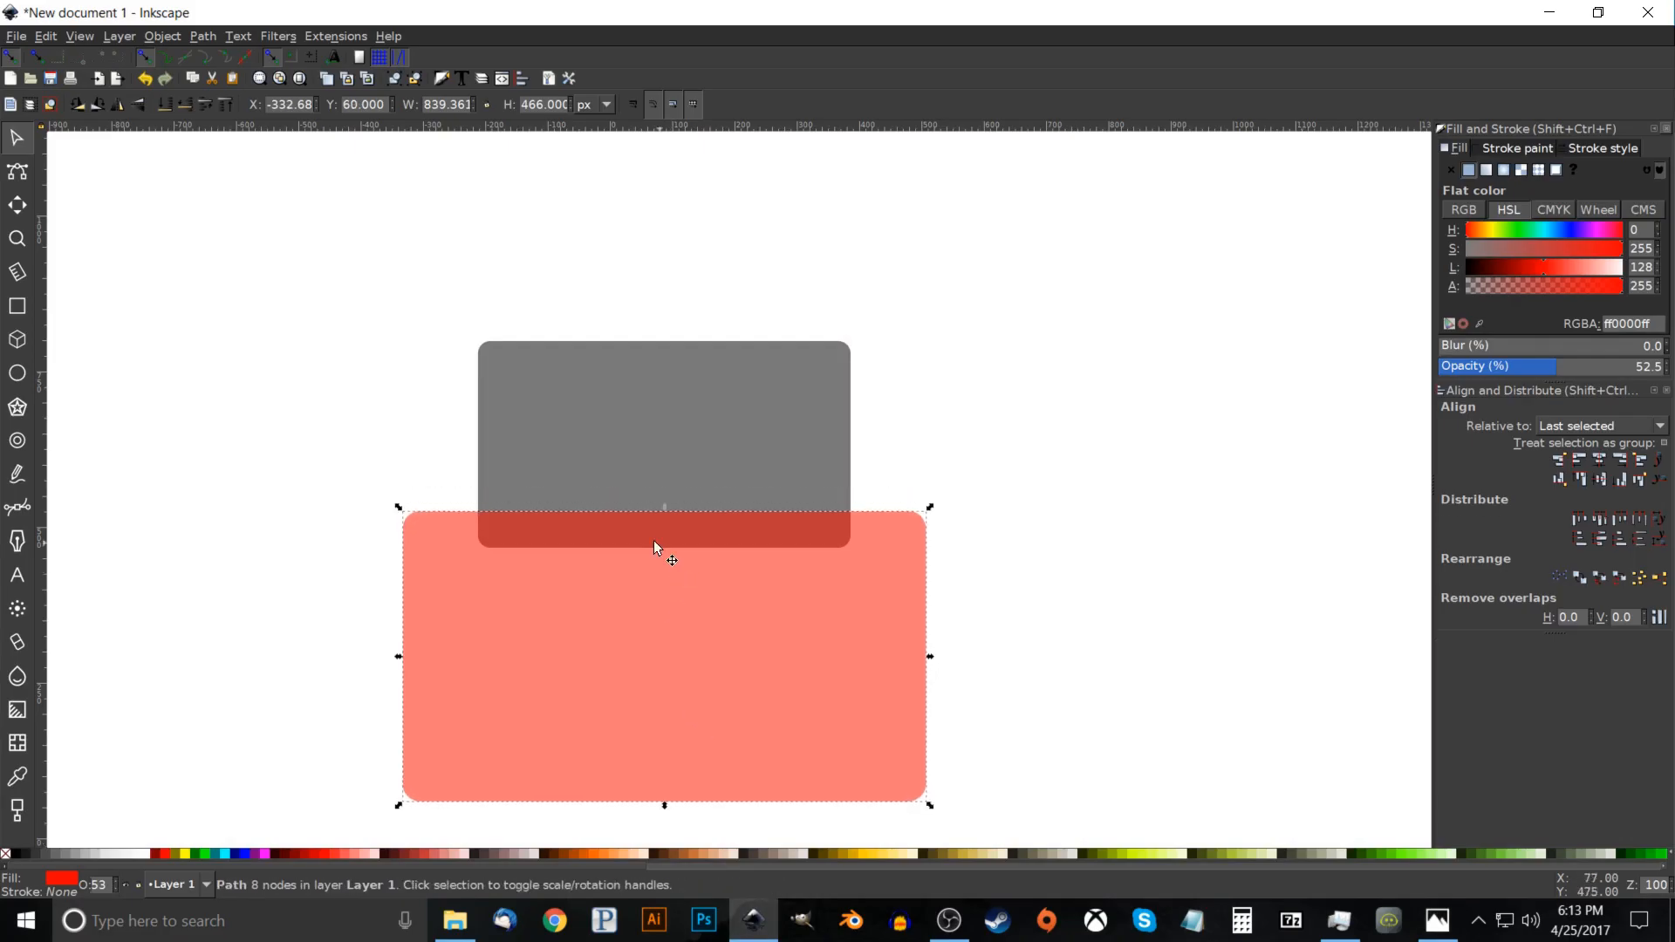
Duplicate the grey rectangle and intersect the copy with the red shape to form the monitor's lower strip.
left_click(682, 393)
right_click(703, 385)
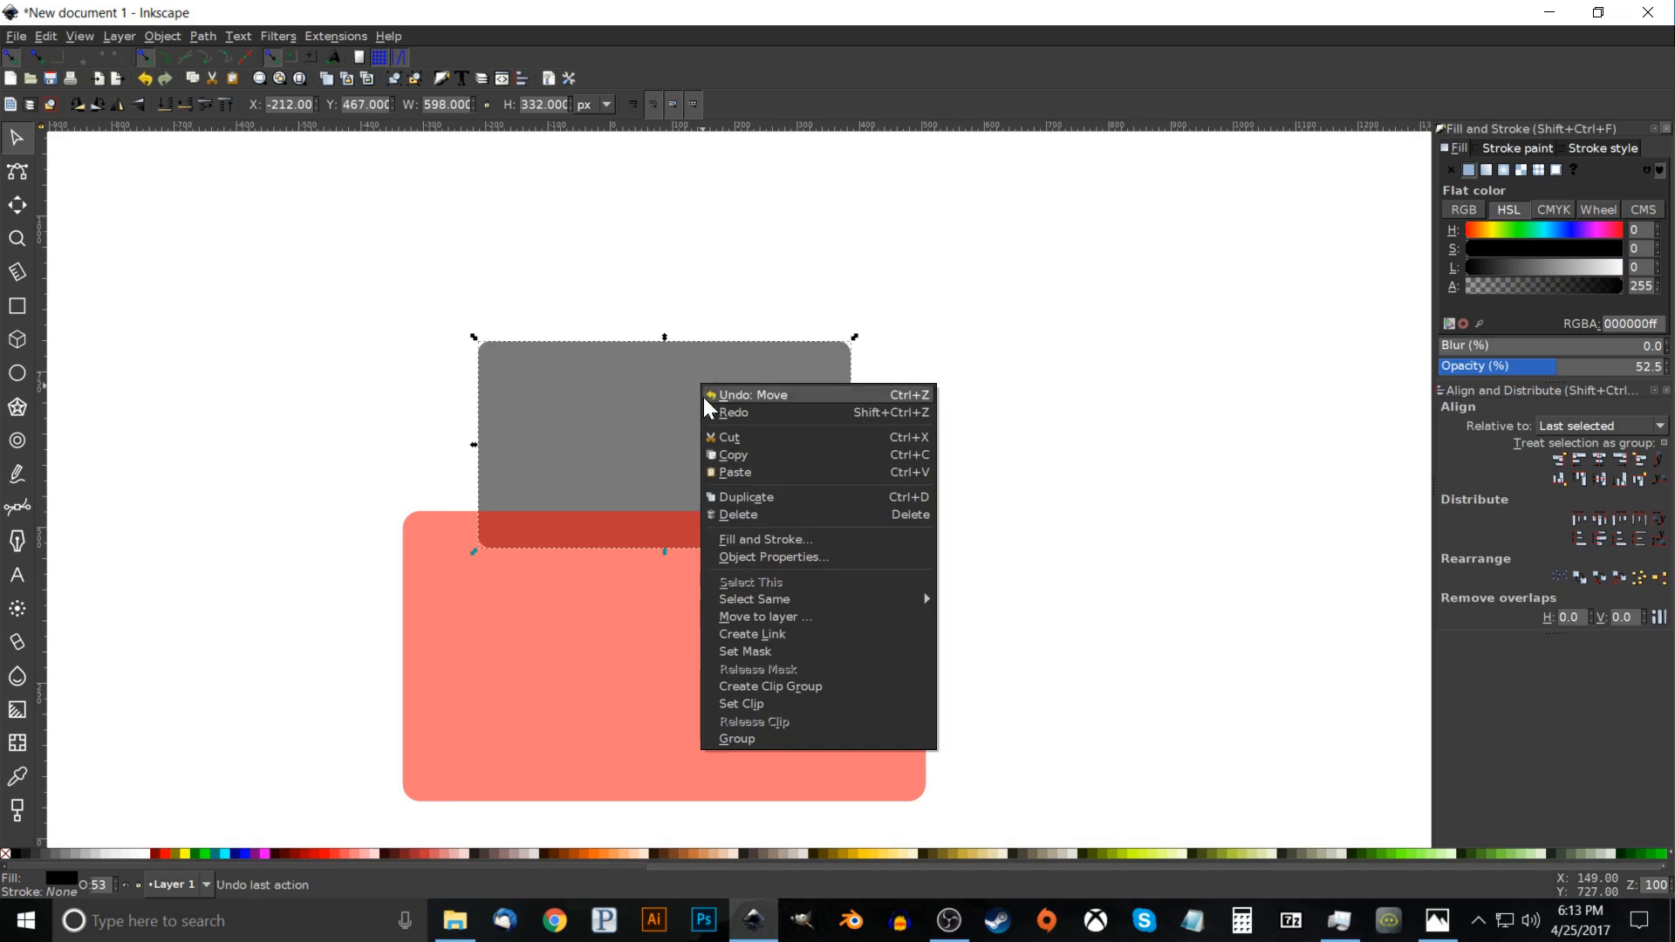
left_click(761, 496)
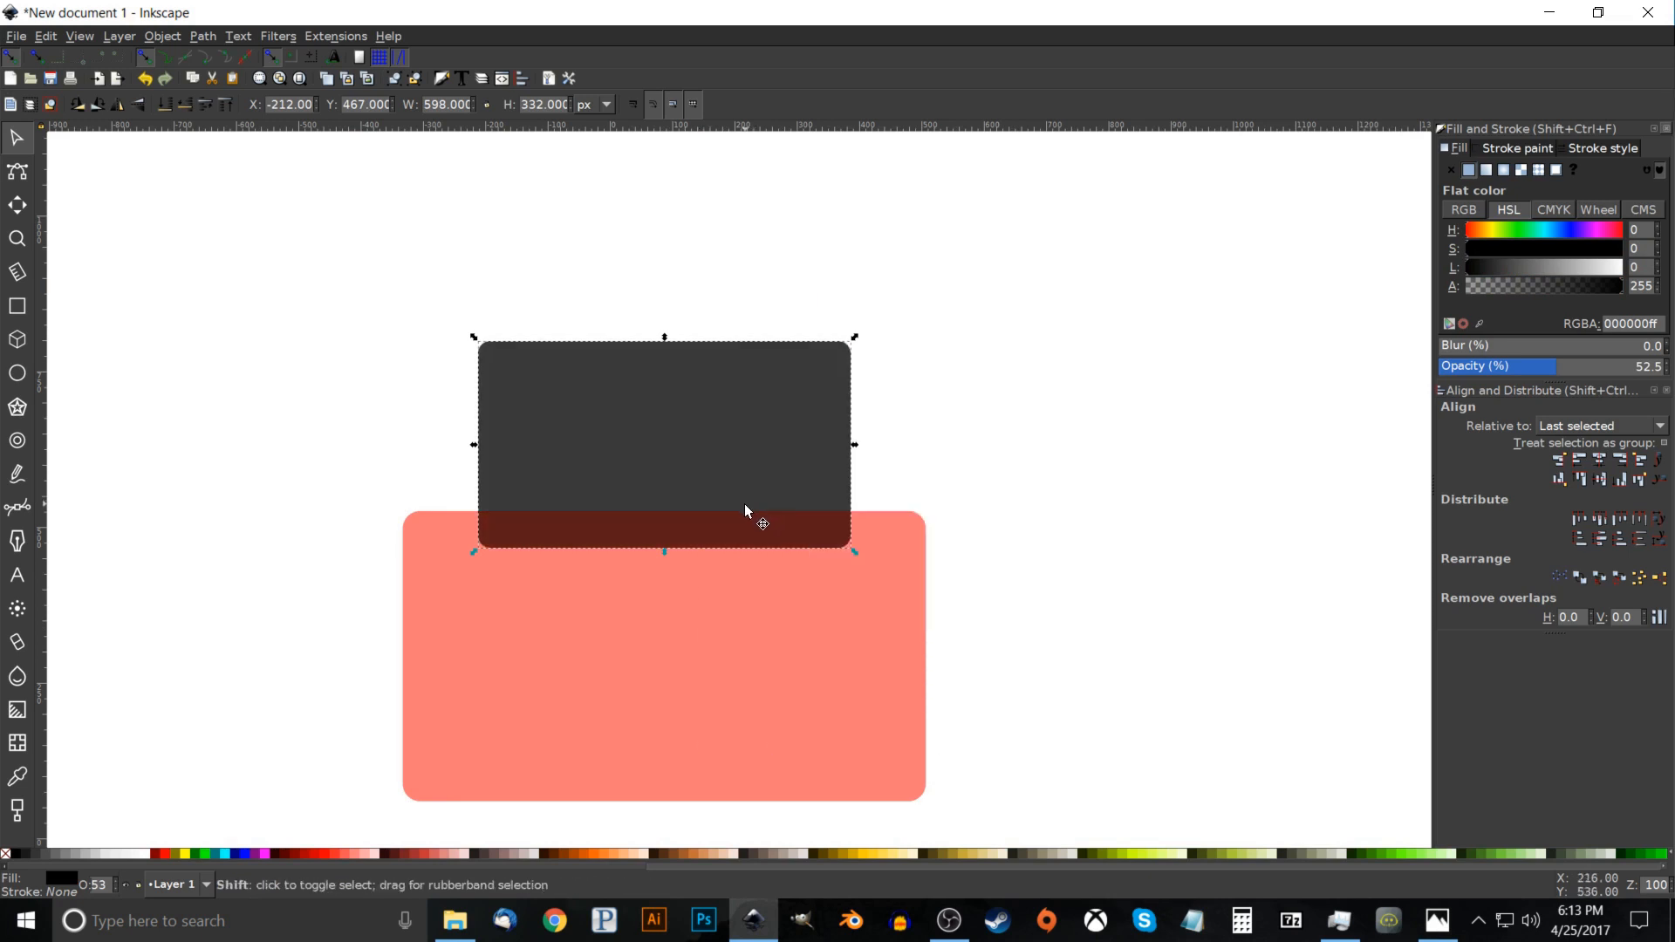
left_click(437, 539, "shift")
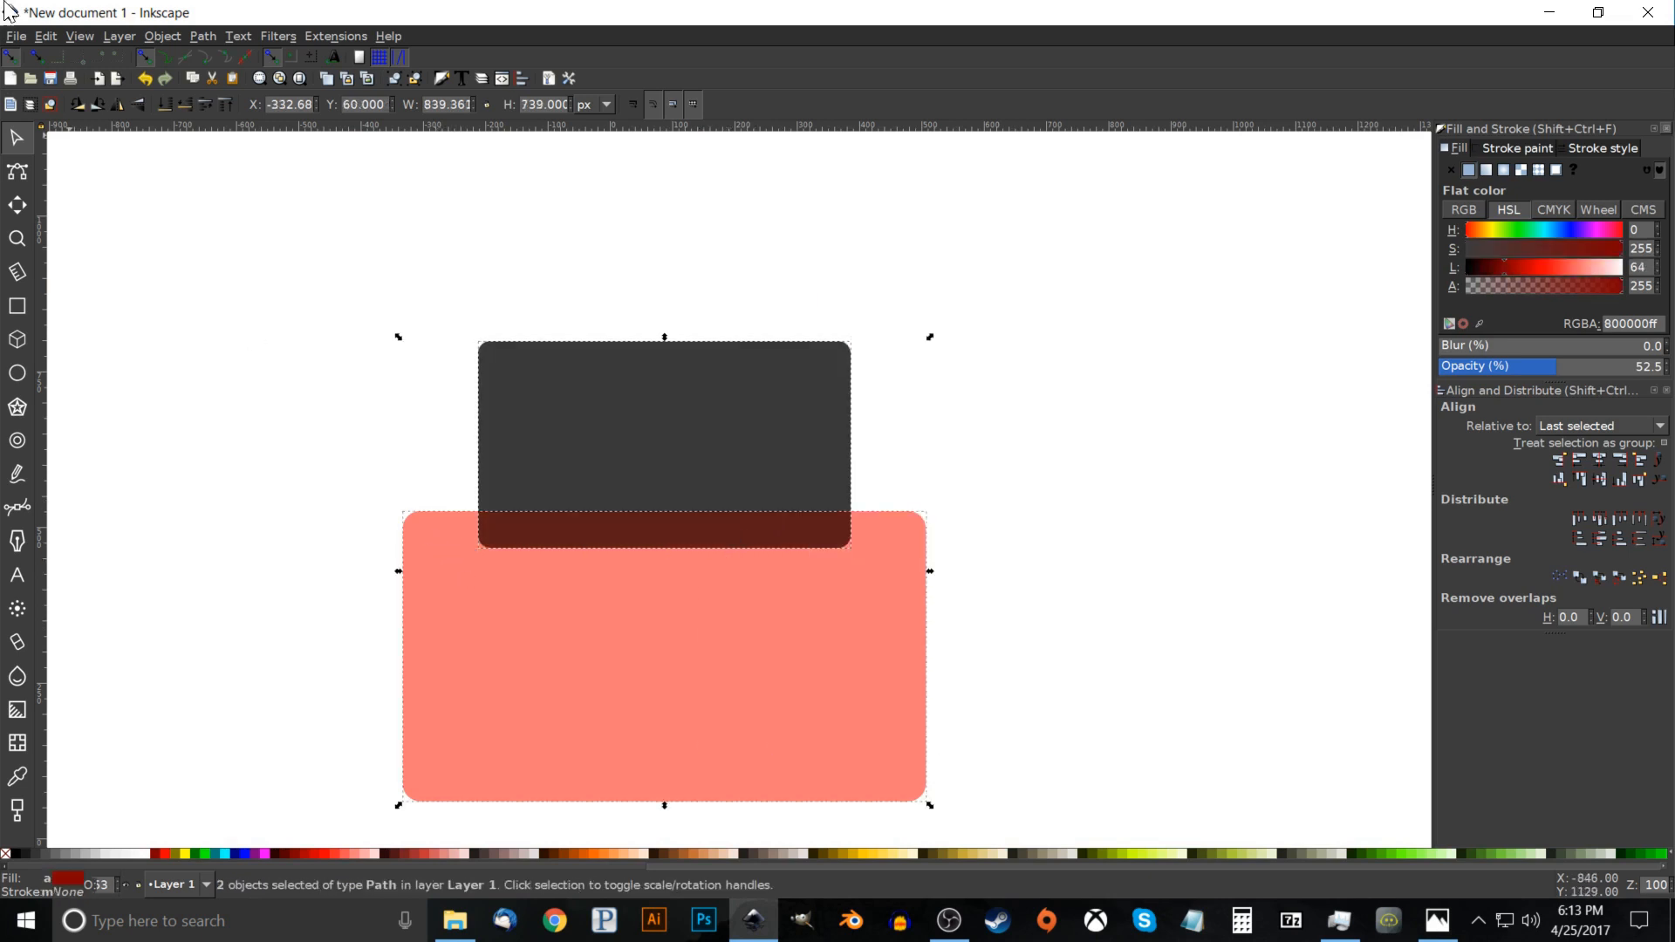
left_click(203, 37)
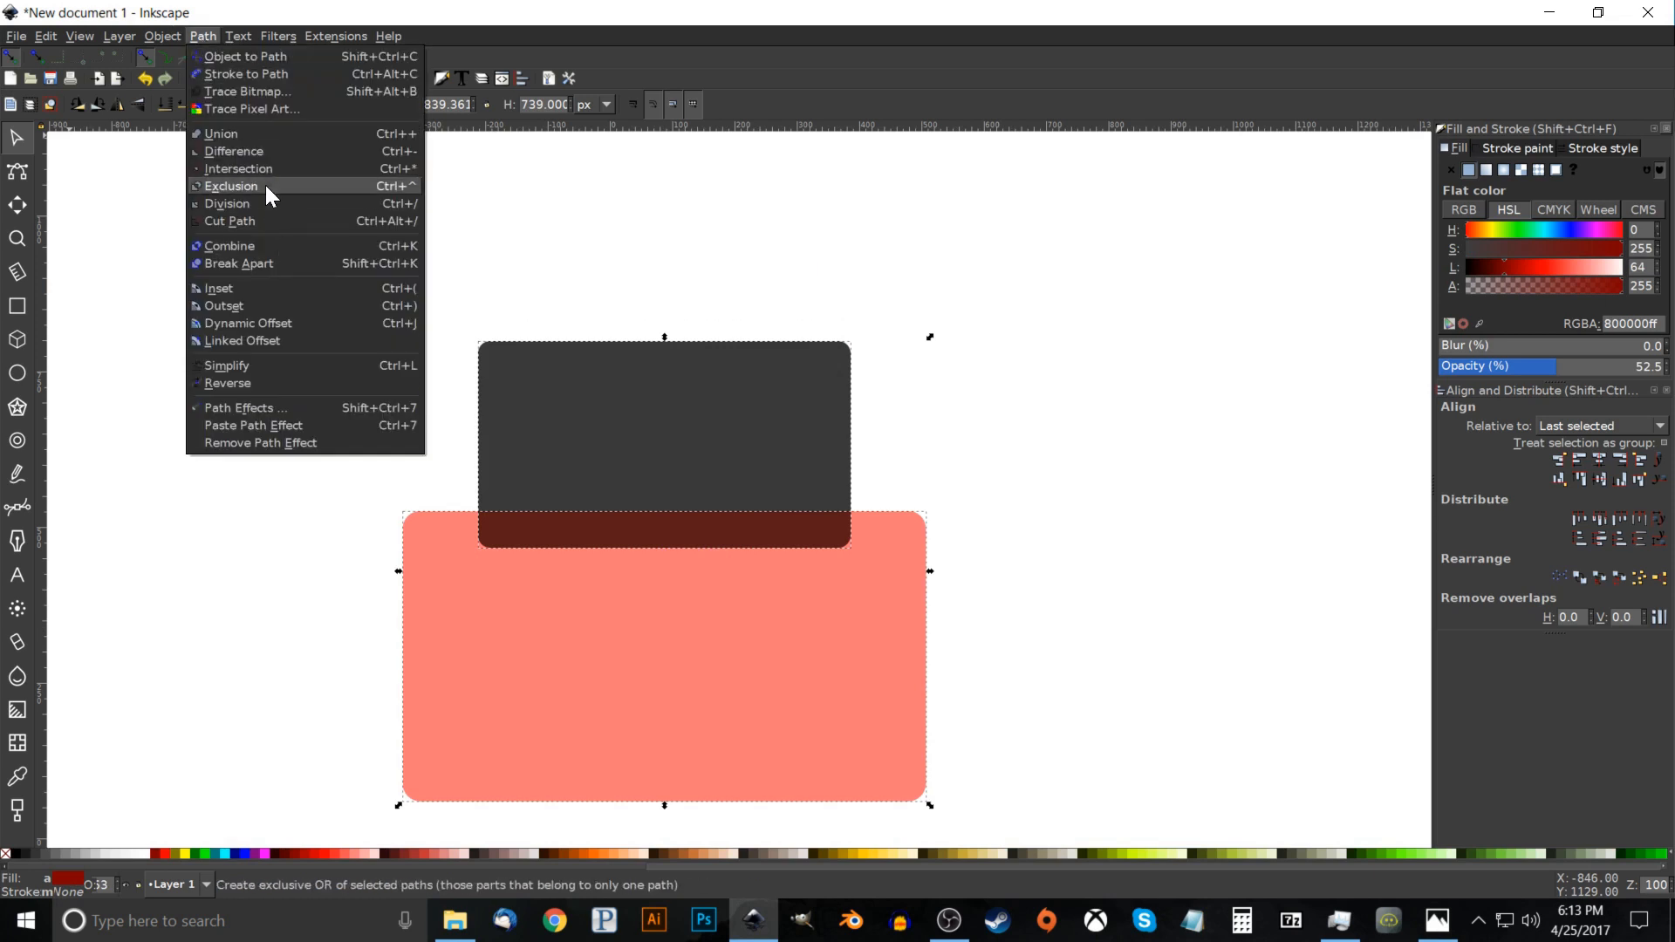
left_click(264, 168)
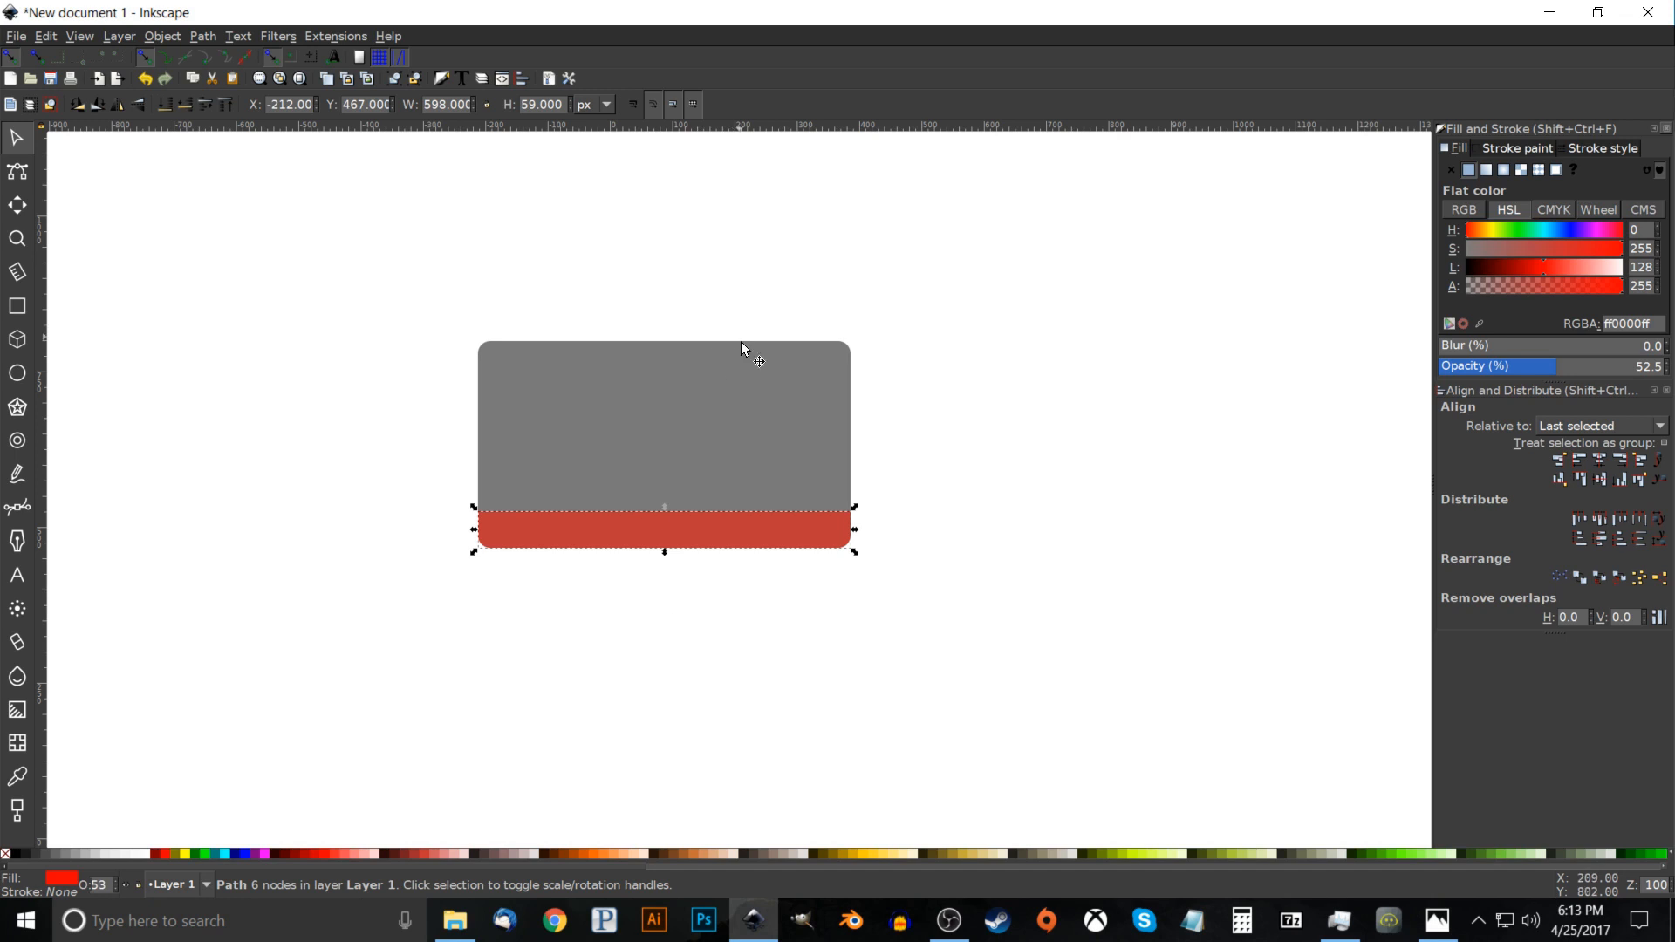
Set the grey rectangle's opacity to 100% and fill it with dark grey (1a1a1a).
left_click(771, 390)
left_click(1570, 367)
left_click_drag(1570, 367, 1667, 367)
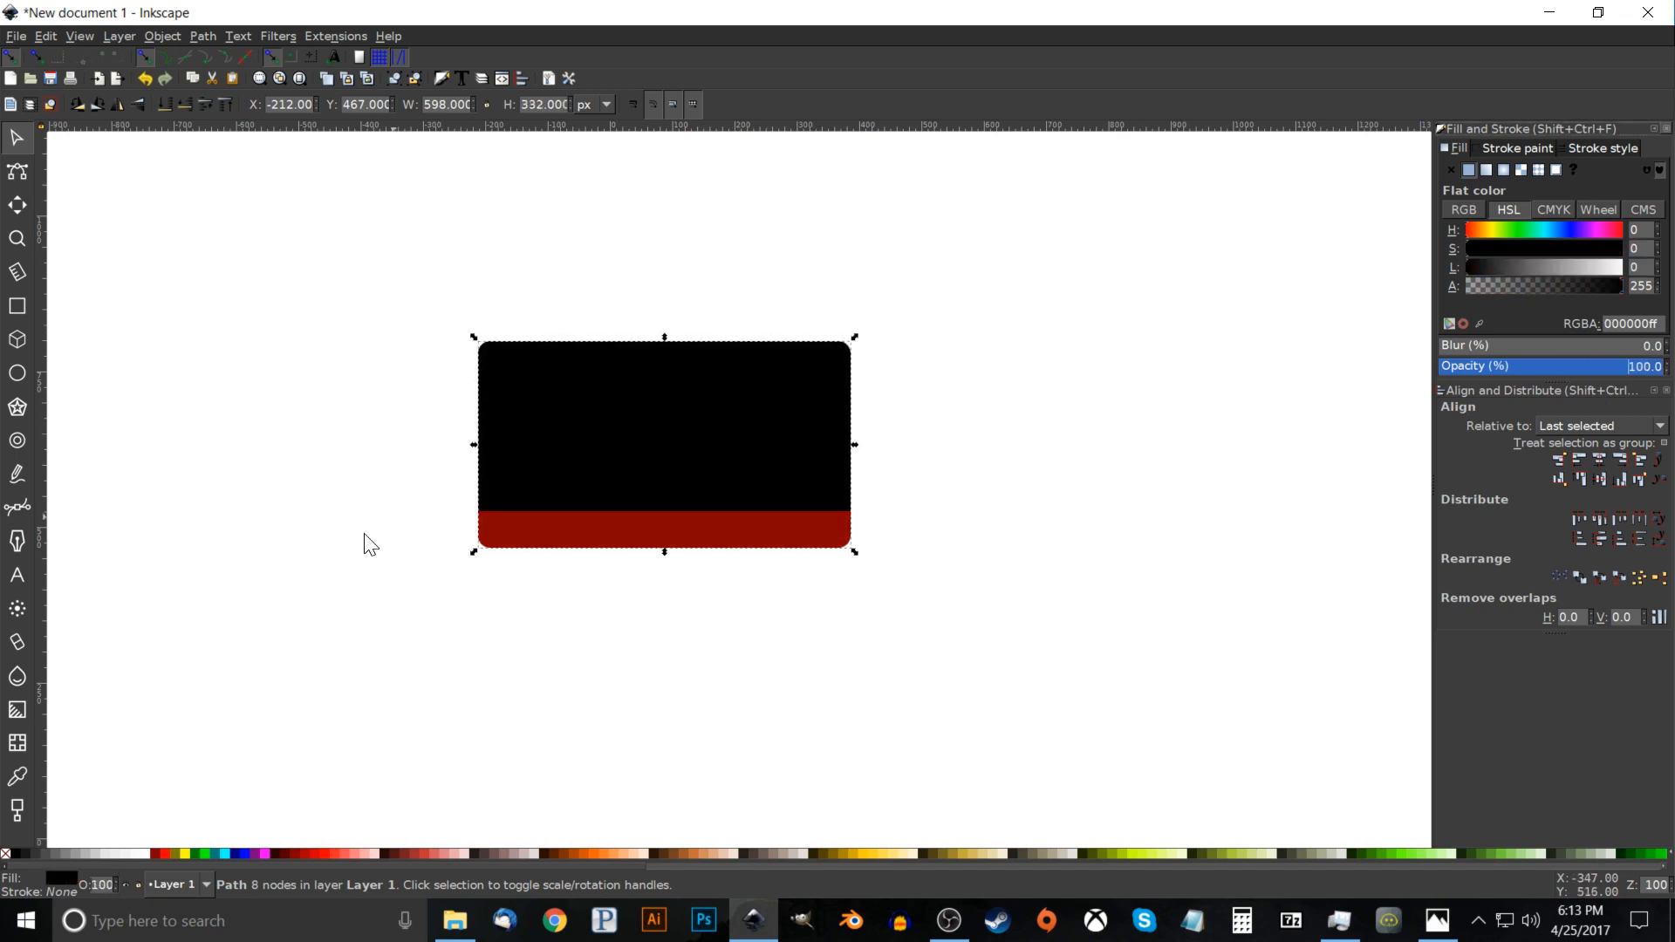
left_click(23, 853)
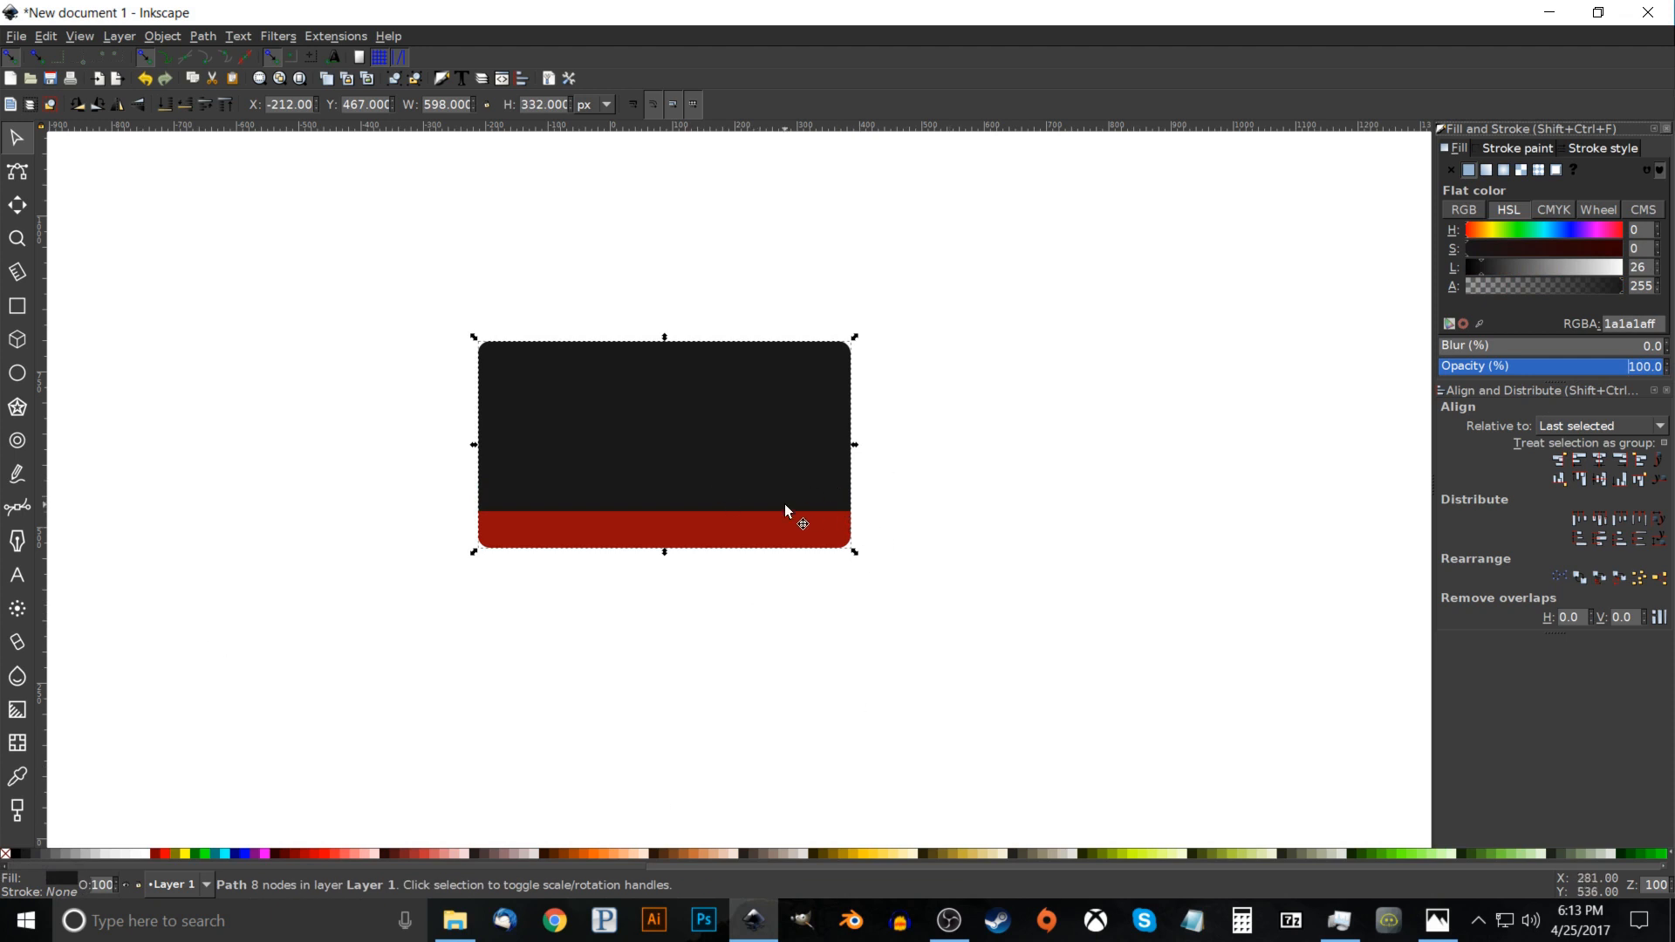
Set the monitor's red lower strip to 100% opacity and fill it with light grey (cccccc).
left_click(648, 525)
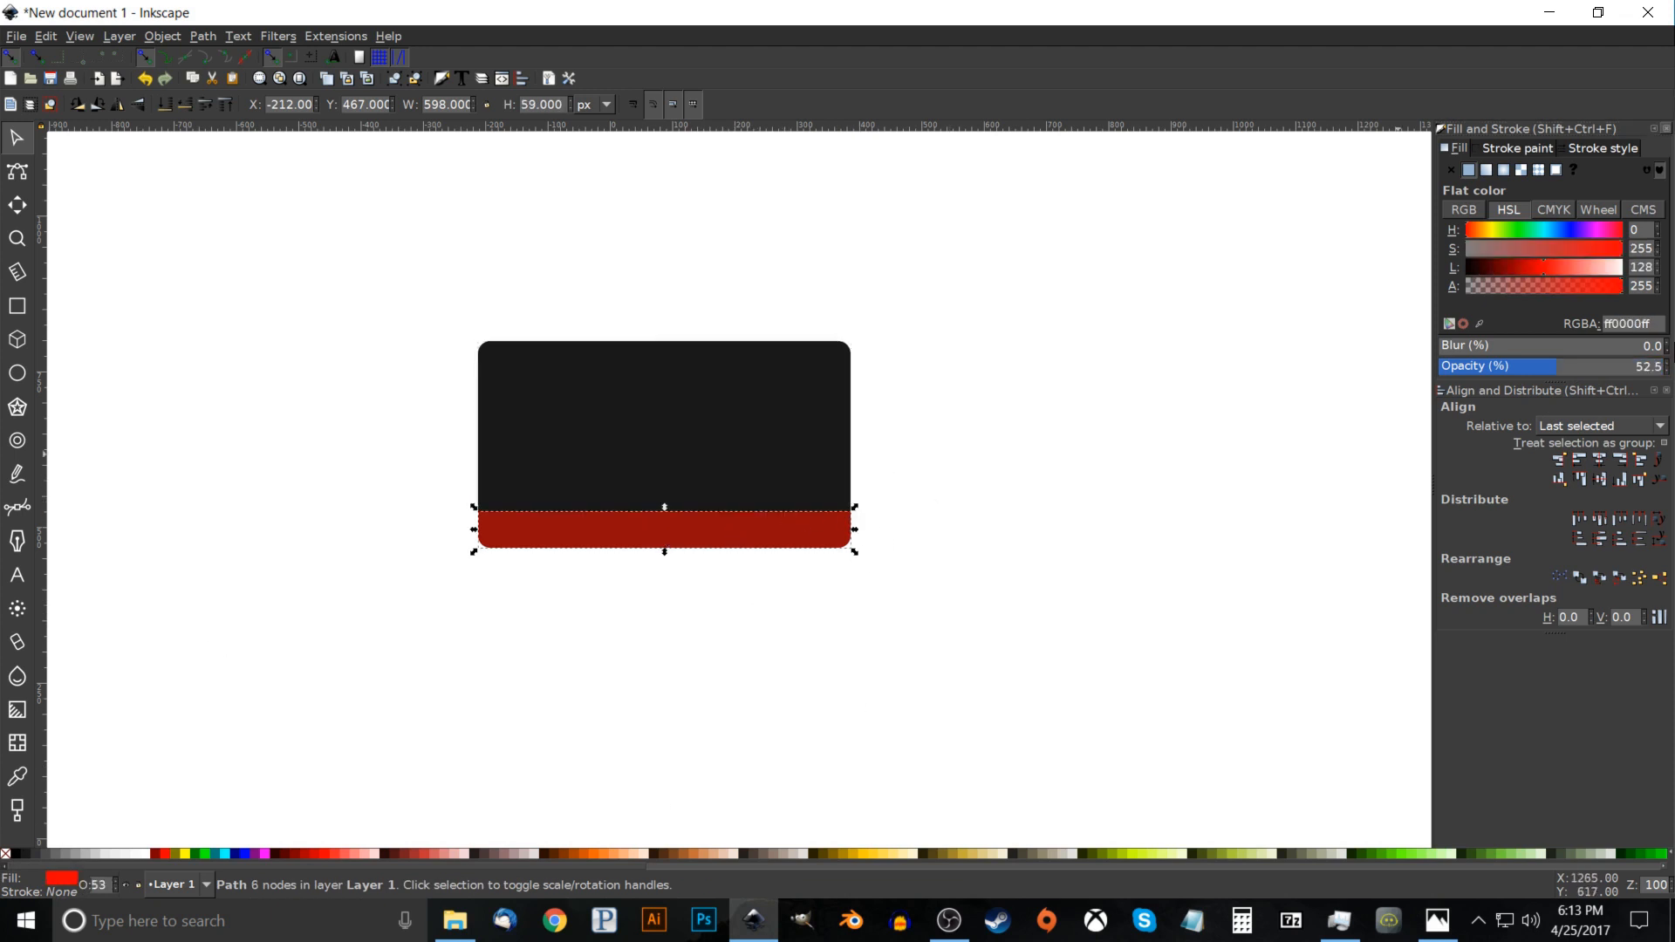
left_click_drag(1566, 372, 1663, 369)
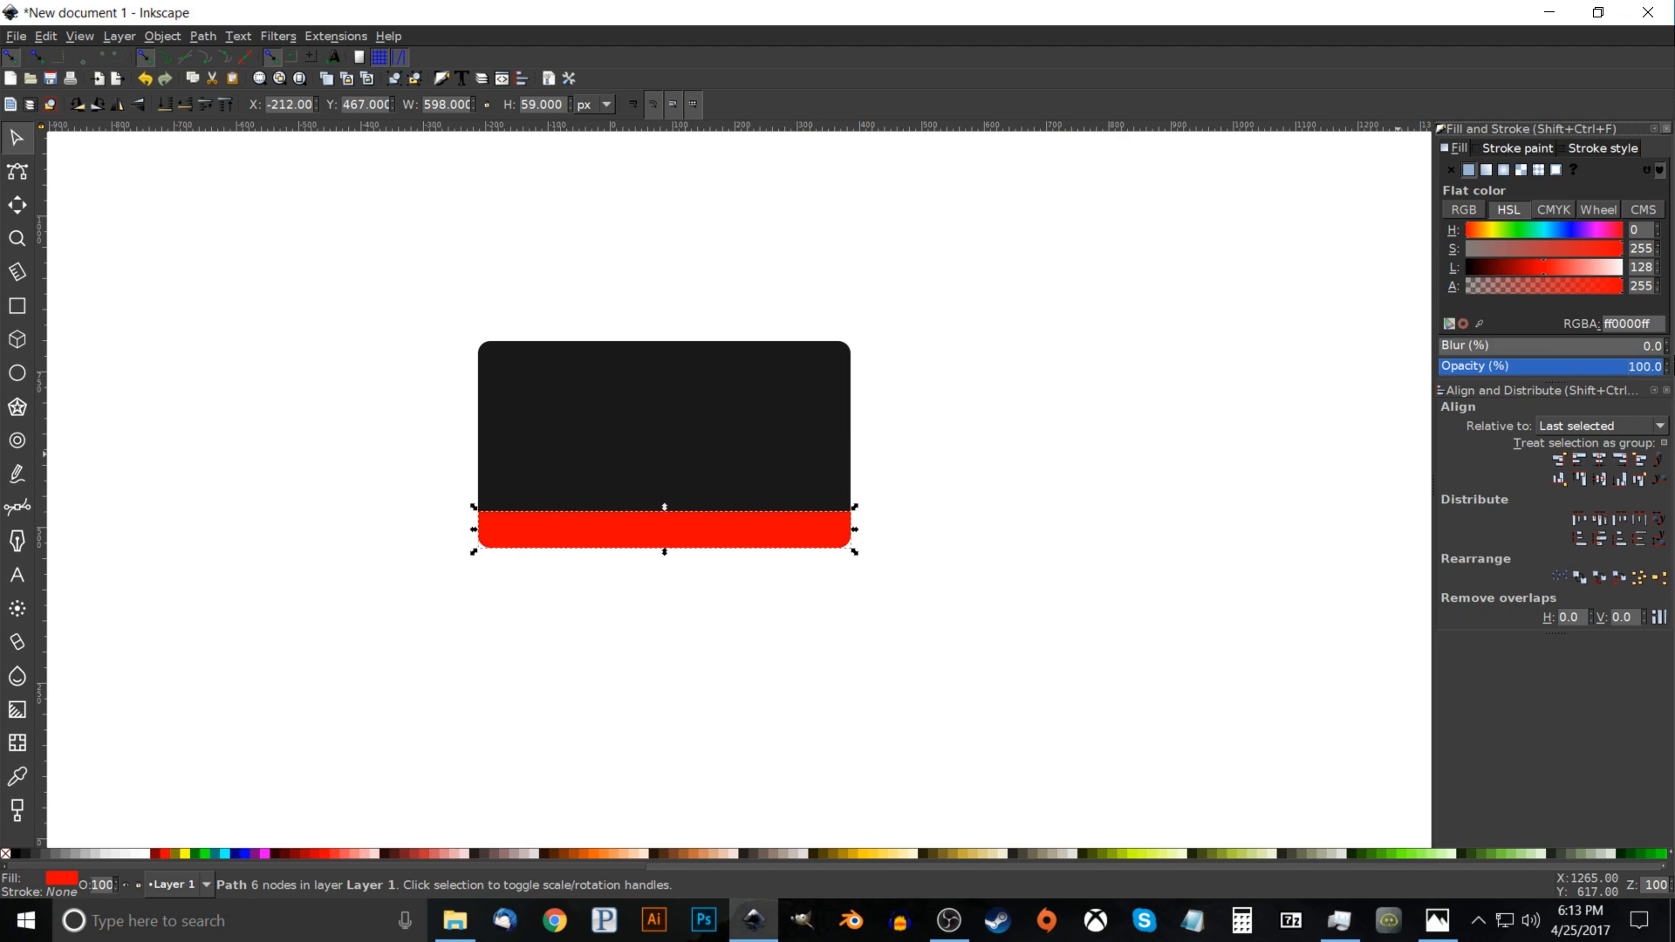
left_click(92, 854)
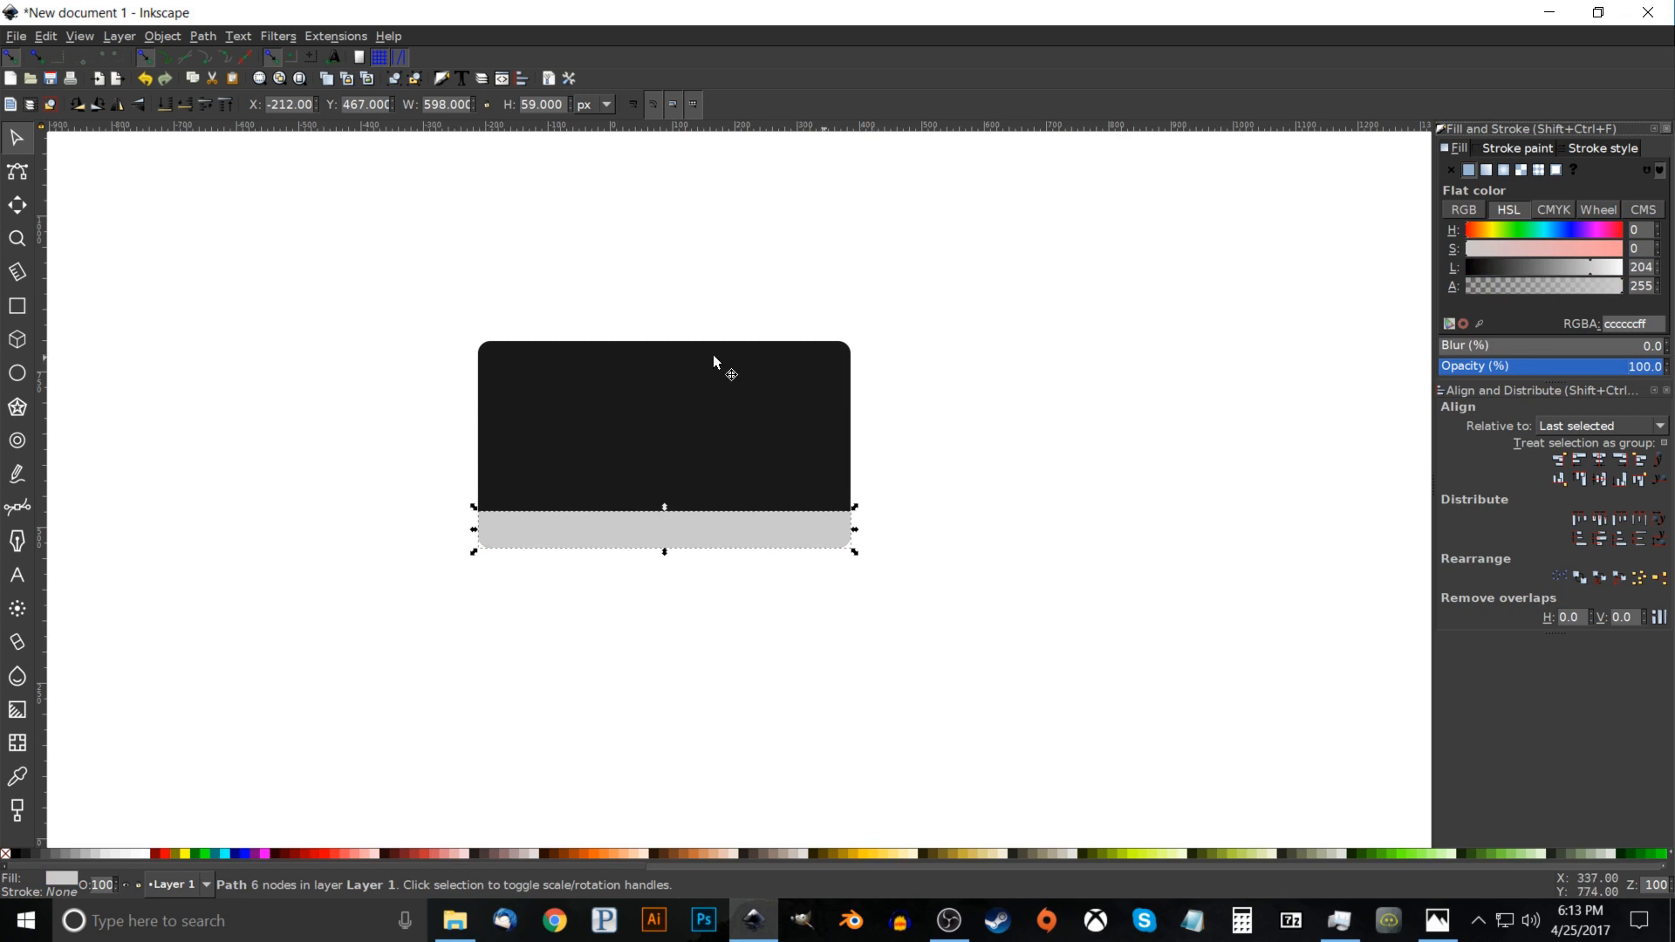
Draw a sharp-cornered screen rectangle about 529 × 229 px inside the dark part of the monitor.
left_click(16, 308)
left_click_drag(497, 357, 828, 500)
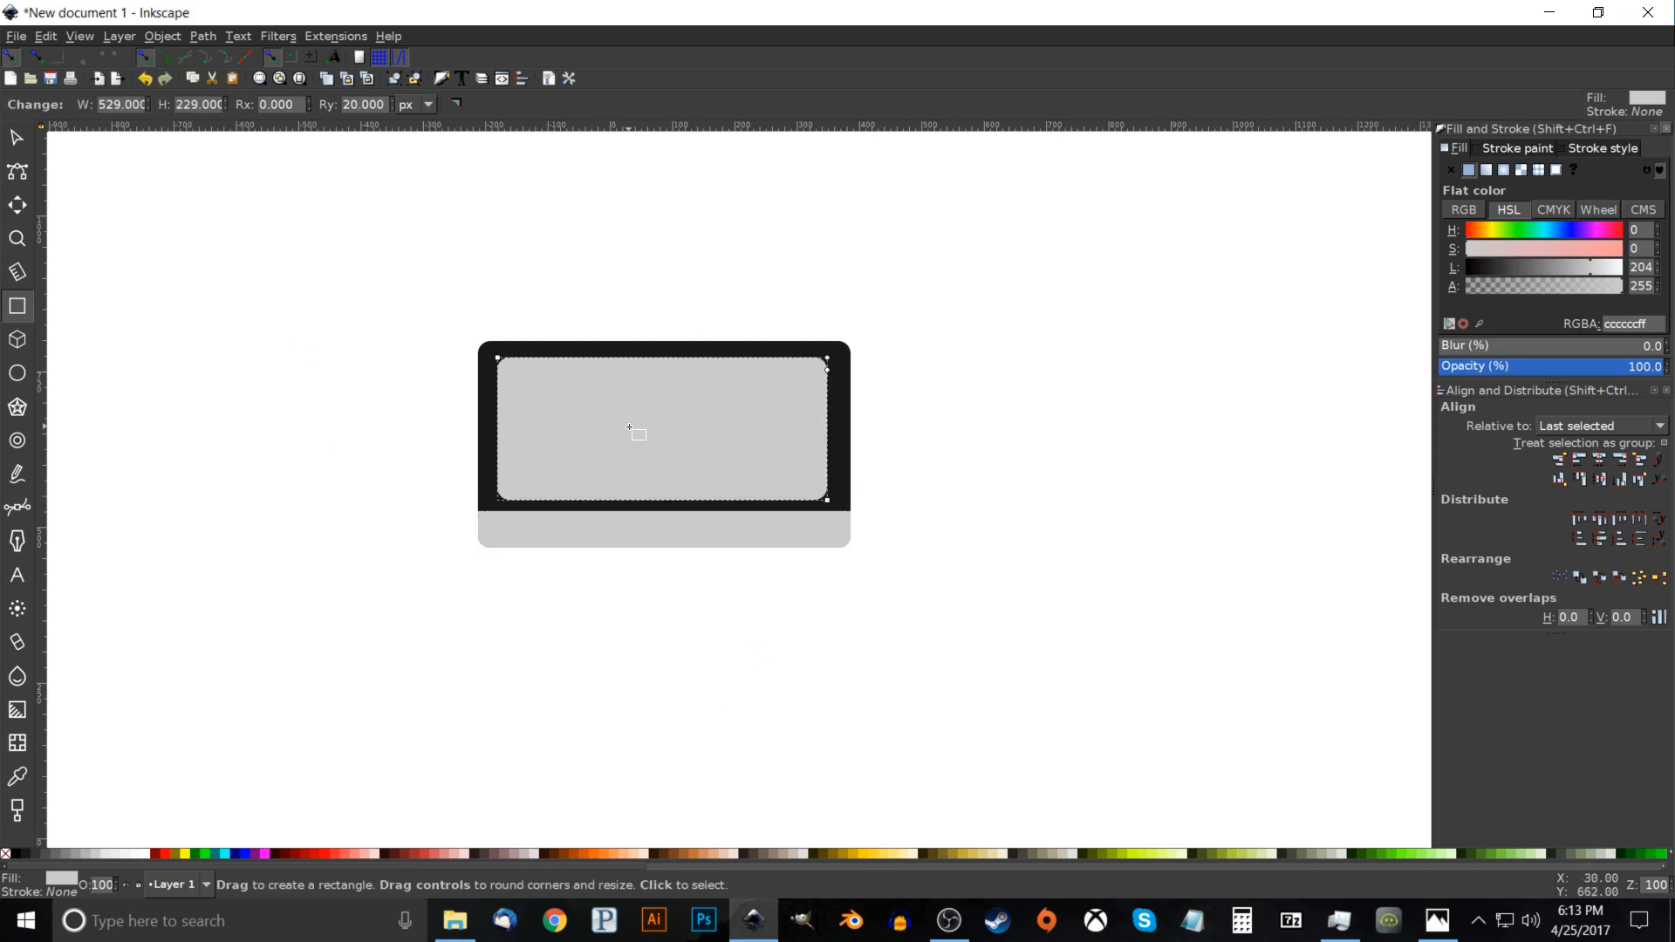
left_click(457, 103)
left_click(10, 139)
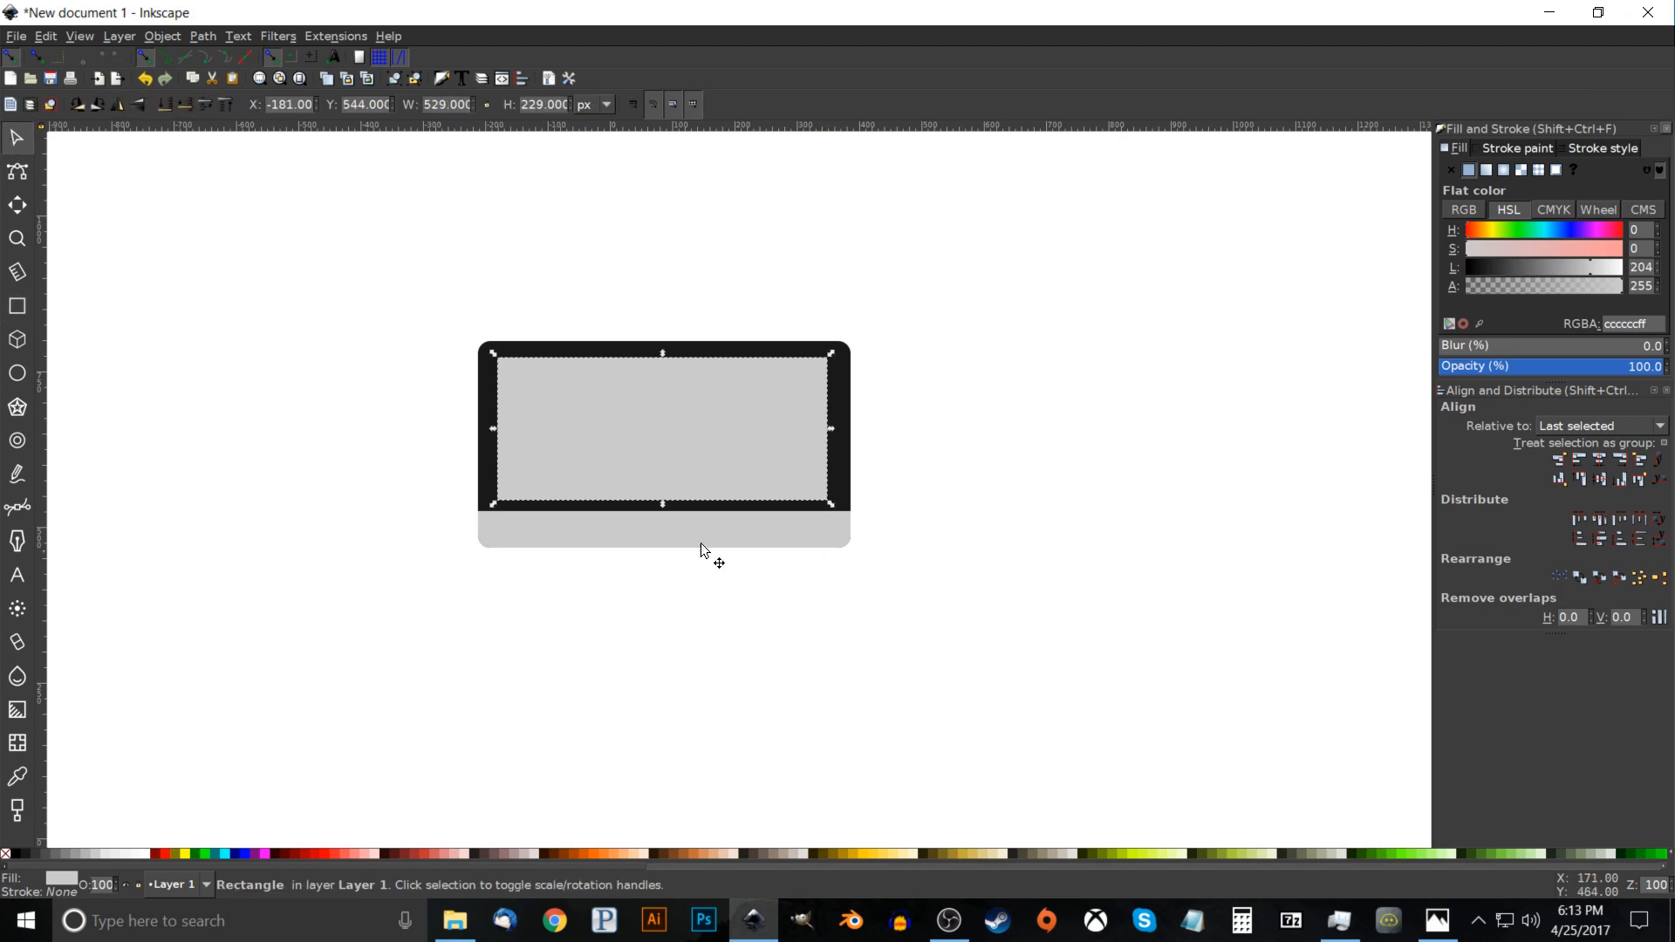
Adjust the screen rectangle's edges to about 545 × 231 px so the dark border is even all round.
left_click_drag(666, 506, 671, 505)
left_click_drag(834, 428, 839, 428)
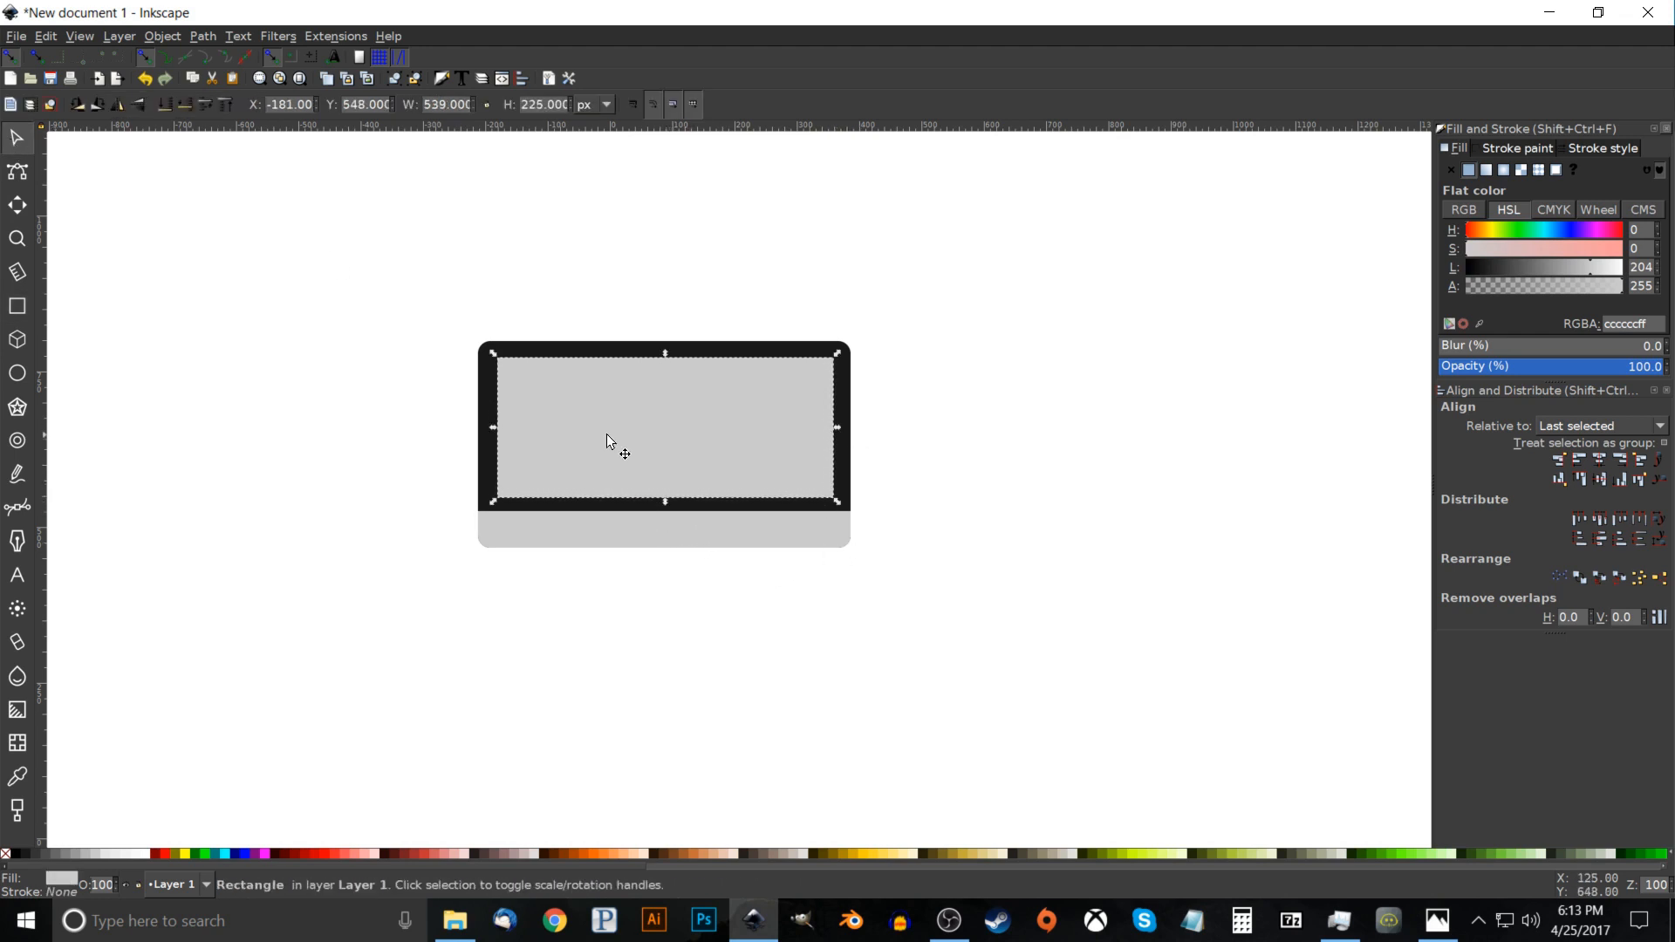
left_click_drag(491, 428, 486, 427)
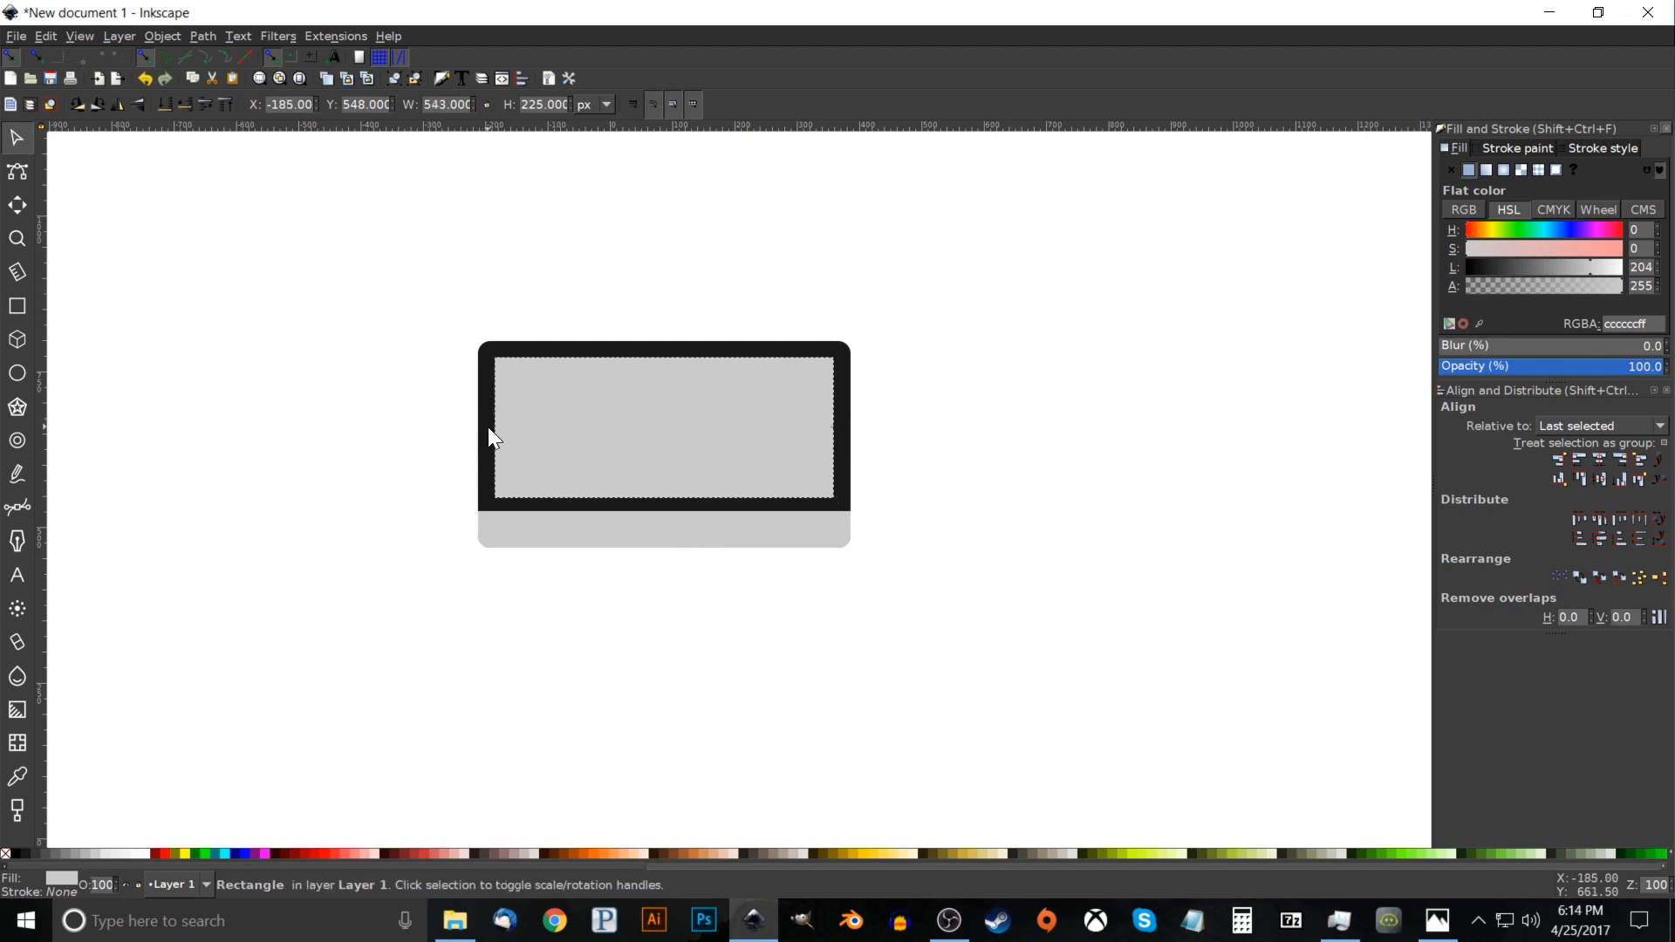
left_click_drag(666, 354, 671, 351)
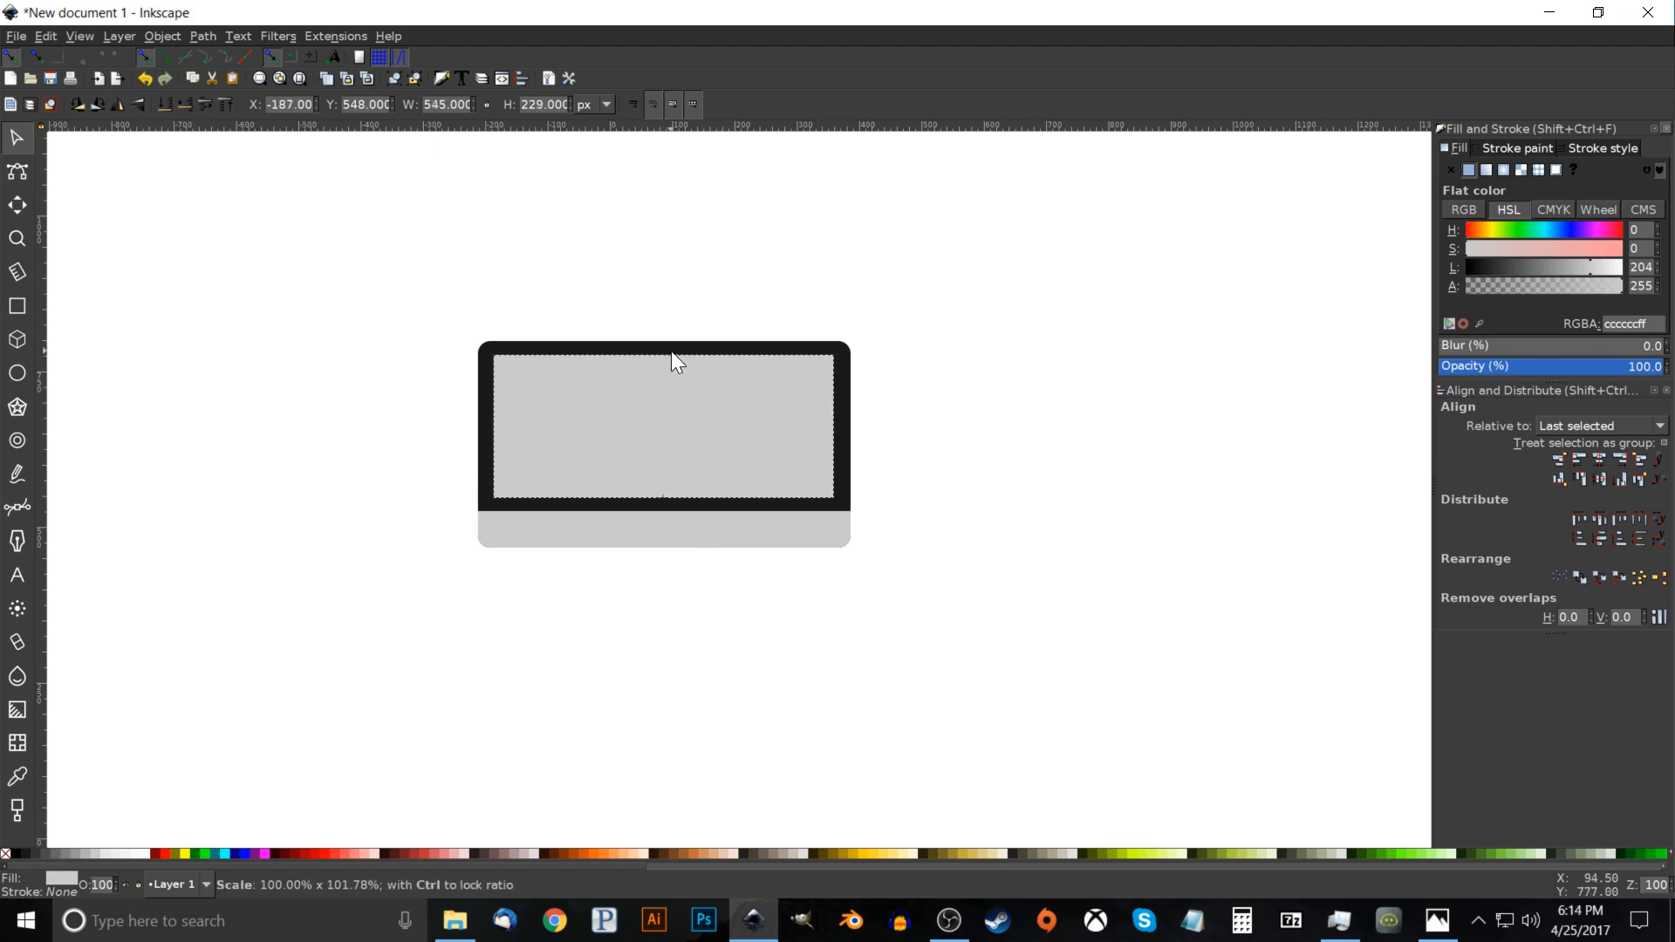
left_click_drag(668, 503, 668, 505)
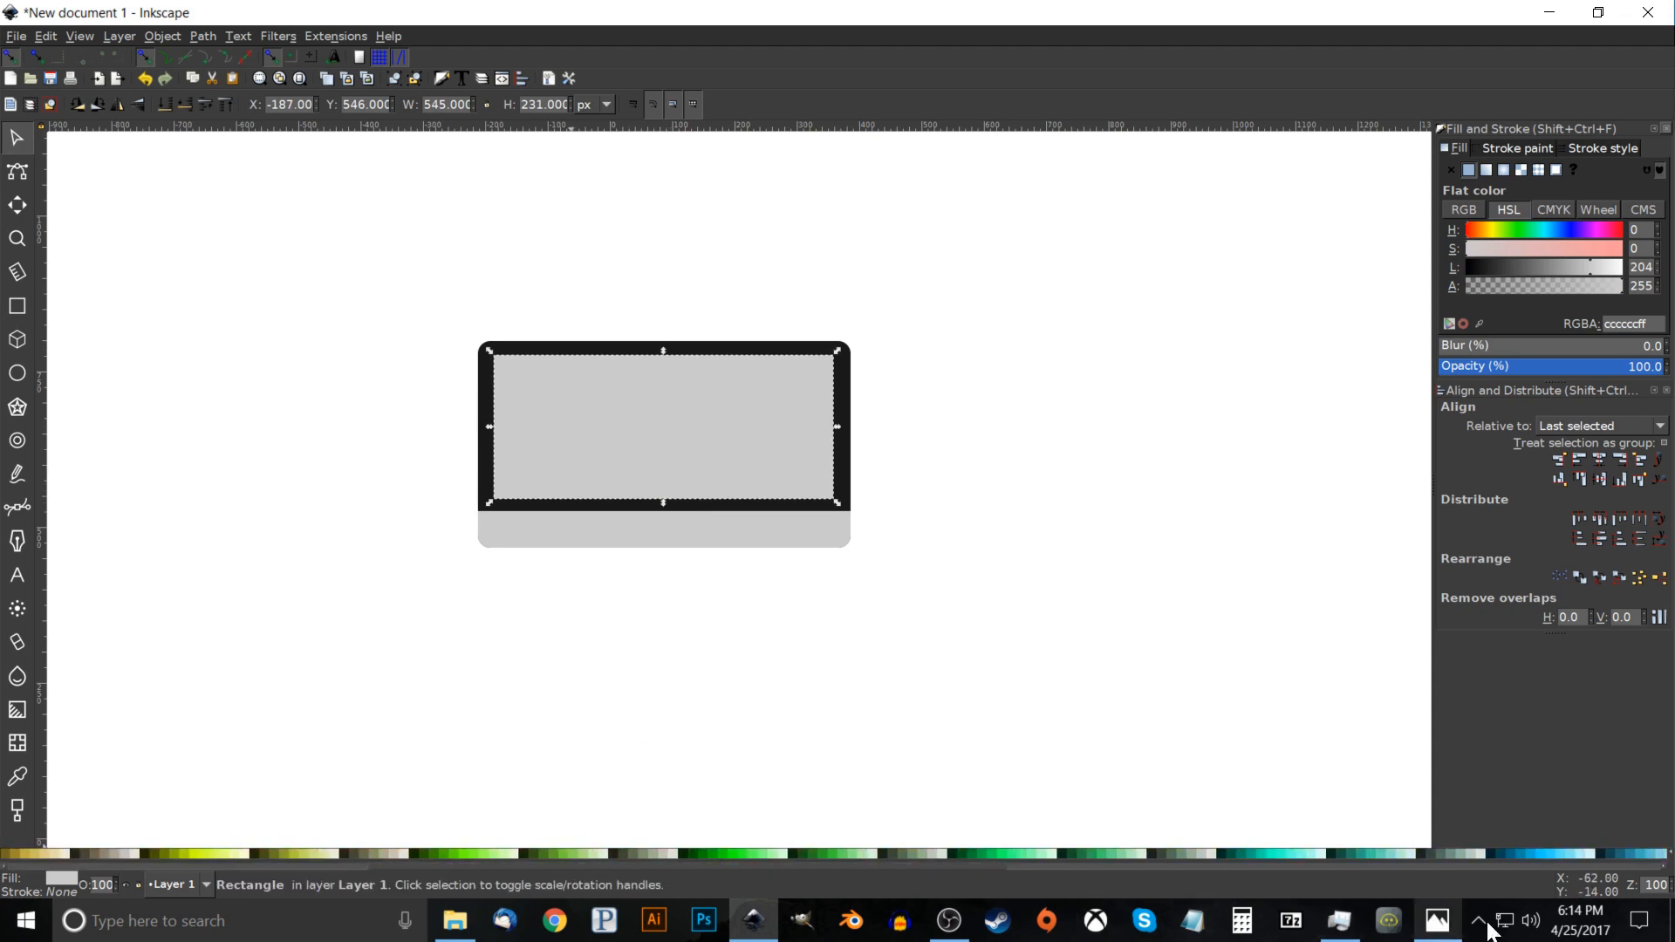
Check the screen colour in the reference thumbnail and fill the screen rectangle with light blue (afdde9).
left_click(1437, 921)
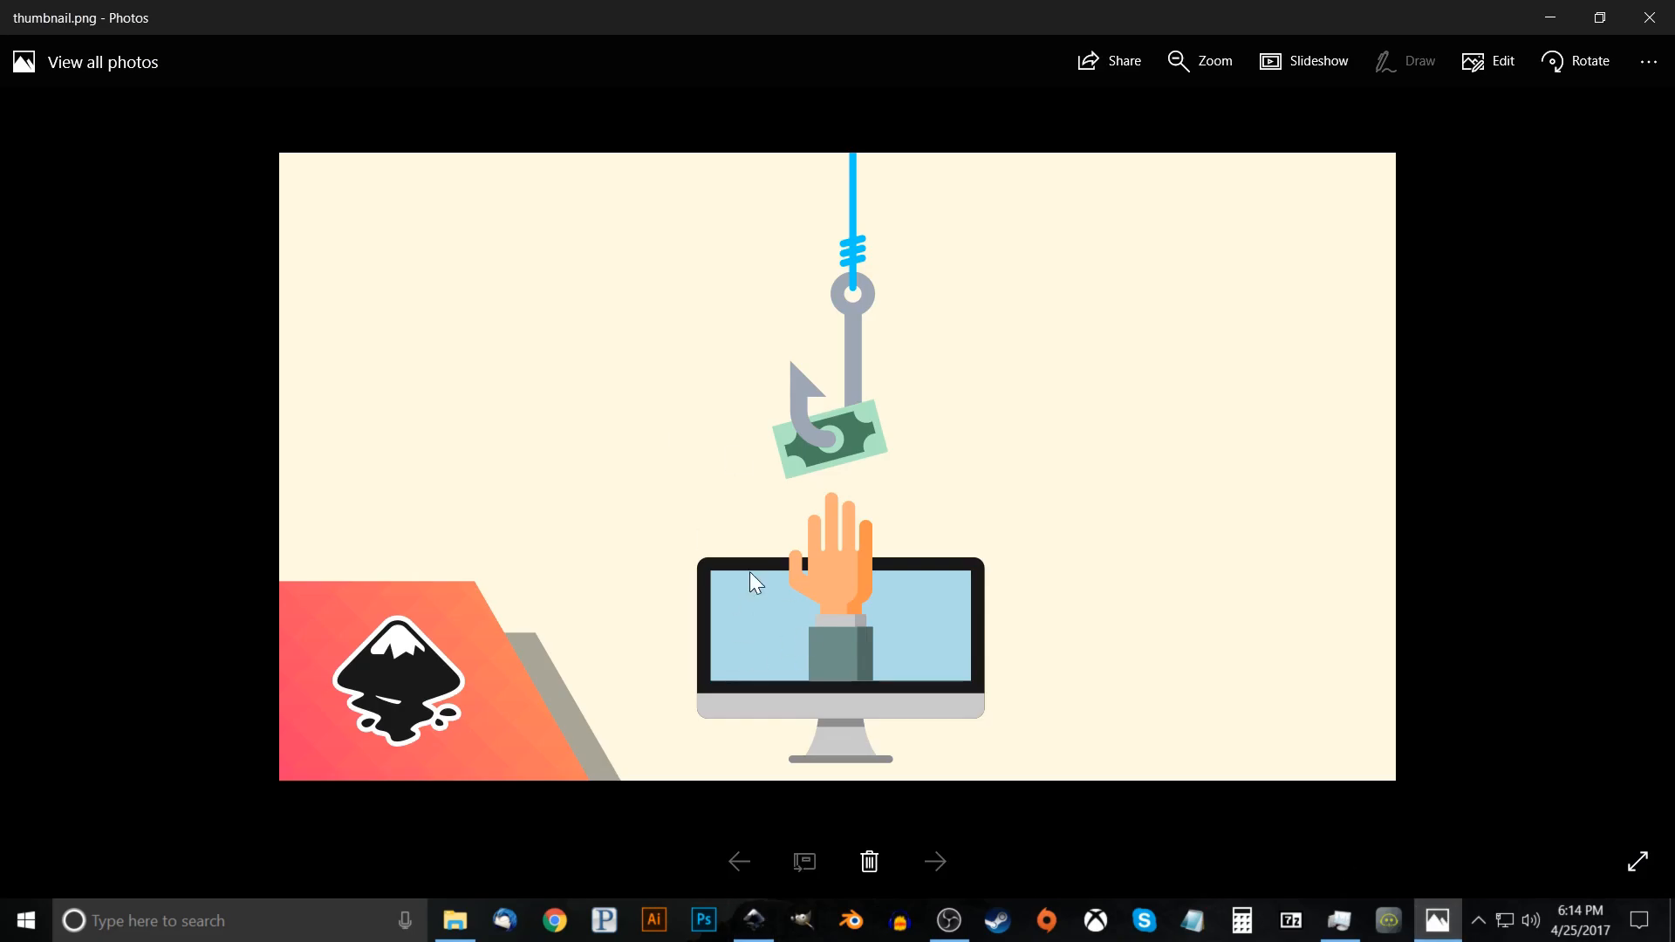
left_click(755, 922)
left_click_drag(676, 866, 1002, 881)
left_click(810, 852)
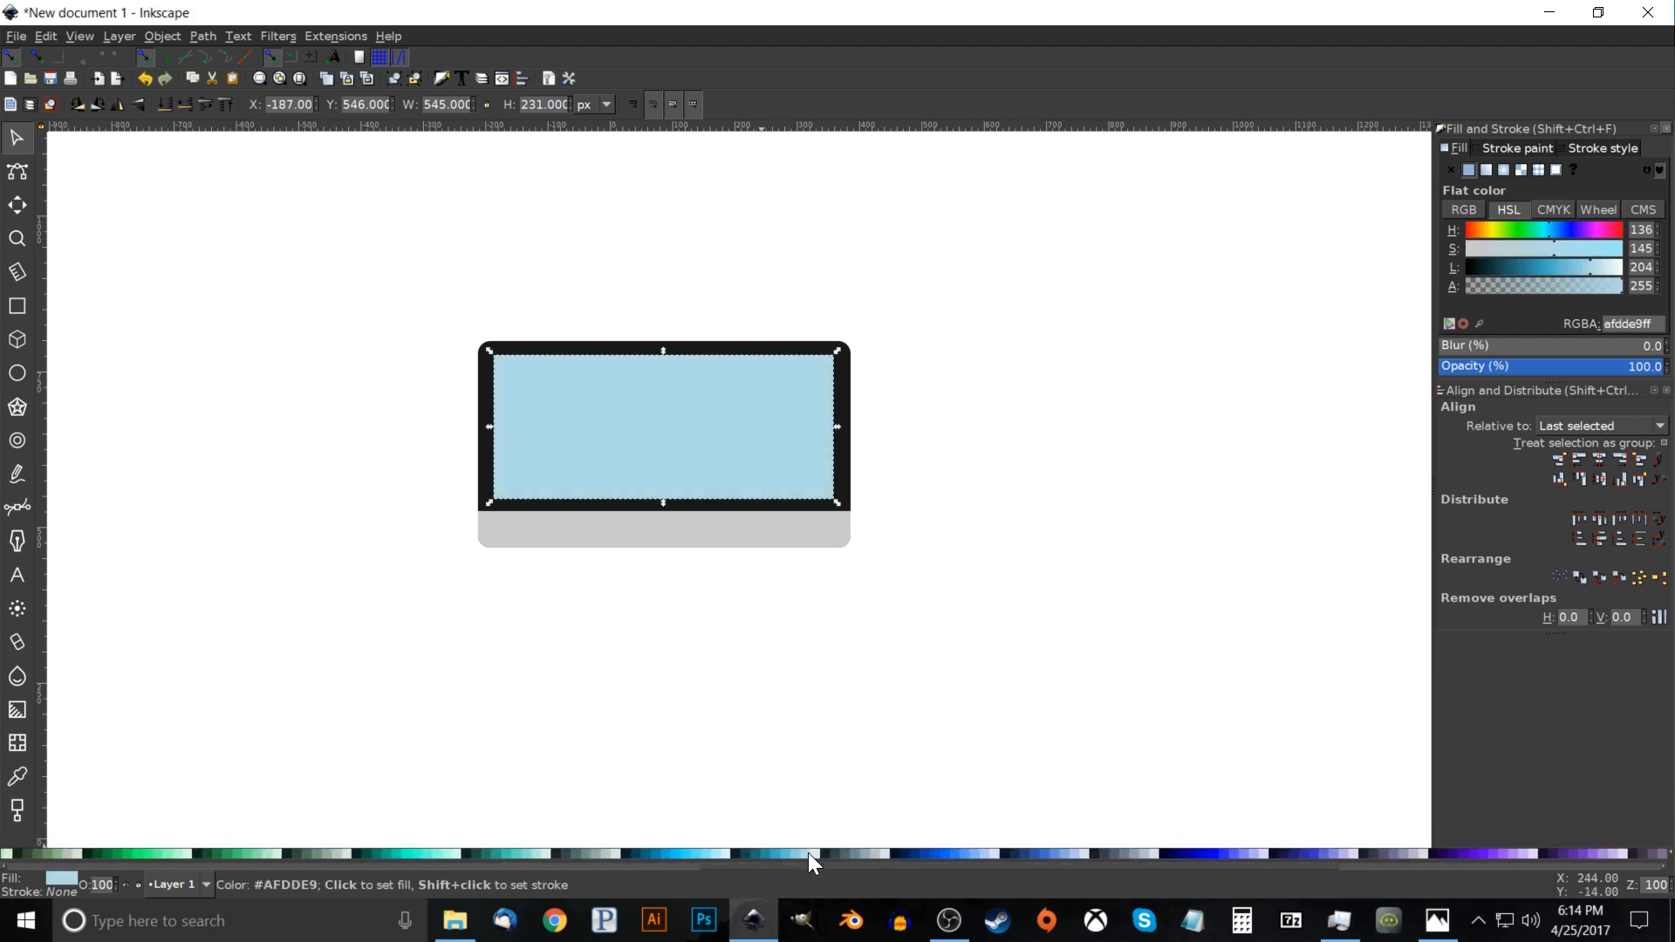
Centre the blue screen horizontally on the grey lower strip, relative to the last selected object.
left_click(630, 407)
key("shift")
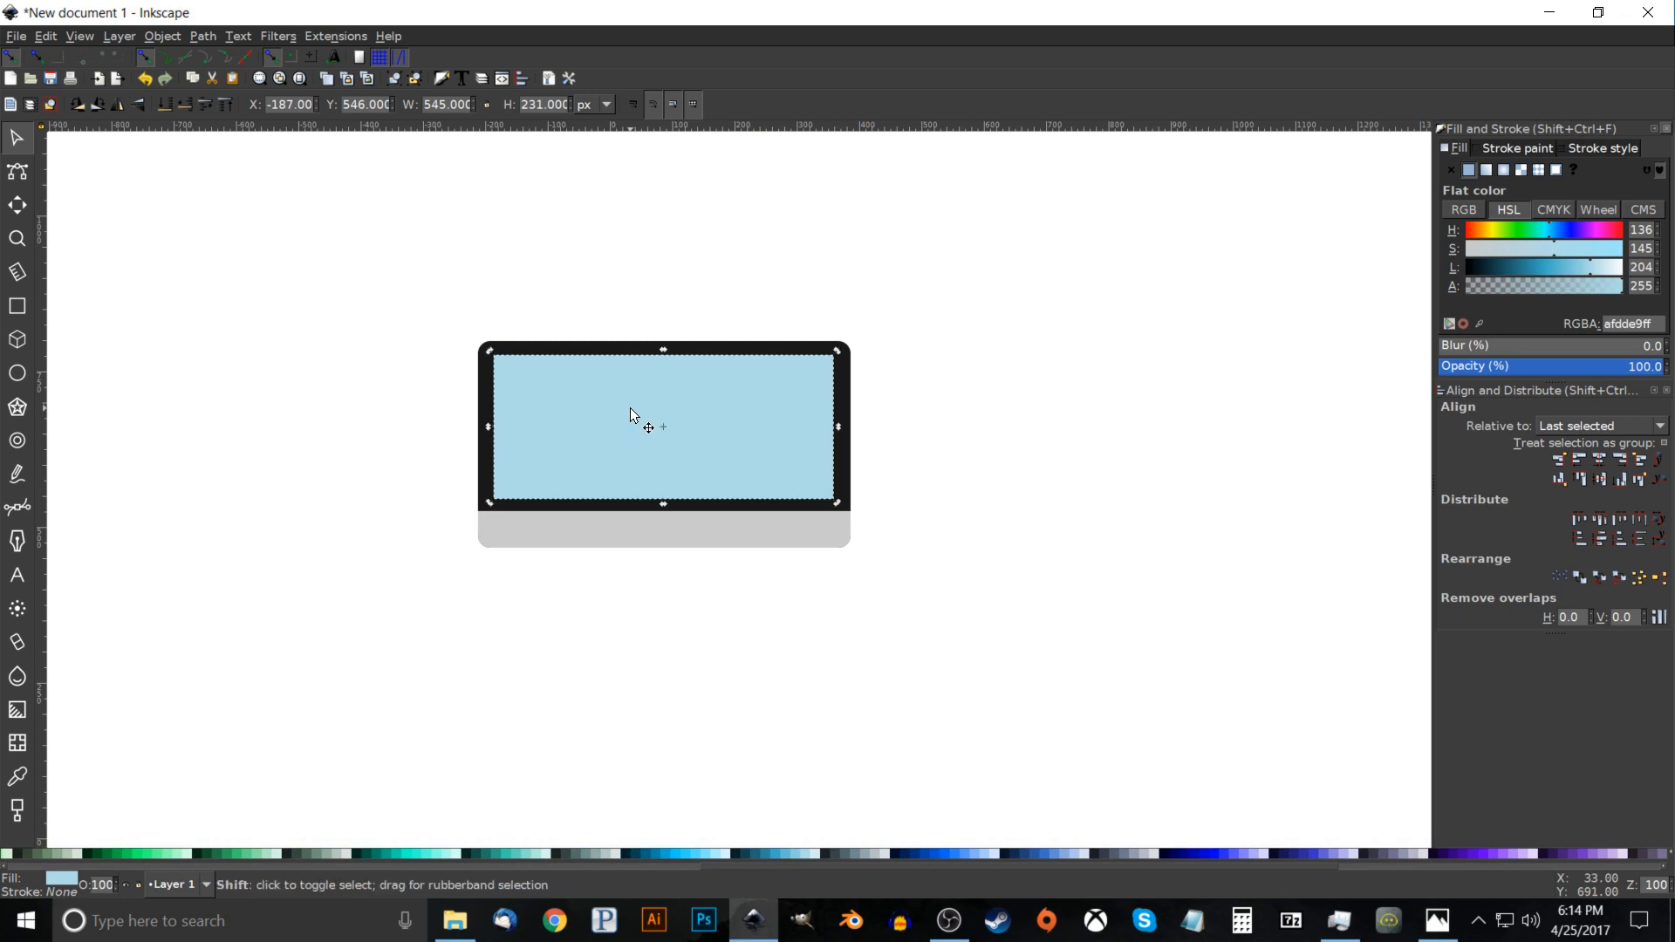
left_click(707, 545, "shift")
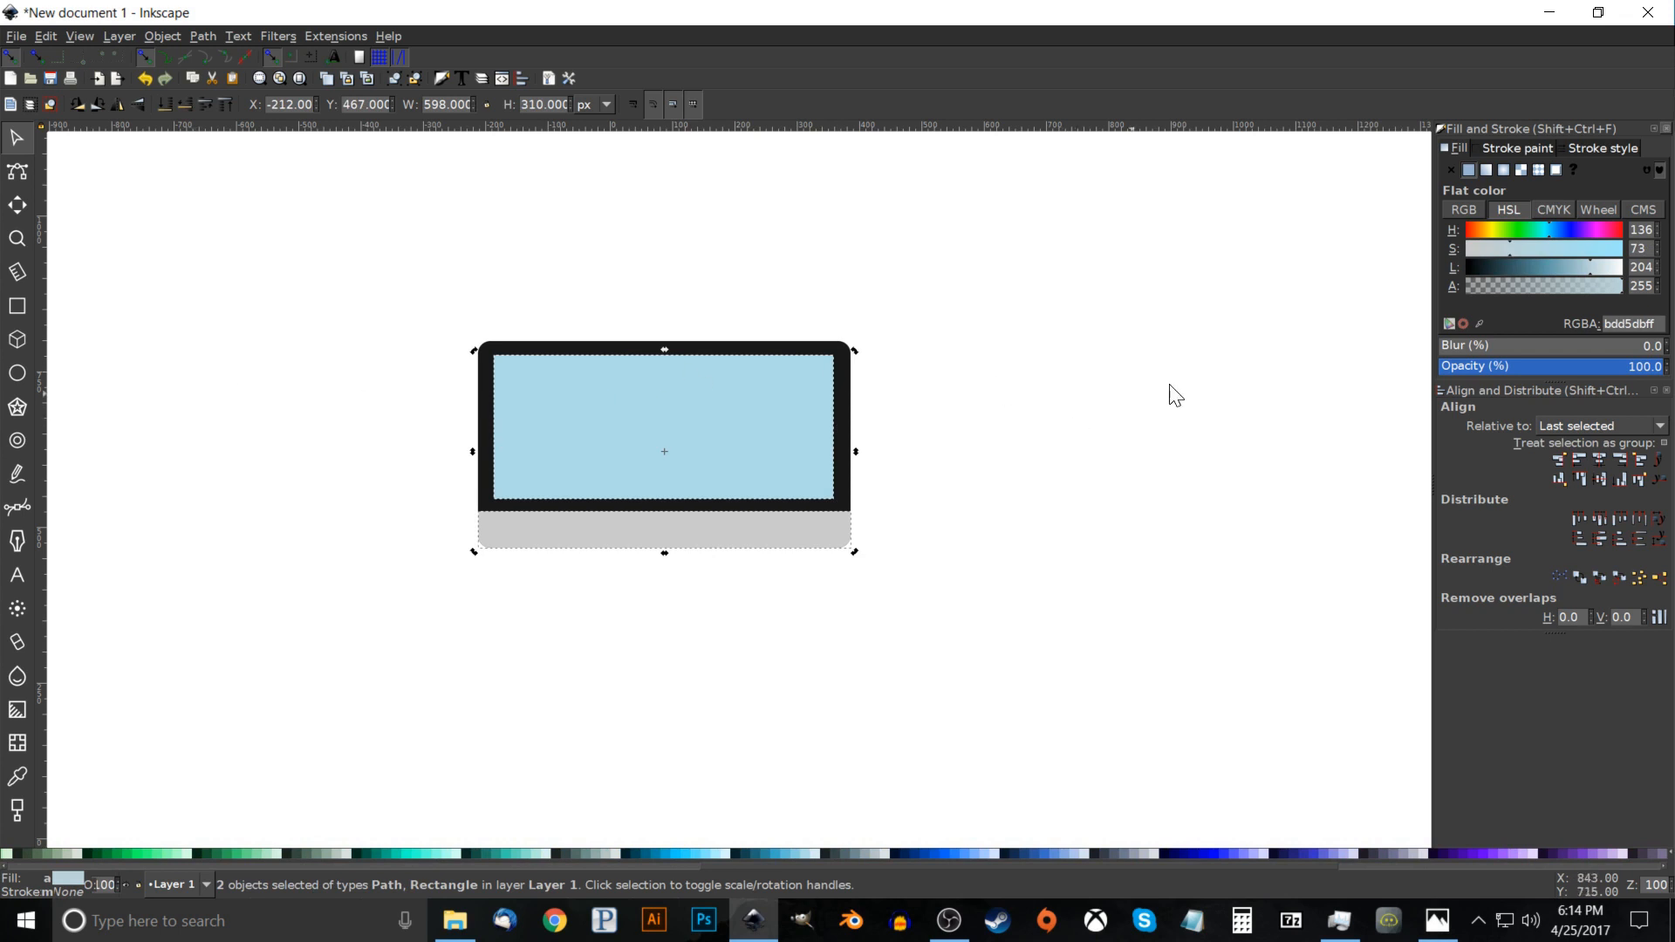
left_click(1605, 461)
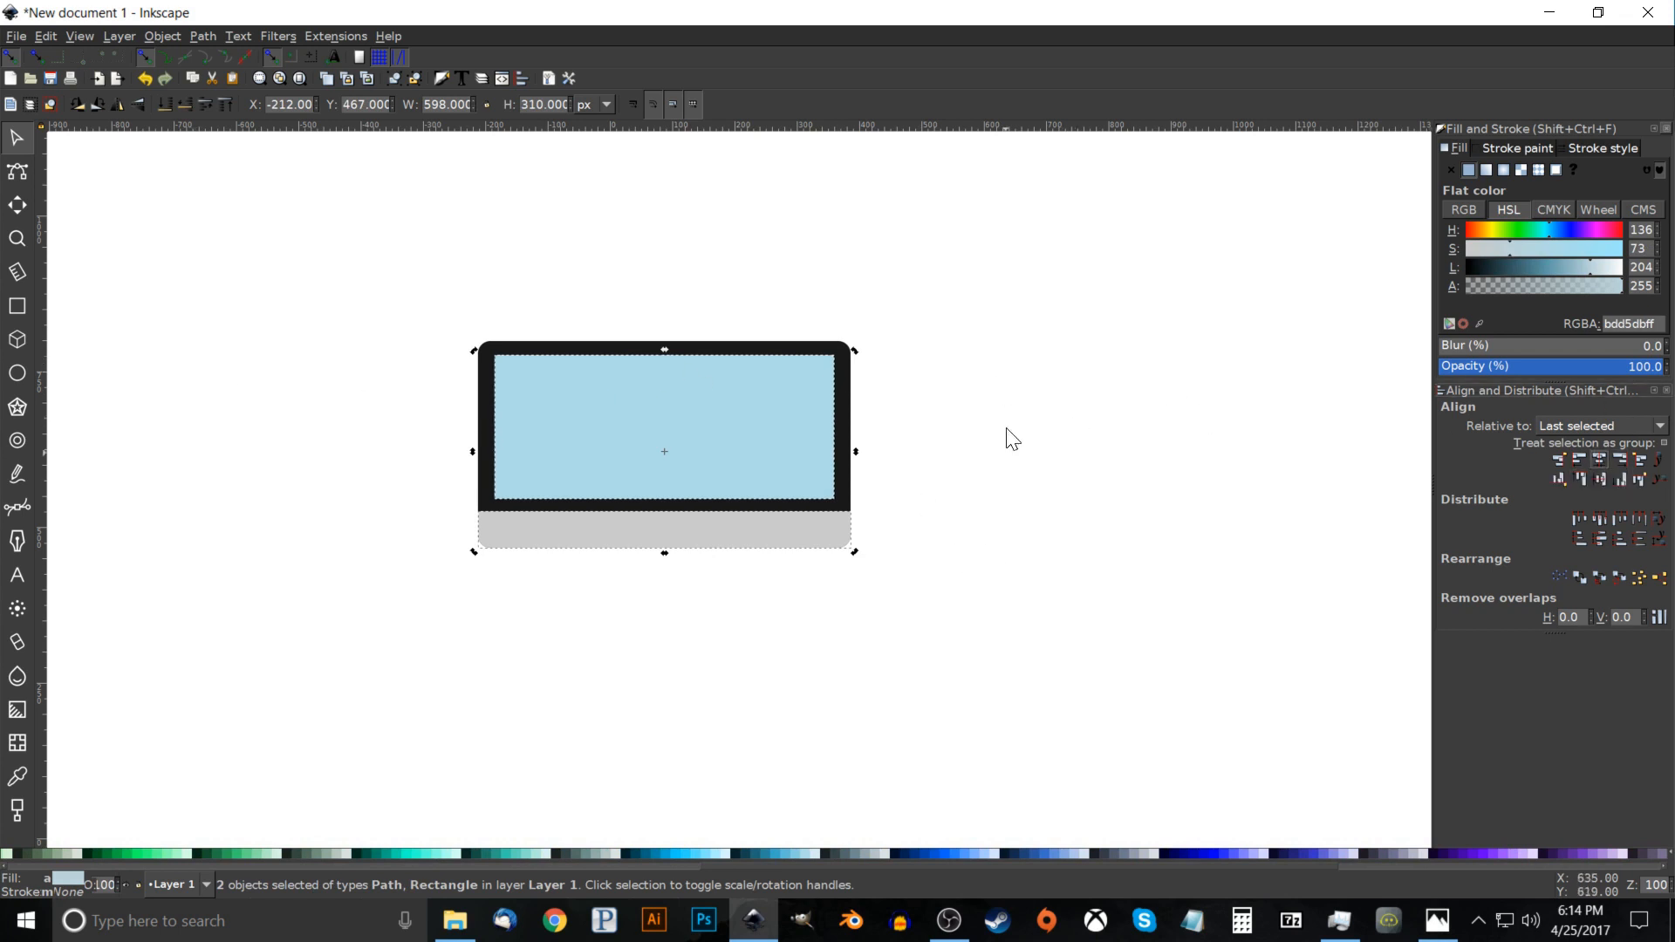
left_click(1013, 486)
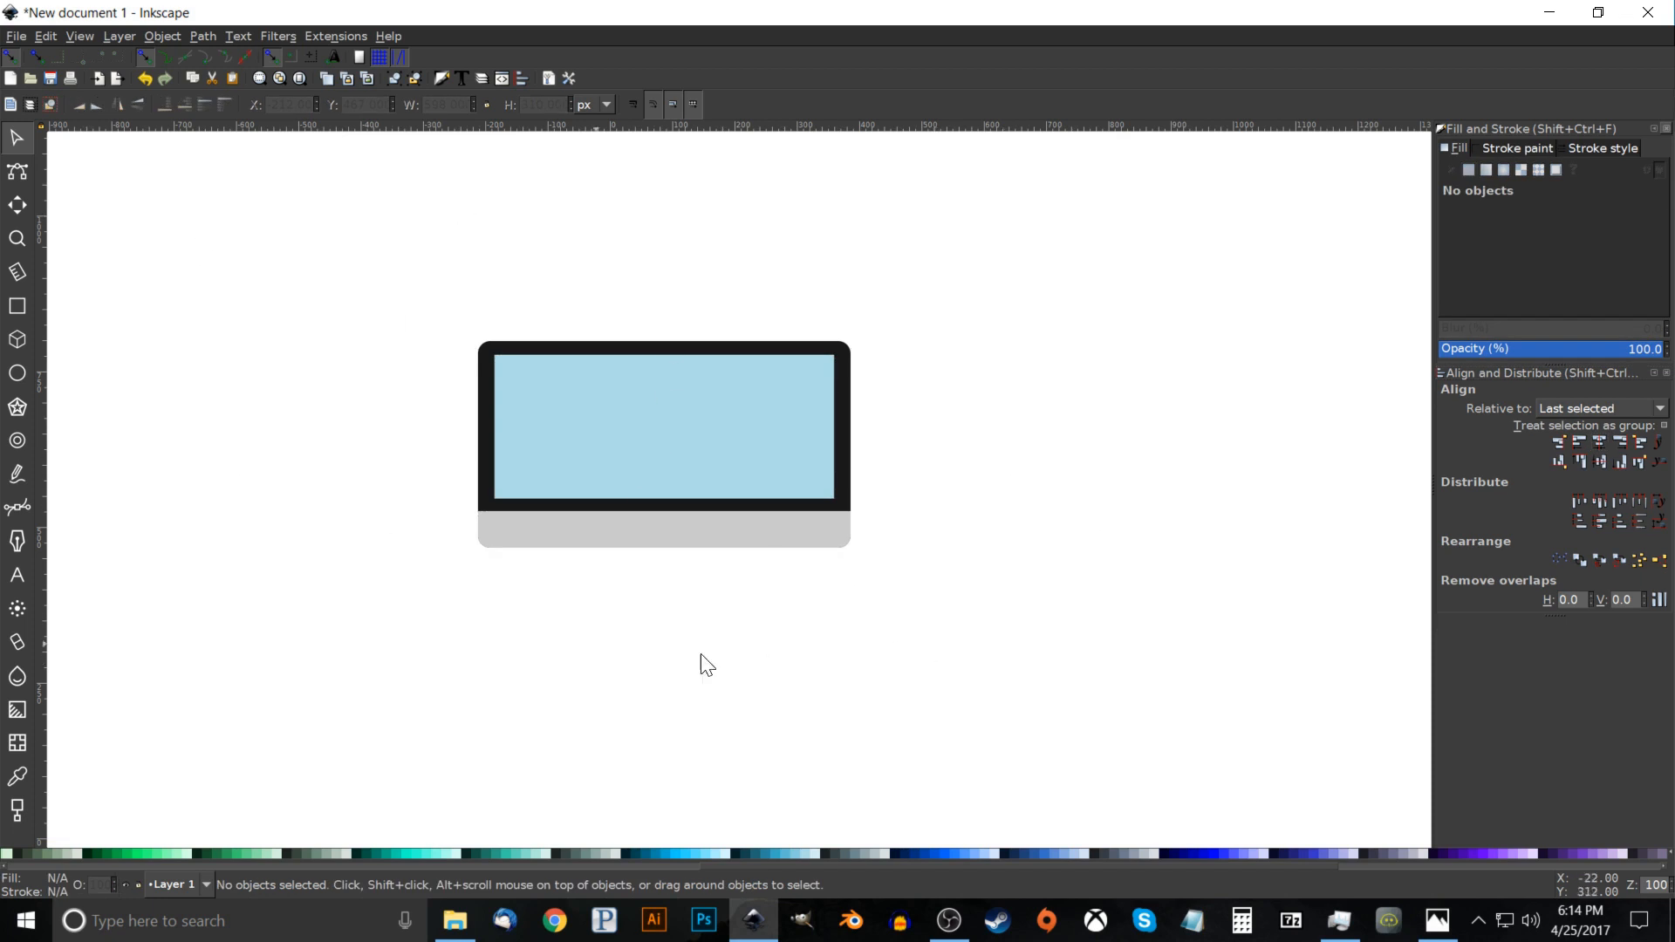
Convert the monitor's three shapes to paths.
left_click_drag(726, 417, 799, 491)
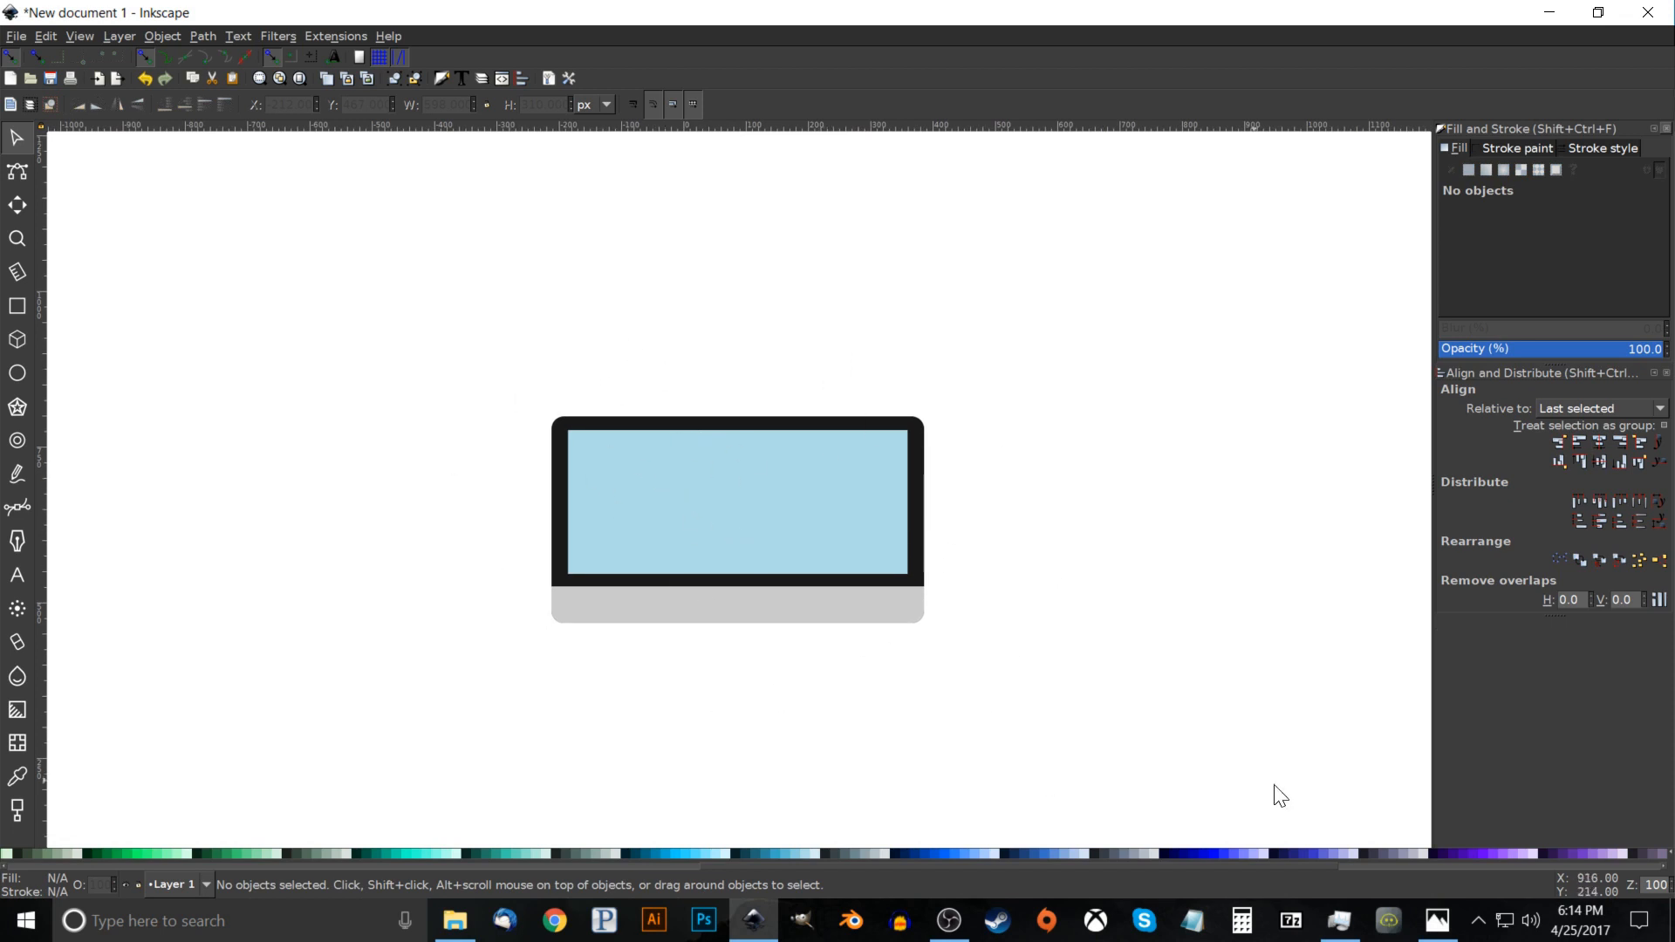
mouse_move(1148, 762)
left_mouse_down()
mouse_move(363, 251)
mouse_move(512, 377)
mouse_move(327, 260)
left_mouse_up()
left_click(206, 32)
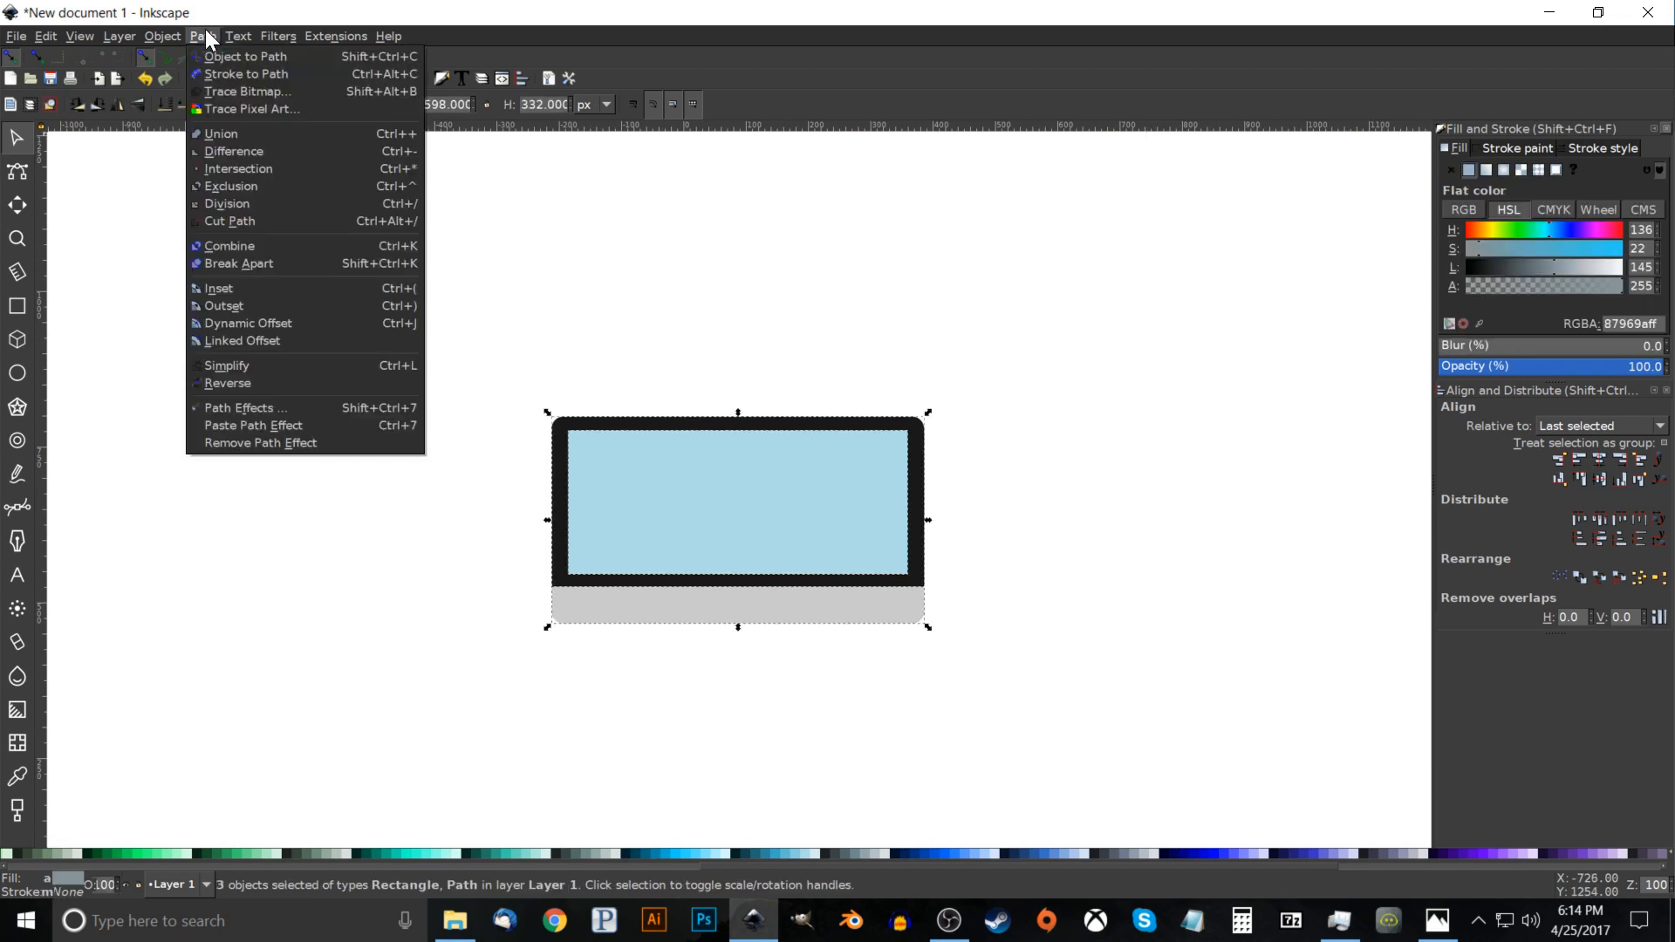
left_click(213, 55)
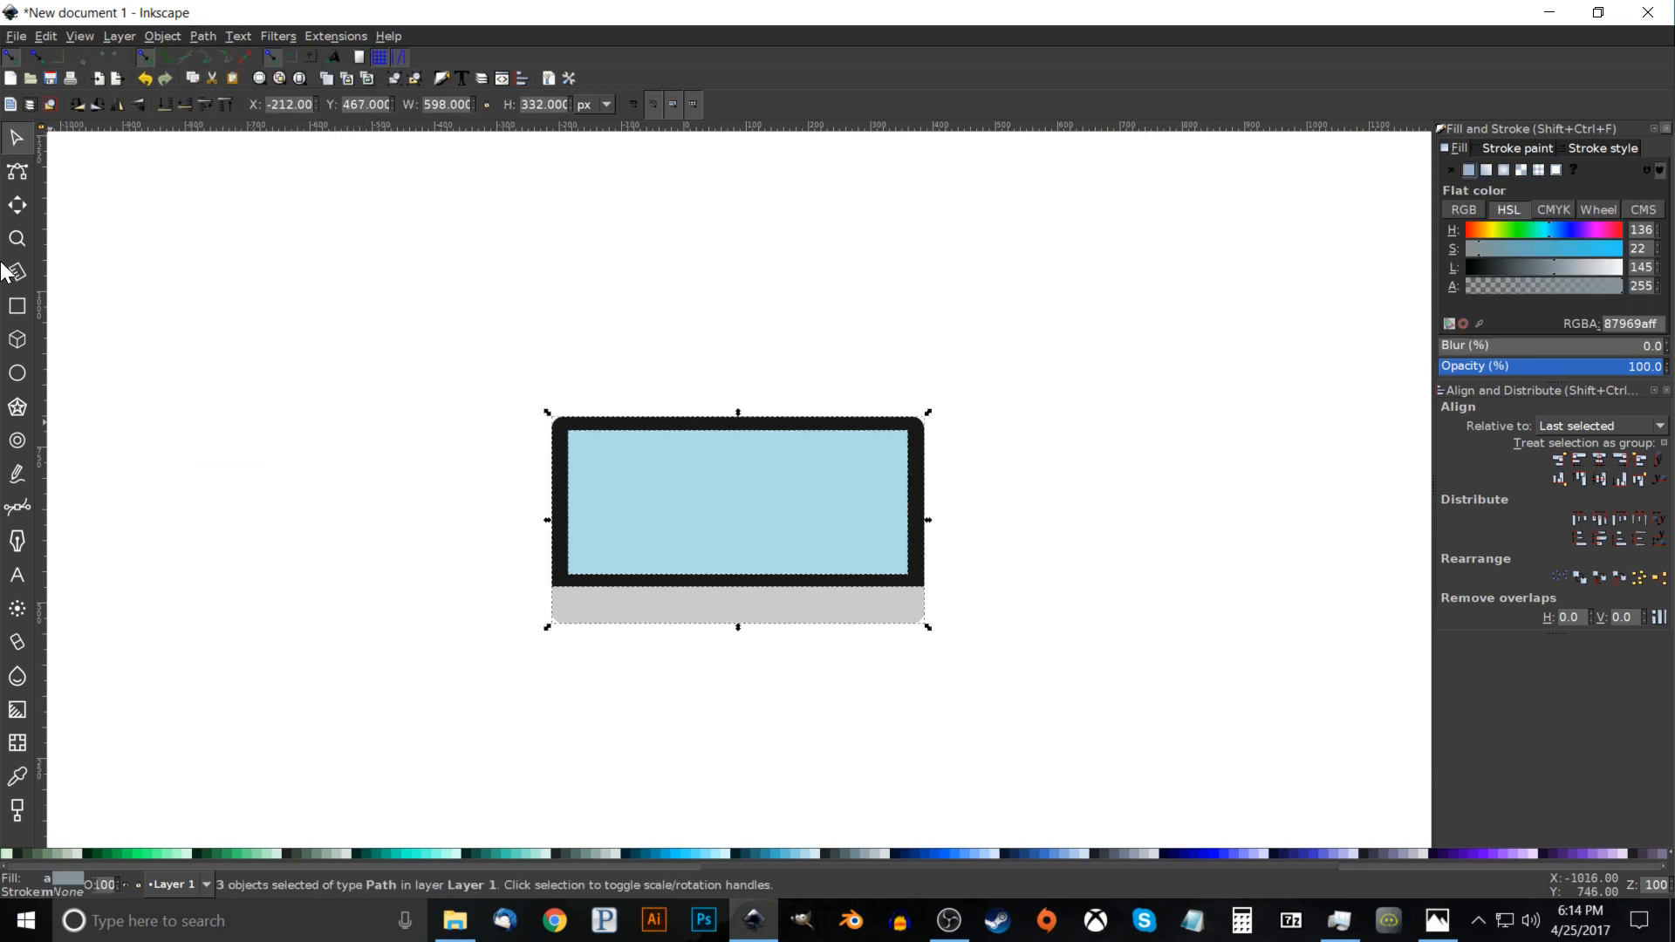
Move the right-hand nodes of all three monitor paths inward to narrow the monitor to about 493 px.
left_click(19, 176)
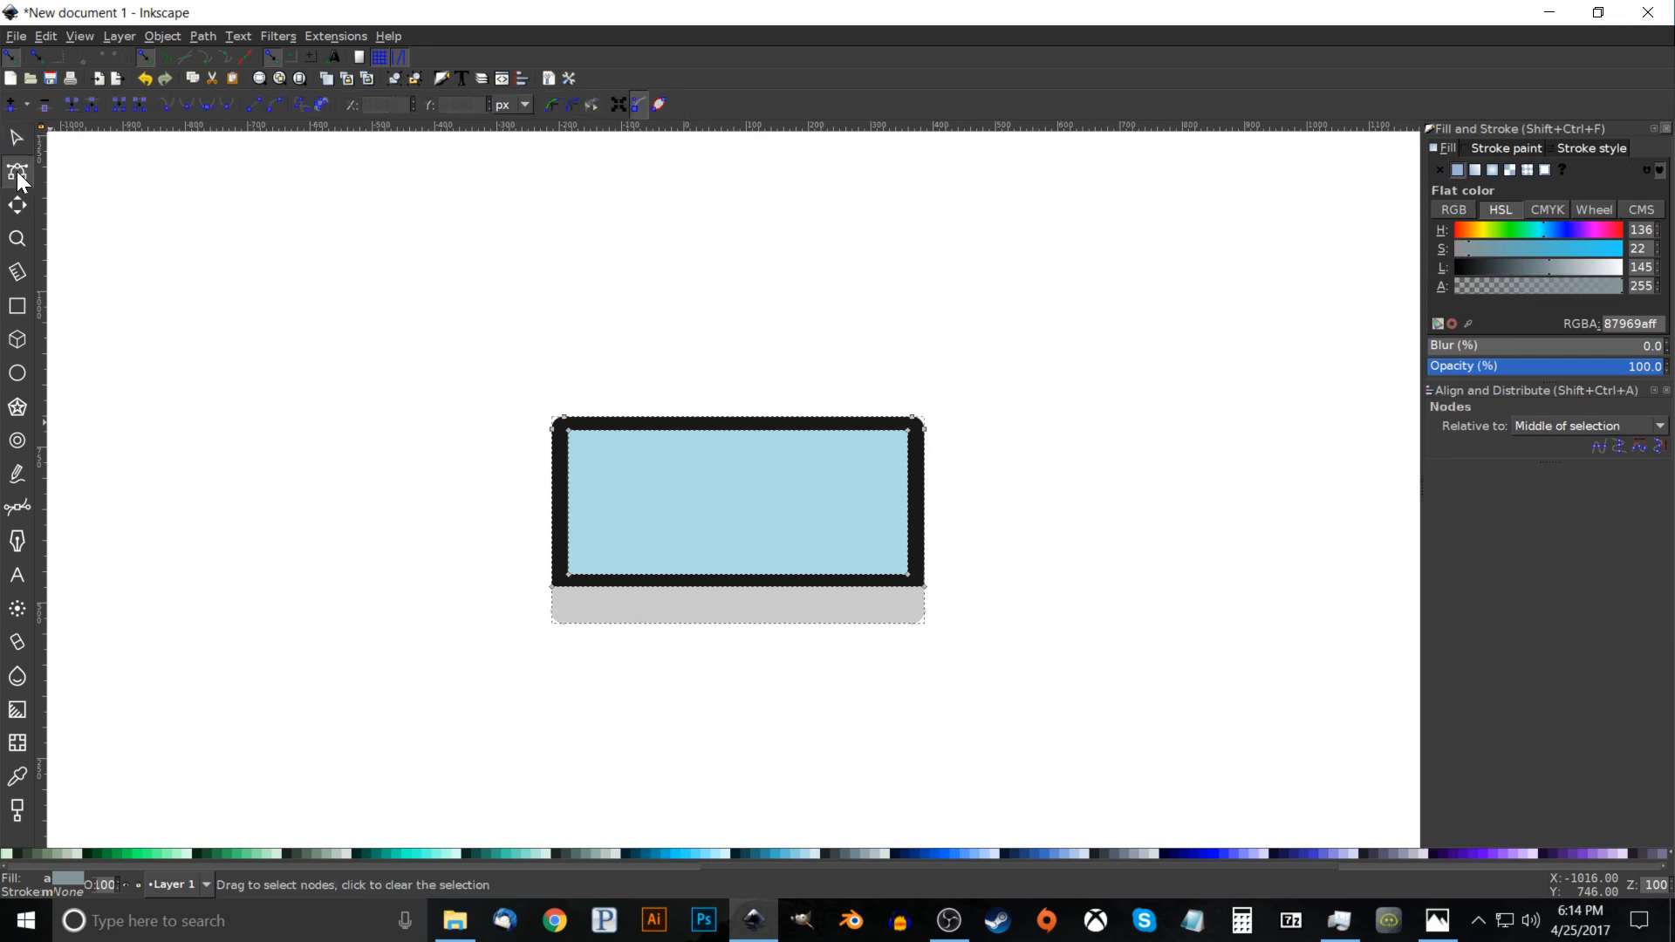
left_click_drag(1125, 778, 829, 221)
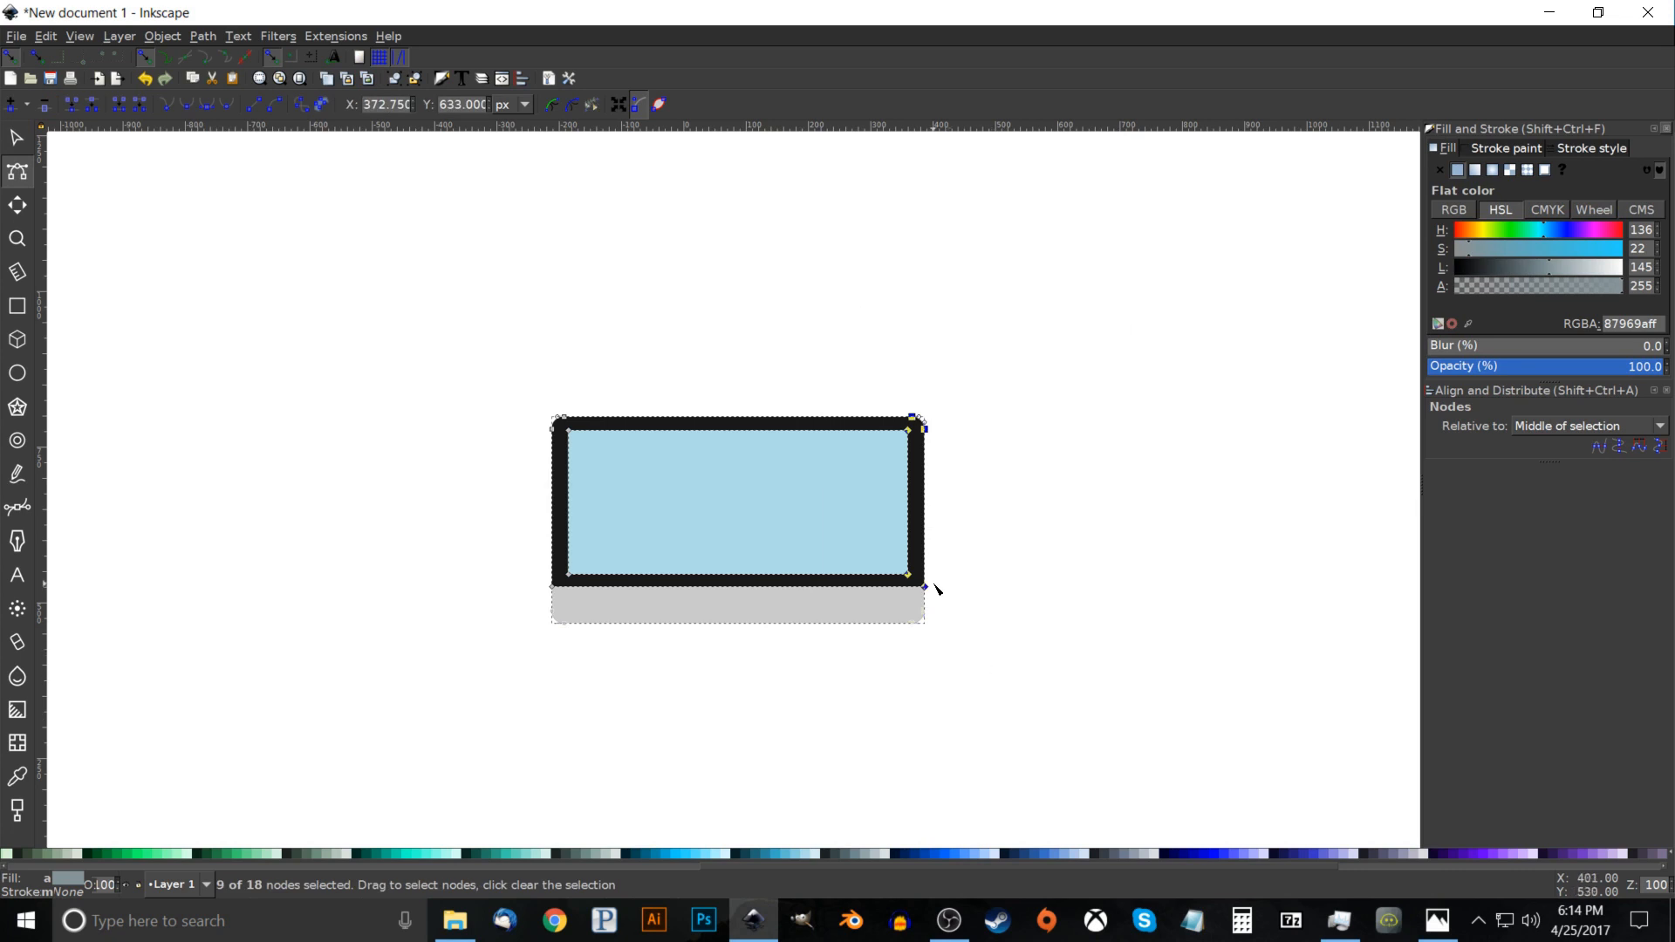
left_click_drag(927, 590, 863, 606)
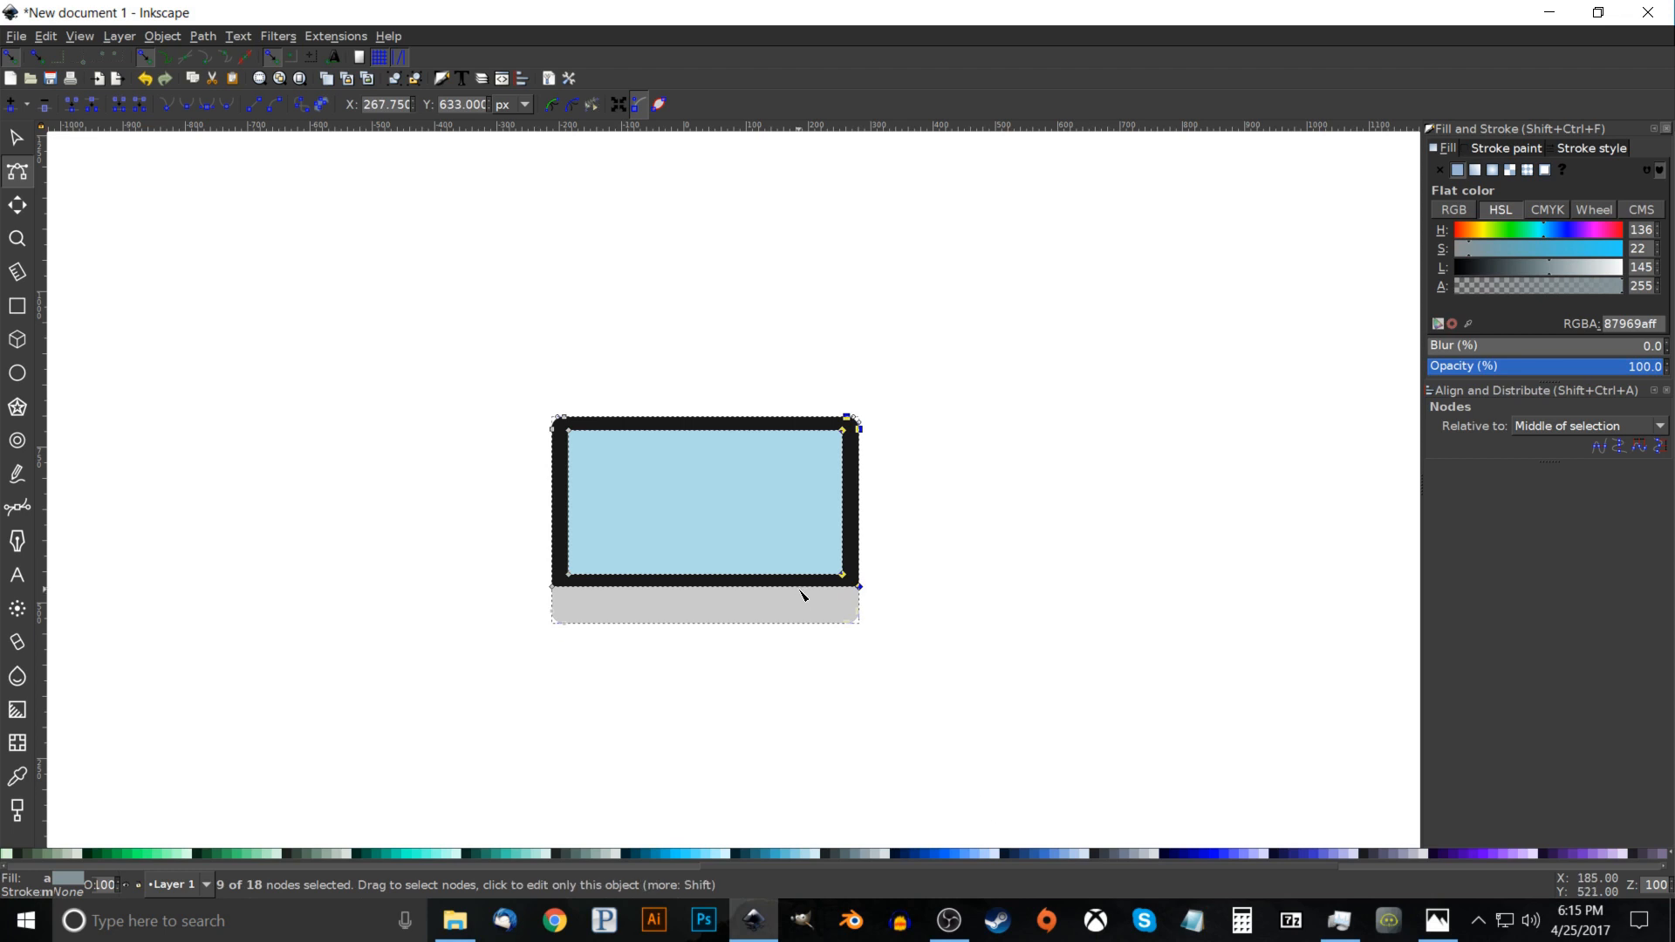
key("ctrl+z")
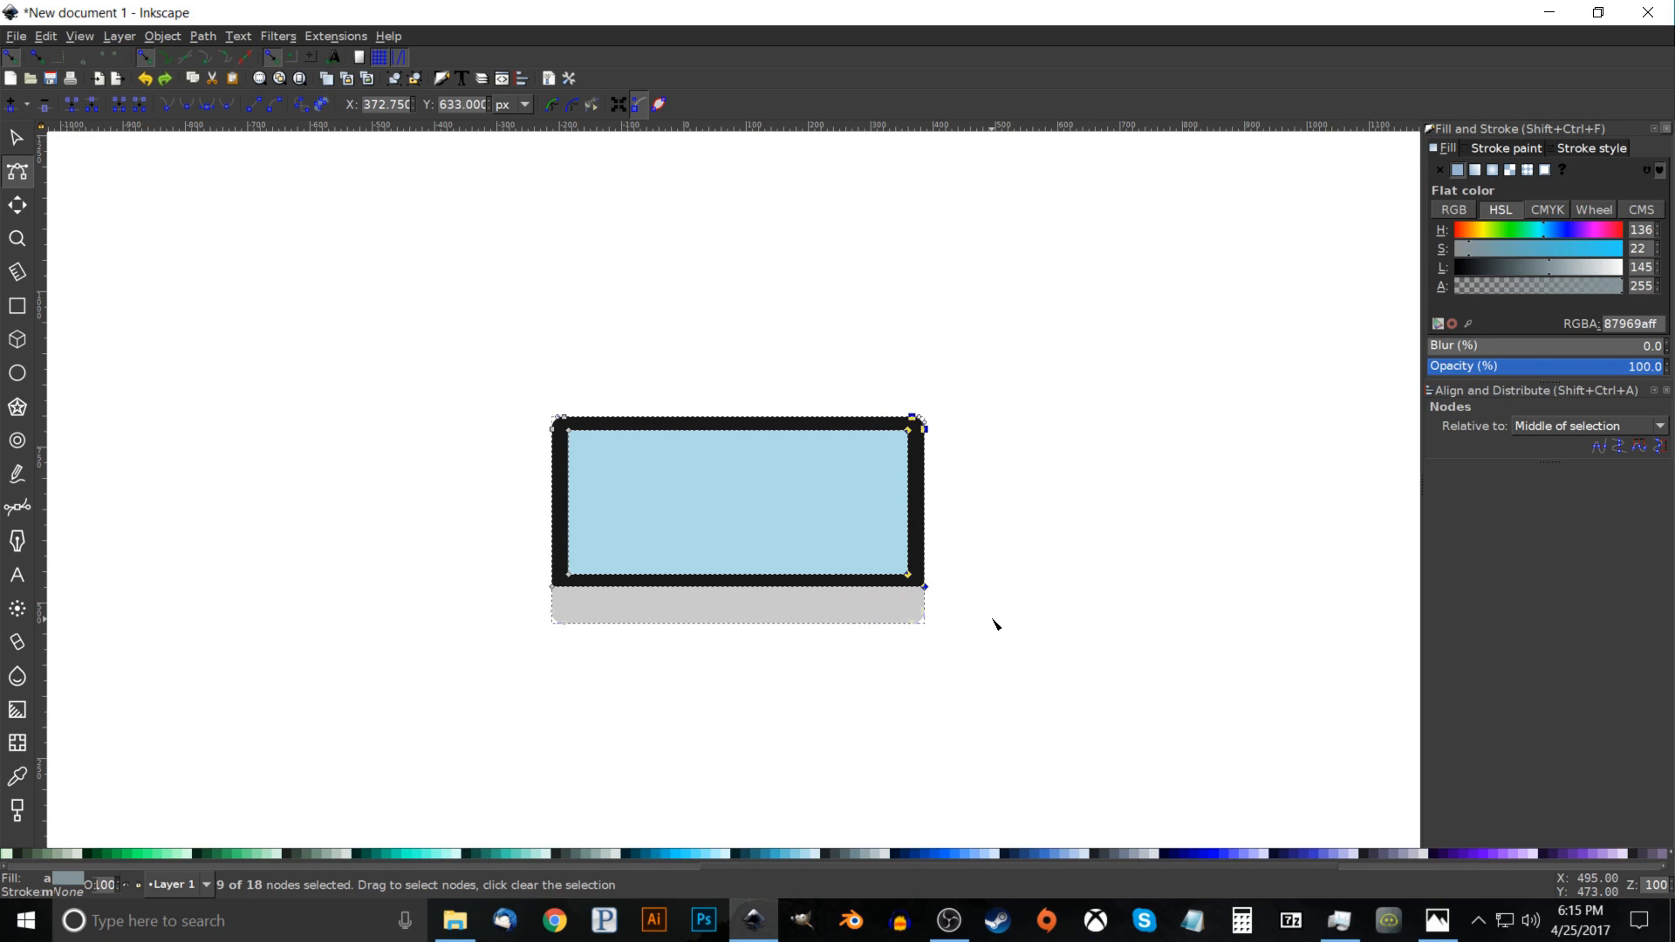
key("ctrl+shift+z")
left_click_drag(969, 567, 1025, 591)
left_click(28, 141)
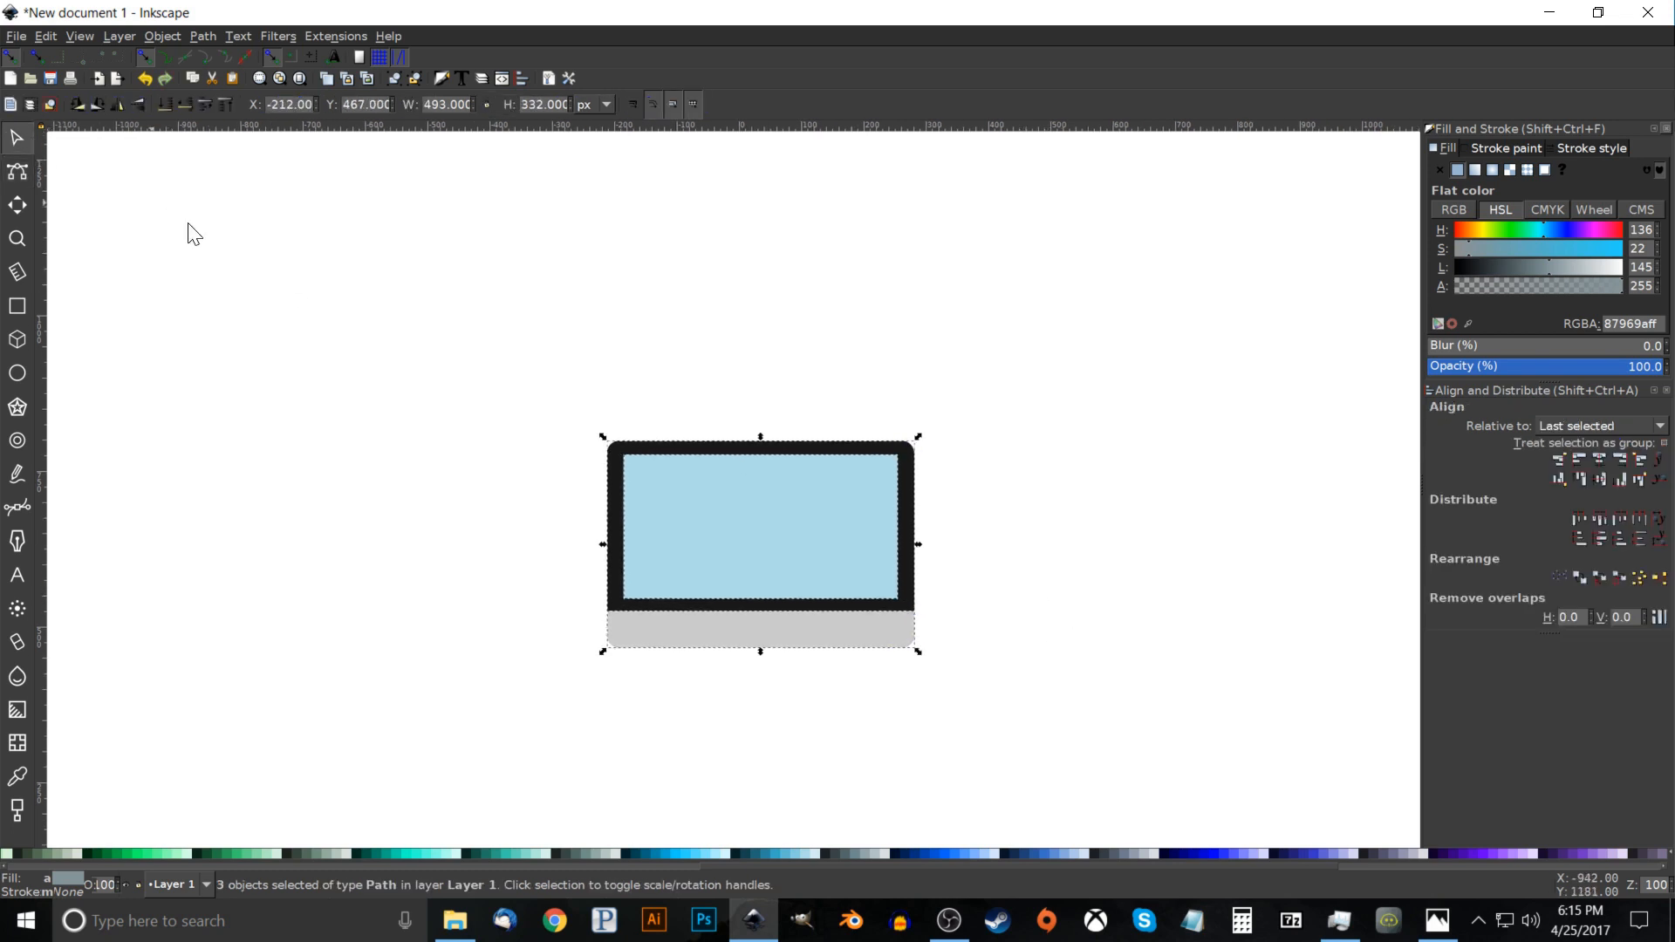
Check the stand in the reference thumbnail, draw a rectangle about 162 × 121 px for it and place it just below the monitor.
left_click_drag(862, 624, 784, 489)
left_click(1449, 931)
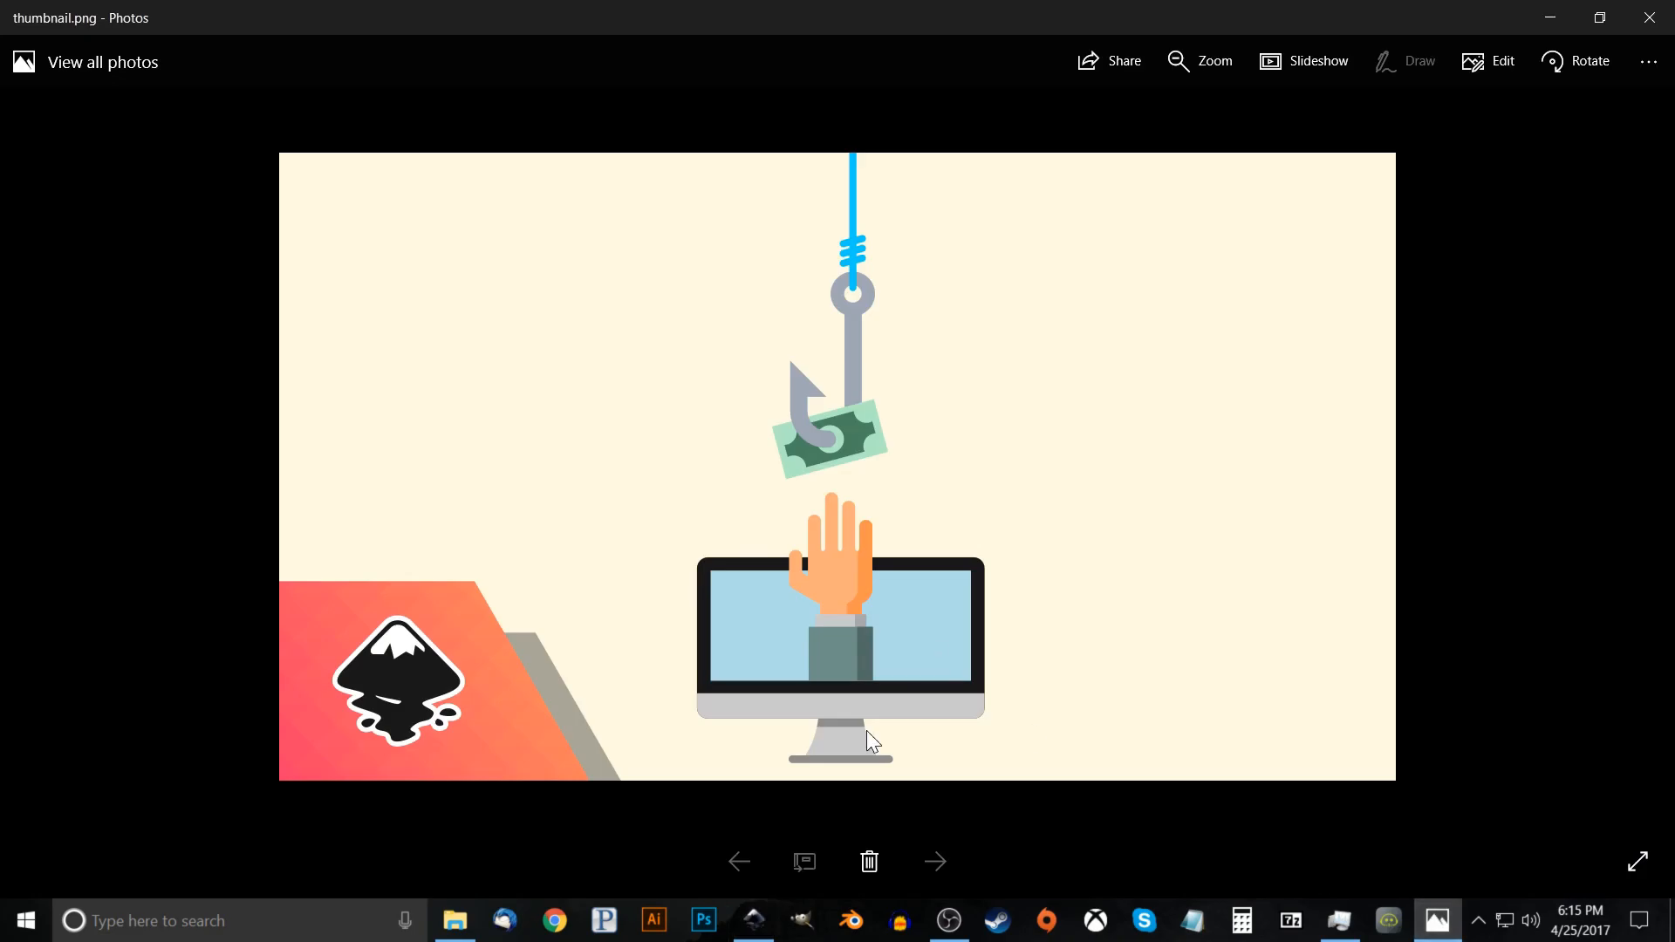
left_click(754, 918)
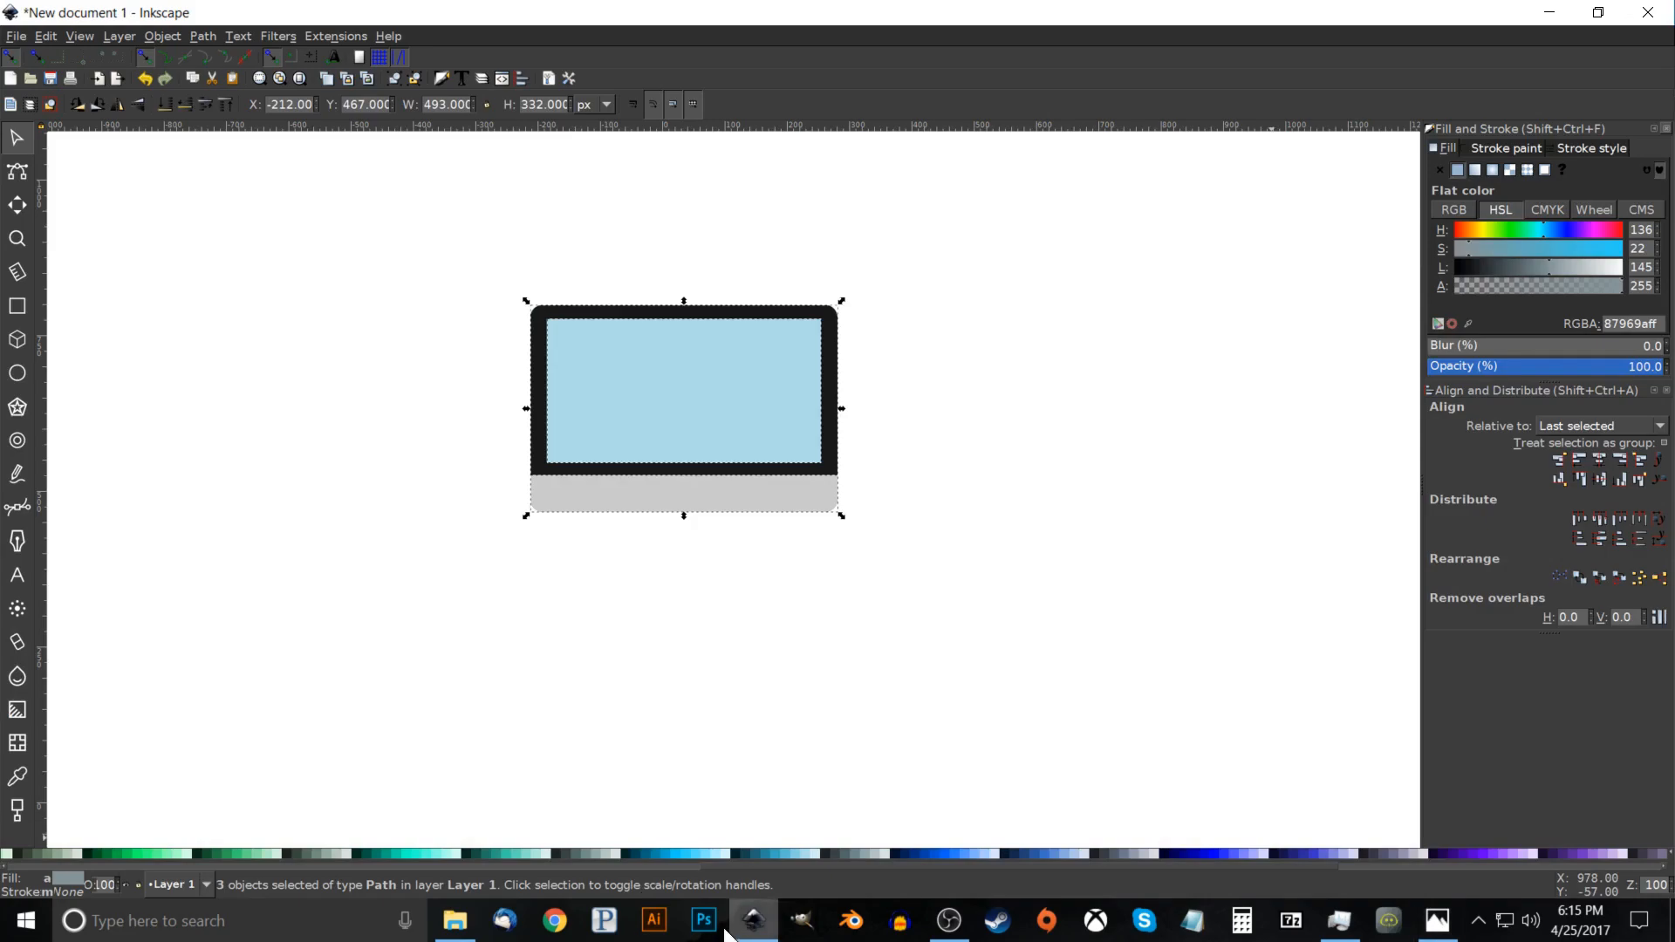
left_click(16, 306)
left_click_drag(644, 491, 746, 567)
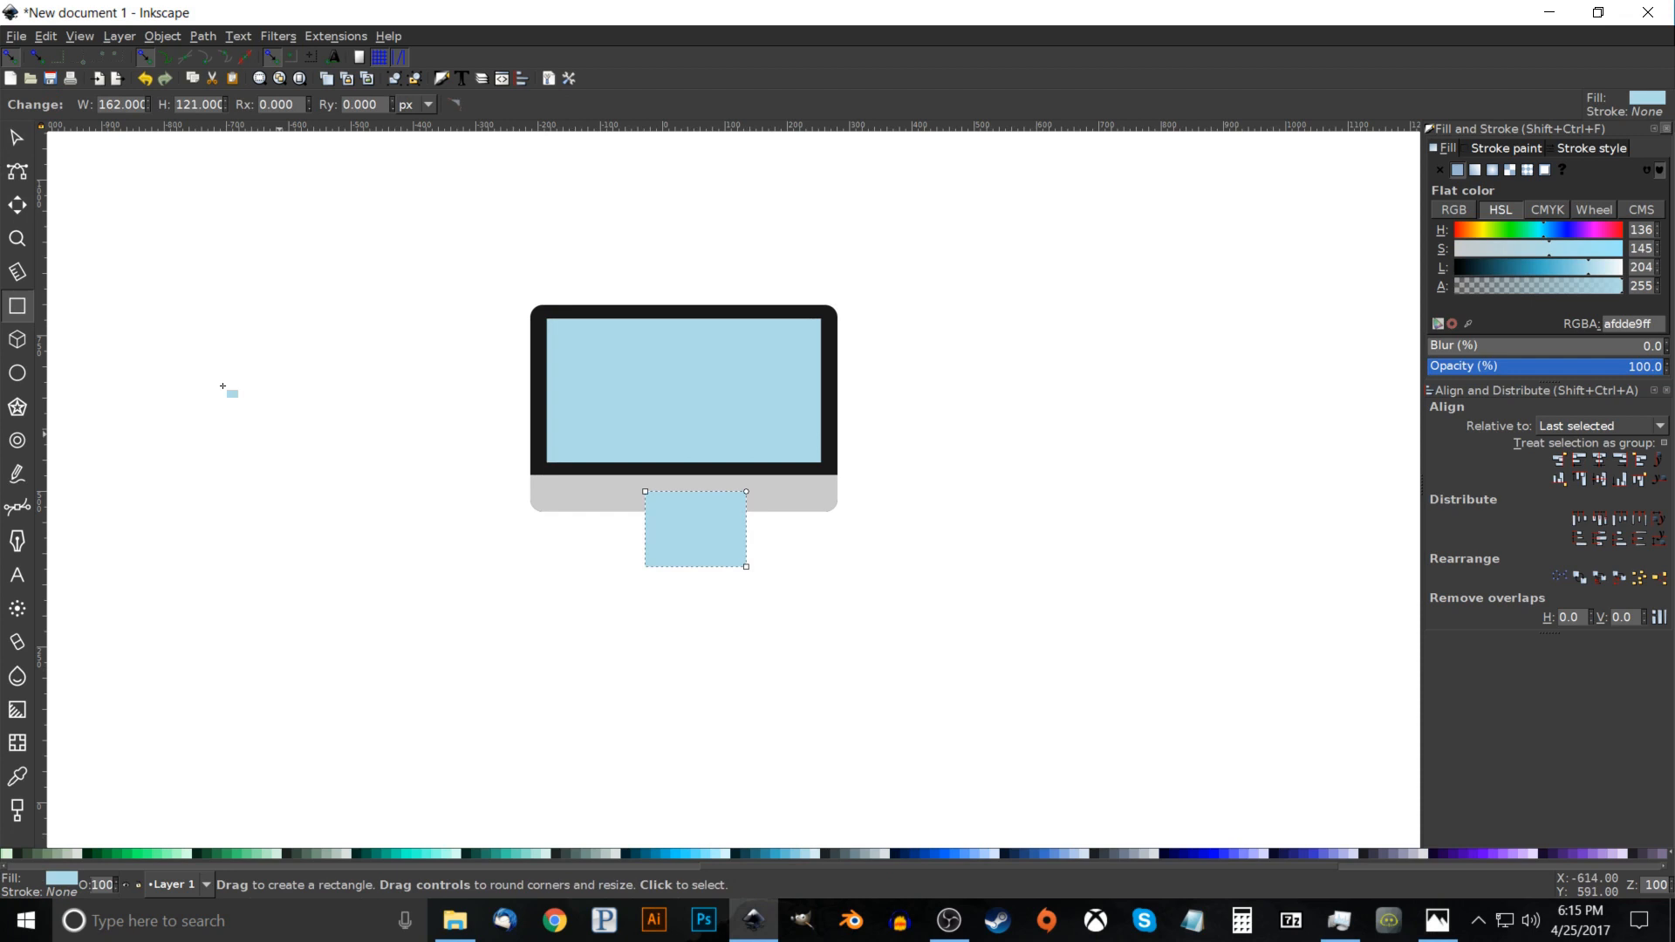
left_click(14, 145)
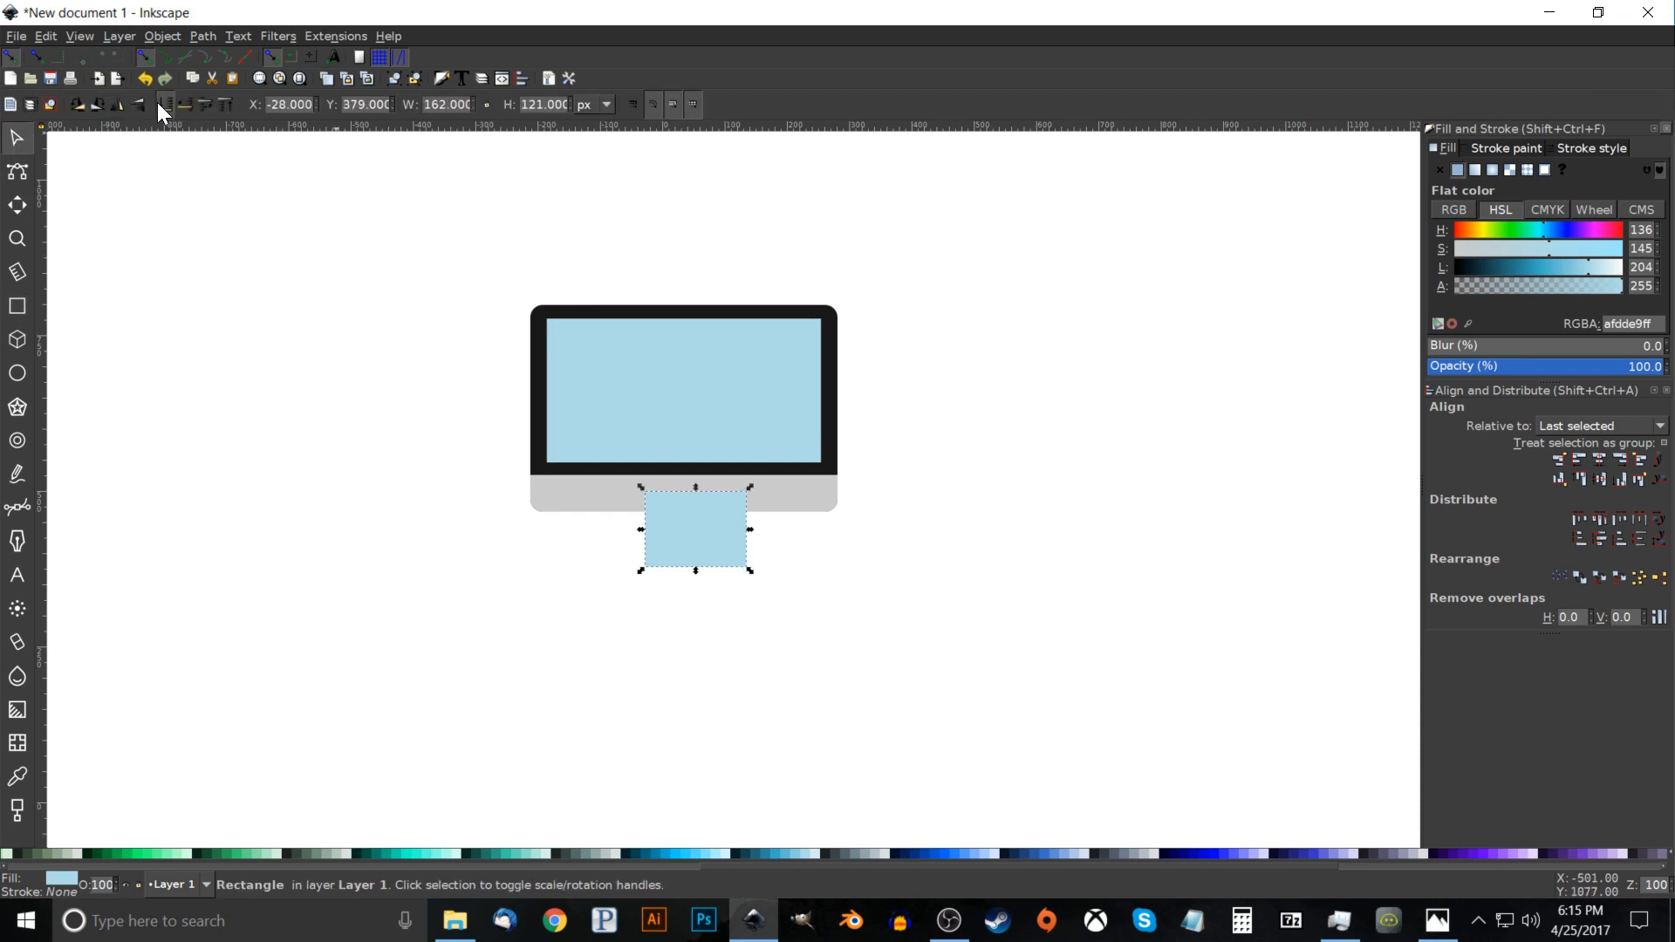
left_click_drag(733, 550, 707, 604)
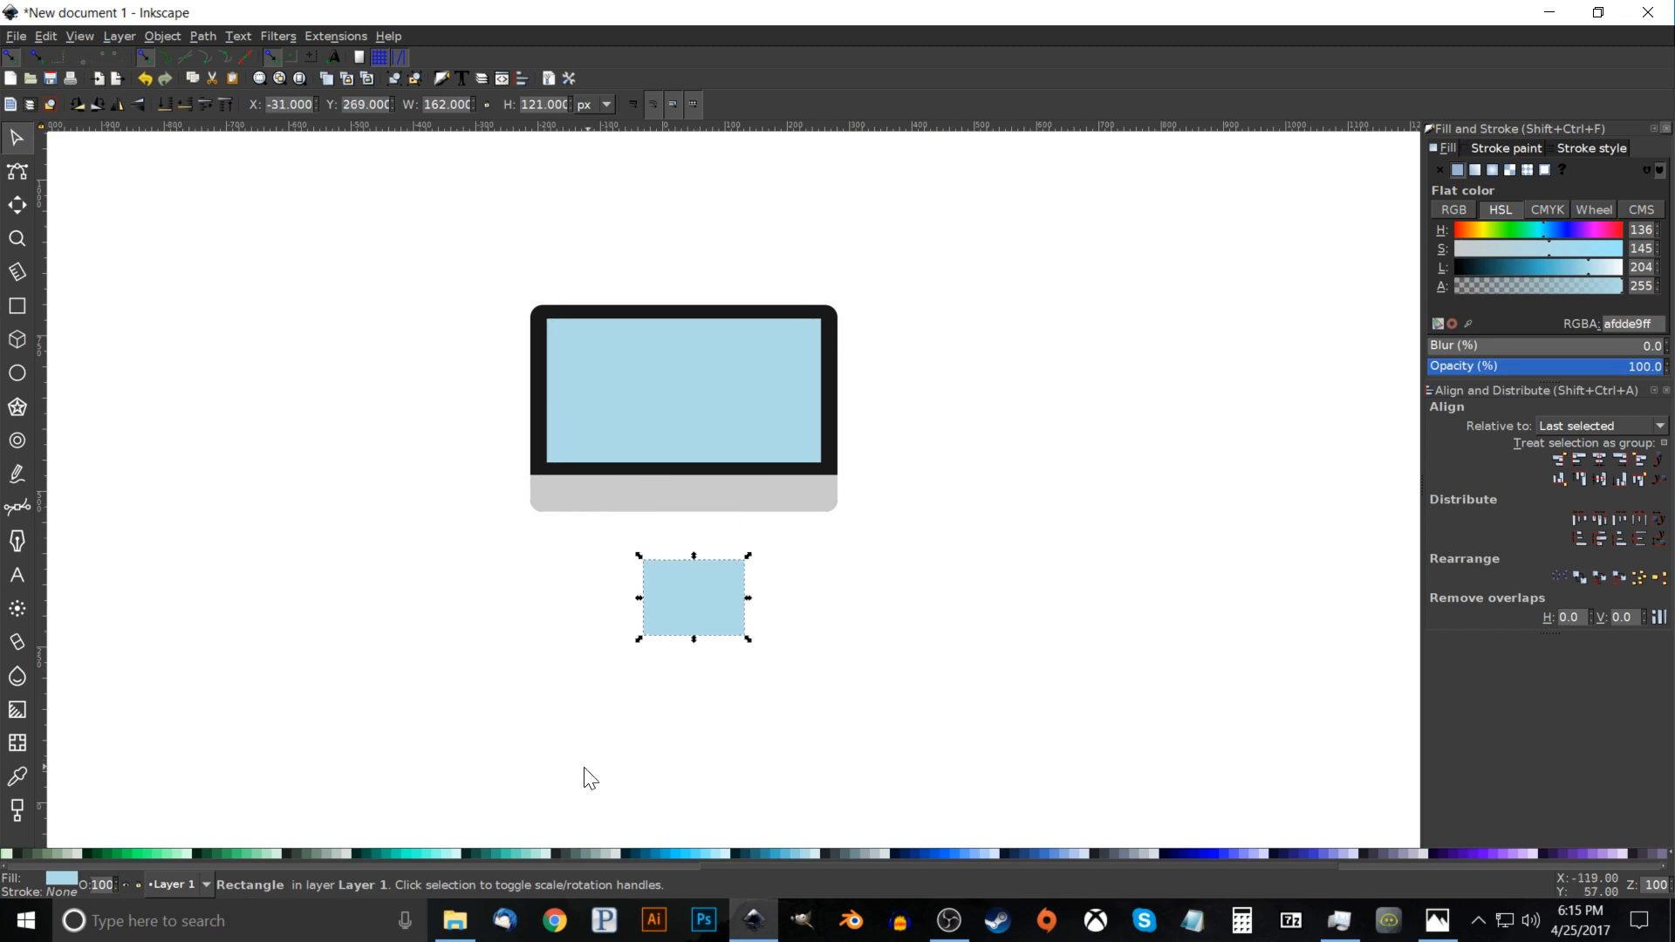
Draw a tall ellipse about 159 × 286 px beside the stand rectangle, filled red (ff0000) at about 58% opacity.
left_click(17, 373)
left_click_drag(492, 514, 592, 691)
left_click_drag(695, 866, 87, 857)
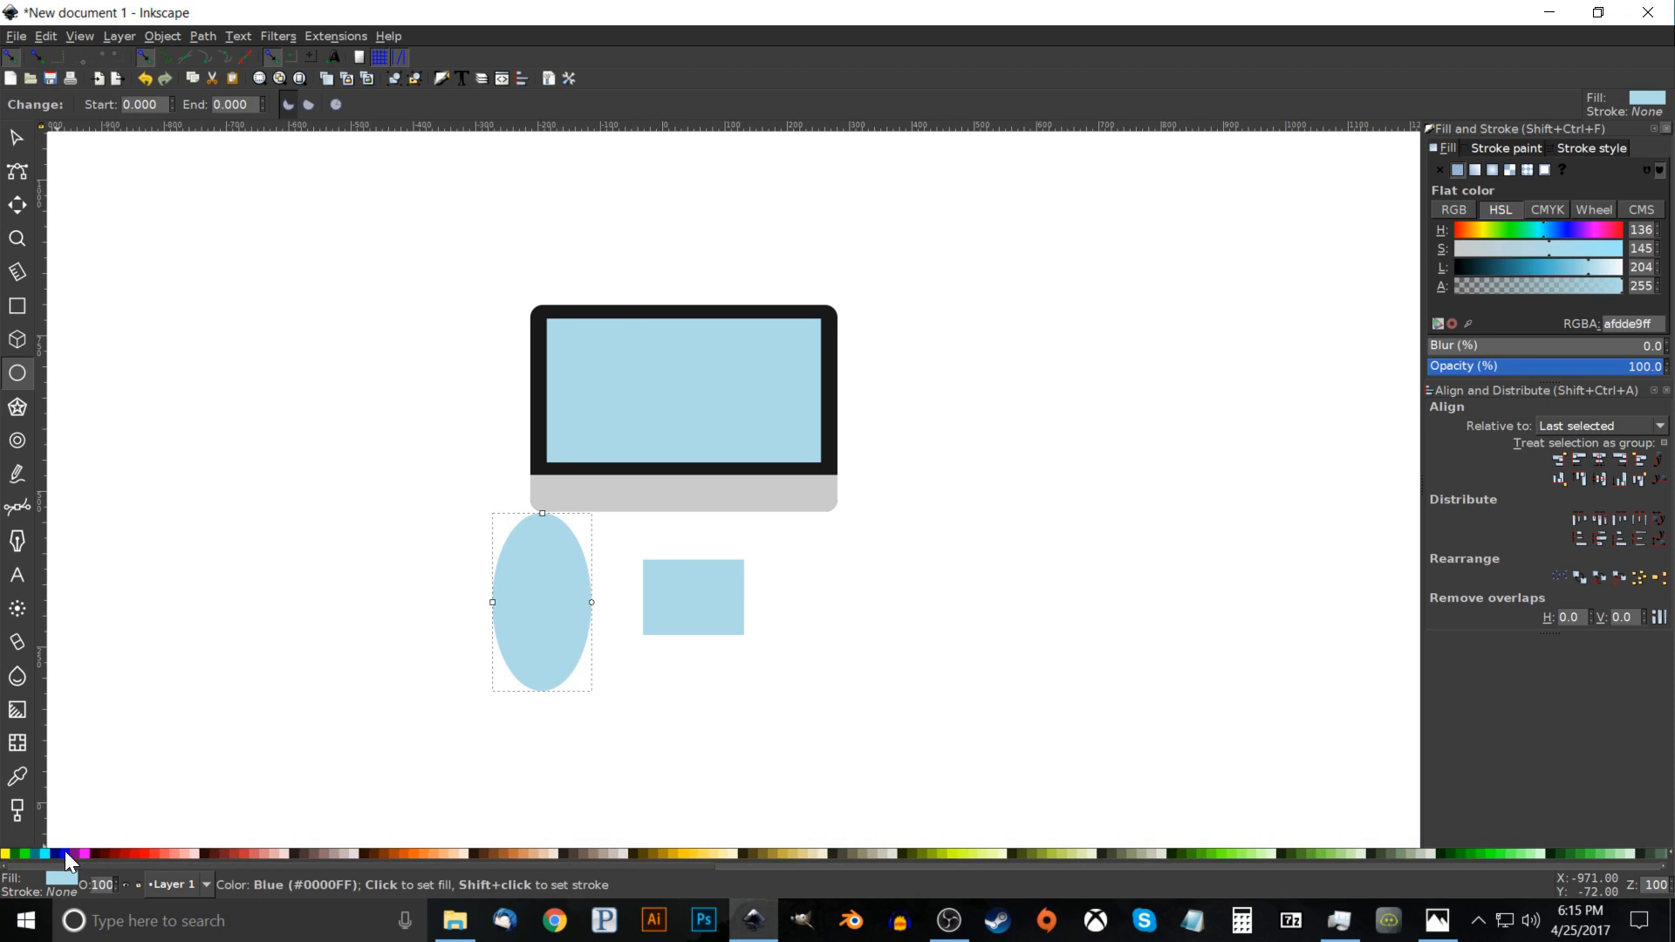
scroll(212, 867, "left", 2)
left_click(166, 852)
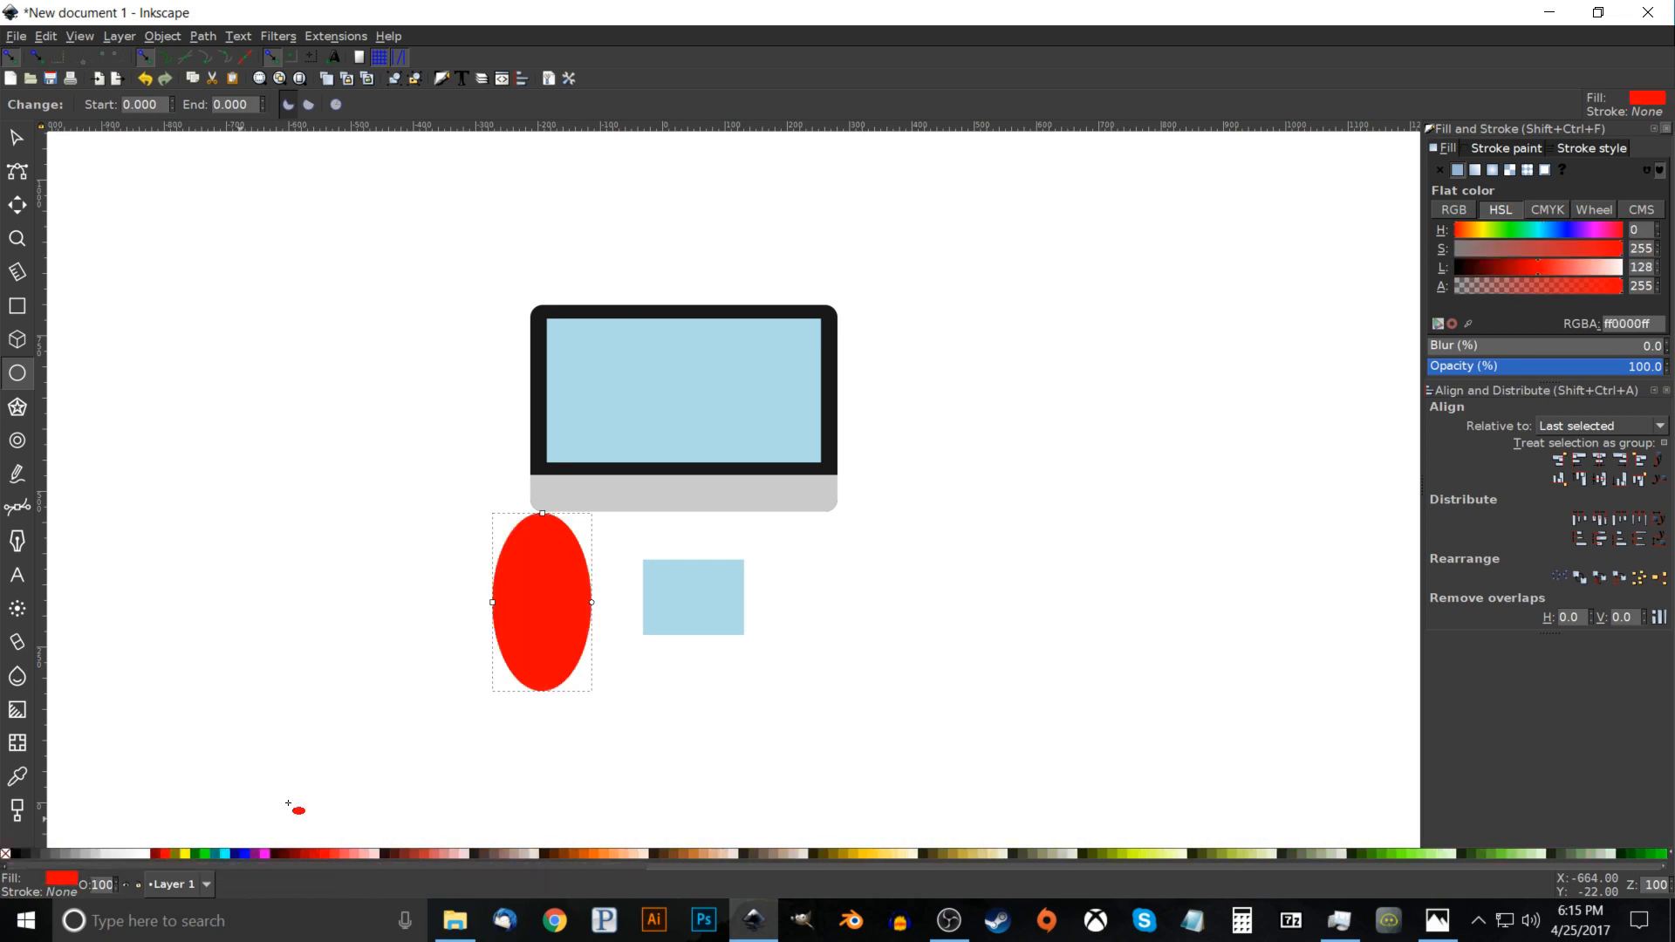
left_click(1565, 367)
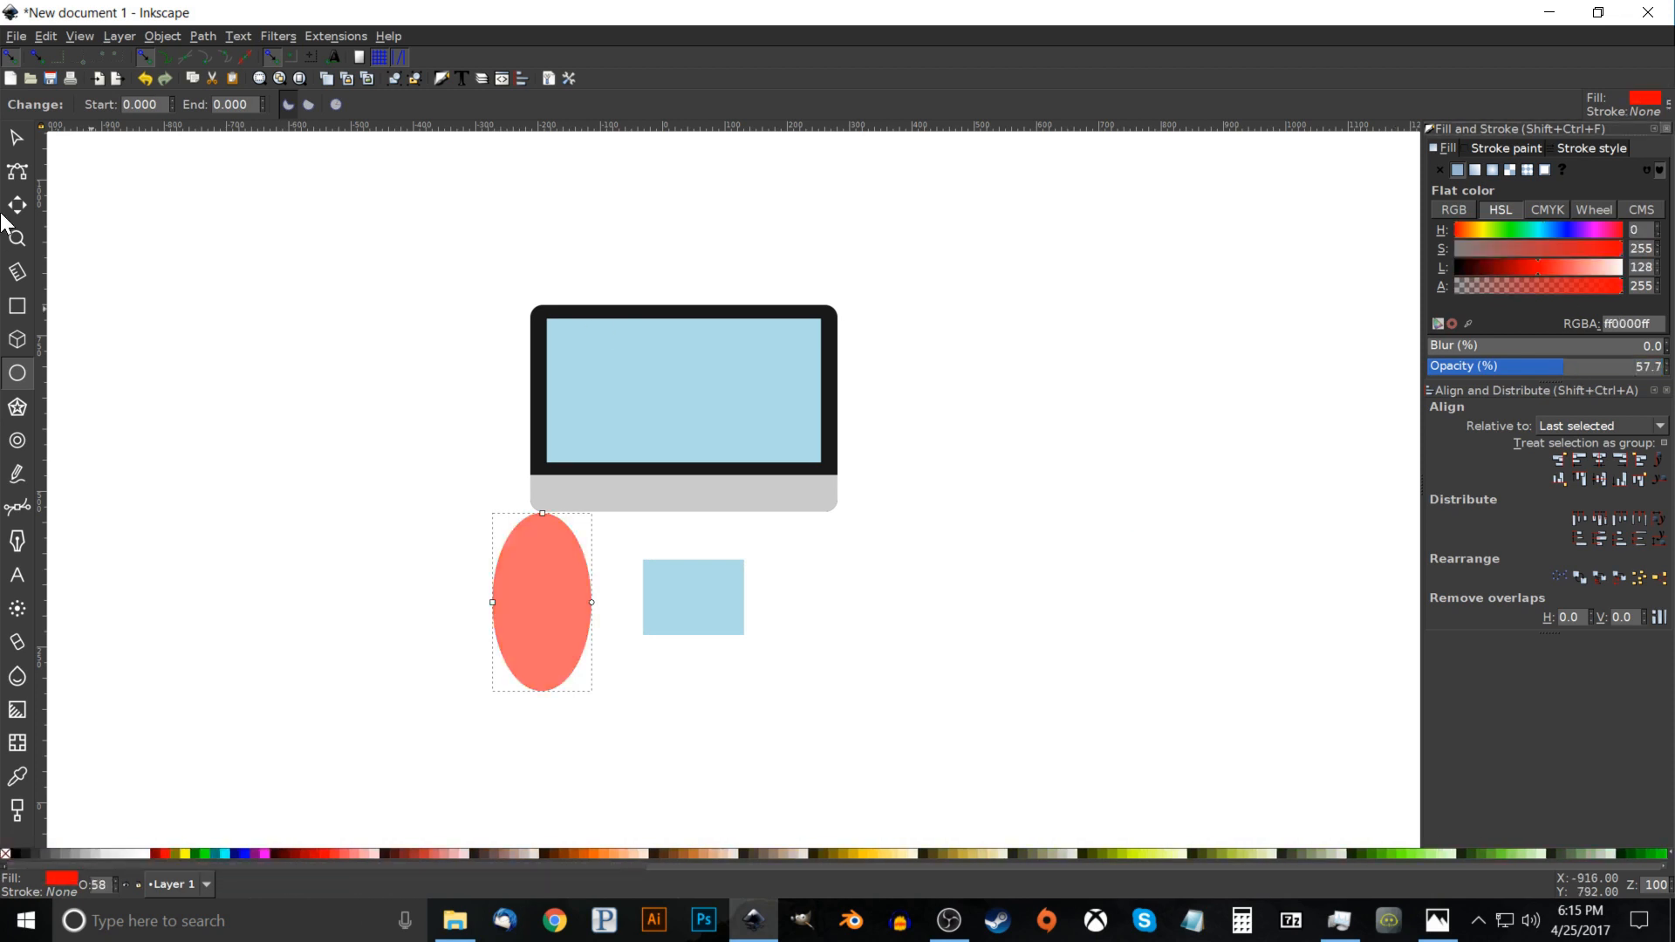
Move the ellipse over the stand rectangle's left edge, place a duplicate level with it over the right edge, and select both ellipses.
left_click(15, 137)
left_click_drag(552, 639, 615, 601)
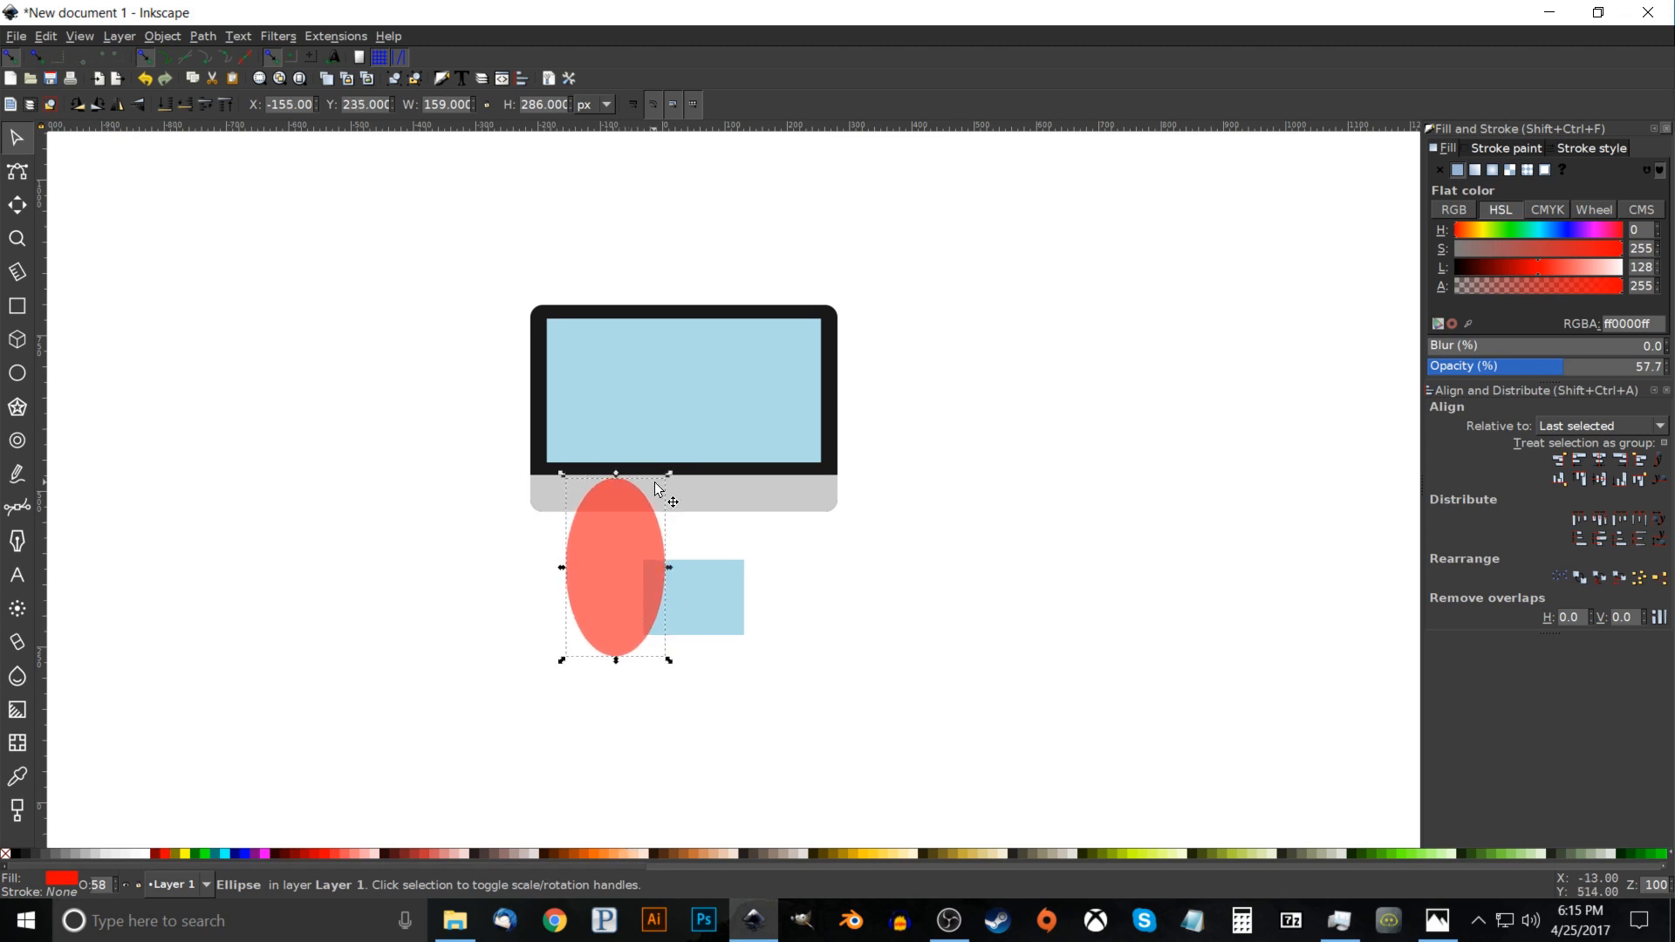
right_click(609, 557)
left_click(674, 668)
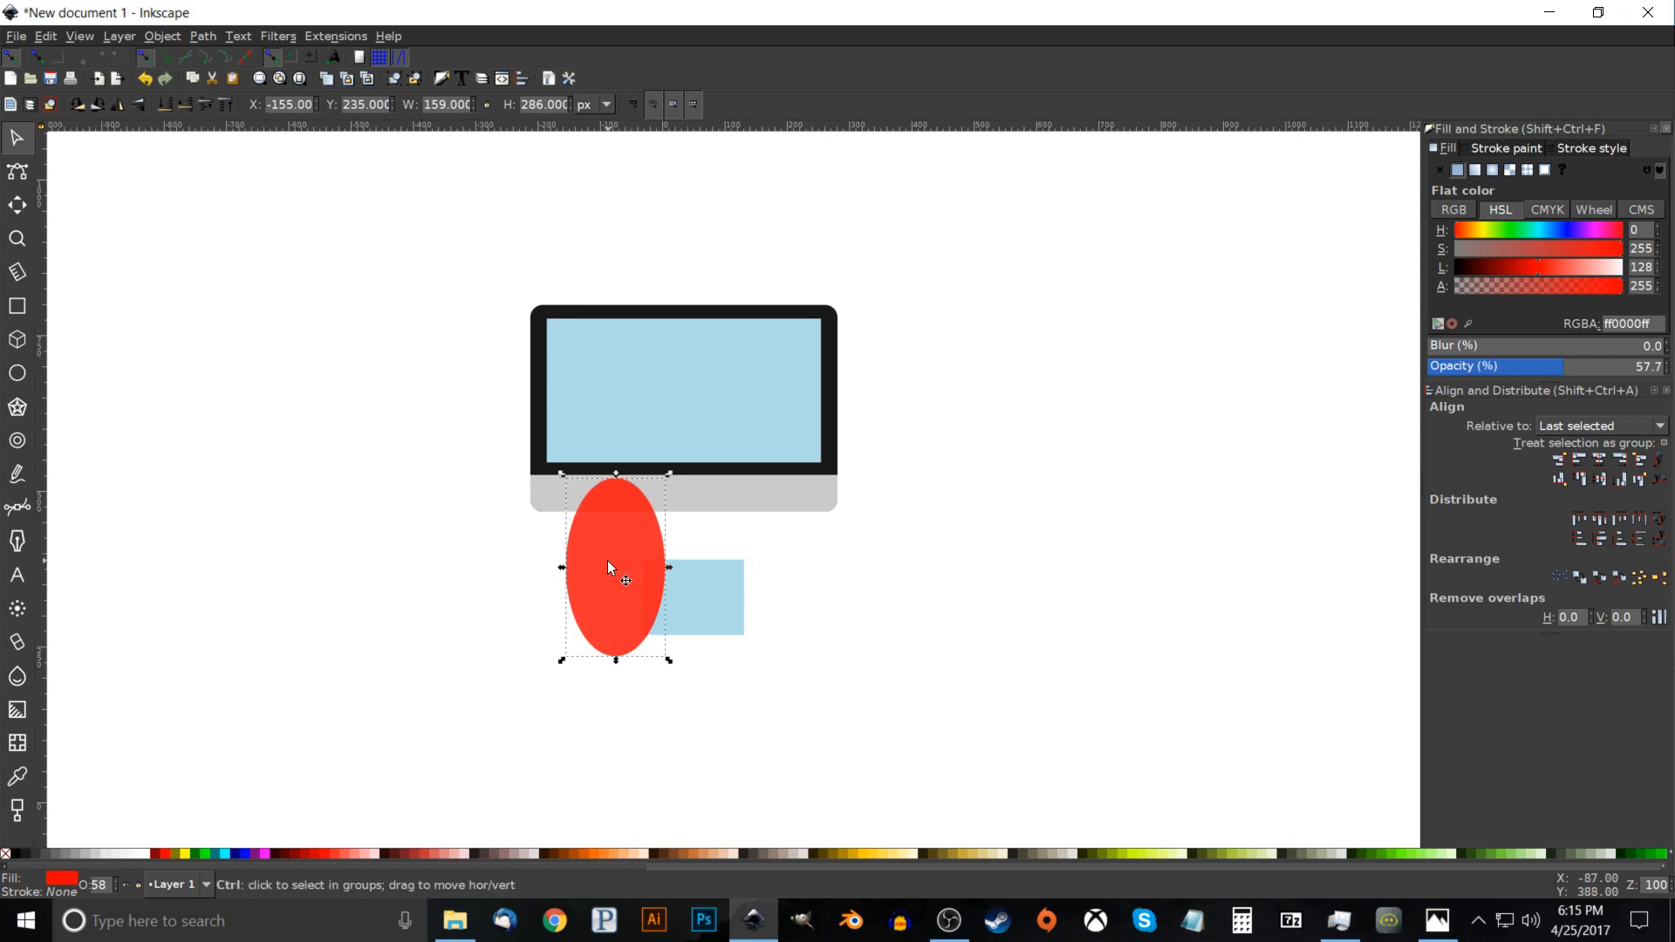
left_click_drag(608, 560, 767, 582)
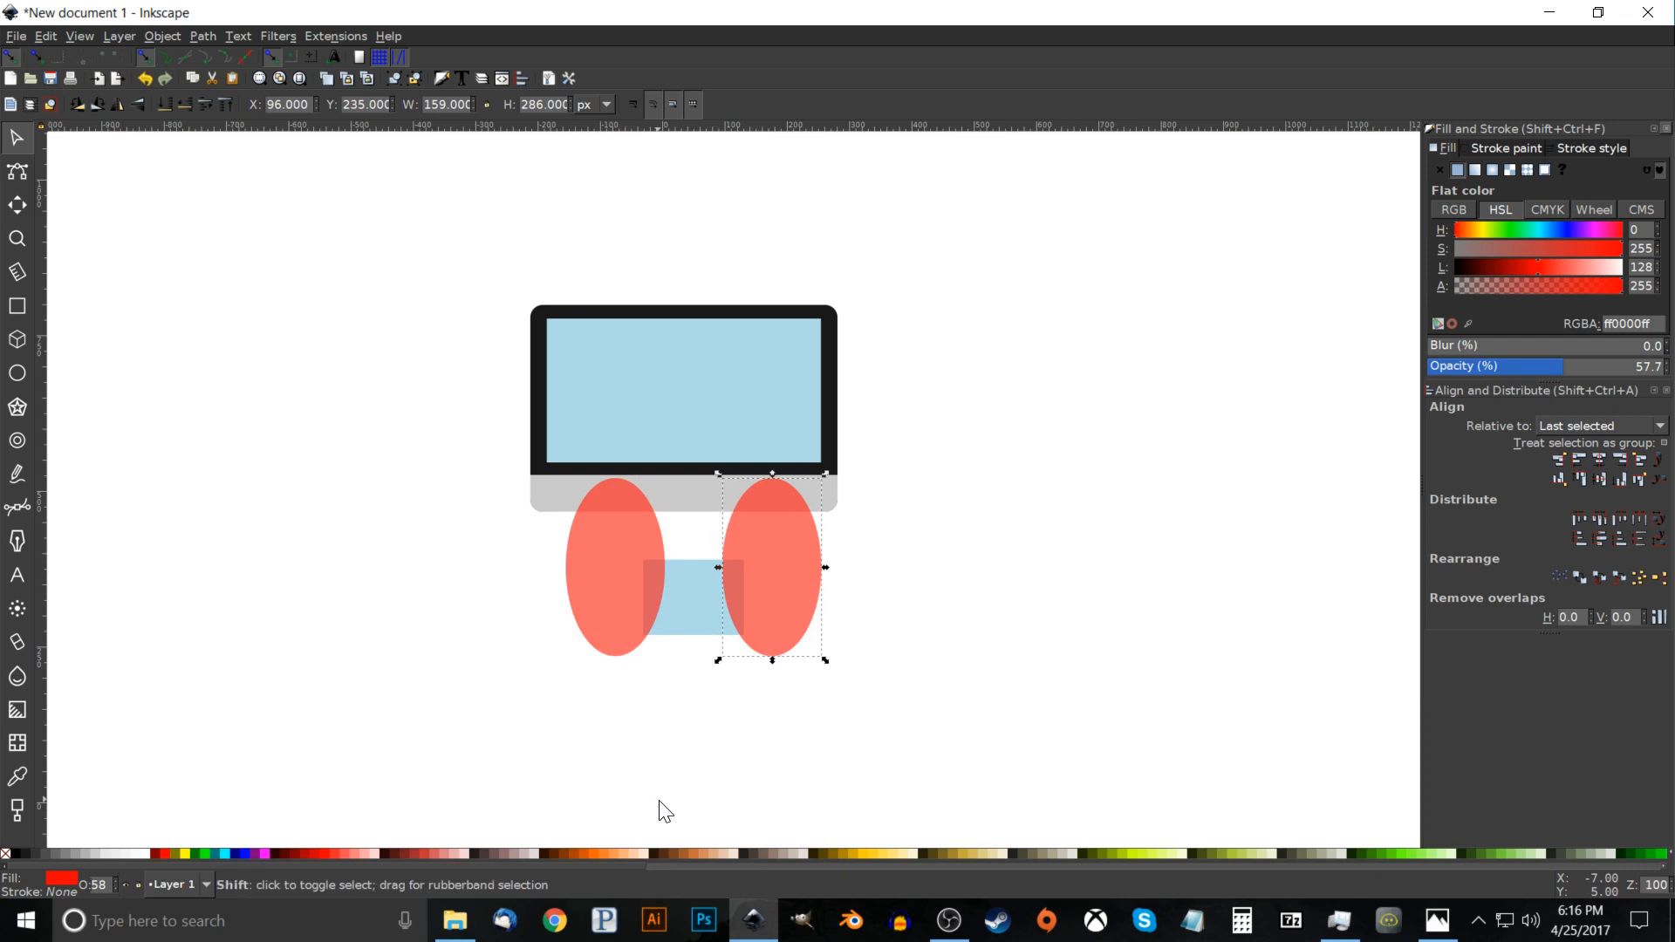
left_click(625, 529, "shift")
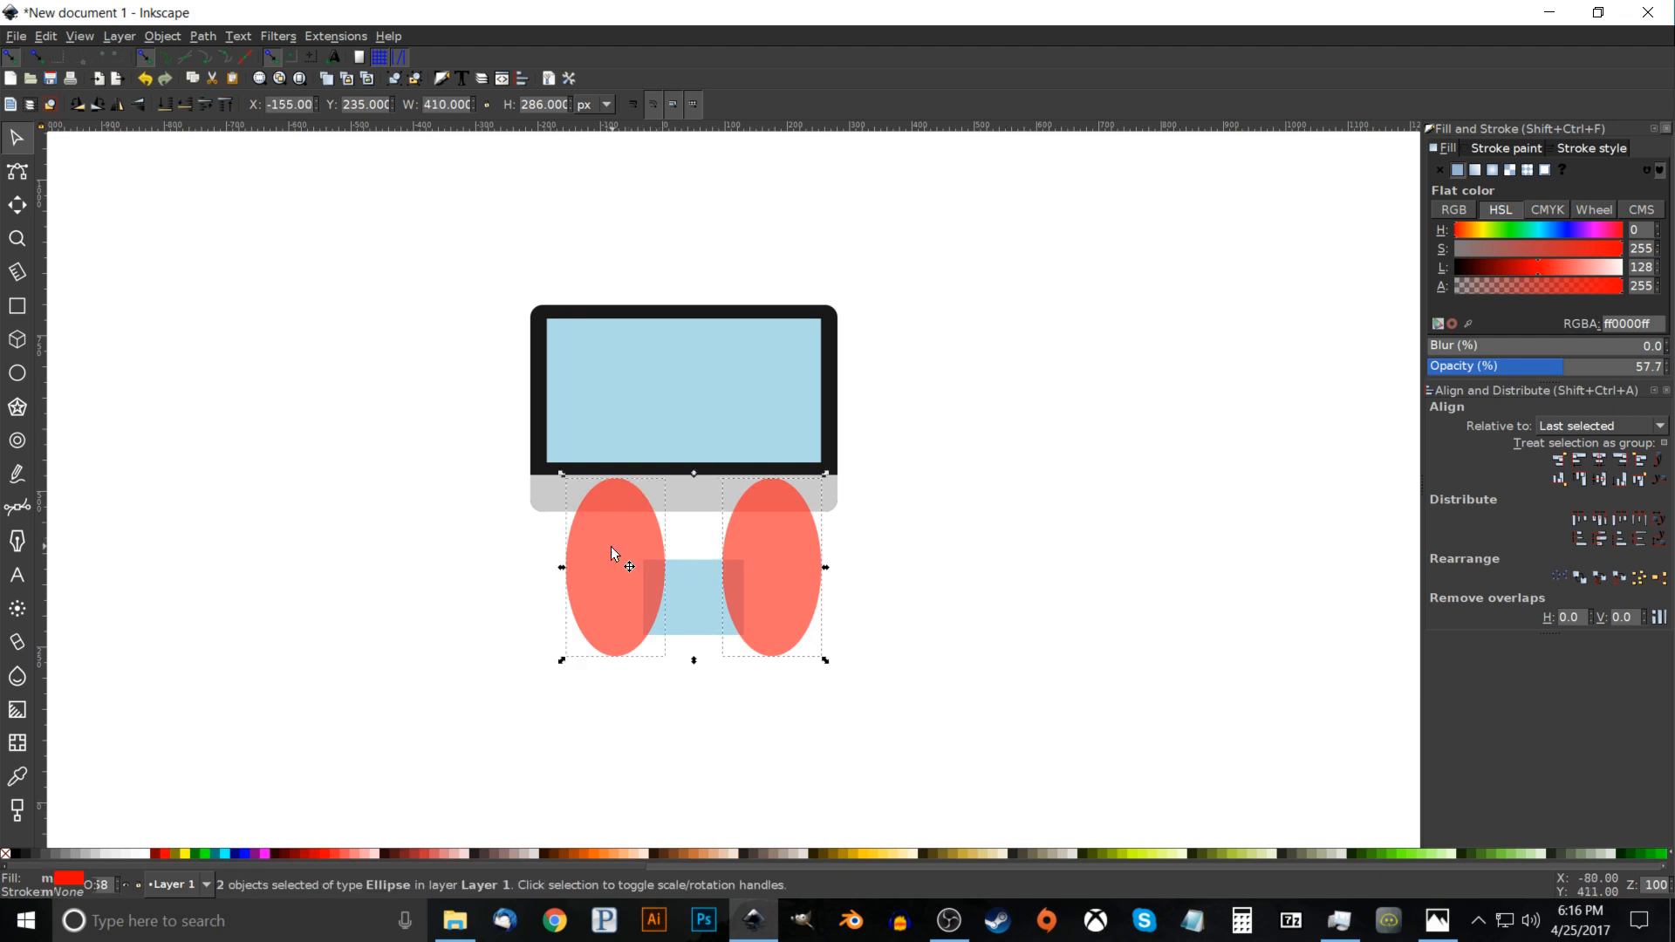
Union the two red ellipses and subtract the merged shape from the stand rectangle to give the stand curved sides.
left_click(208, 41)
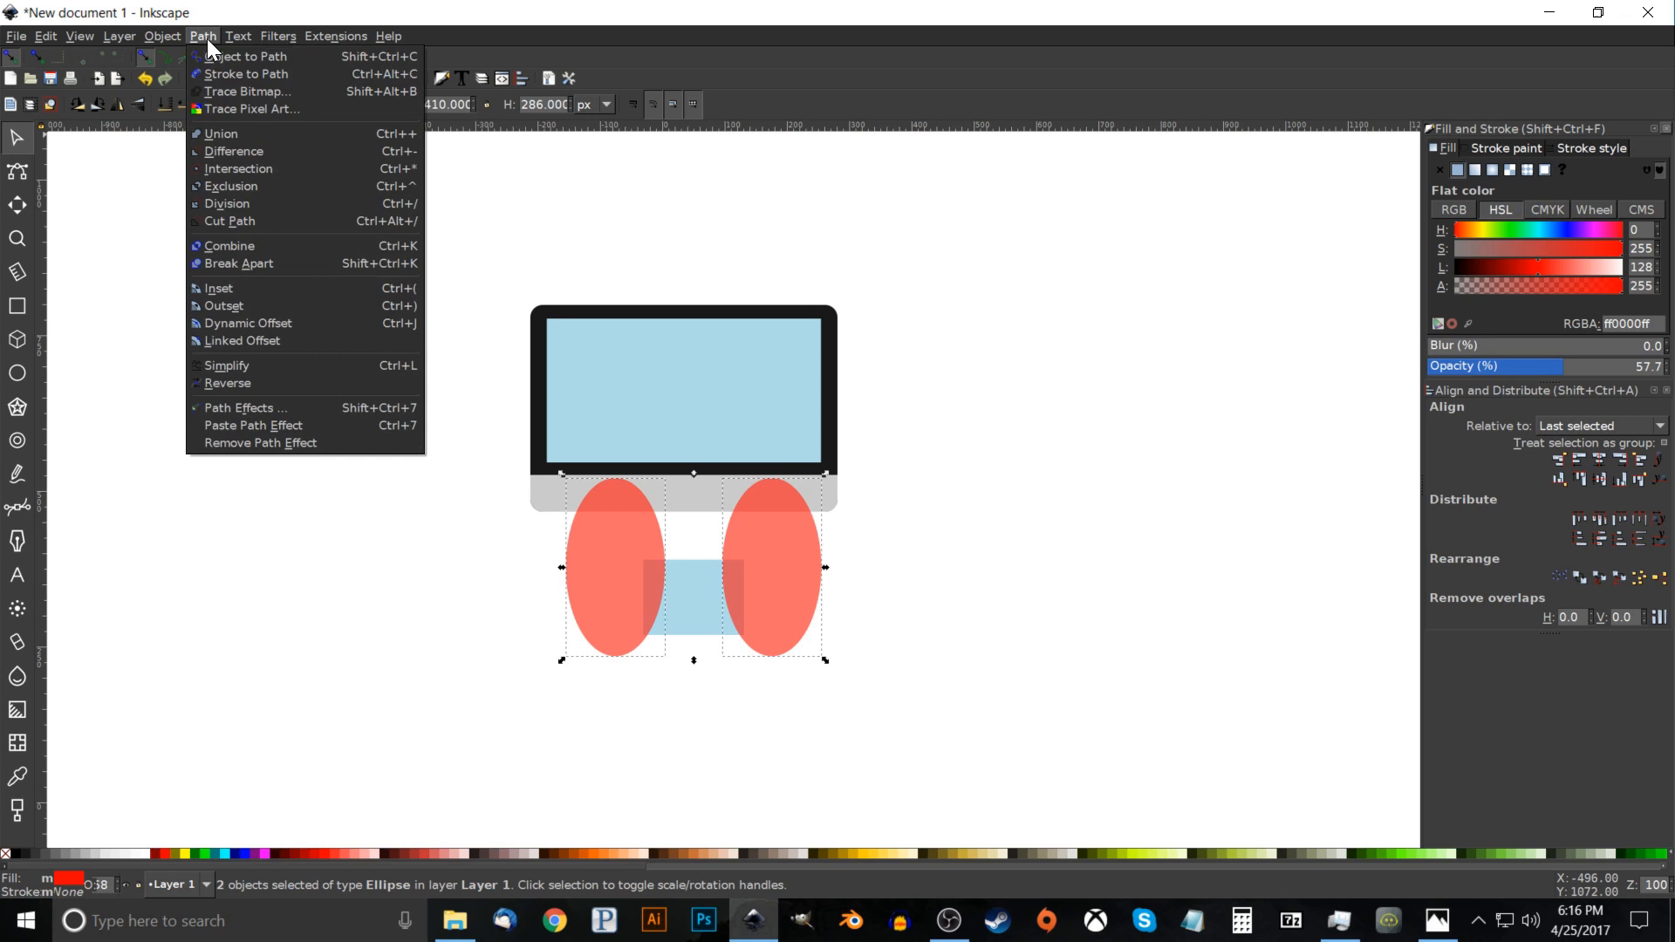
left_click(230, 136)
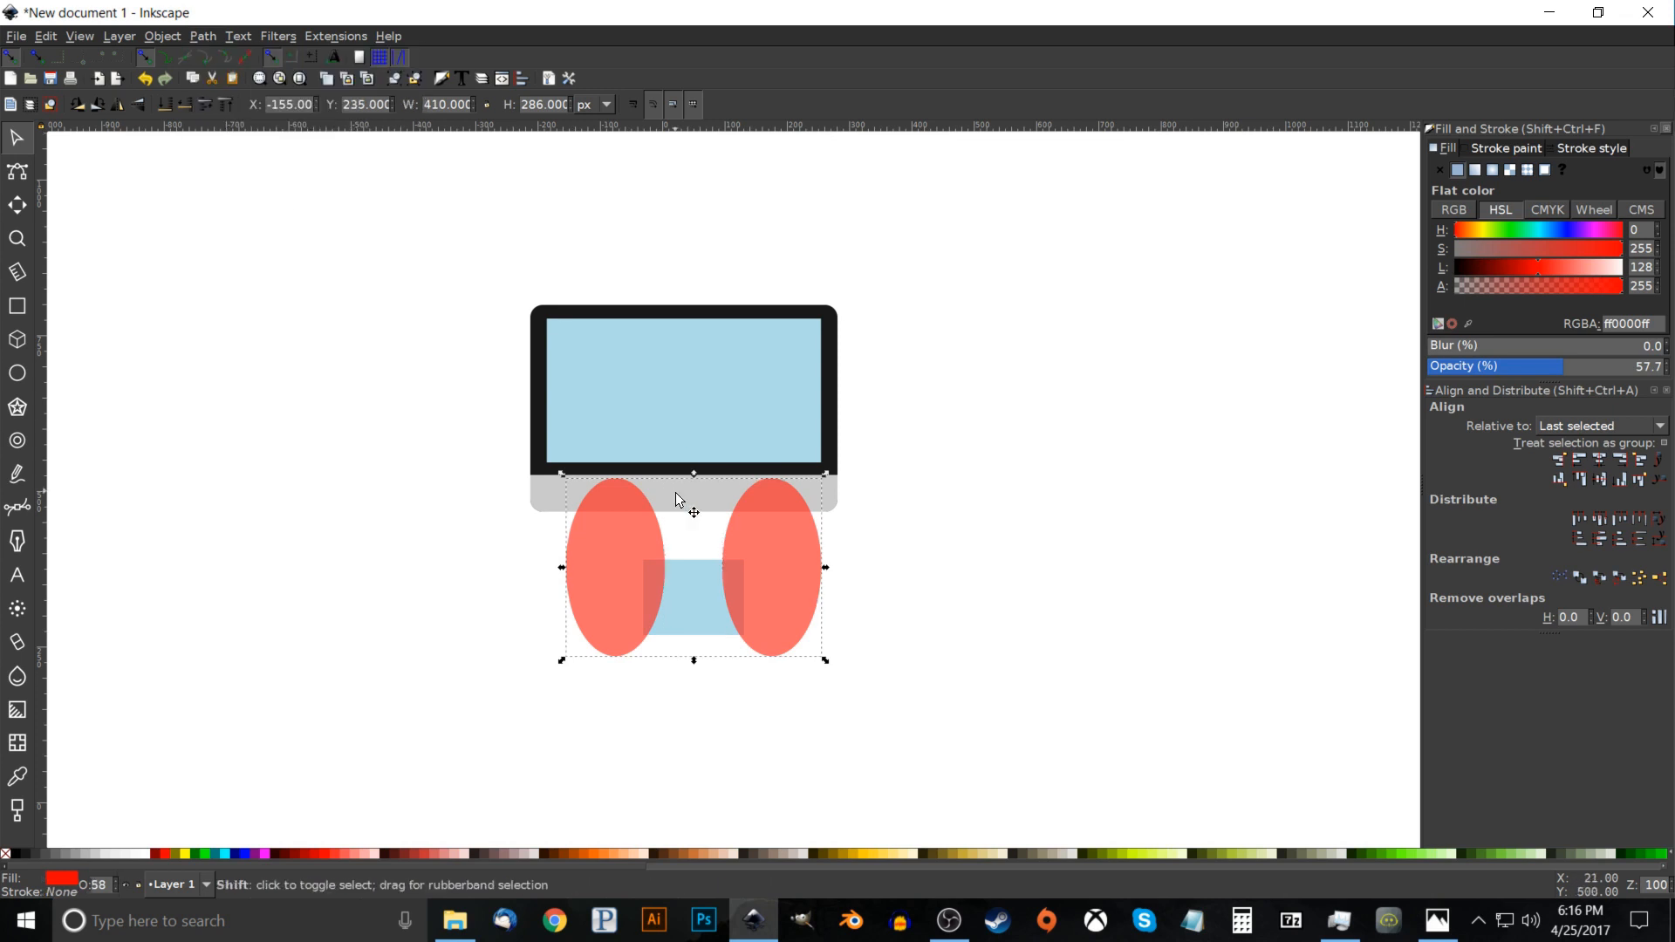
left_click(704, 583, "shift")
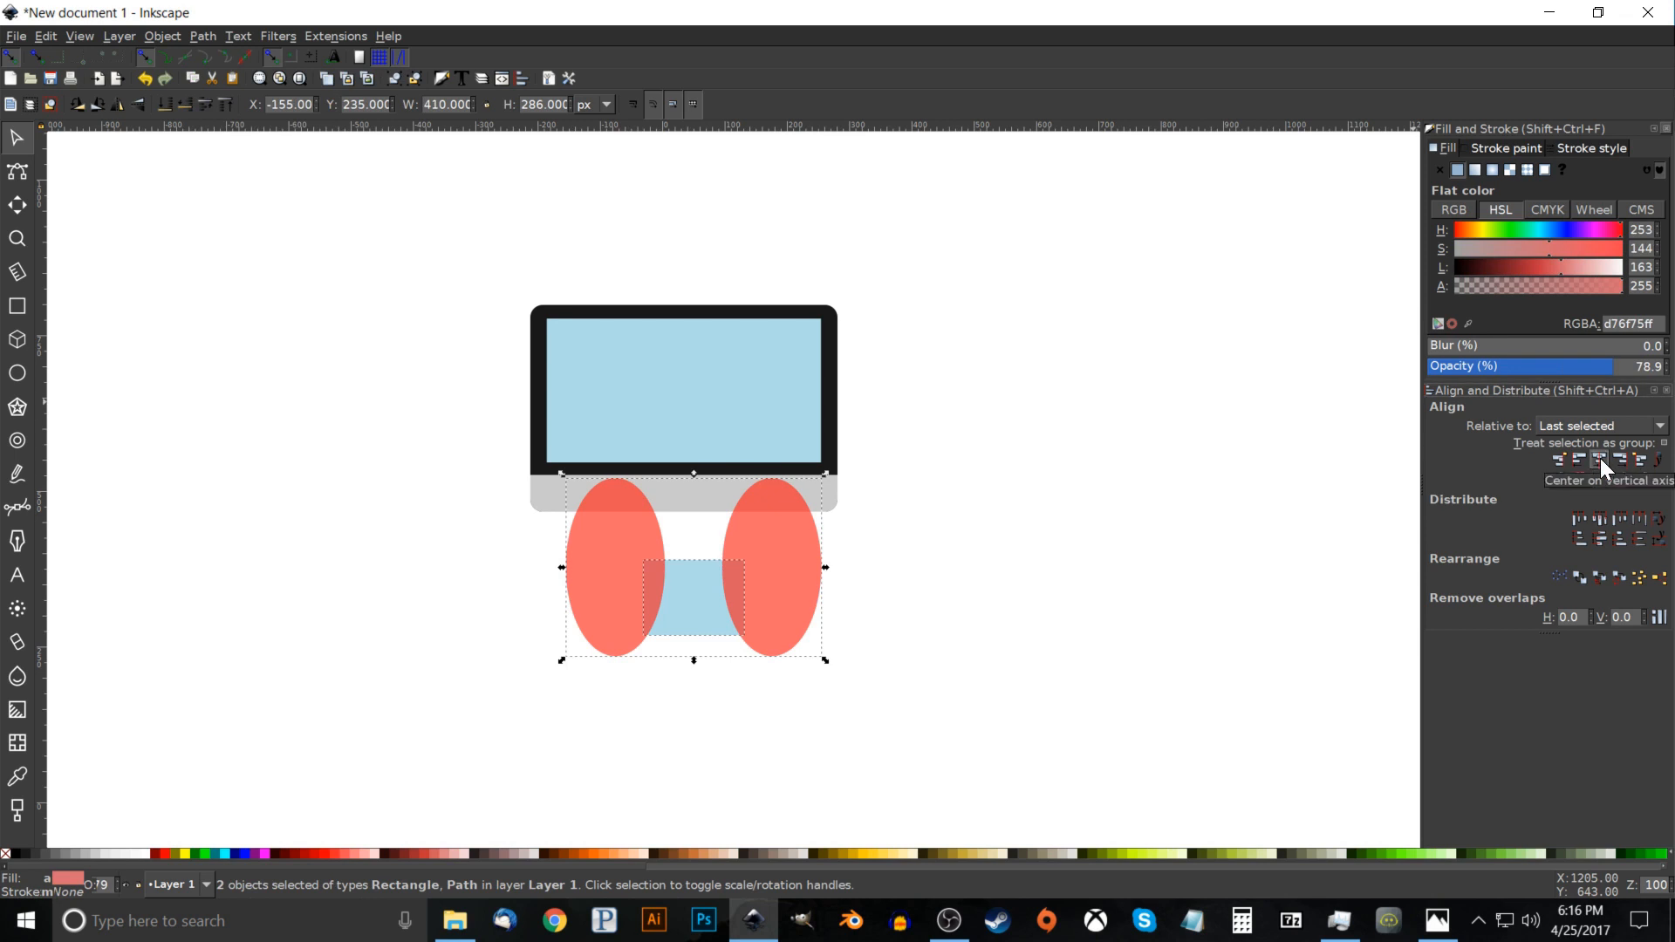
left_click(207, 36)
left_click(235, 156)
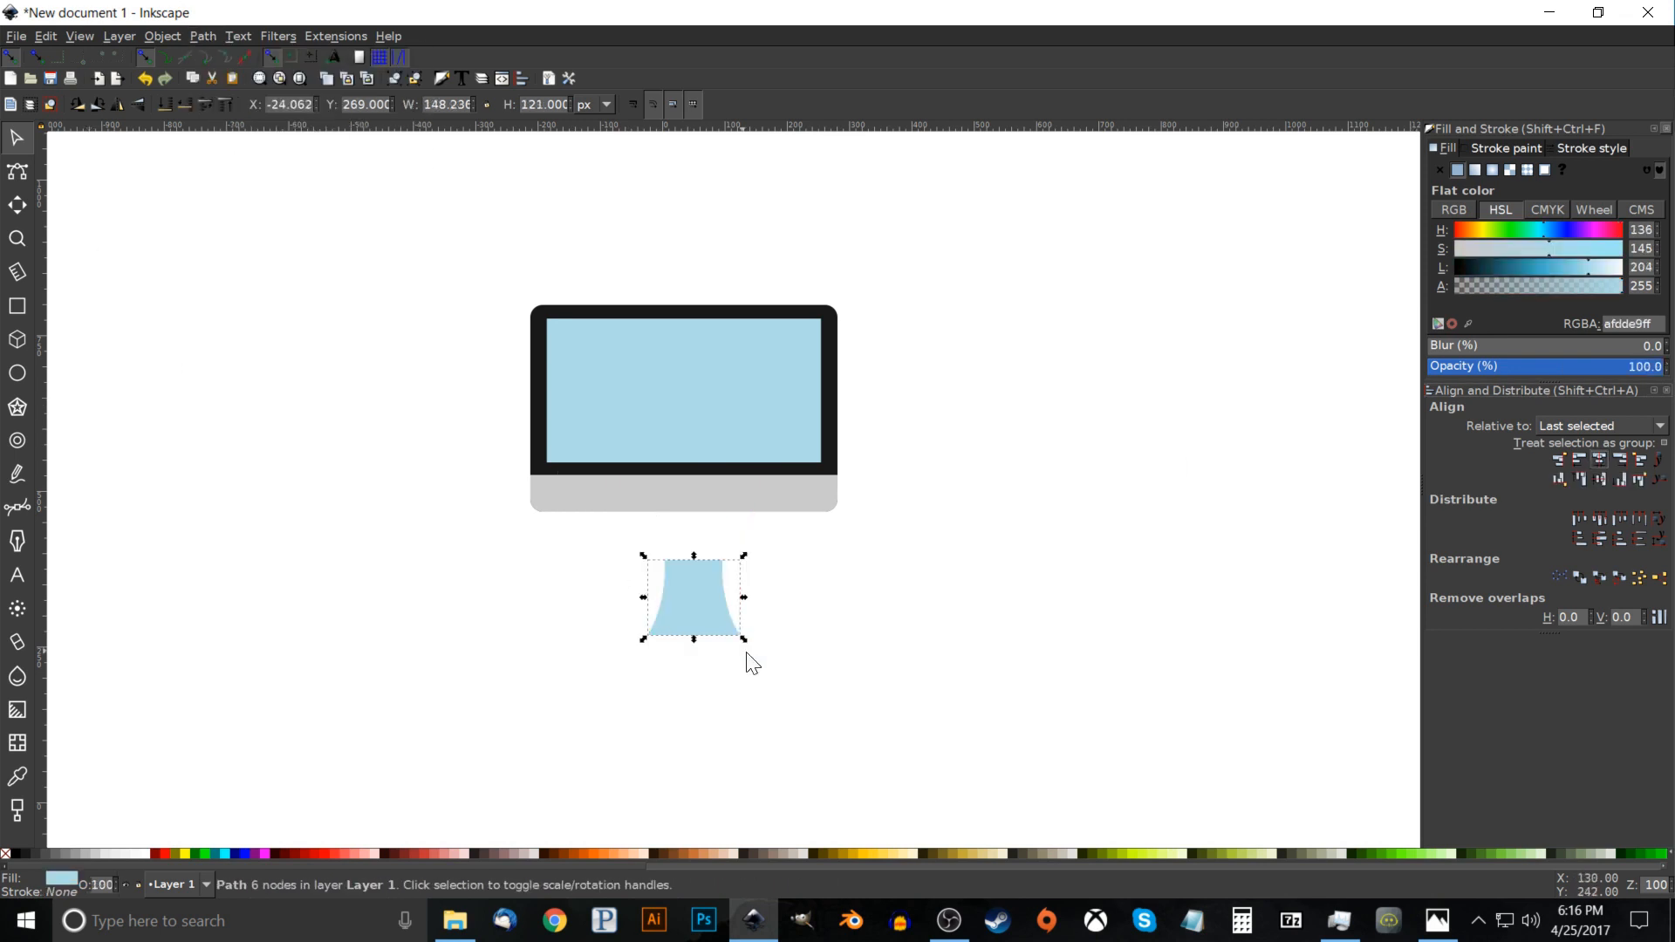
Move the curved stand up under the monitor's grey chin and centre it horizontally on the chin.
left_click_drag(703, 637, 689, 539)
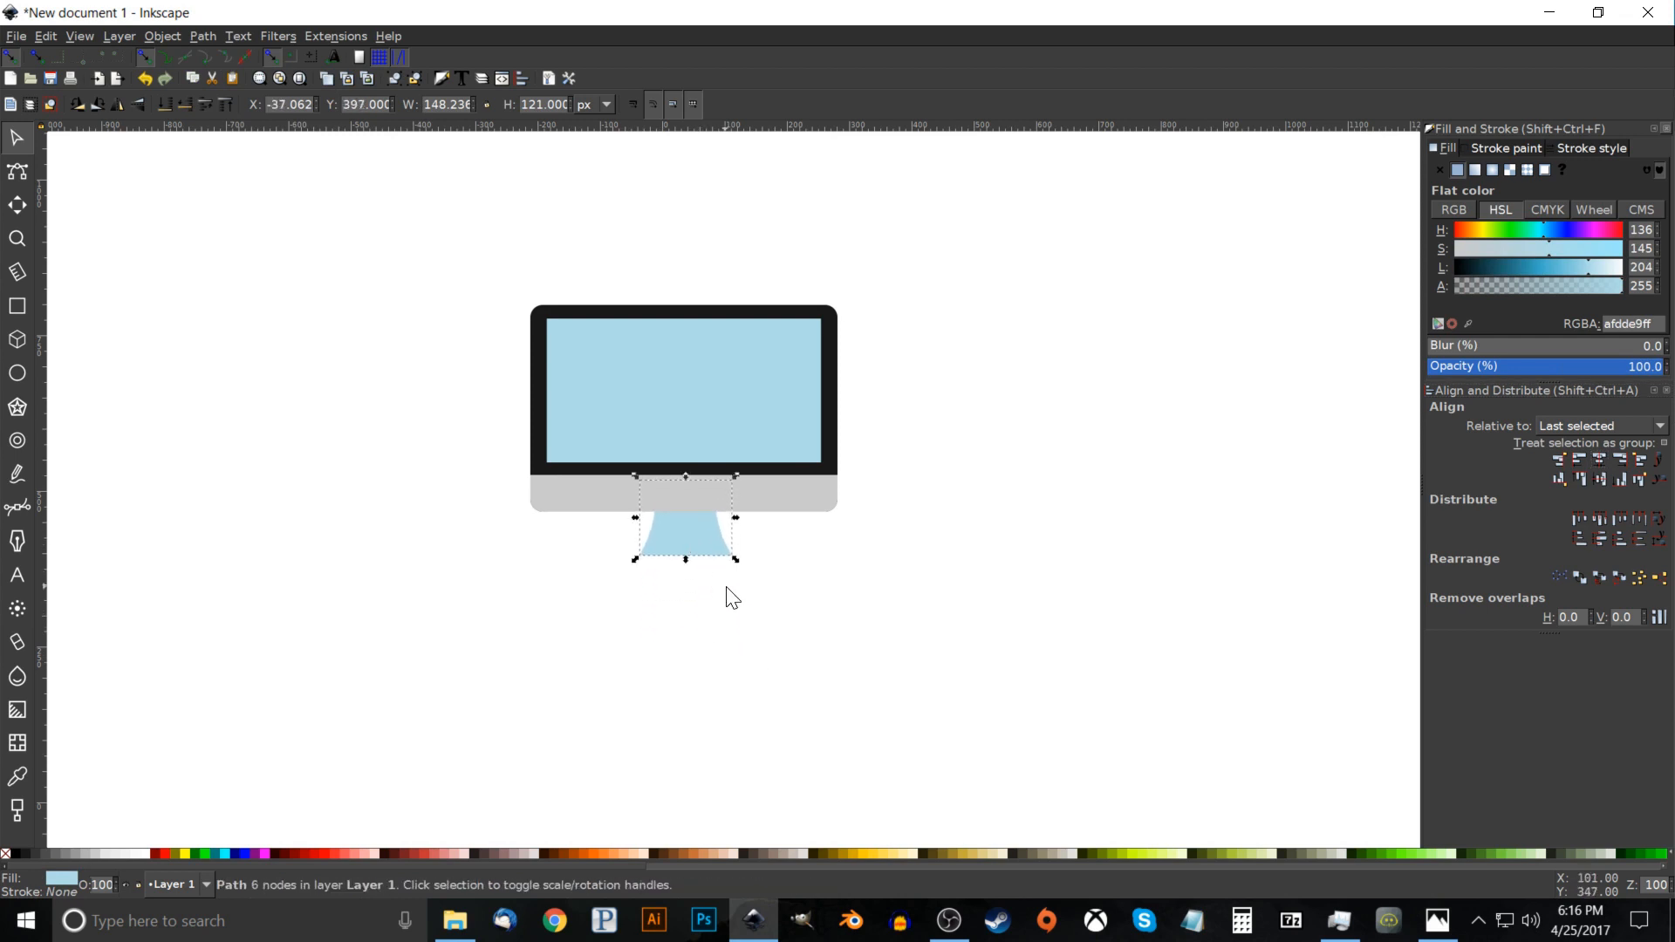
left_click(790, 493, "shift")
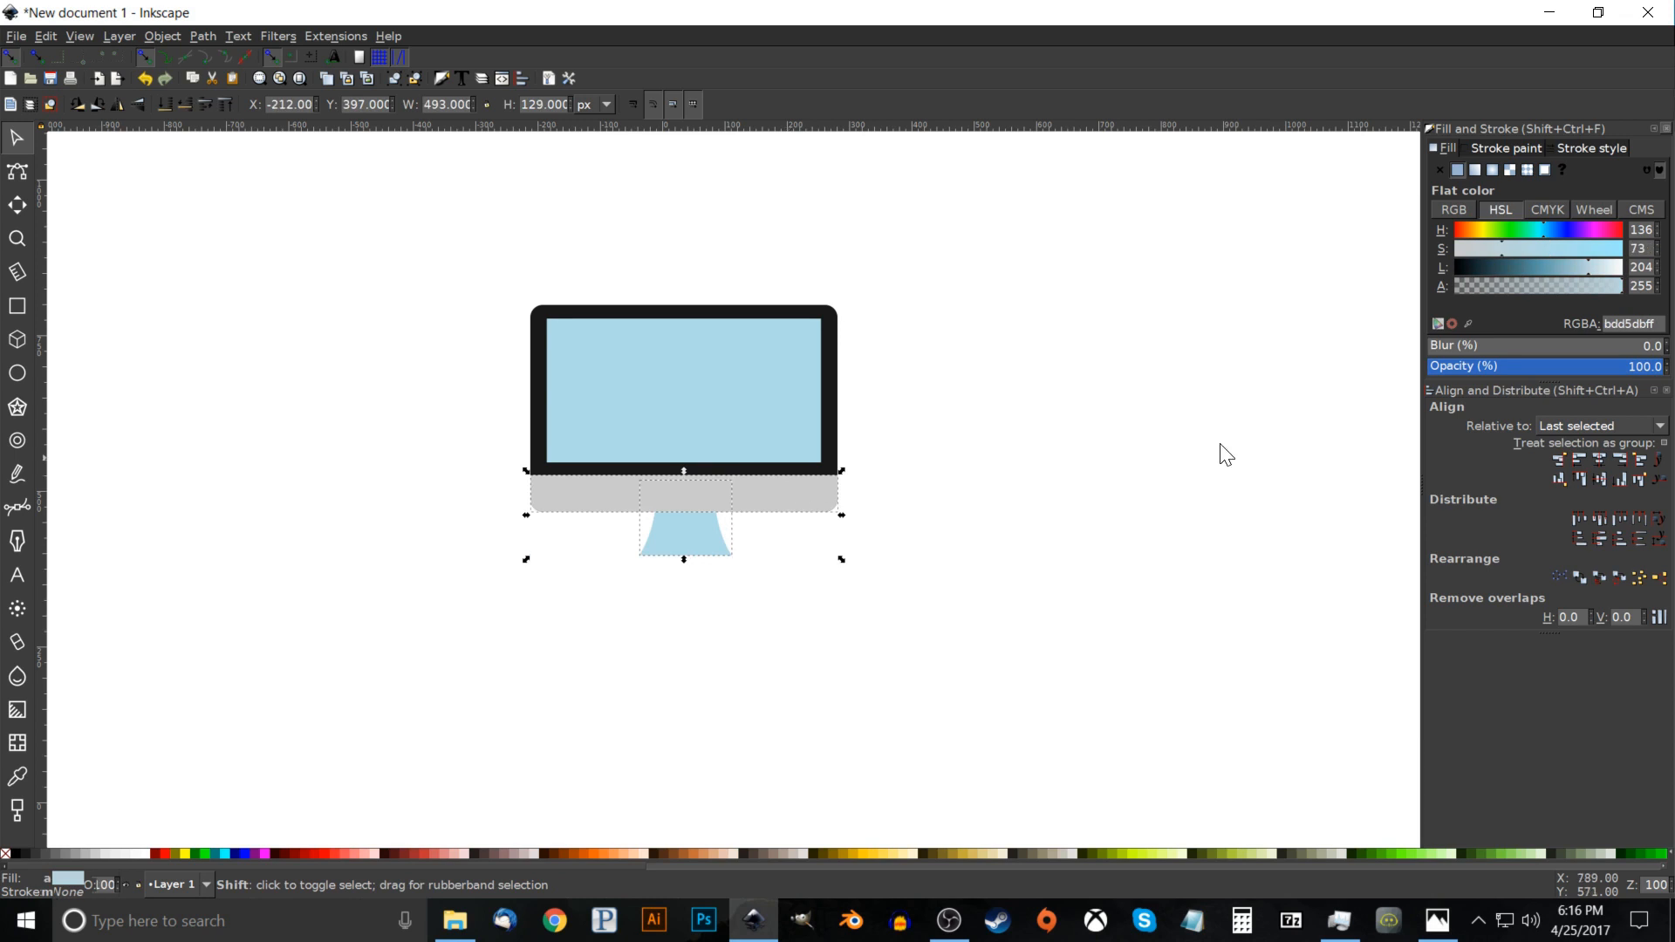
left_click(1599, 460)
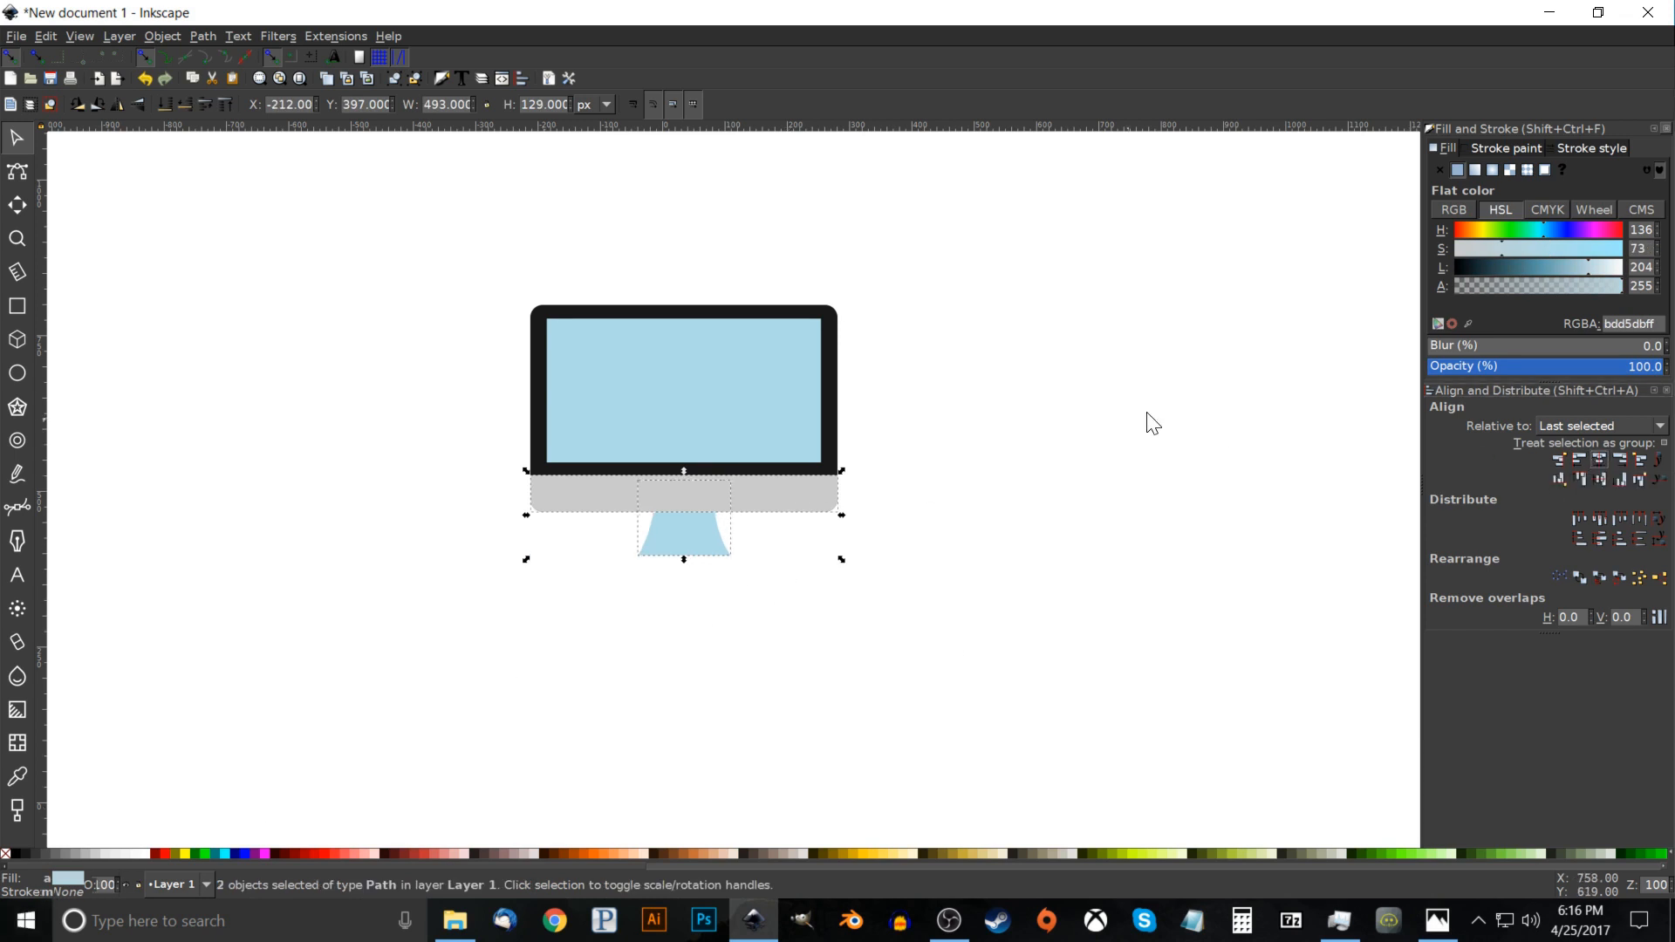
left_click(1174, 385)
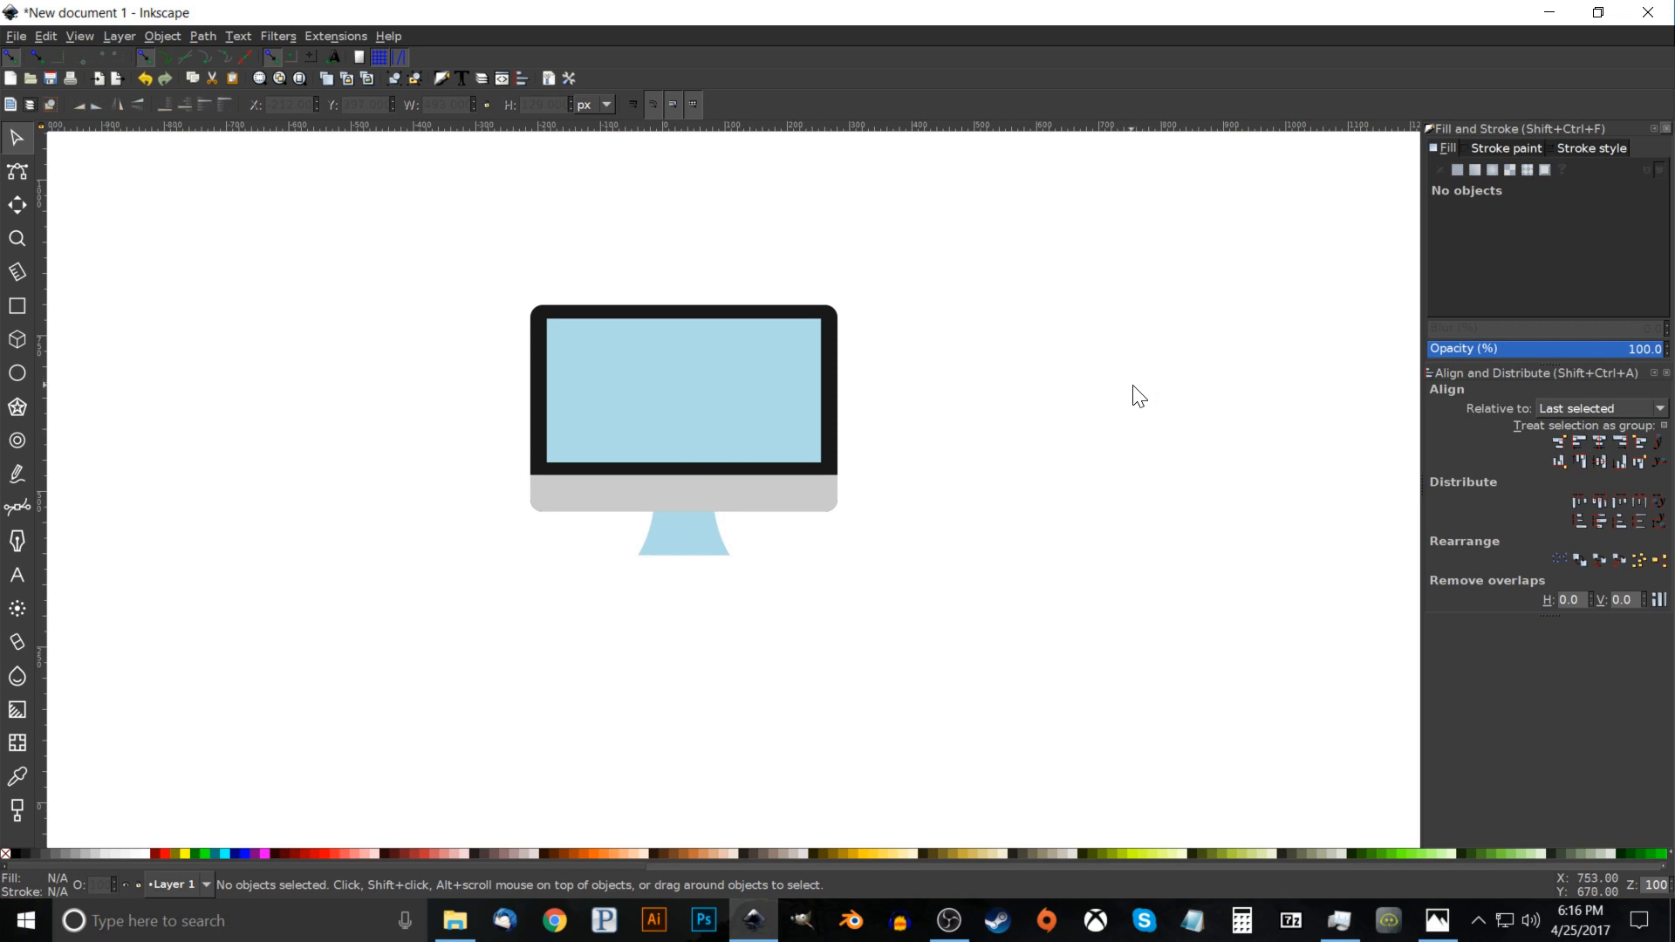
Check the stand's shading in the reference thumbnail, duplicate the grey chin, and fill the copy 919191 at about 56% opacity.
left_click(1438, 920)
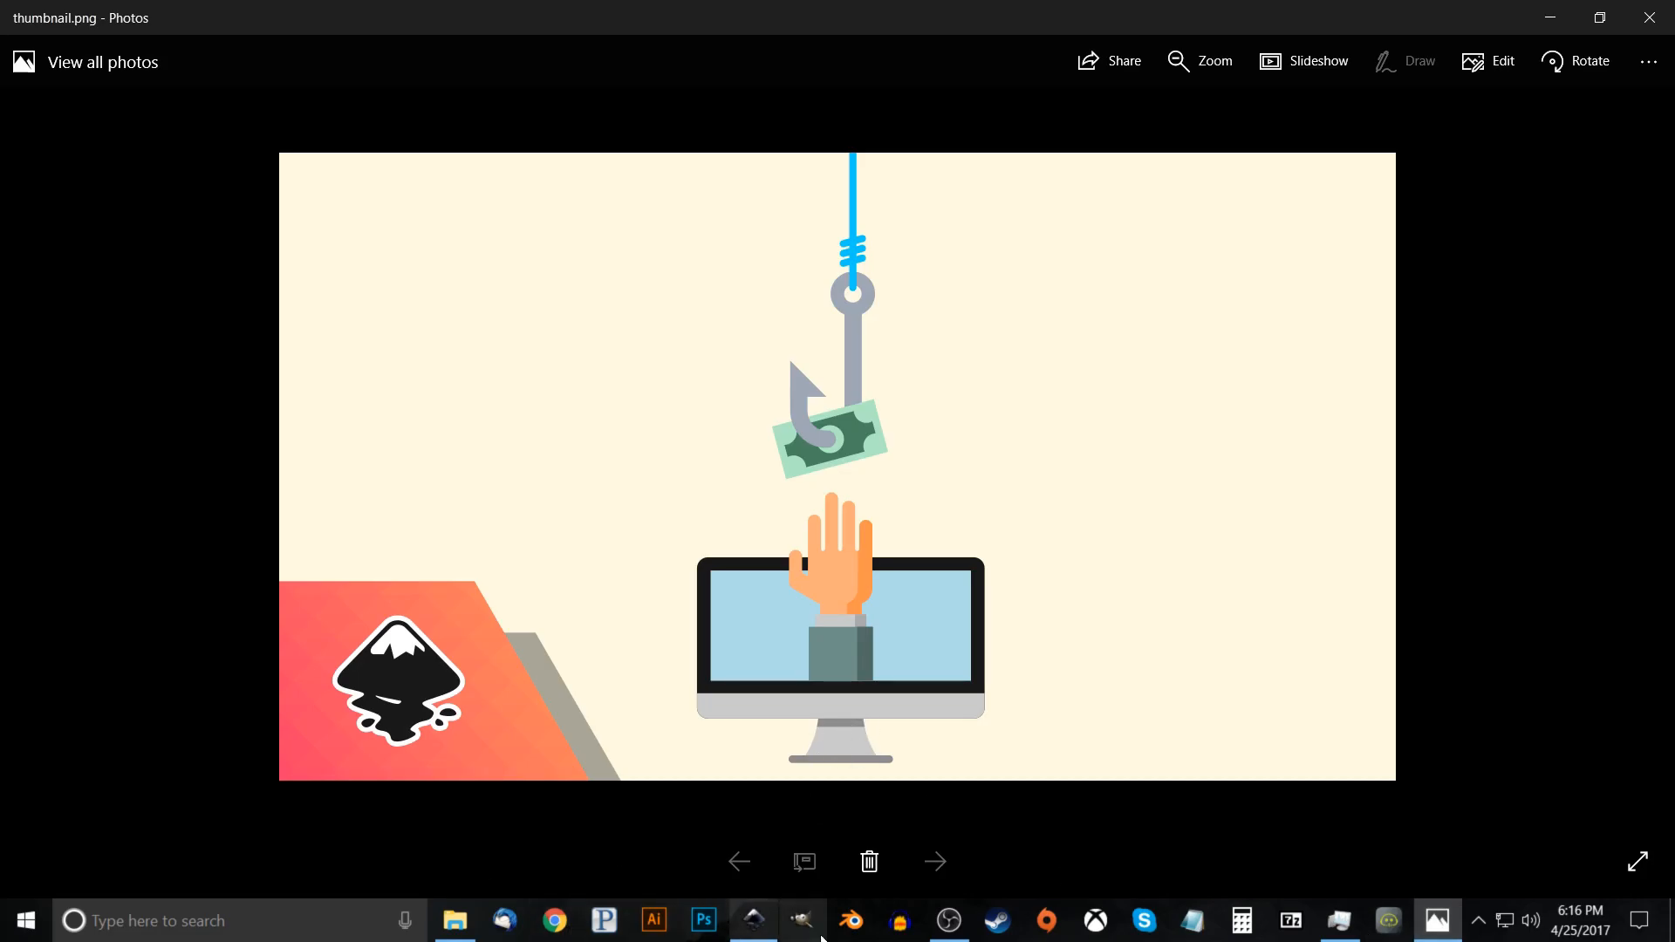
left_click(751, 924)
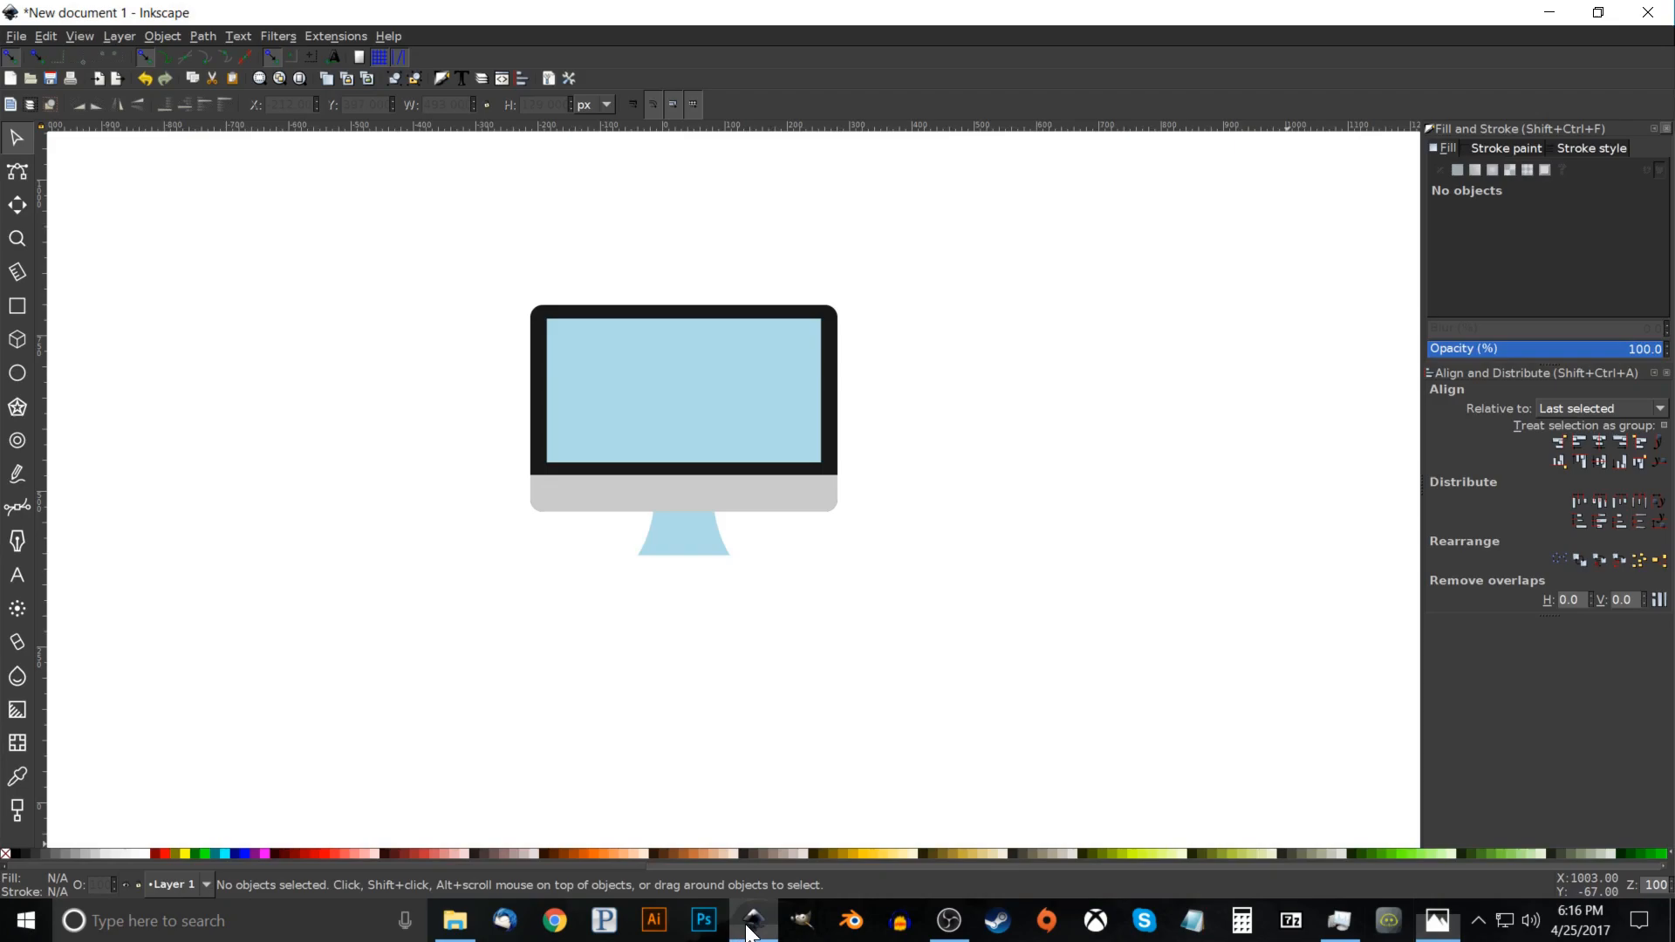
left_click(779, 494)
right_click(777, 489)
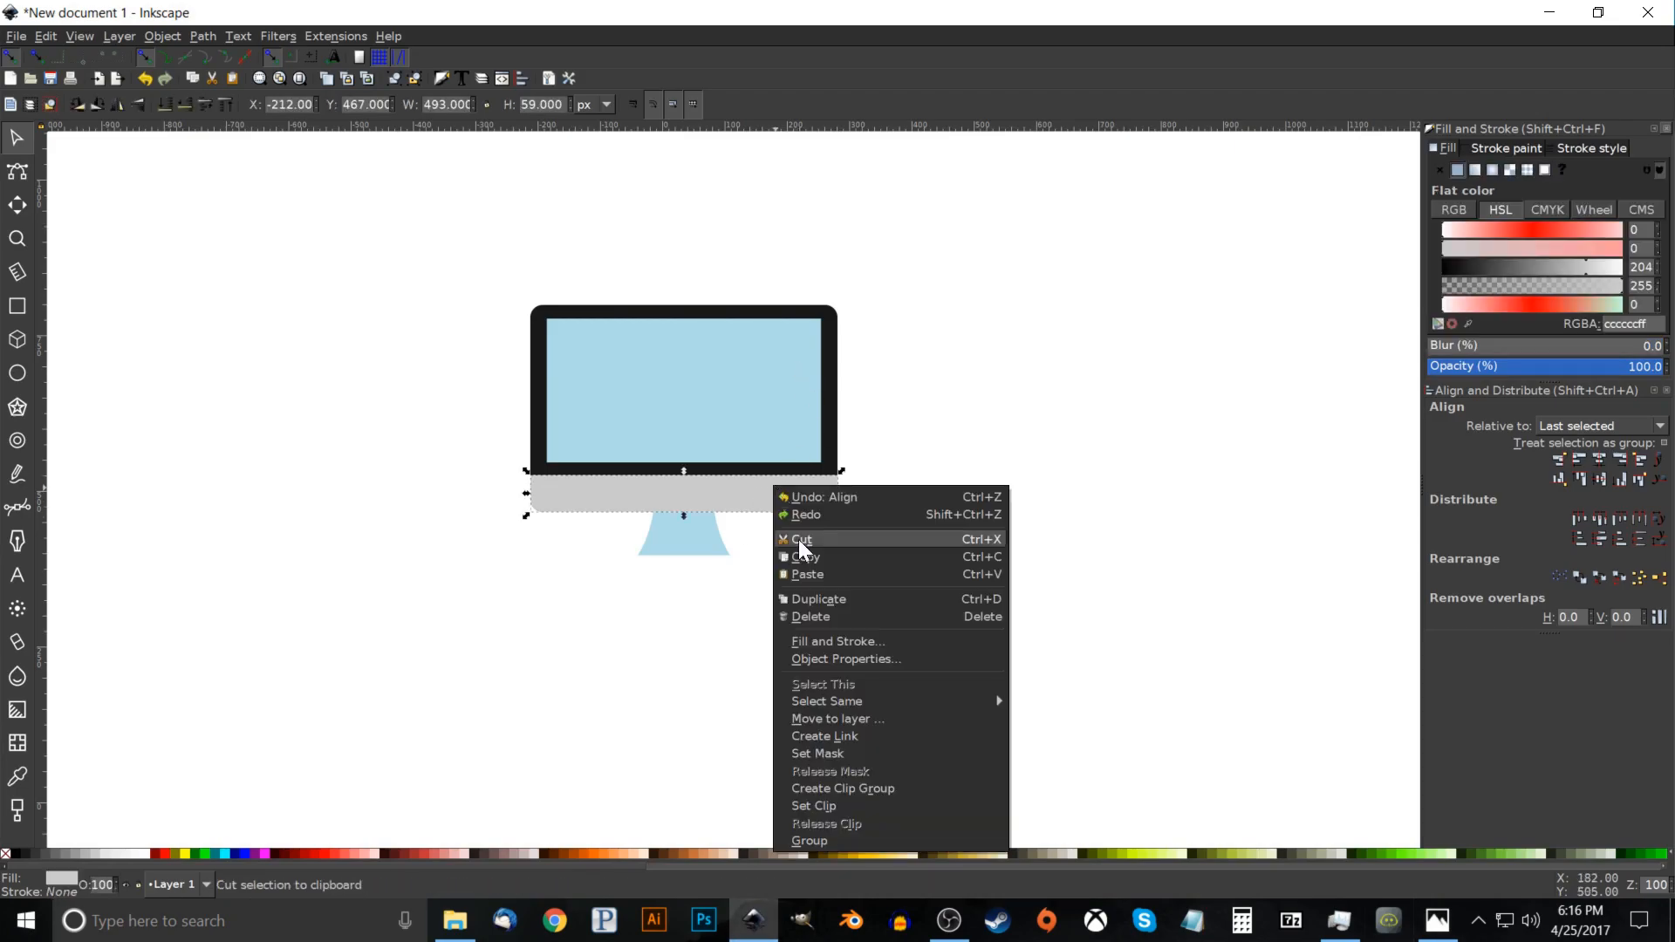
left_click(843, 603)
left_click_drag(1602, 267, 1589, 269)
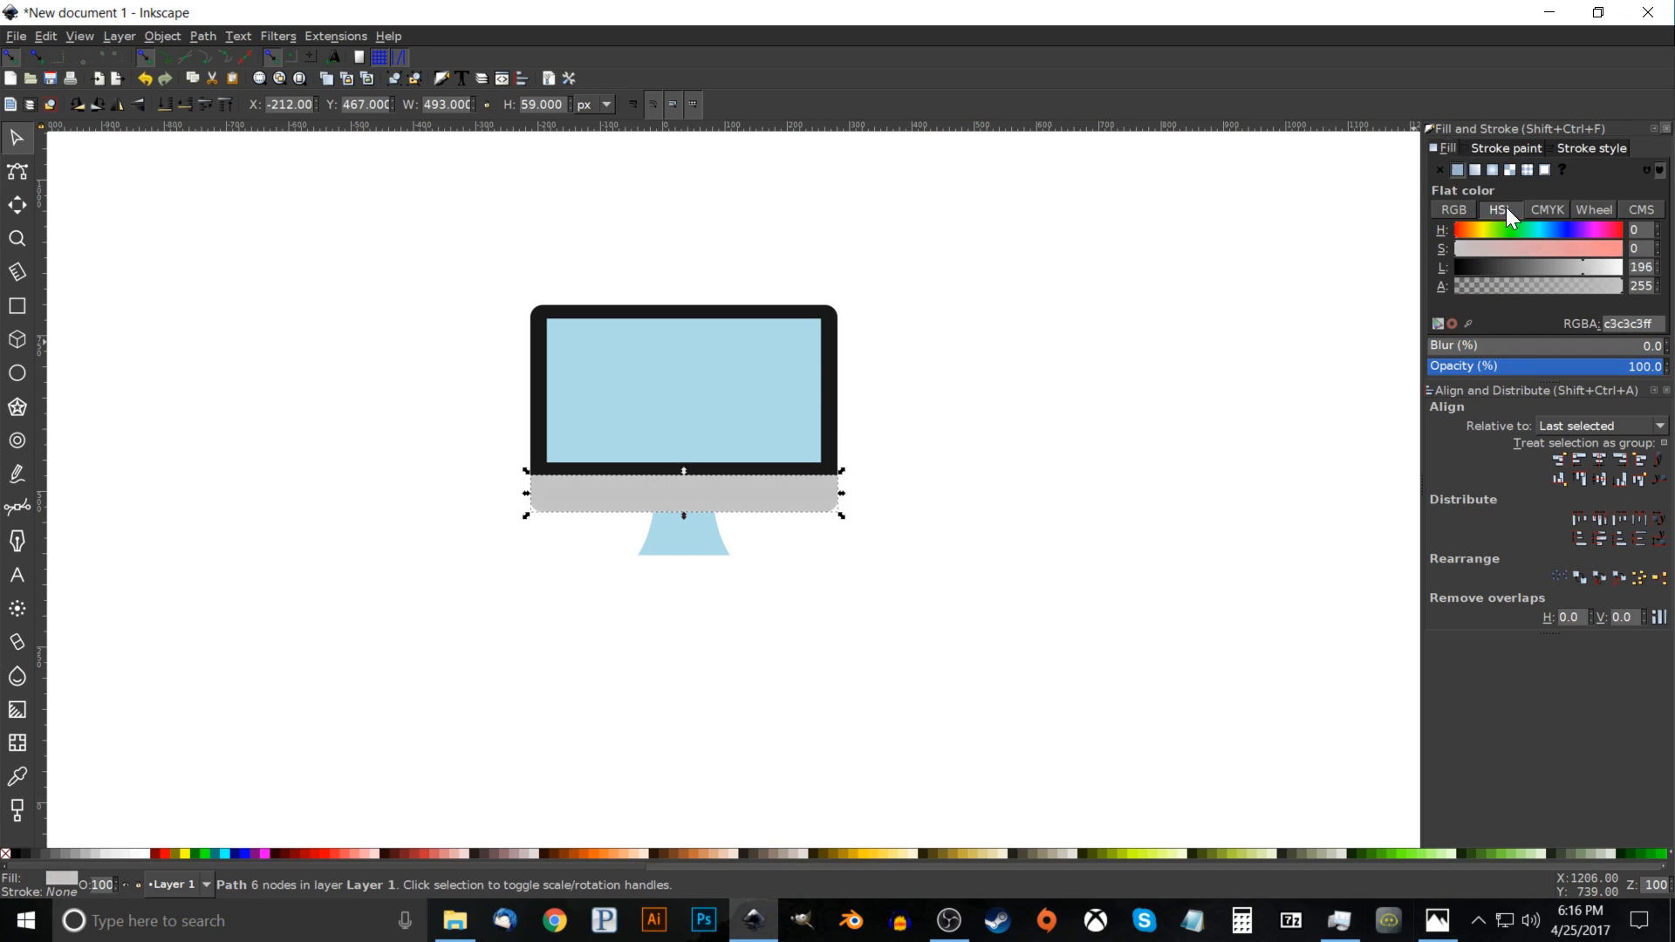
left_click_drag(1590, 264, 1552, 269)
left_click_drag(1557, 373, 1558, 373)
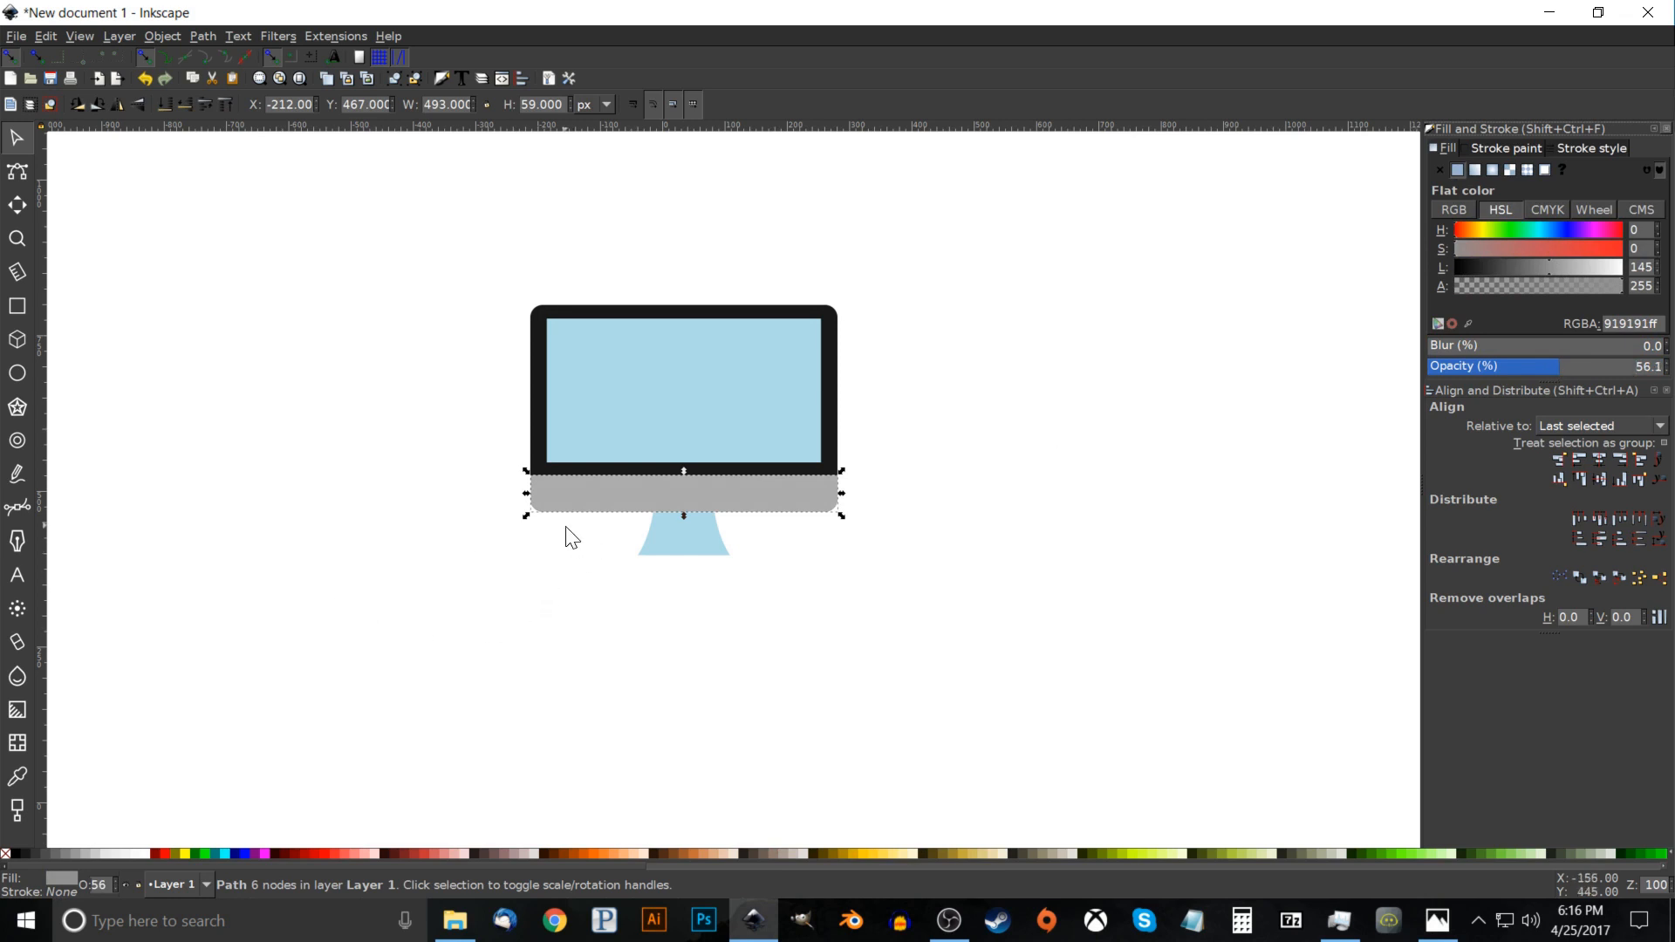
Move the darker chin duplicate straight down about 18 px so it overlaps the upper part of the stand.
left_click_drag(781, 486, 732, 515)
key("ctrl+z")
left_click(771, 604)
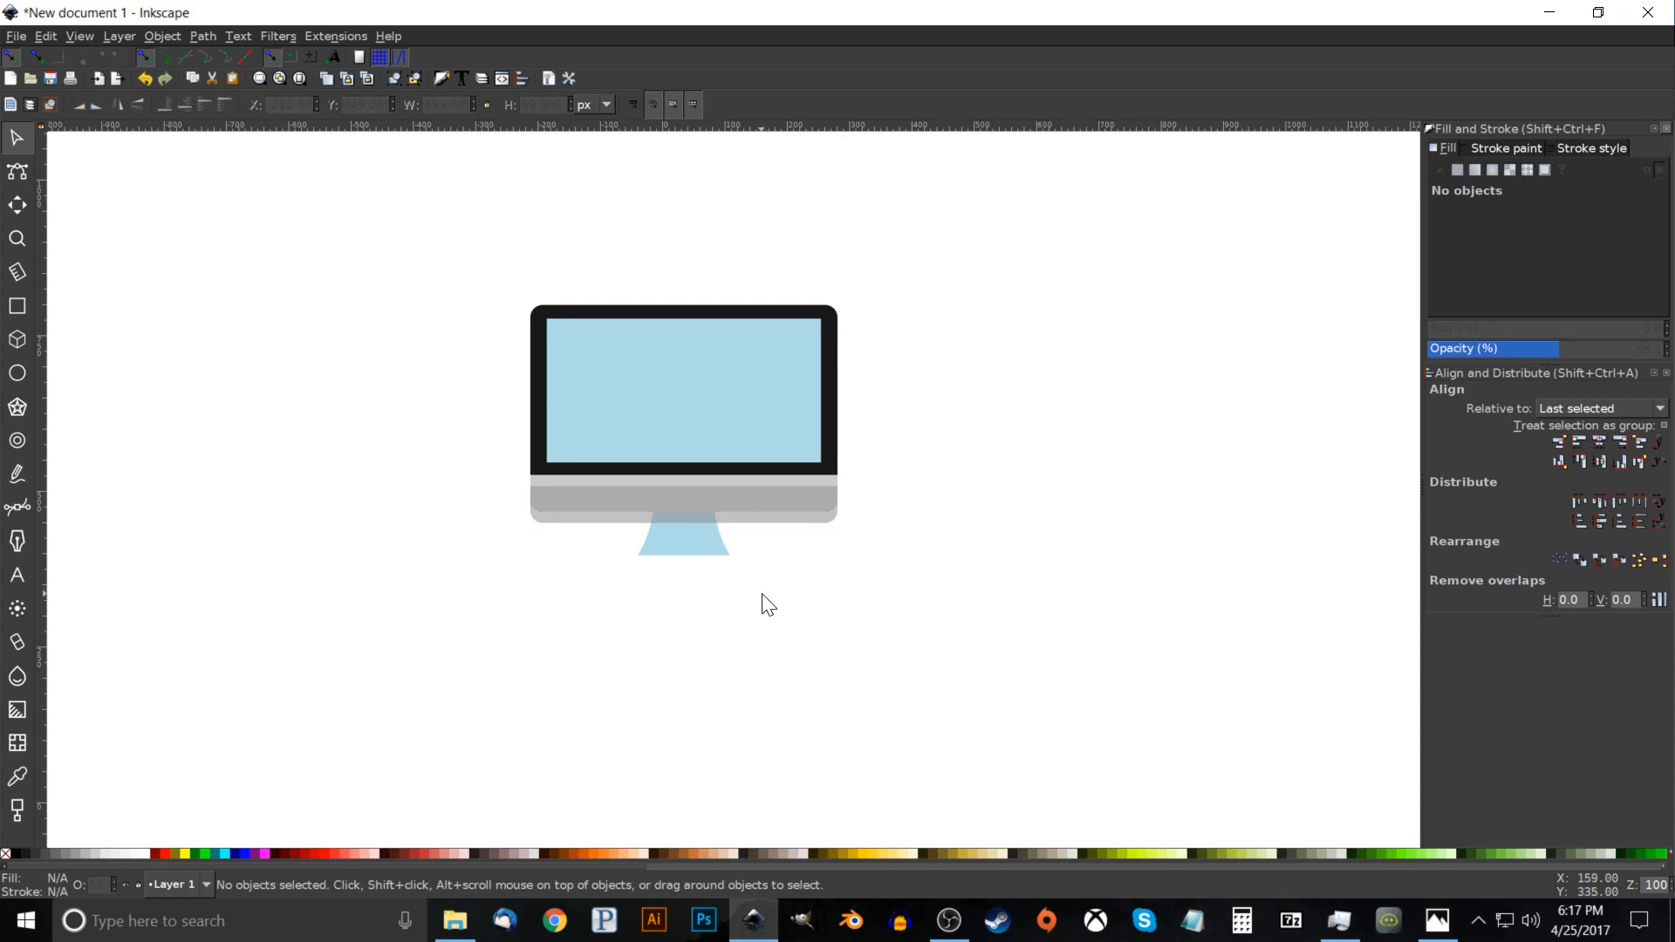
Duplicate the stand, intersect the copy with the darker chin duplicate, and lower the resulting shadow behind the original chin.
left_click(687, 546)
left_click(957, 587)
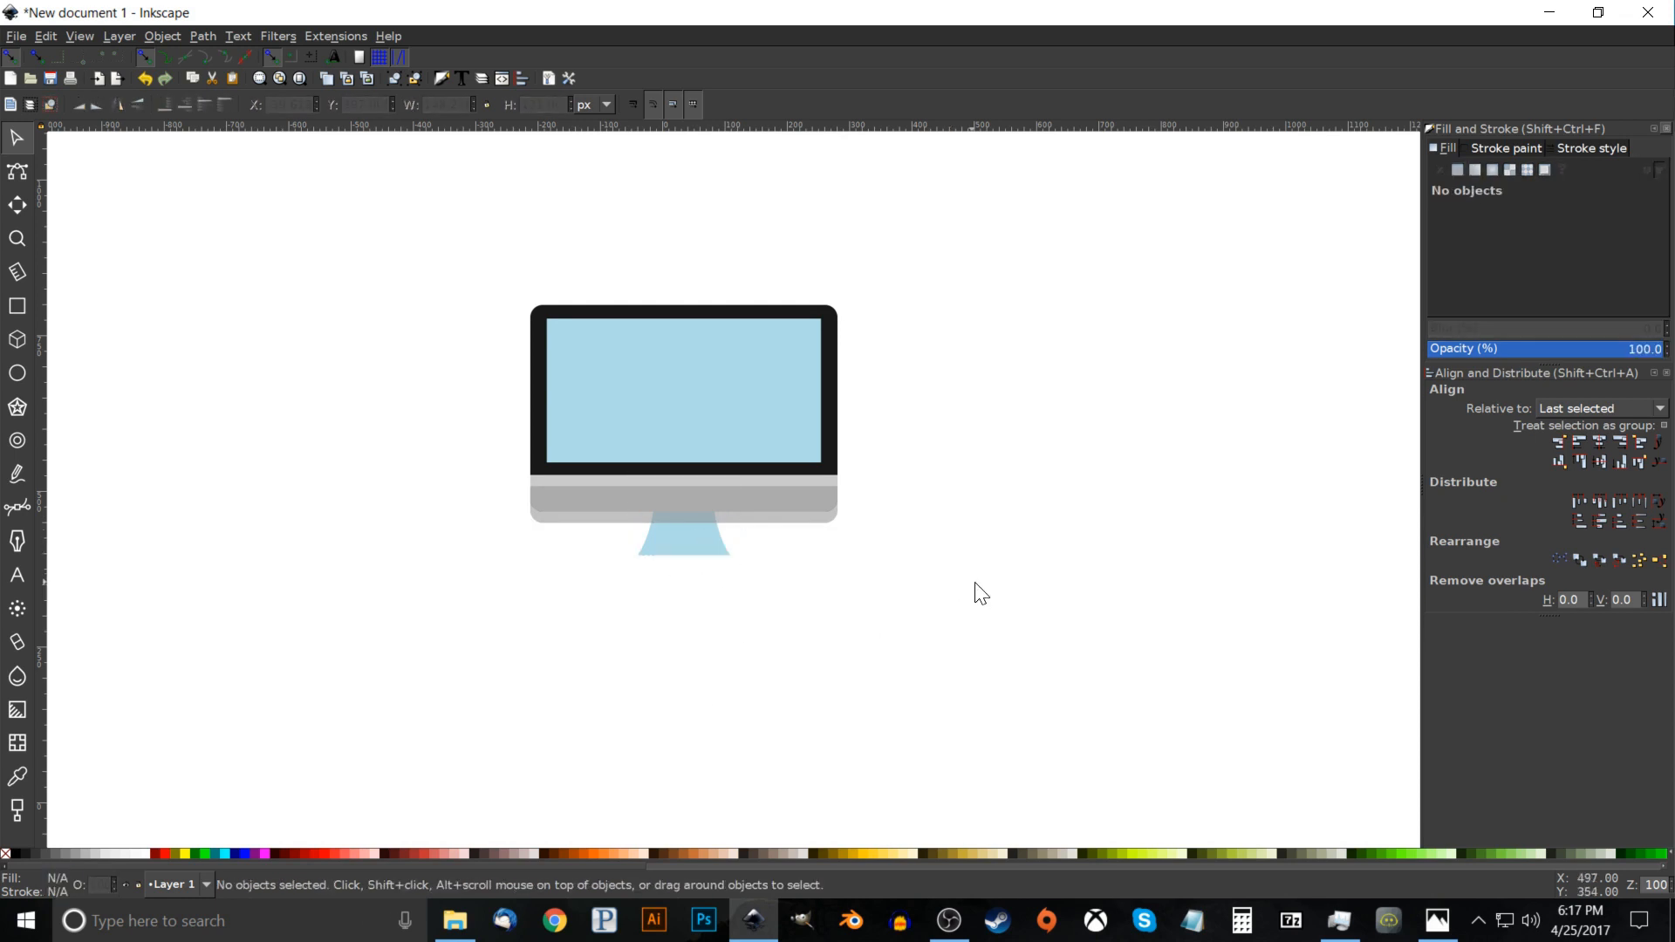
left_click(694, 543)
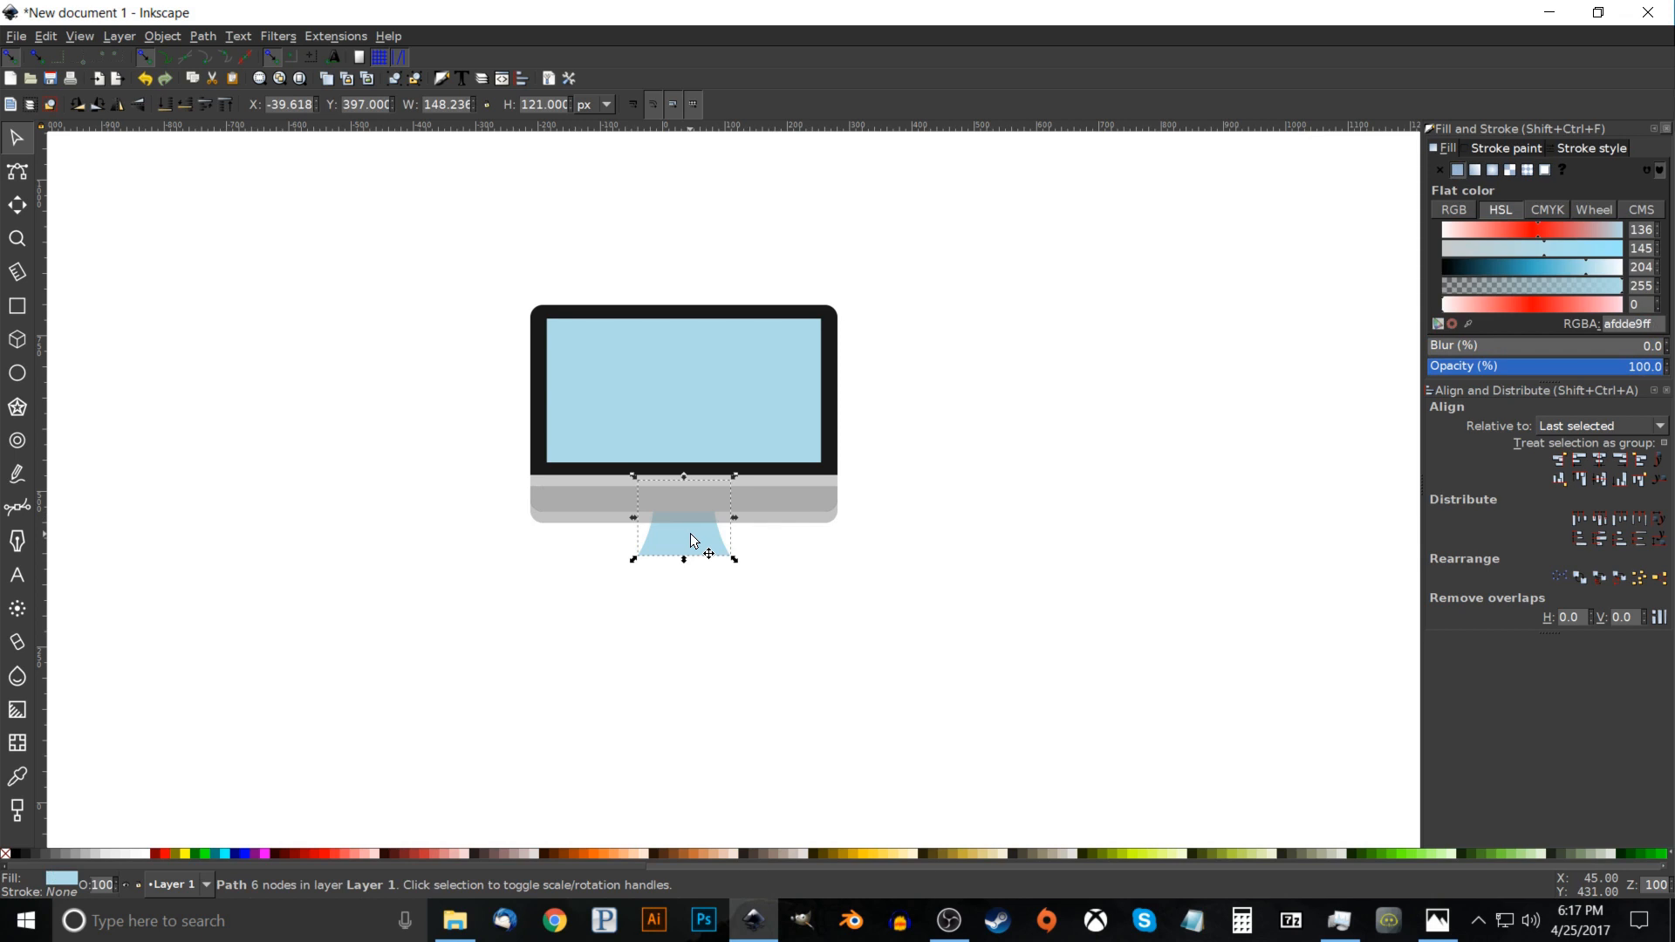
right_click(691, 541)
left_click(742, 642)
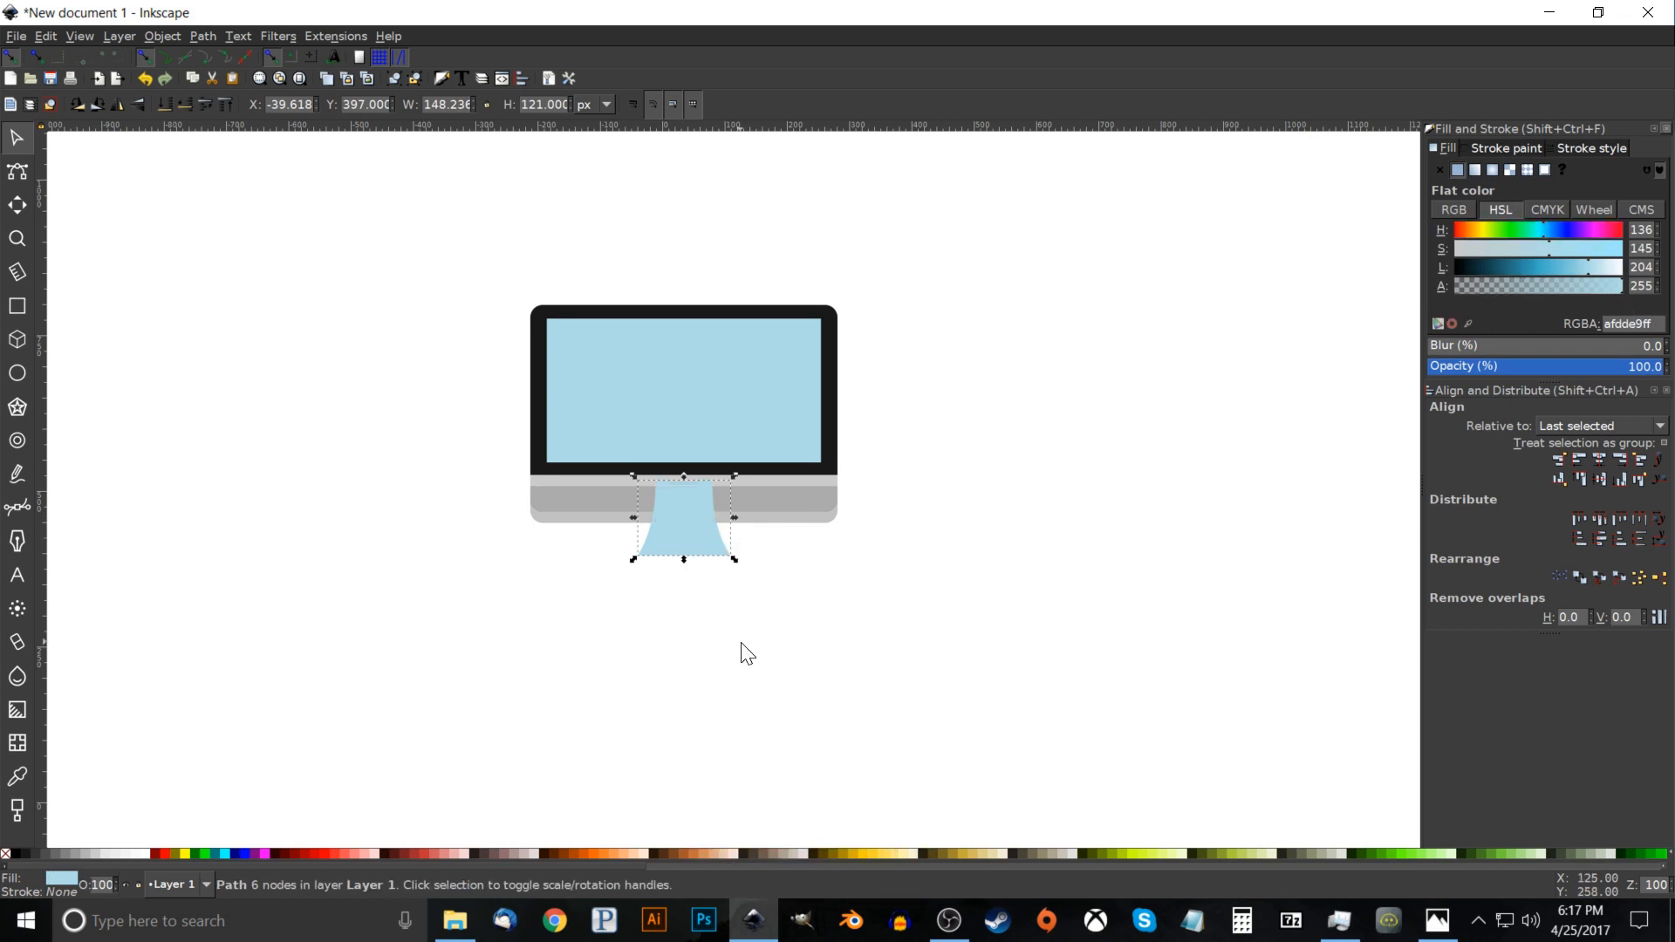
left_click(790, 504, "shift")
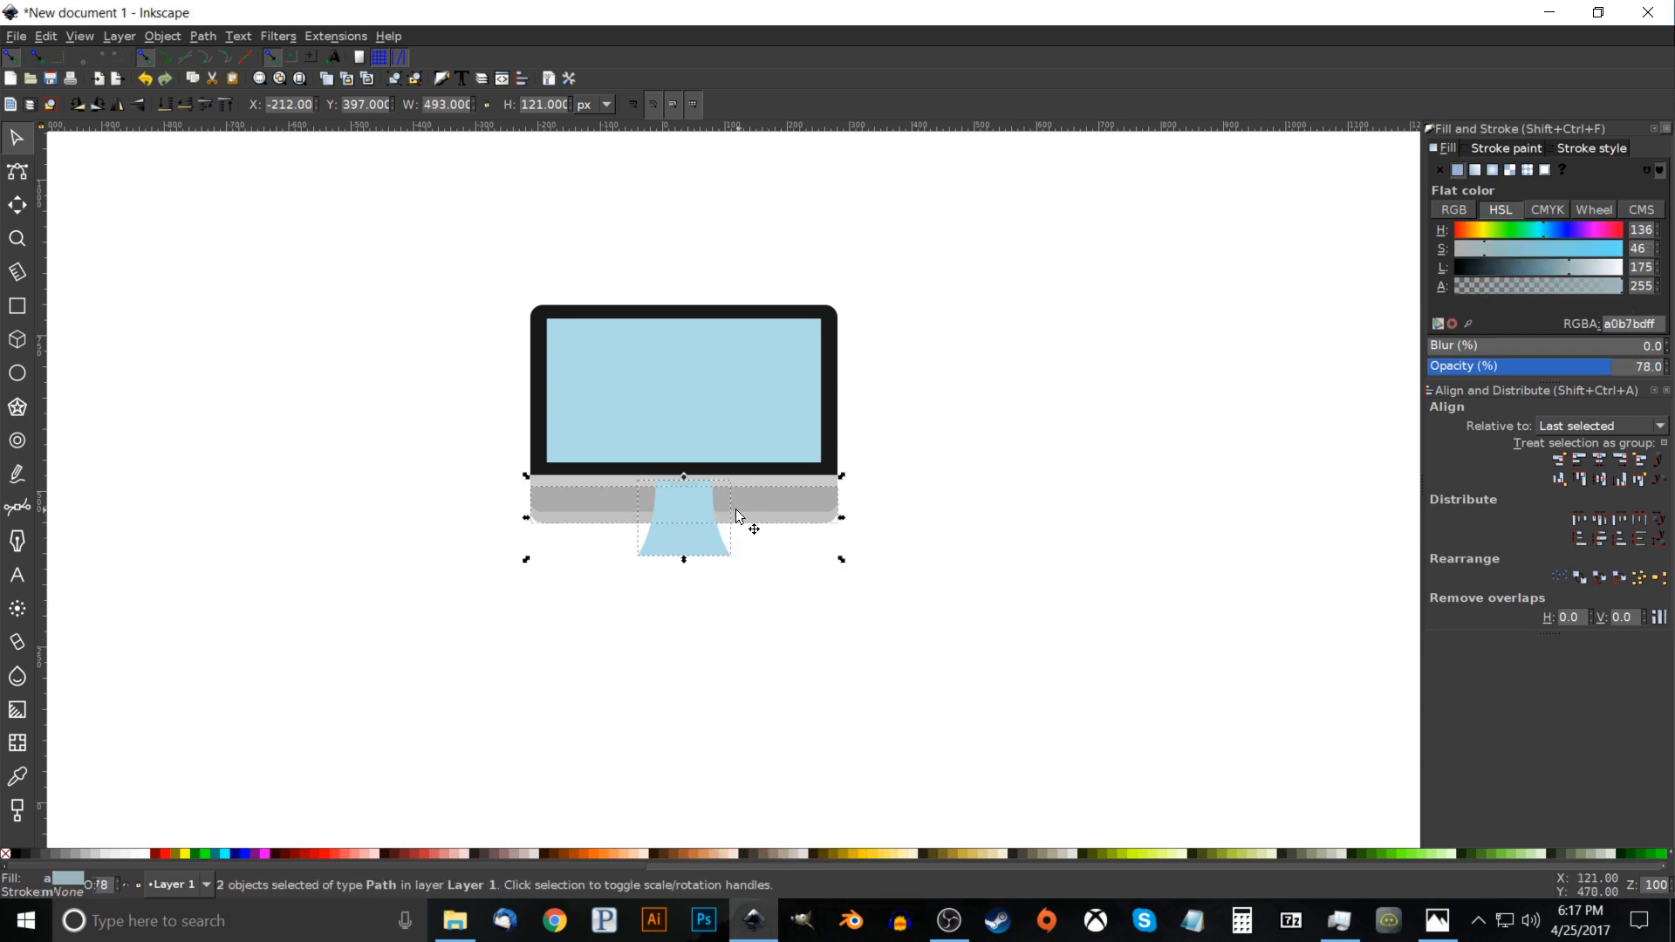
left_click(200, 34)
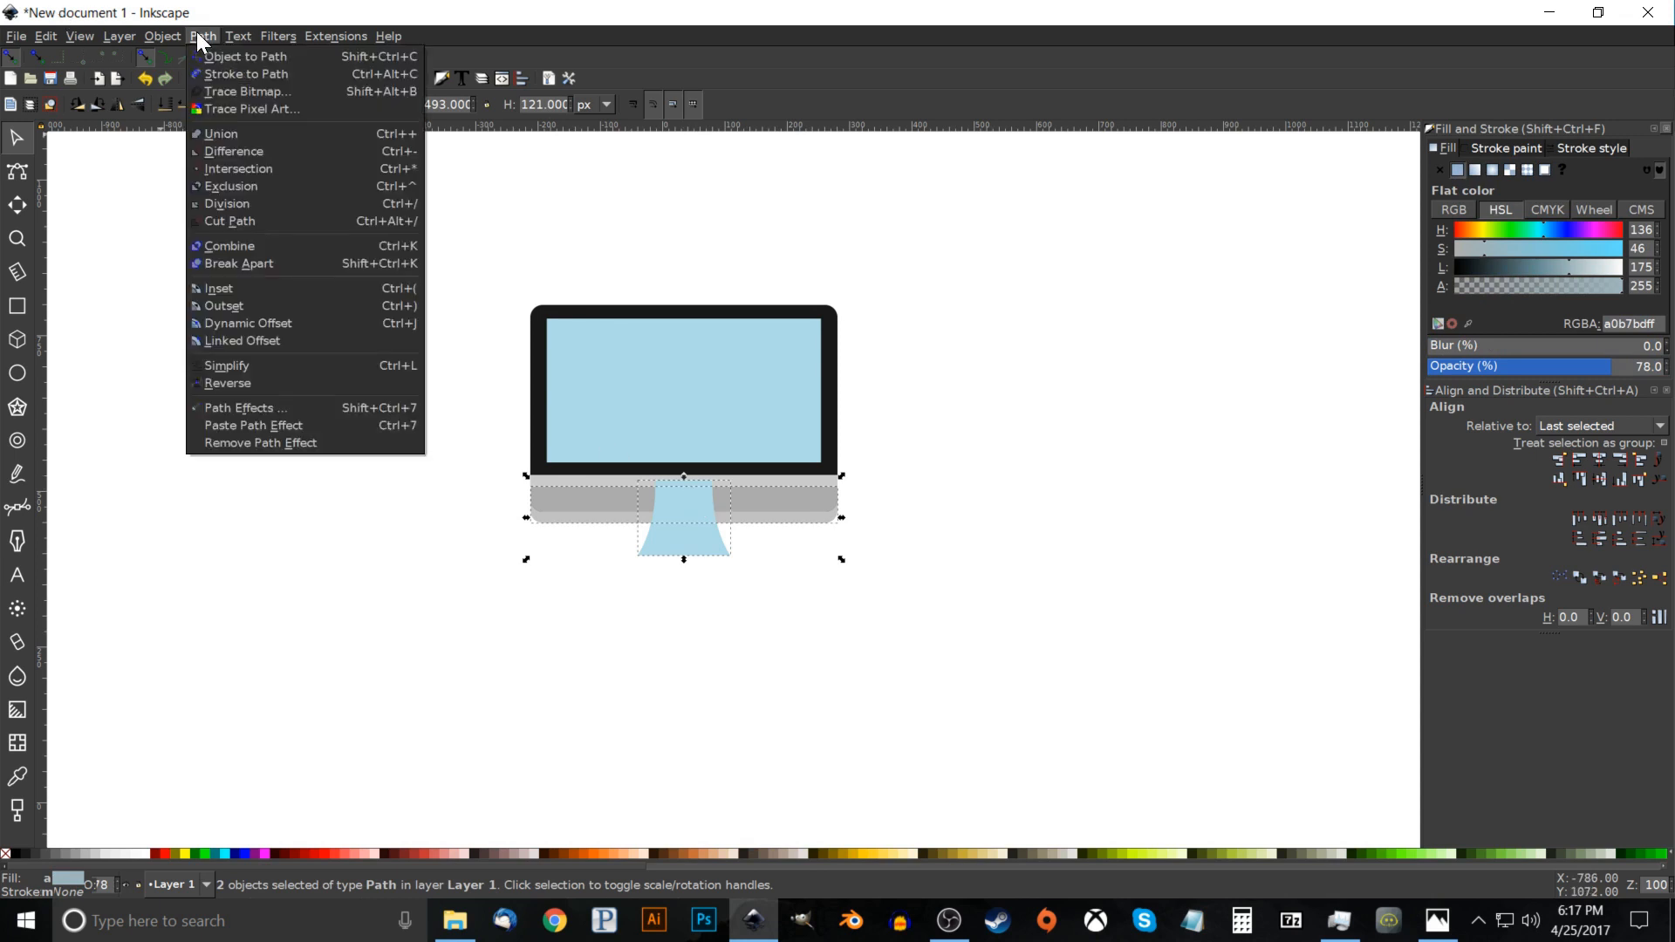
left_click(246, 169)
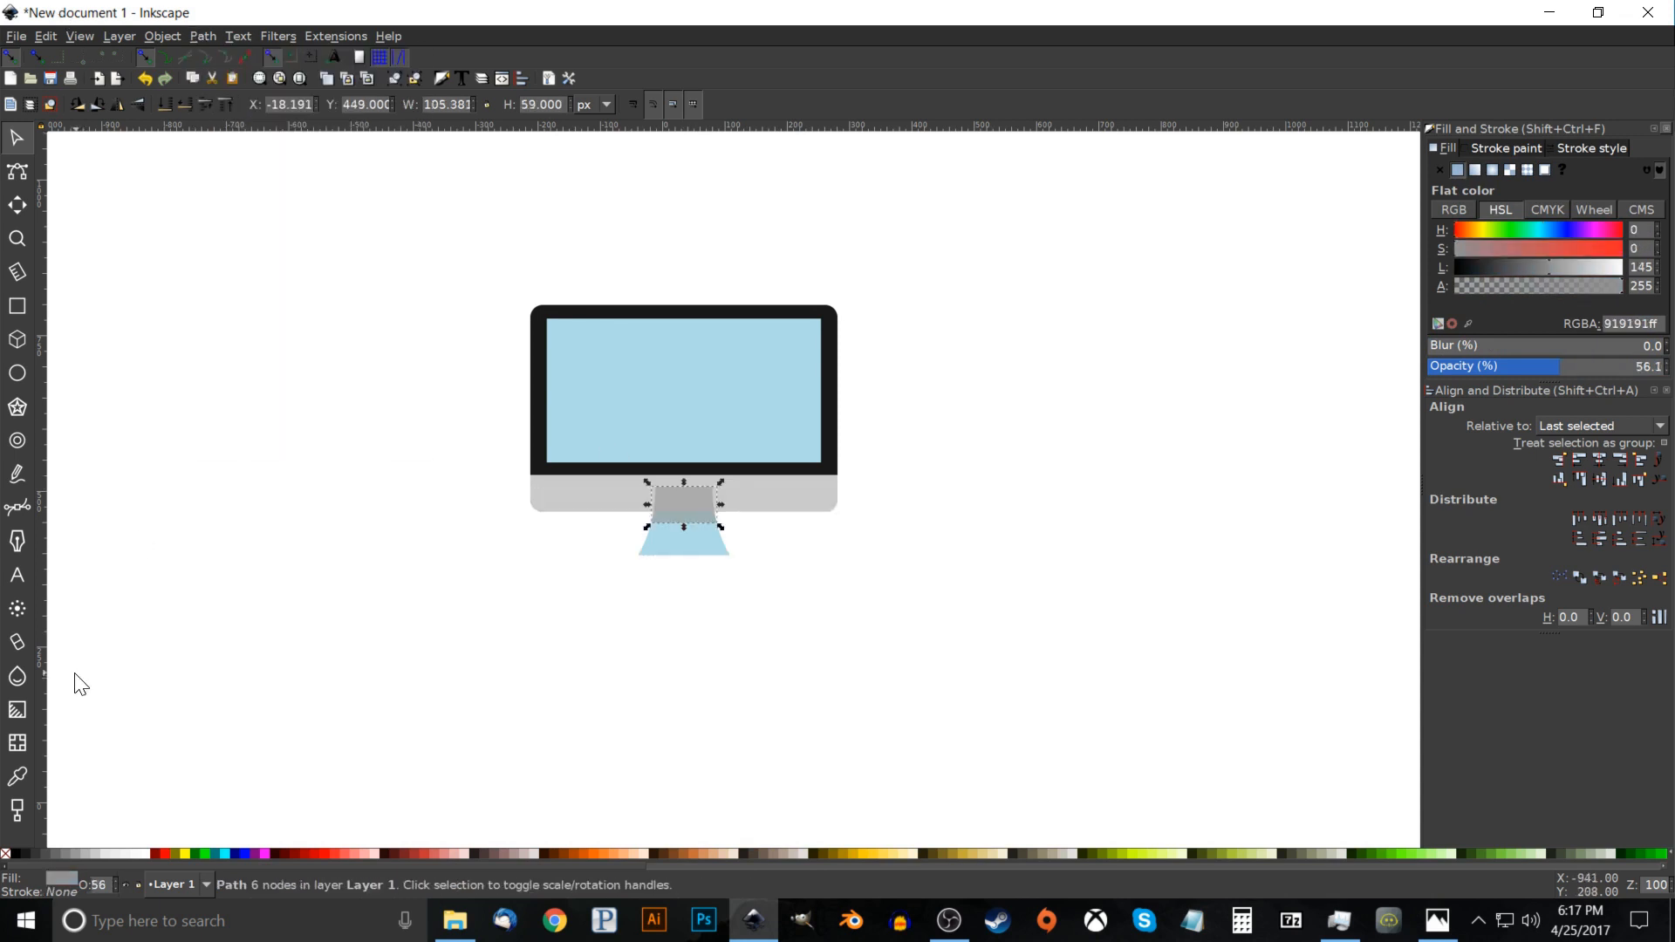
left_click(184, 106)
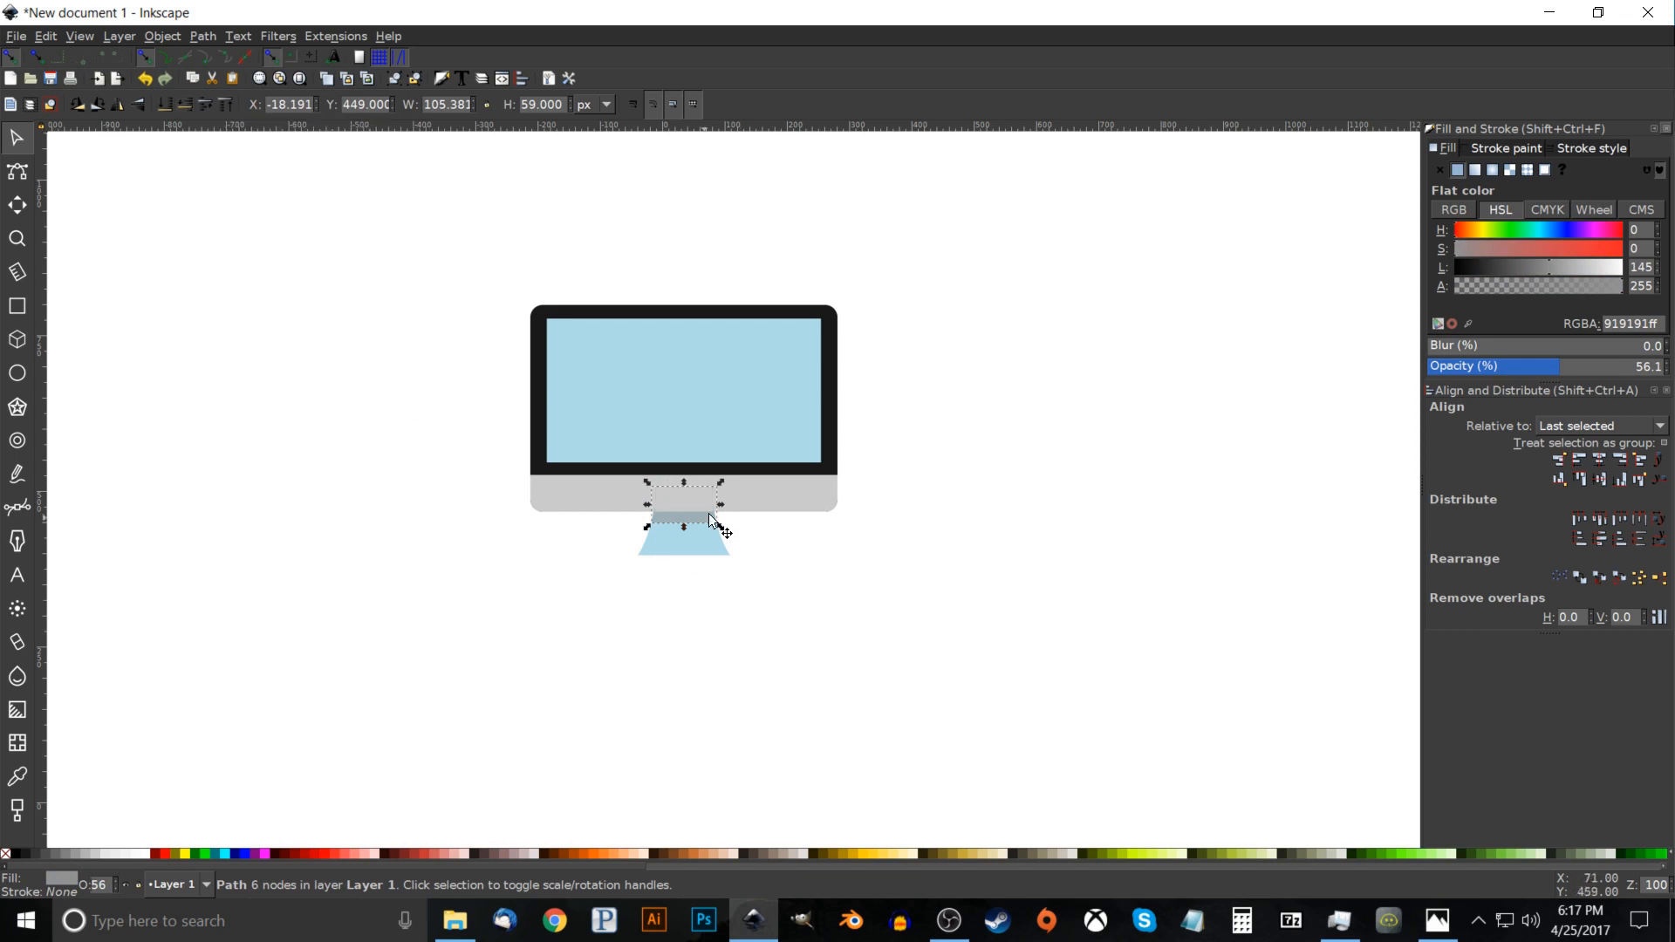
Fill the blue stand with the light grey (cccccc) sampled from the monitor's chin.
left_click(670, 553)
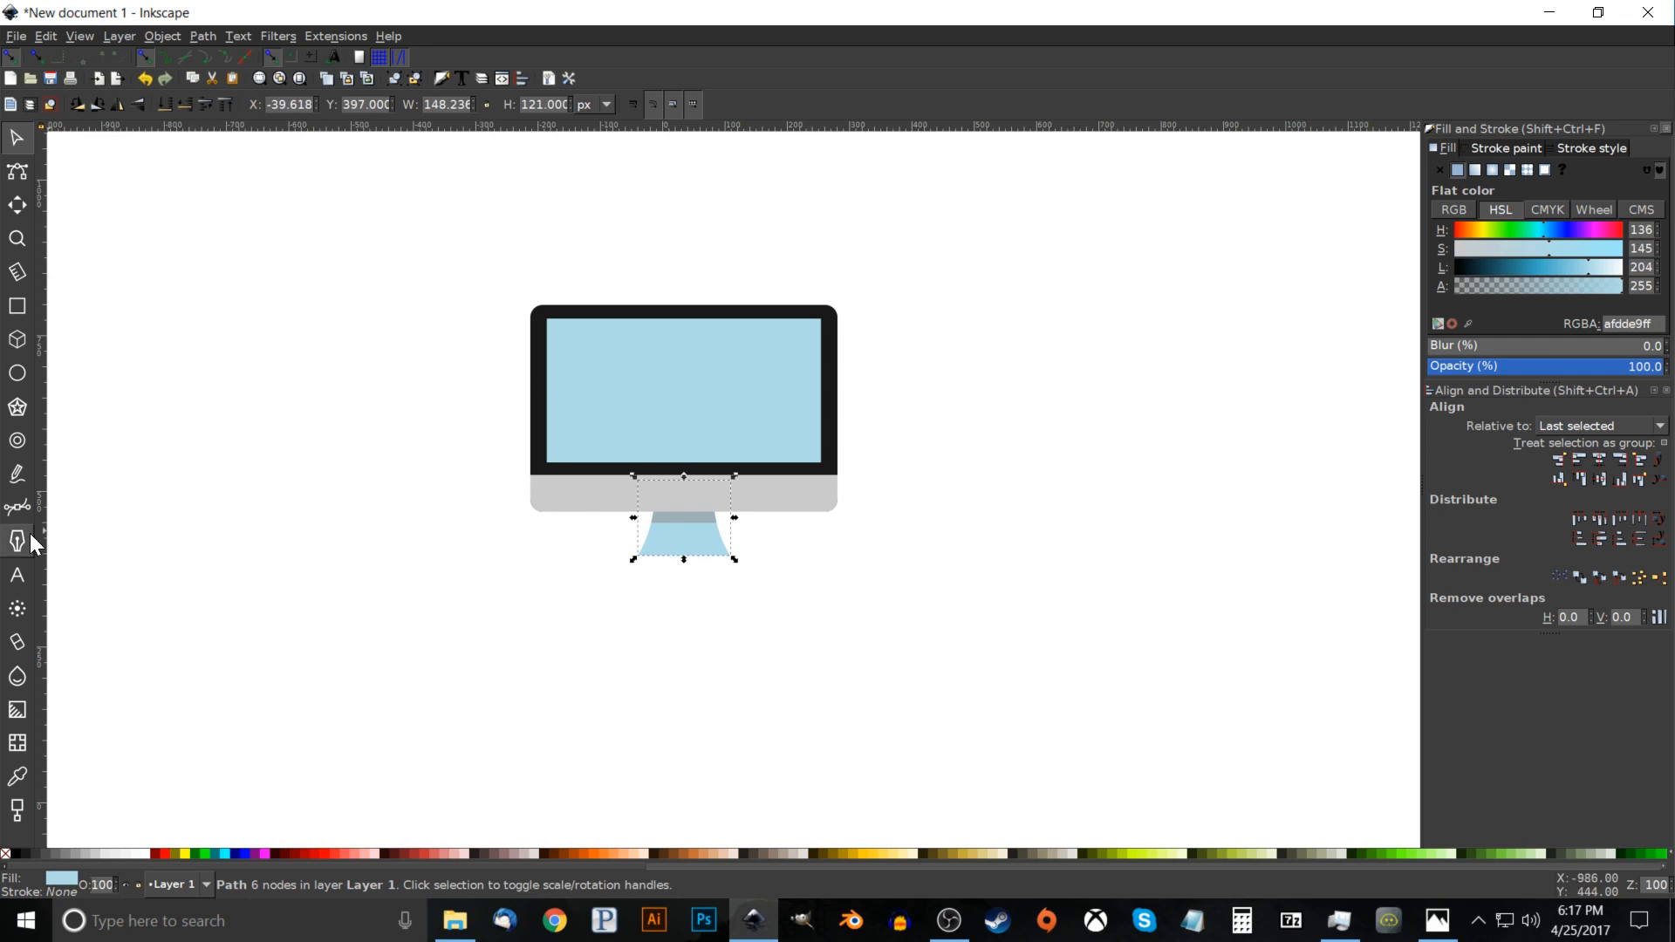
left_click(15, 778)
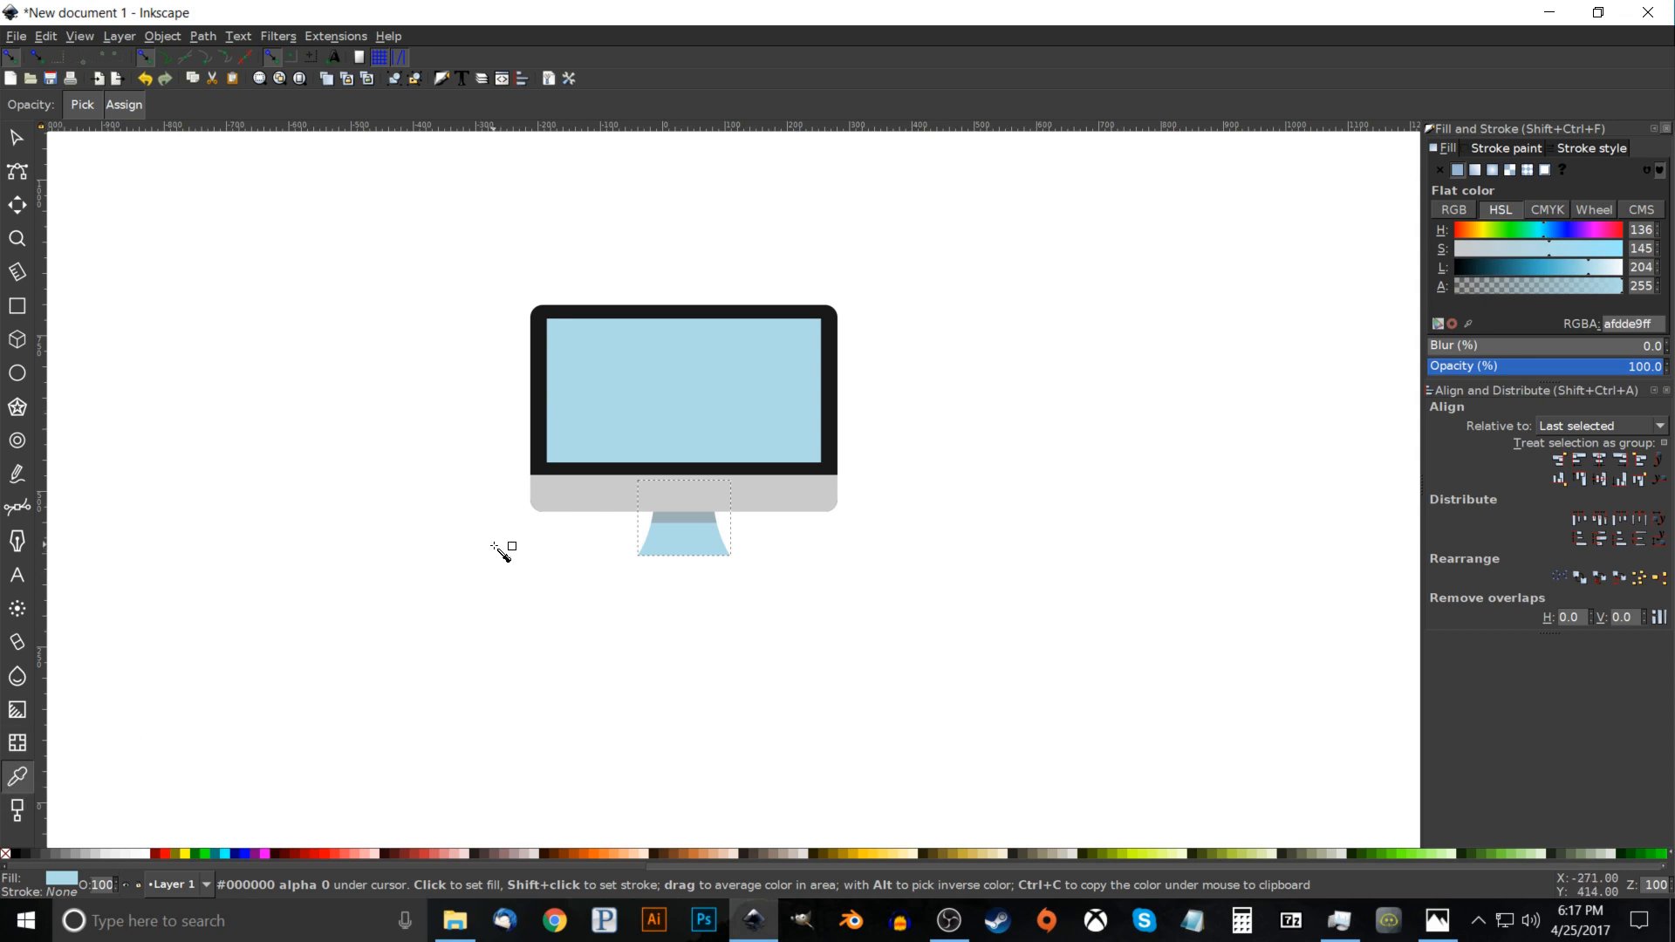
left_click_drag(781, 493, 789, 499)
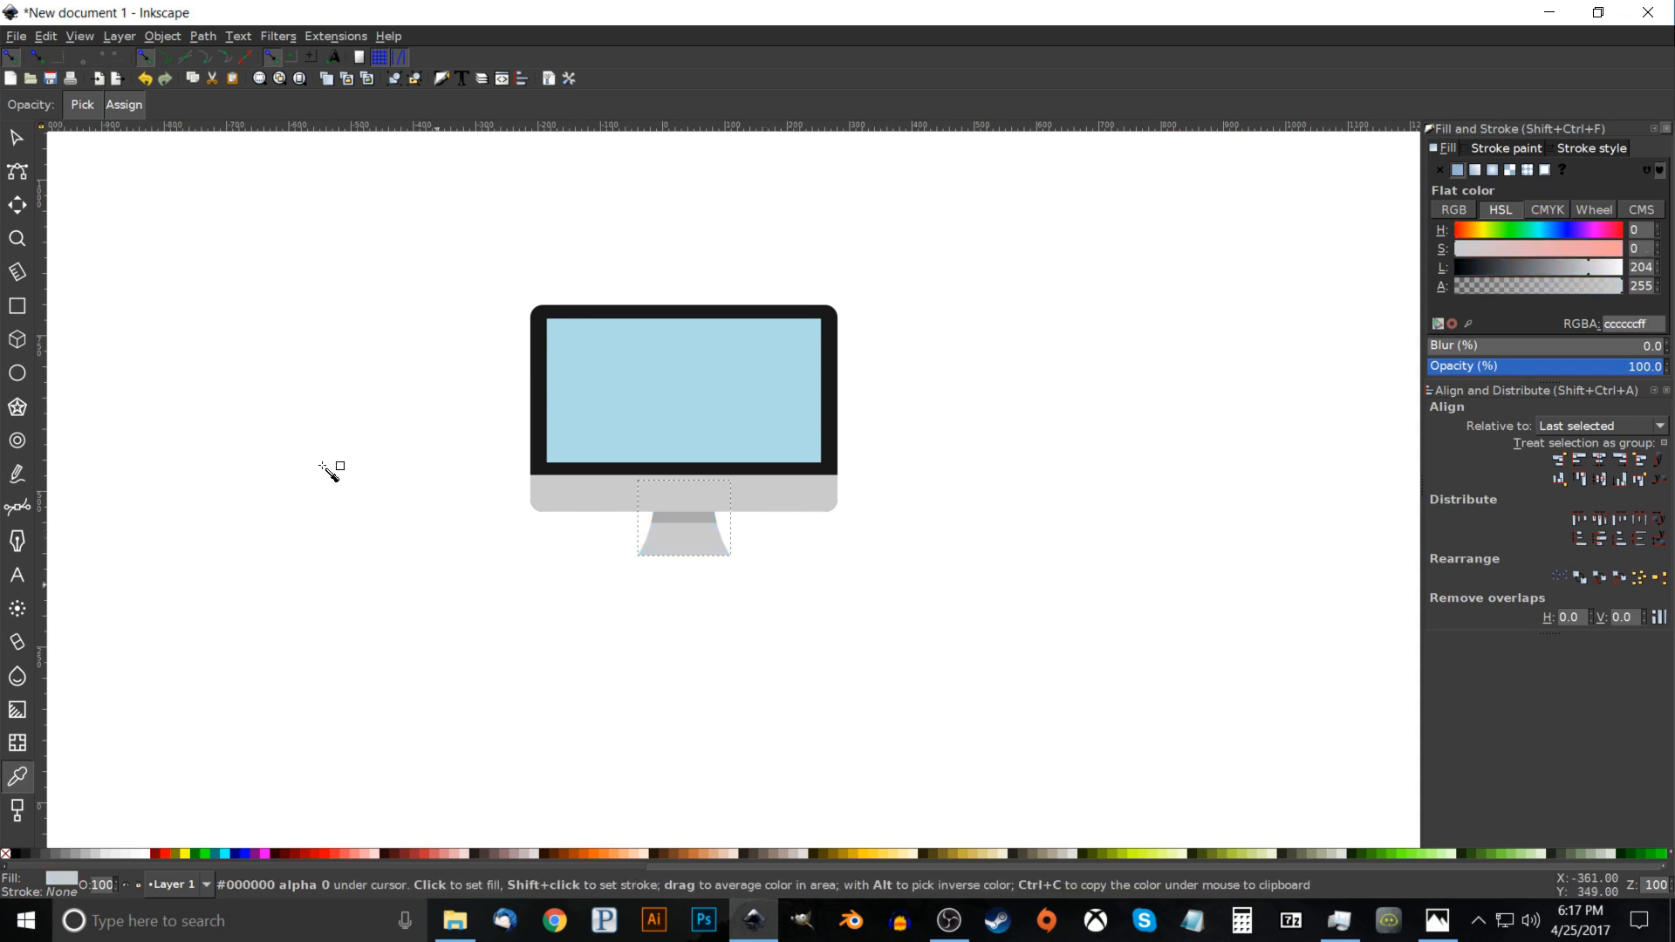
Draw a base rectangle about 224 × 21 px beneath the stand, round its ends fully (radius 10.5 px) and set its opacity to 100%.
left_click(24, 302)
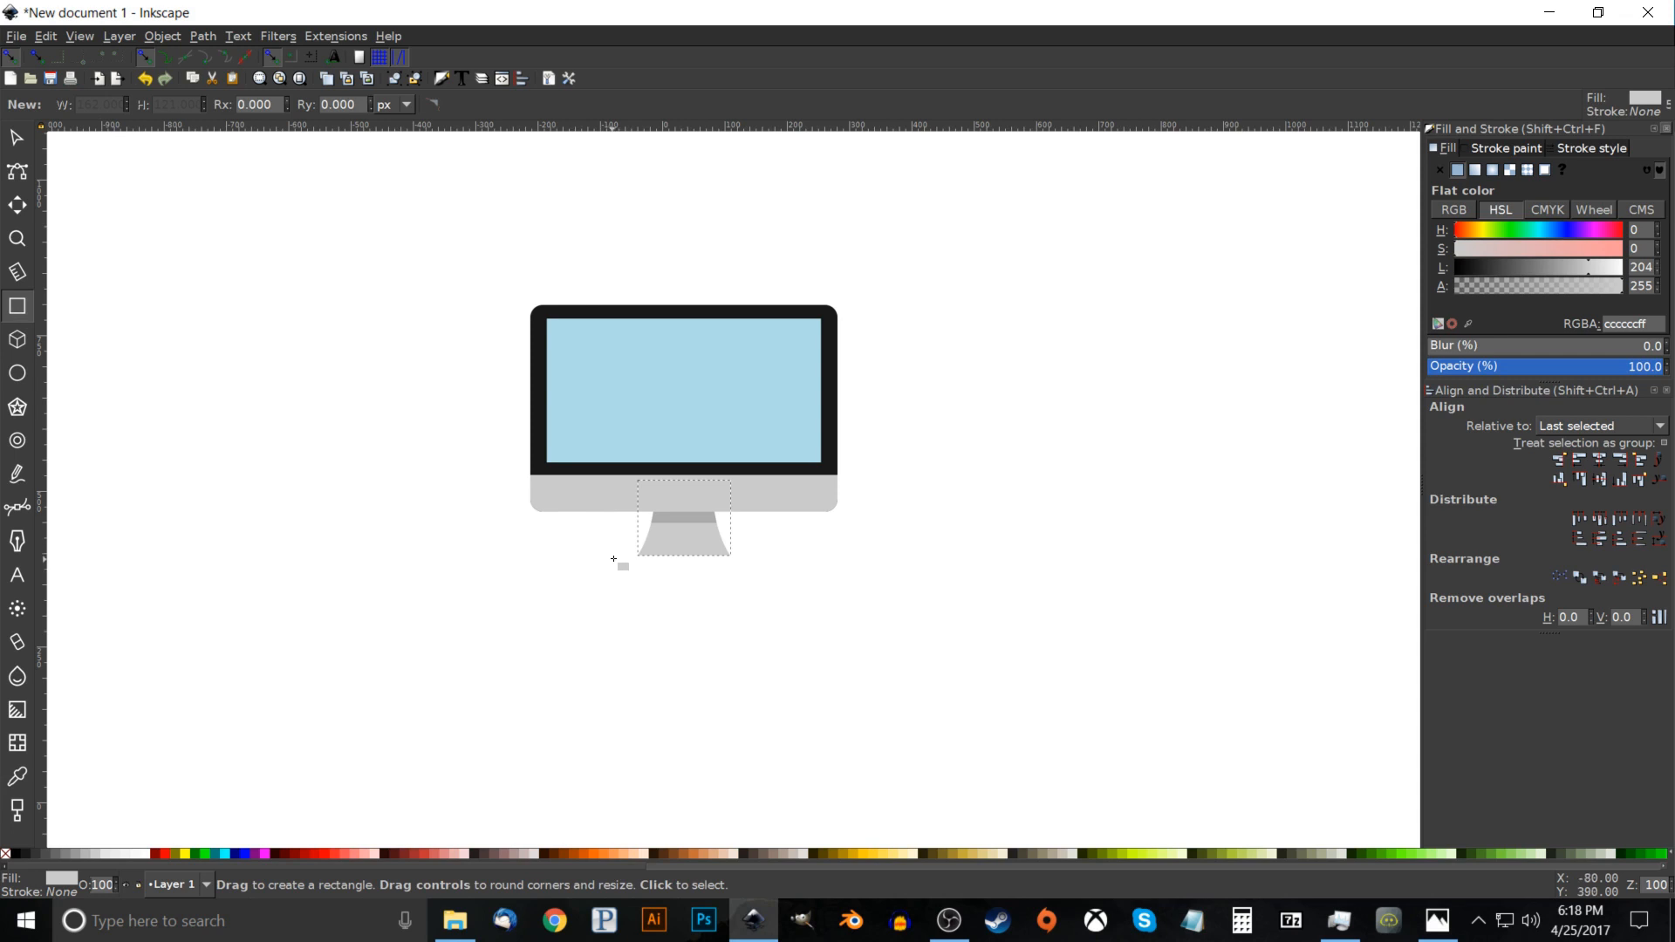
left_click_drag(624, 555, 764, 567)
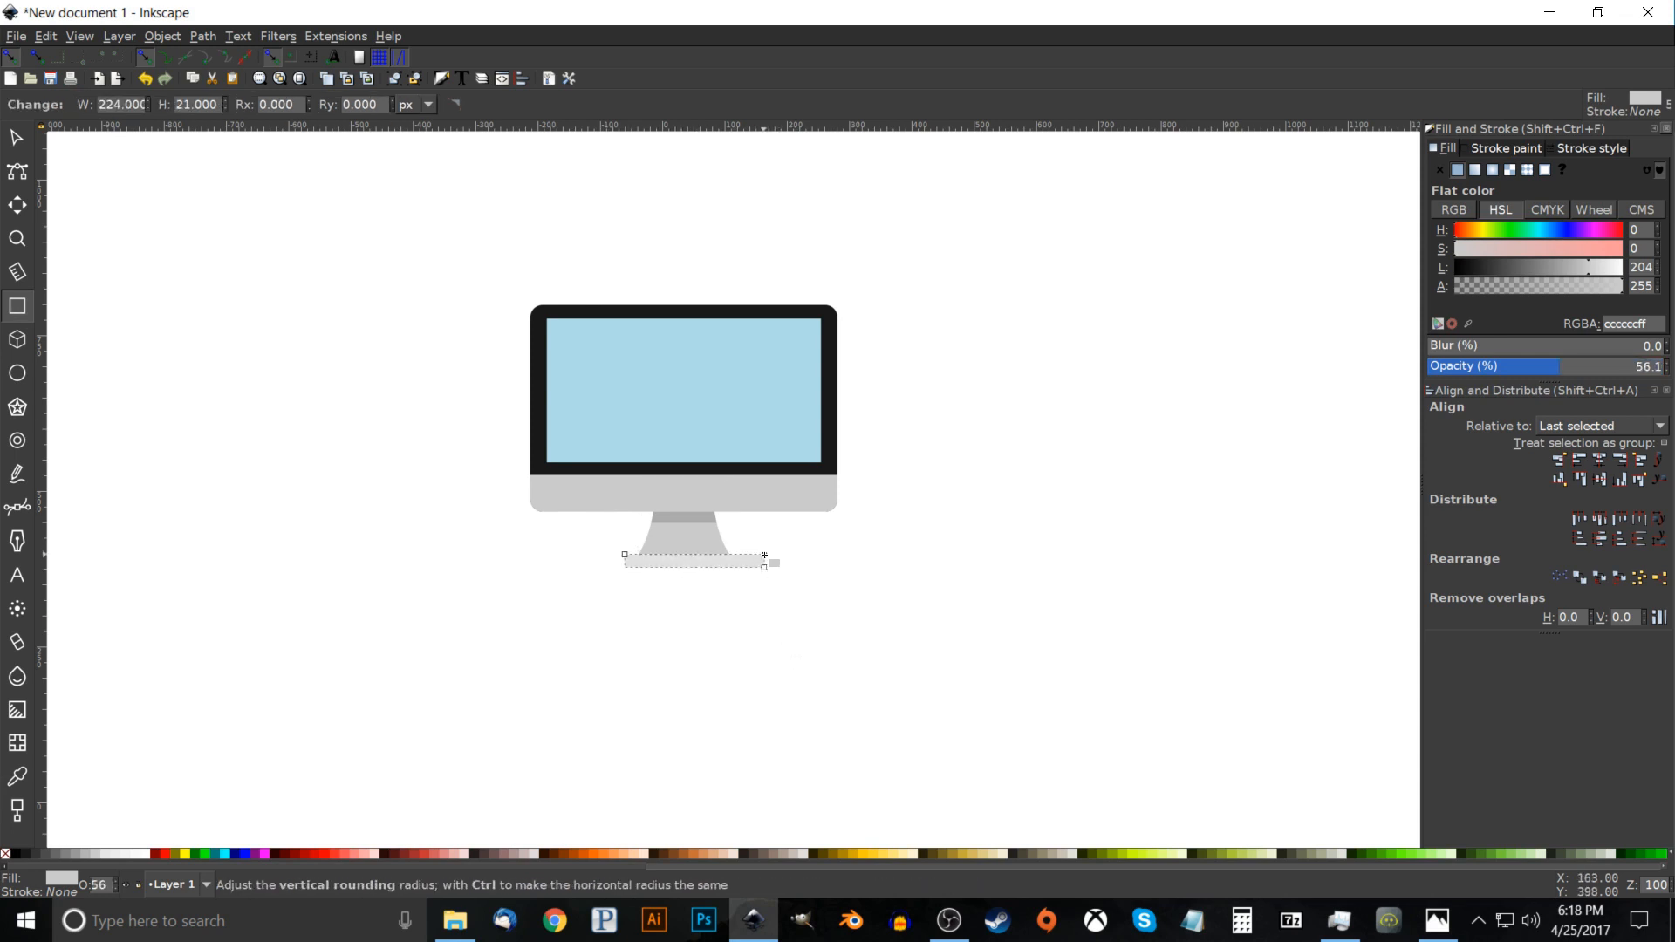
left_click_drag(766, 585, 765, 582)
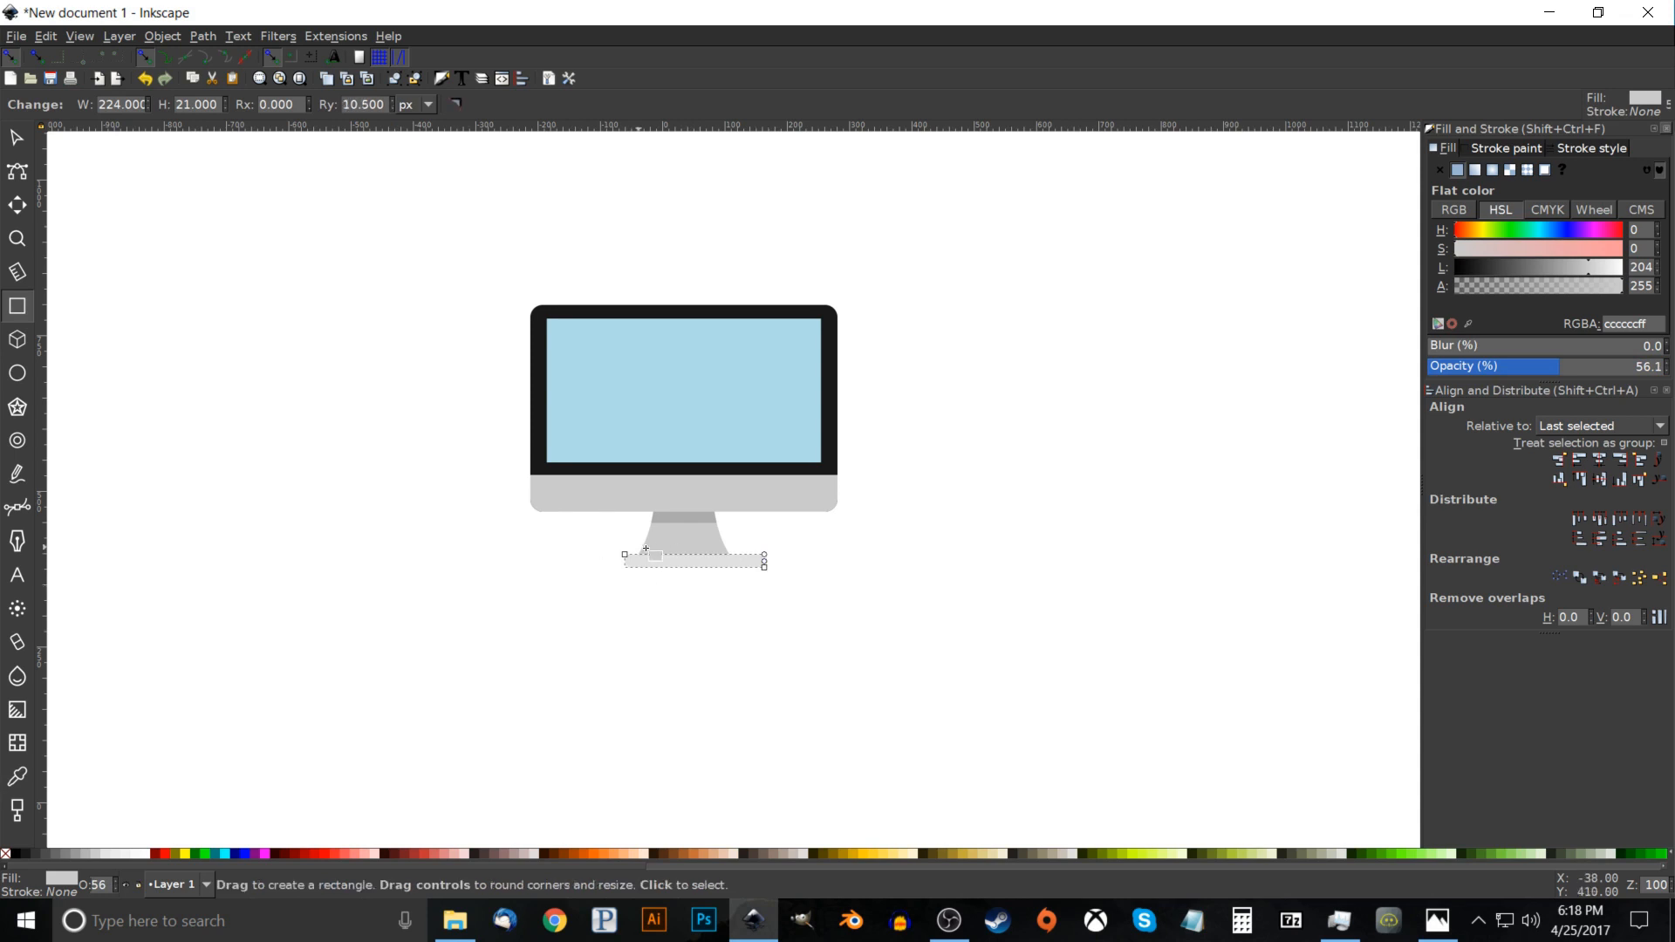
left_click(16, 140)
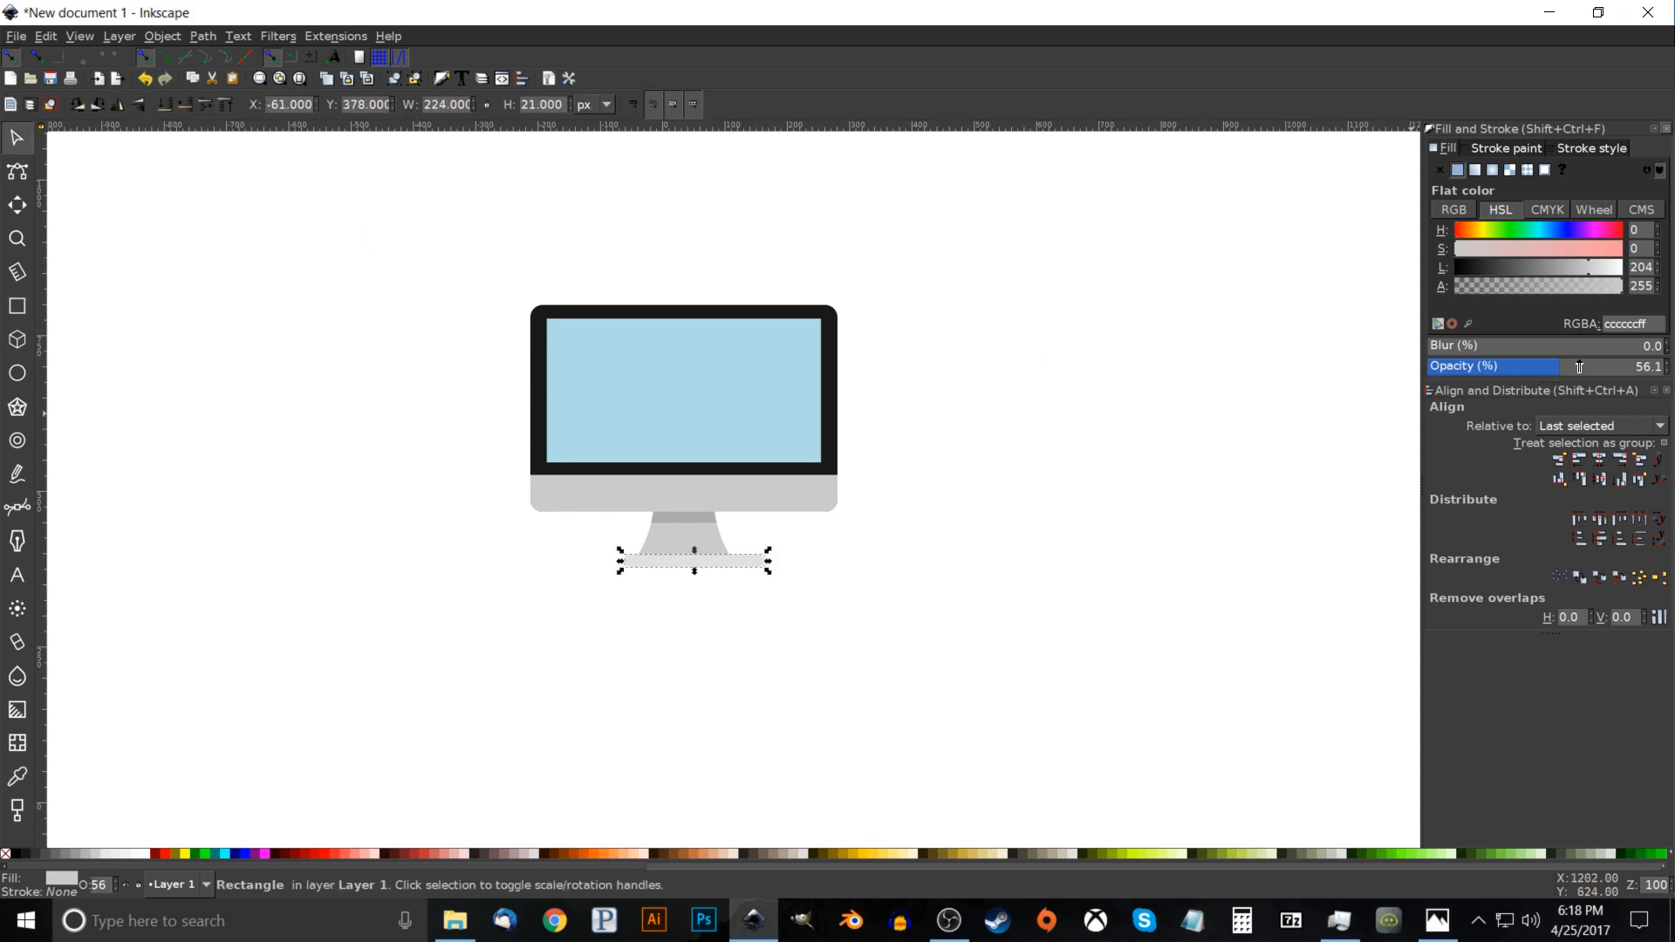
left_click_drag(1576, 372, 1662, 371)
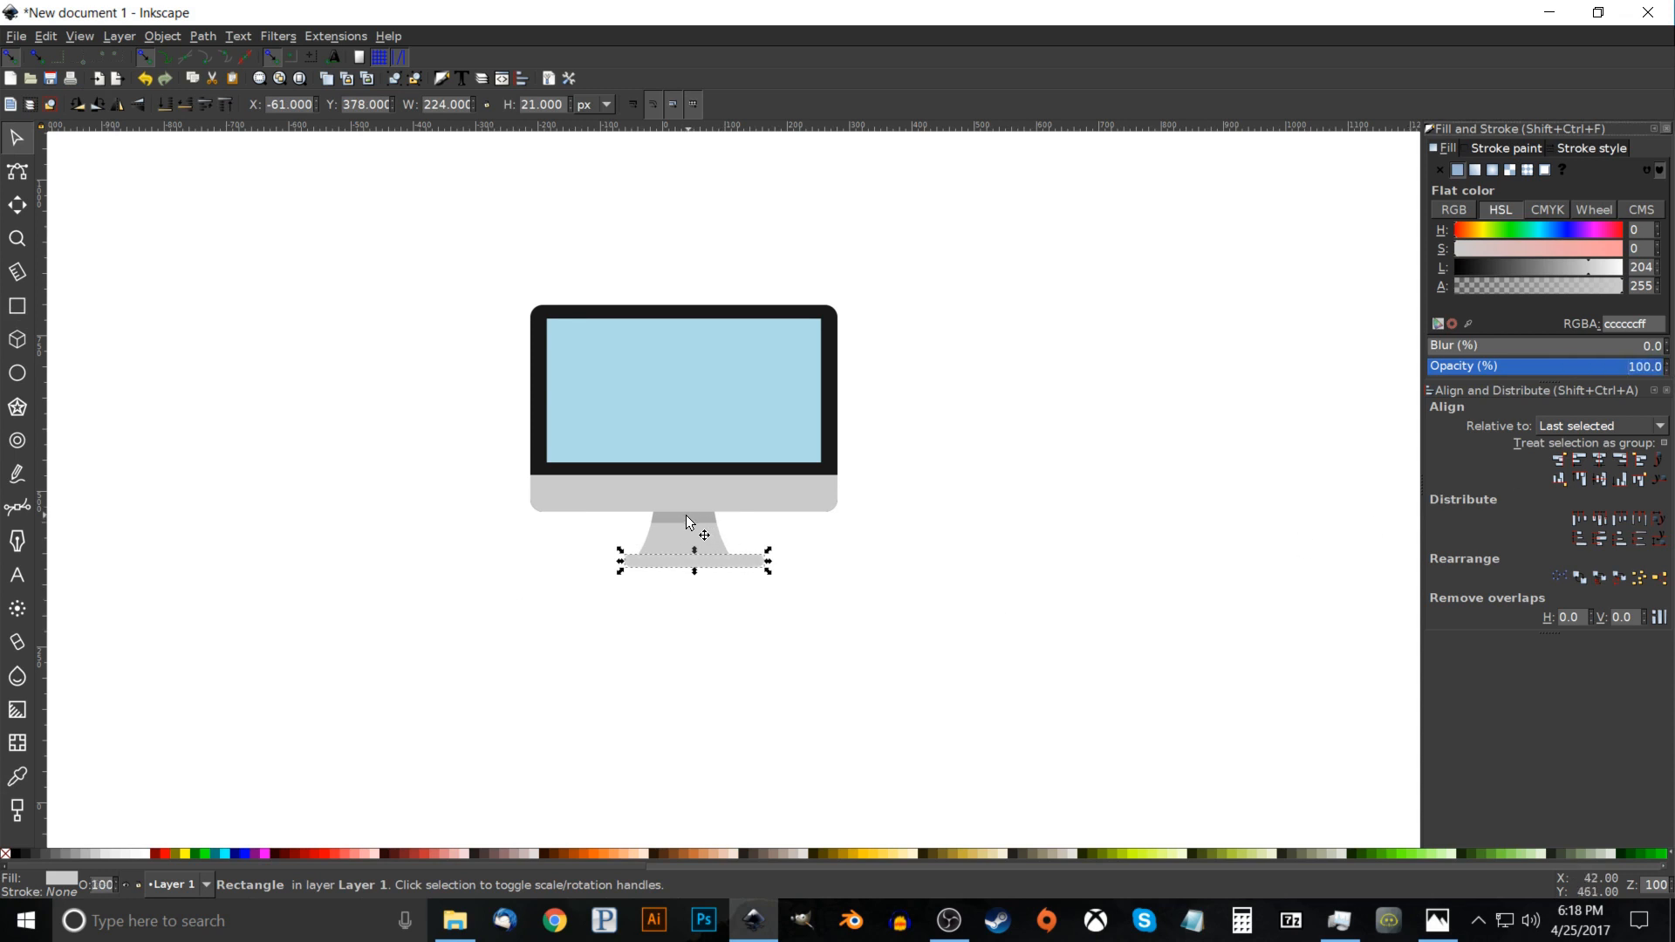
Fill the rounded base with the darker grey (ababab) sampled from the stand's shadow.
left_click(17, 776)
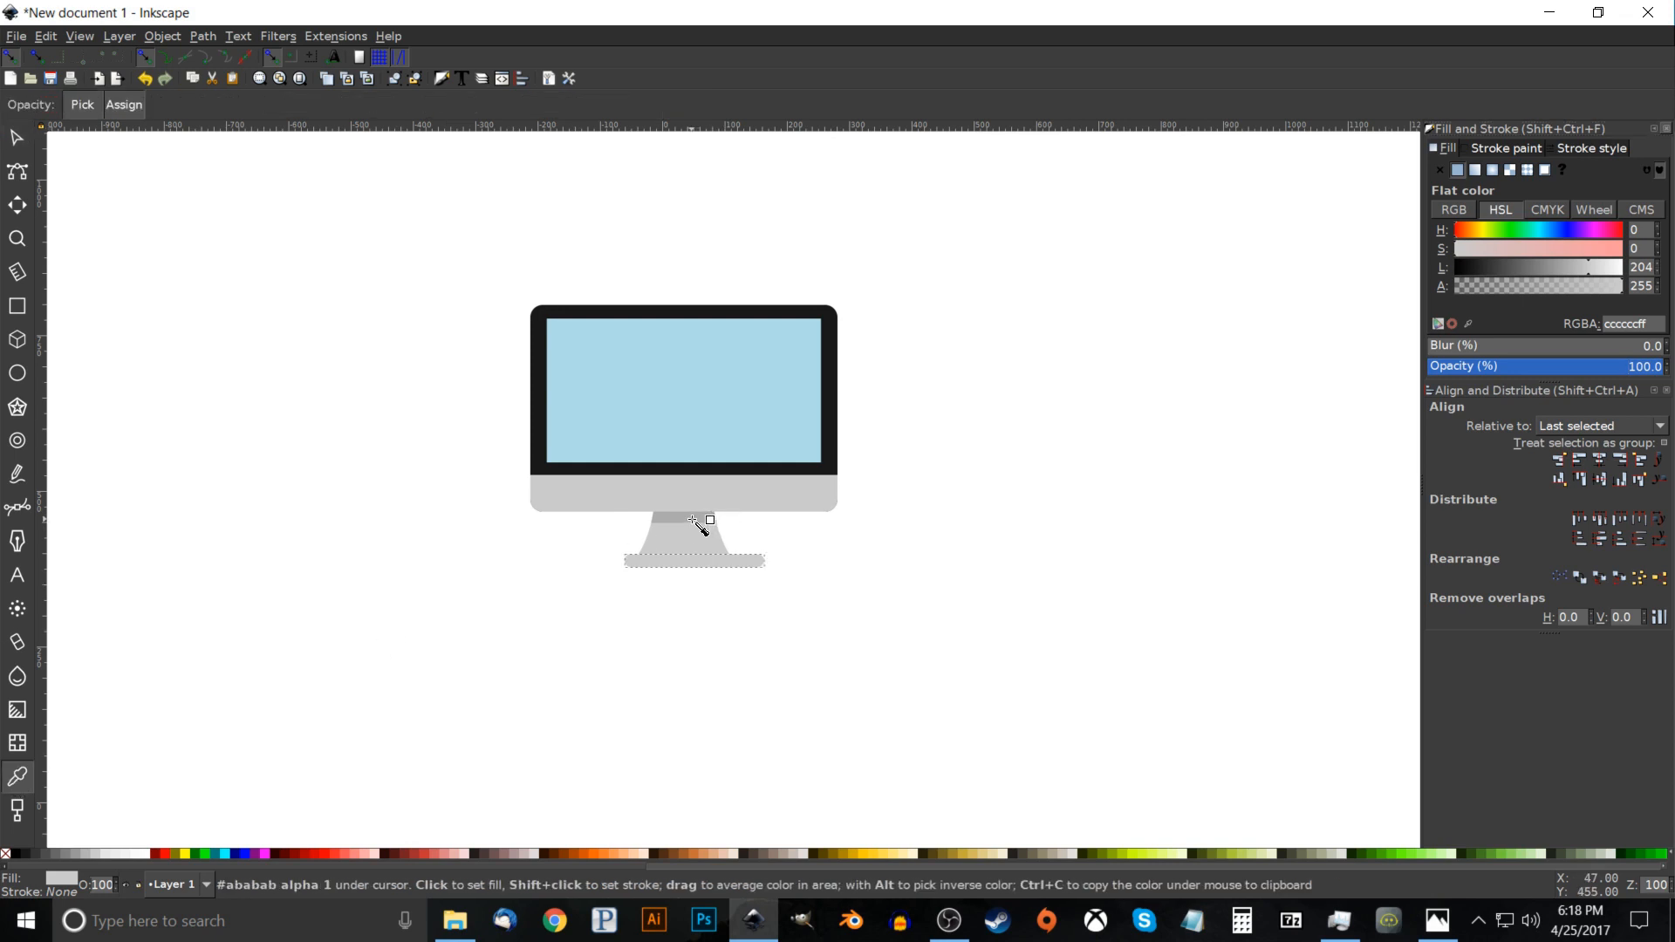
left_click(703, 527)
left_click(14, 133)
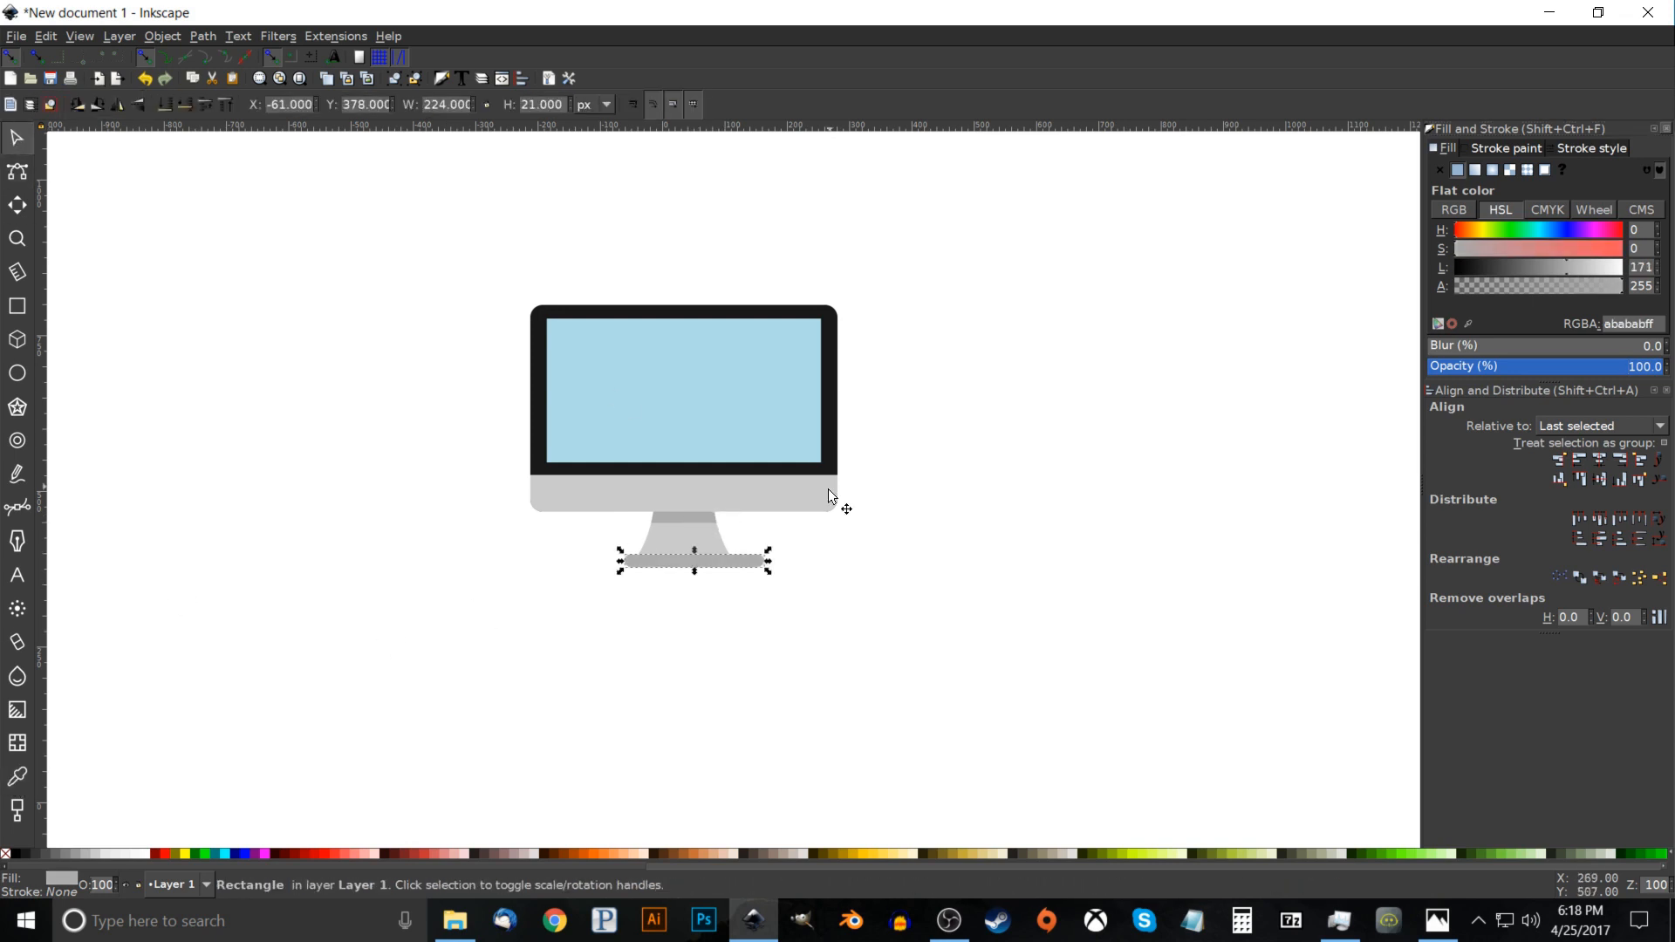
Move the base up slightly to overlap the stand's lower edge and centre it horizontally on the monitor's chin.
left_click_drag(733, 565, 718, 561)
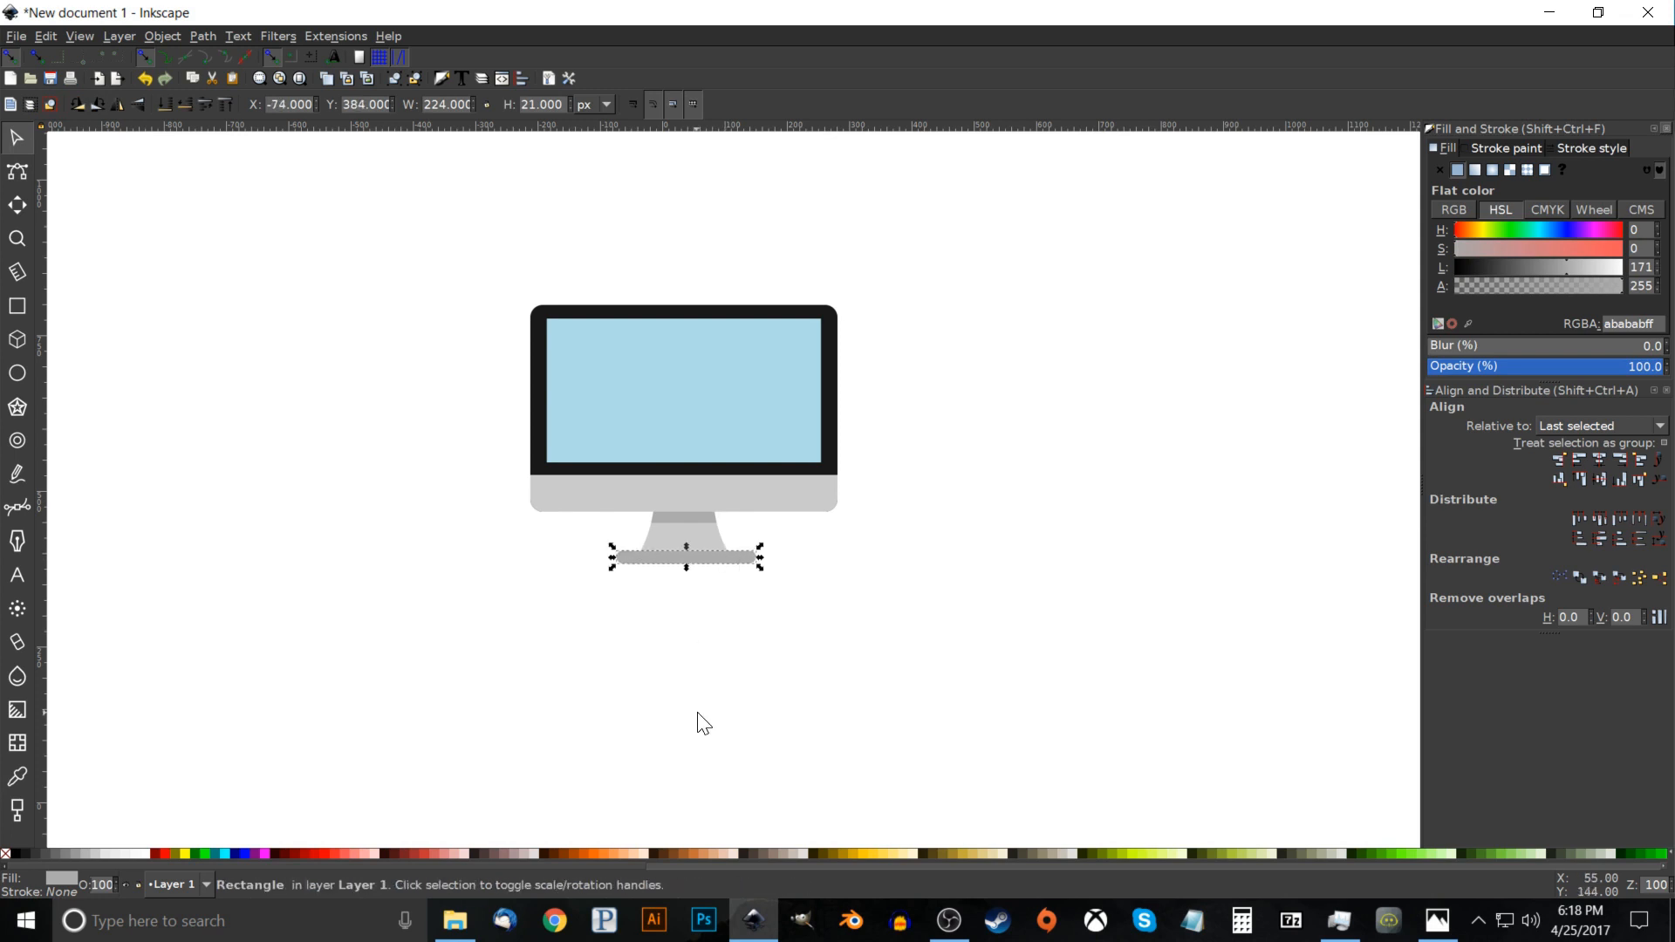
left_click(779, 491, "shift")
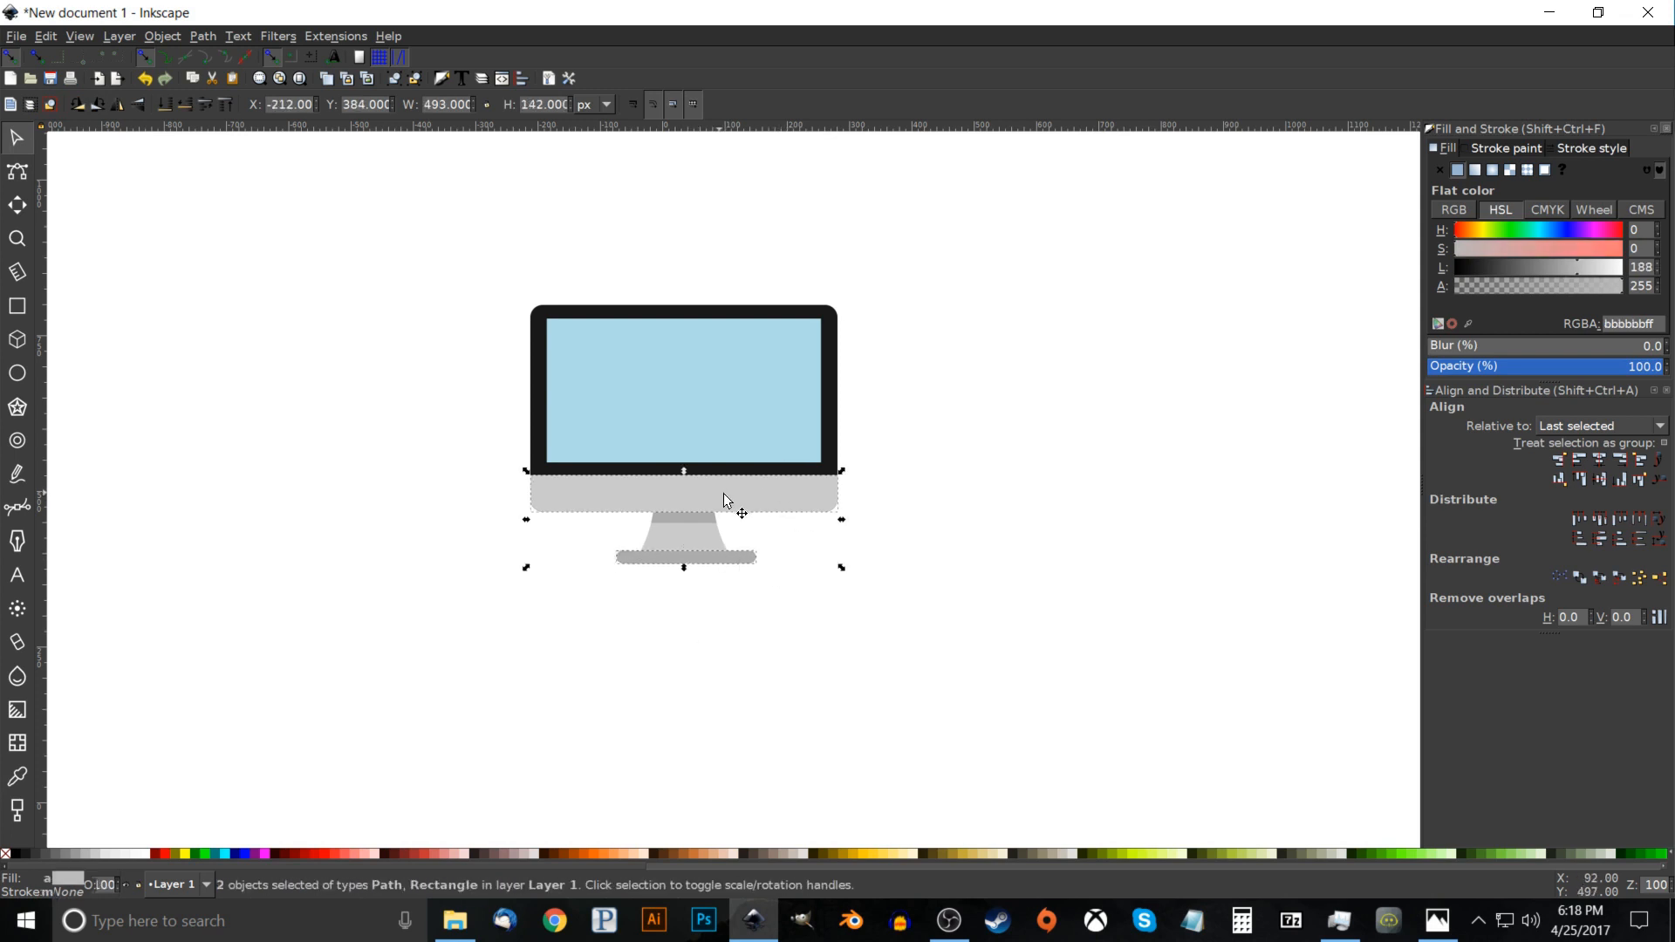
left_click(1598, 461)
left_click_drag(900, 423, 859, 550)
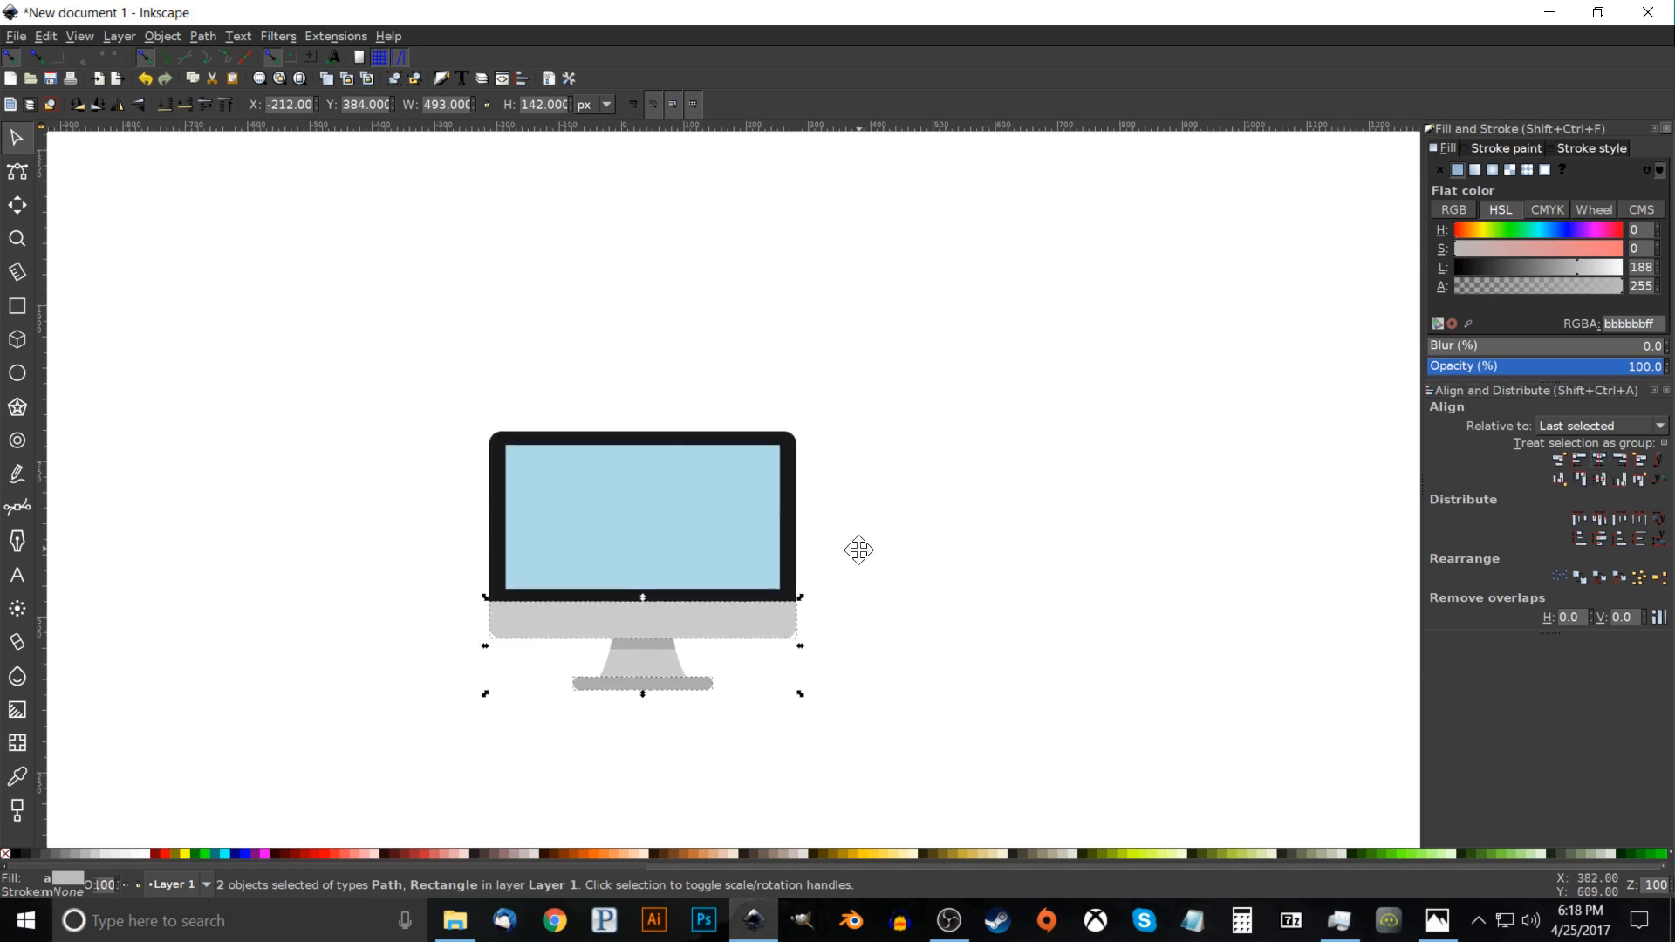
left_click(1070, 561)
left_click_drag(1043, 646, 984, 523)
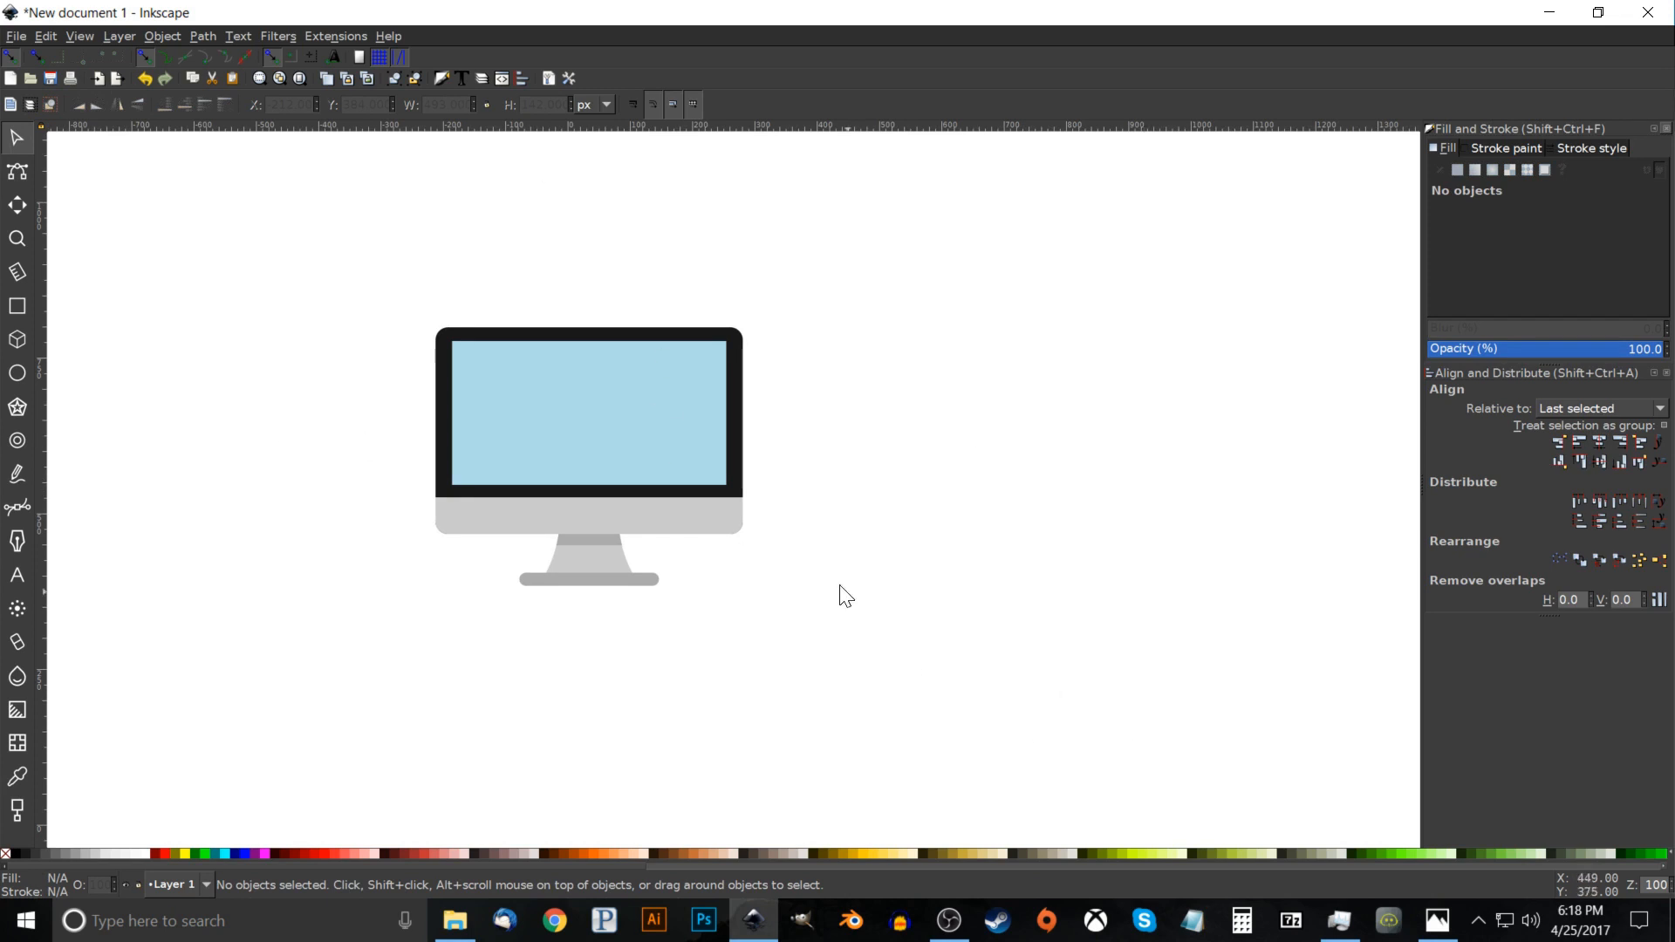
Scale the whole monitor down proportionally and move it to the left side of the canvas, clear of the drawing area.
left_click_drag(1183, 706, 92, 197)
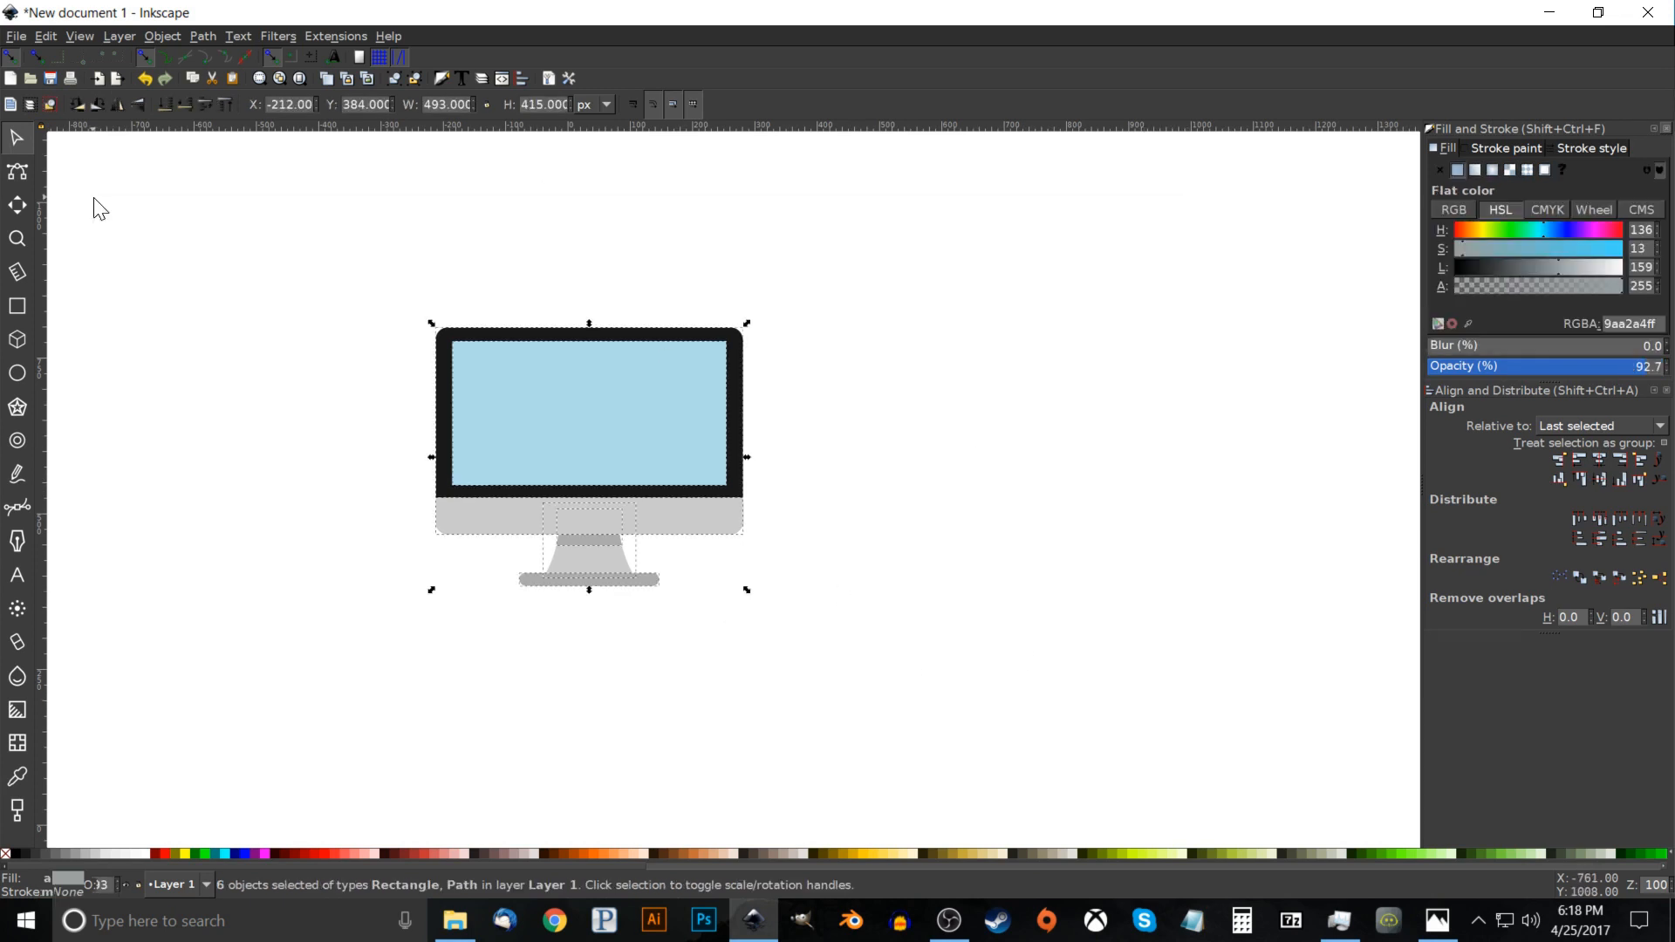
left_click_drag(747, 590, 692, 584)
left_click_drag(587, 455, 307, 401)
left_click(899, 616)
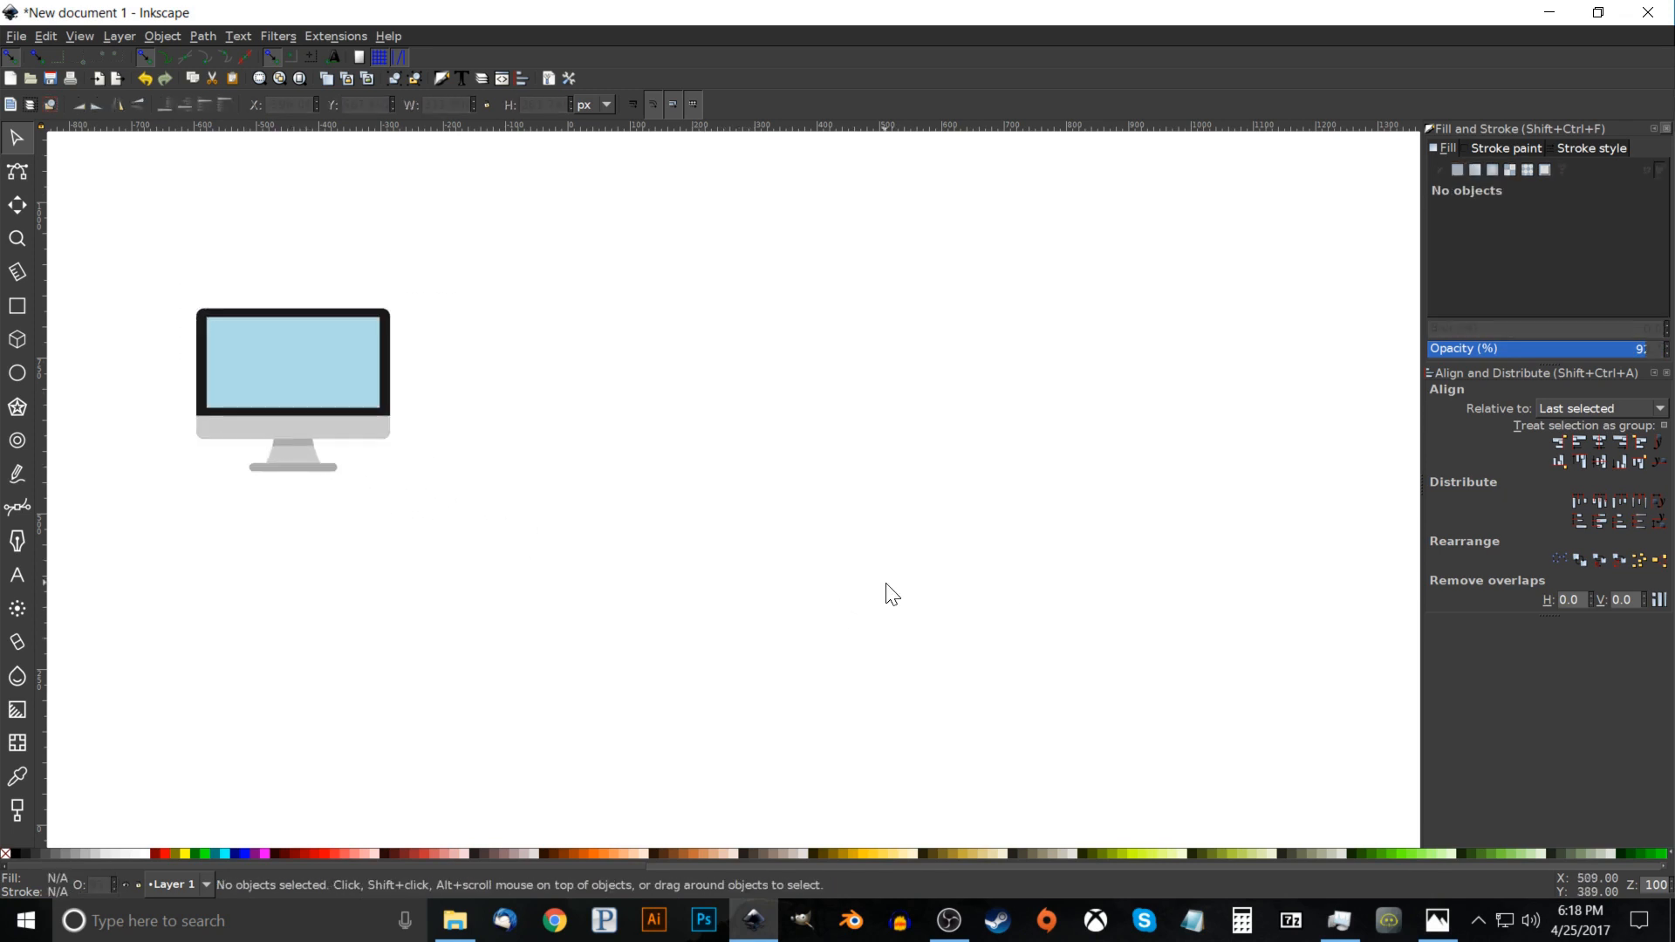
Check the hand in the reference thumbnail, then draw a fully rounded vertical bar about 100 × 490 px, filled black at 54.2% opacity.
left_click(1430, 934)
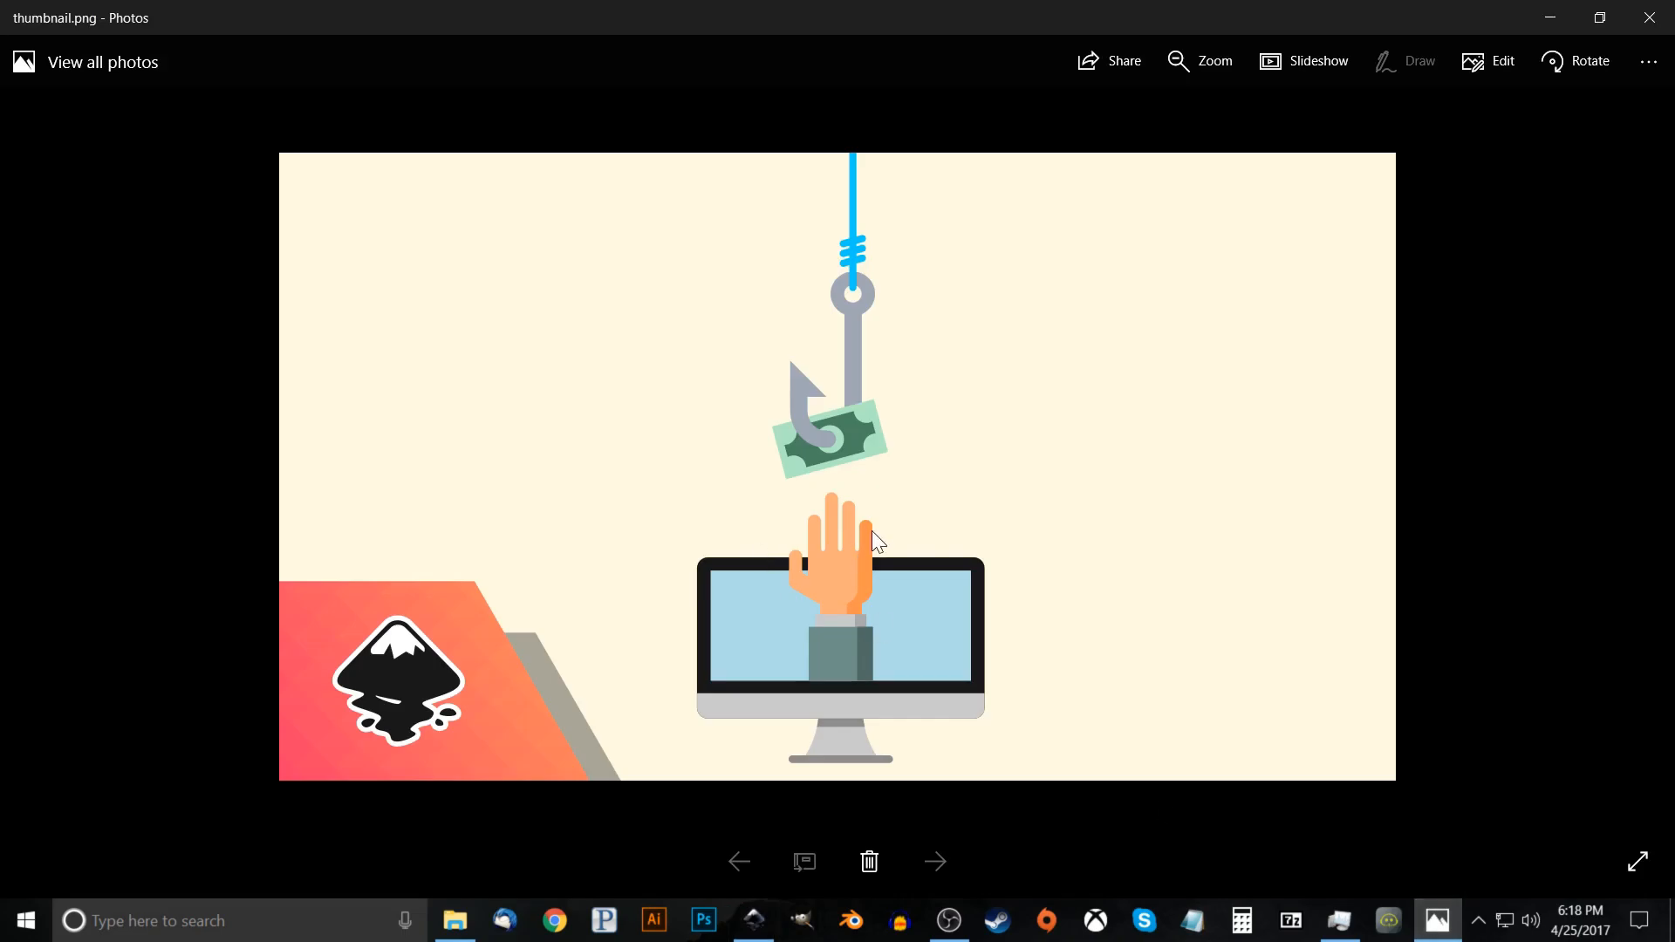
left_click(754, 921)
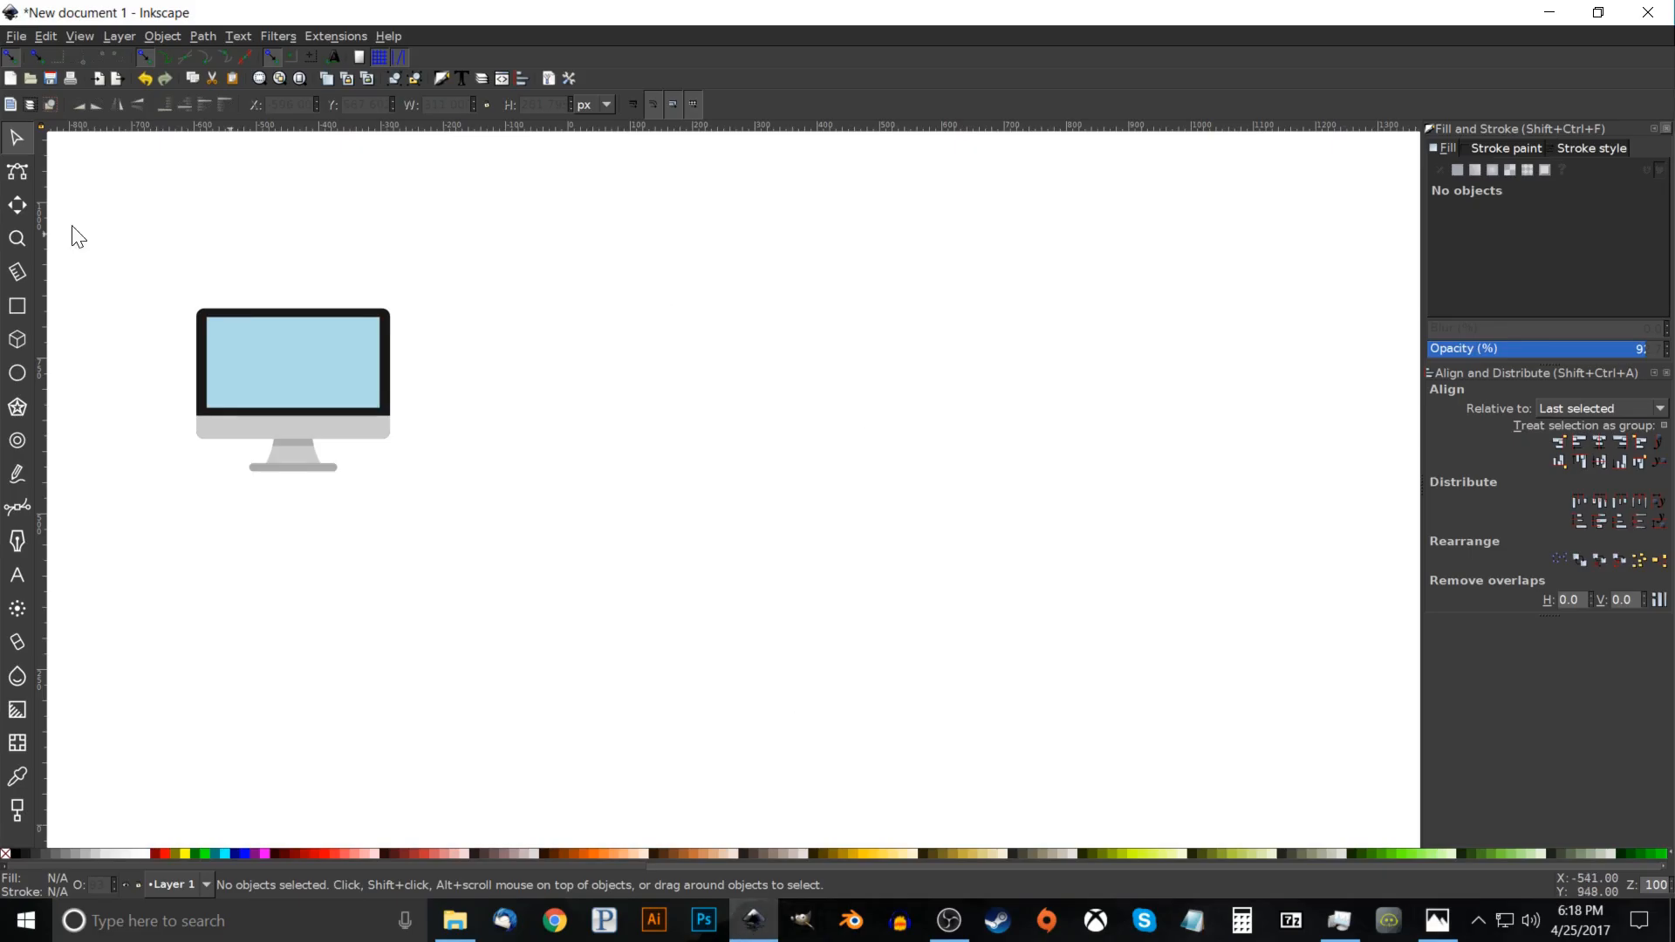
left_click(14, 302)
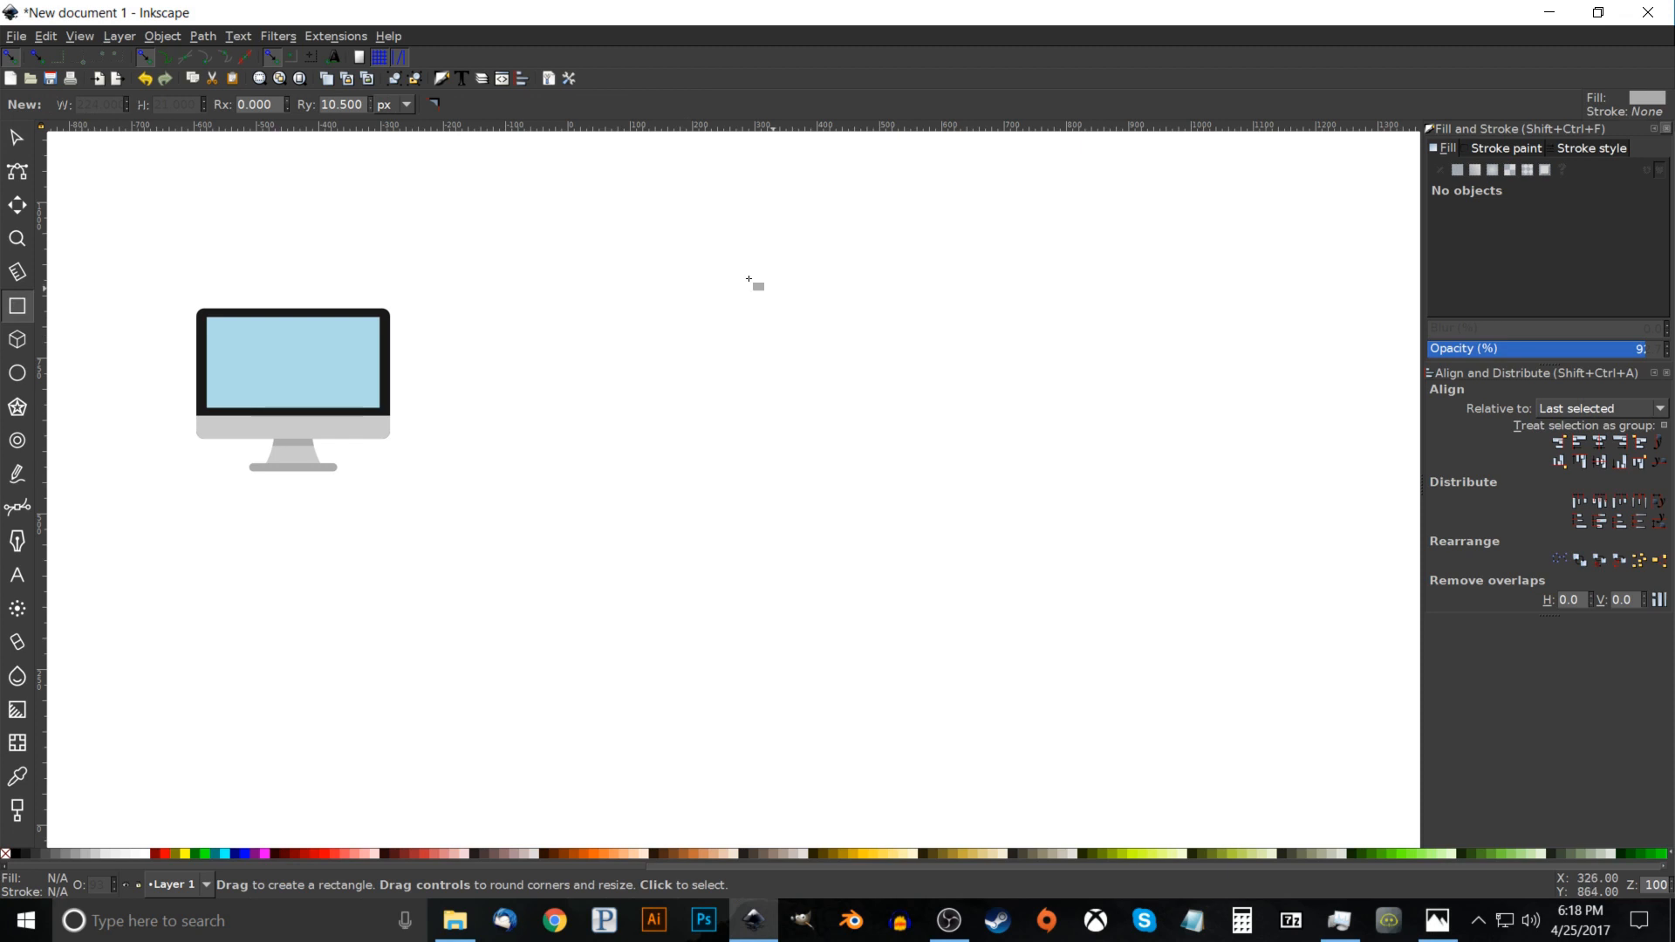
left_click_drag(678, 253, 739, 558)
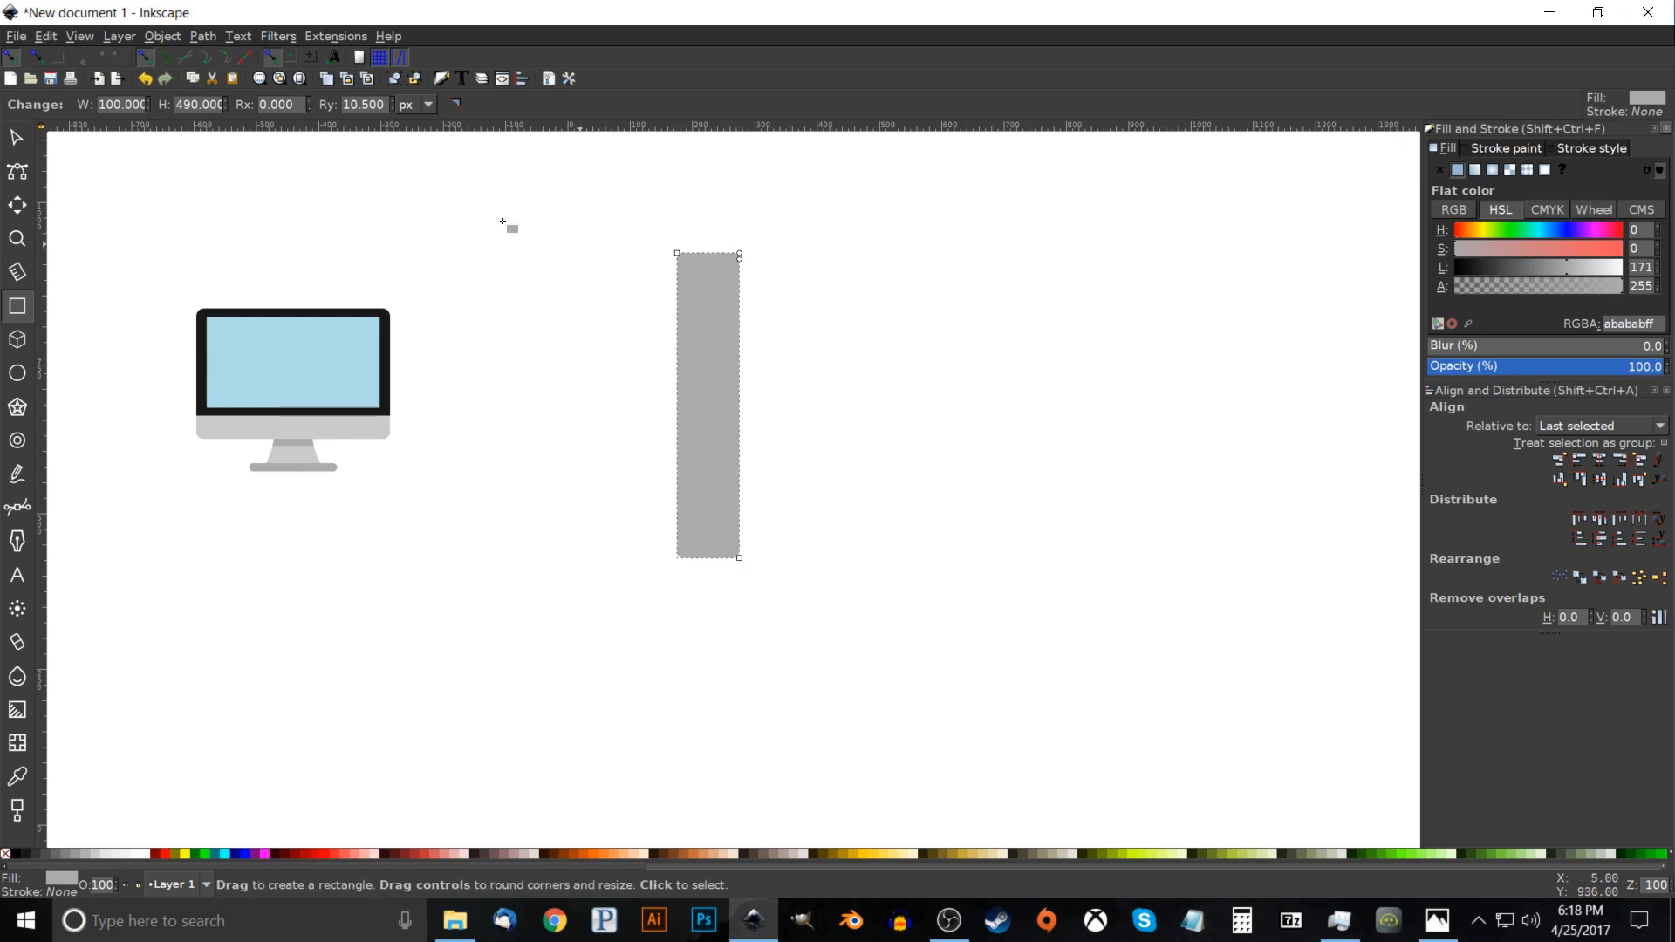
left_click(457, 105)
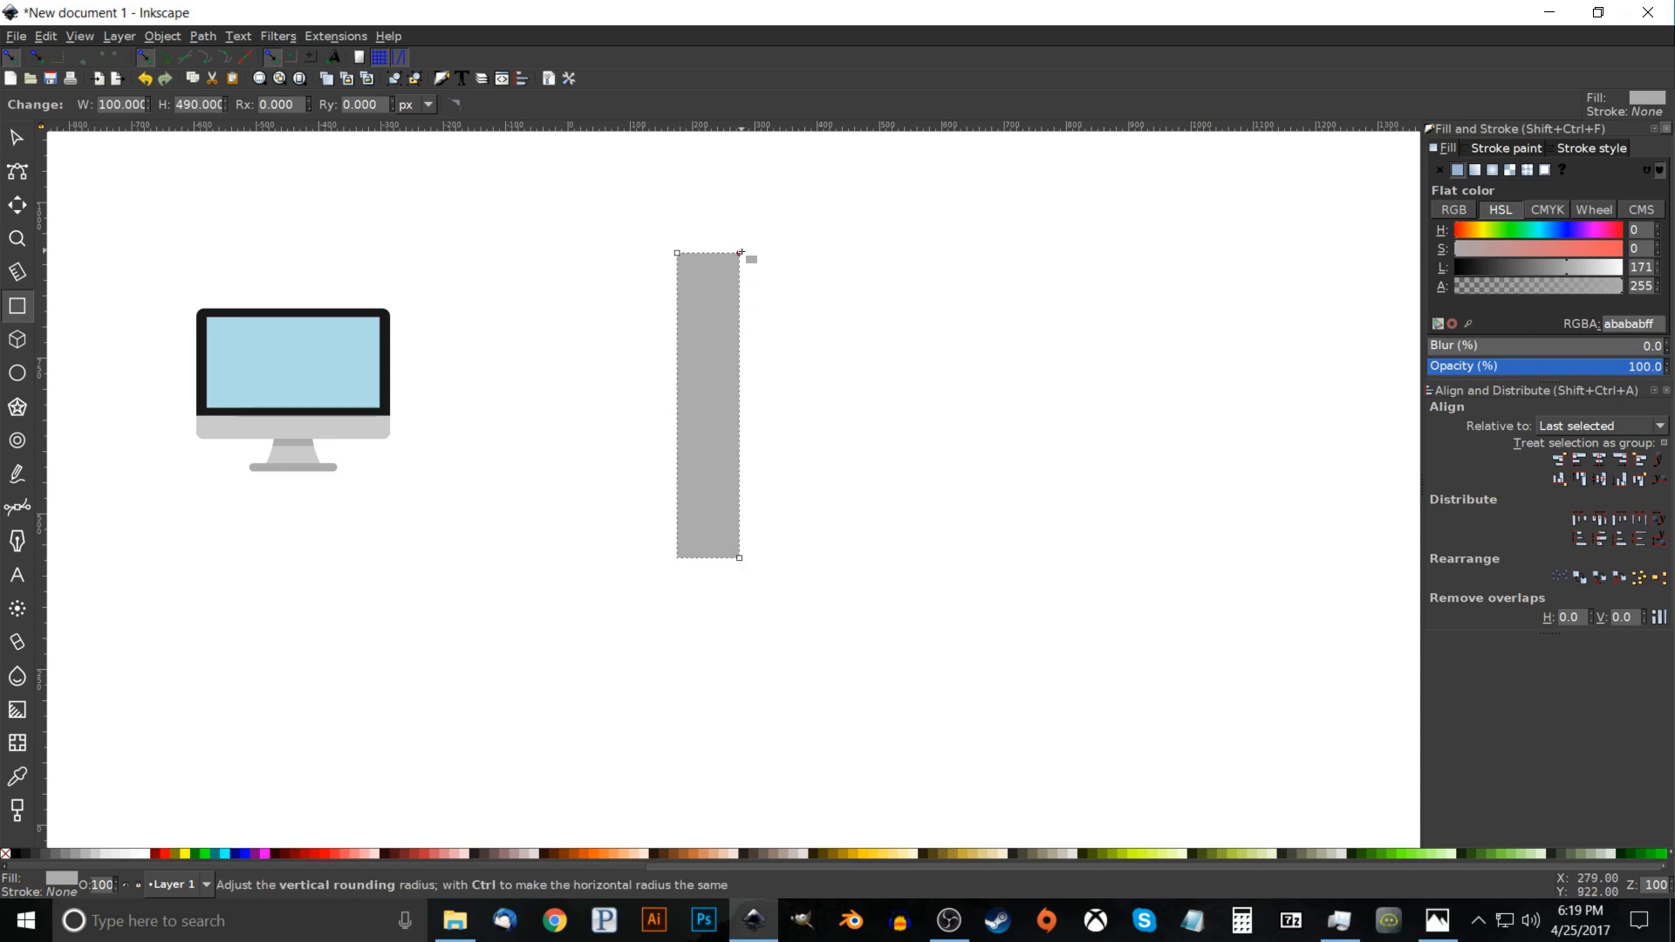
left_click_drag(740, 253, 738, 279)
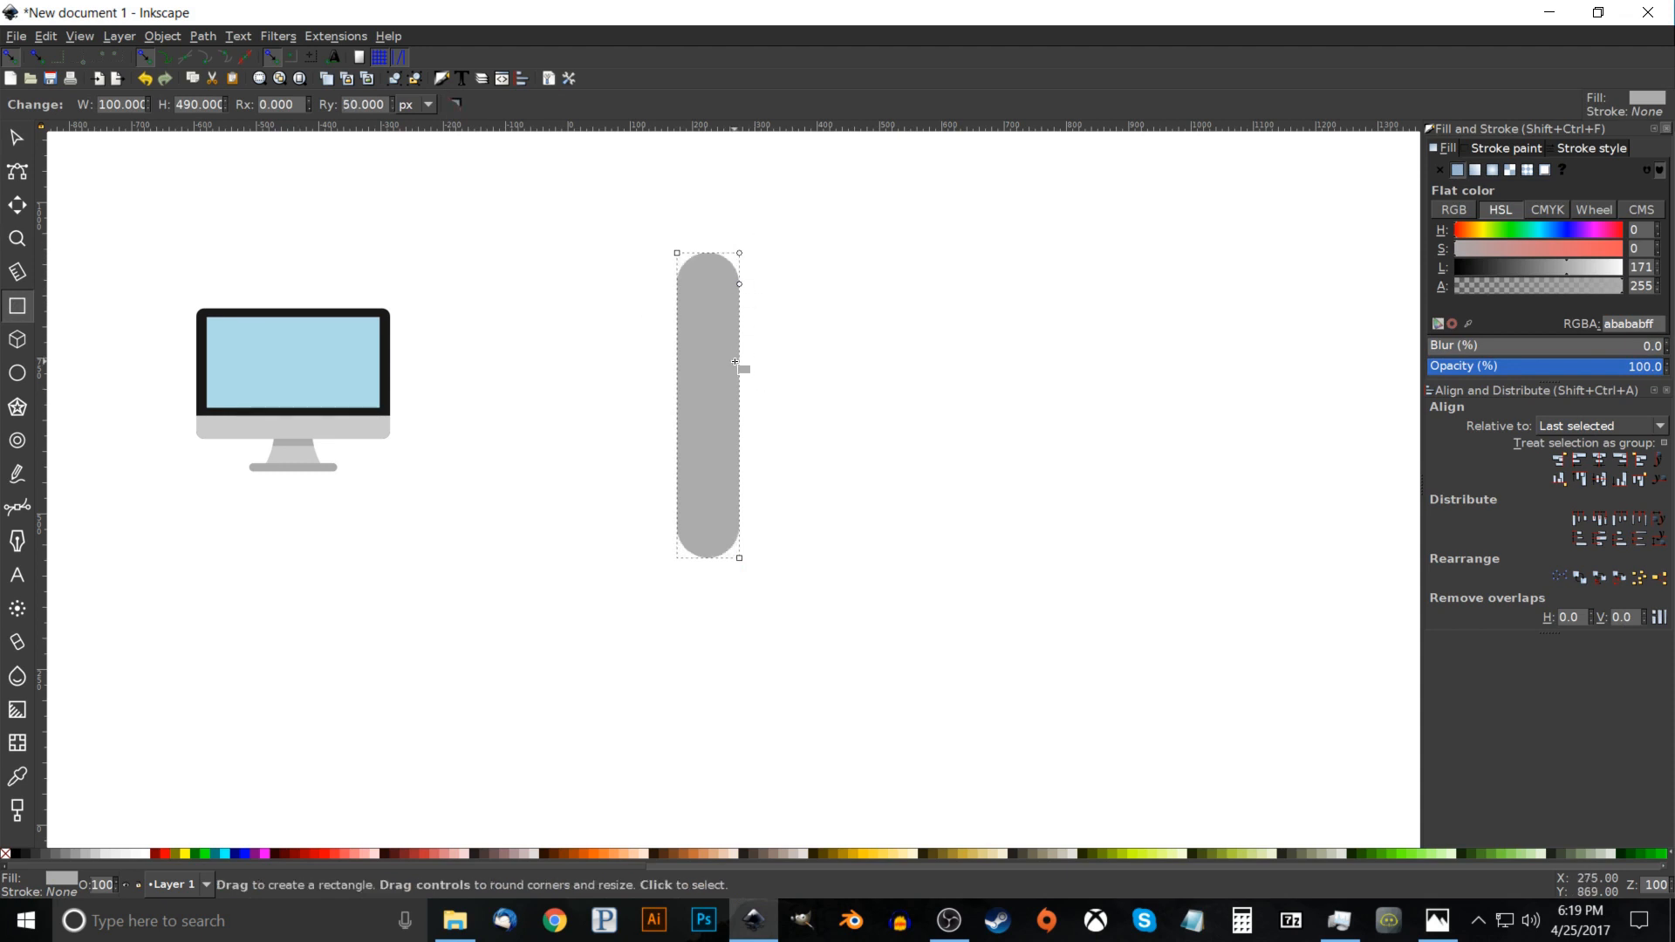
left_click(16, 855)
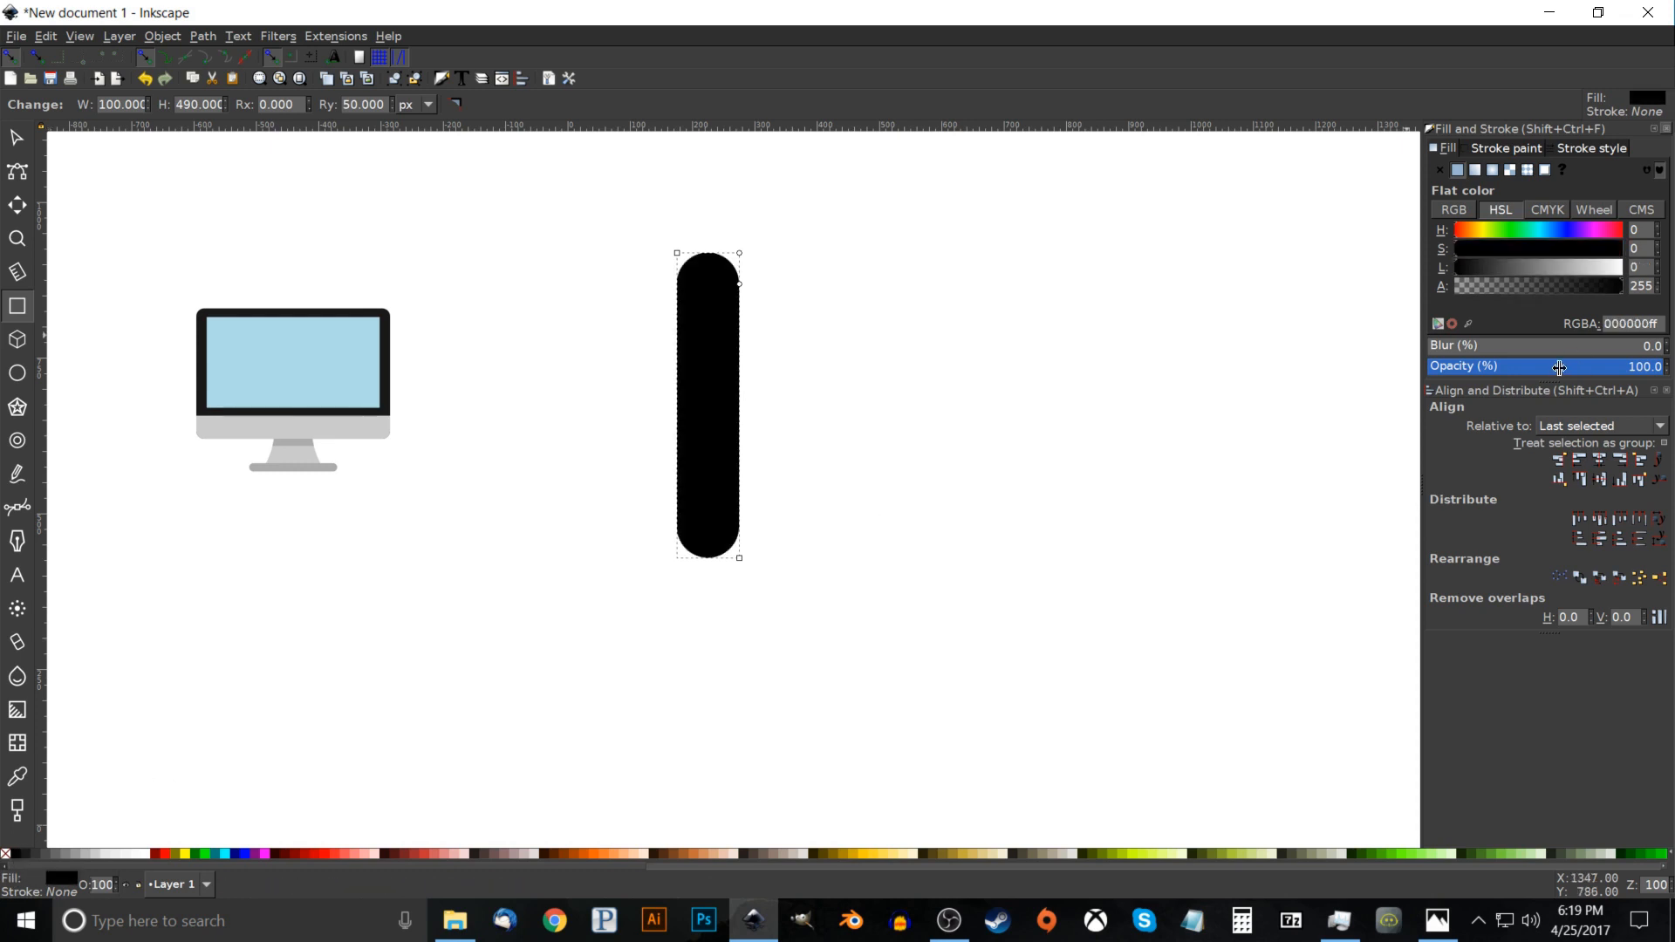
left_click(1556, 373)
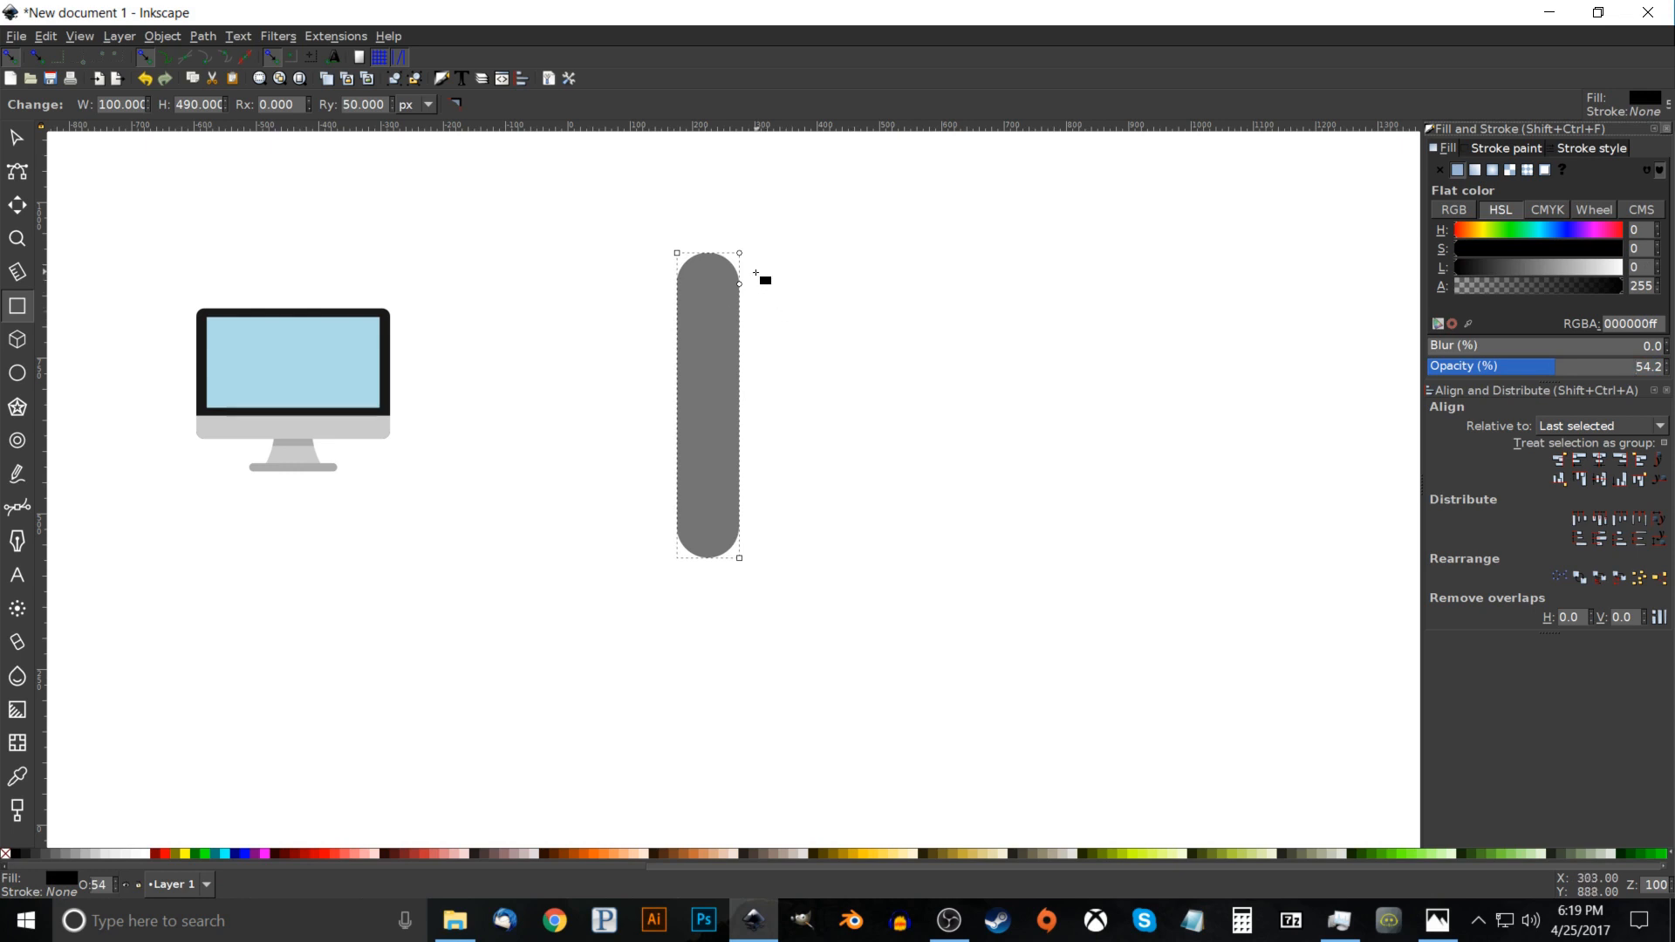
Draw a narrow red (ff0000) rounded spacer bar about 35 × 415 px beside the grey bar and convert both bars to paths.
mouse_move(758, 268)
left_mouse_down()
mouse_move(782, 345)
mouse_move(779, 524)
left_mouse_up()
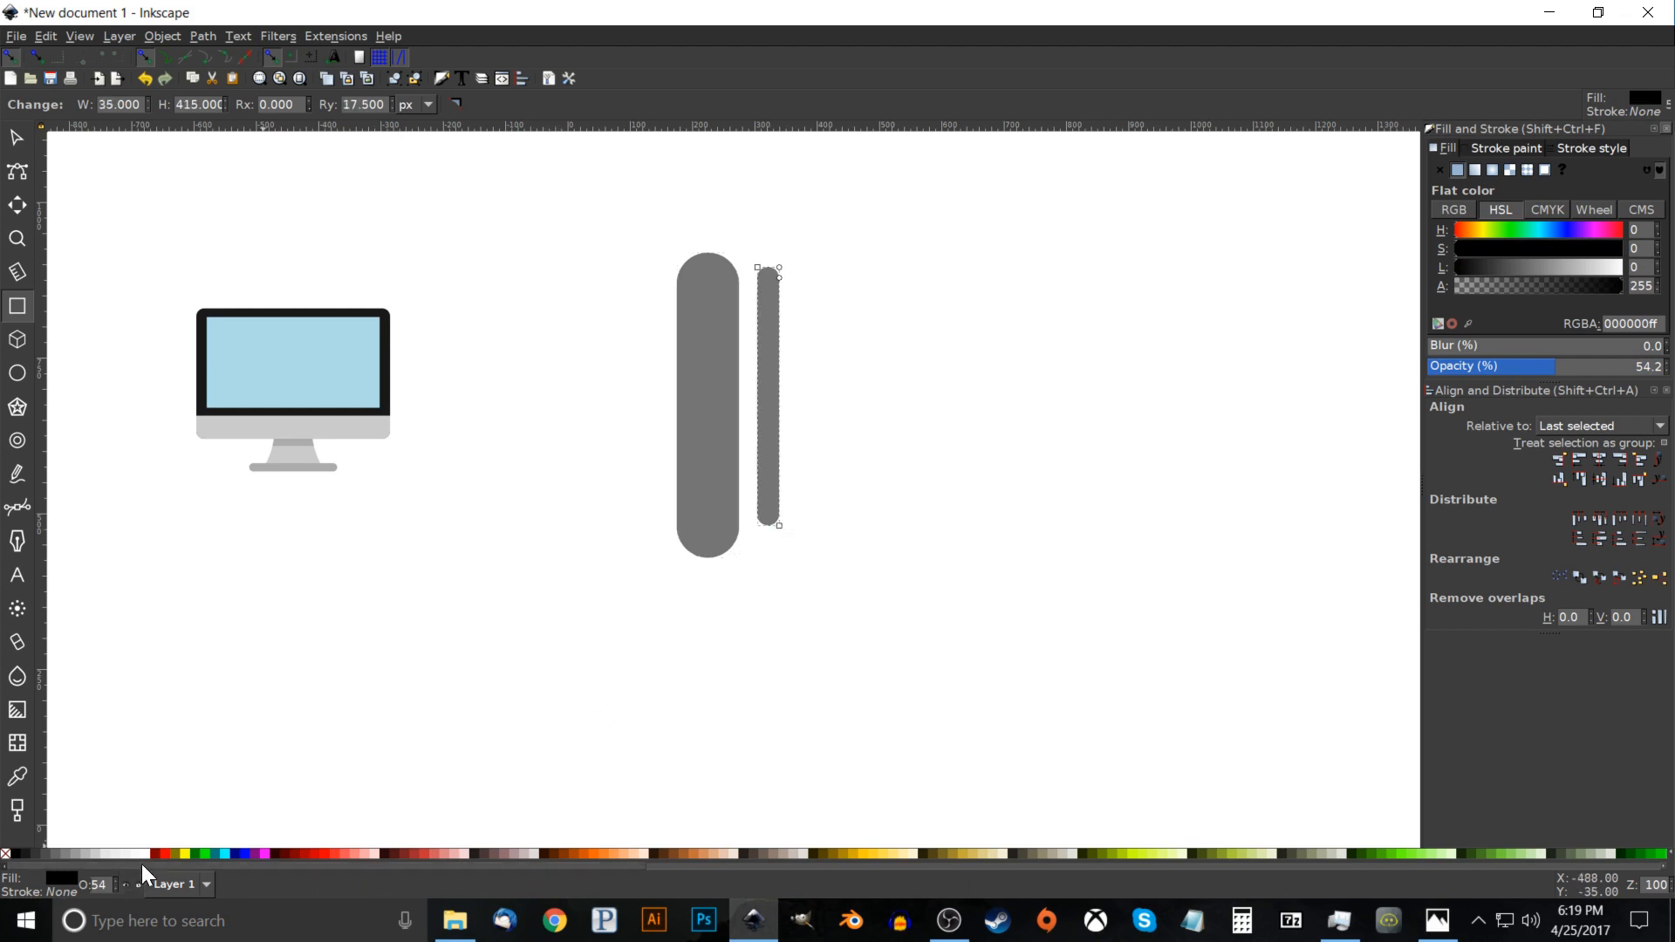
left_click(168, 852)
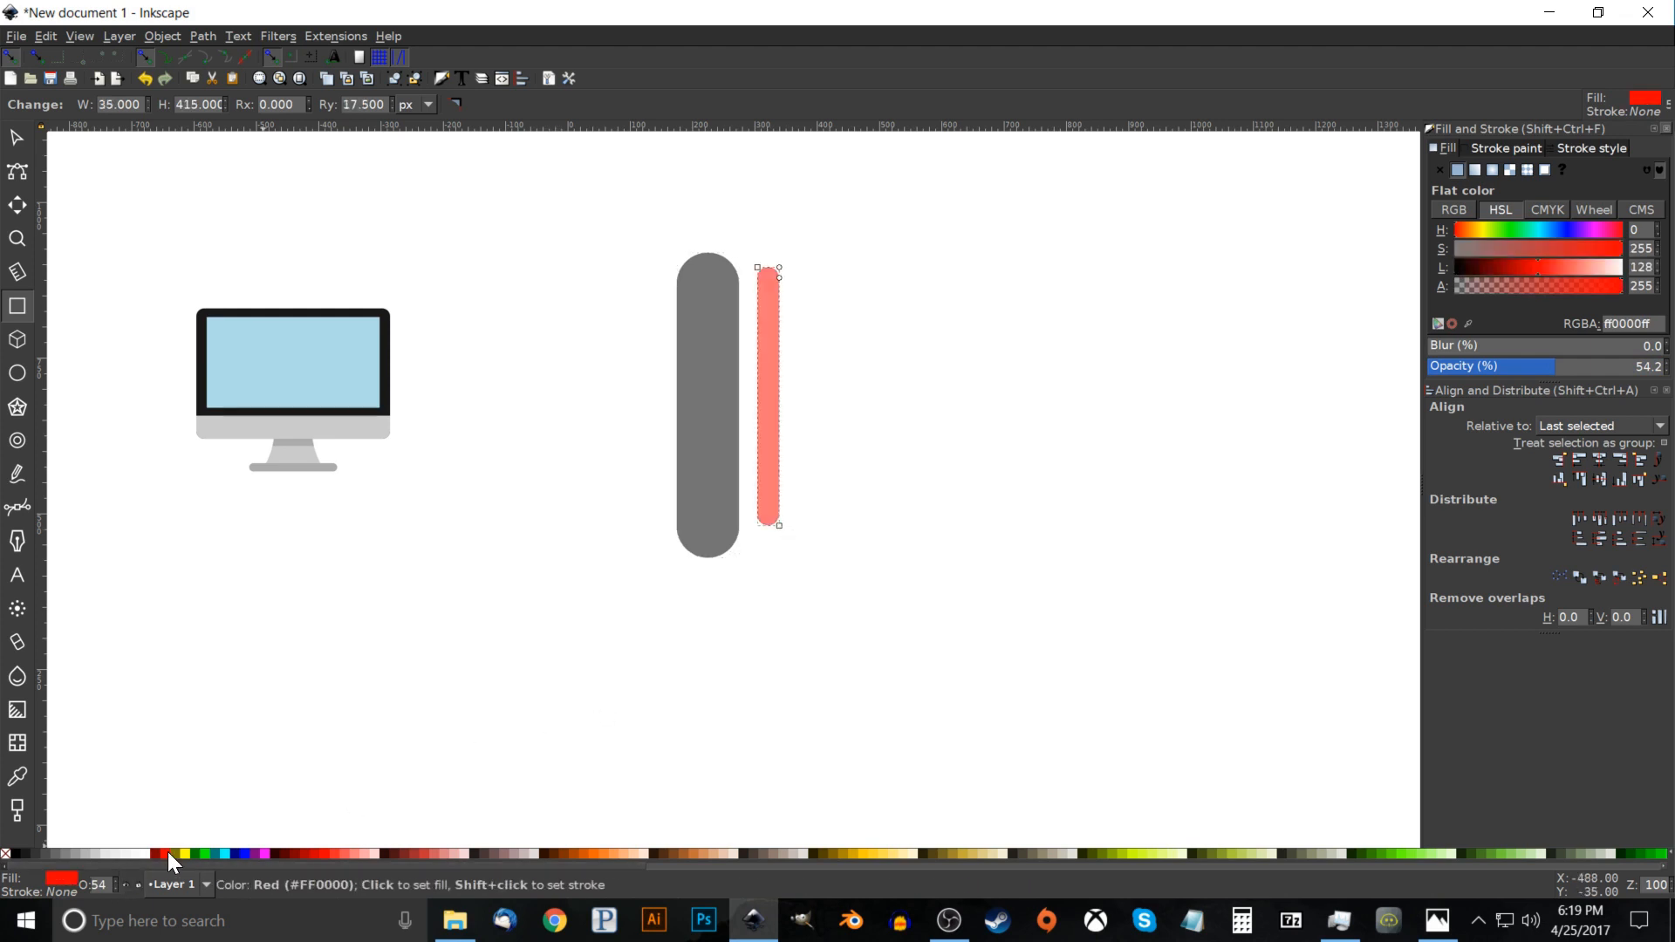
left_click(13, 137)
mouse_move(1047, 738)
left_mouse_down()
mouse_move(781, 369)
mouse_move(562, 183)
left_mouse_up()
left_click(204, 35)
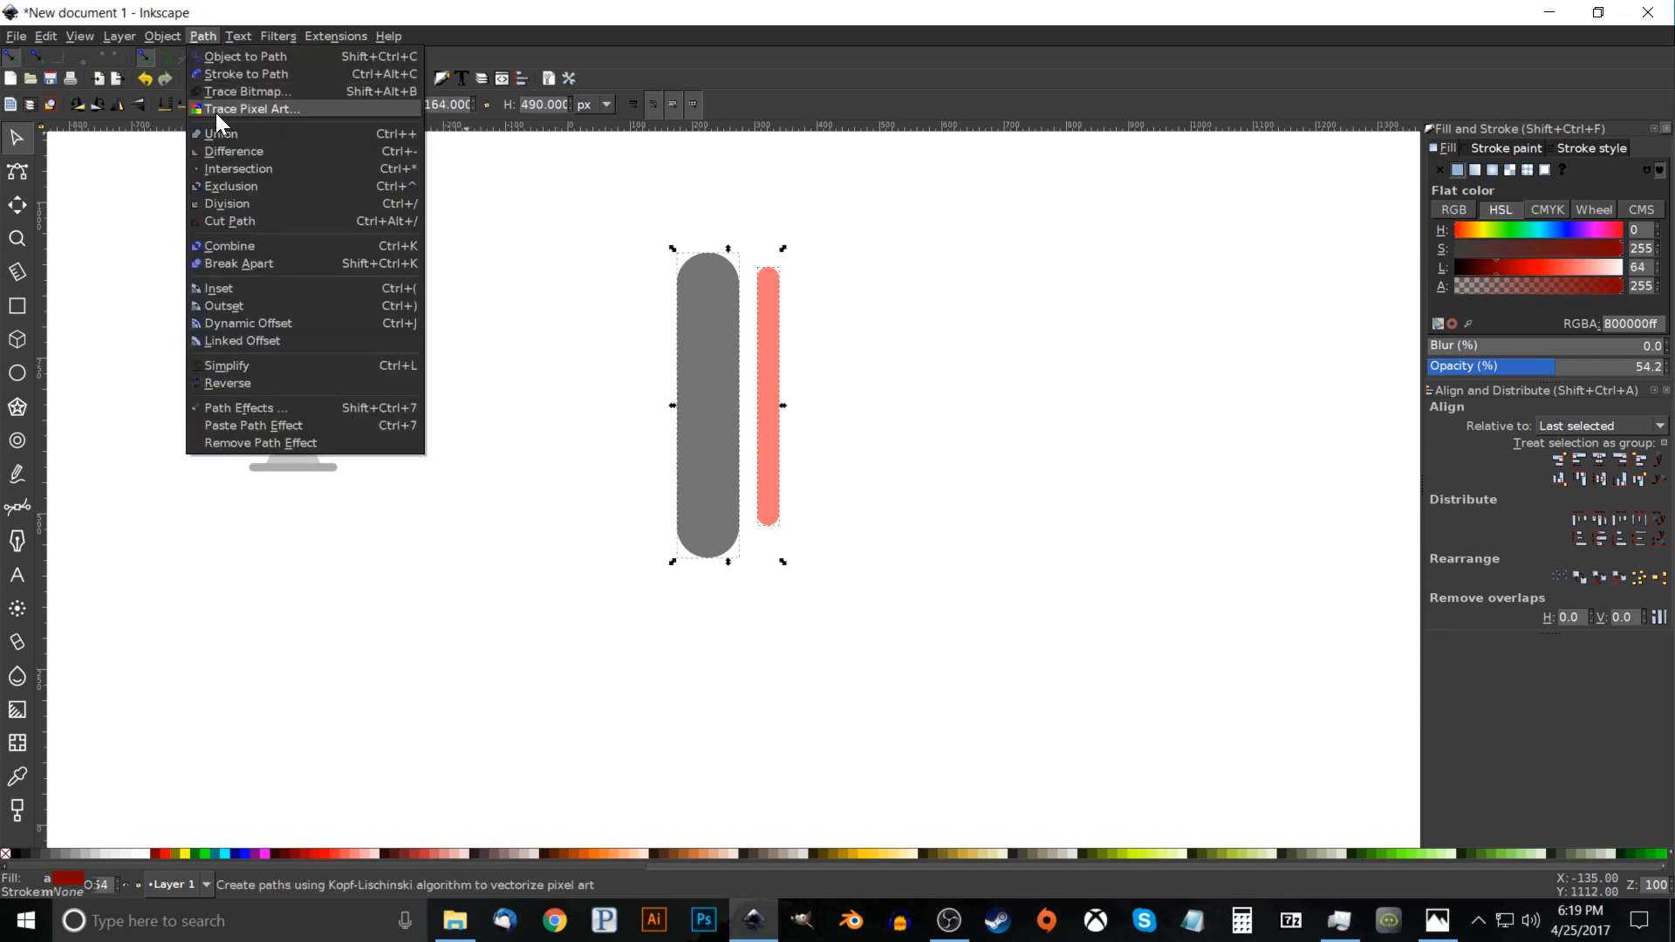
left_click(222, 54)
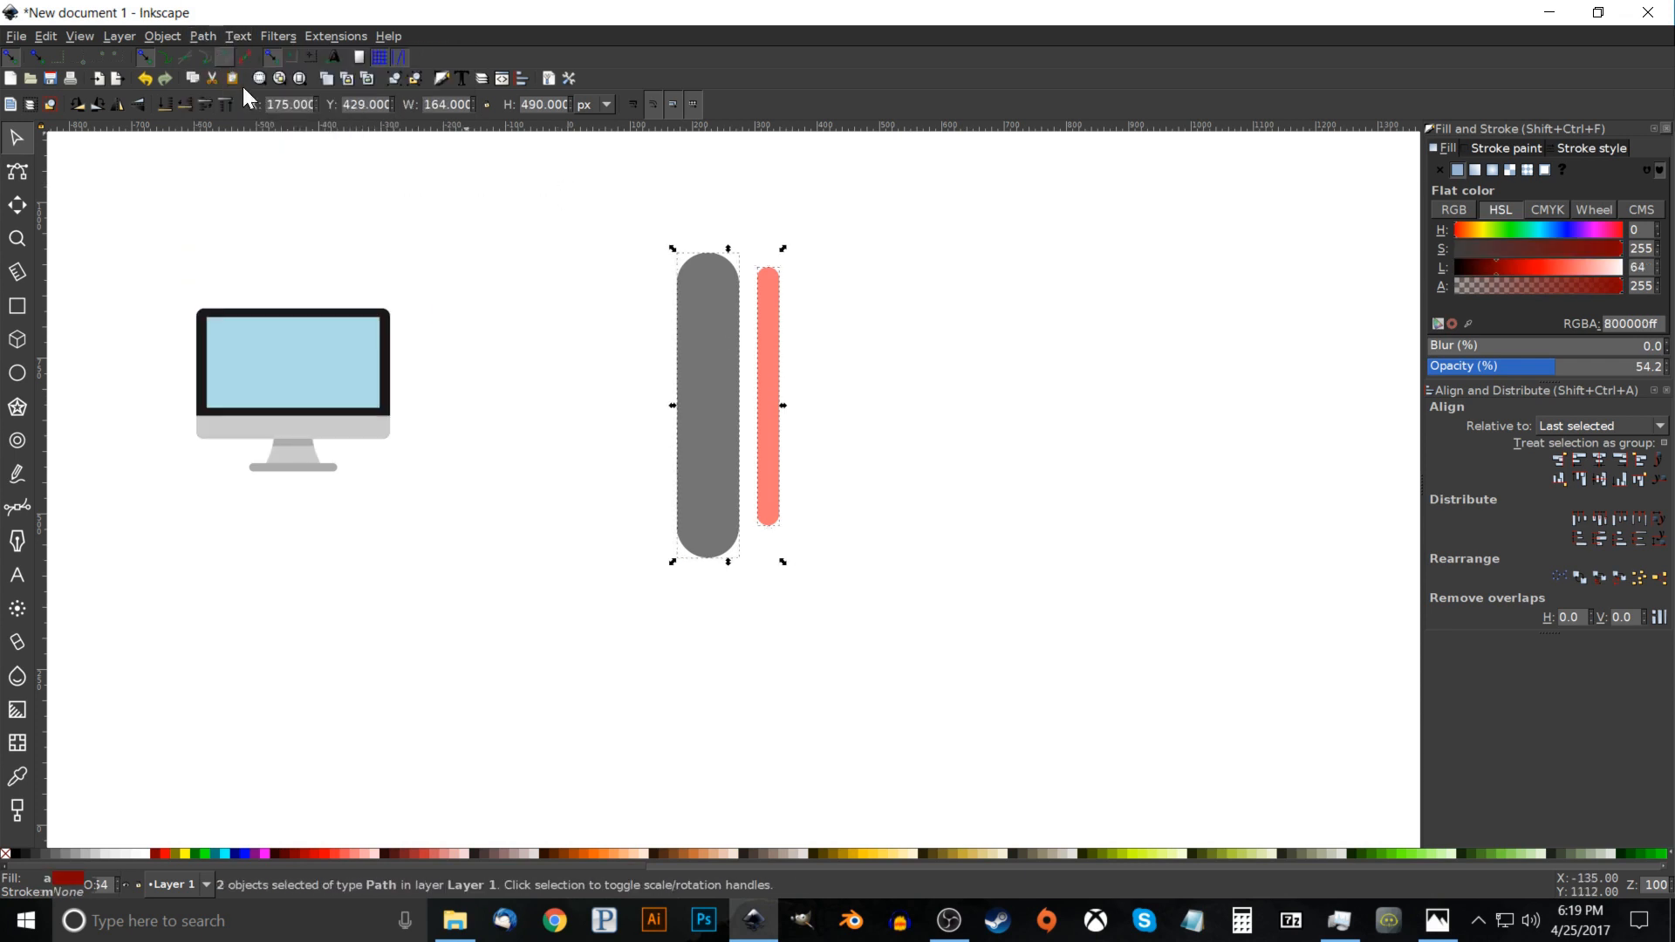
left_click(1106, 280)
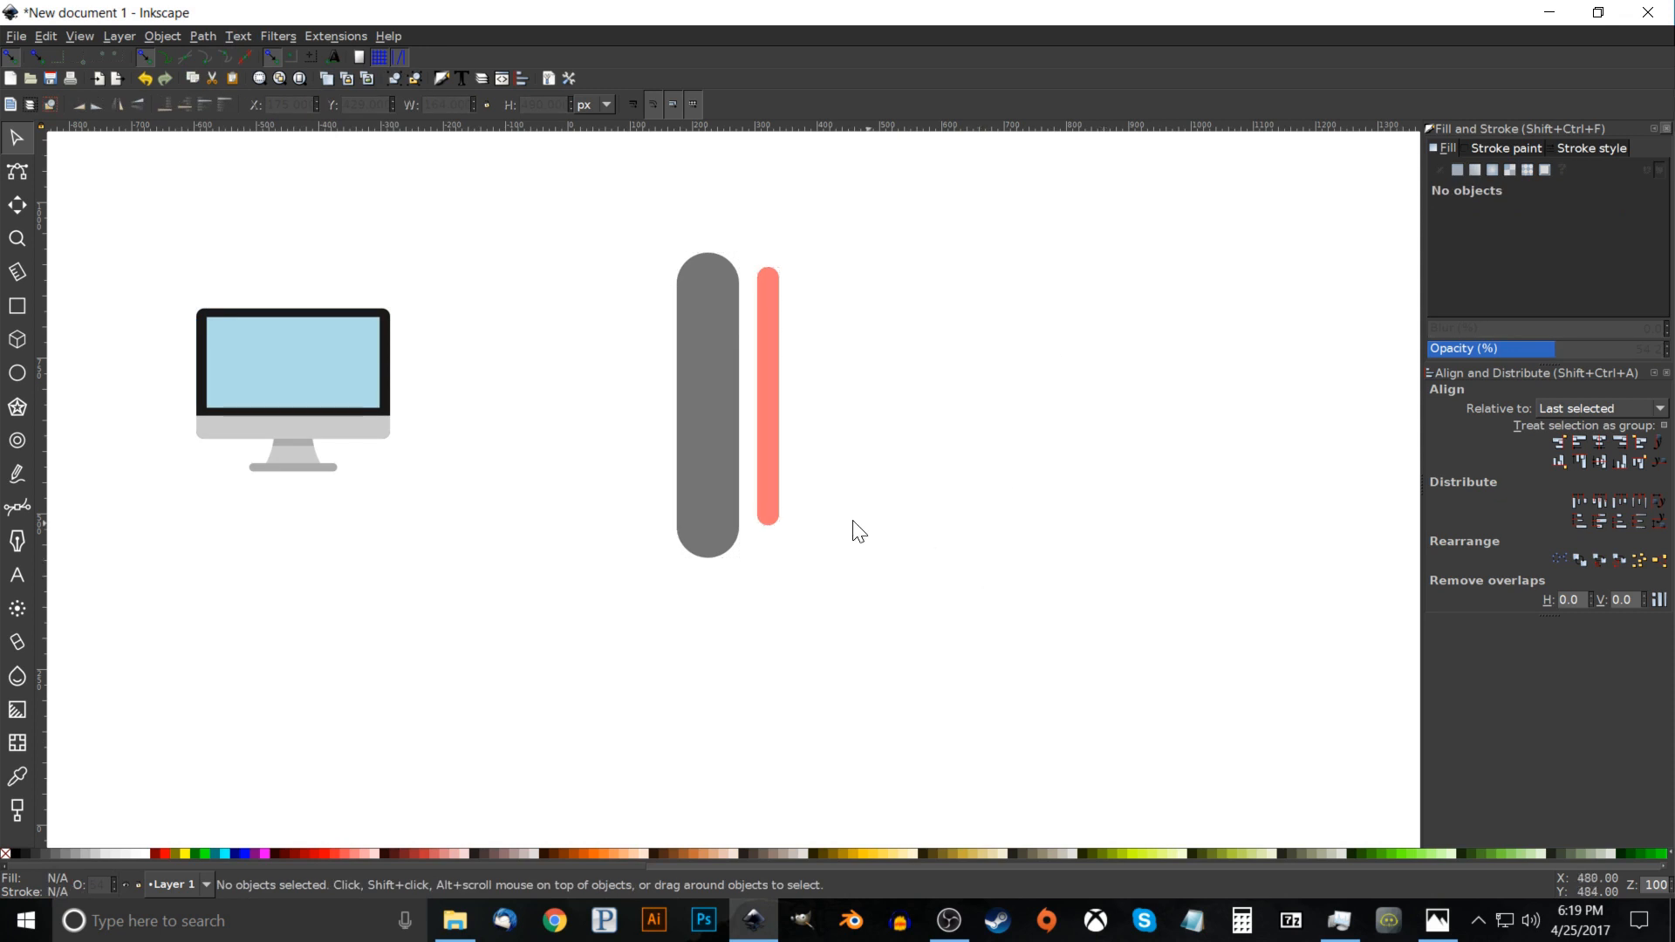
Reposition the two bars and align the red spacer's left edge to the right edge of the grey bar.
left_click_drag(699, 403, 806, 397)
left_click_drag(806, 338, 820, 348)
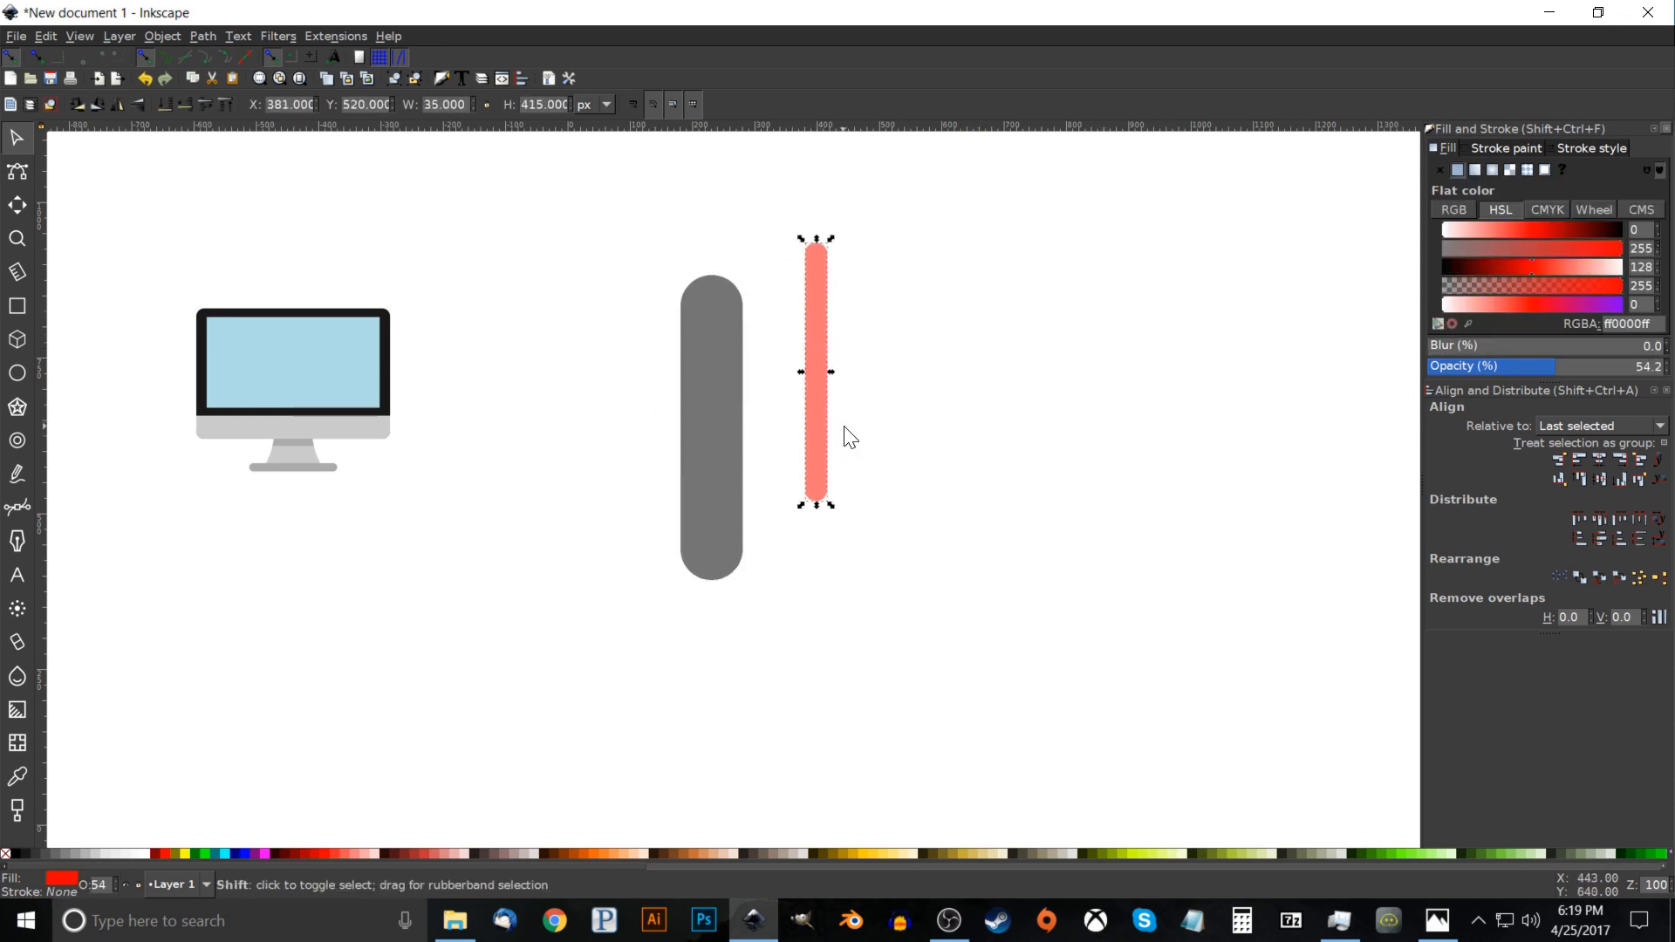
left_click(713, 321, "shift")
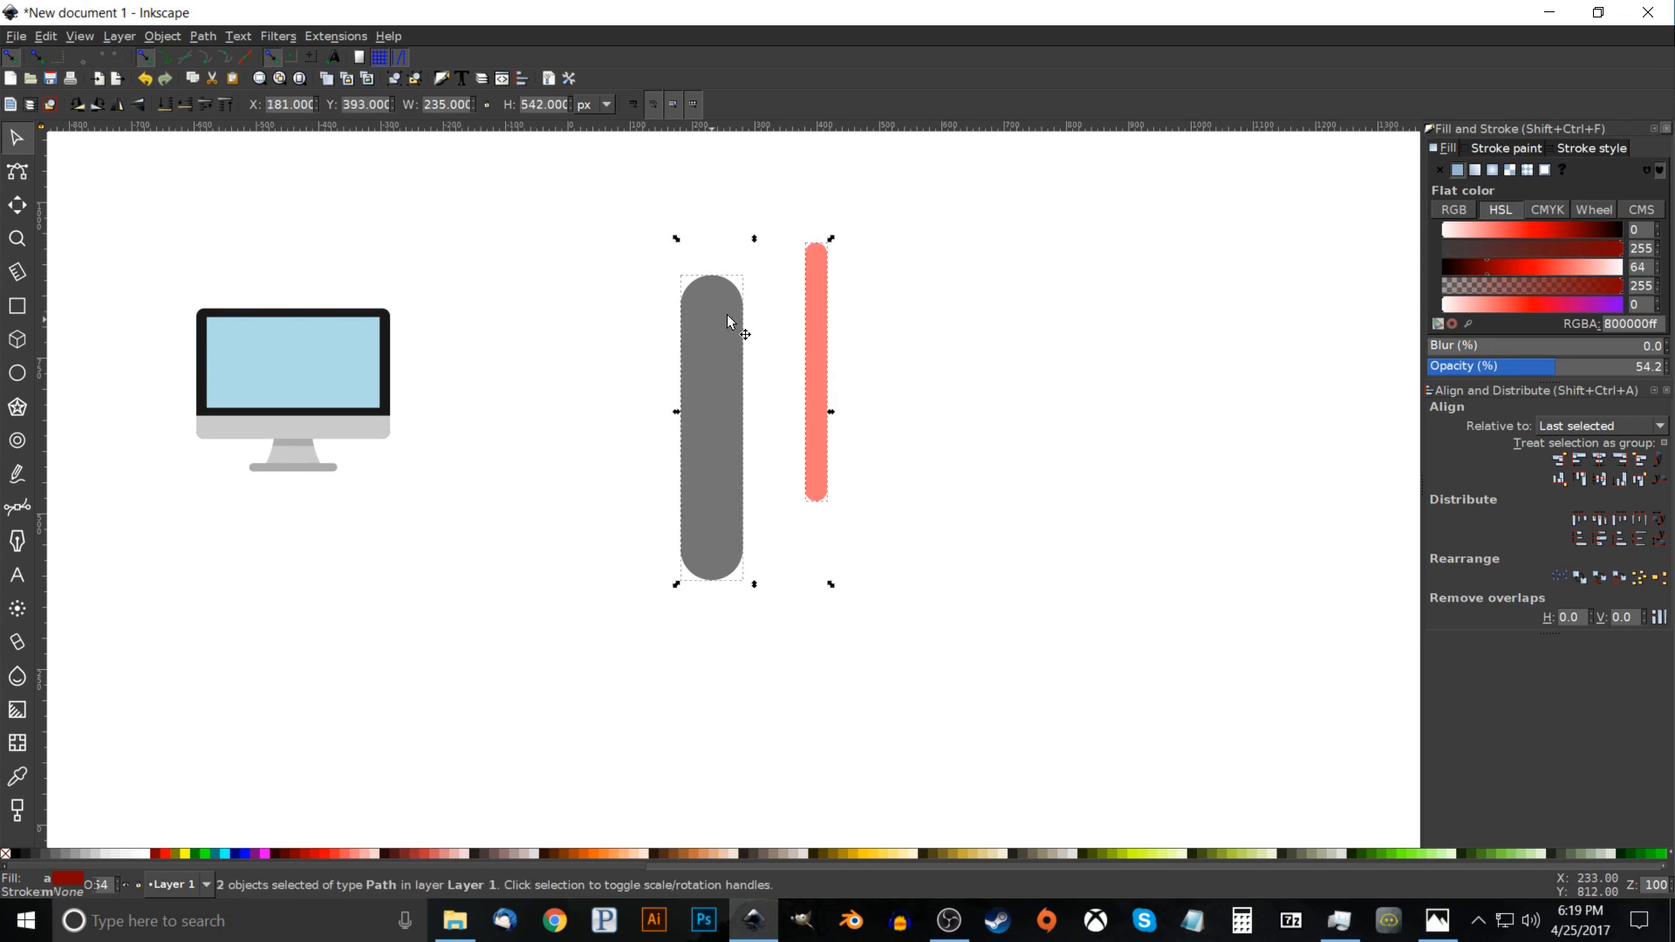
left_click(1640, 460)
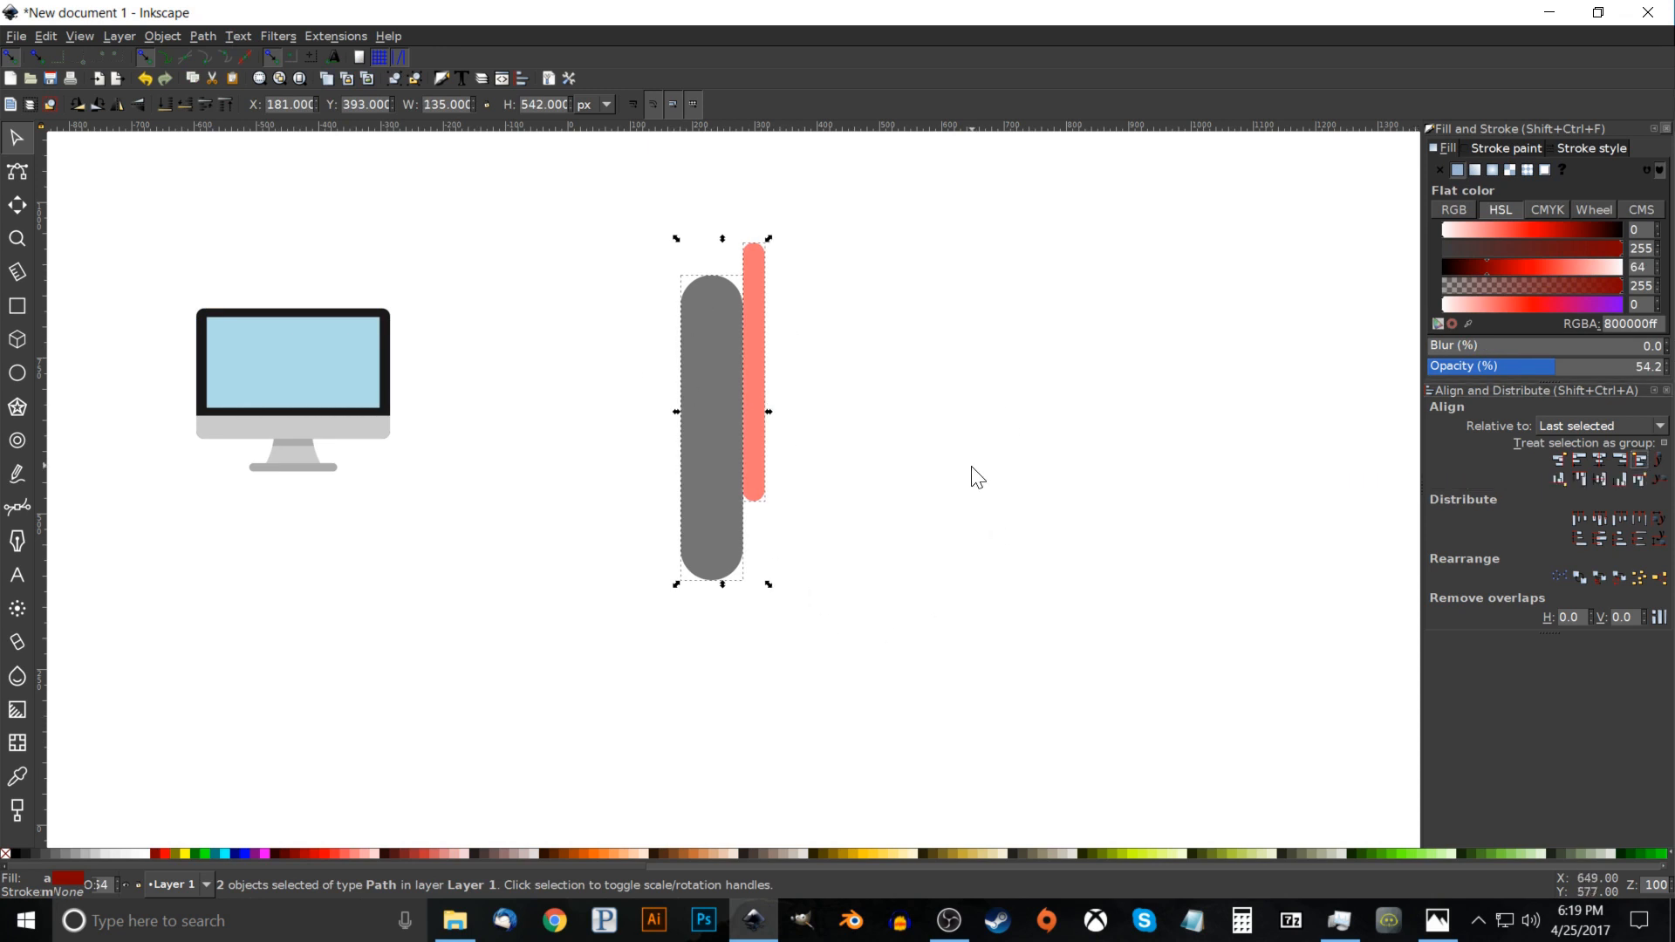
left_click(1084, 271)
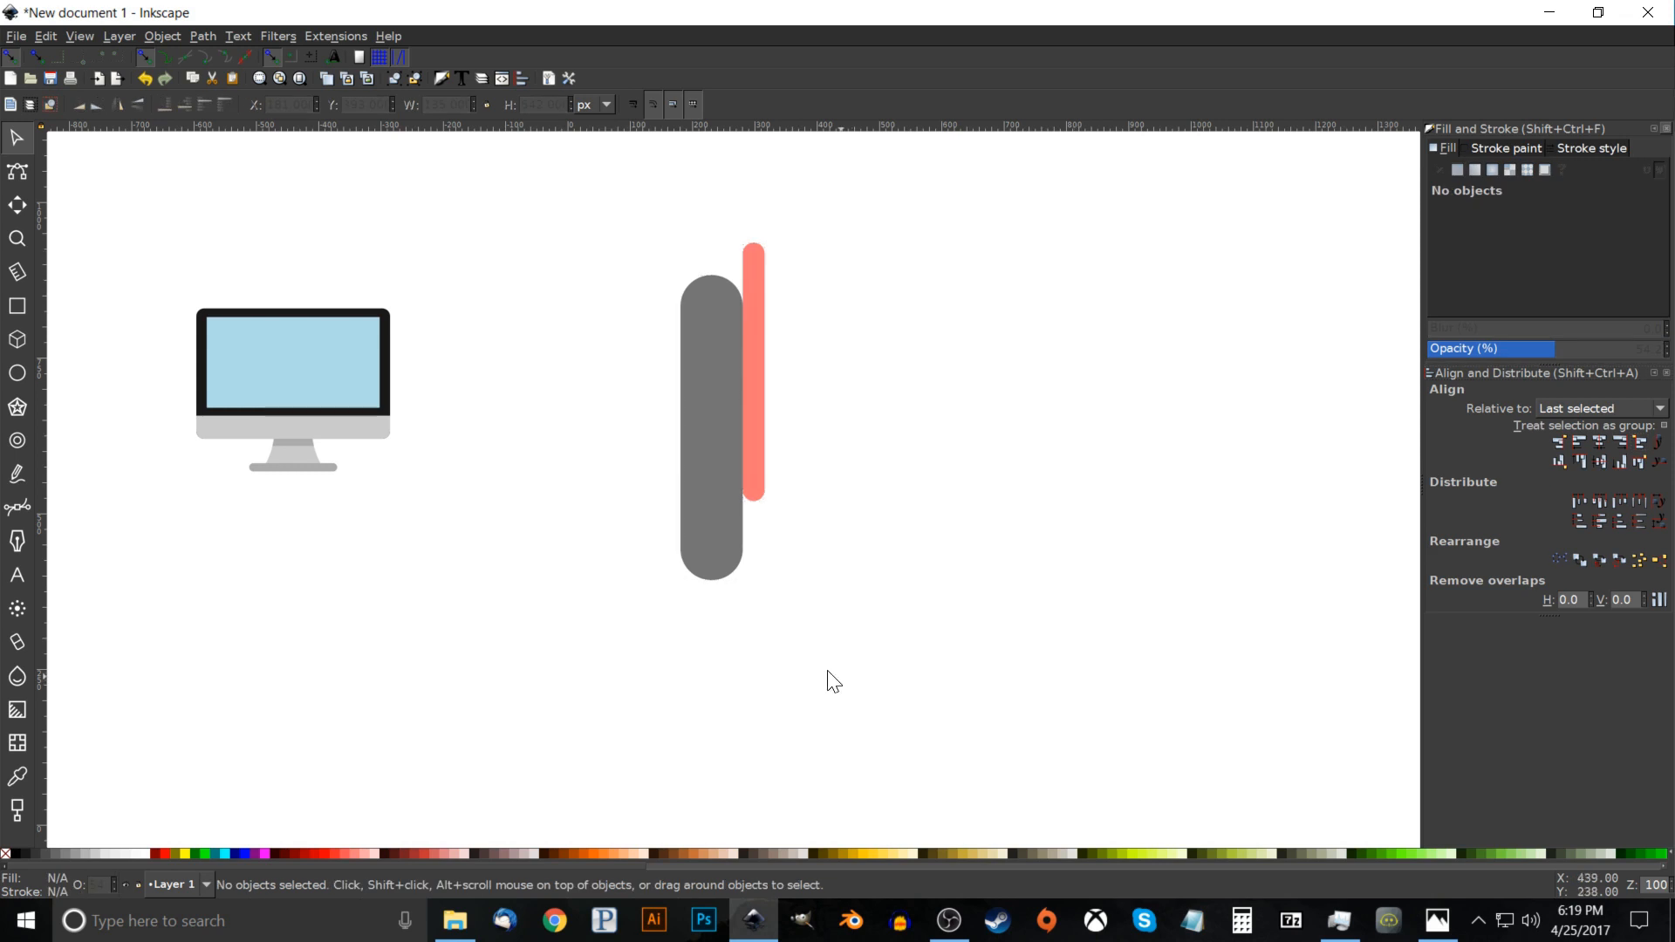
Duplicate the grey bar and align the copy's left edge to the right edge of the red spacer.
left_click(712, 314)
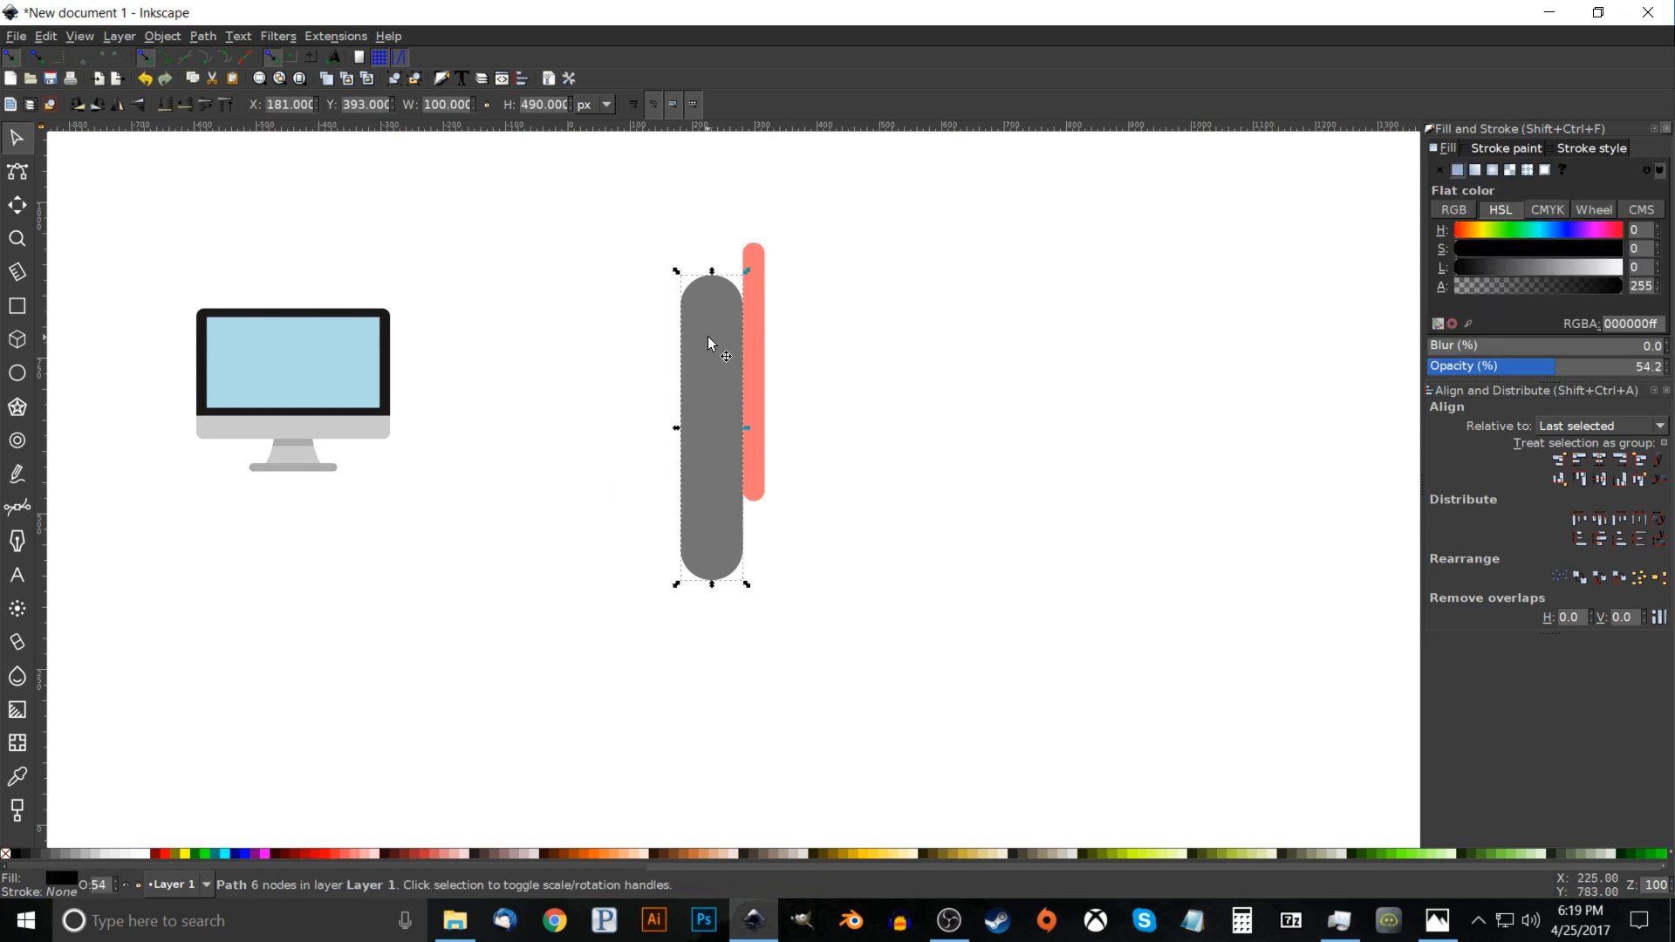
right_click(708, 337)
left_click(740, 449)
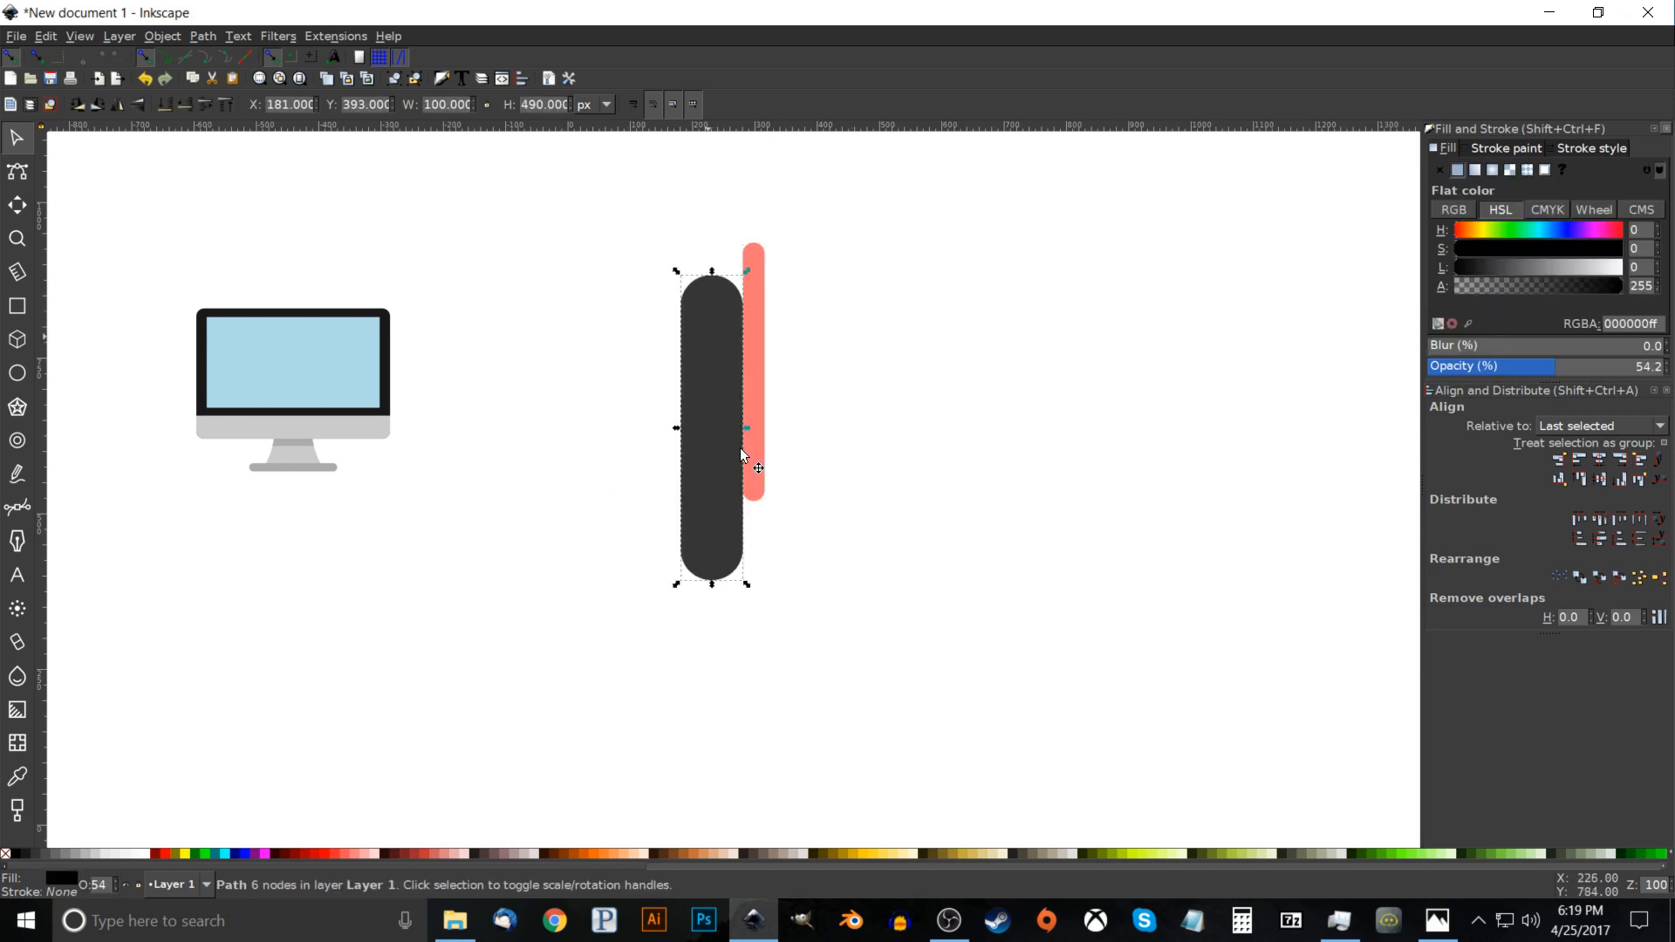
left_click(753, 447, "shift")
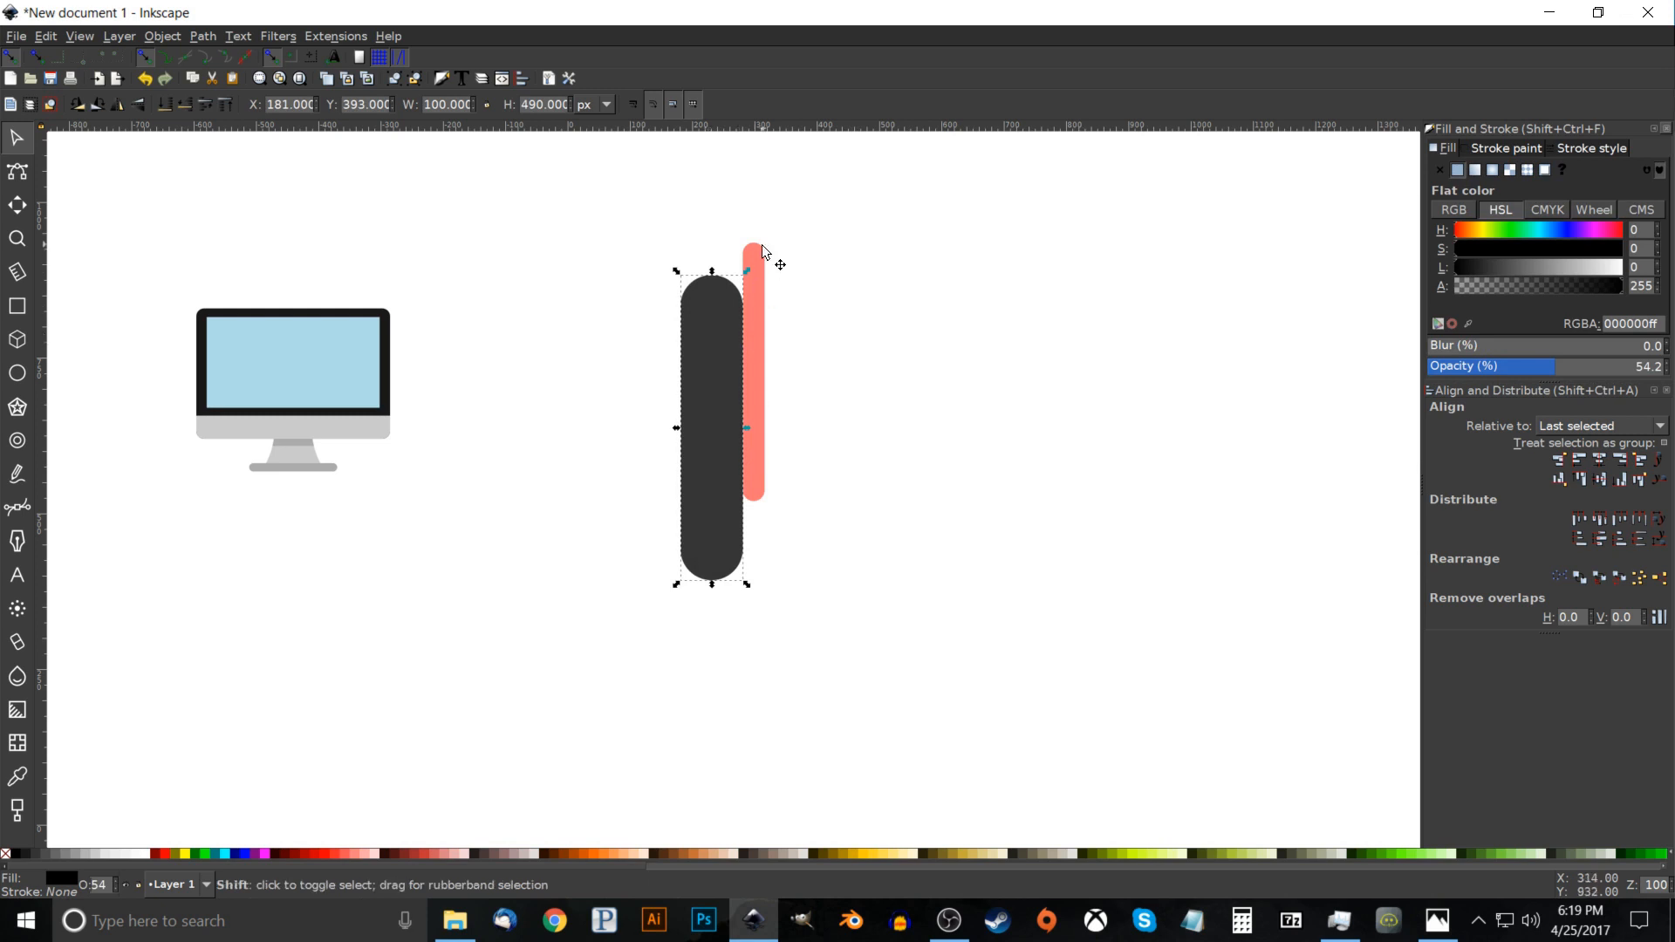
left_click(1640, 460)
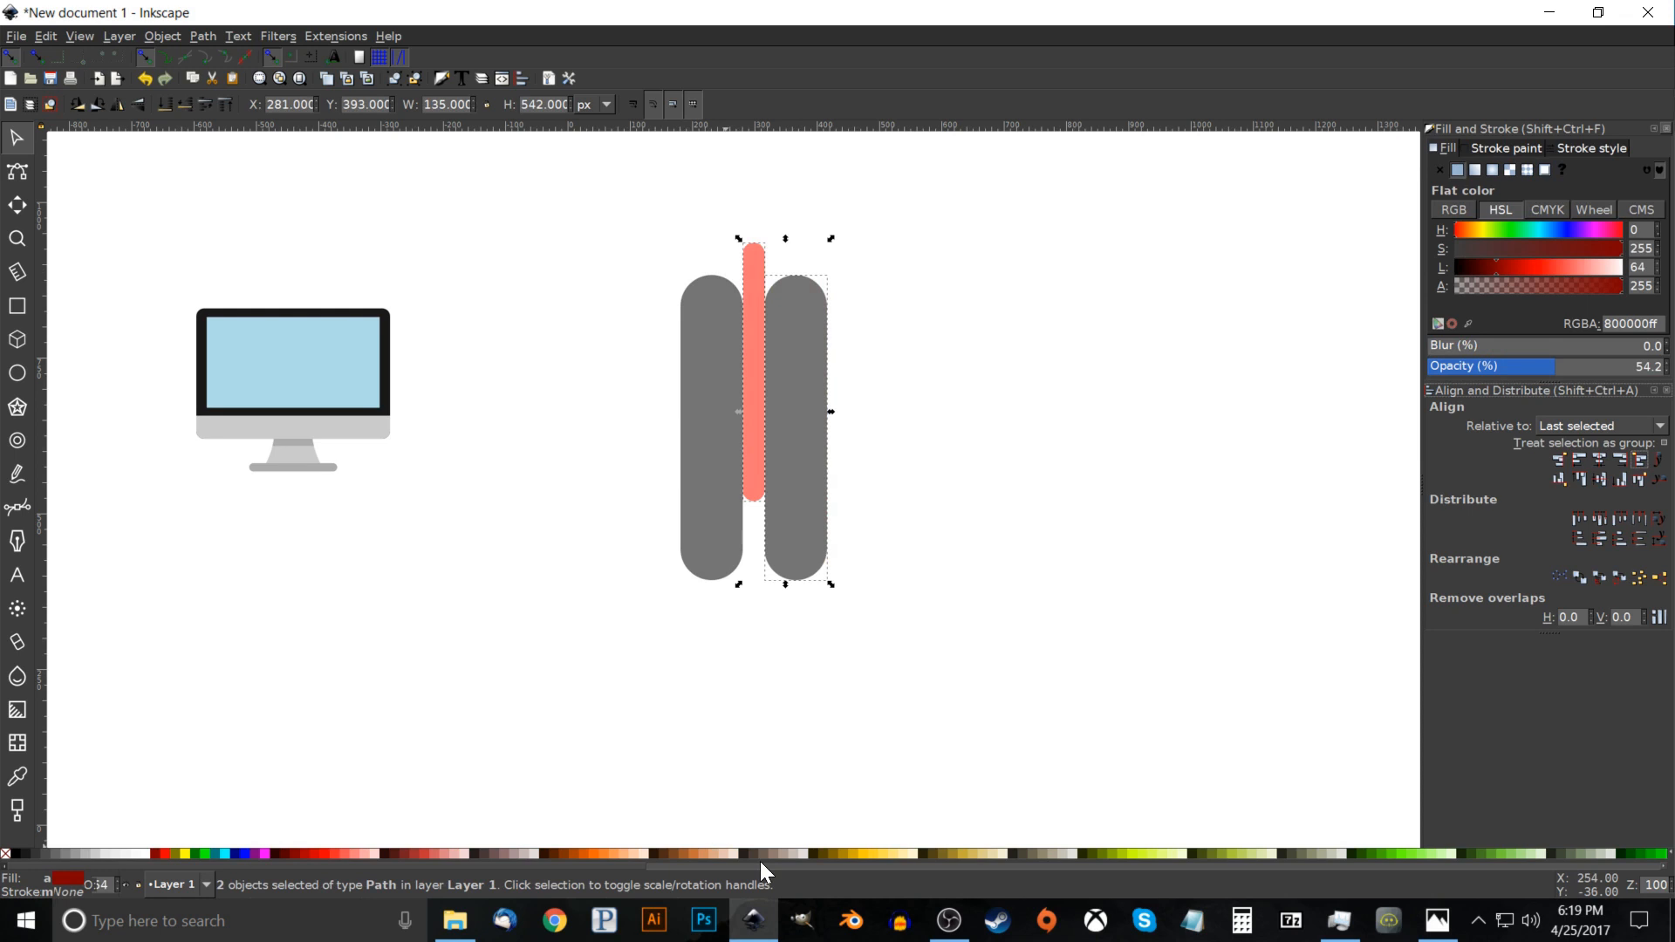
left_click(1163, 402)
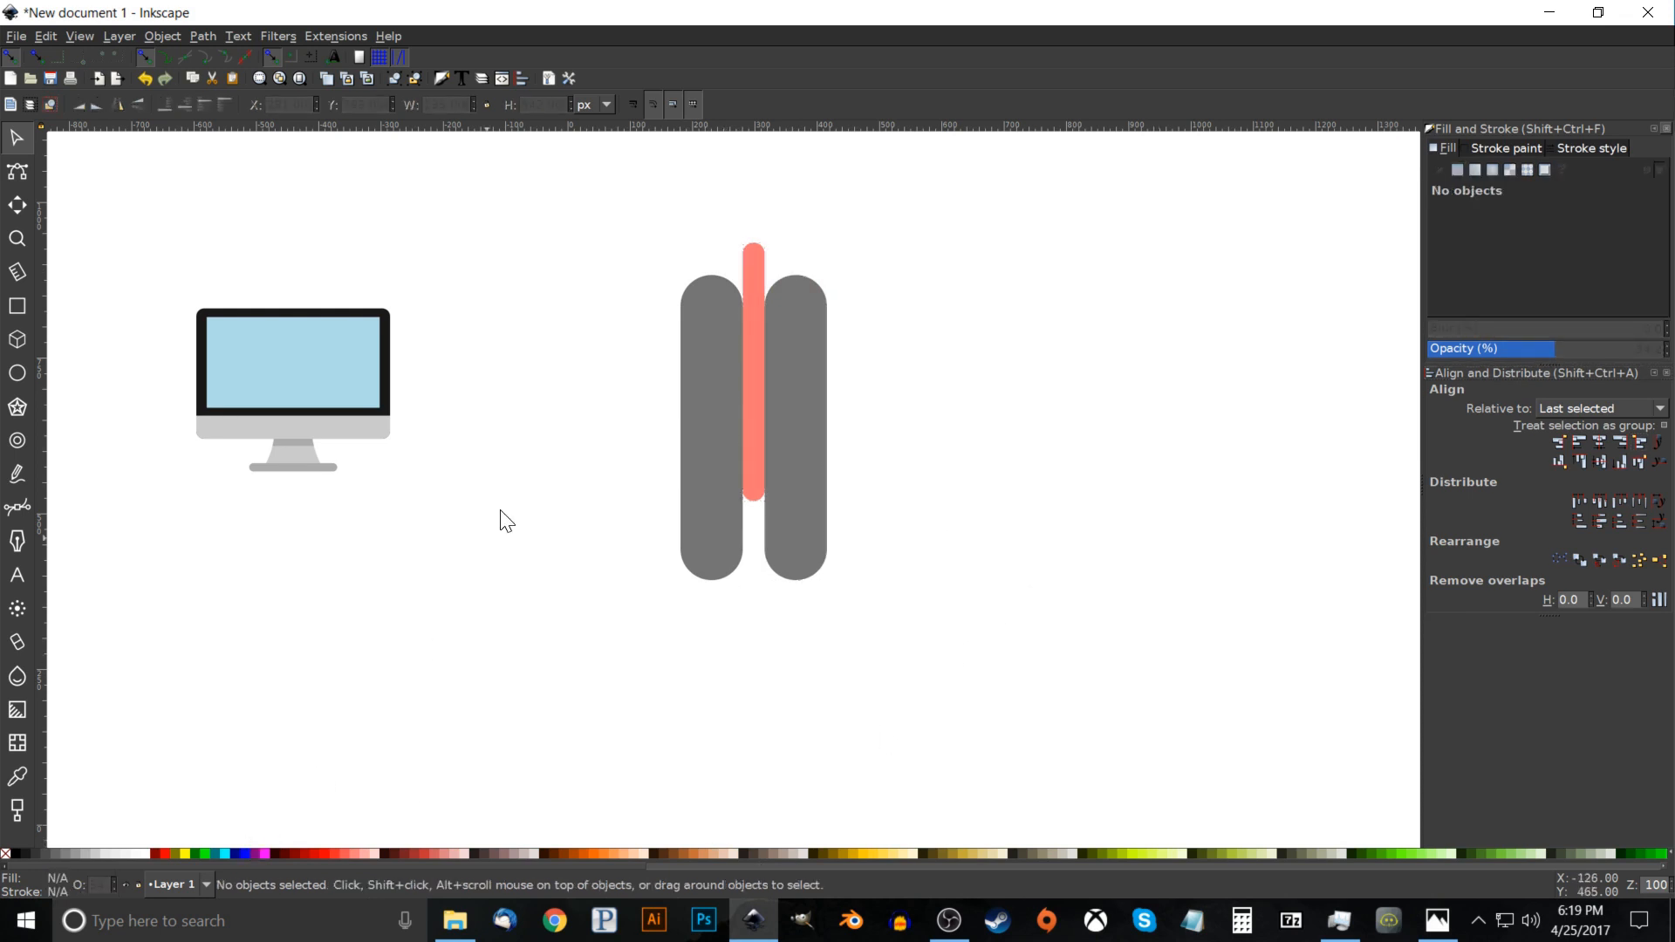
Duplicate the red spacer and align the copy's left edge to the right edge of the second grey bar.
left_click(752, 262)
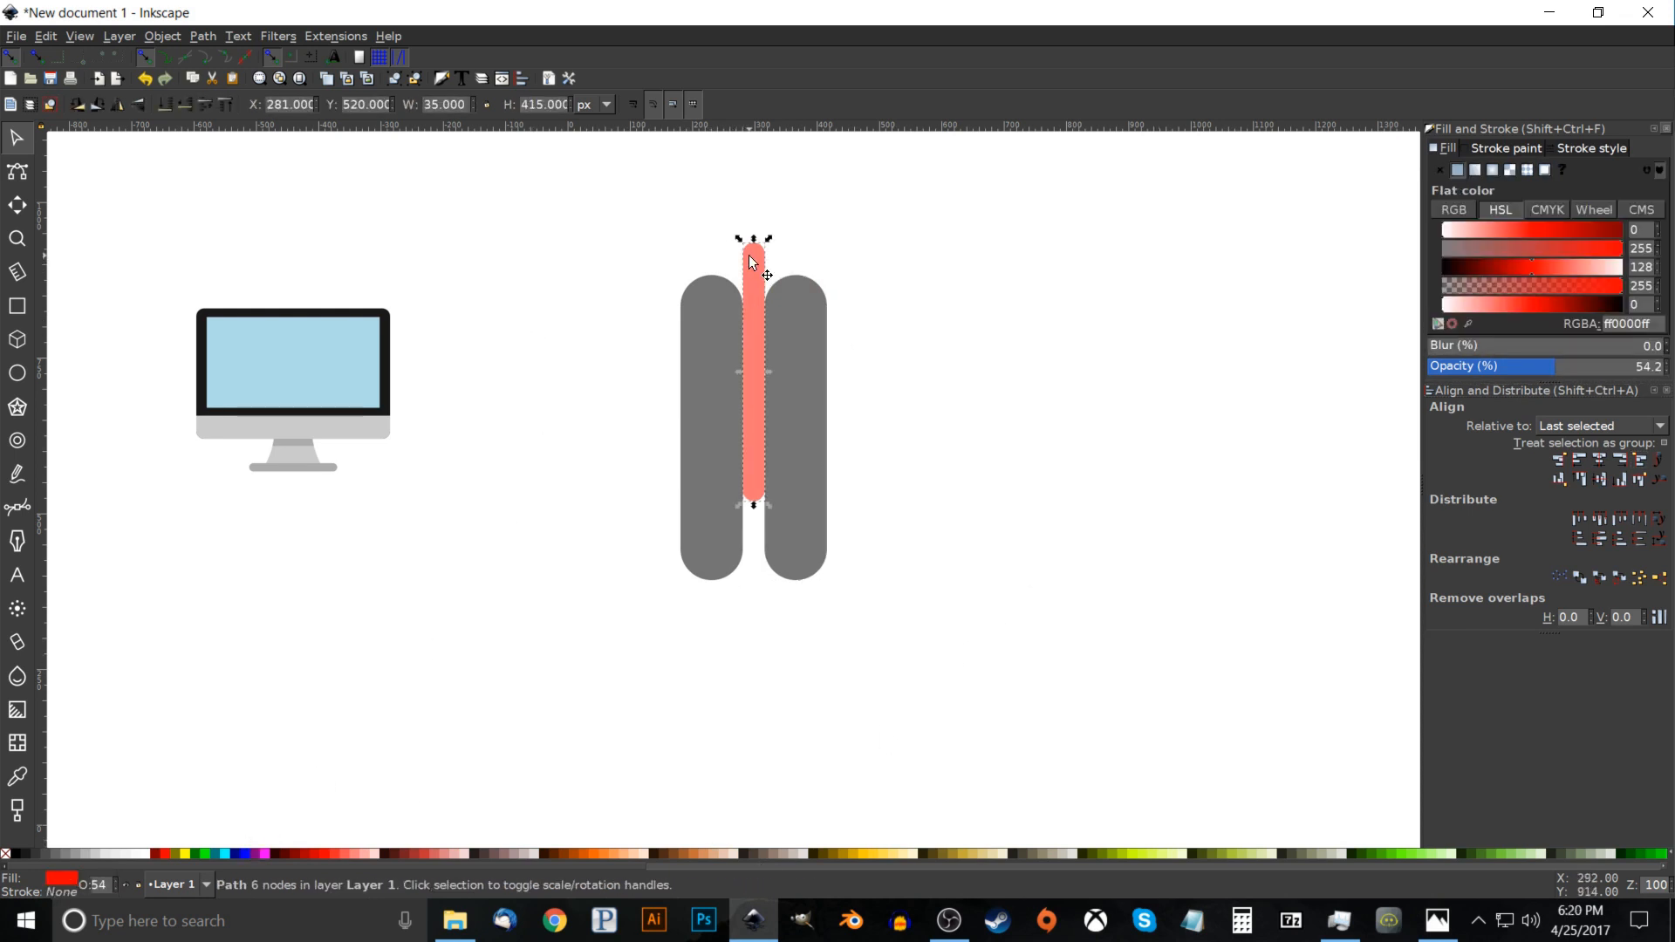
right_click(752, 259)
left_click(796, 369)
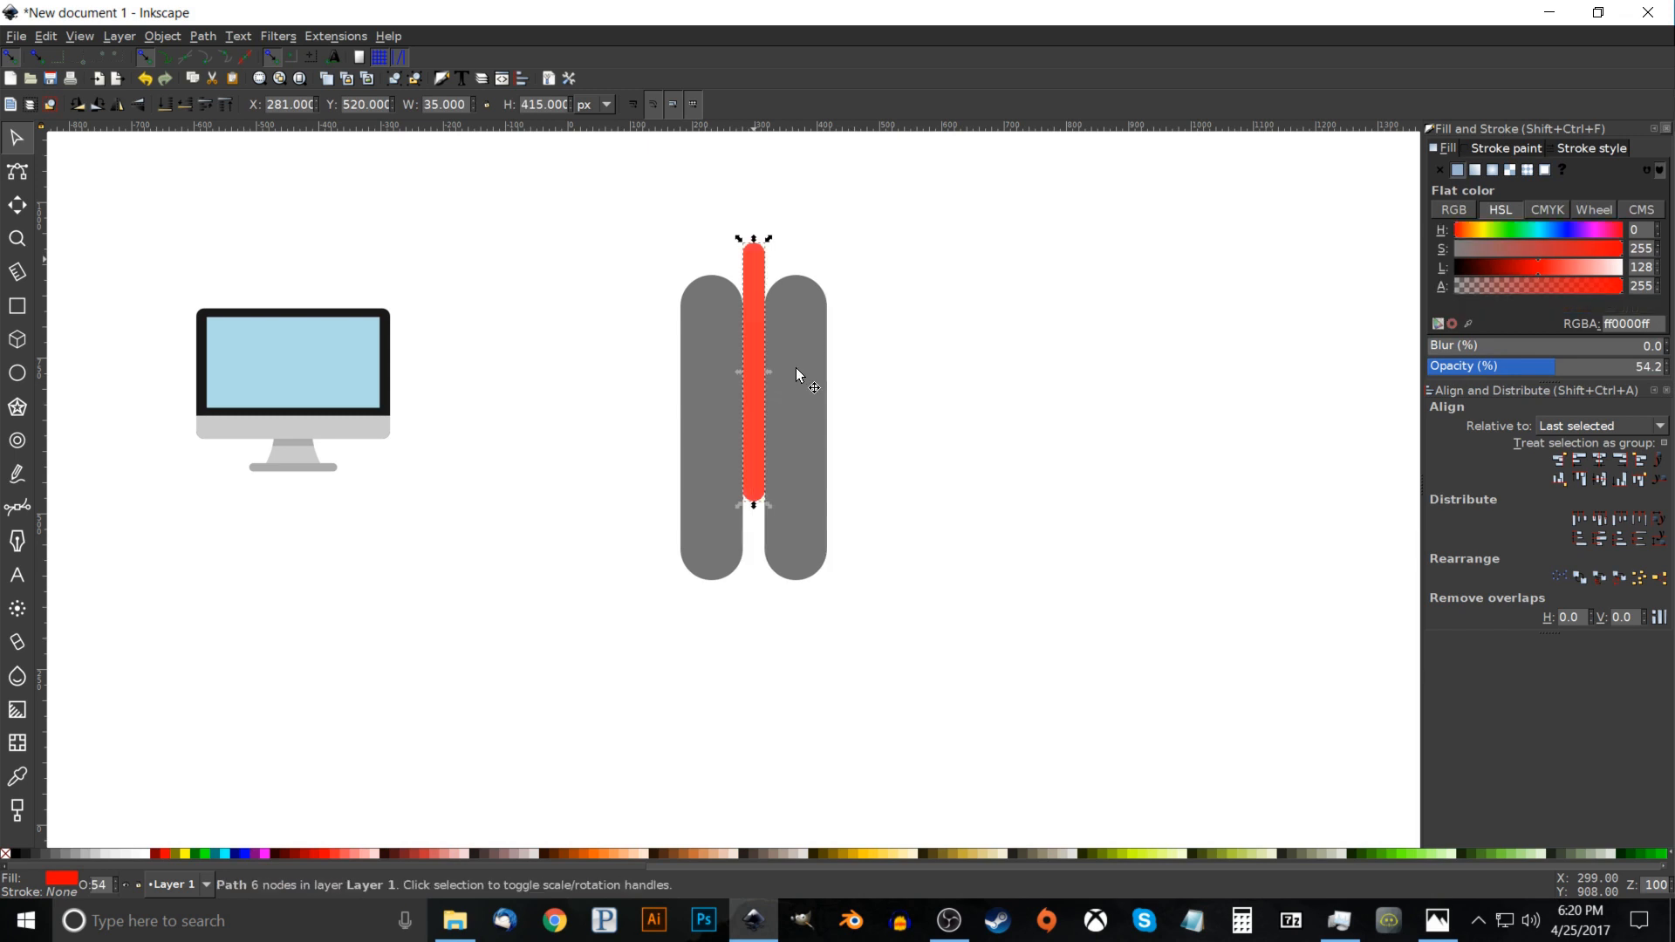
left_click(813, 327, "shift")
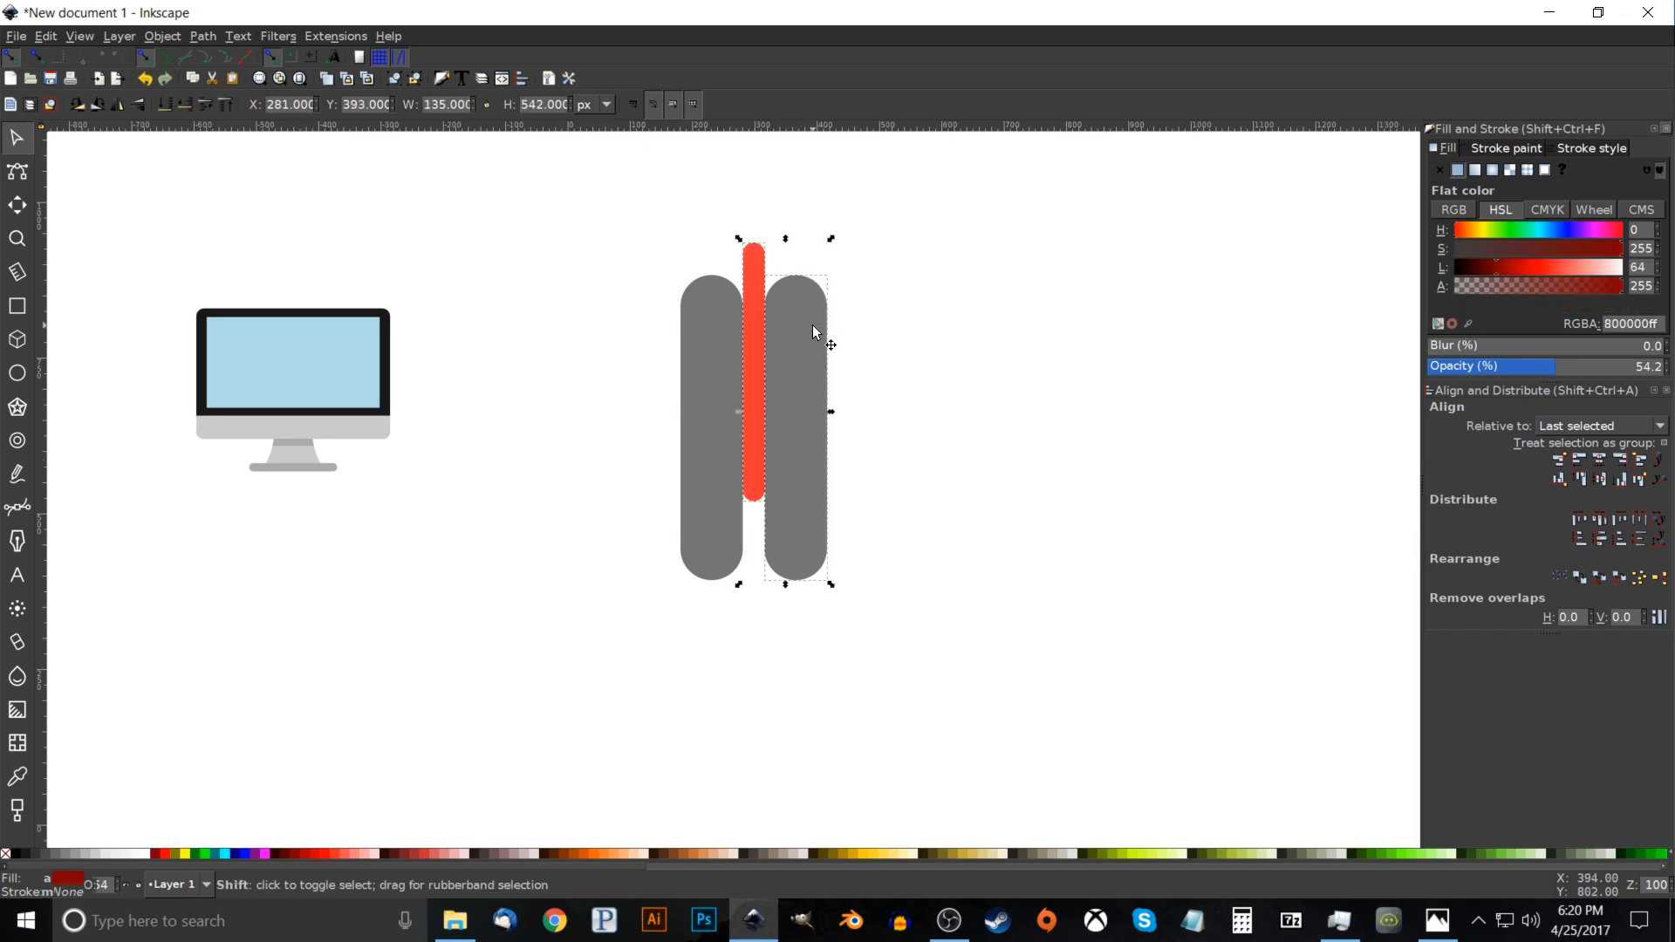
left_click(1641, 461)
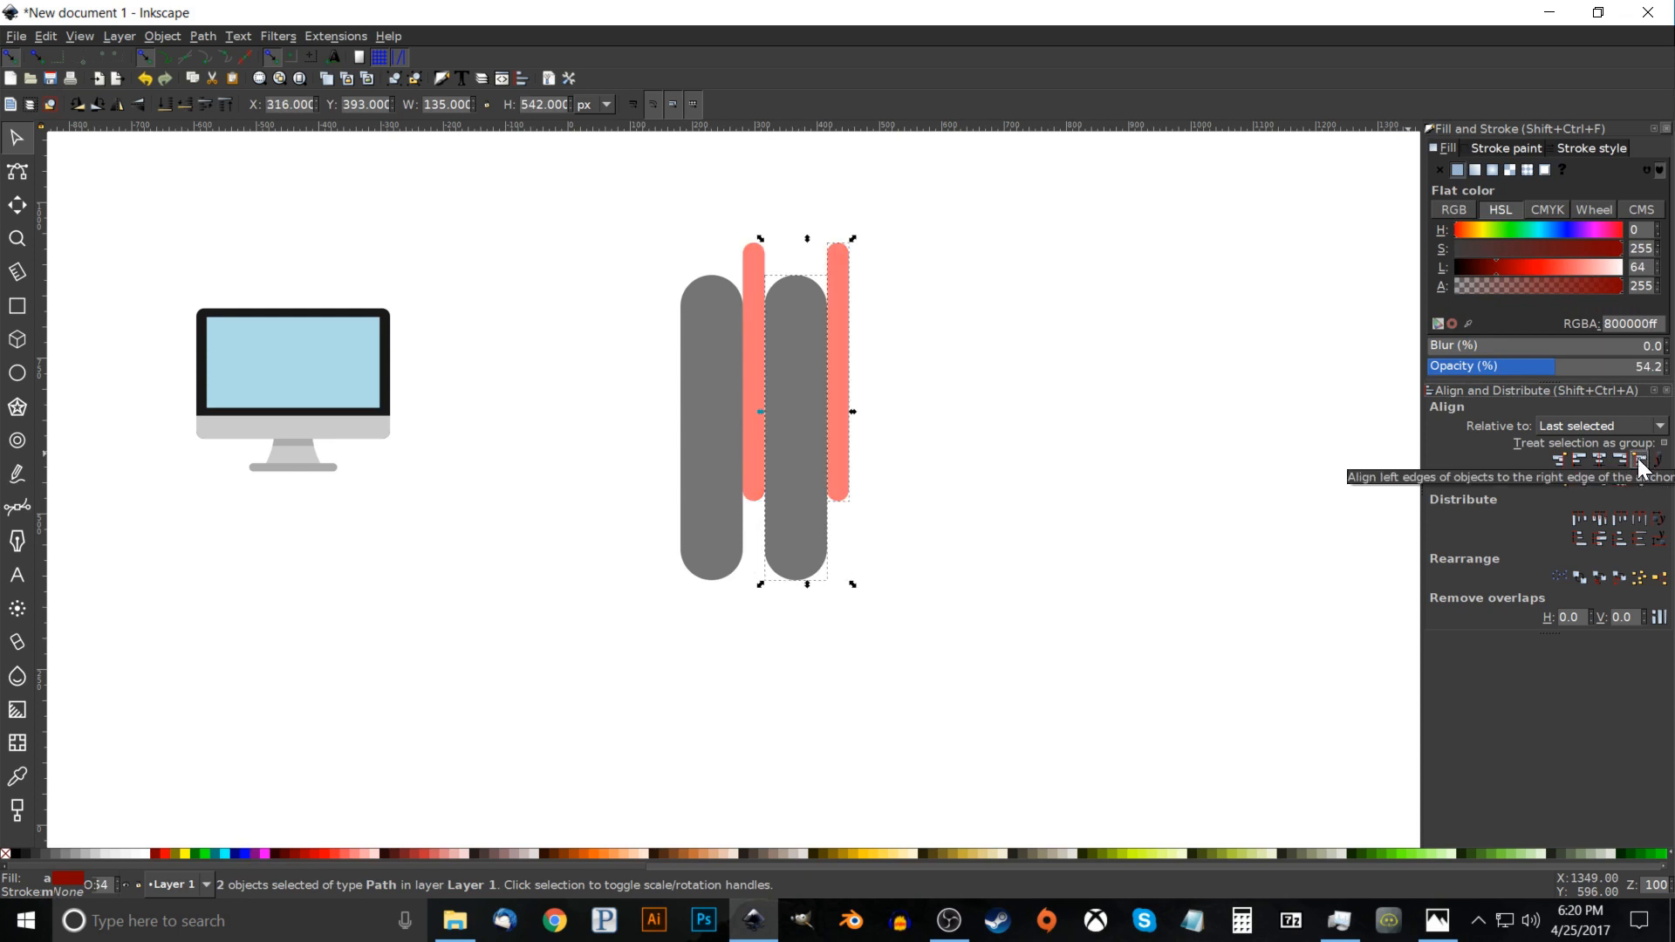
left_click(1006, 553)
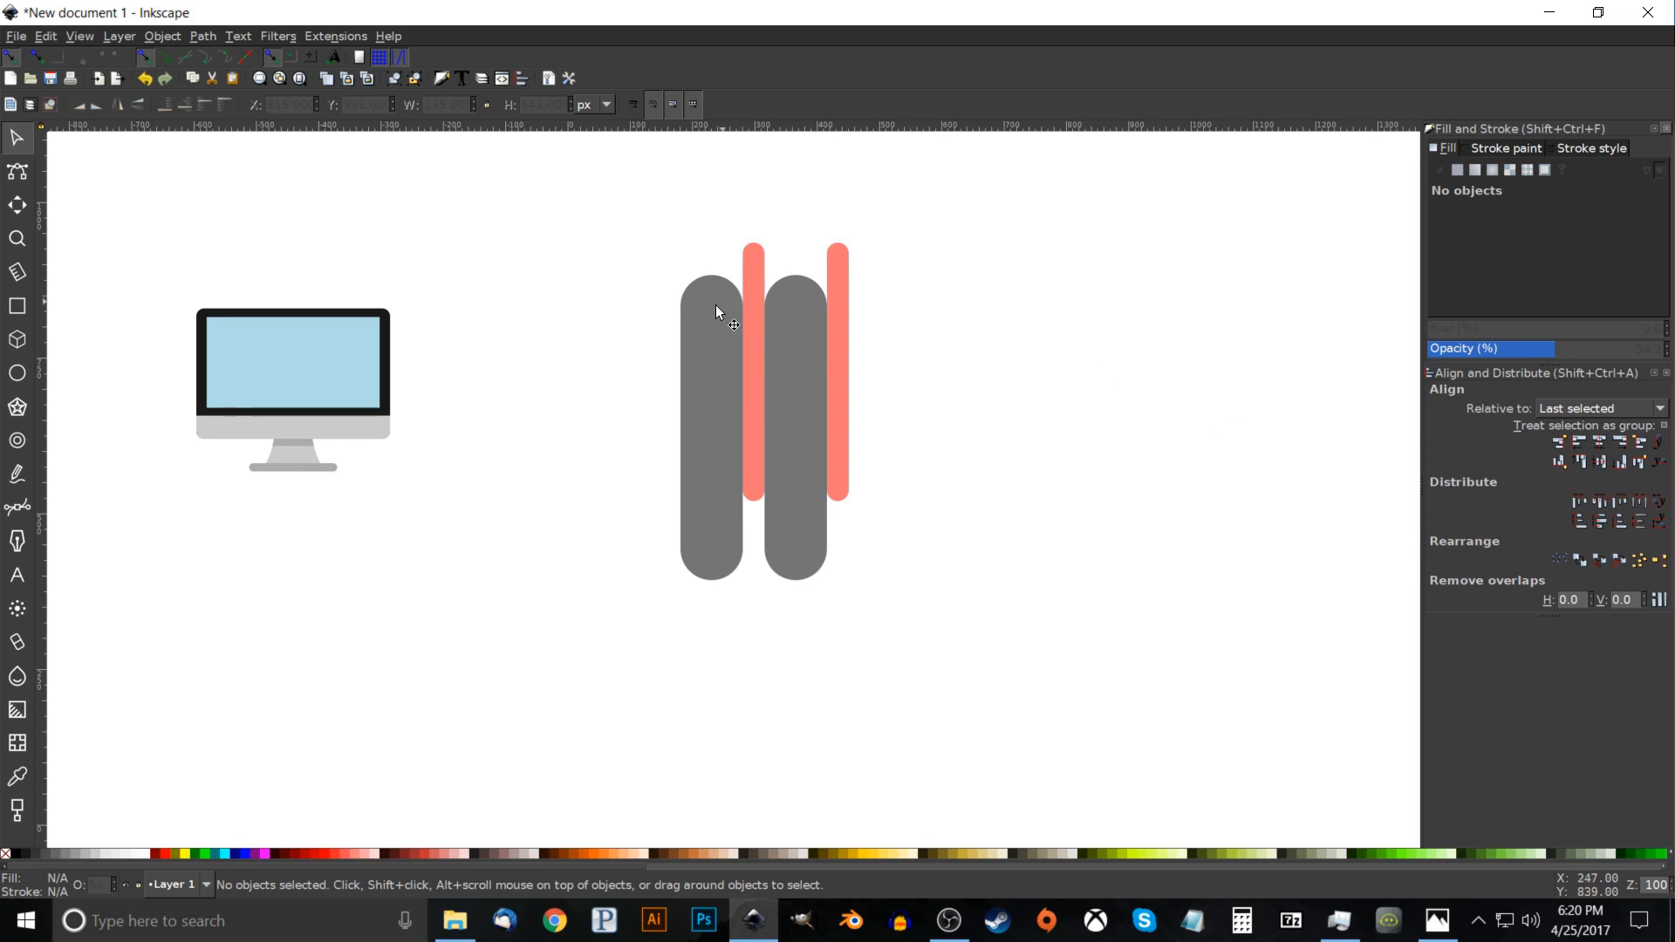
Recheck the hand in the reference thumbnail, then duplicate the second grey bar and align the copy against the second red spacer's right edge.
left_click(1446, 923)
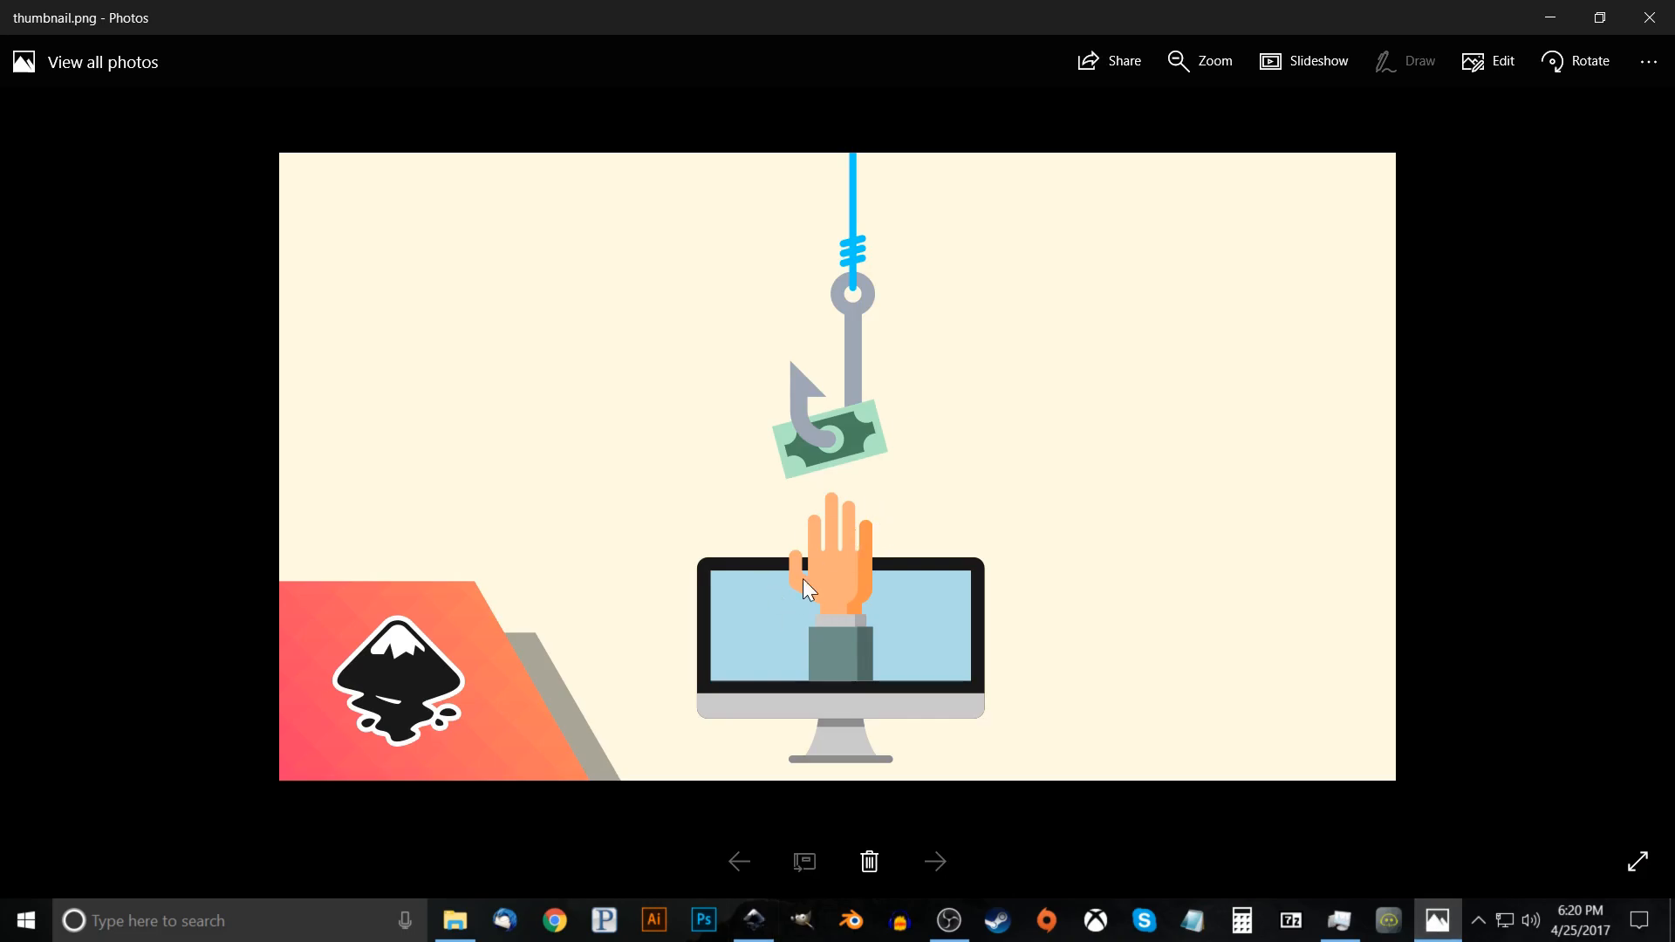
left_click(1557, 12)
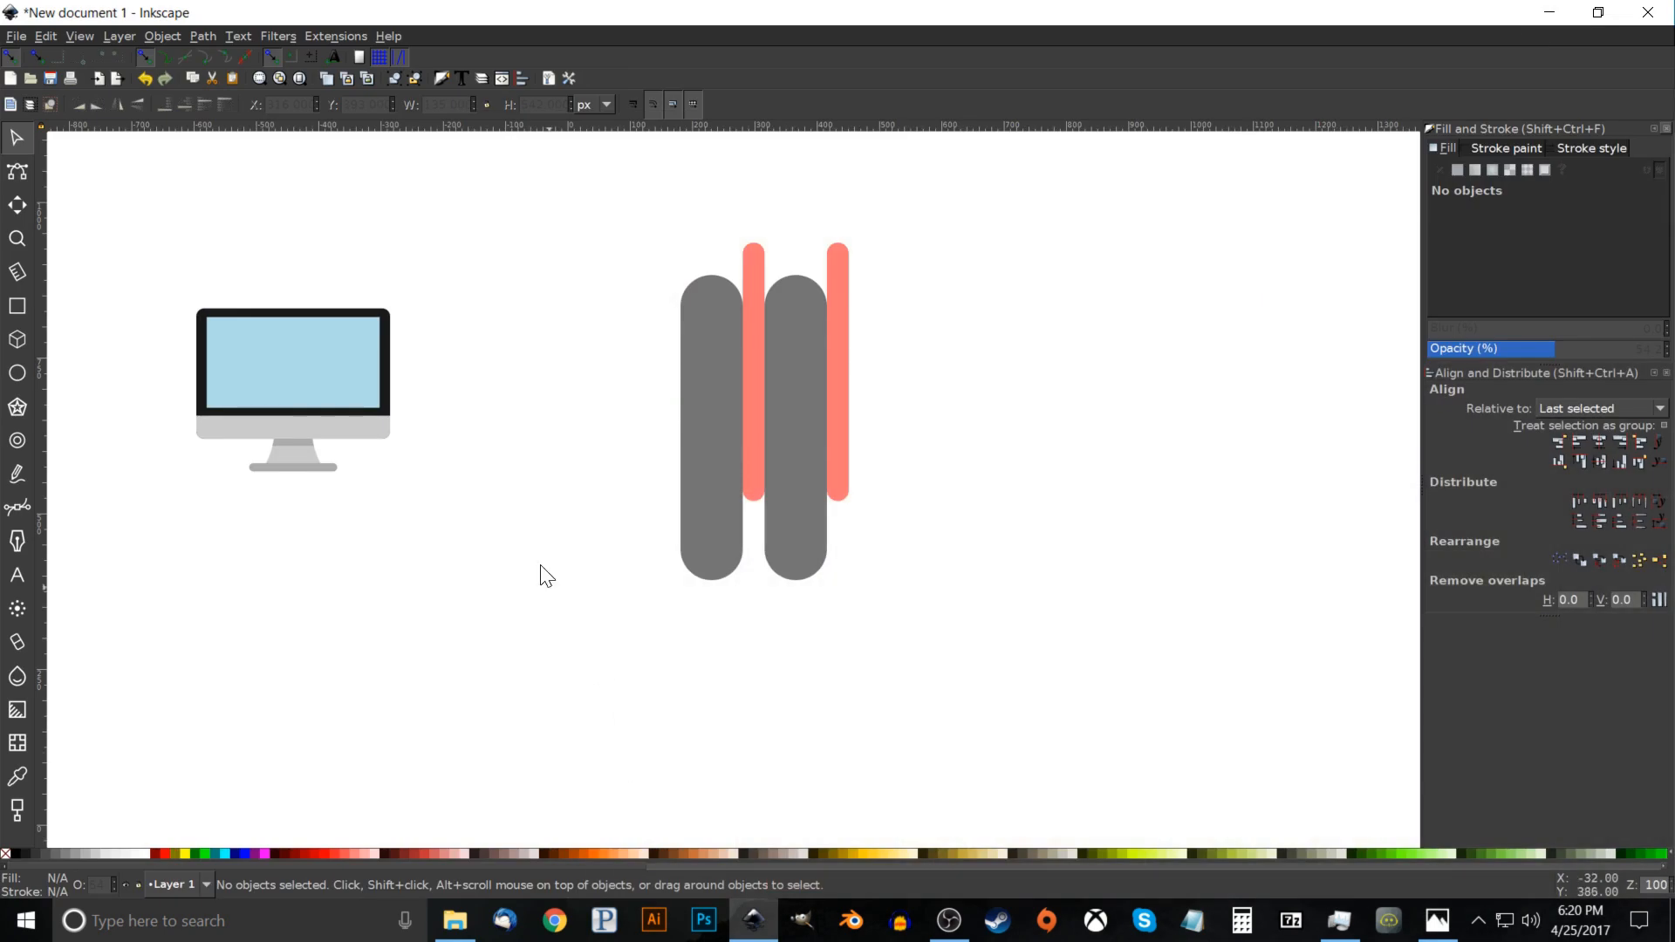
left_click(801, 334)
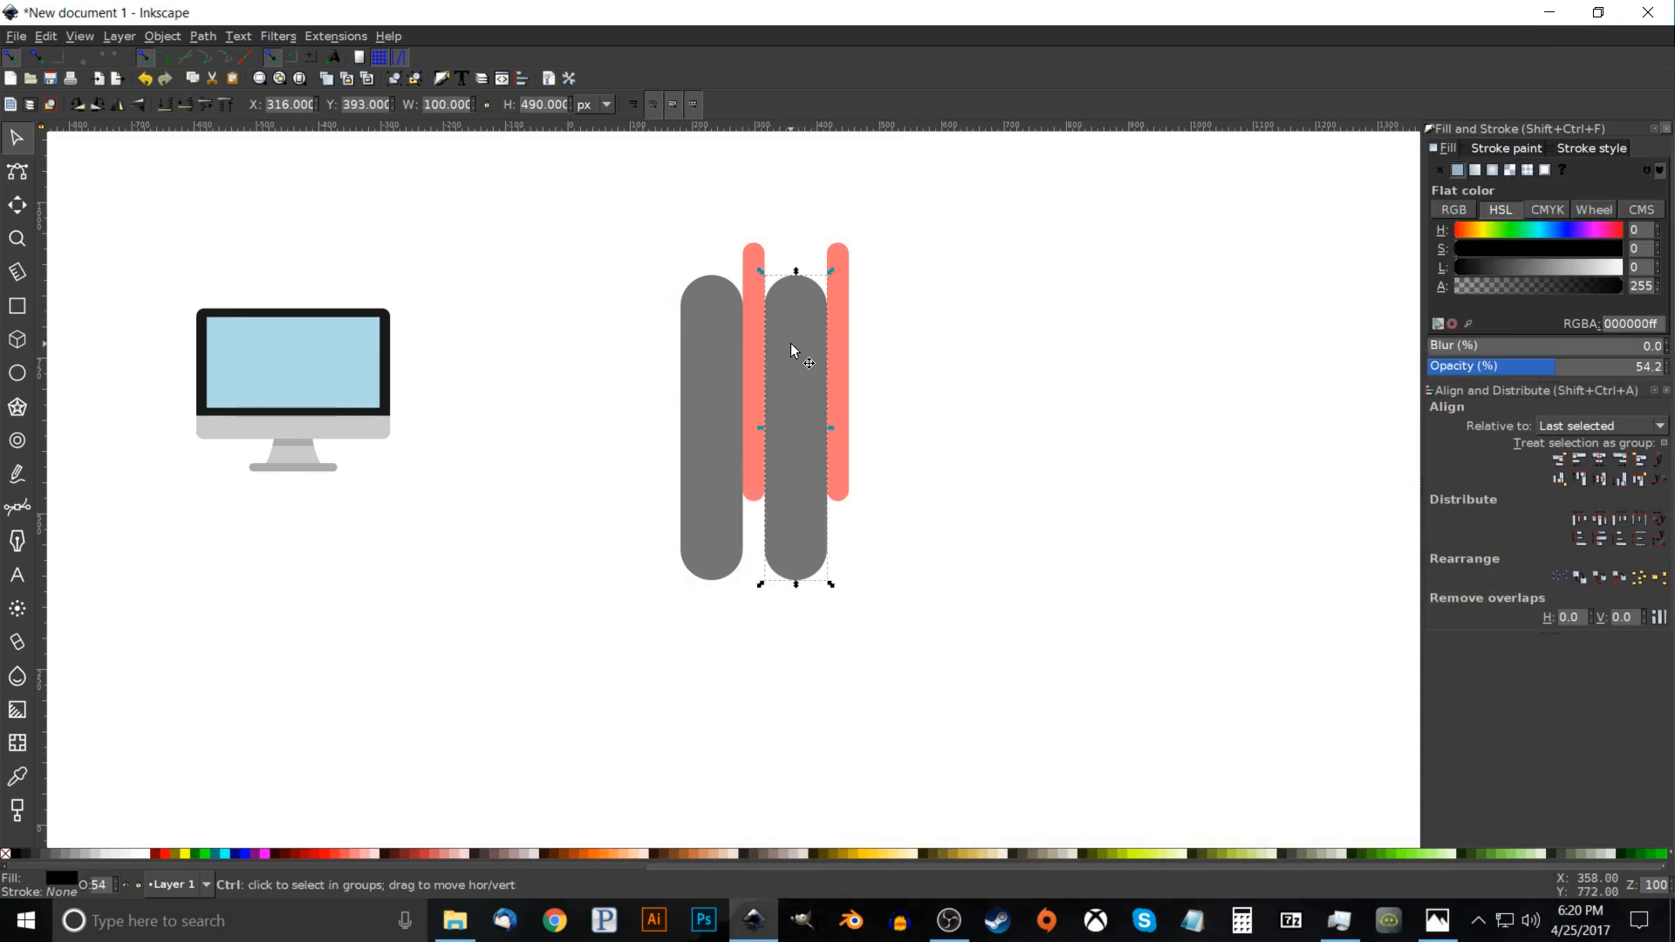
key("ctrl+d")
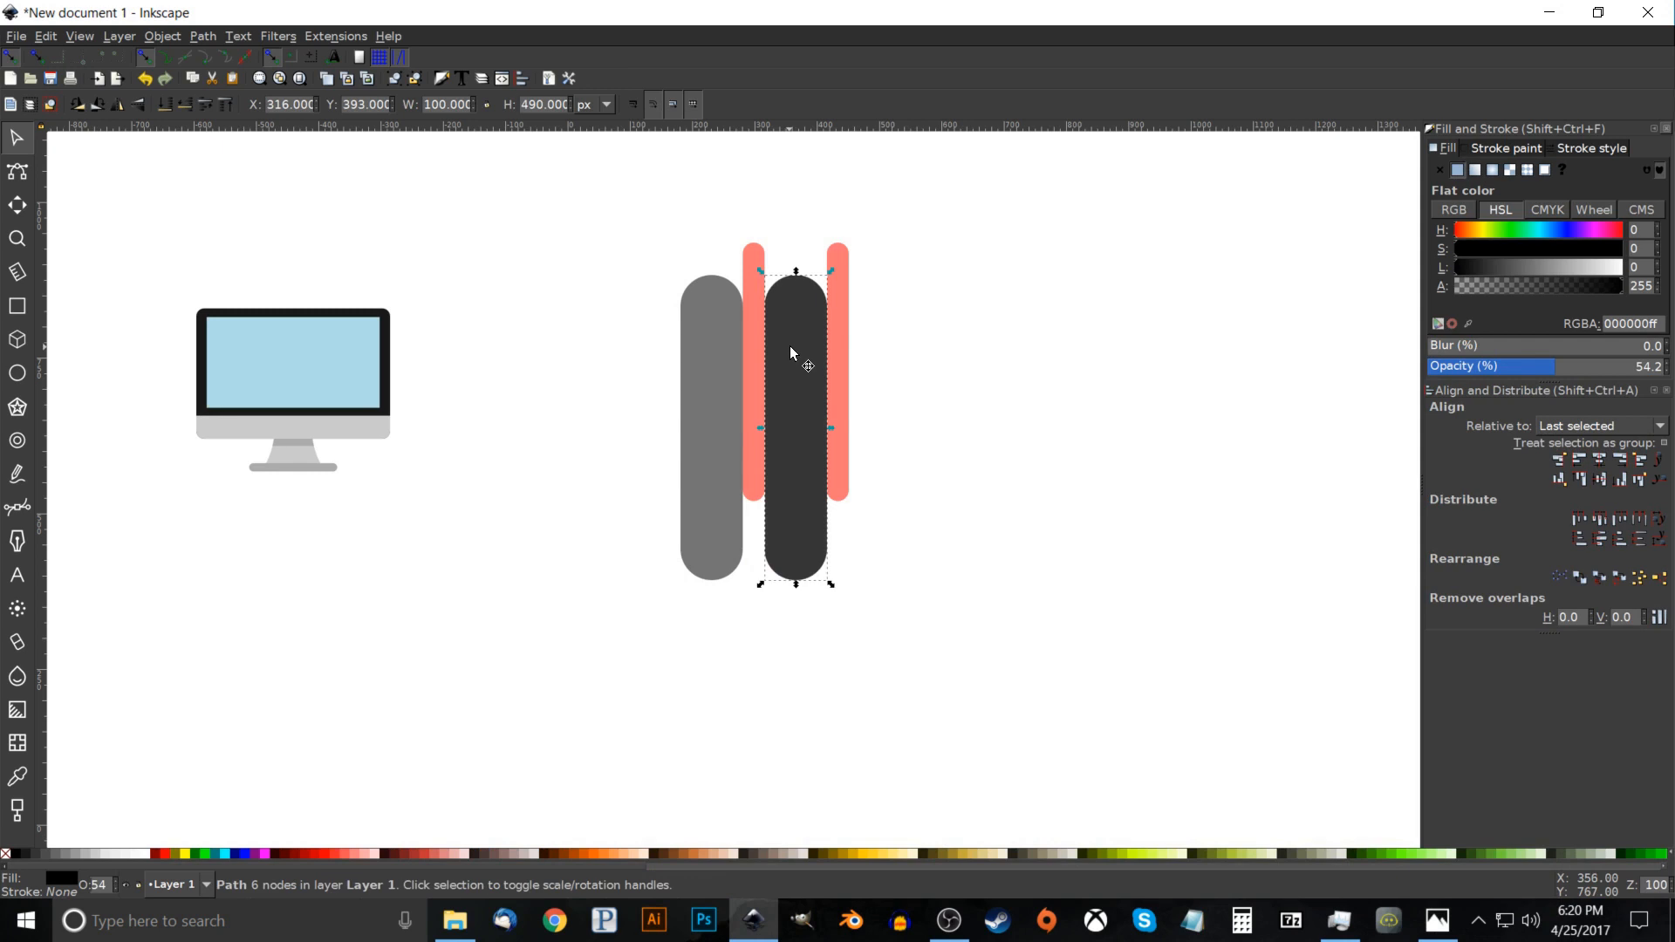
left_click(834, 263, "shift")
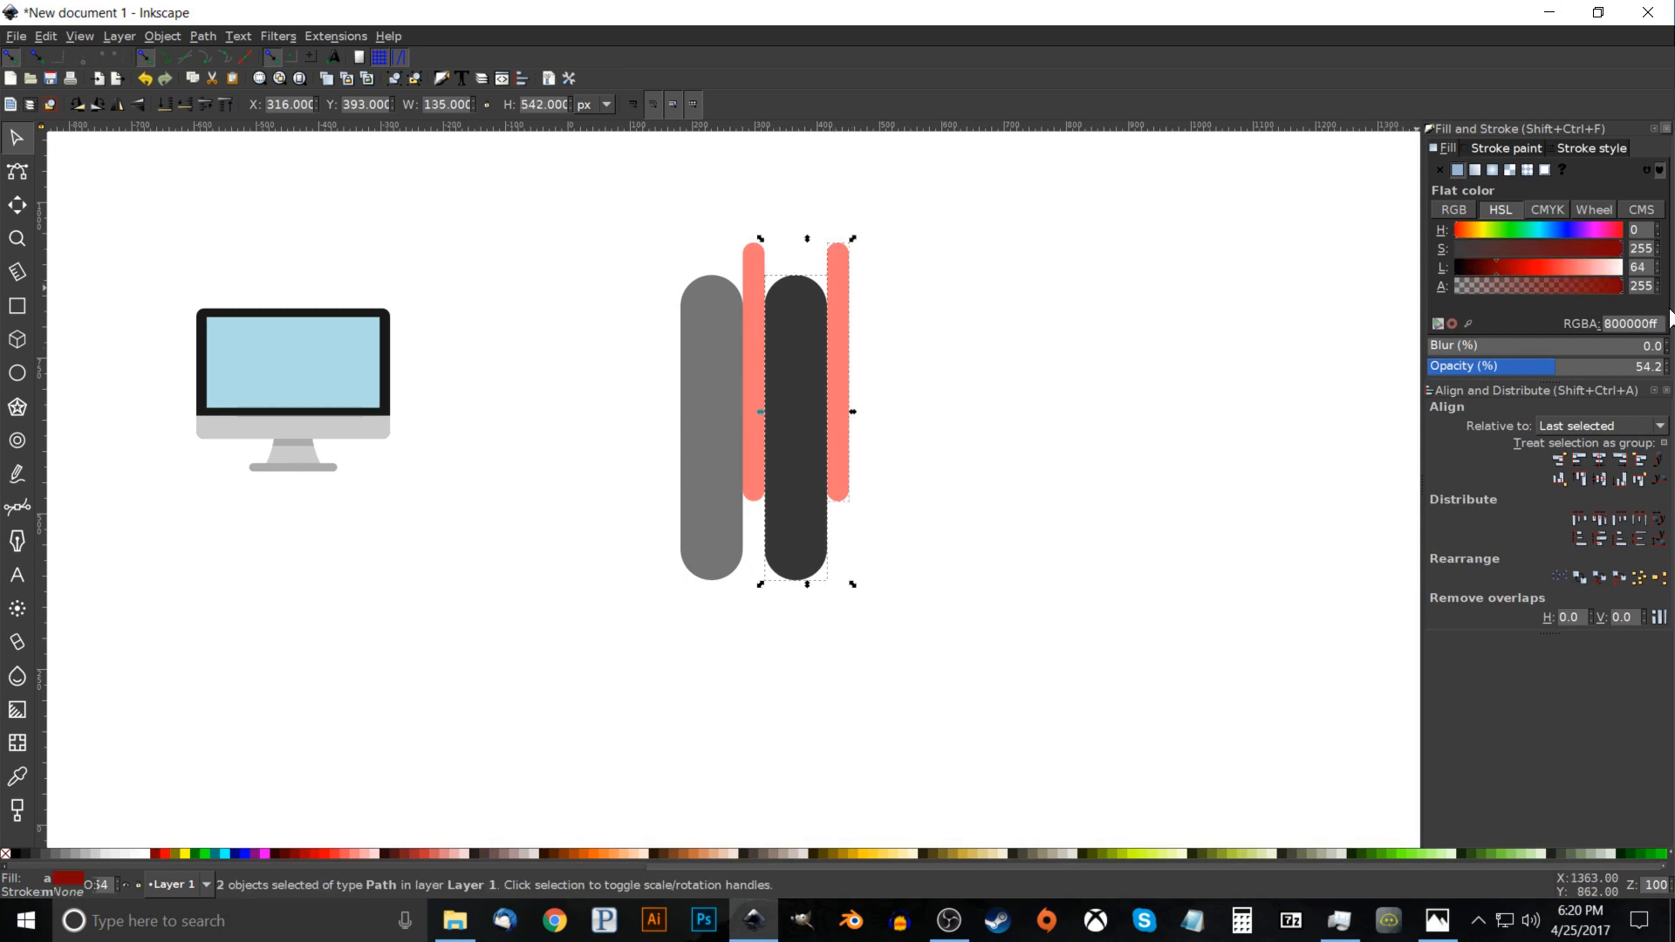
left_click(1643, 466)
left_click(1097, 281)
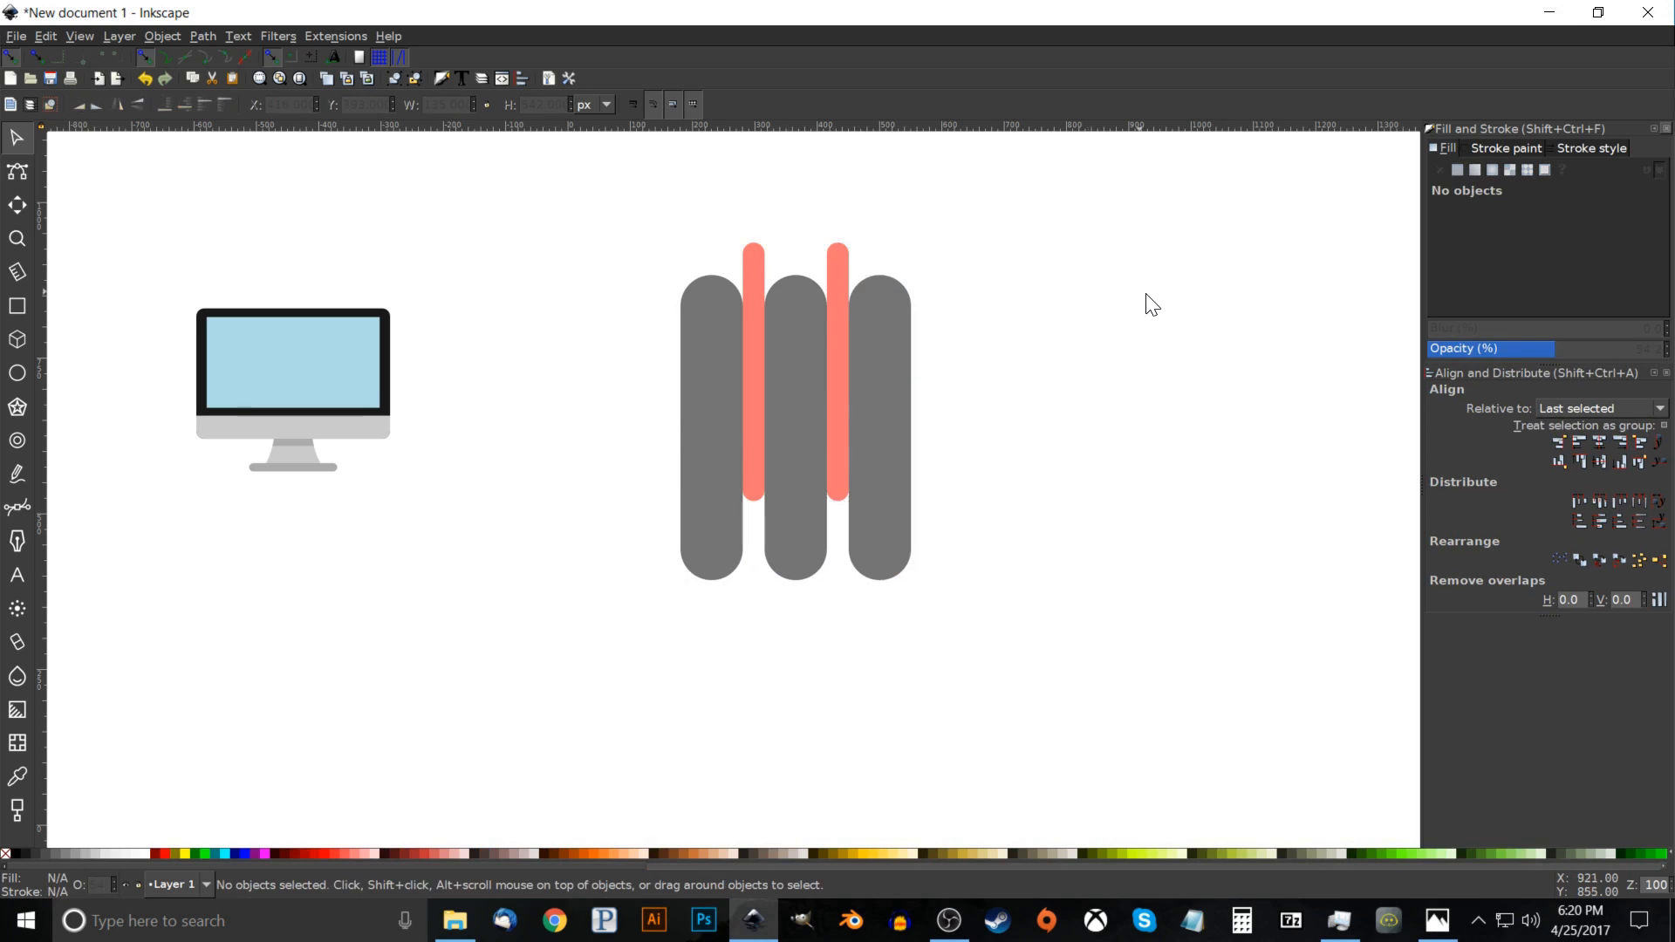
Duplicate the second red spacer and align the copy's left edge to the right edge of the third grey bar.
left_click(840, 259)
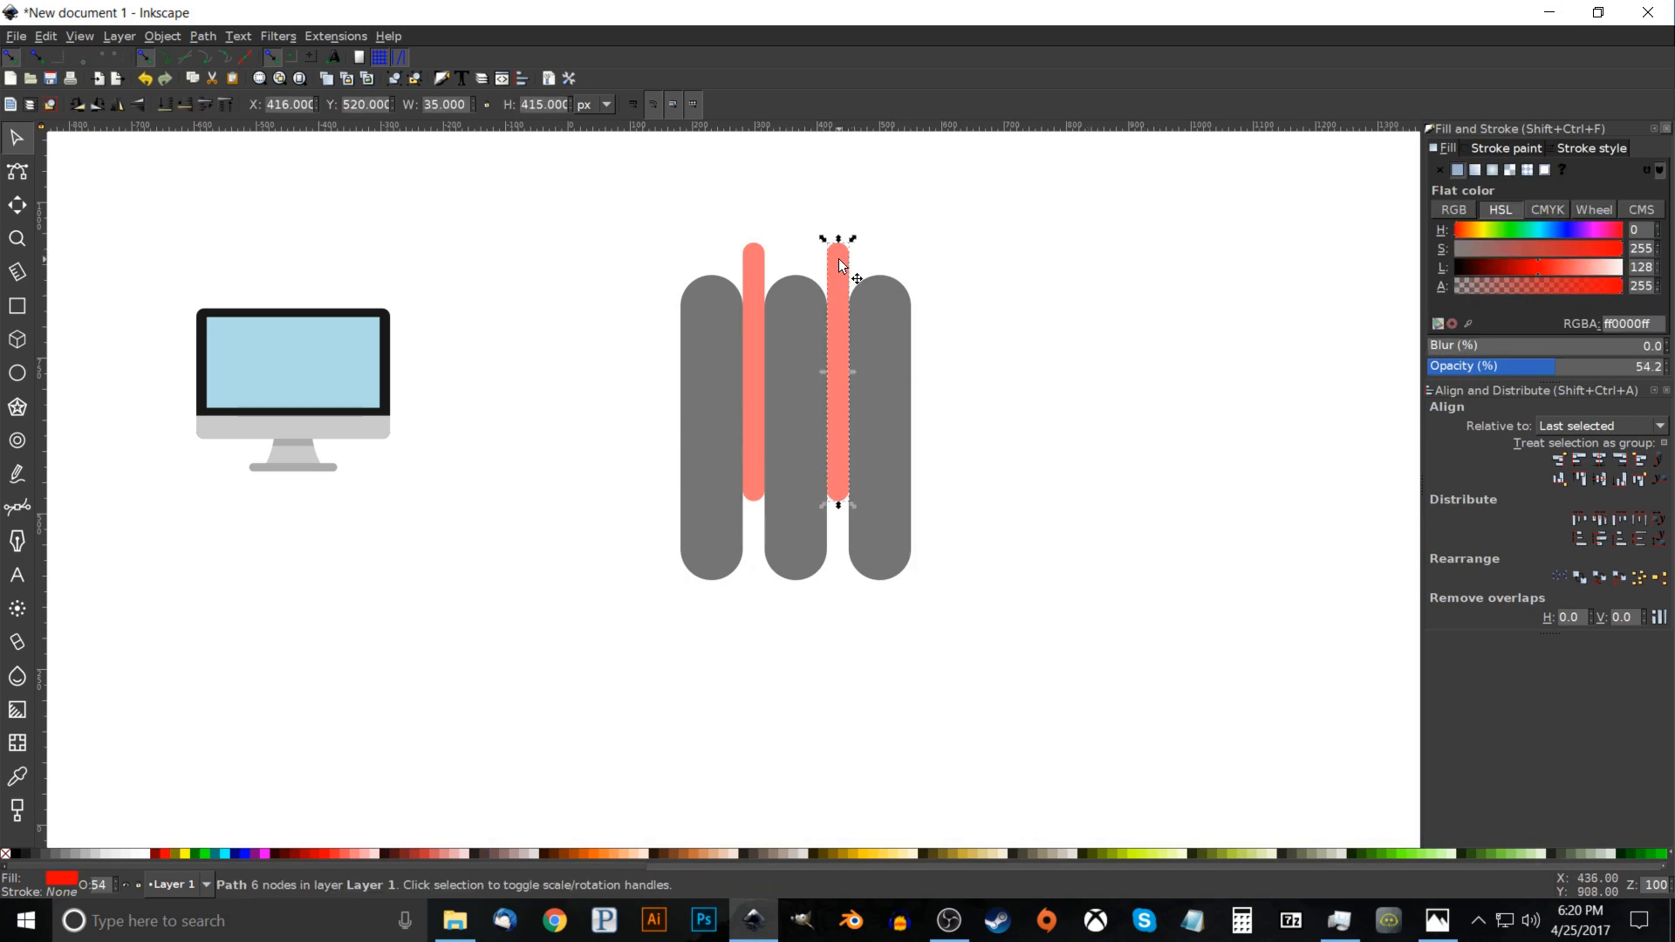
right_click(839, 258)
left_click(830, 231)
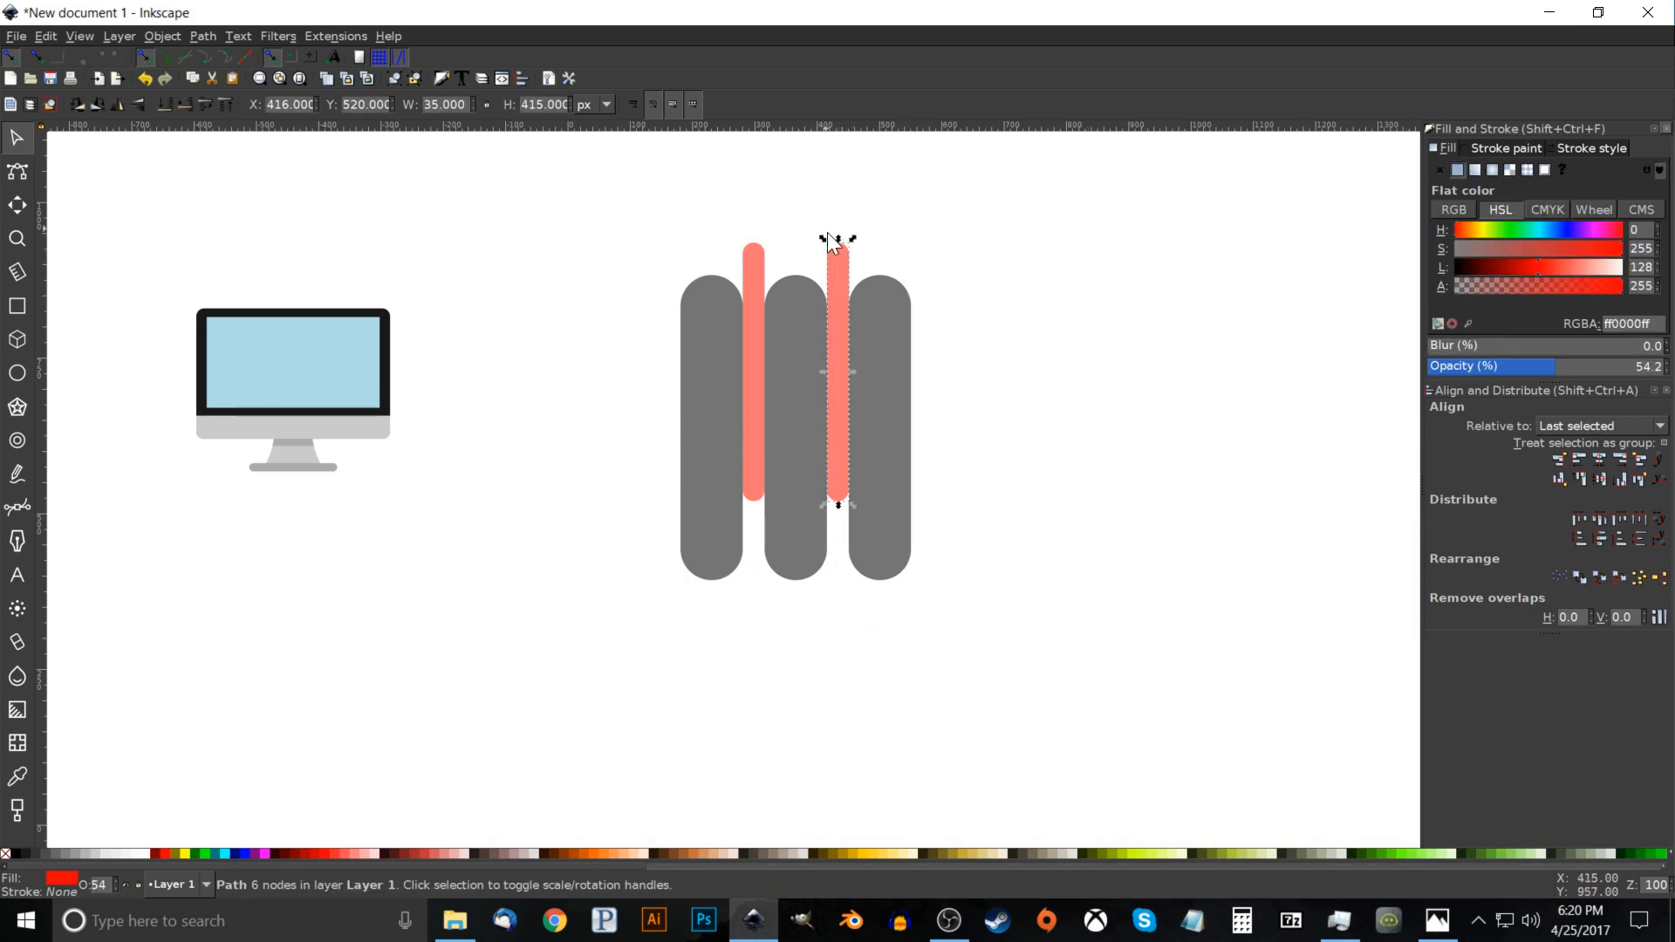
left_click(844, 281, "ctrl")
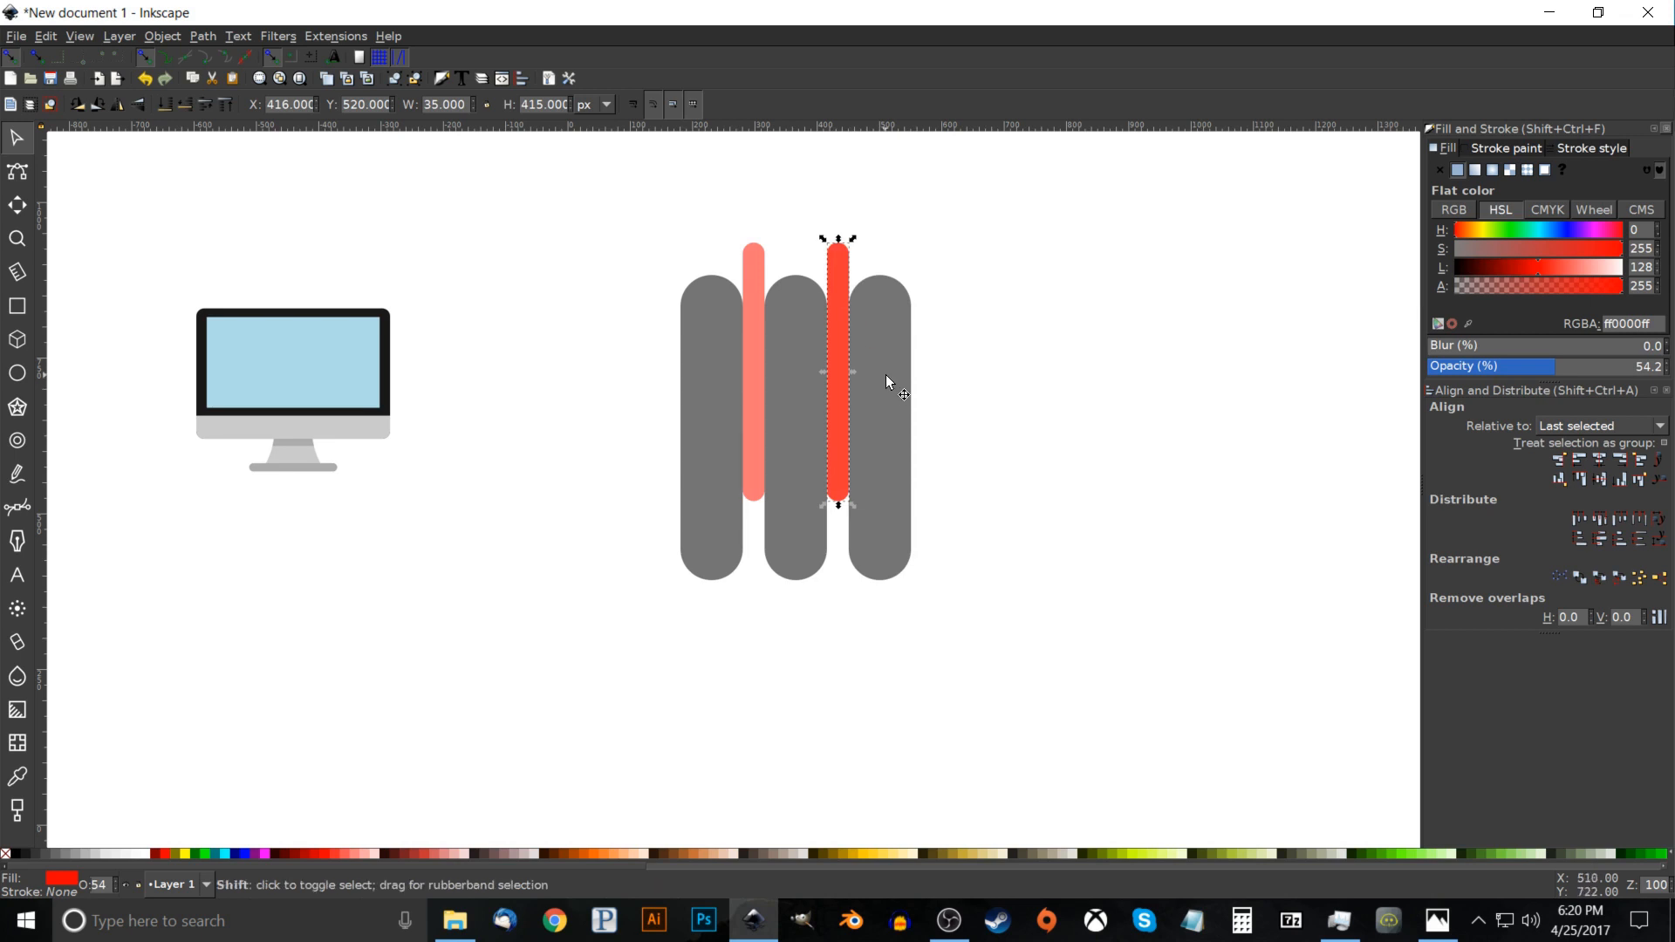
left_click(897, 323, "shift")
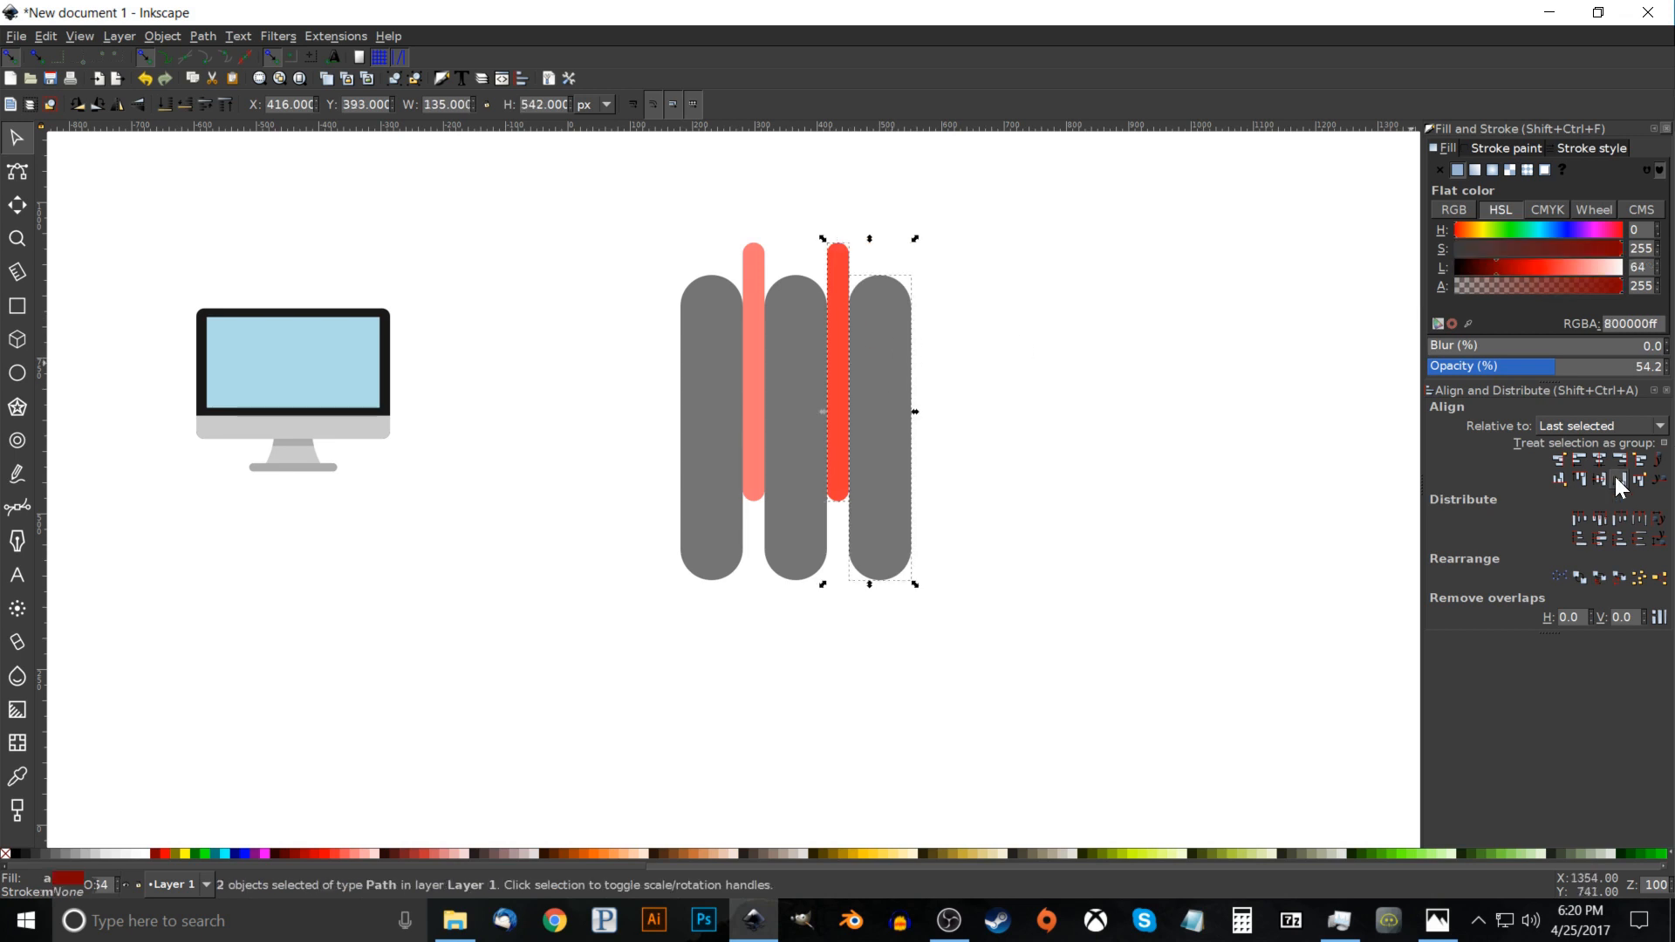
left_click(1639, 460)
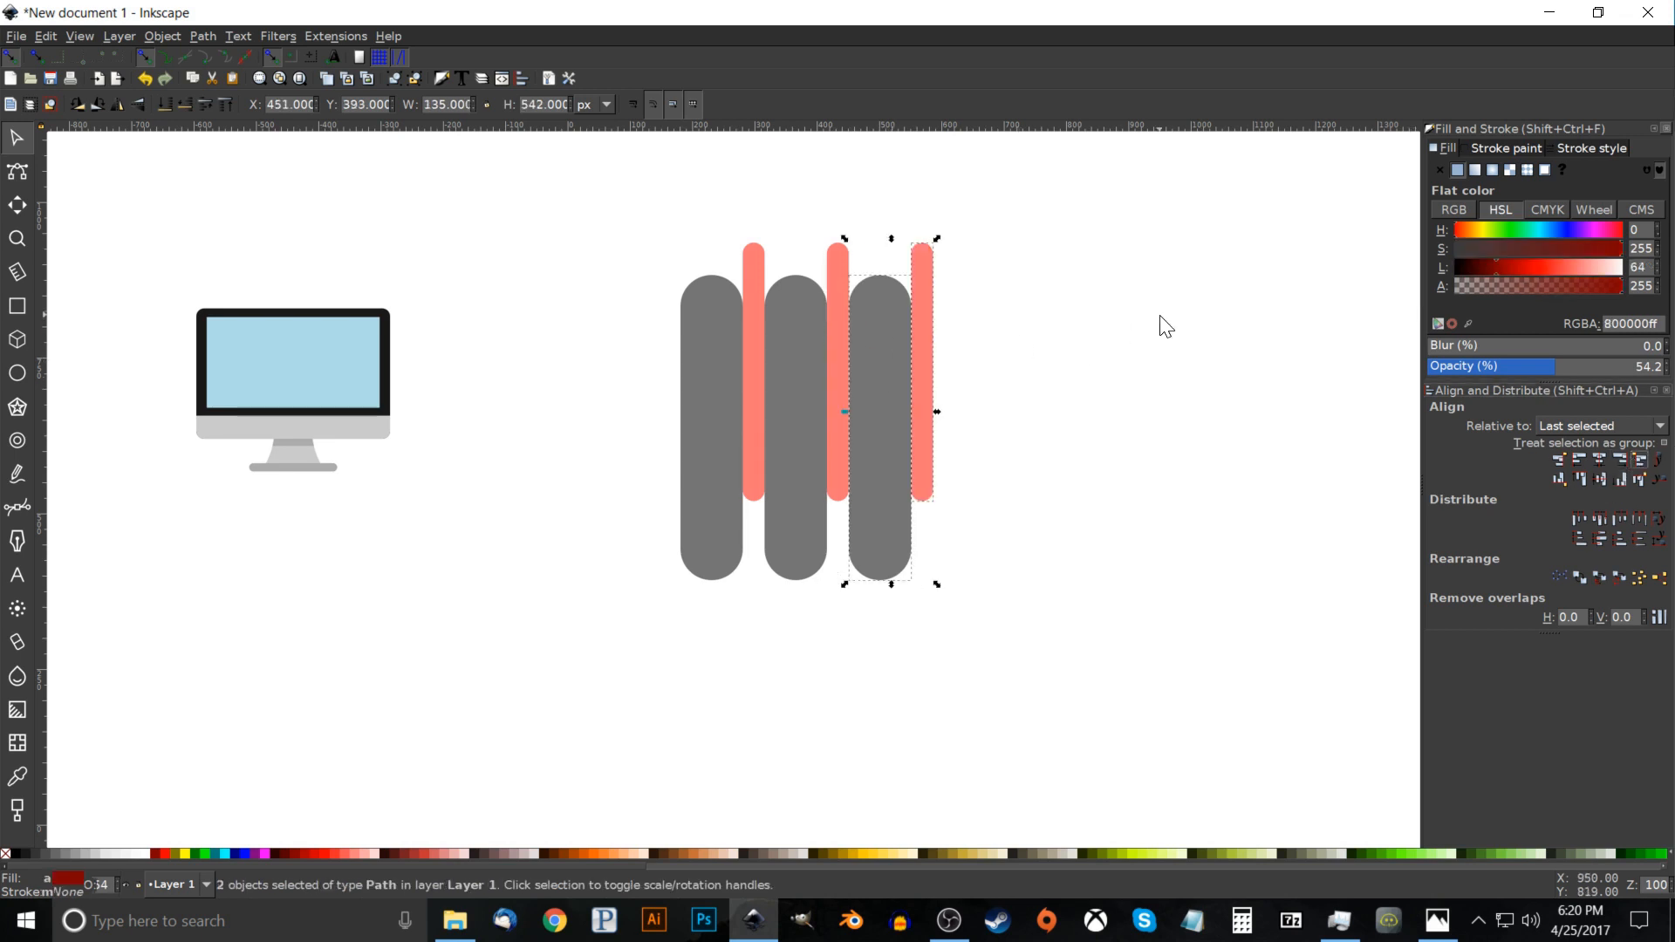
Duplicate the first grey bar and align the copy's left edge to the right edge of the third red spacer.
left_click(698, 293)
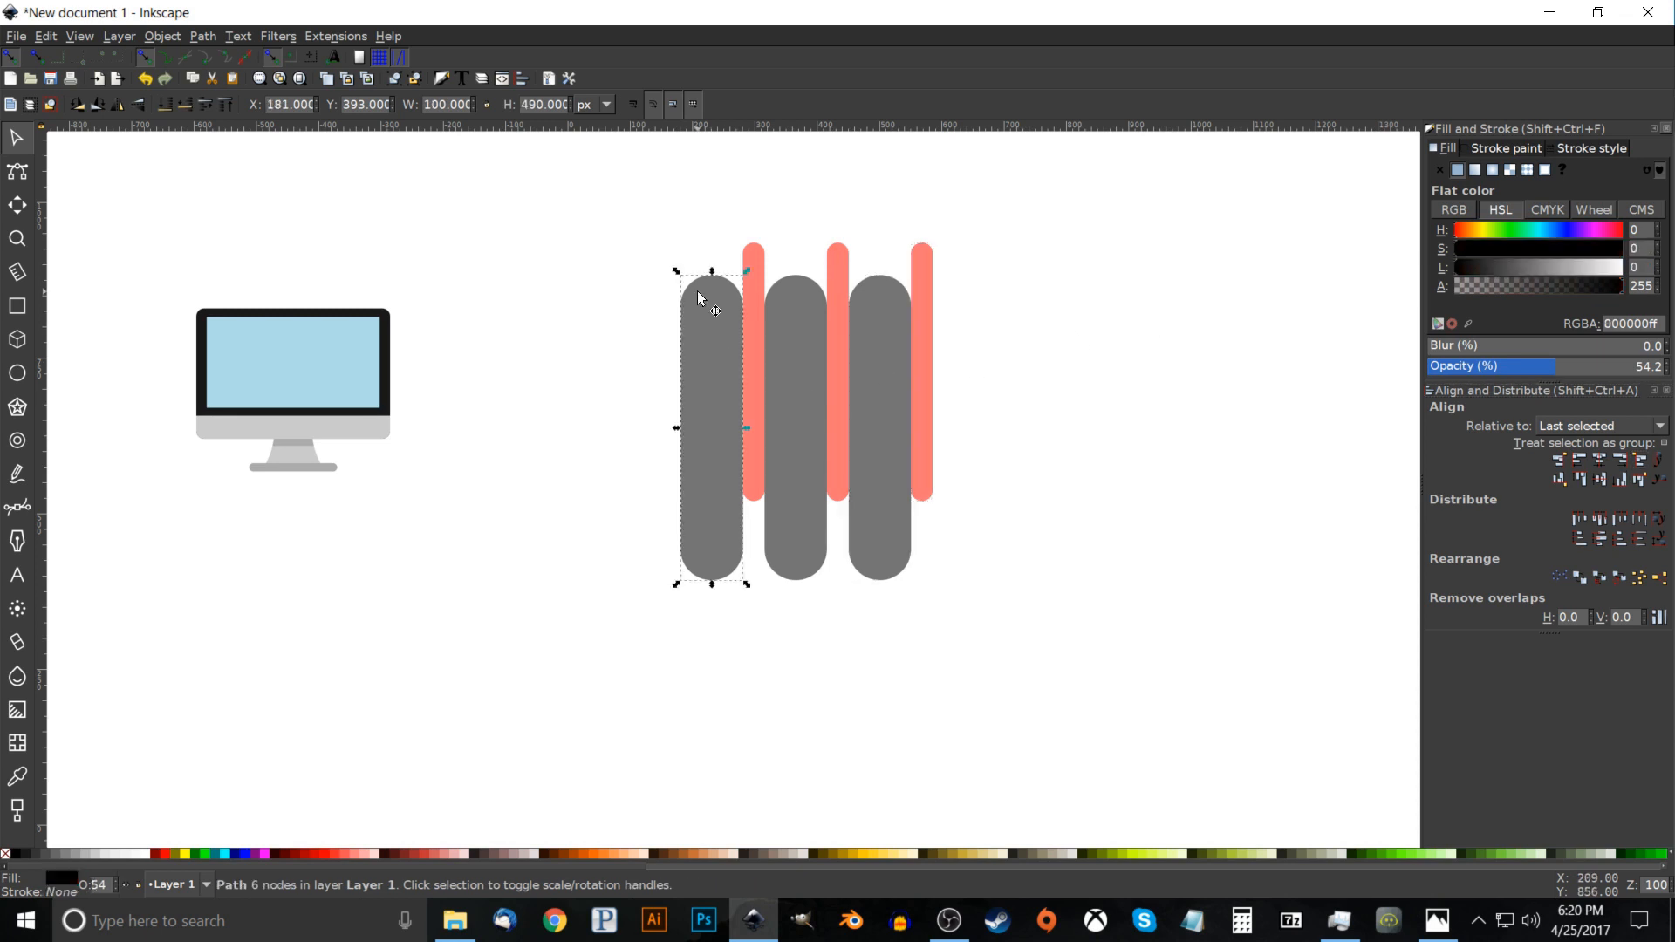
key("ctrl+d")
key("shift")
left_click(924, 259, "shift")
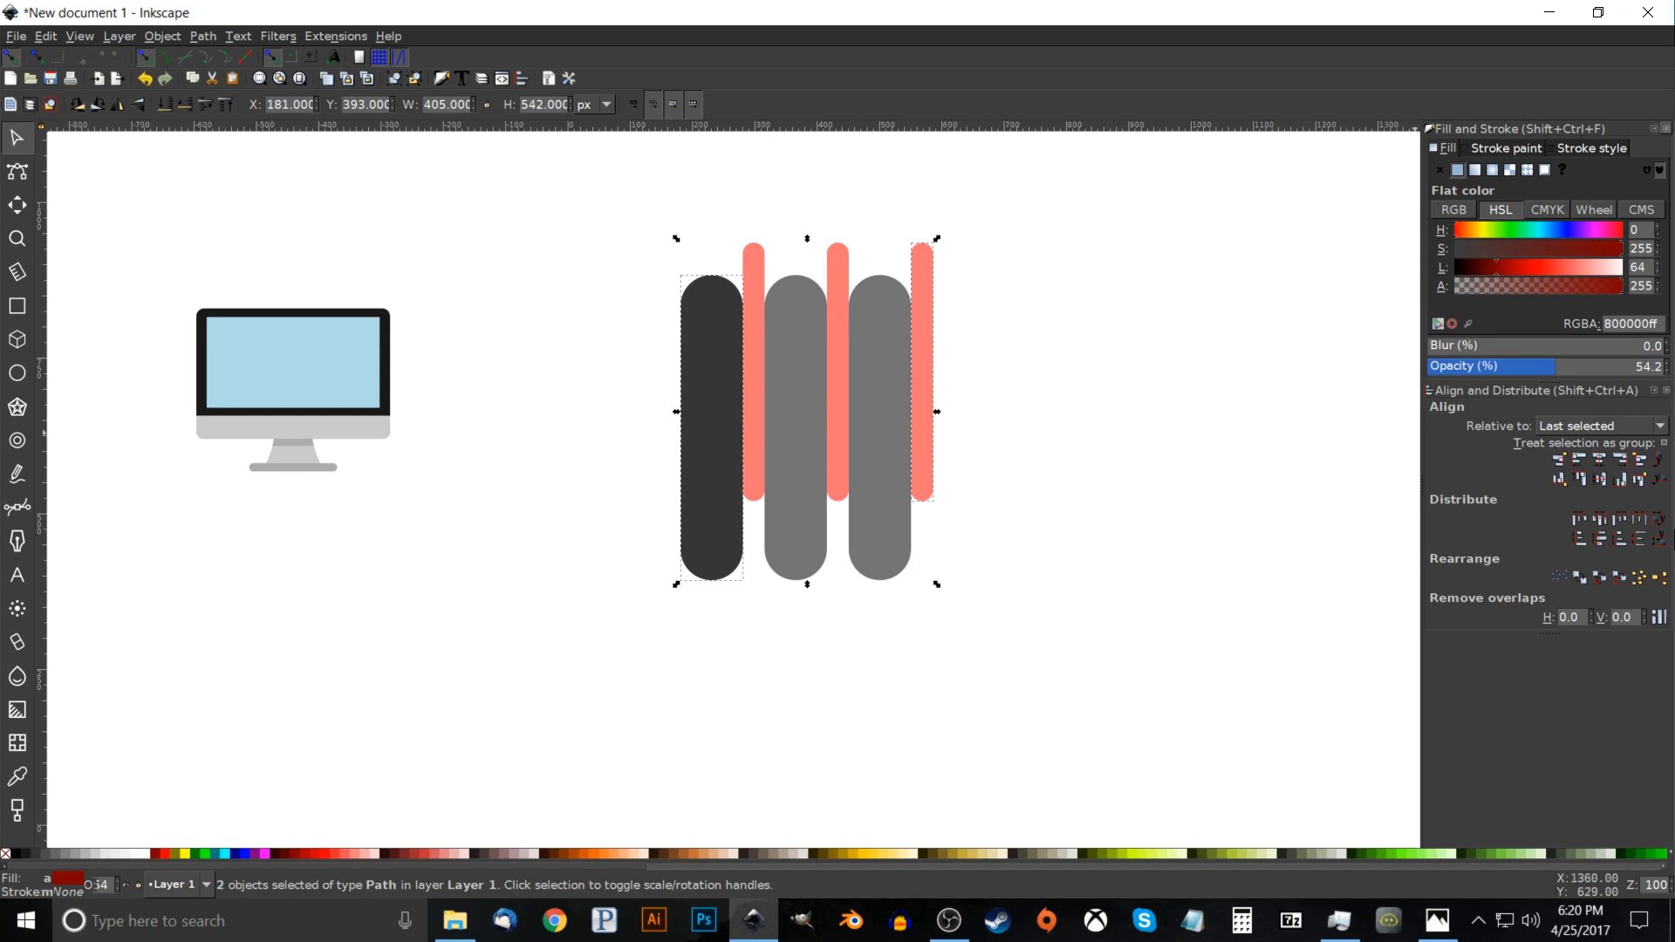
left_click(1644, 459)
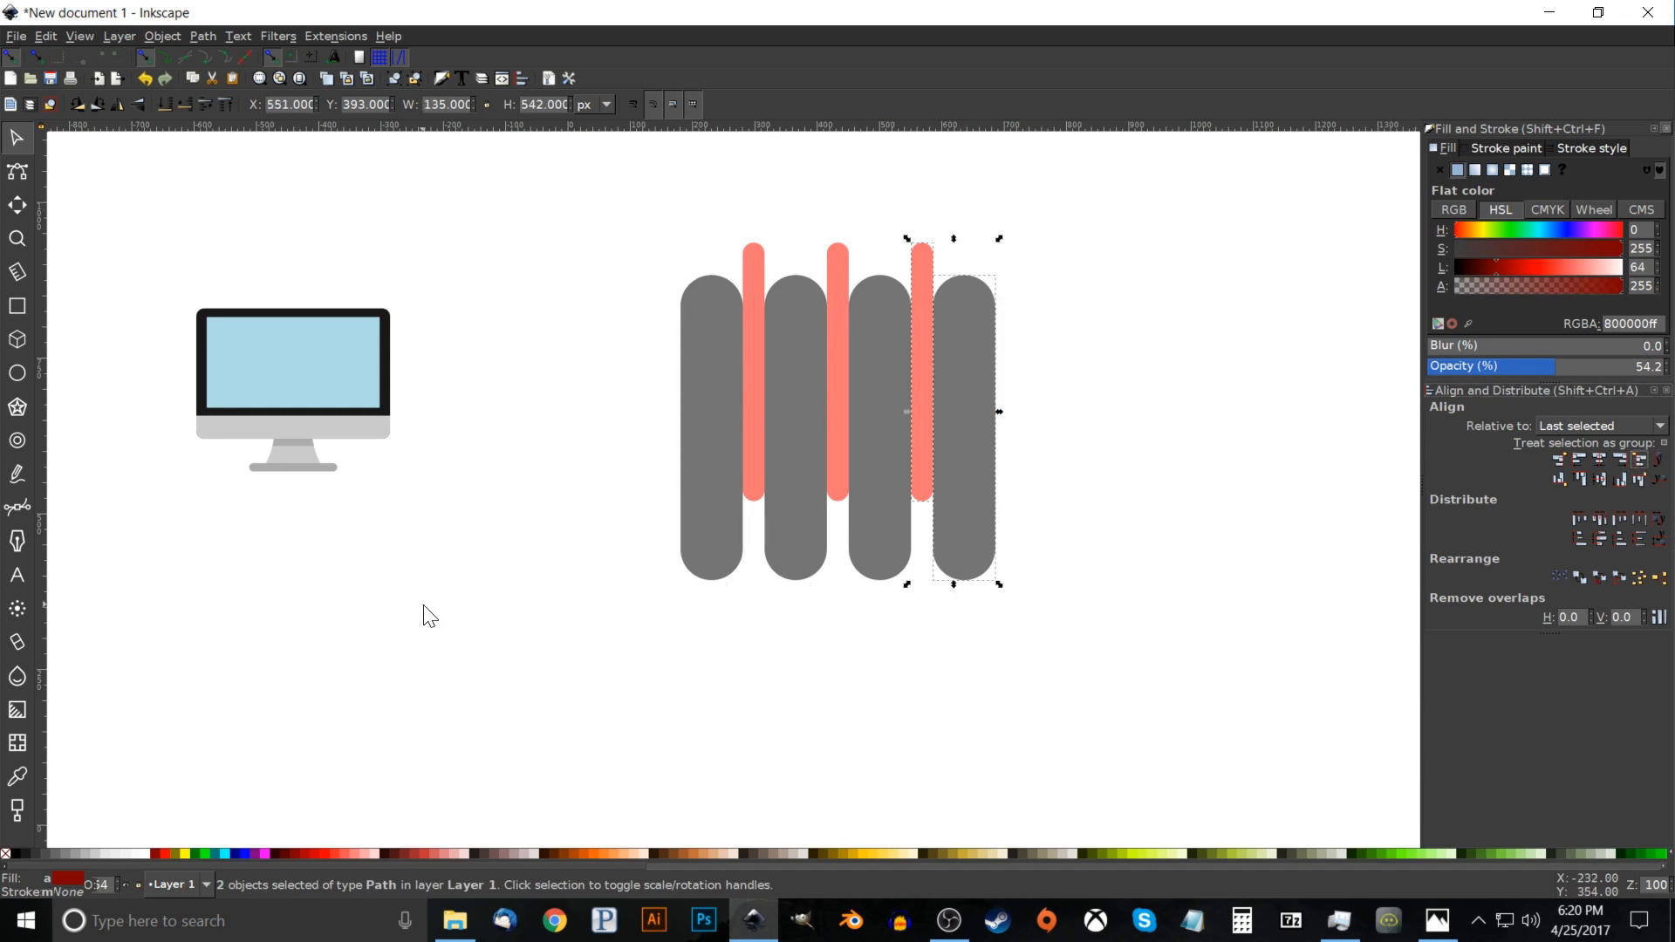
left_click(1248, 267)
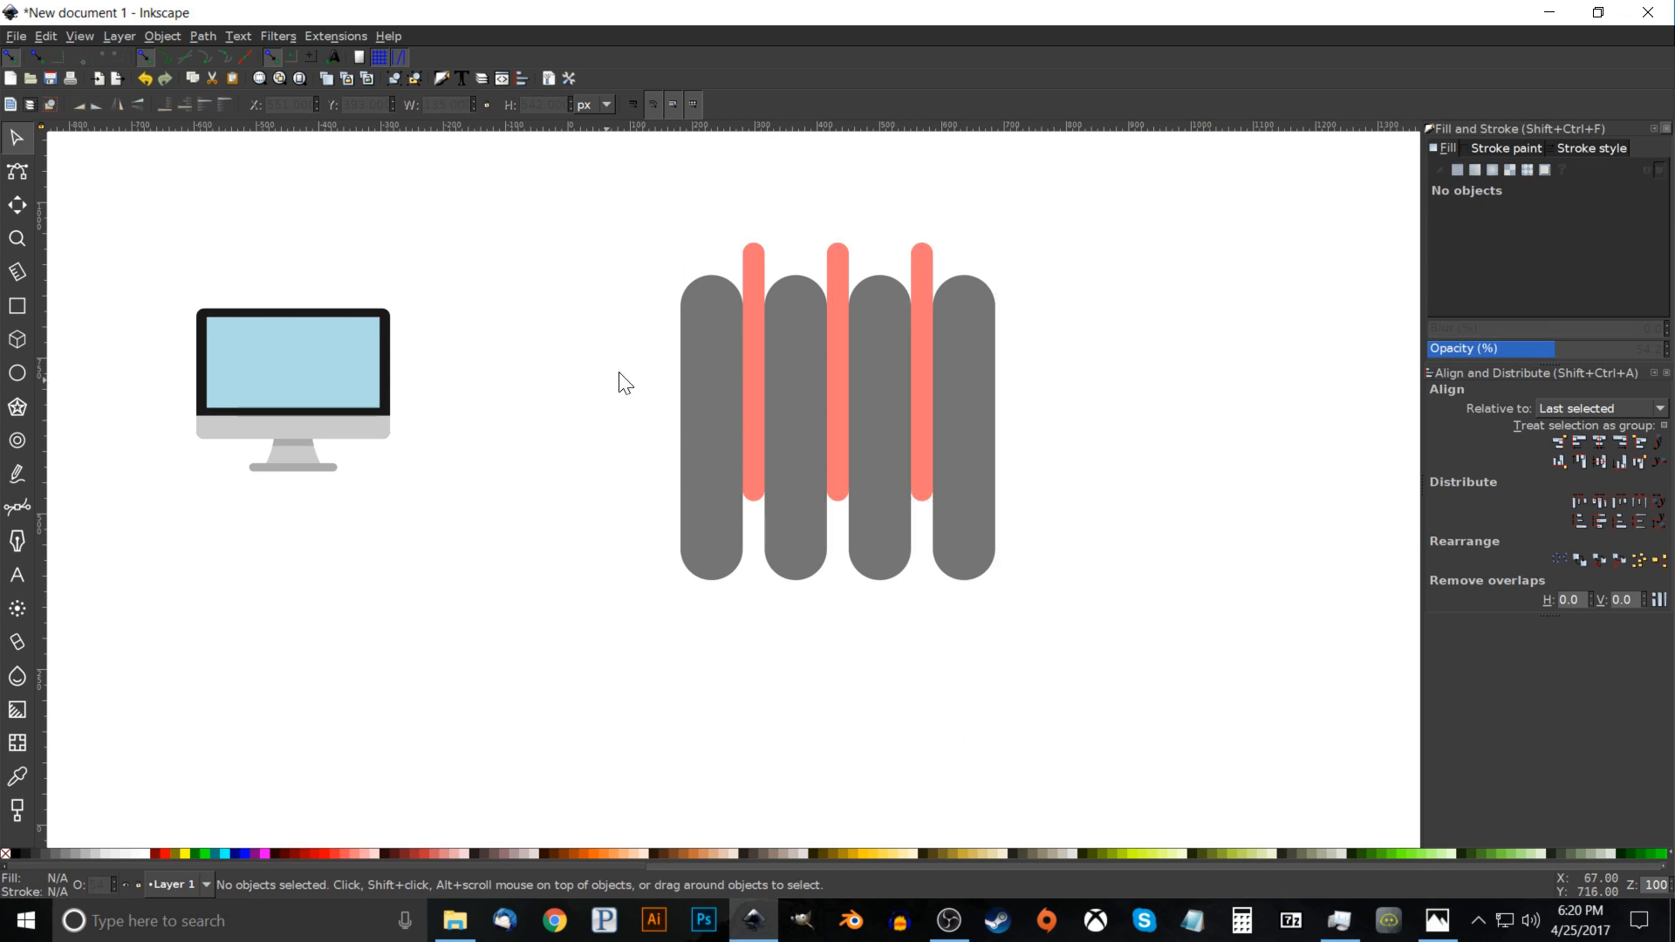
Duplicate the first grey bar again and move the copy into the empty space between the monitor and the row of bars.
right_click(711, 324)
left_click(758, 440)
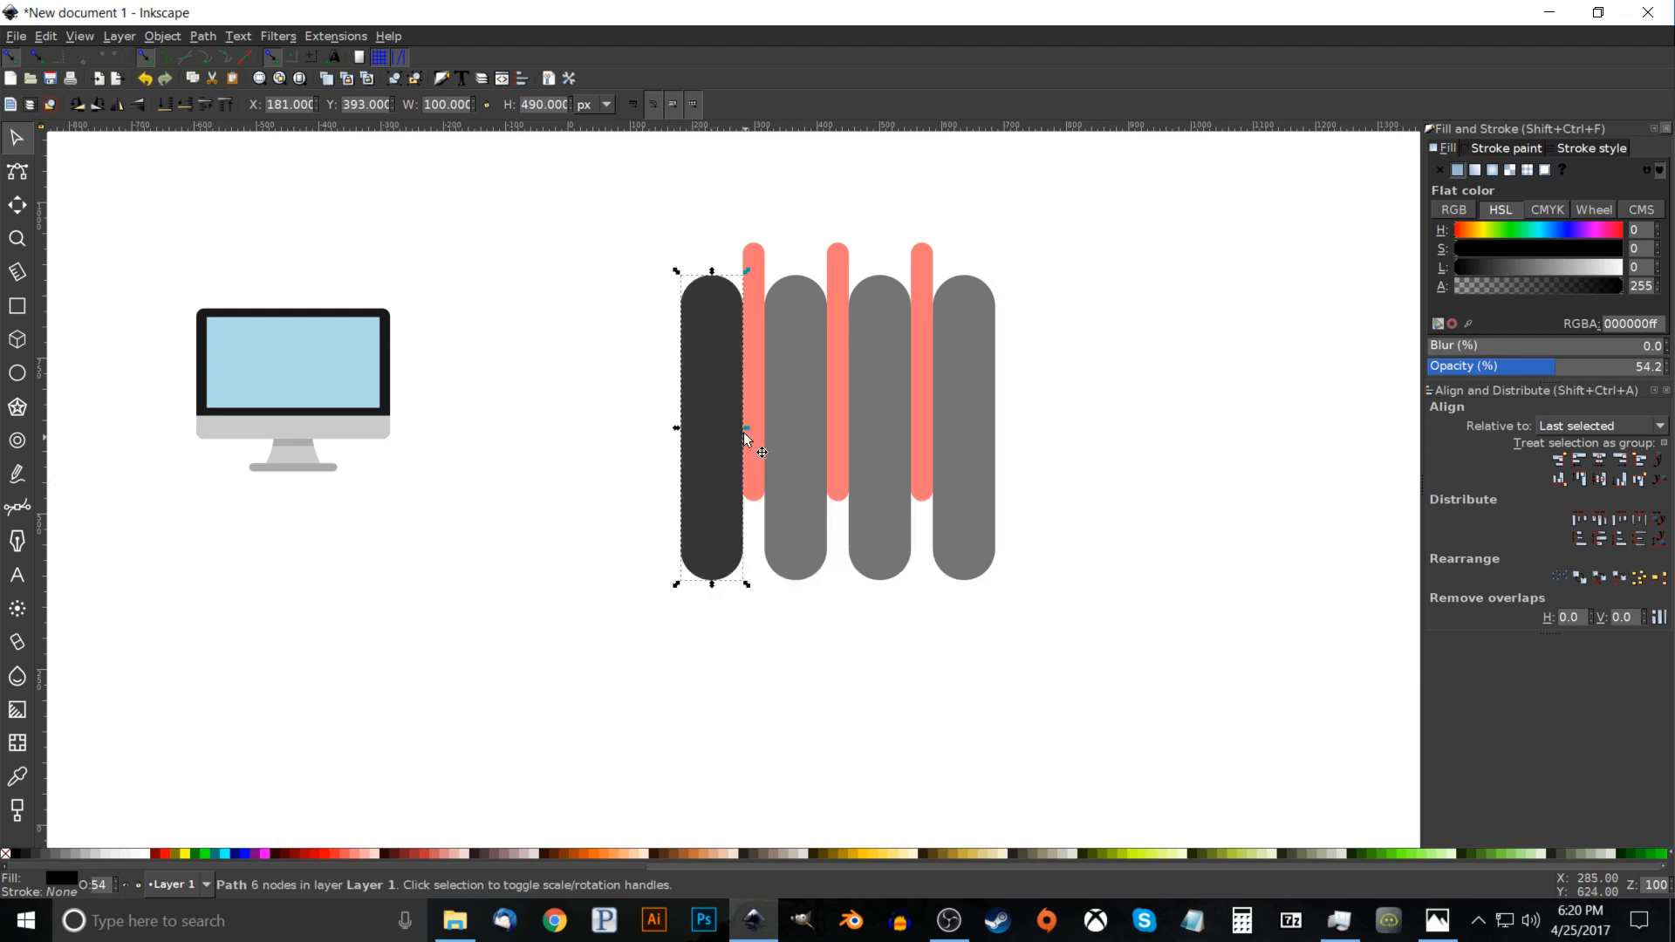
left_click_drag(729, 391, 547, 489)
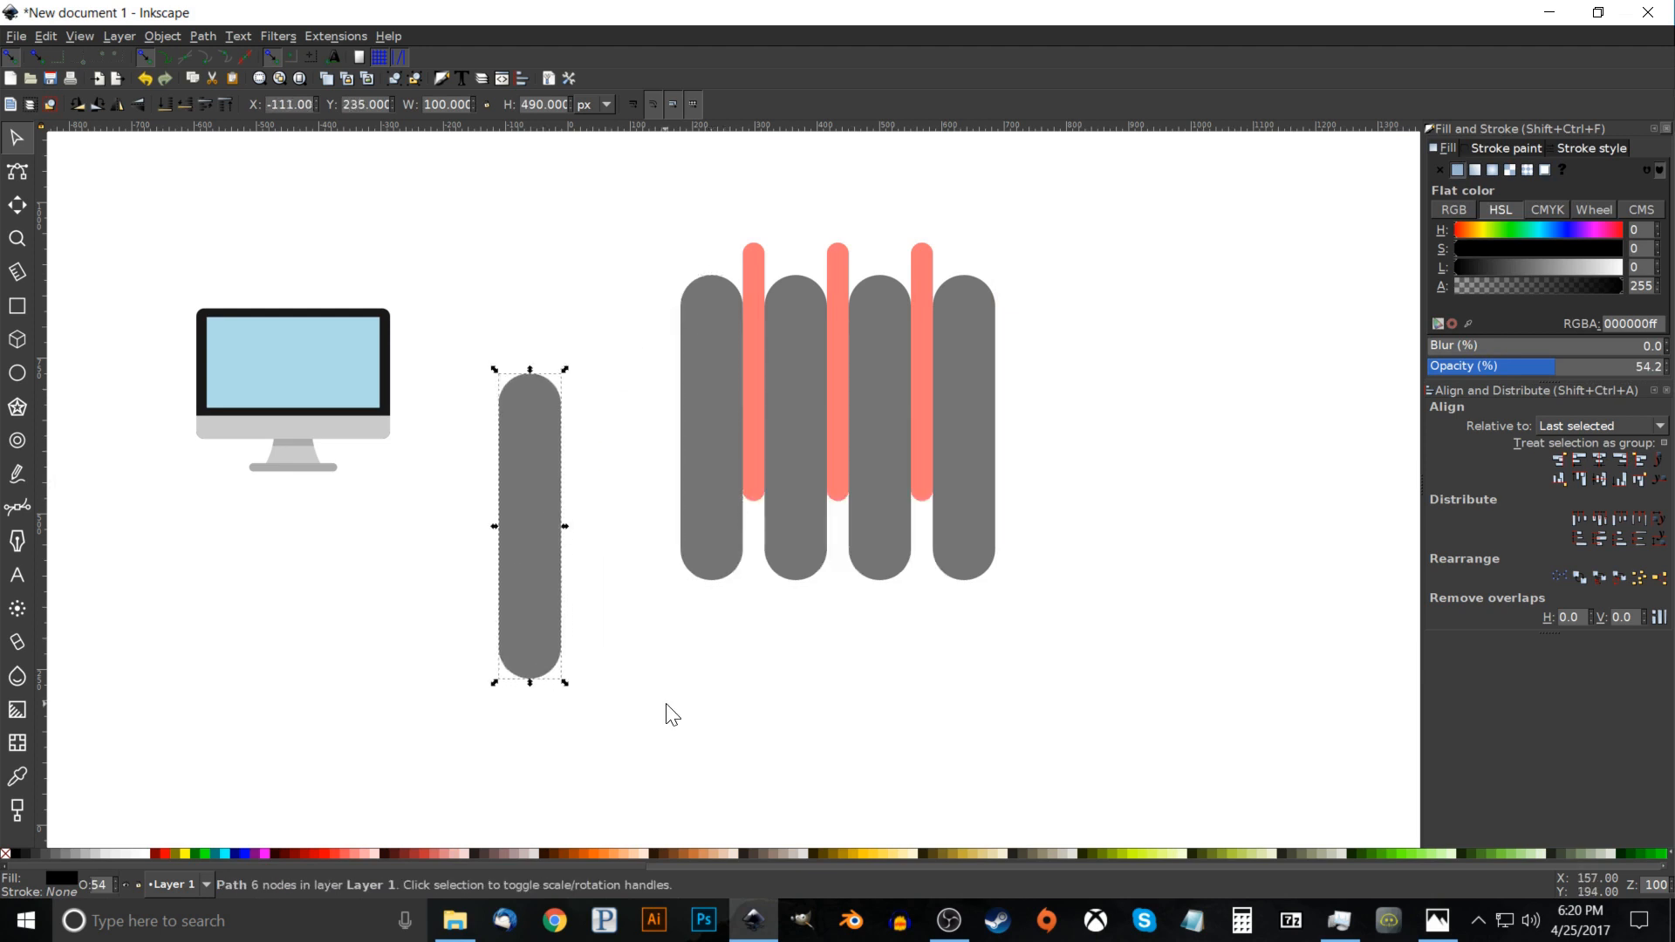
Select the first and fourth grey bars of the row together and copy them.
key("shift")
left_click(705, 331, "shift")
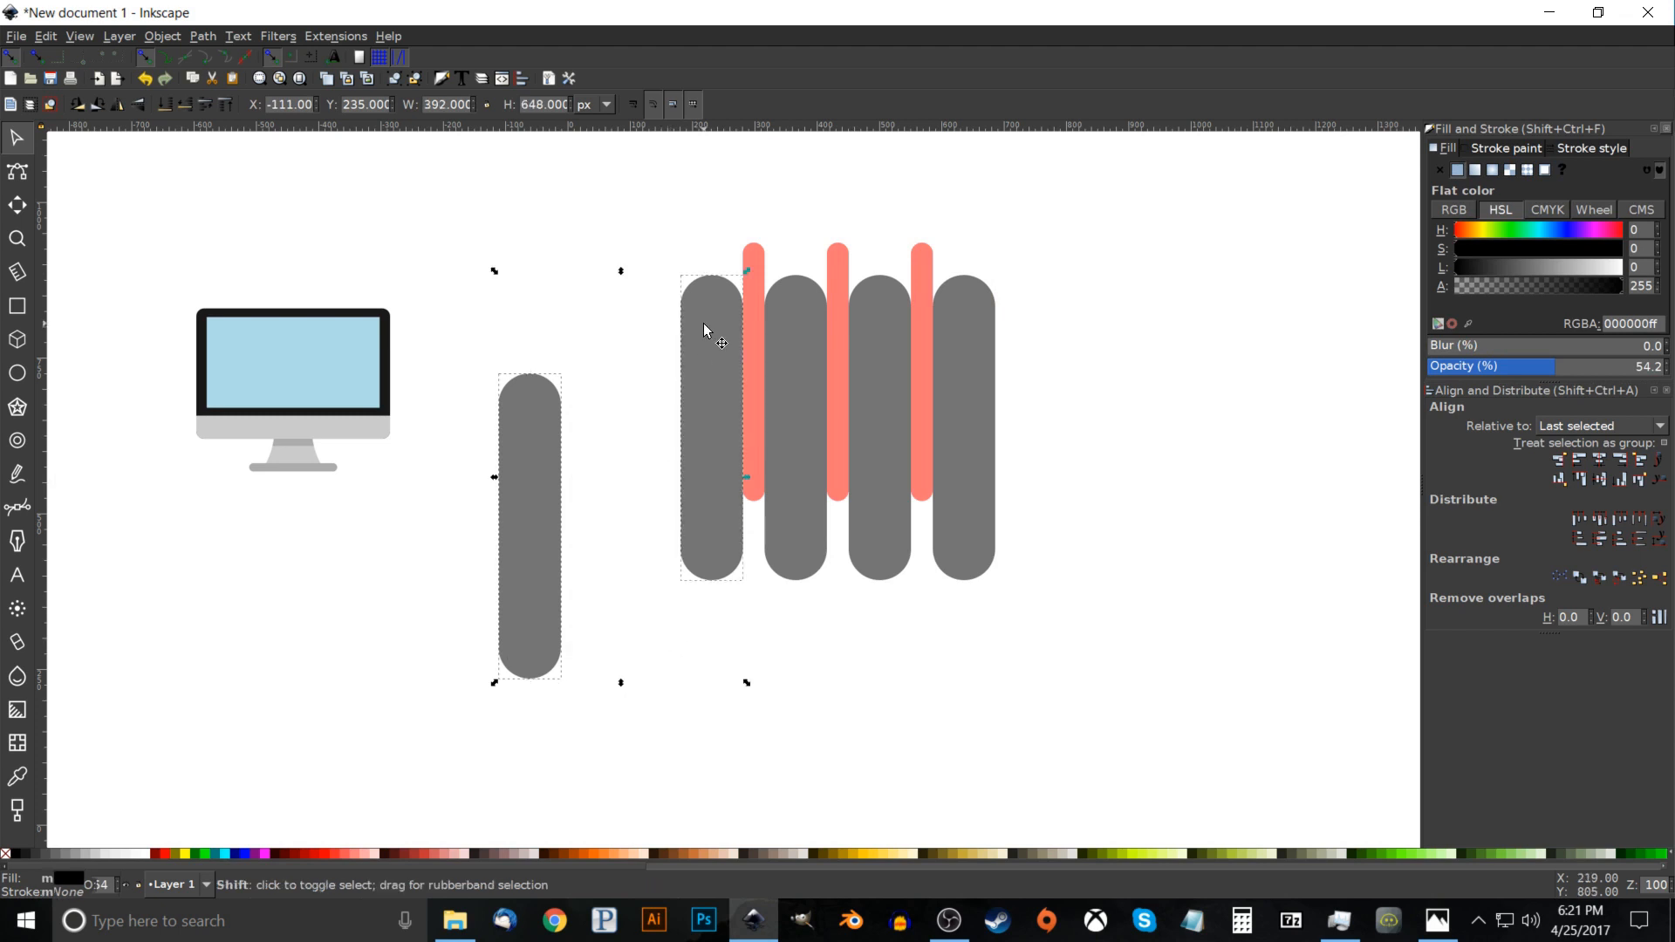
left_click(587, 209)
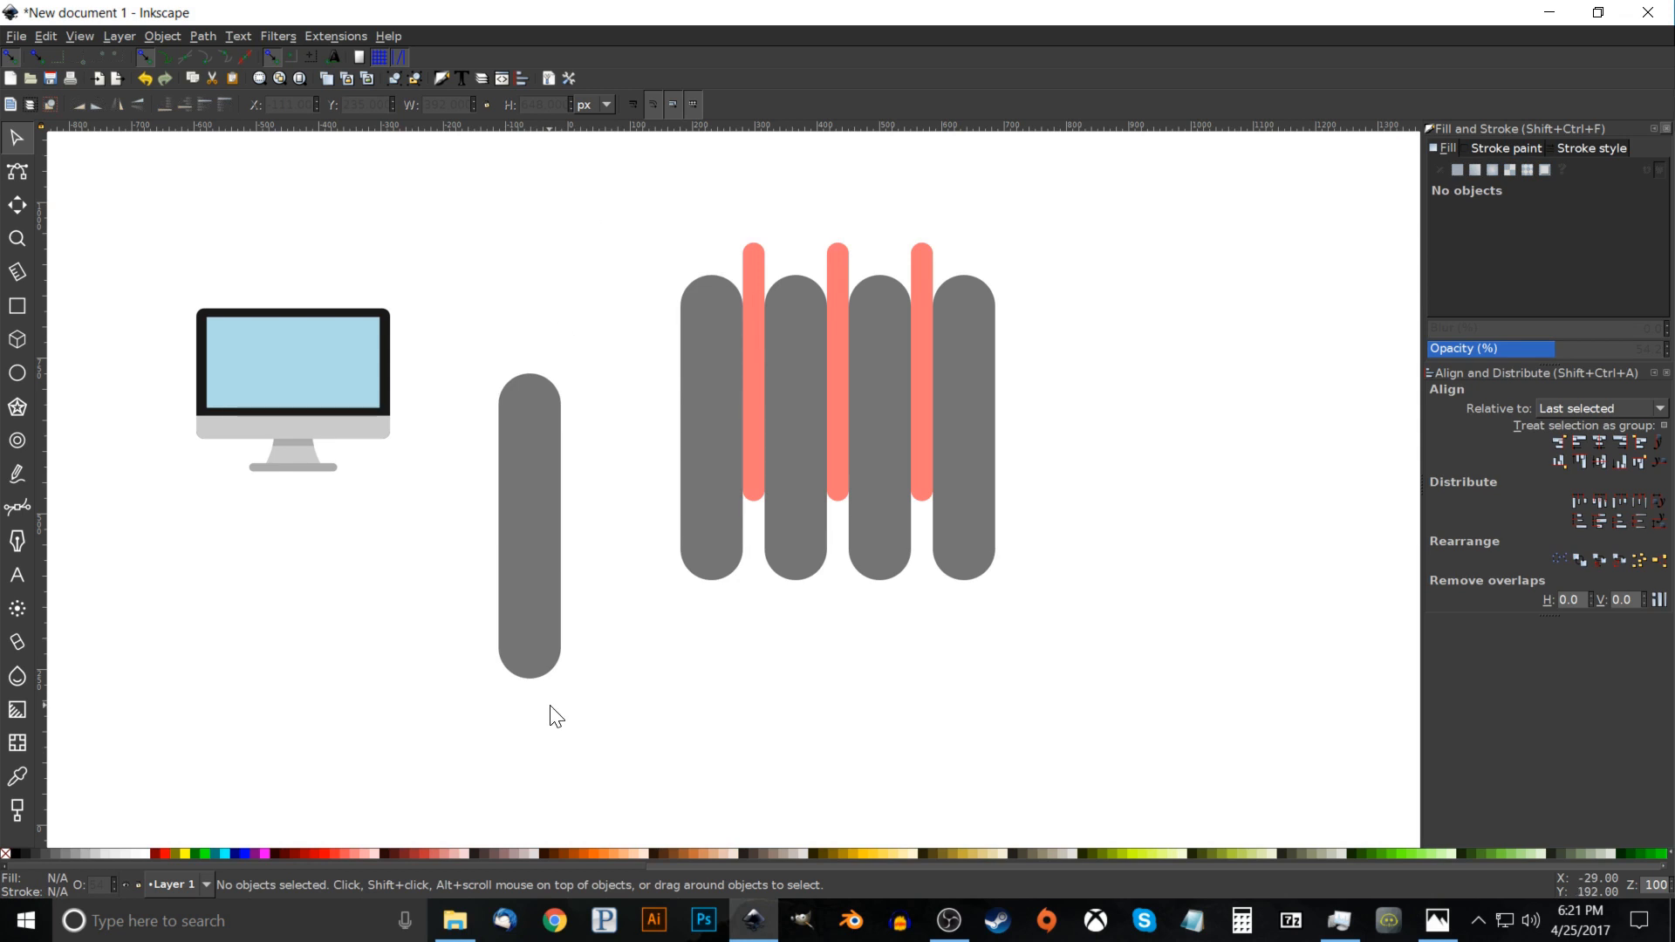
key("shift")
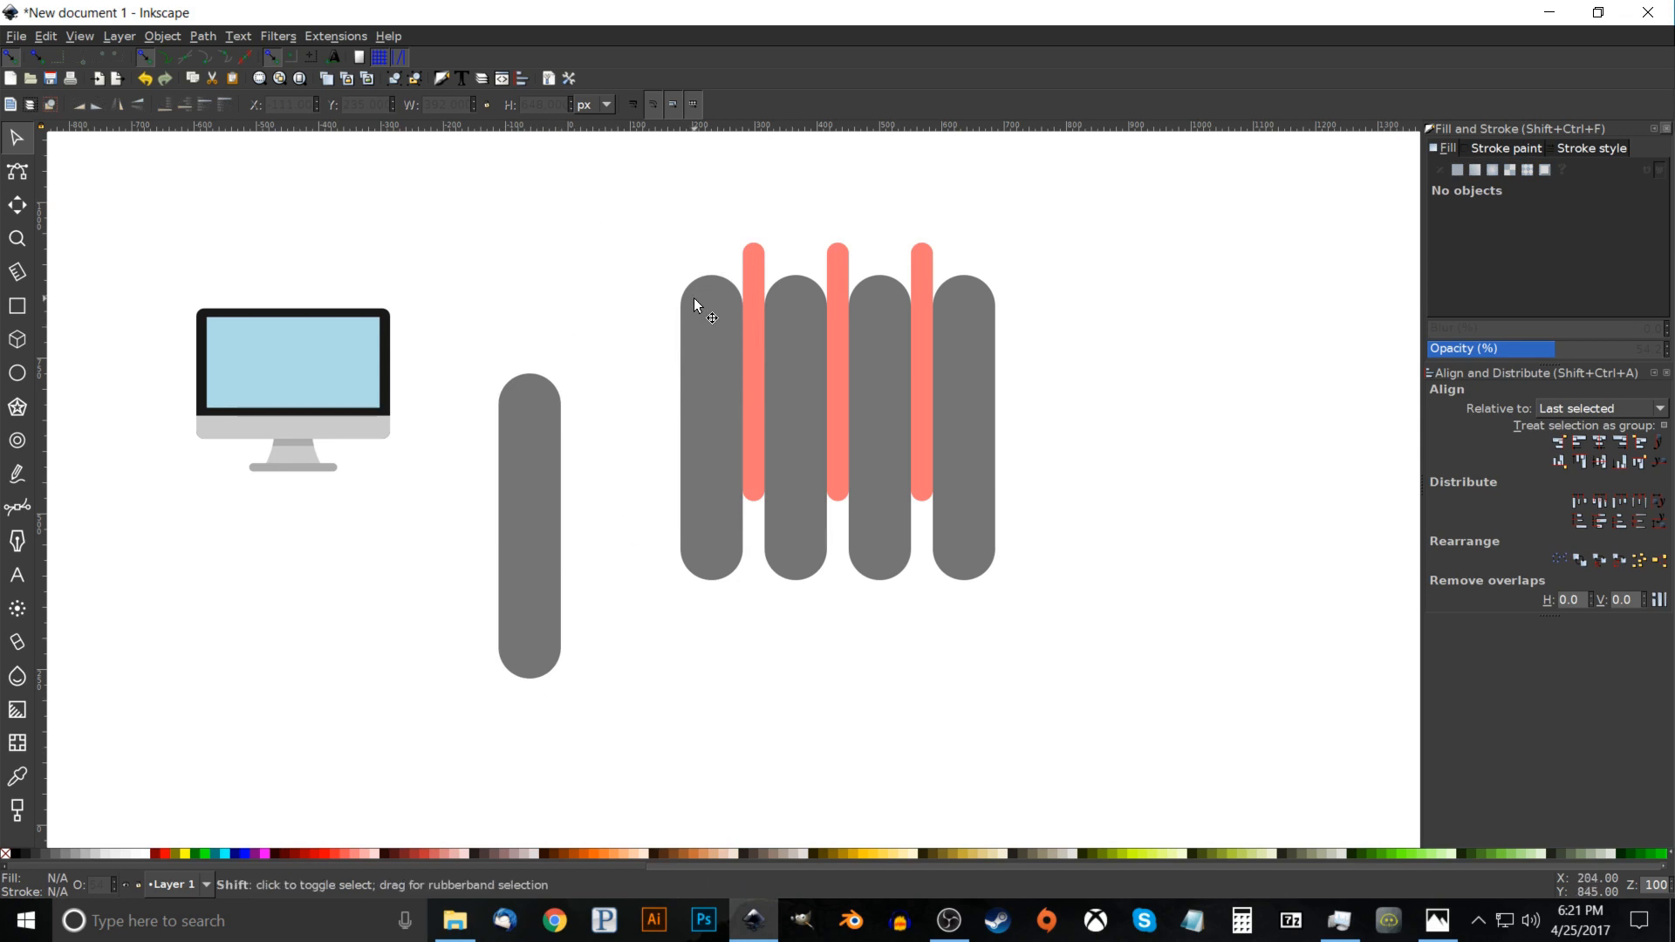
left_click(709, 329, "shift")
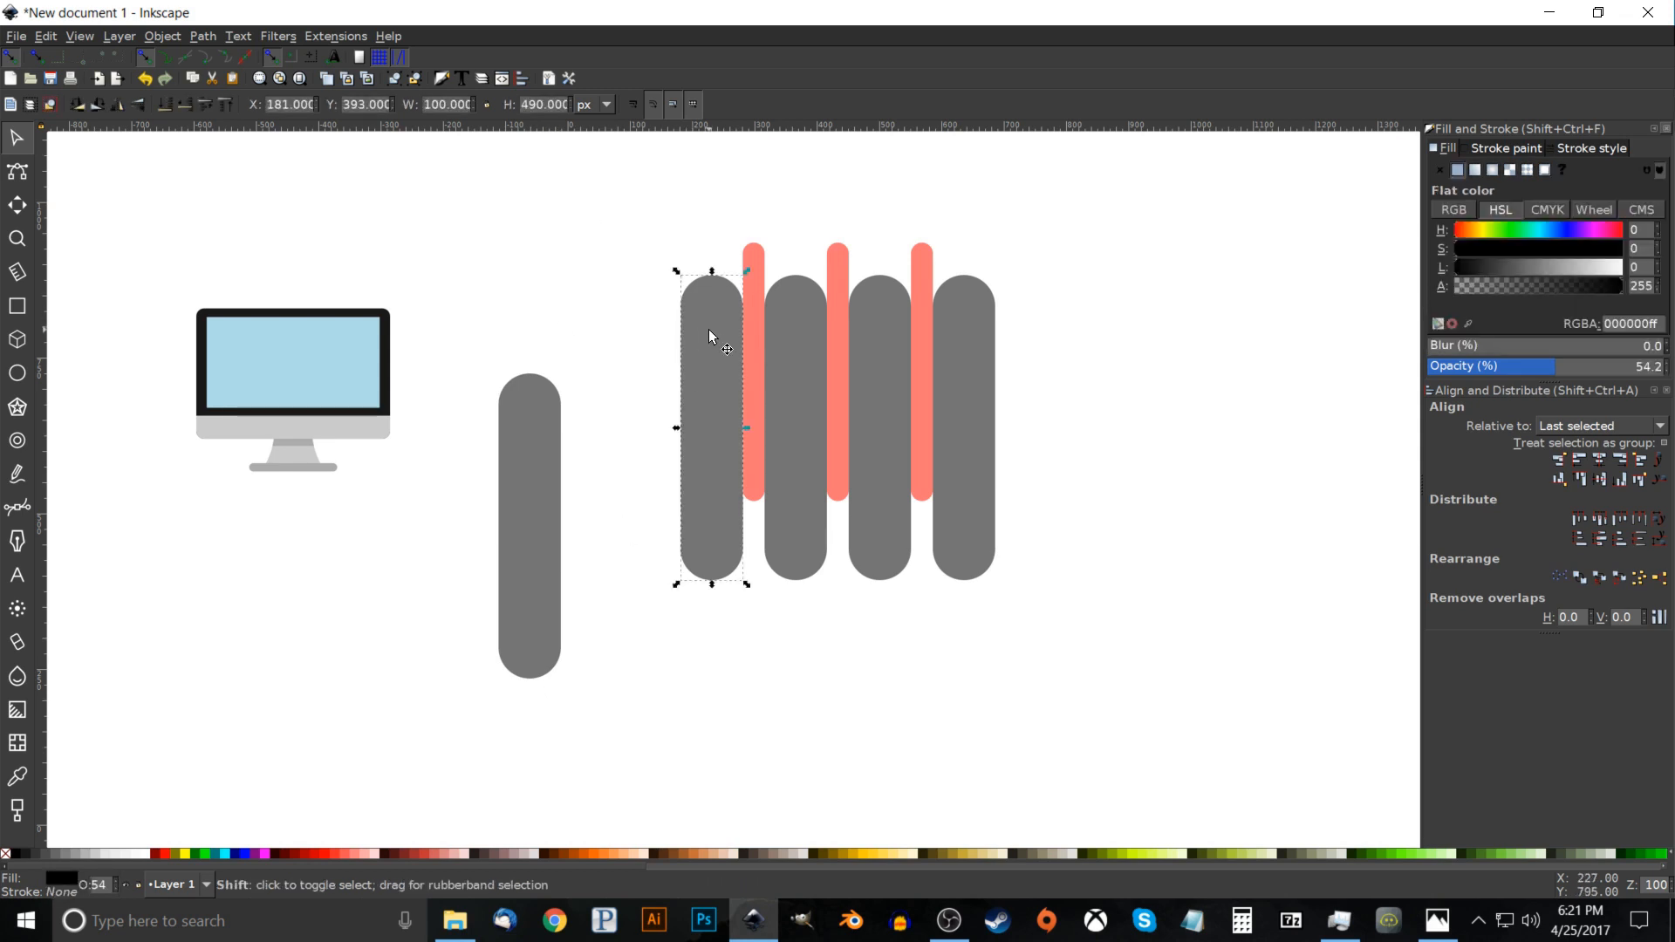
key("shift")
left_click(967, 334, "shift")
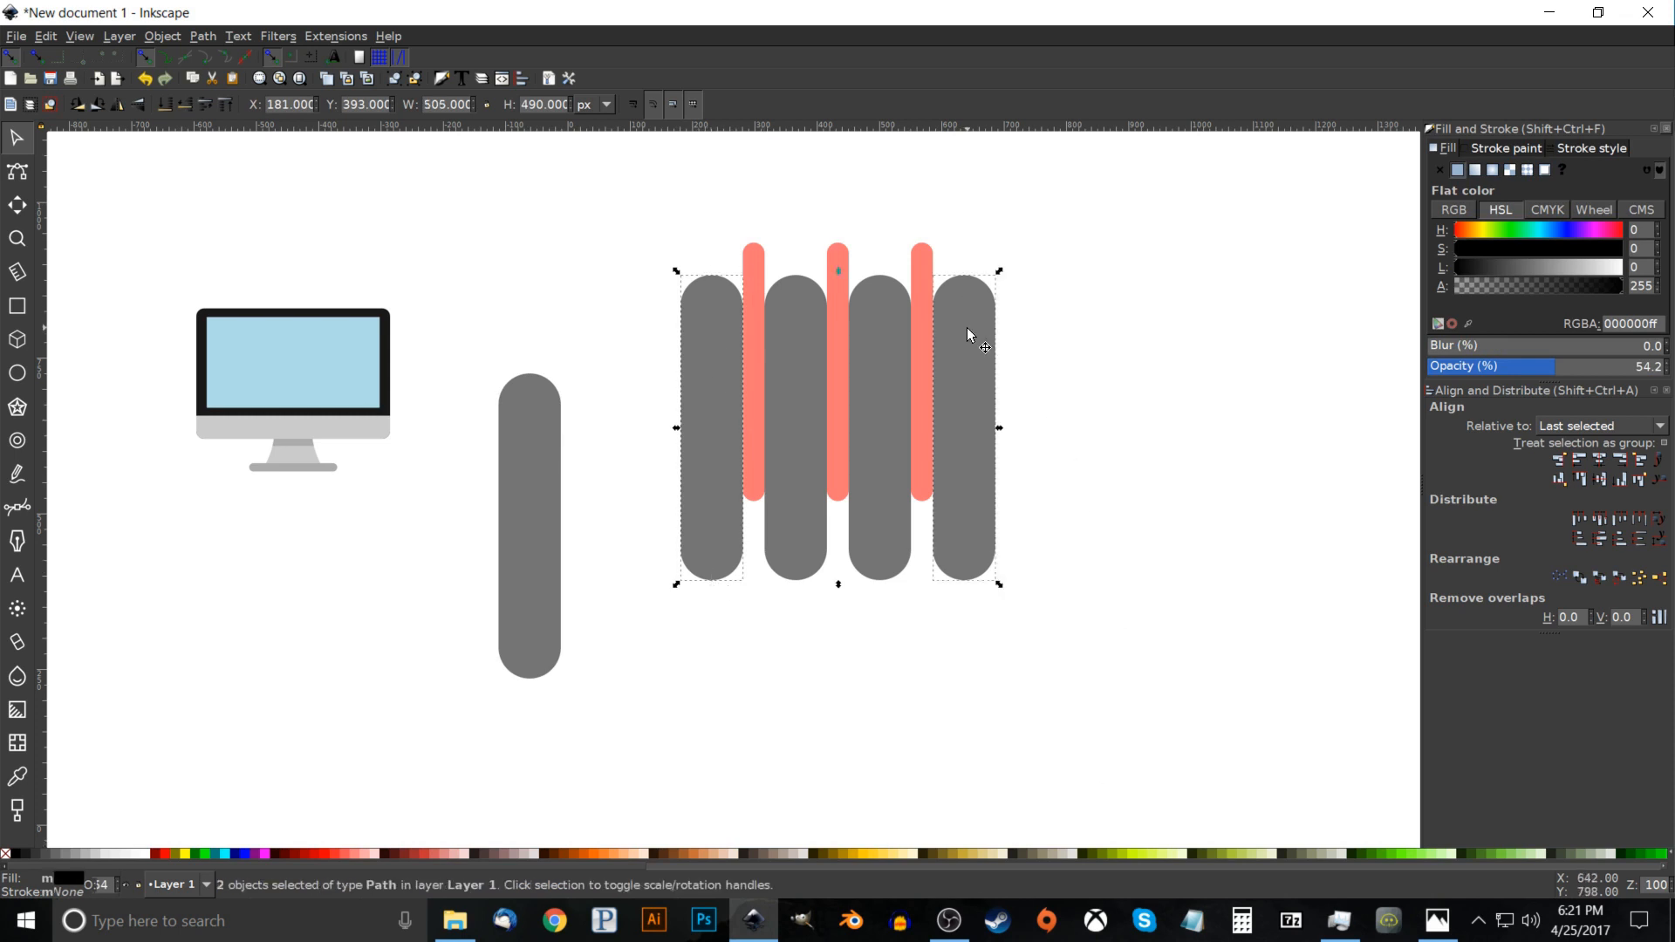
right_click(967, 335)
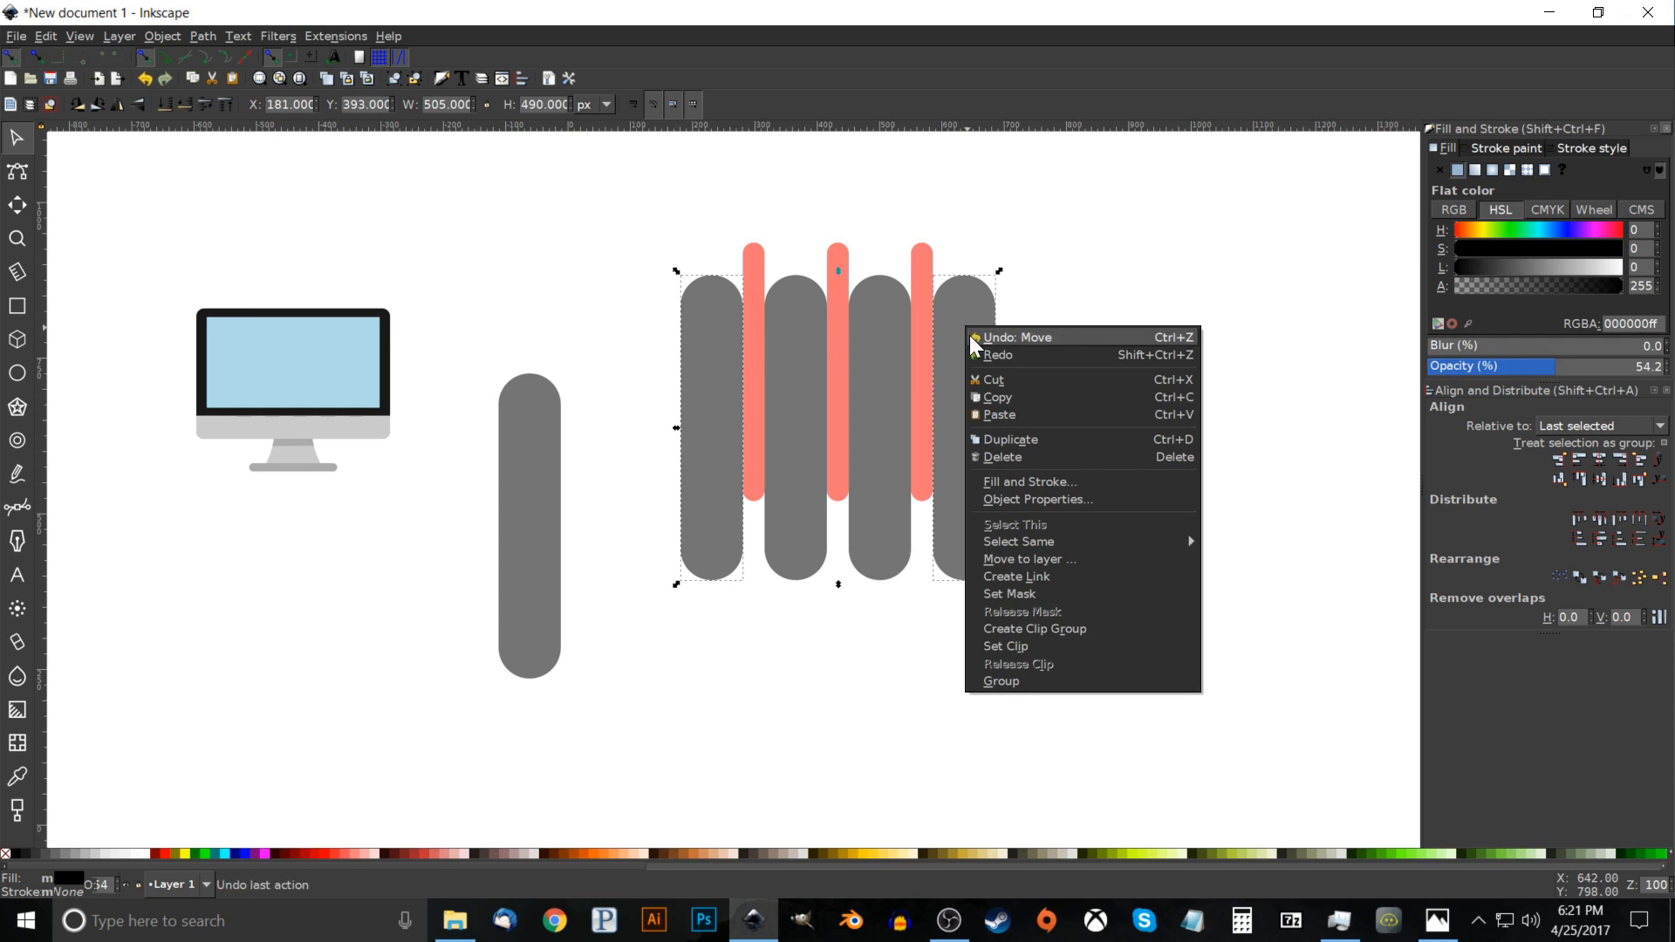
left_click(990, 398)
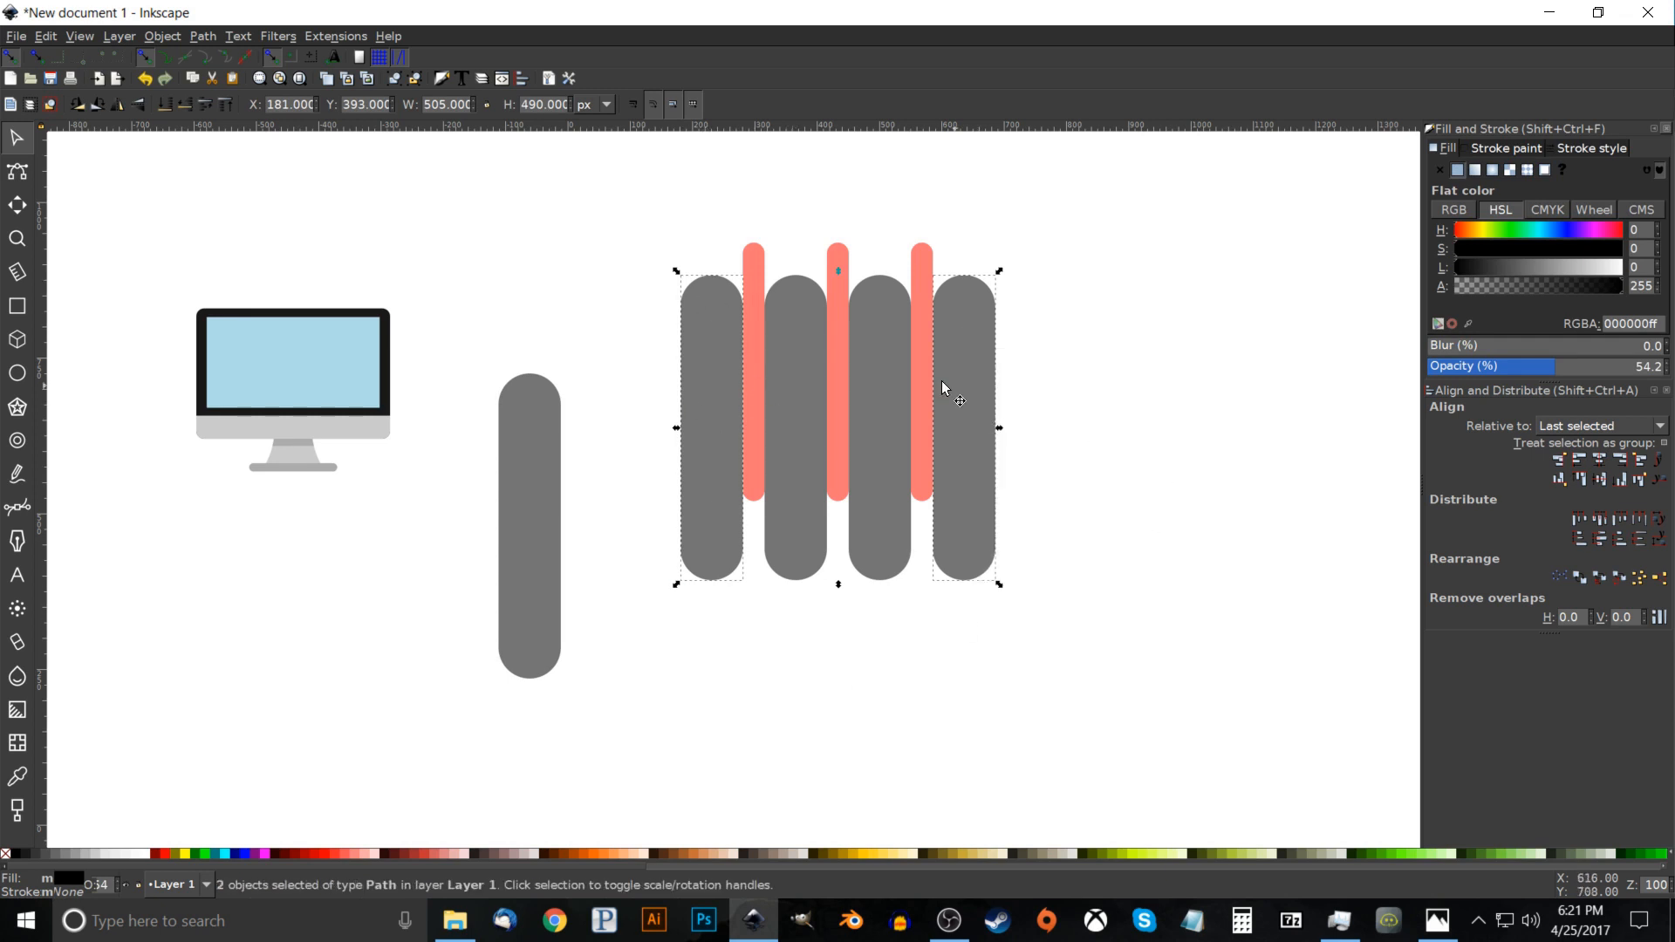
Draw a rectangle about 466 by 454 px over the lower part of the bars and fill it black.
left_click(18, 305)
left_click_drag(694, 399, 984, 683)
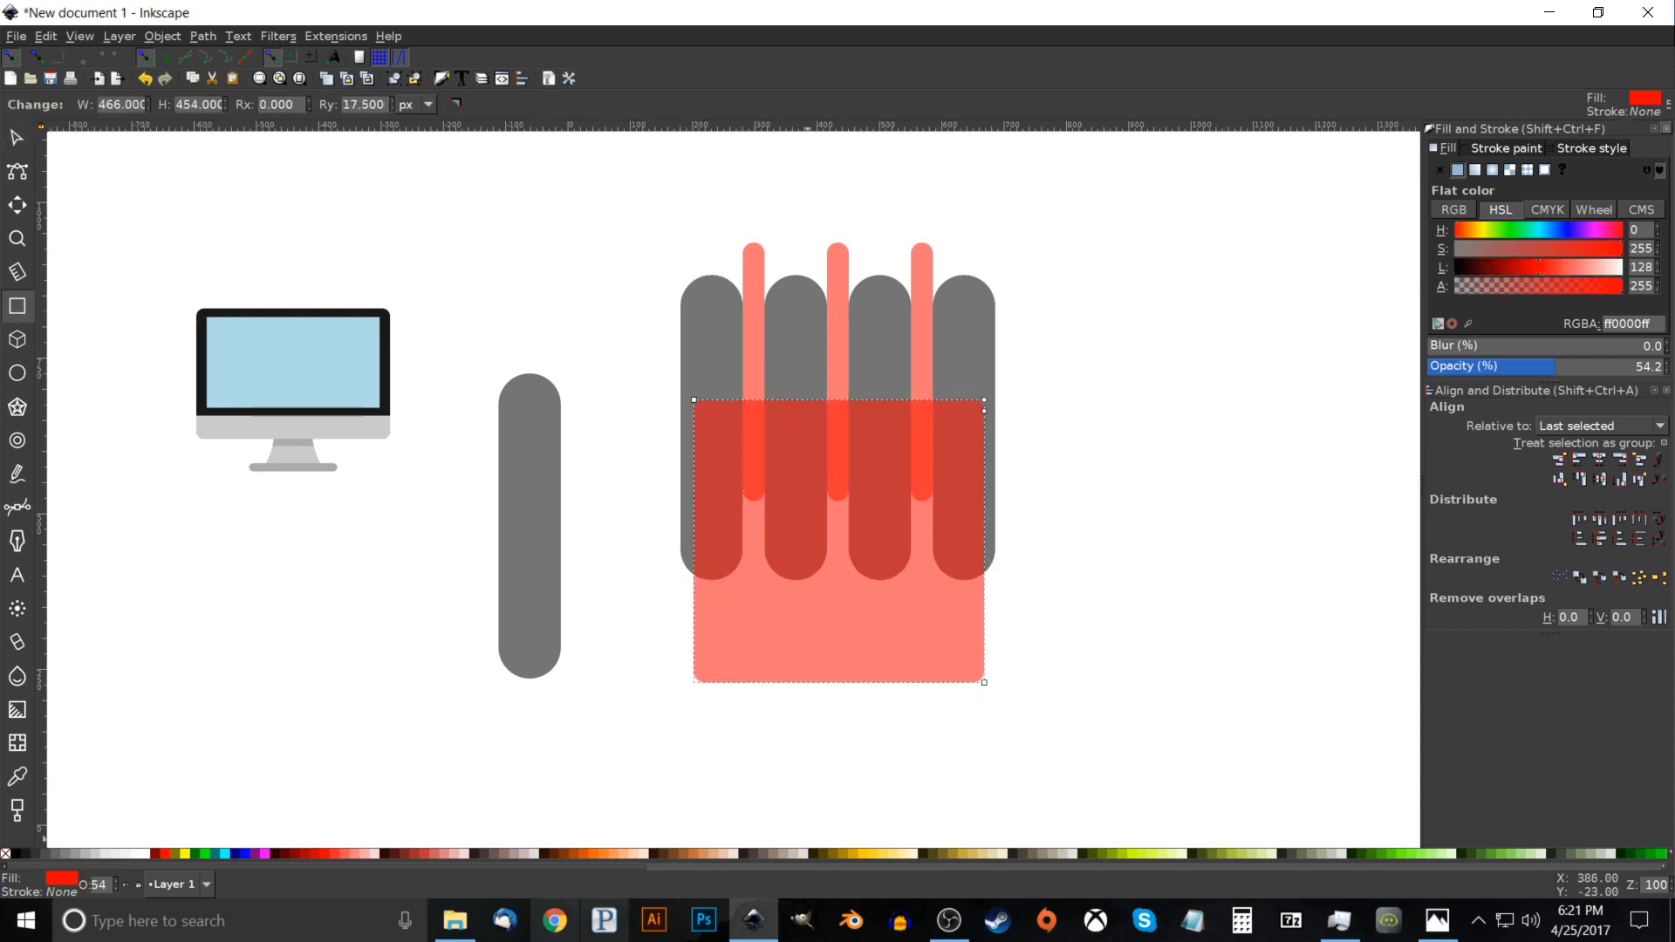
left_click(12, 854)
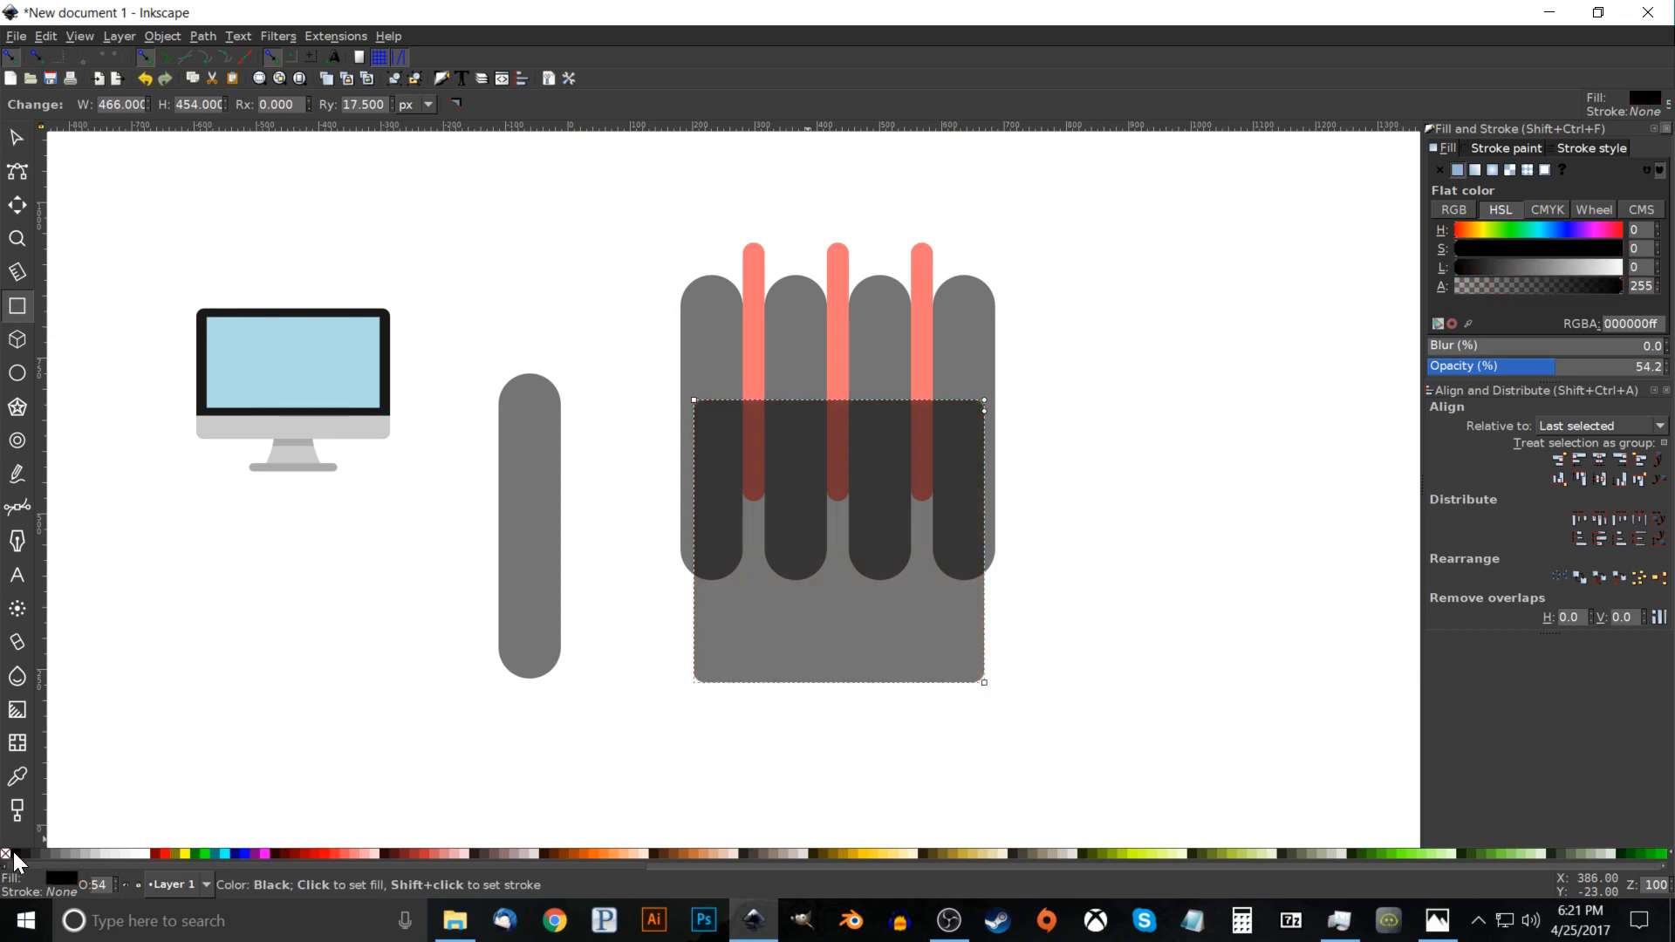
Paste the copied bars' overall width onto the rectangle and align its left edge with the first grey bar's left edge.
left_click(45, 36)
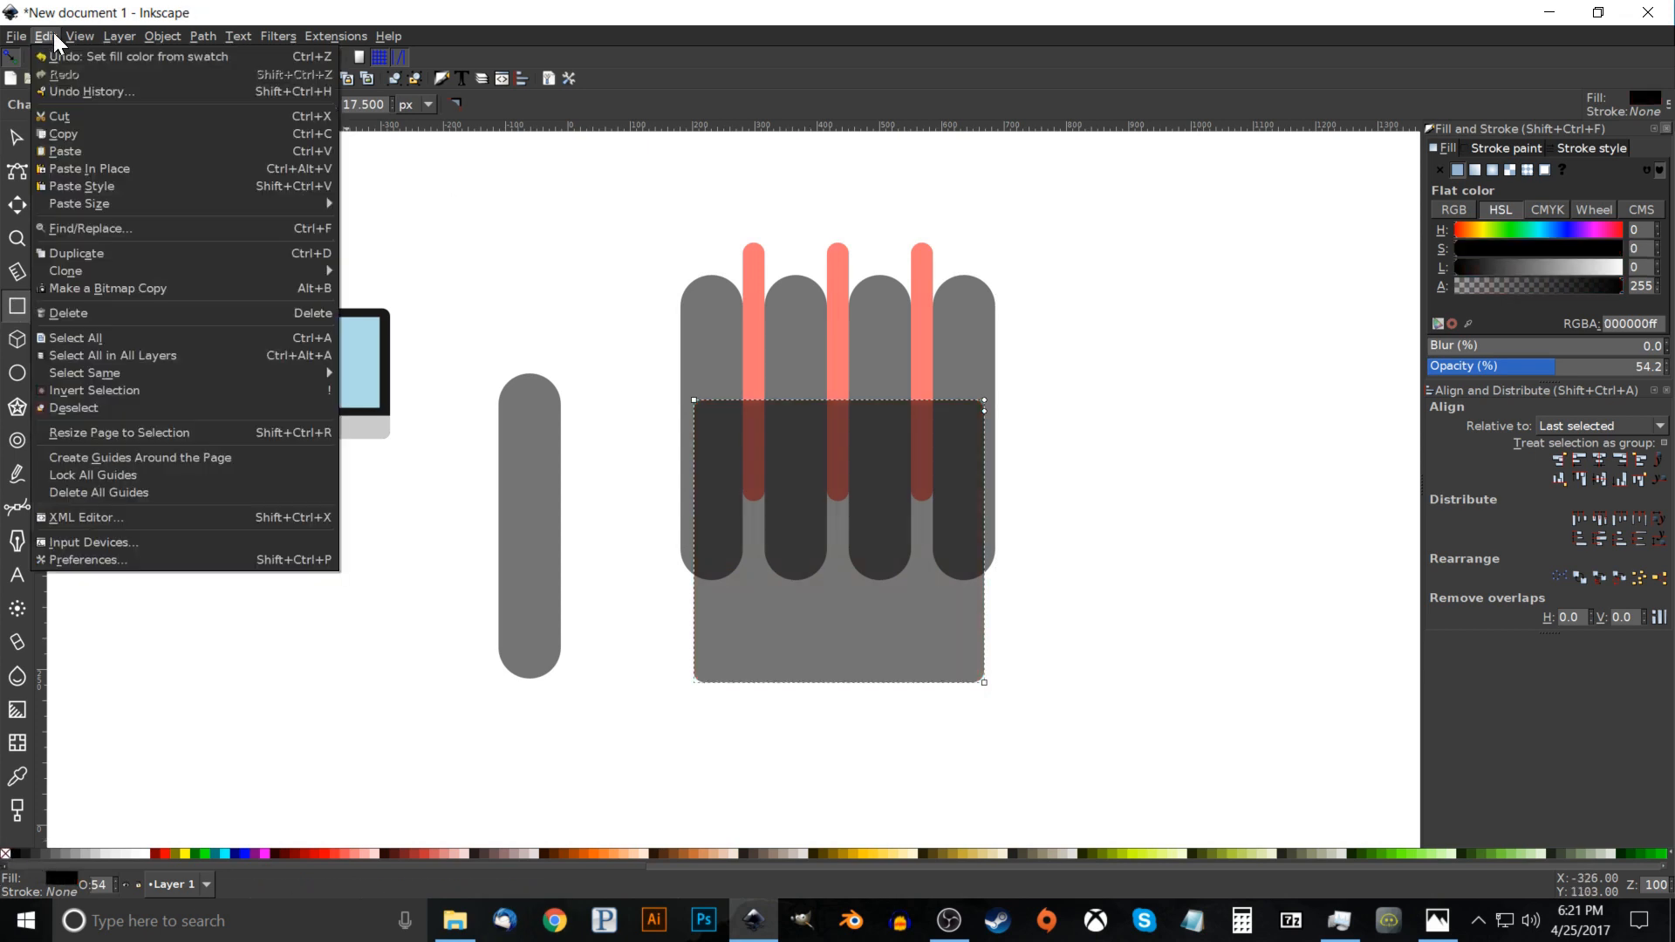
mouse_move(111, 213)
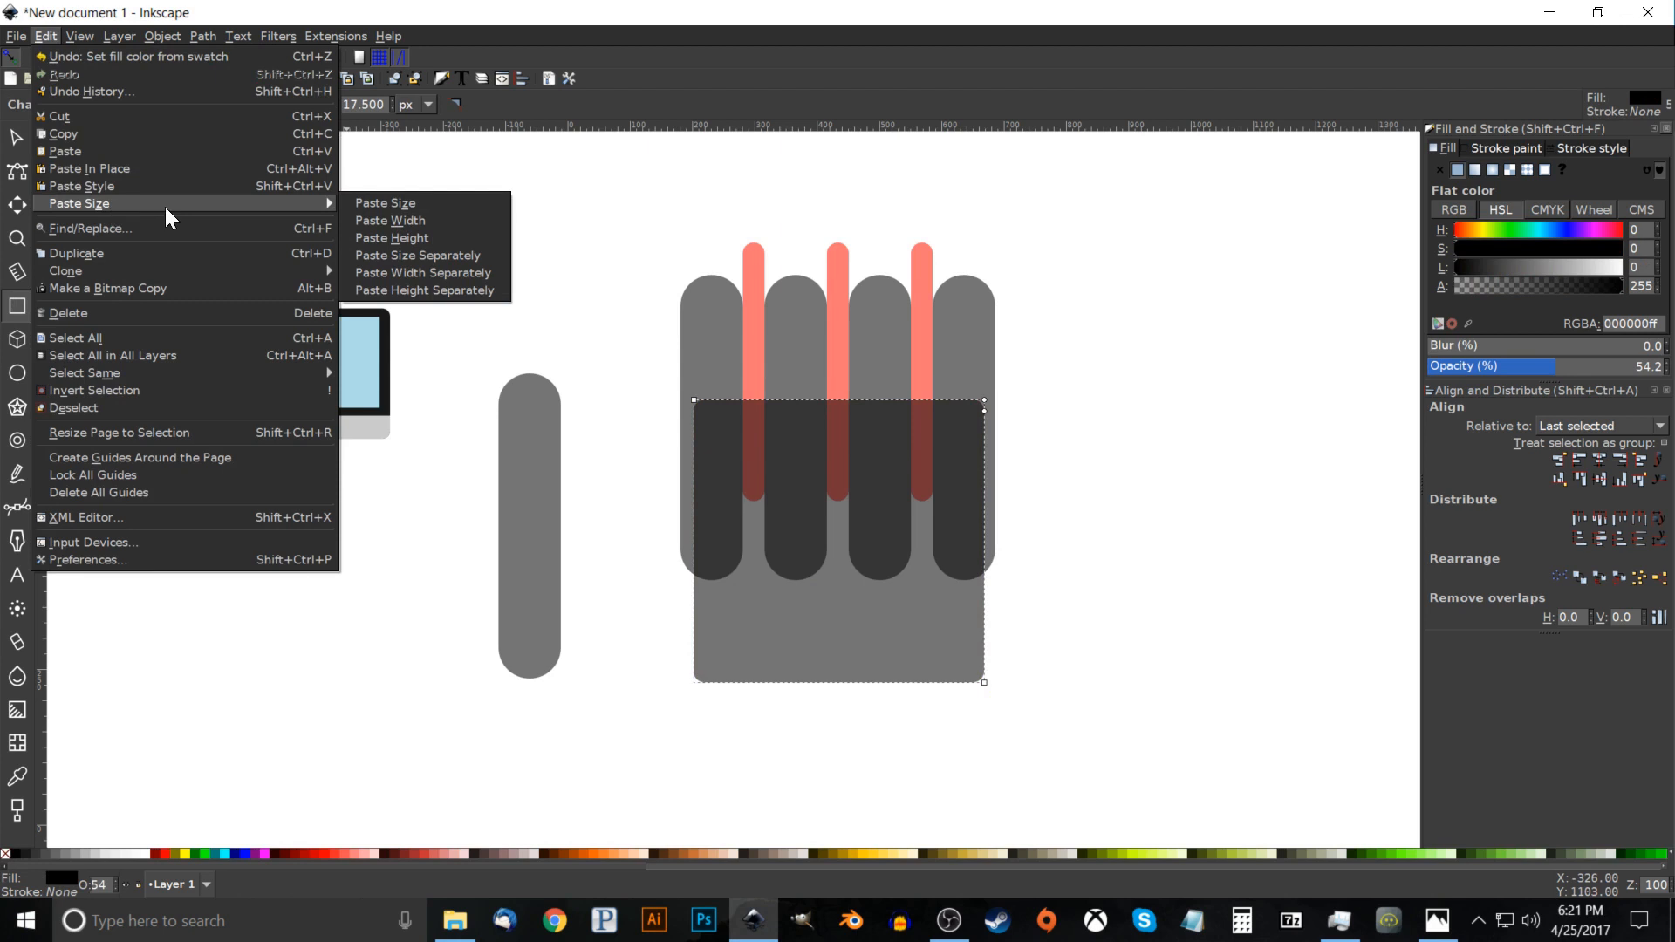
left_click(429, 226)
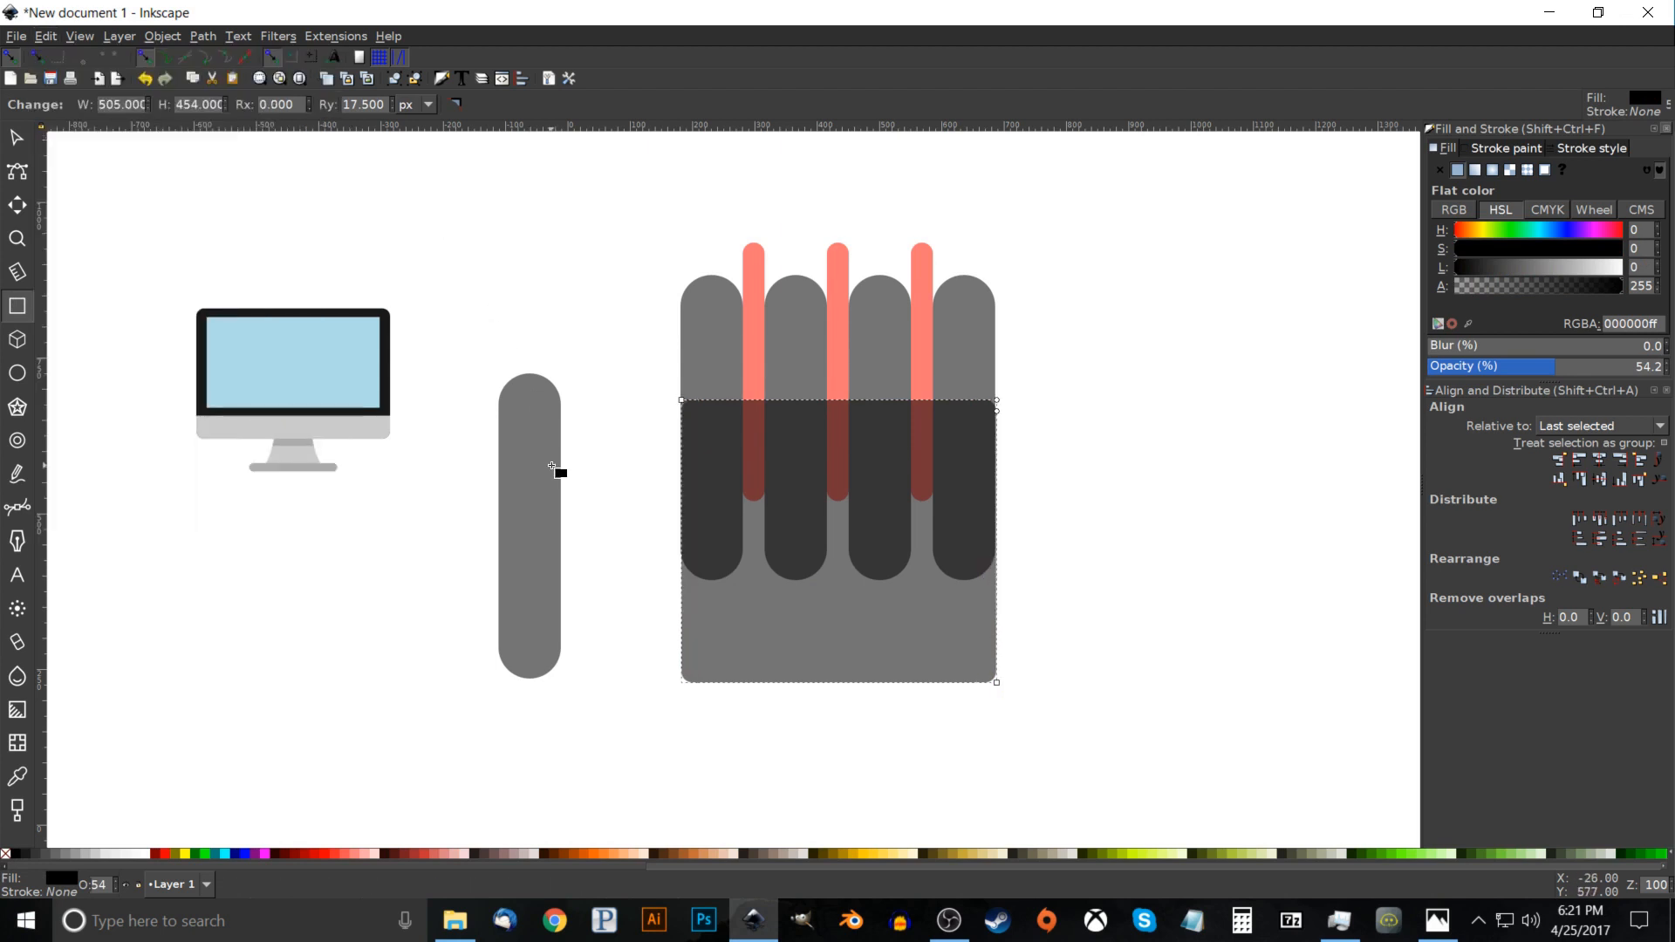
left_click(30, 140)
key("shift")
left_click(702, 301, "shift")
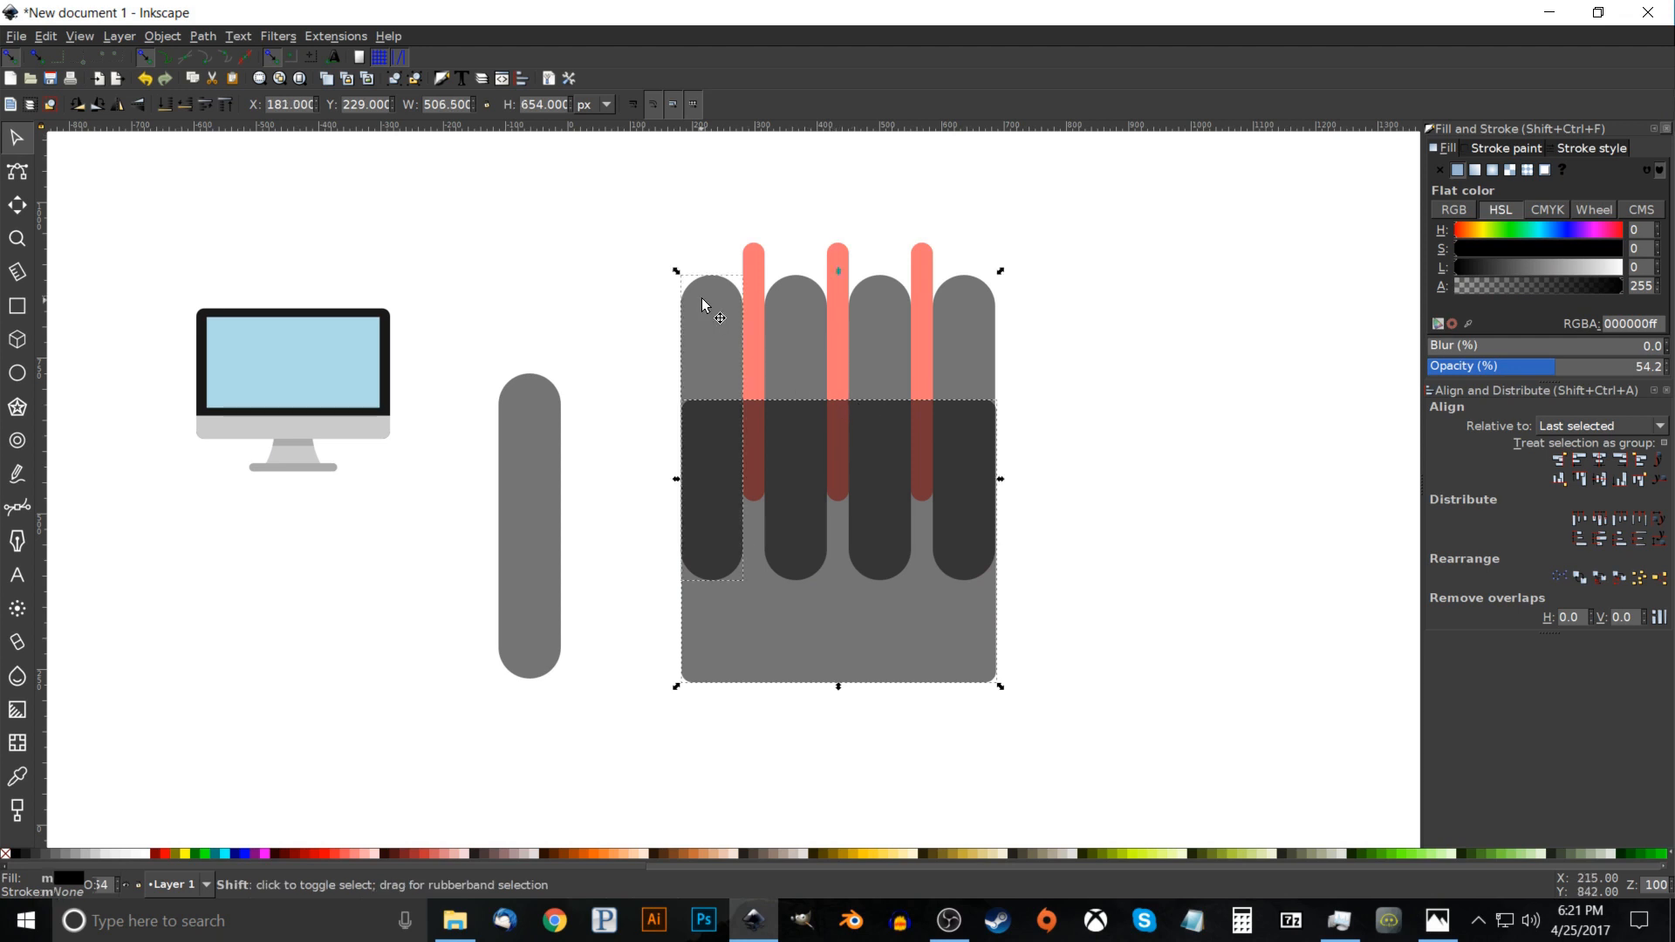
left_click(1583, 459)
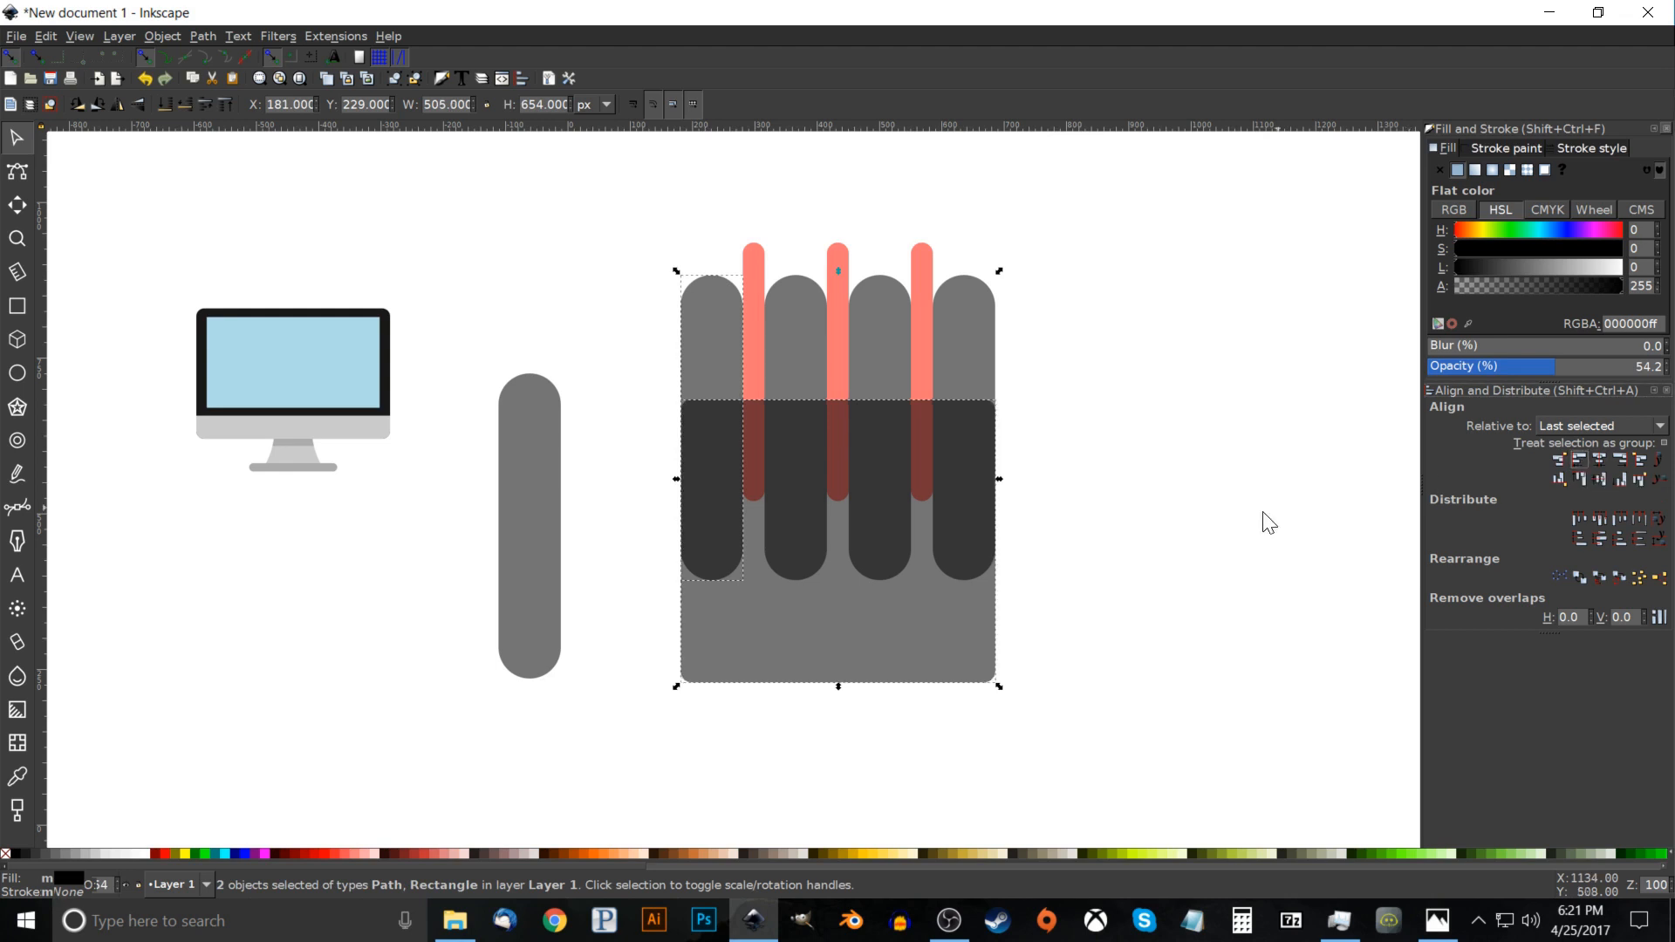
left_click(1214, 361)
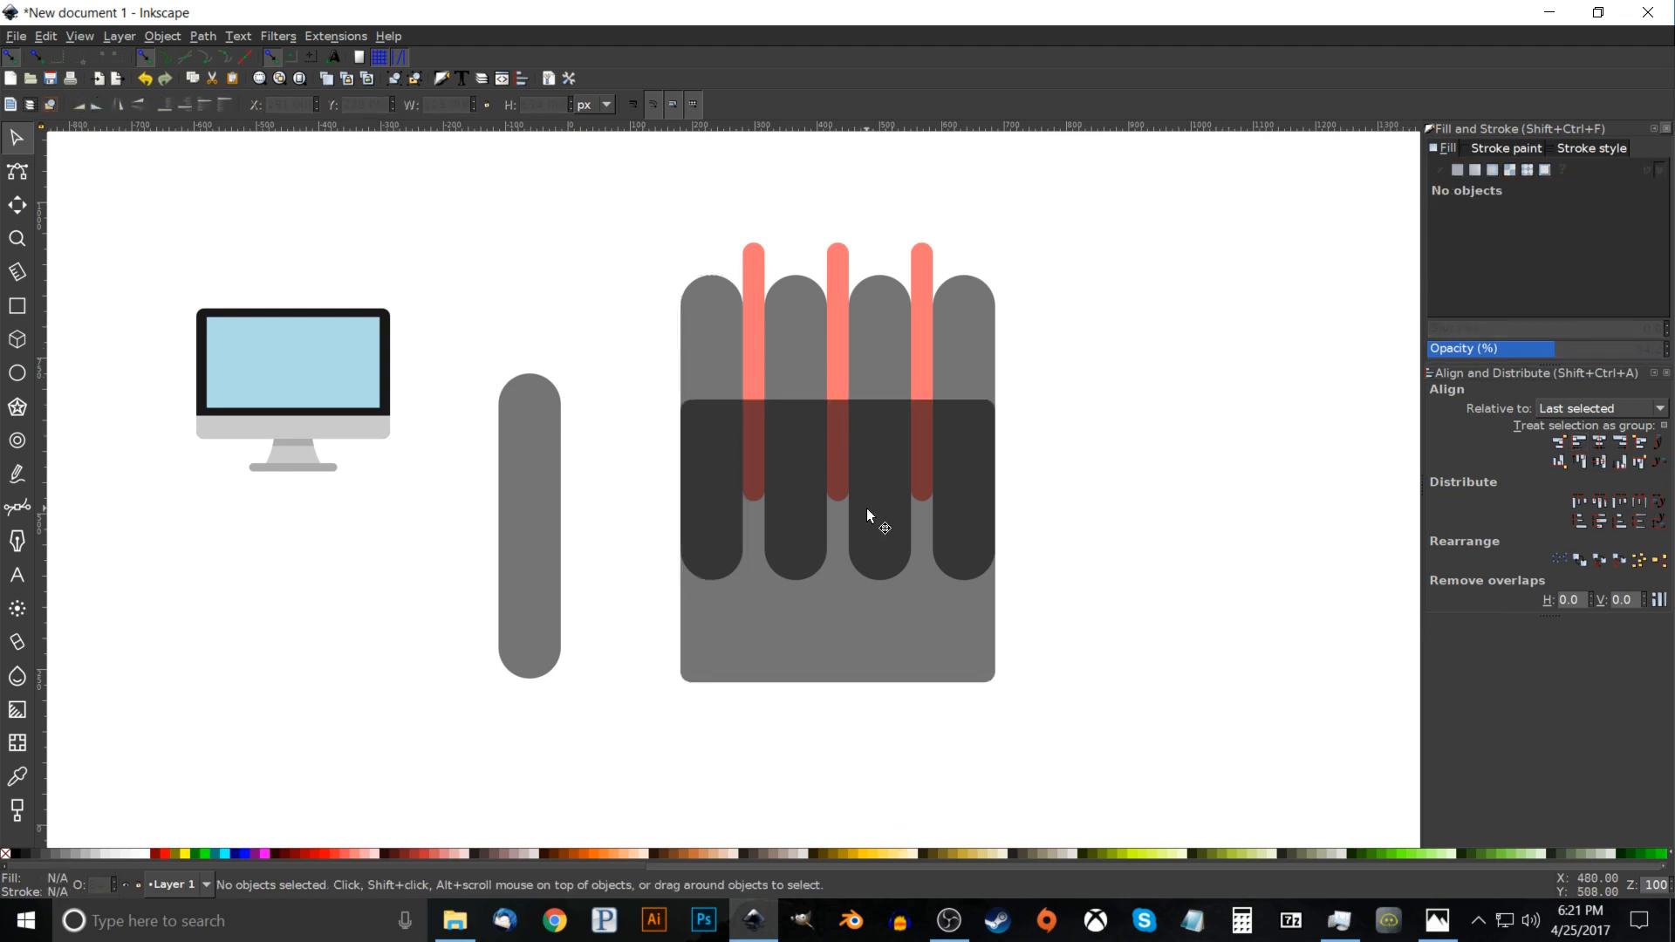
Round the palm rectangle's corners to a radius of about 80 px.
left_click(907, 443)
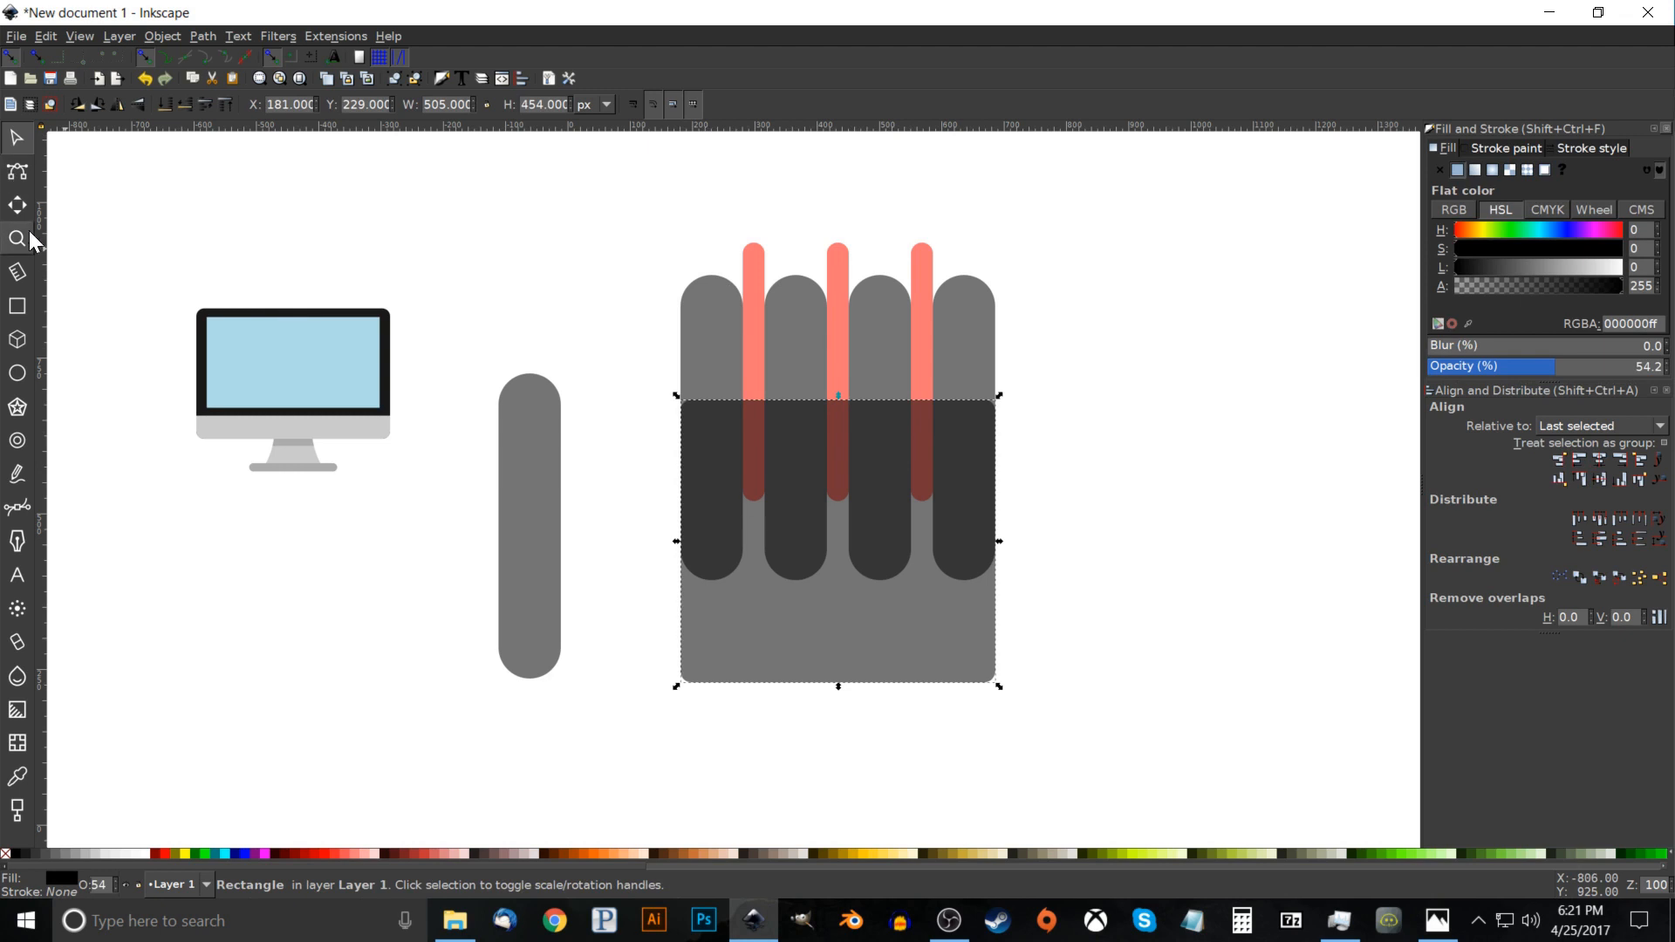
left_click(18, 306)
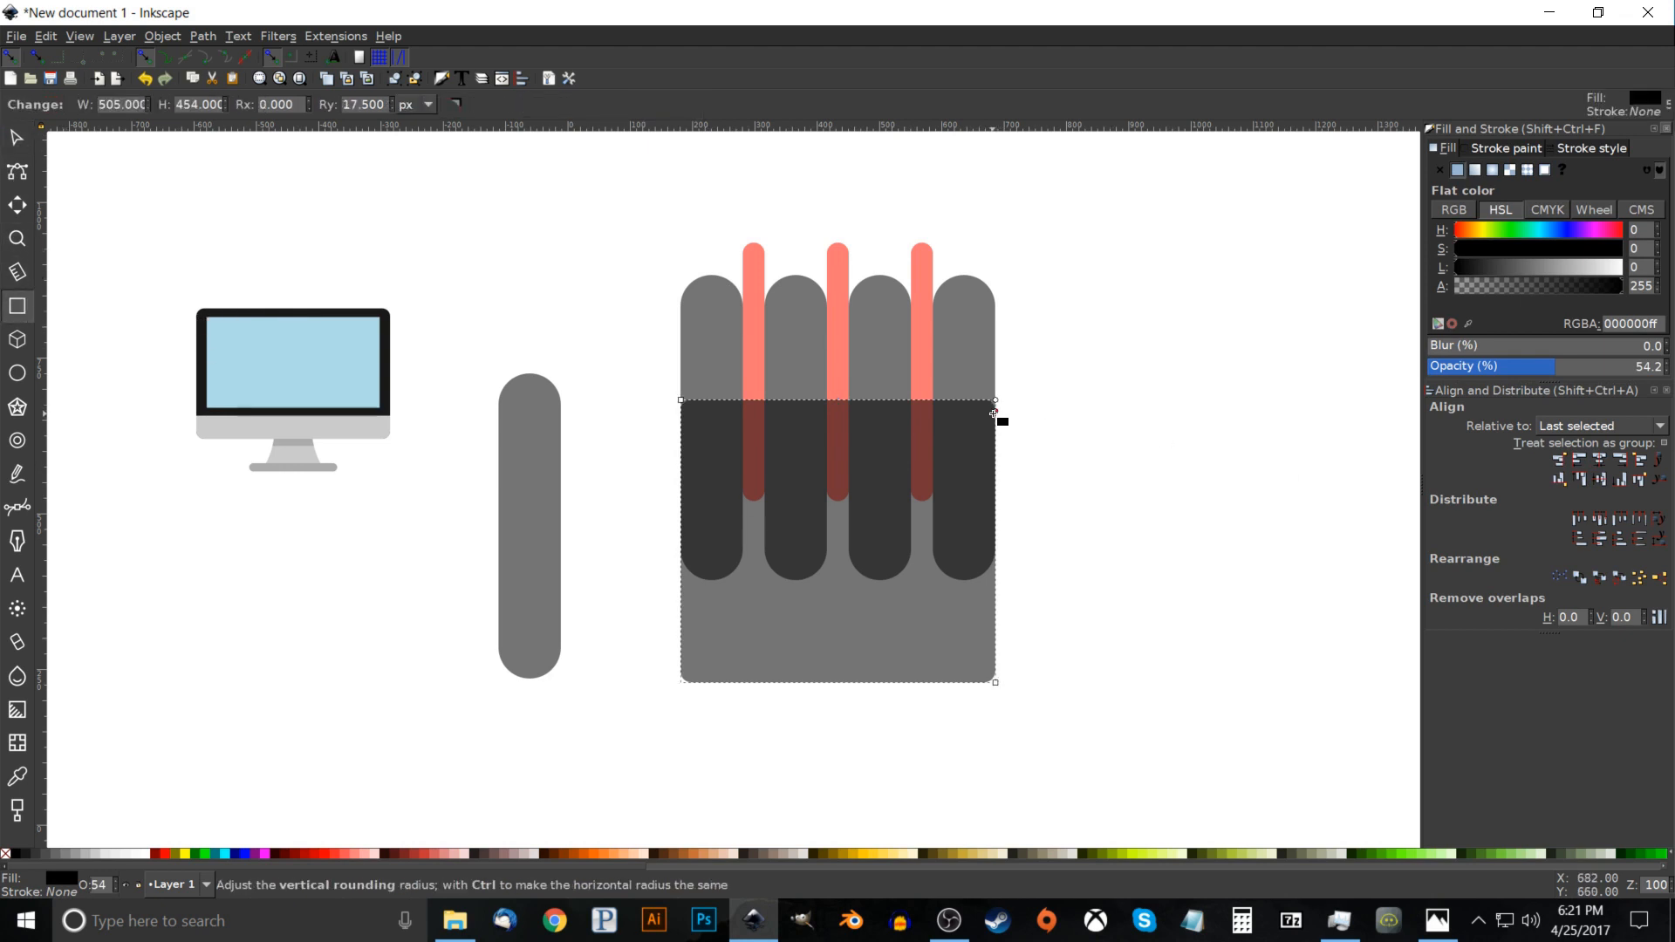
left_click(457, 111)
left_click_drag(997, 400, 1004, 450)
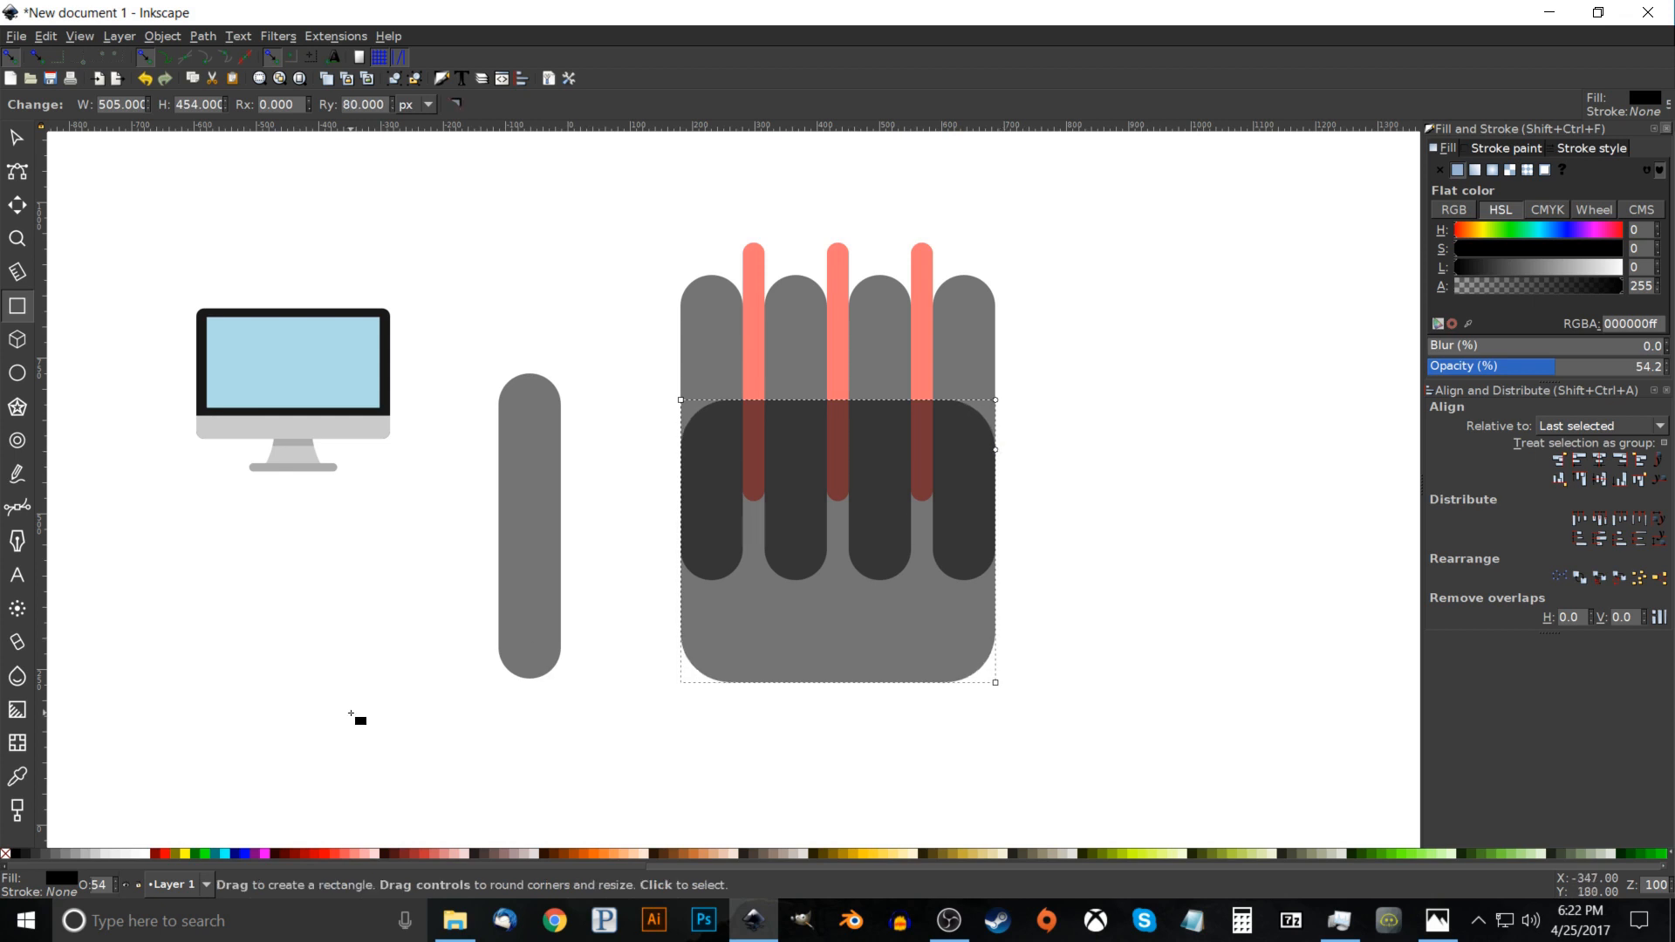
Unite the rounded rectangle and the four grey finger bars into one path with Union.
left_click(15, 137)
left_click(696, 309, "shift")
left_click(801, 328, "shift")
left_click(985, 332, "shift")
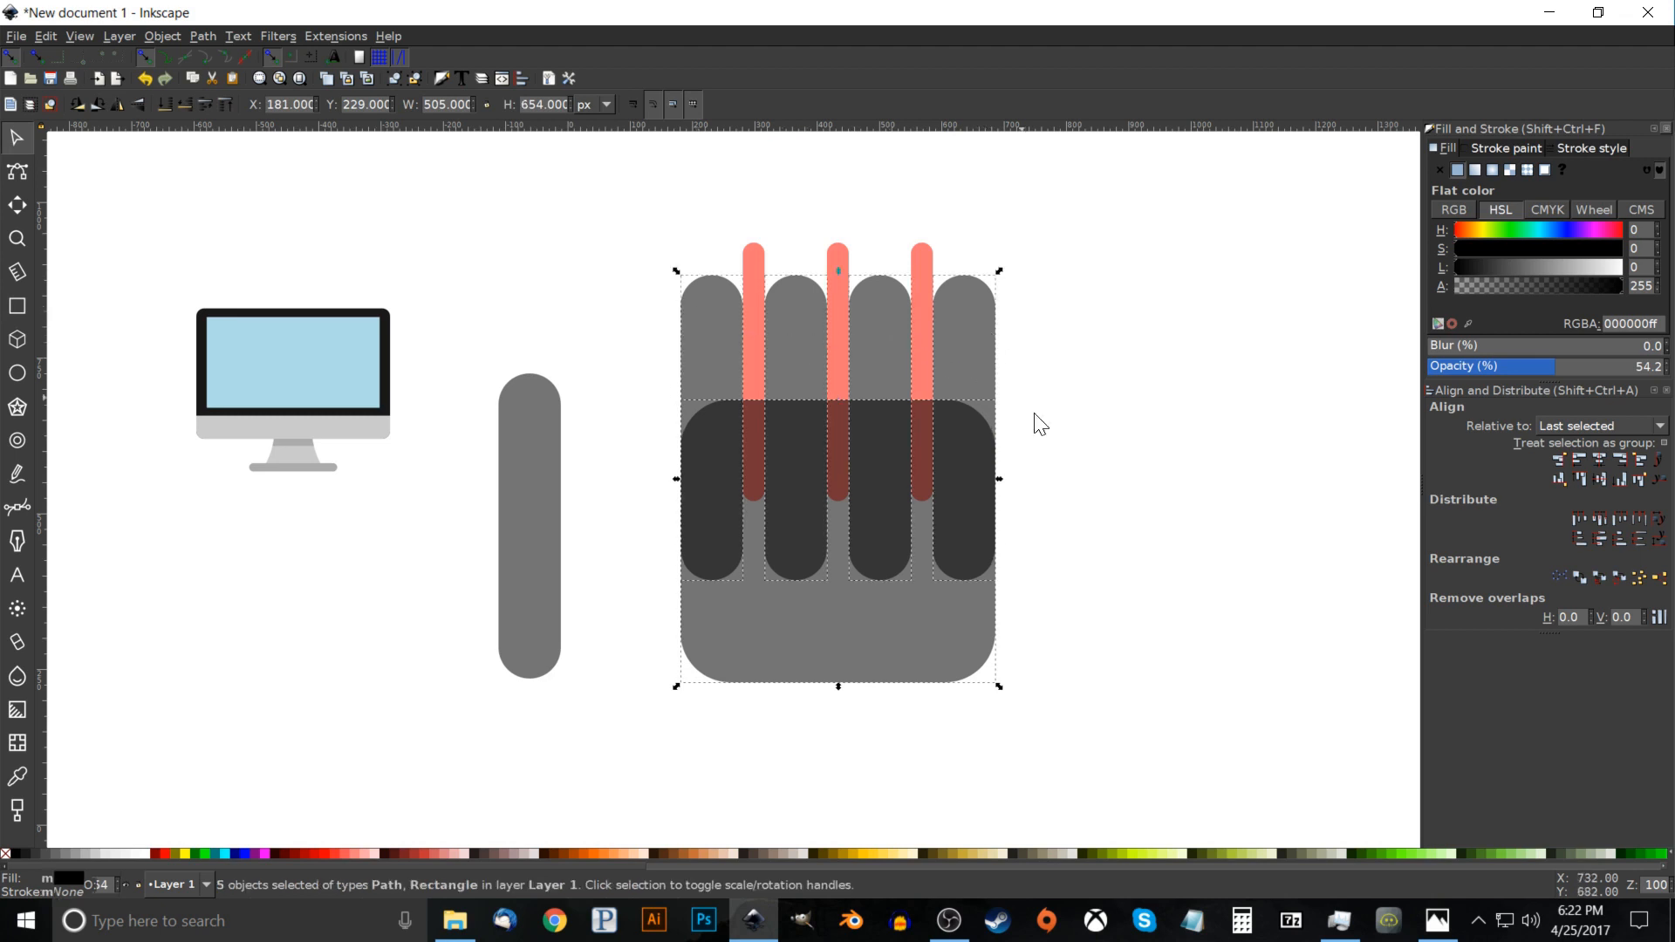
left_click(199, 35)
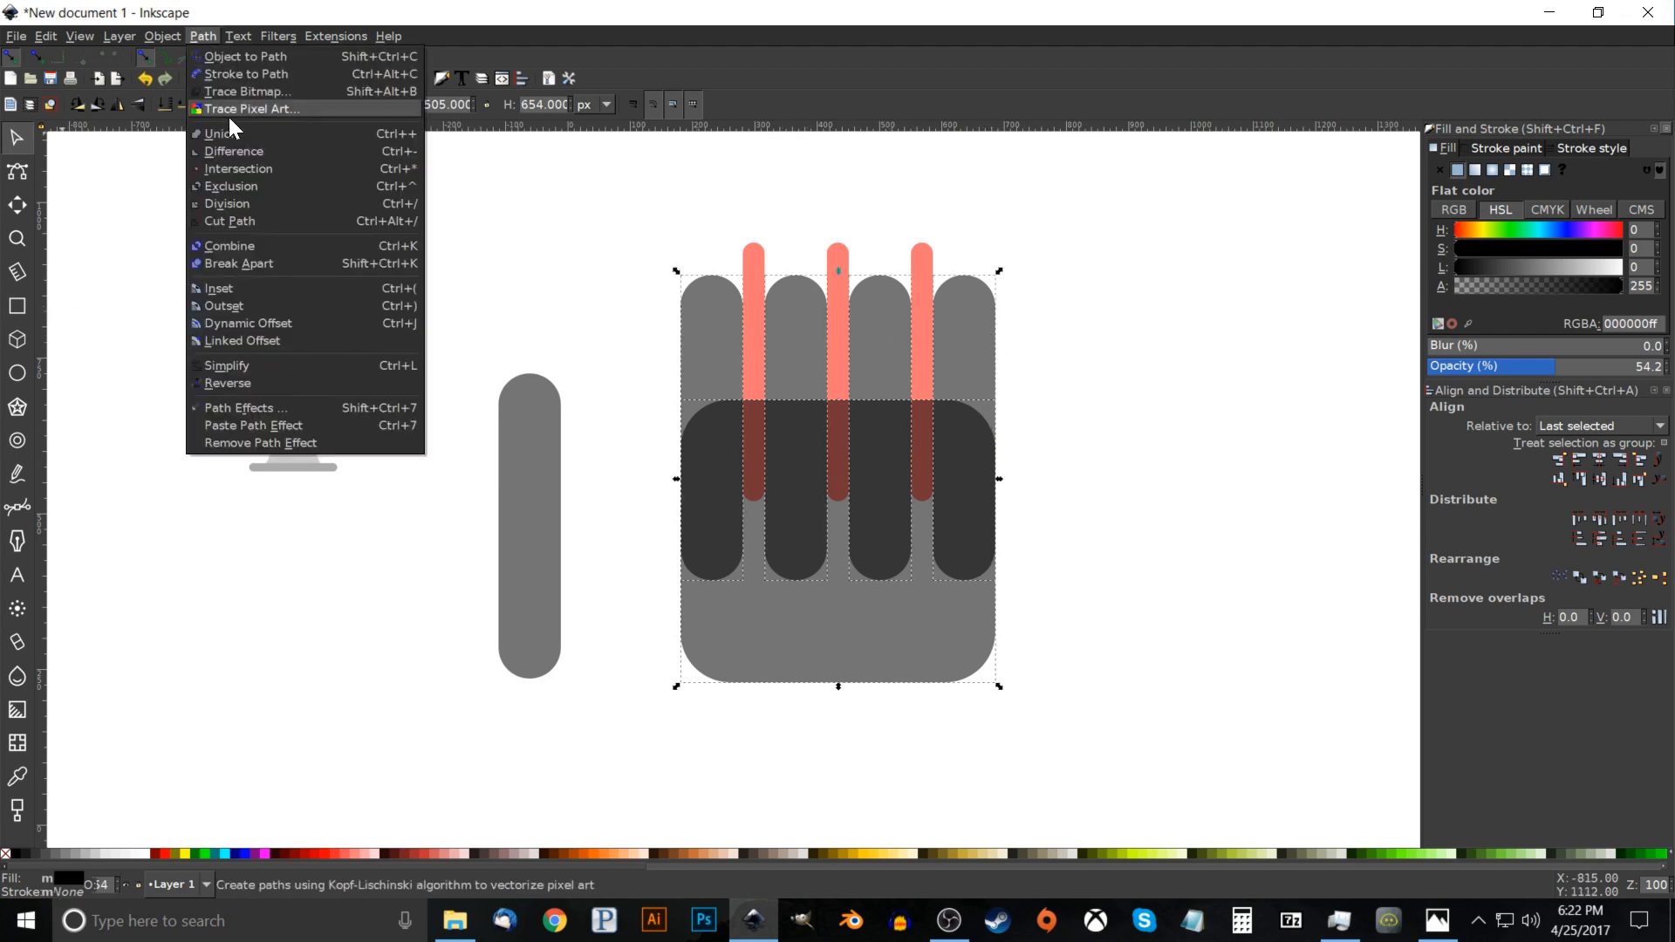
left_click(229, 129)
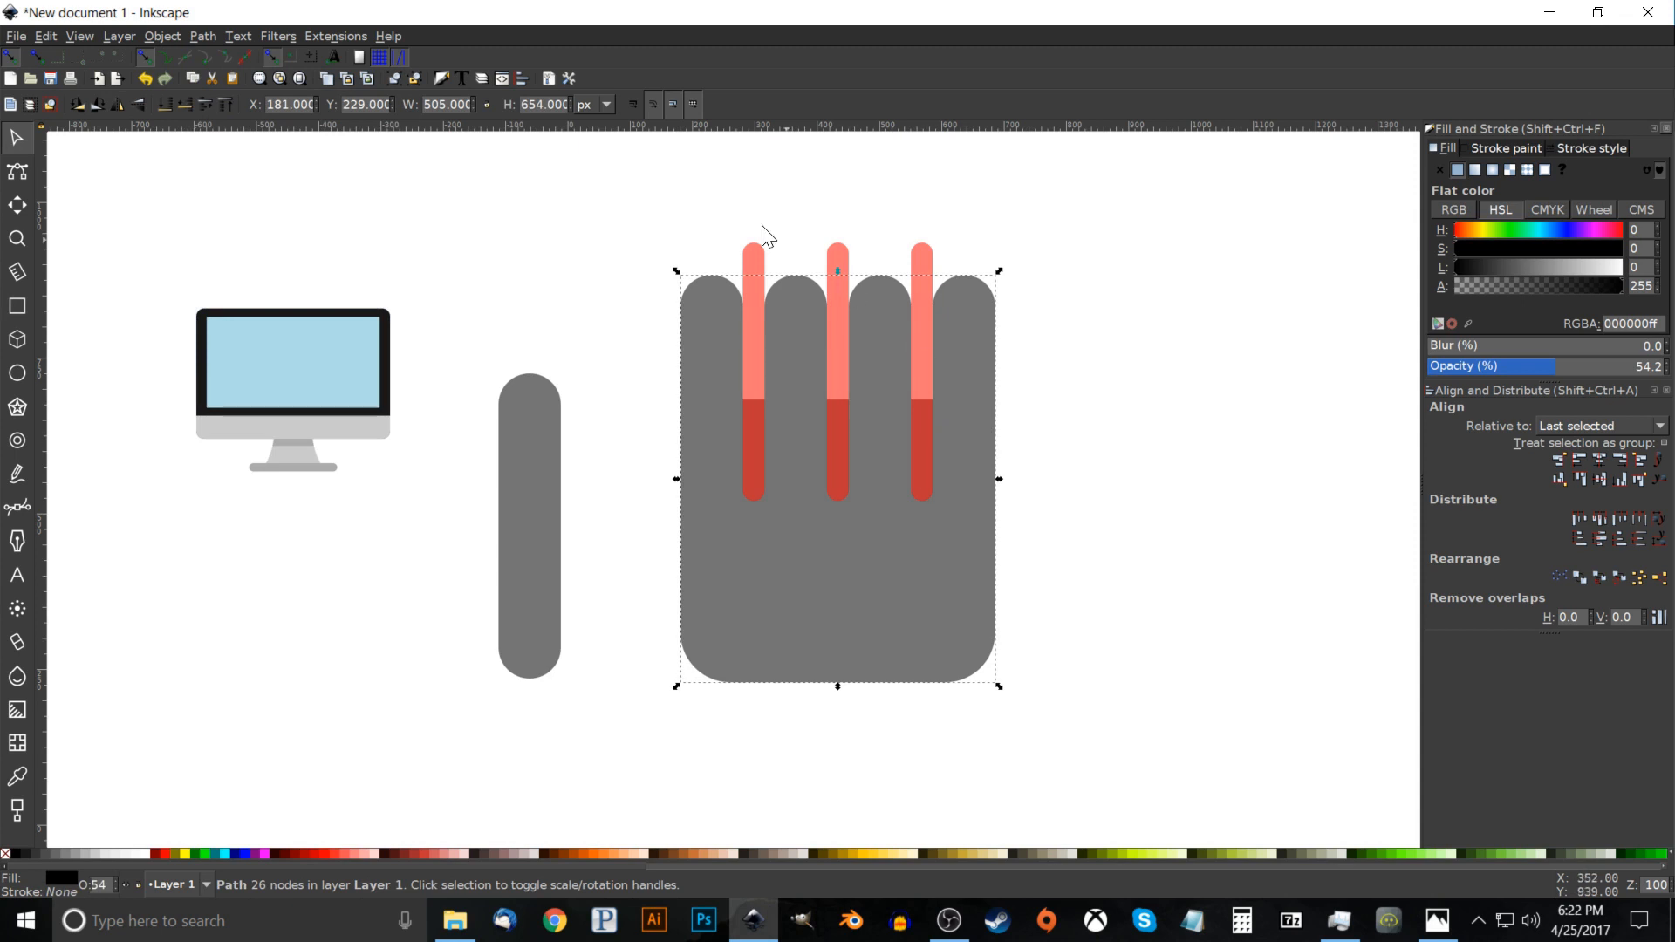
Unite the three red spacers into one path with Union.
left_click(756, 254)
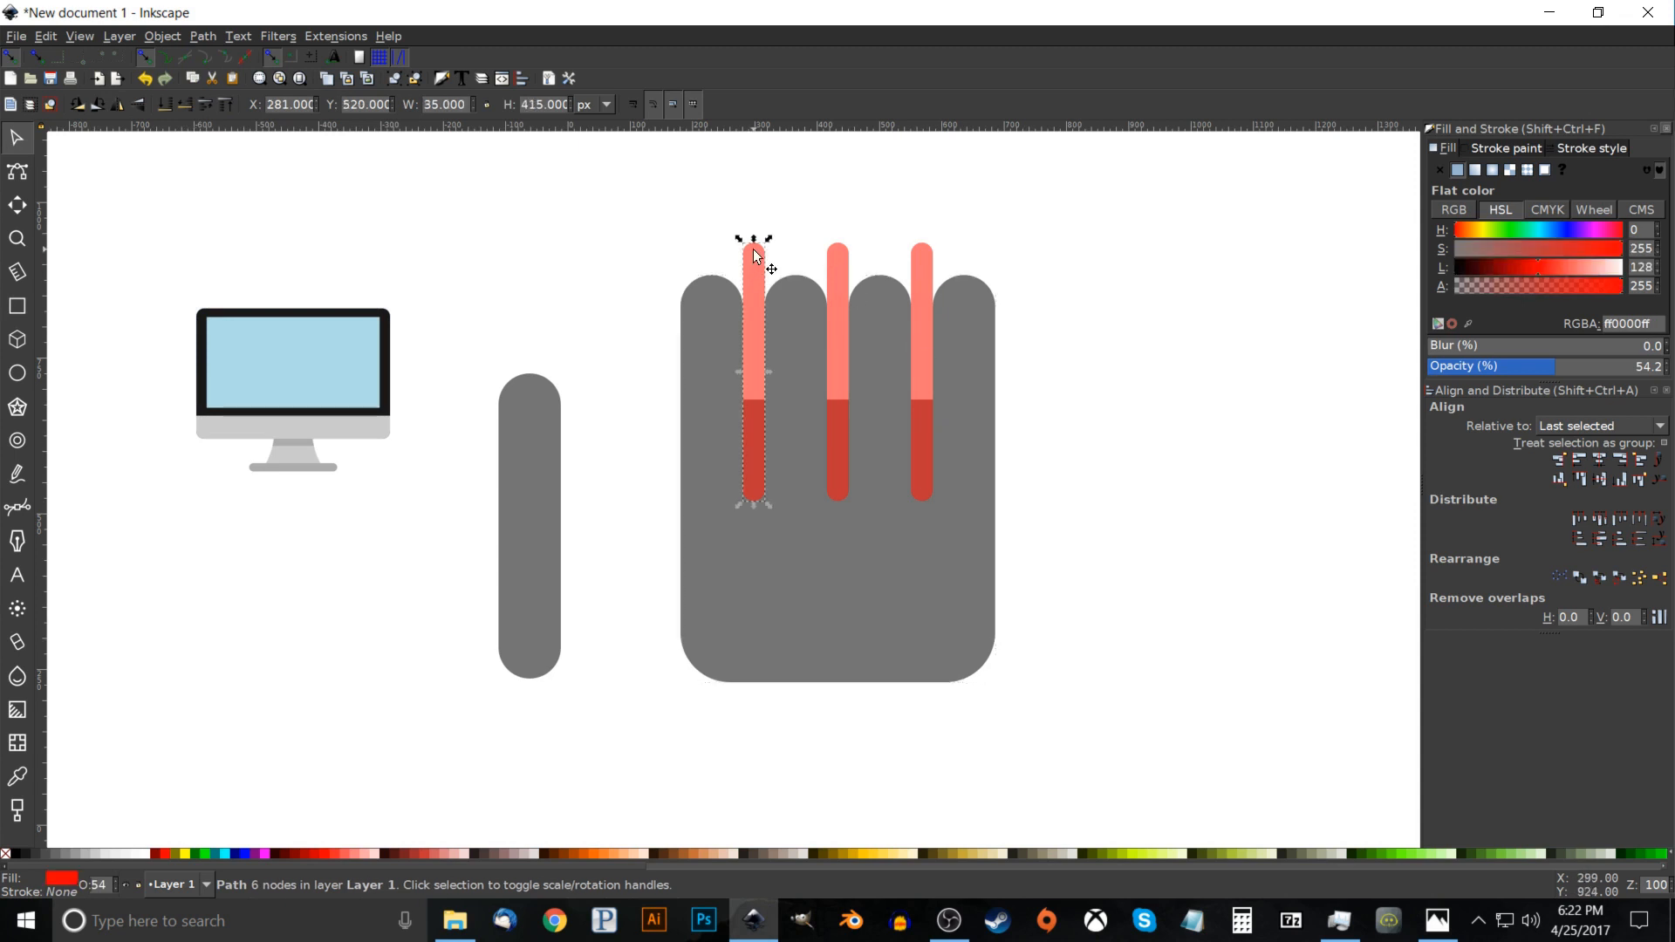
key("shift")
left_click(845, 261, "shift")
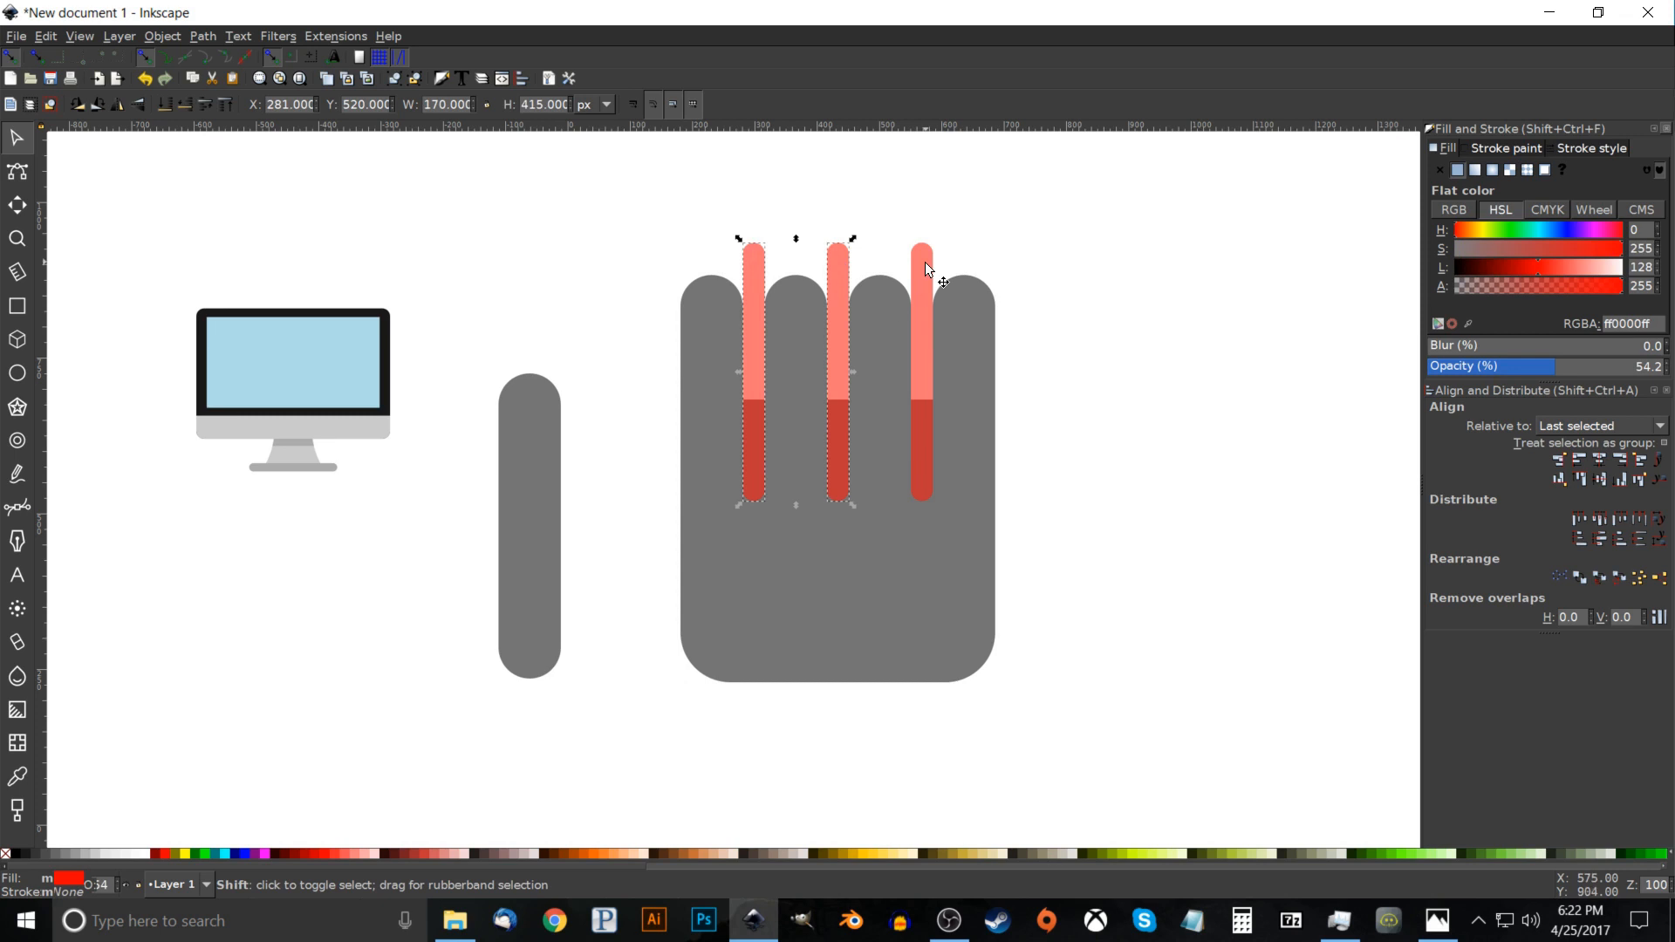
left_click(206, 34)
left_click(243, 136)
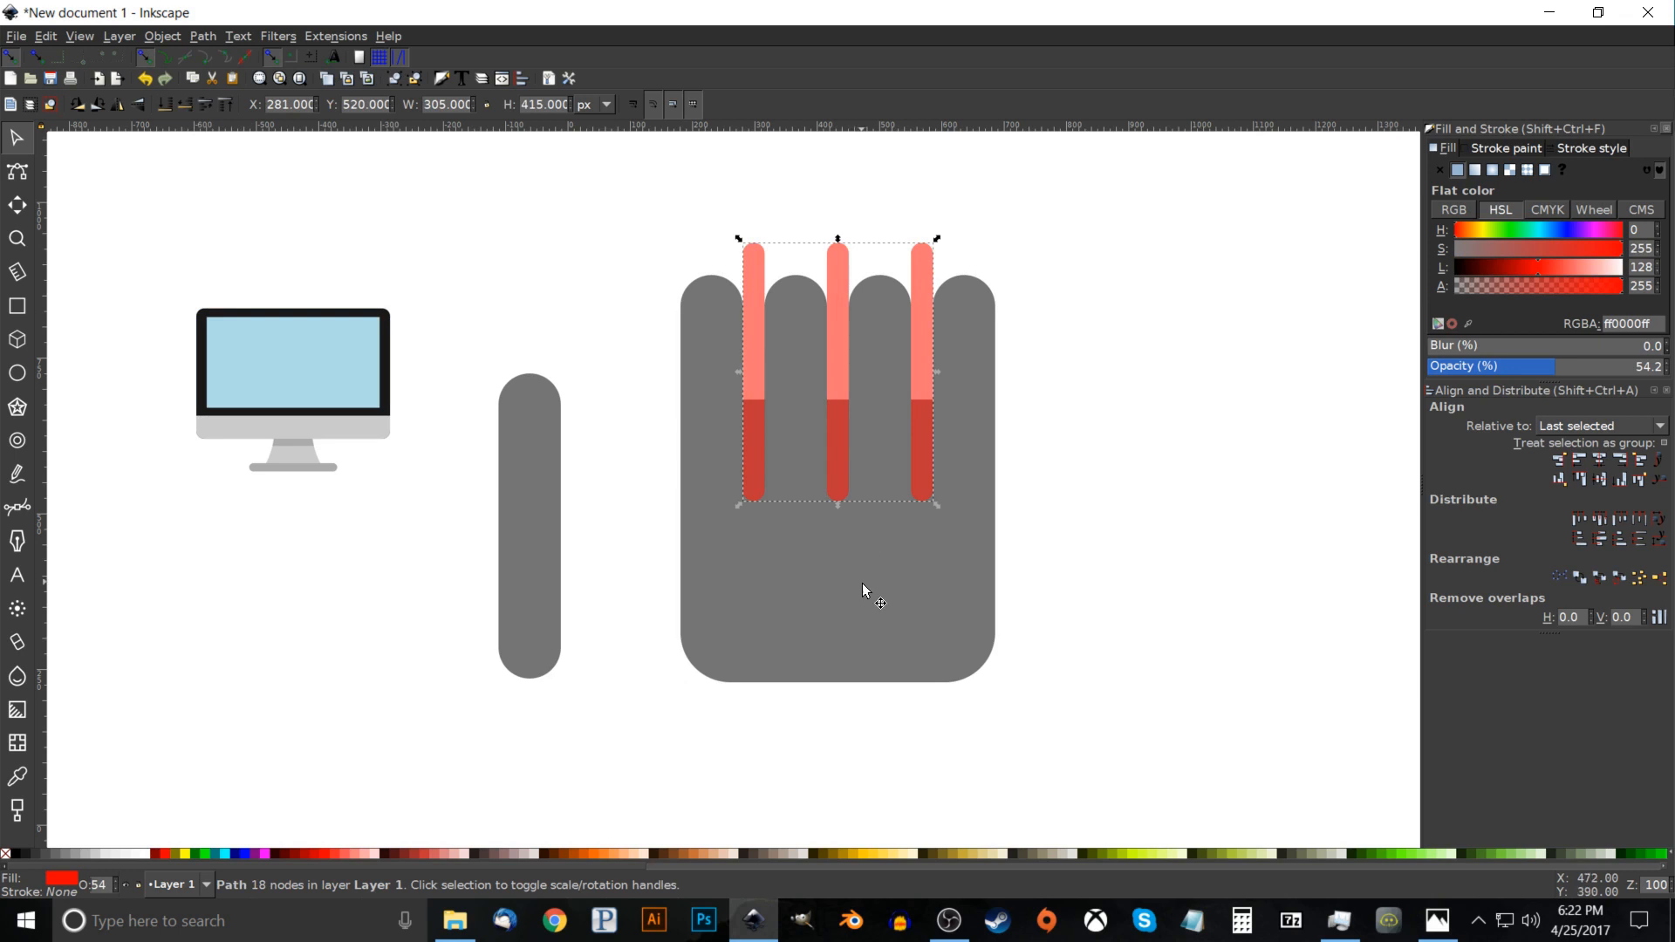
Subtract the united red spacers from the grey palm shape with Difference and move the resulting hand down and to the right.
left_click(870, 553, "shift")
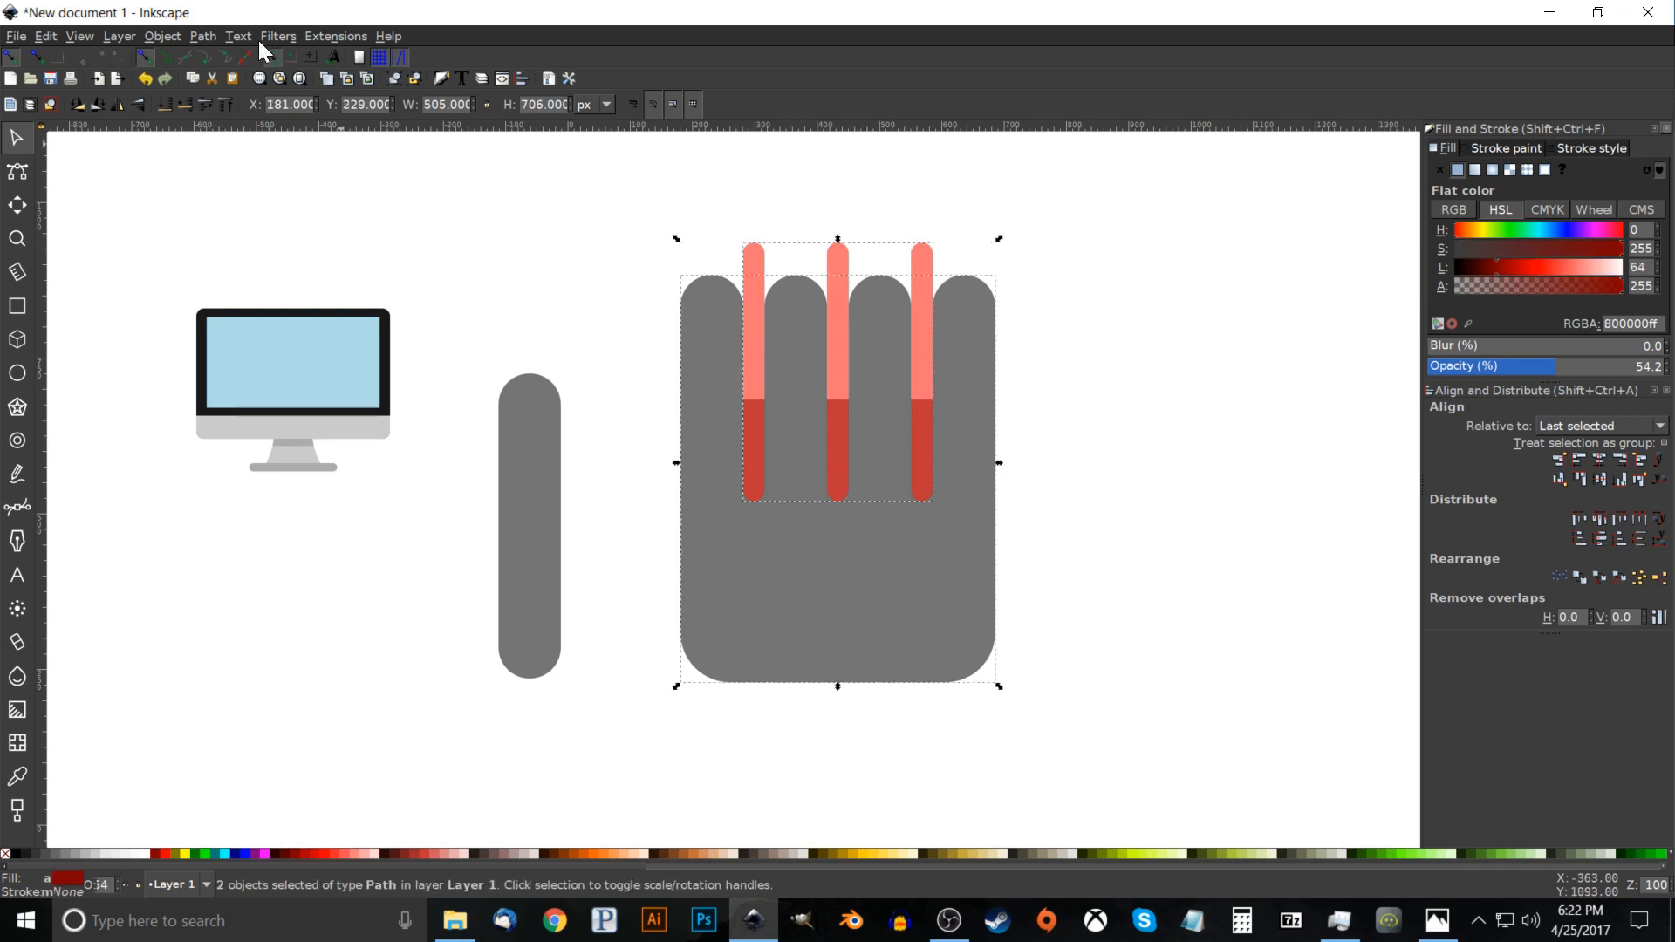
left_click(202, 36)
left_click(241, 153)
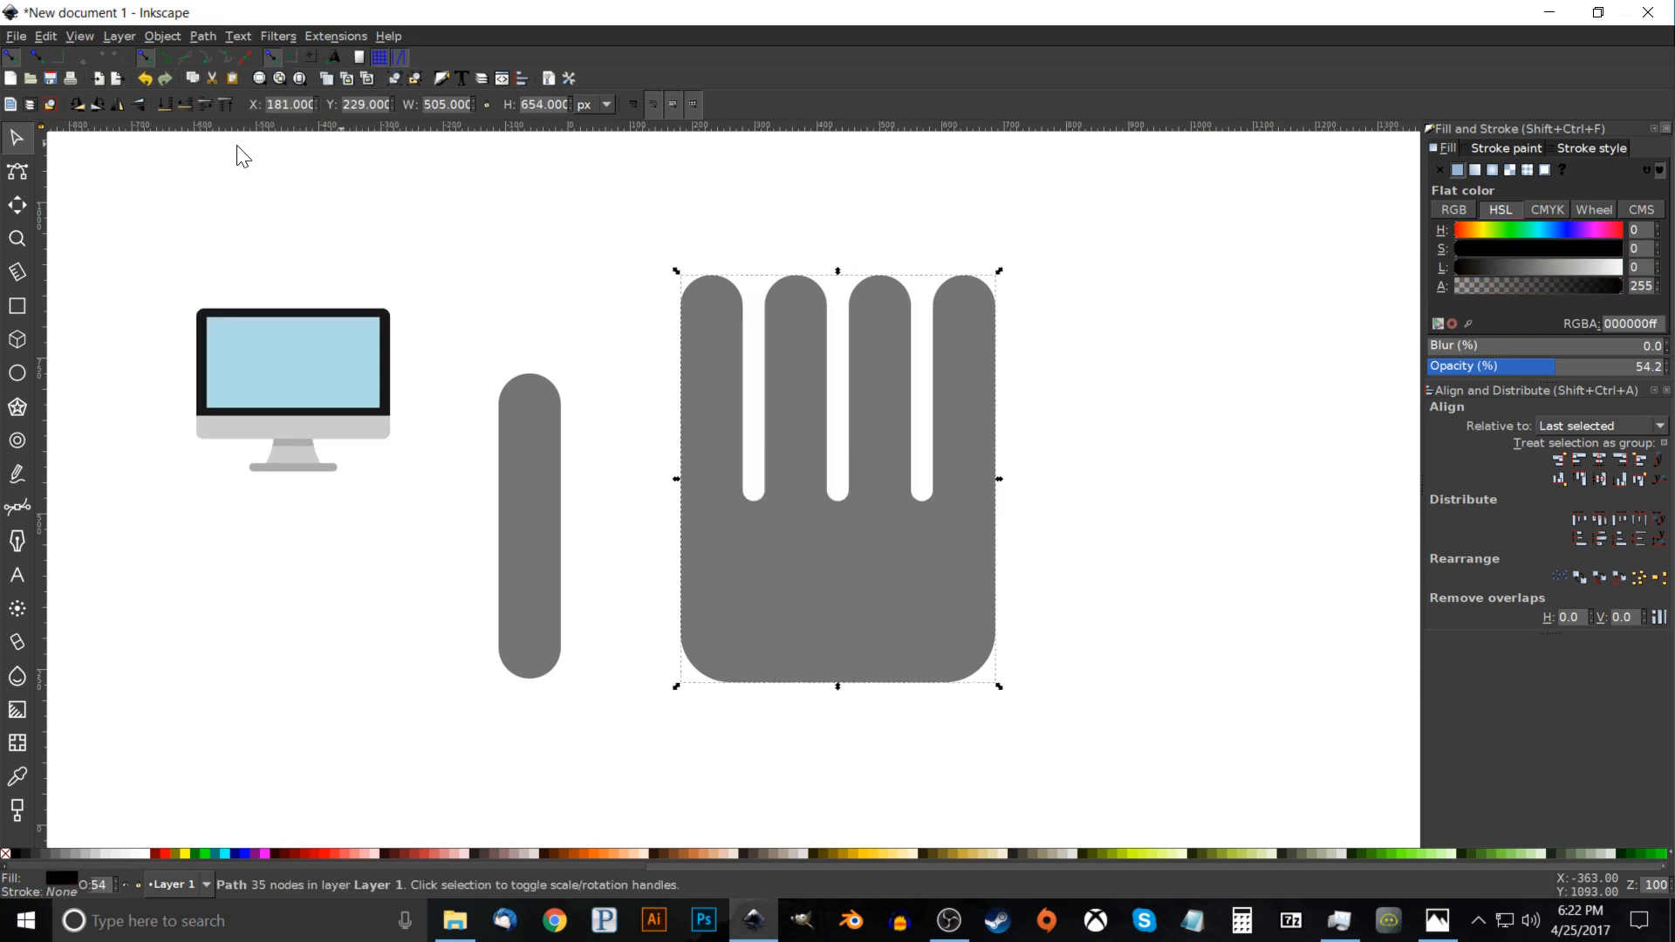
left_click_drag(956, 583, 1002, 624)
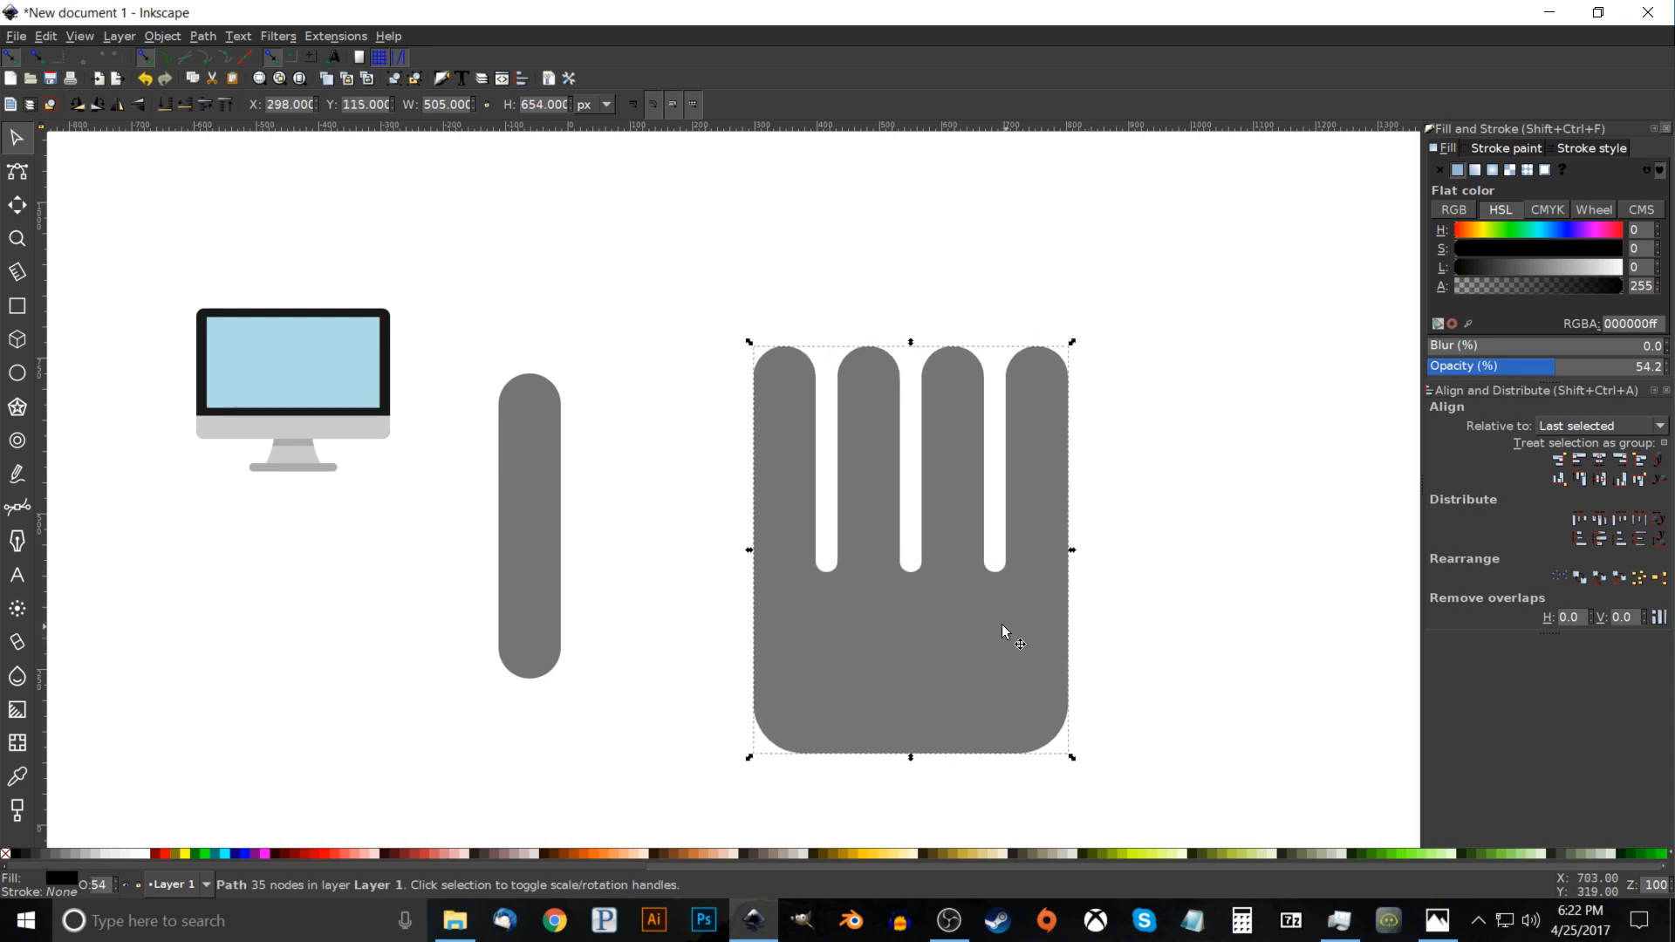
Edit the fingertip nodes to match the reference thumbnail: lengthen the second finger by about 59 px, shorten the third slightly and the fourth more.
left_click(17, 175)
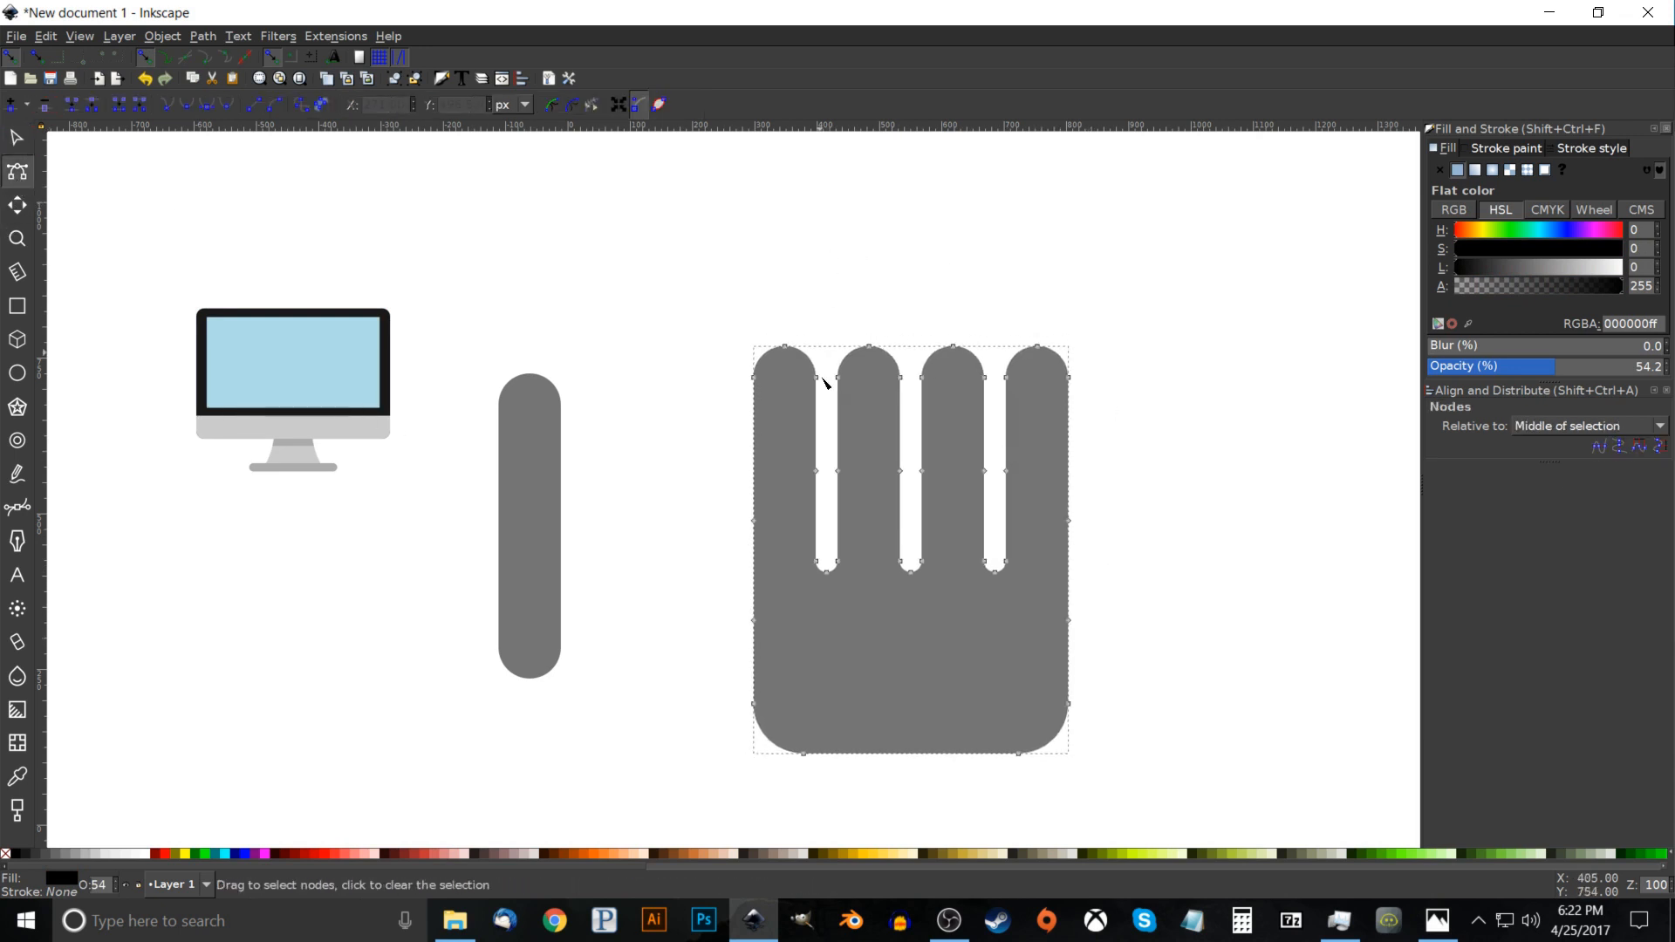
left_click(1440, 922)
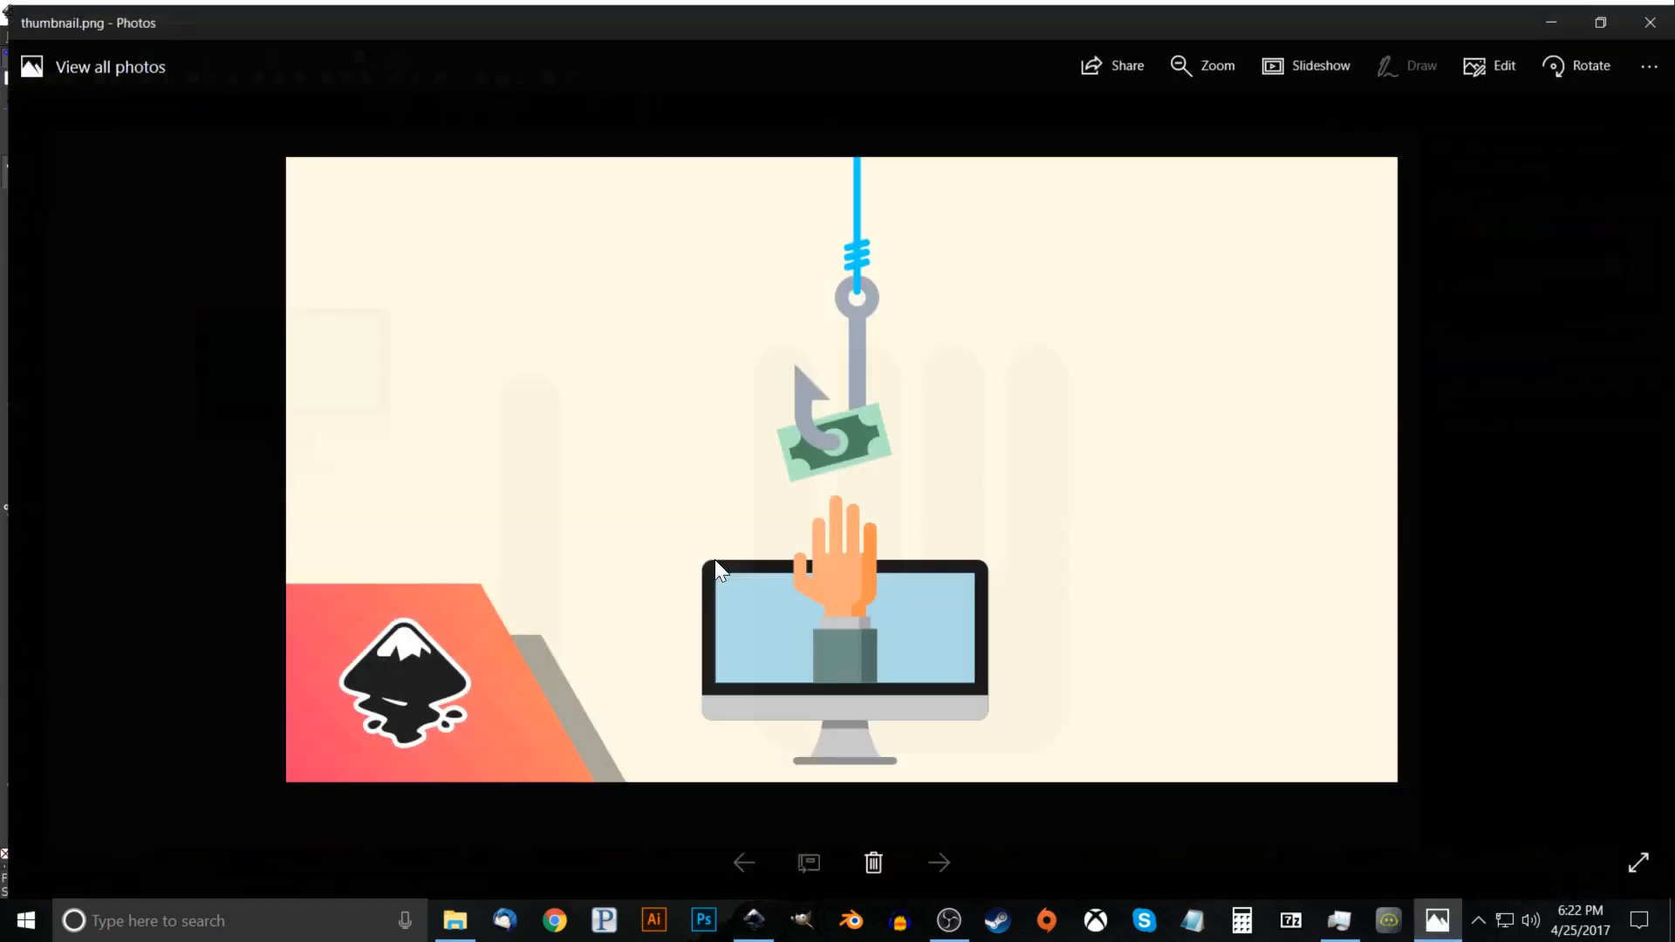
left_click(753, 921)
left_click_drag(827, 290, 999, 402)
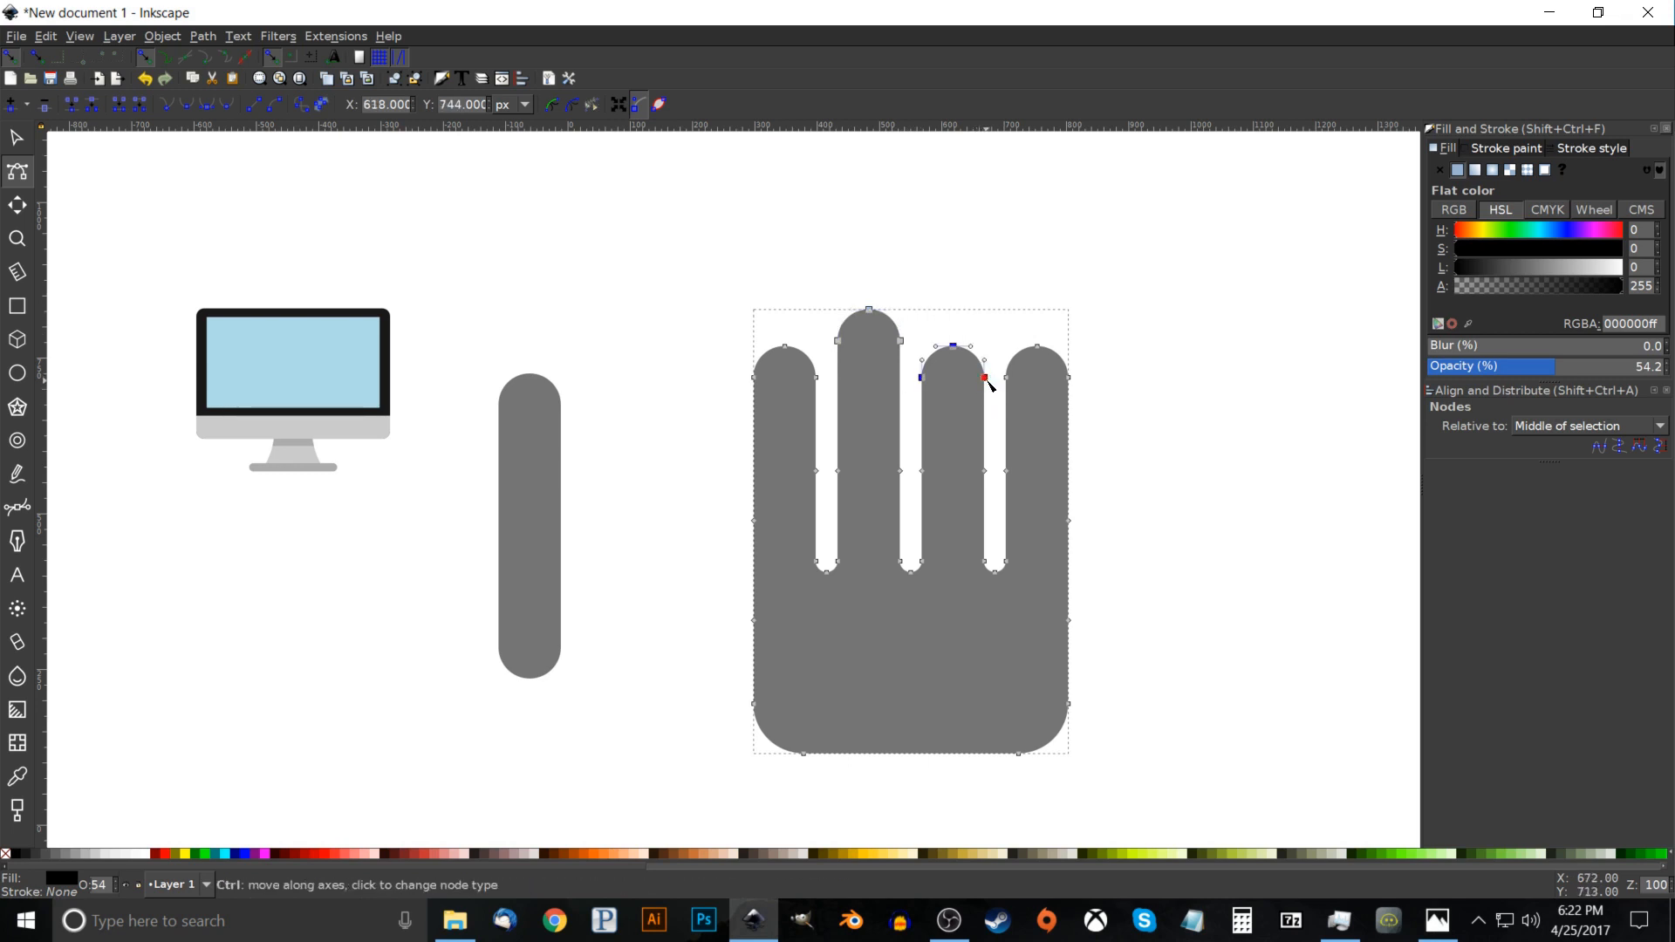
left_click_drag(987, 381, 988, 399)
left_click_drag(987, 295, 1076, 430)
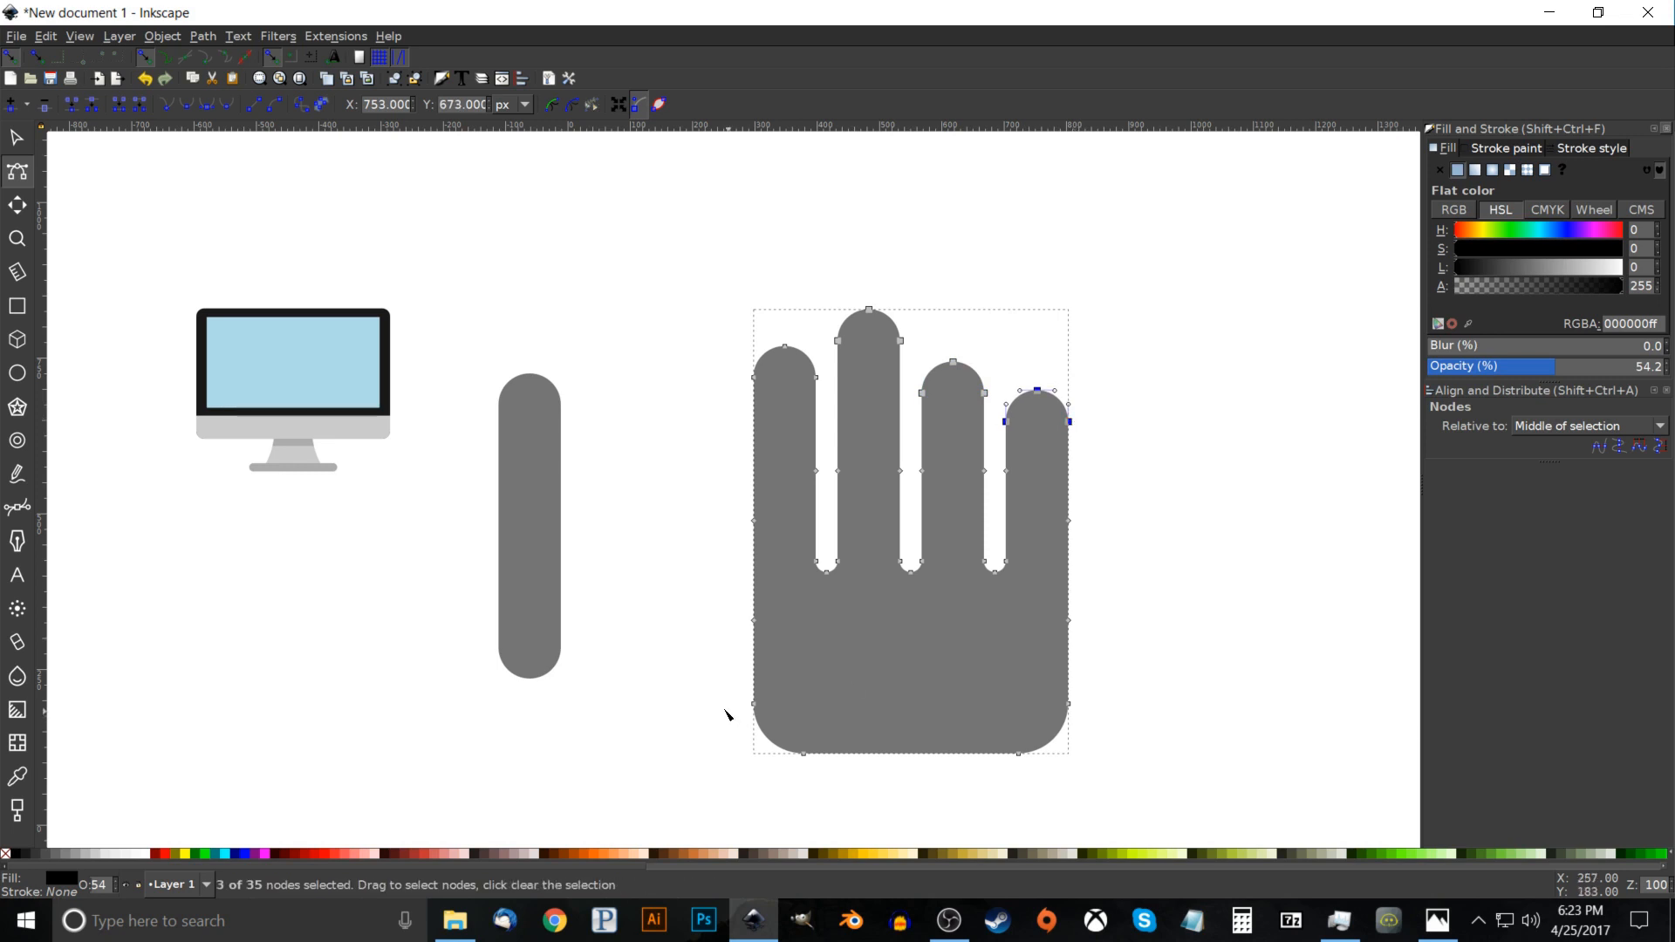
left_click_drag(676, 528, 694, 424)
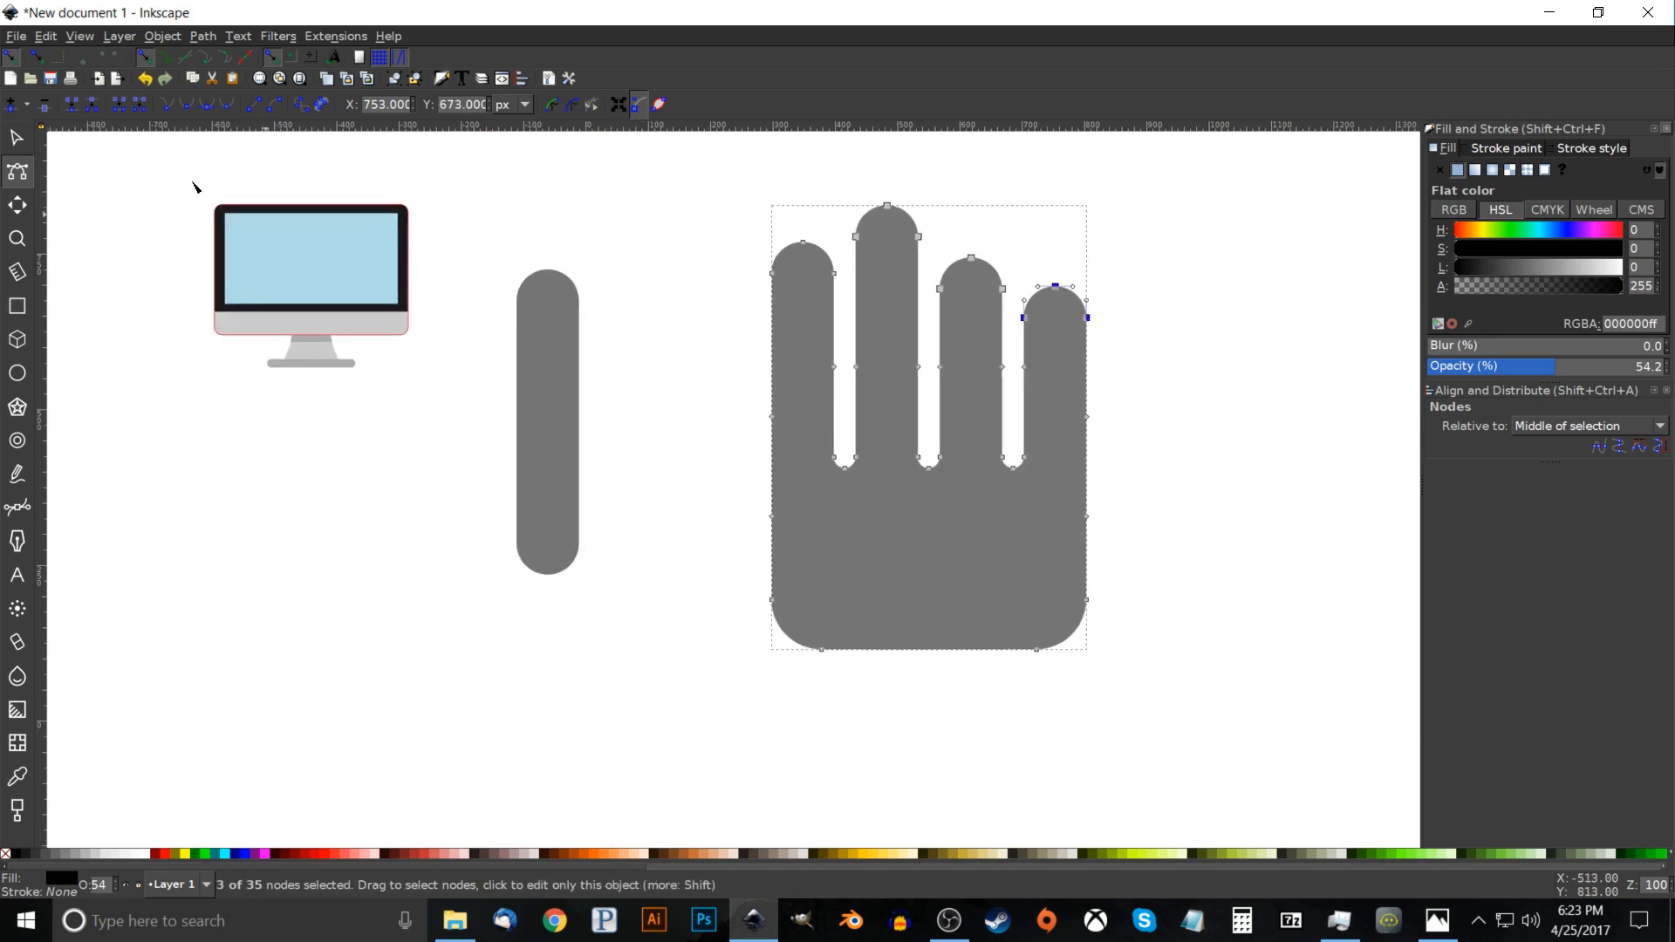
Move the spare grey bar down beside the hand, duplicate it and place the copy to its left at the same height.
left_click(21, 141)
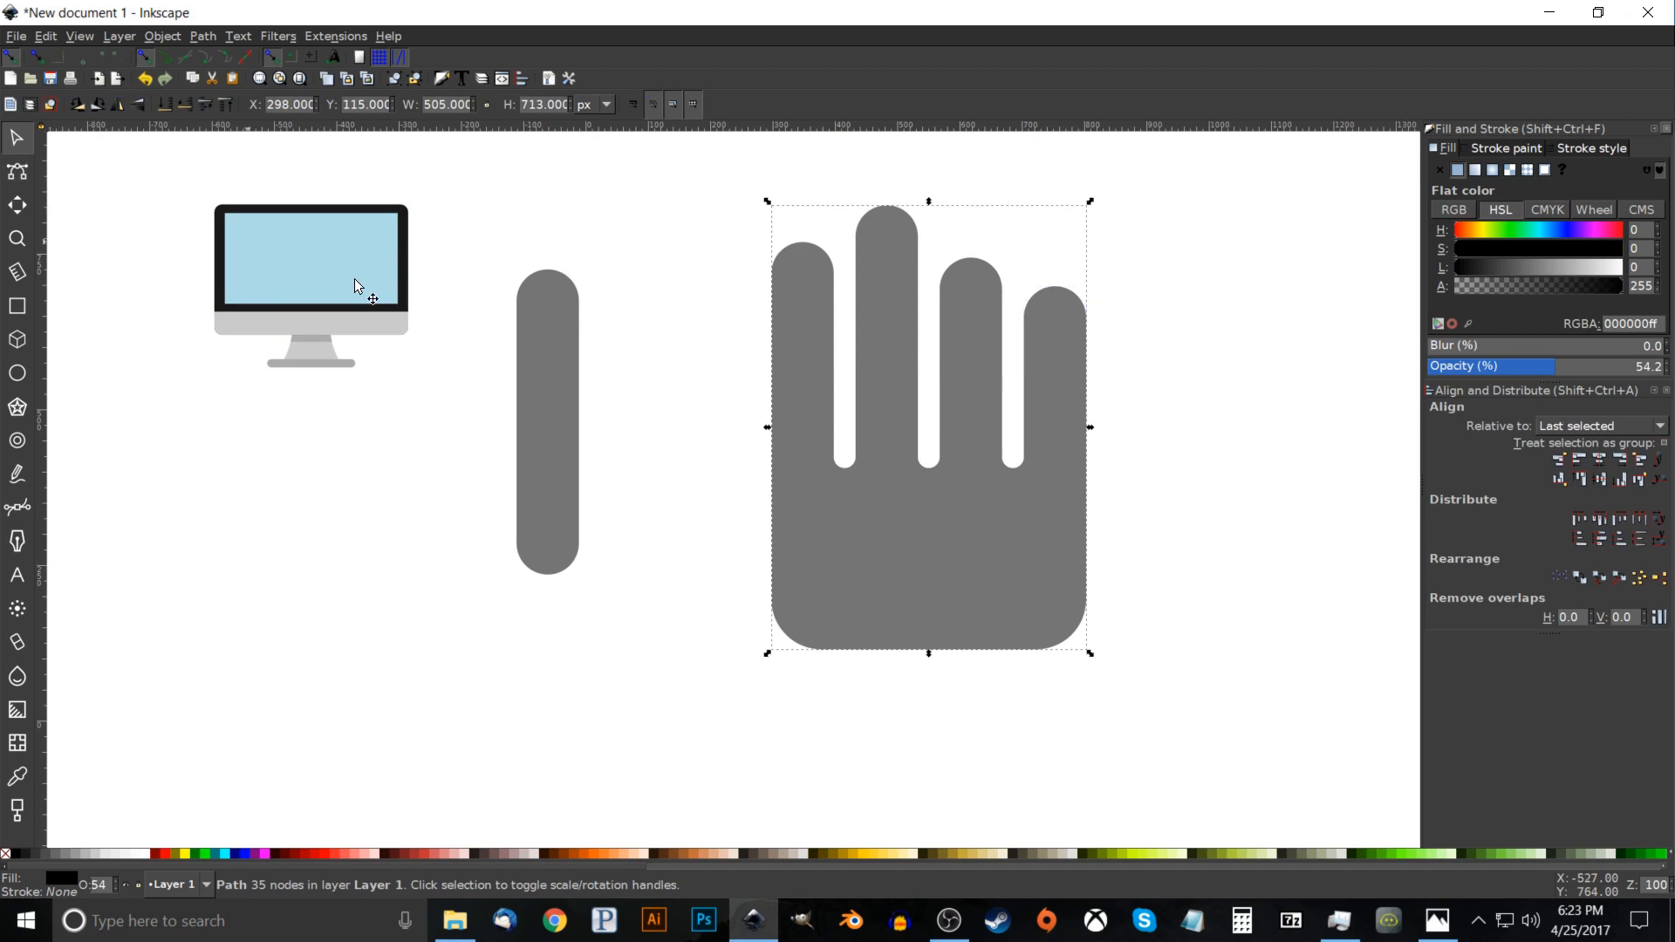
left_click_drag(553, 389, 690, 453)
right_click(682, 479)
left_click(686, 406)
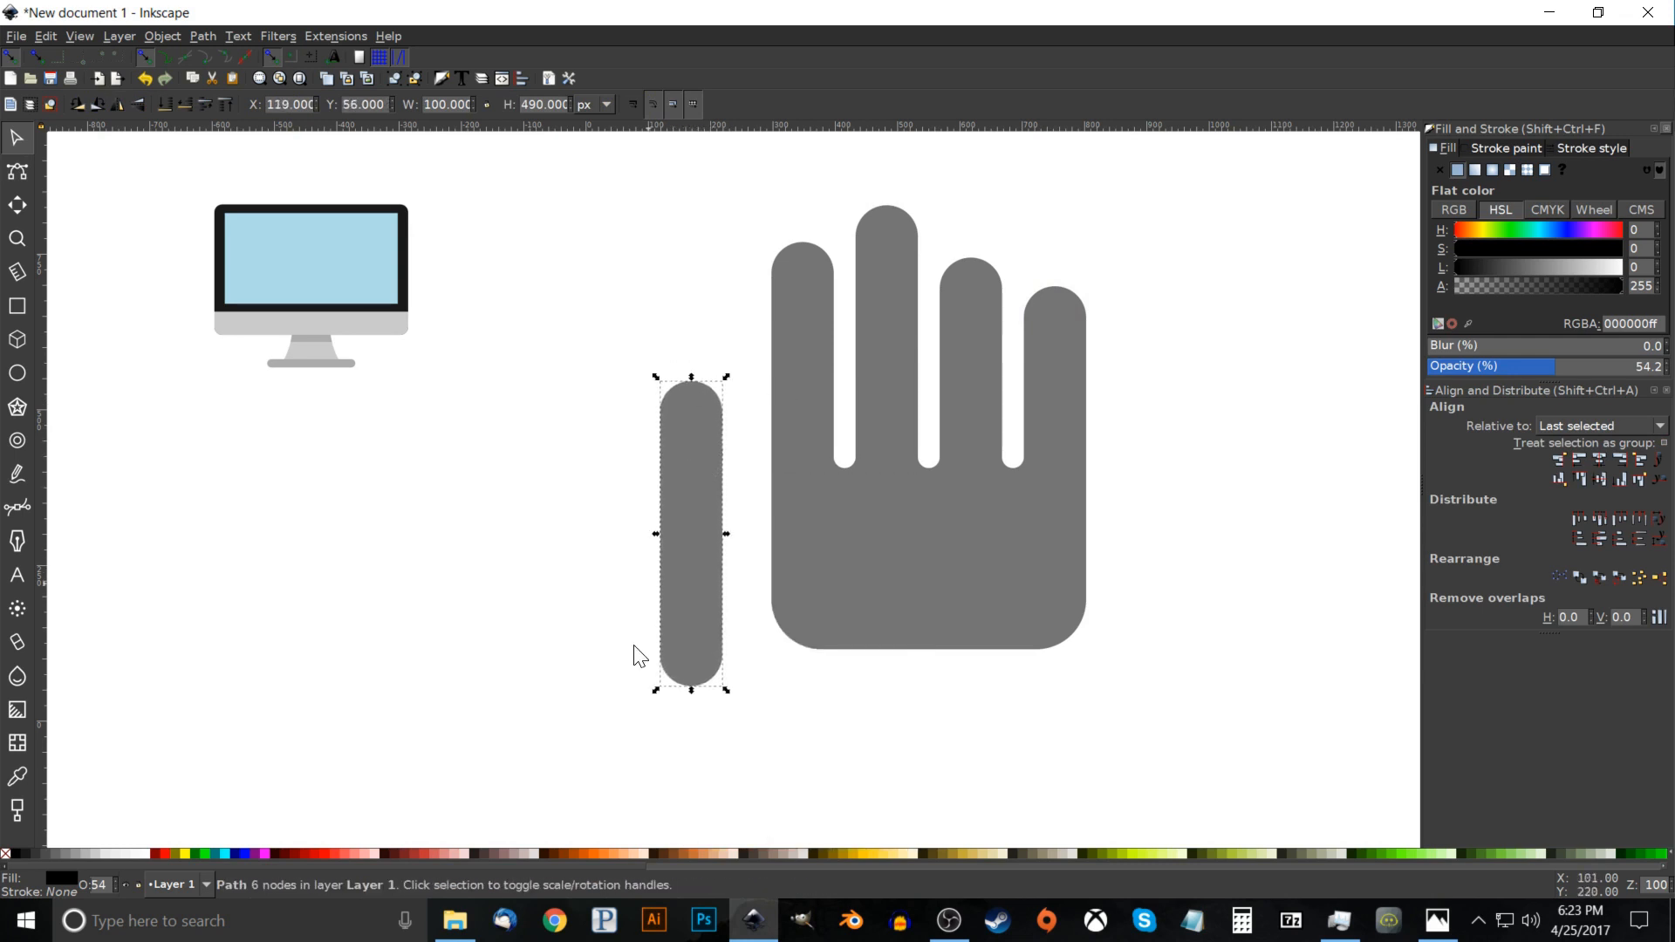
right_click(698, 544)
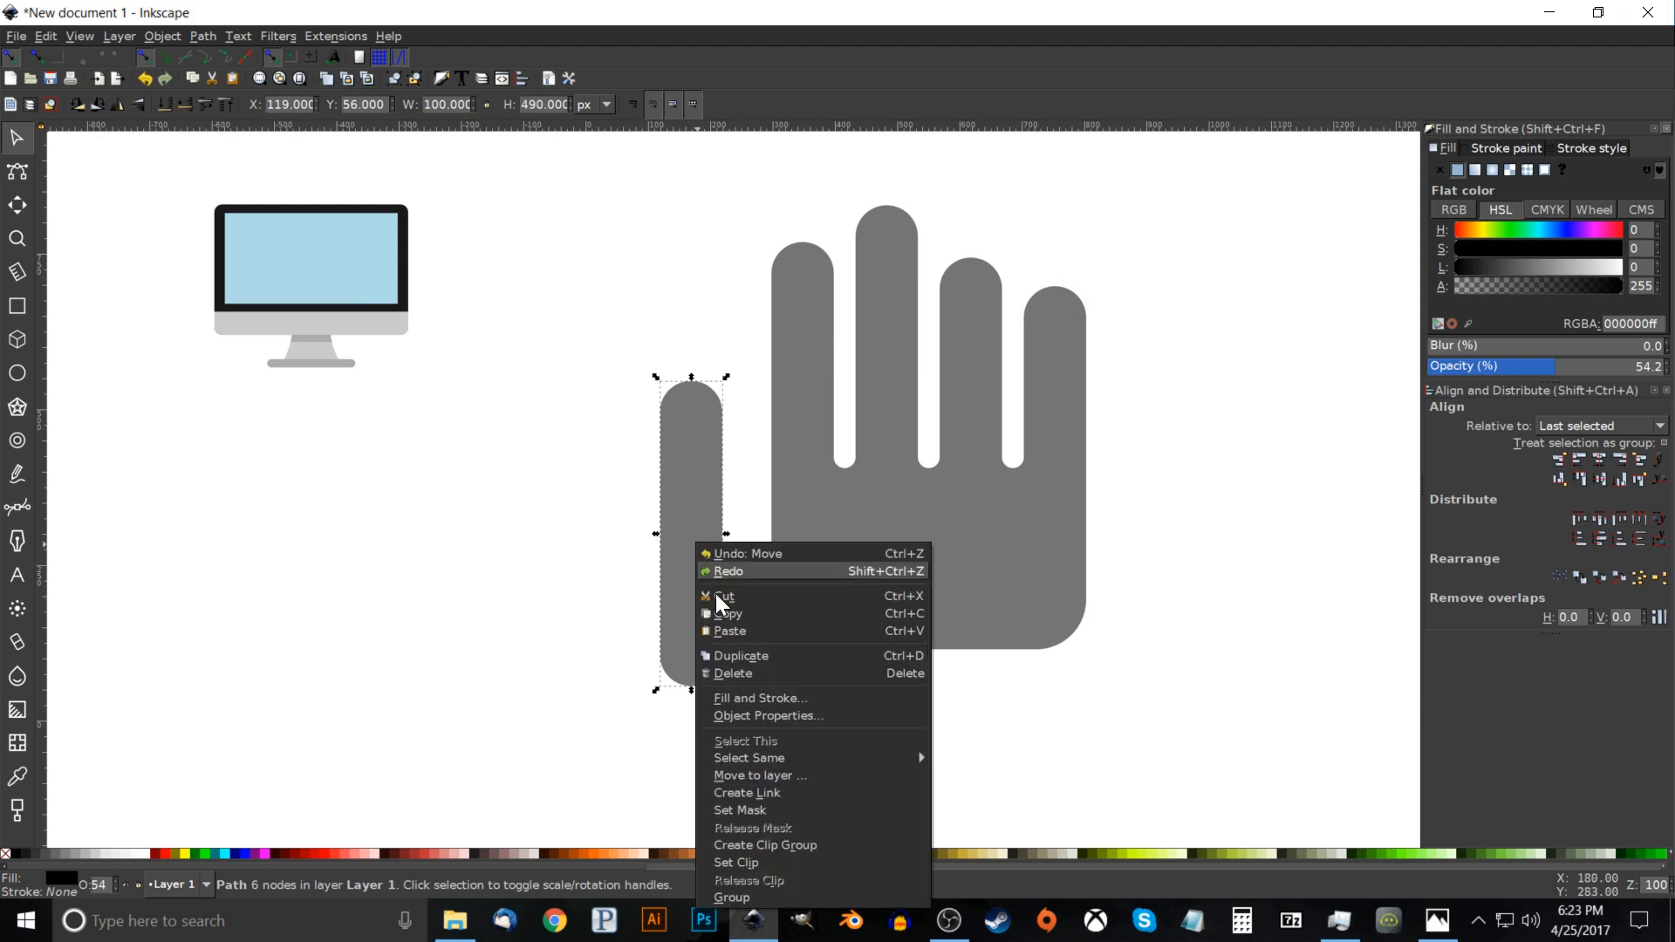
left_click(750, 656)
left_click_drag(696, 611, 517, 543)
left_click(512, 440)
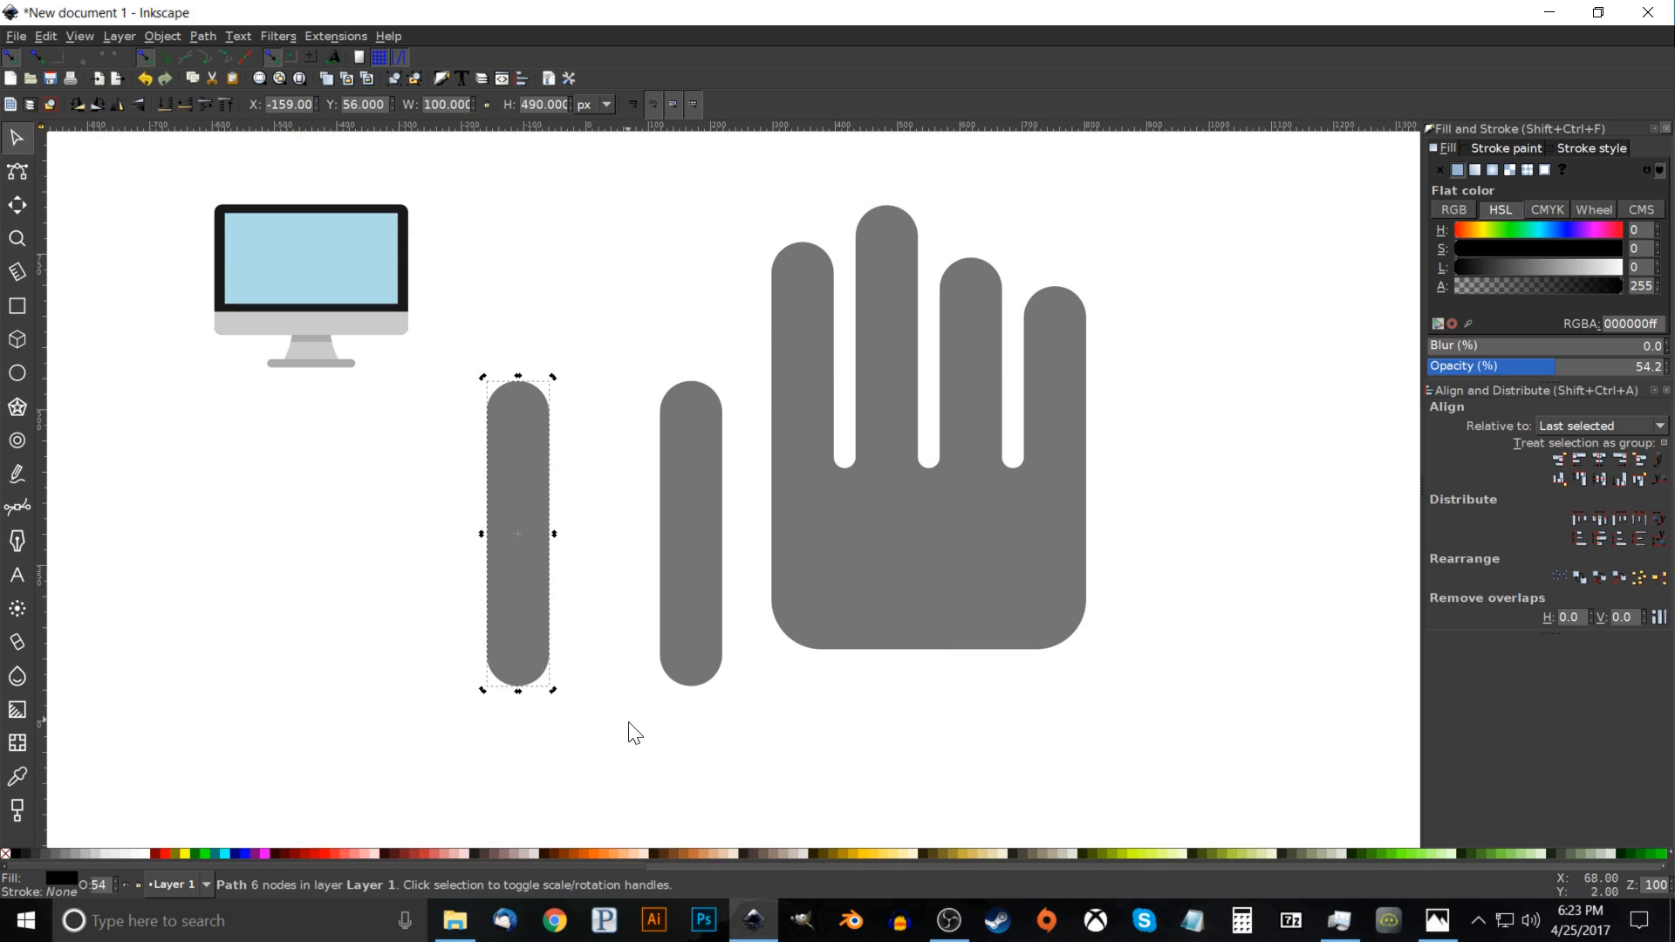
Rotate the copied bar 45° counterclockwise onto the palm's lower-left corner and move the upright bar so it crosses the diagonal one.
left_click_drag(553, 692, 808, 622)
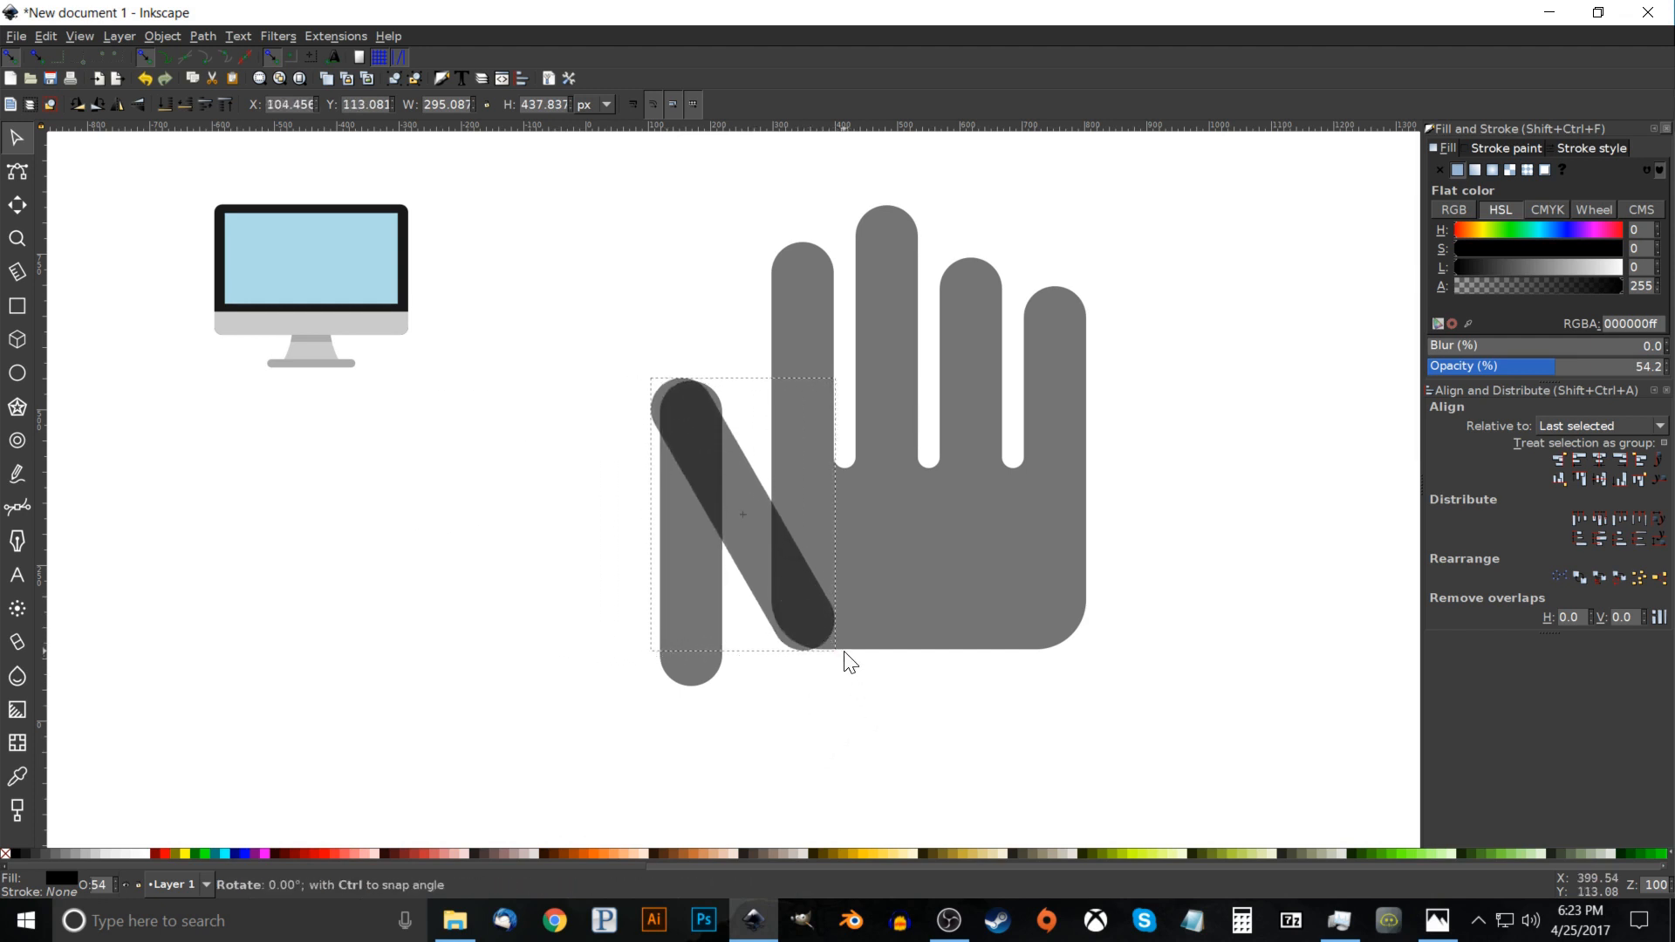
key("bracketleft")
mouse_move(817, 574)
left_mouse_down()
mouse_move(588, 529)
mouse_move(798, 593)
left_mouse_up()
left_click_drag(694, 385, 724, 368)
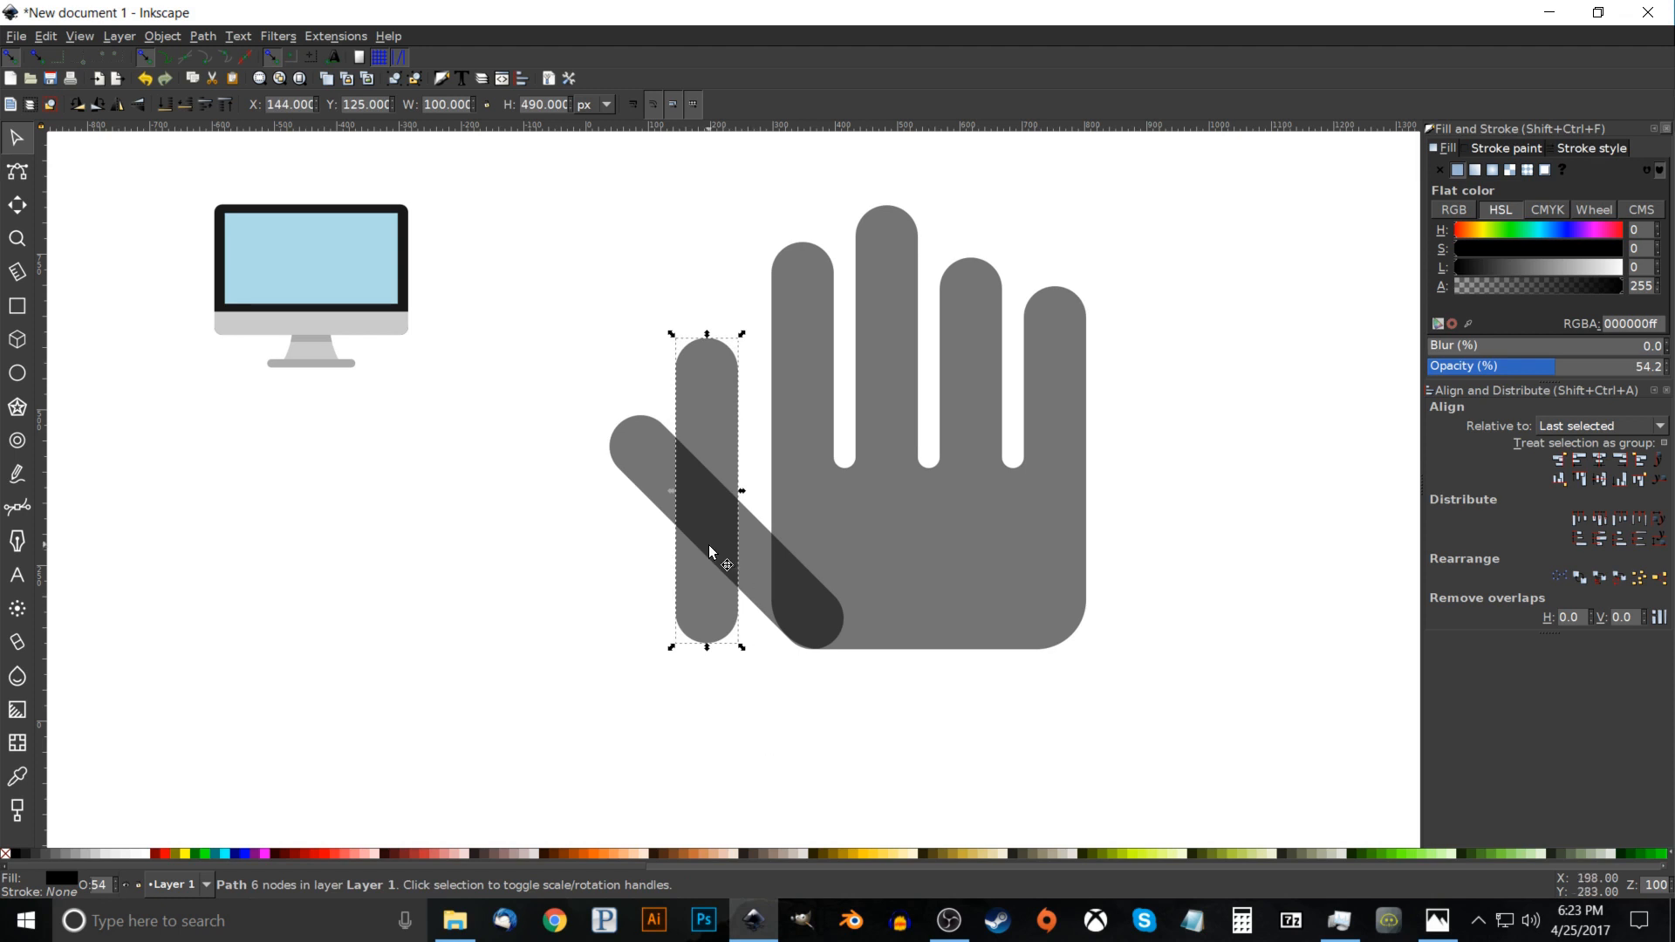
Duplicate the upright and diagonal bars, reduce the copies to their overlap with Intersection and fill it red.
key("shift")
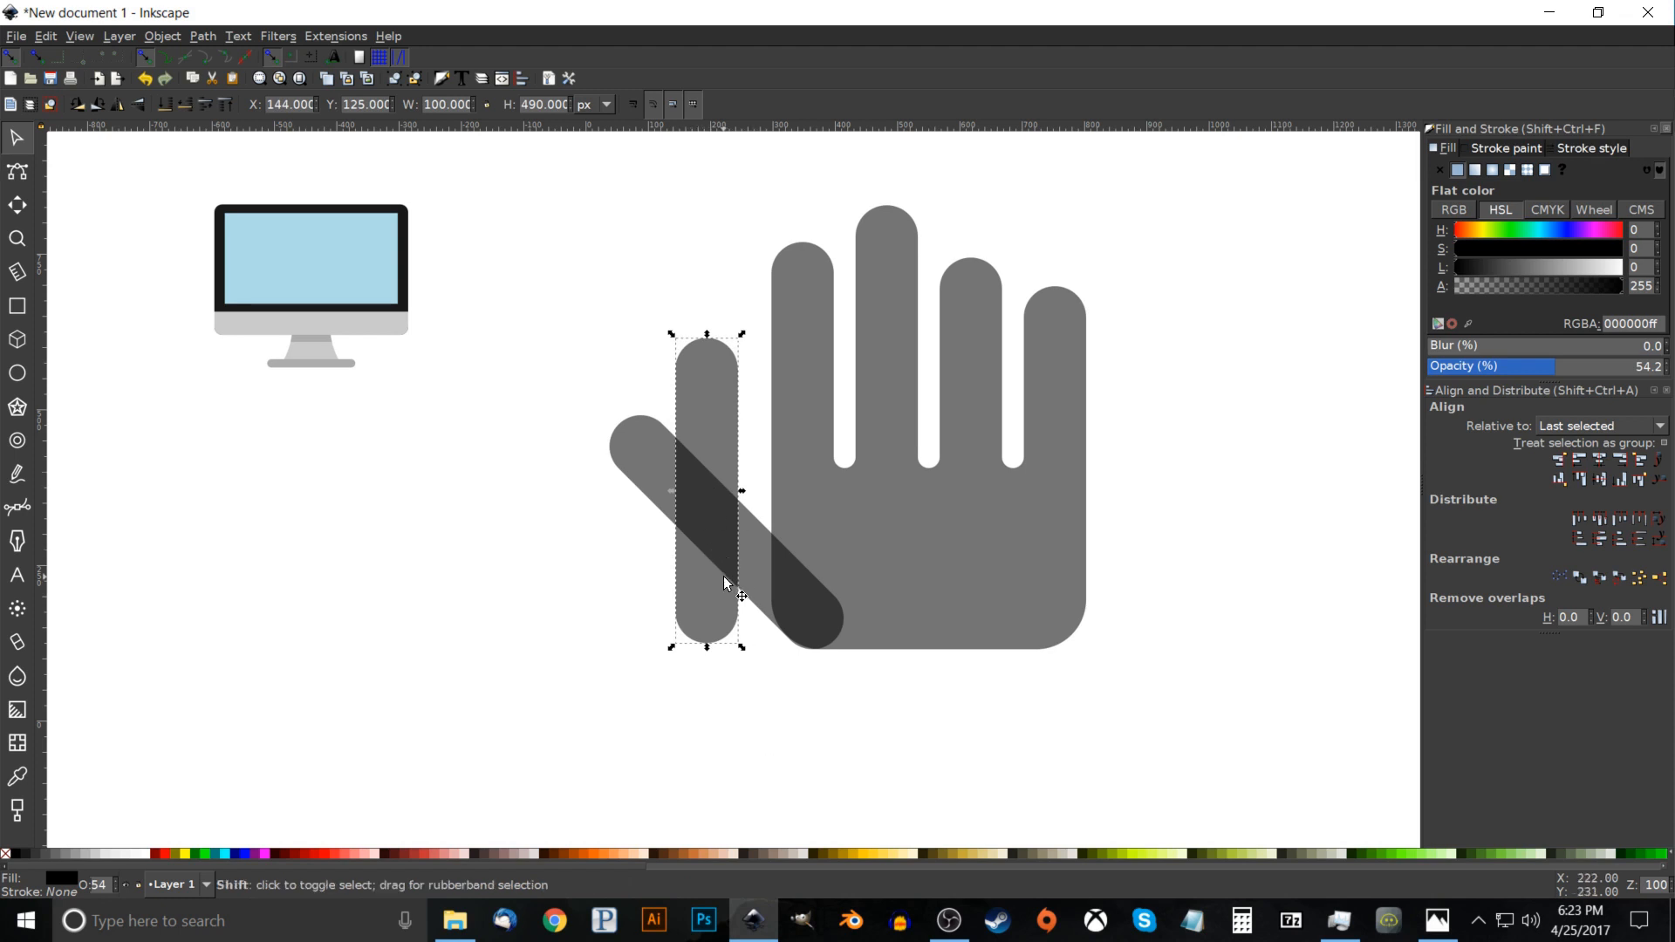
left_click(622, 434, "shift")
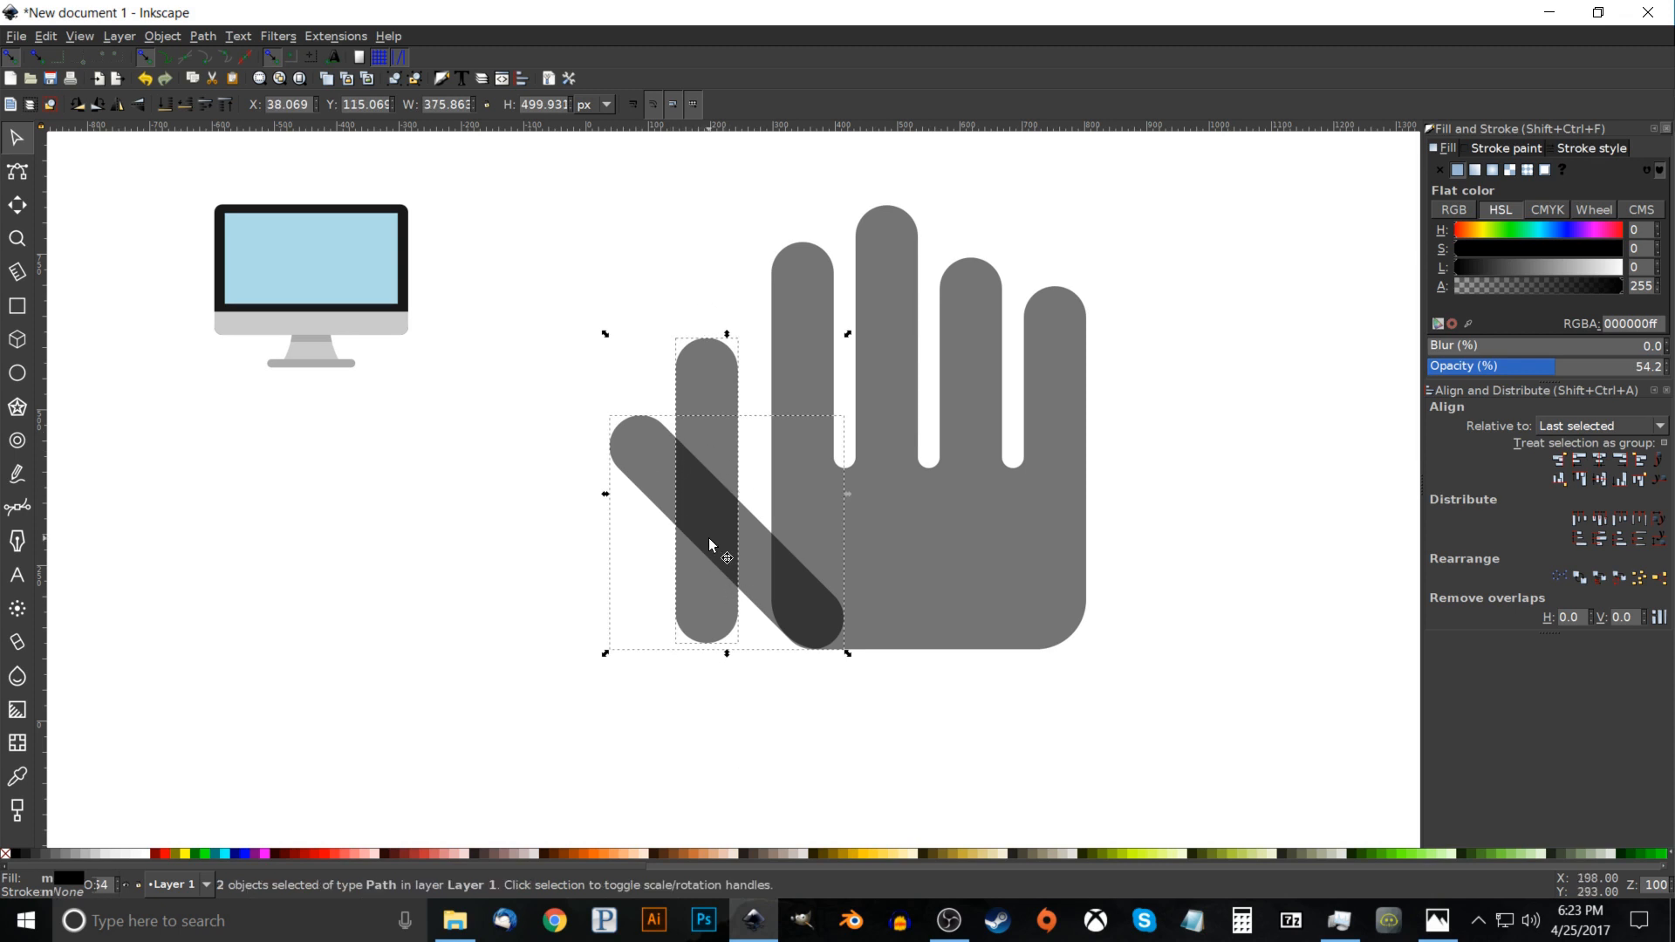
right_click(730, 479)
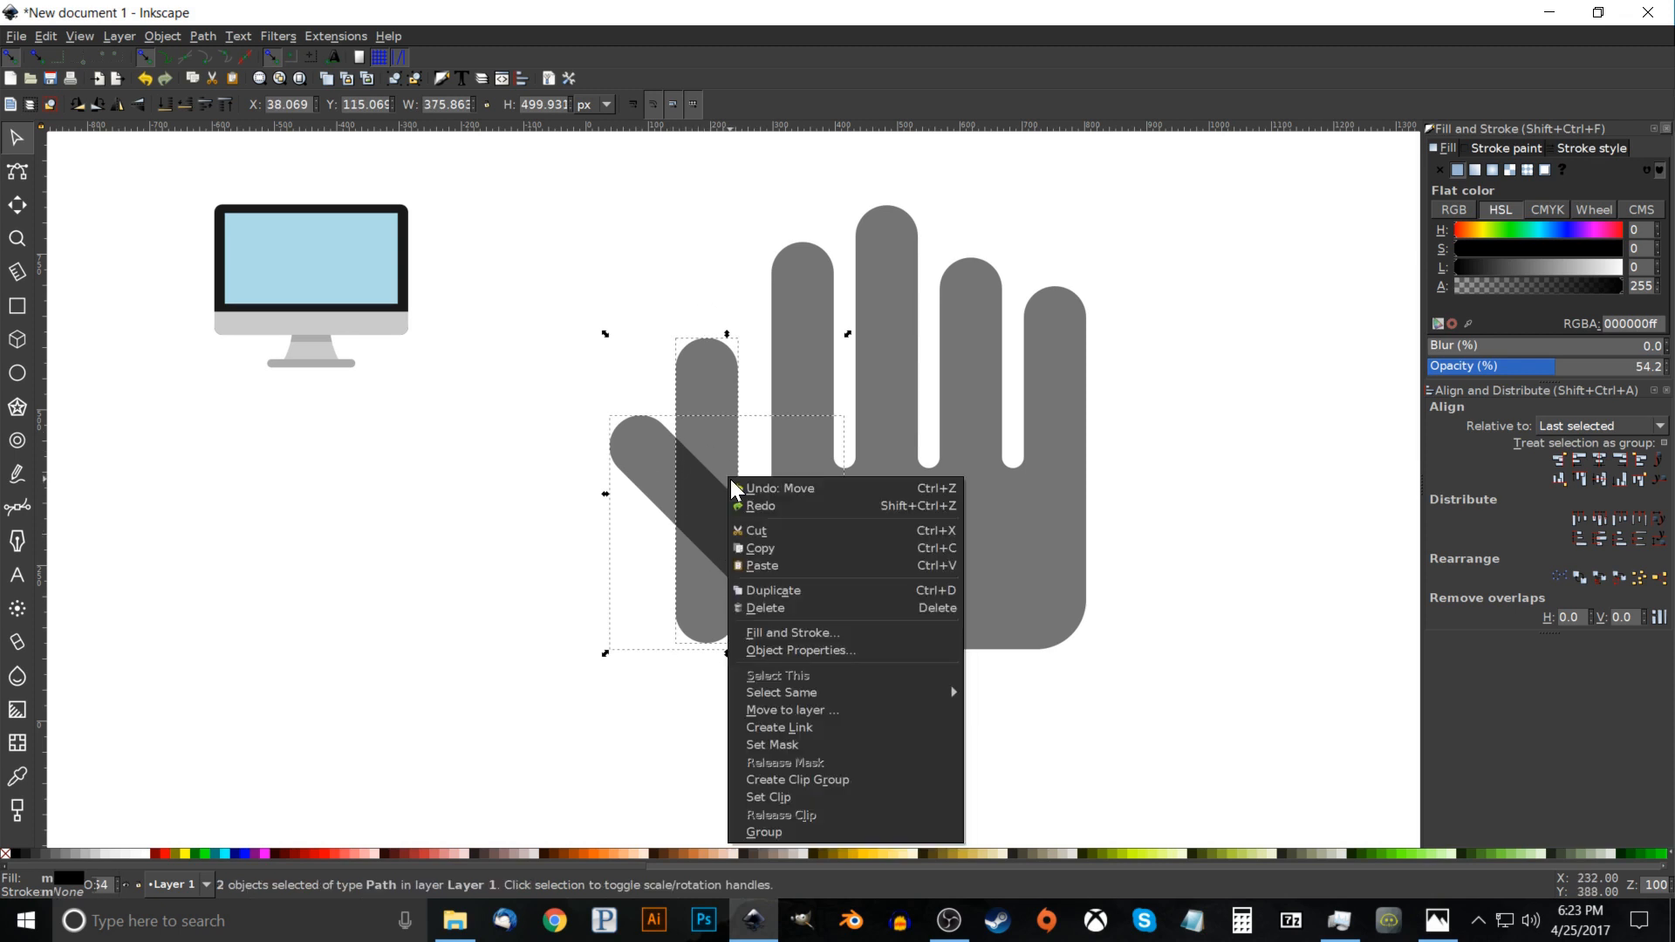
left_click(762, 590)
left_click(201, 38)
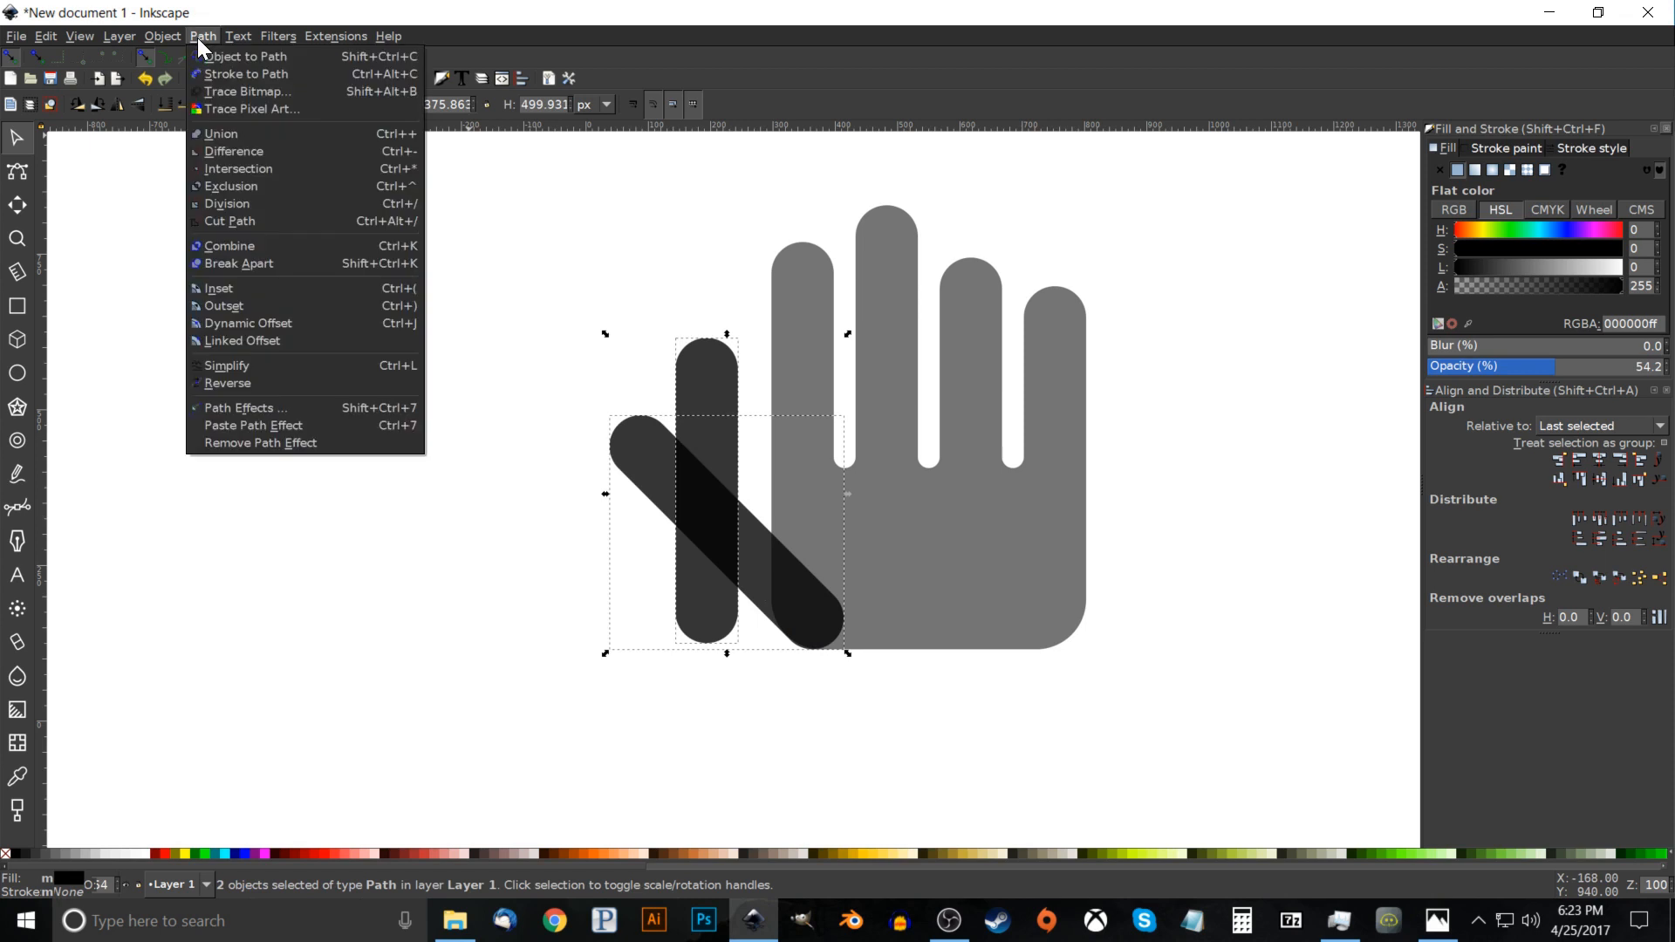
left_click(226, 171)
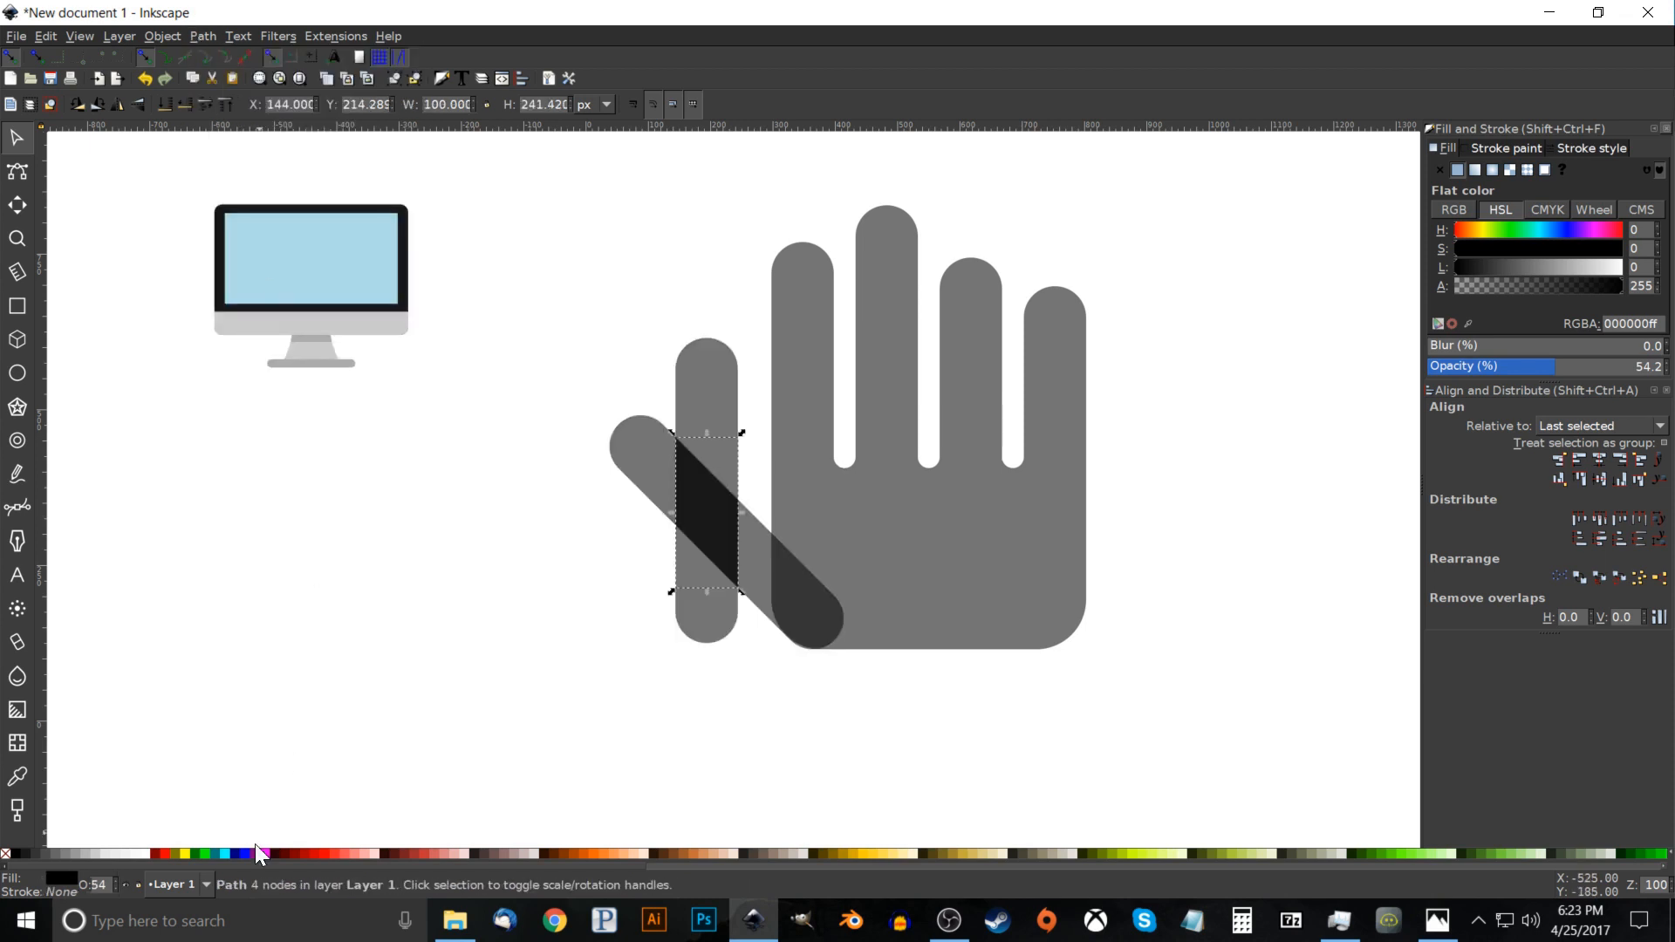
left_click(167, 853)
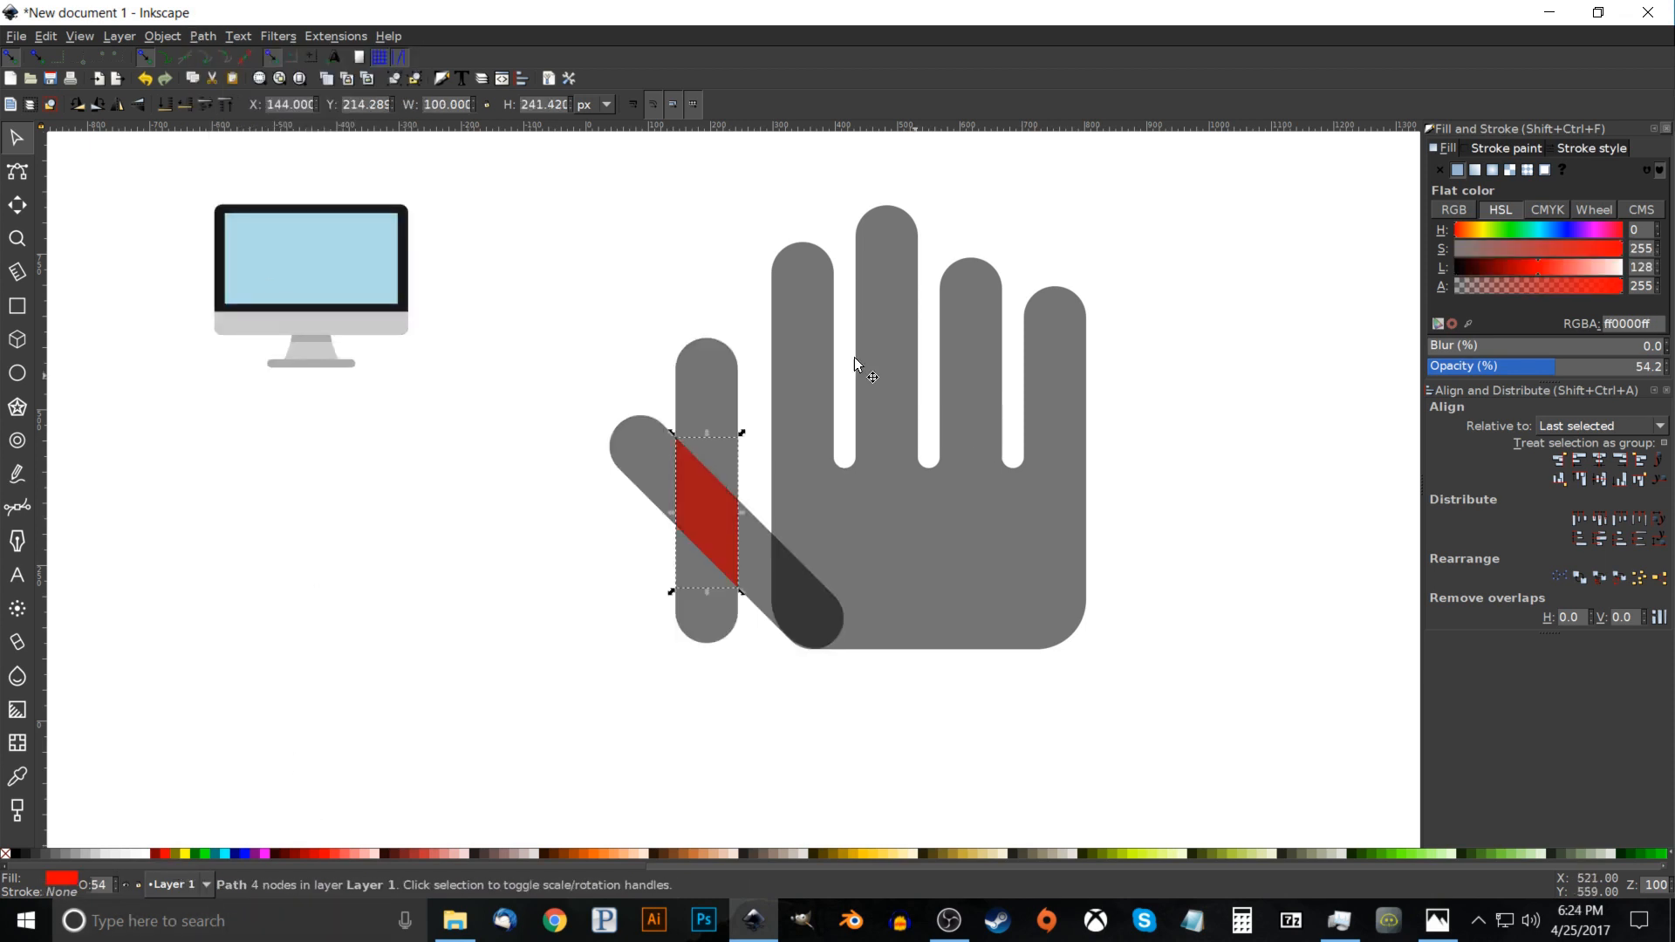
Subtract a duplicate of the red overlap from the upright bar, break the bar apart and delete its lower piece.
key("ctrl+d")
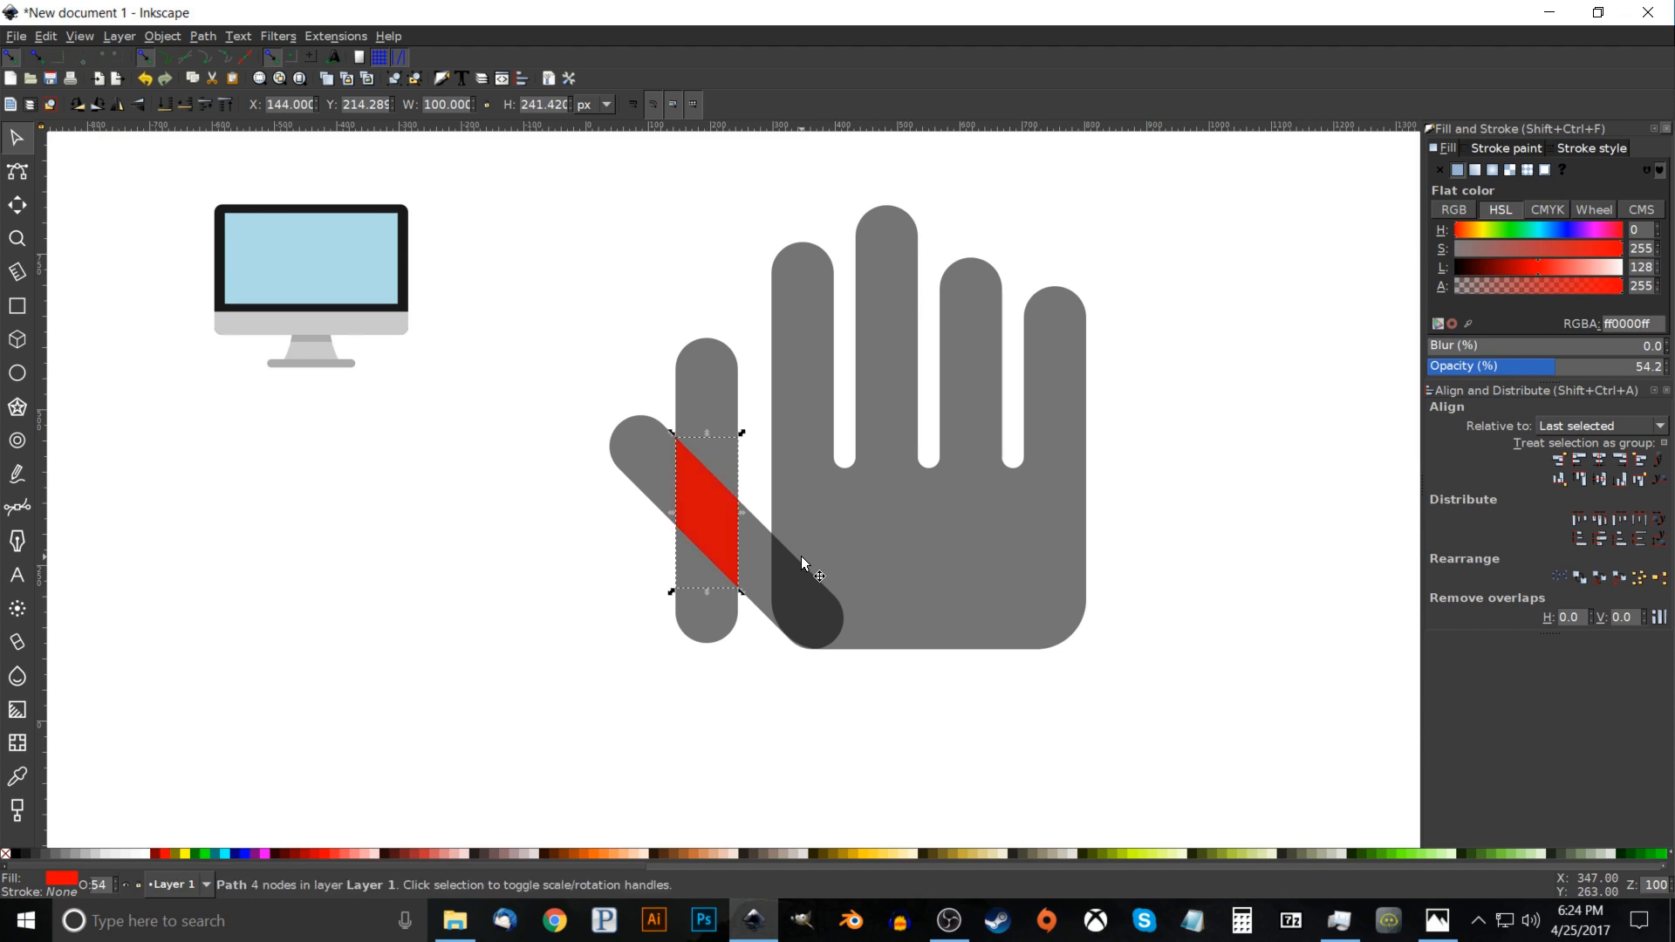
left_click(709, 381, "shift")
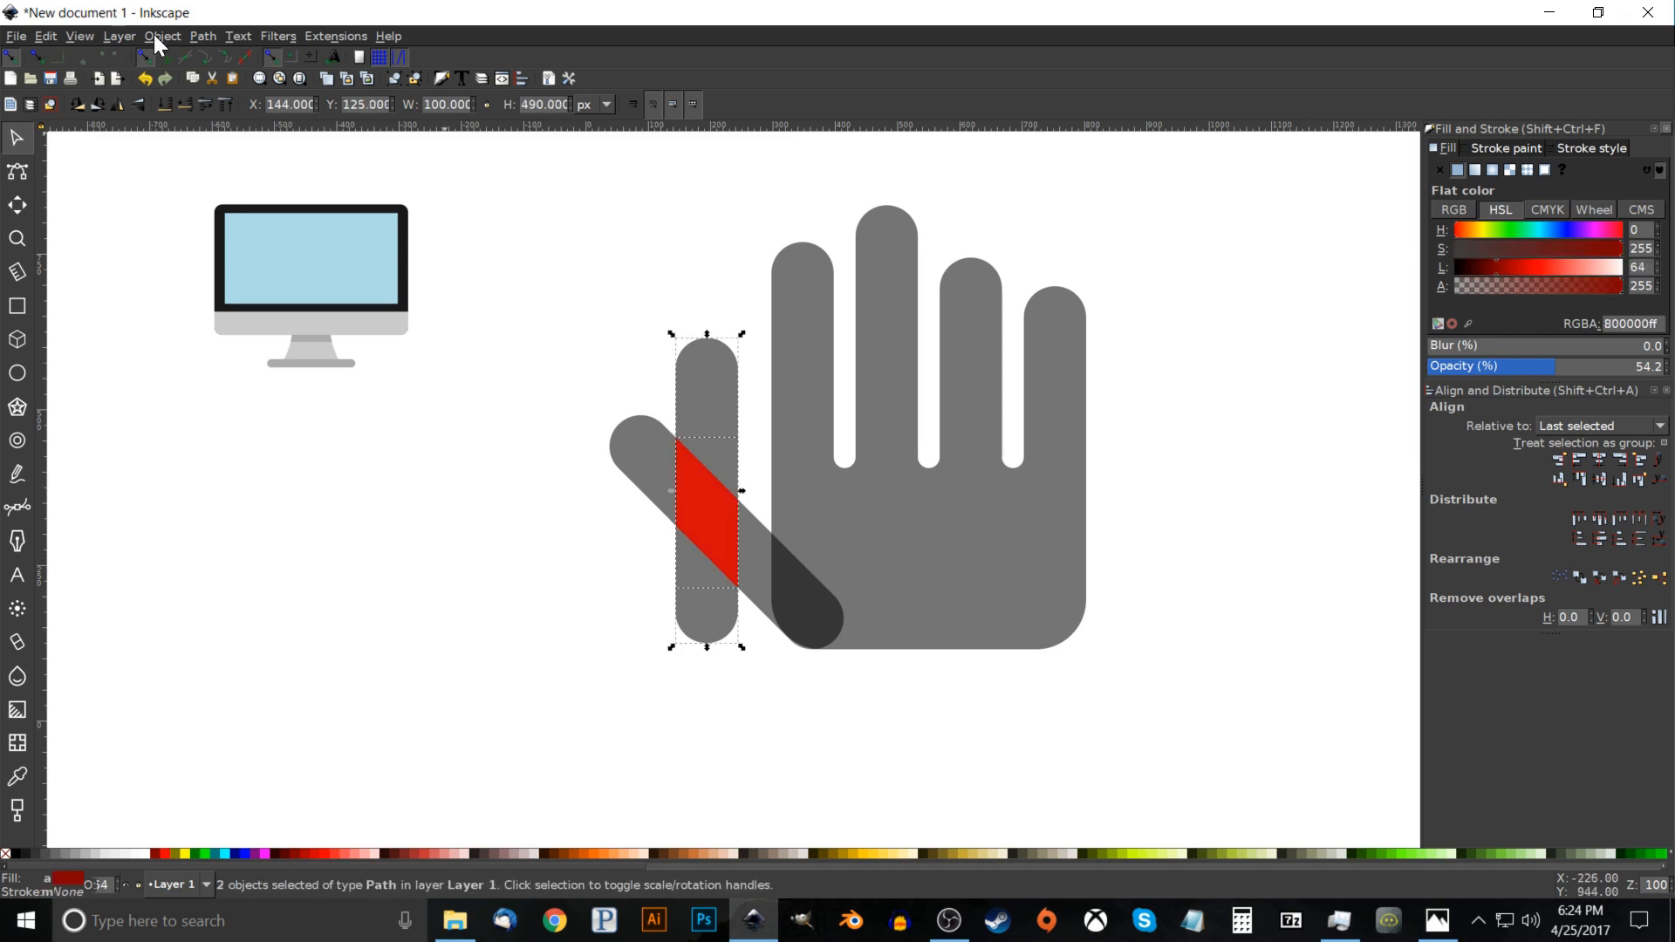
left_click(206, 36)
left_click(234, 152)
left_click(206, 35)
left_click(245, 260)
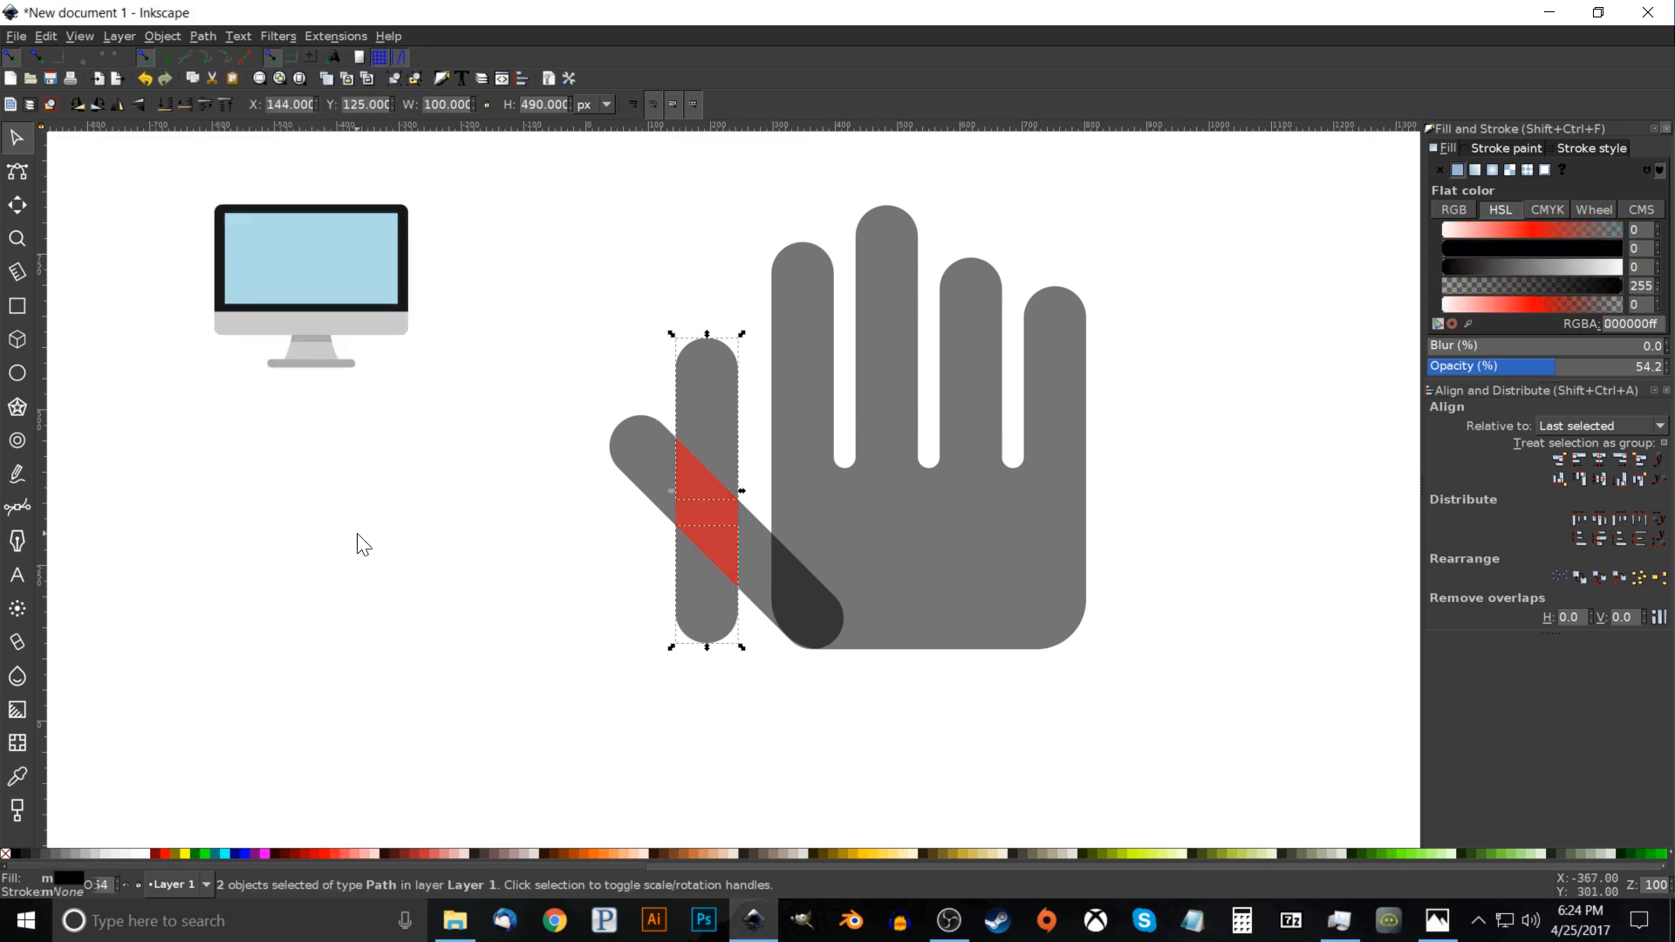
left_click(703, 366, "shift")
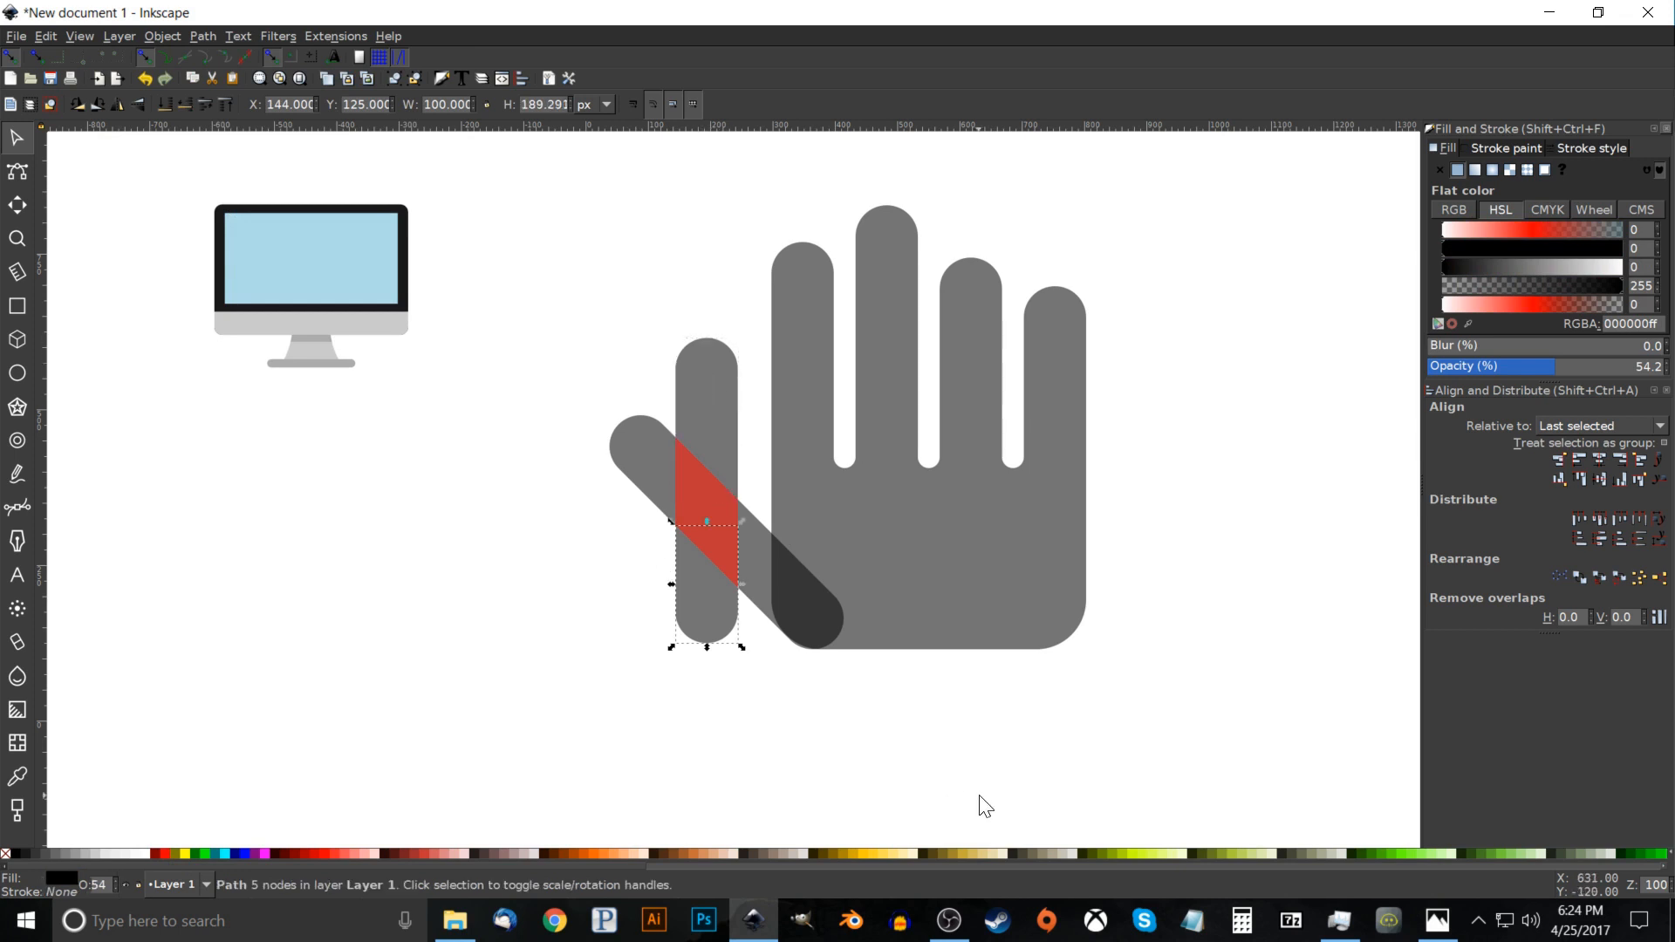
left_click(986, 804)
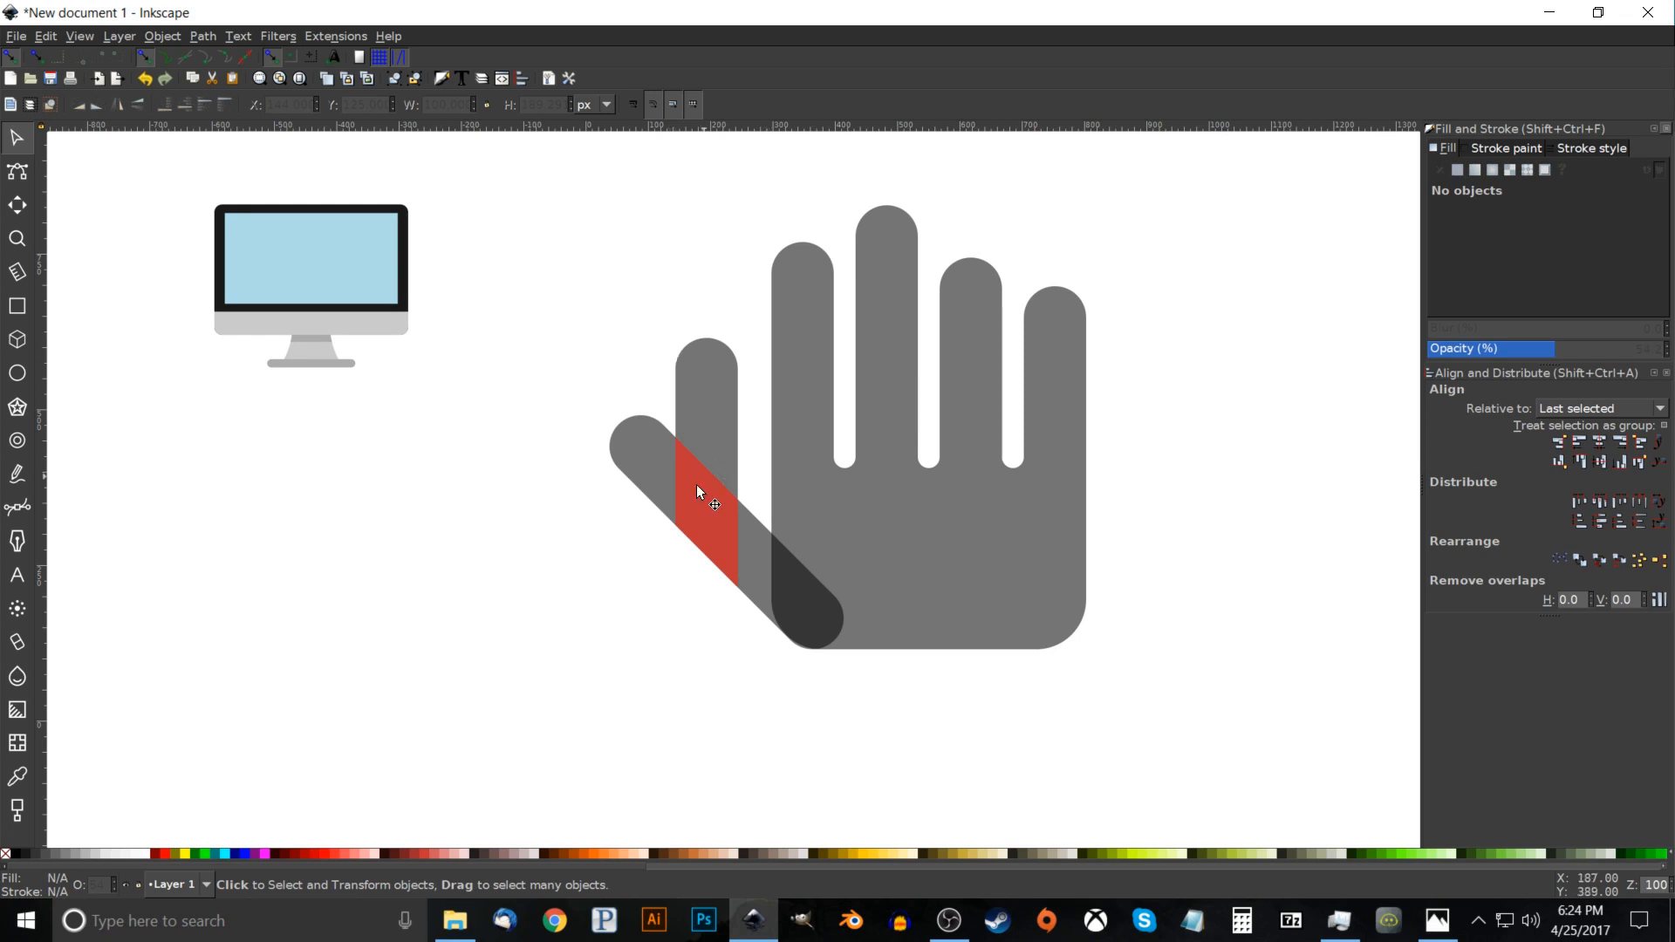
Subtract a duplicate of the red overlap from the diagonal bar, break the bar apart and delete its upper-left piece.
left_click(719, 493)
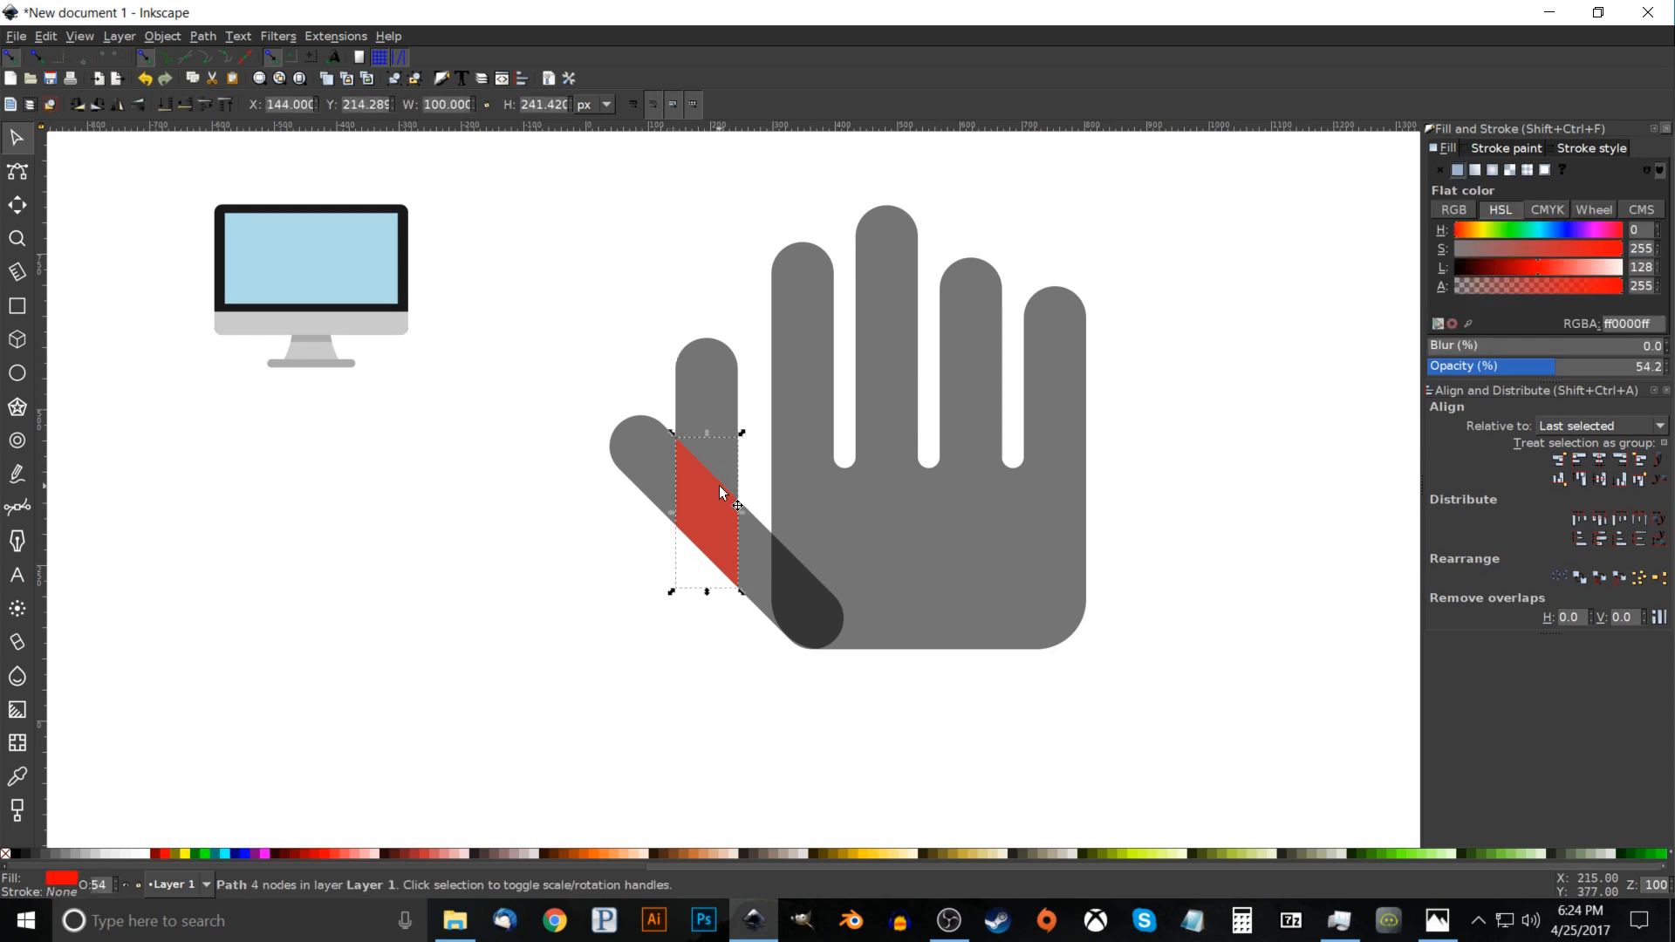
key("ctrl+d")
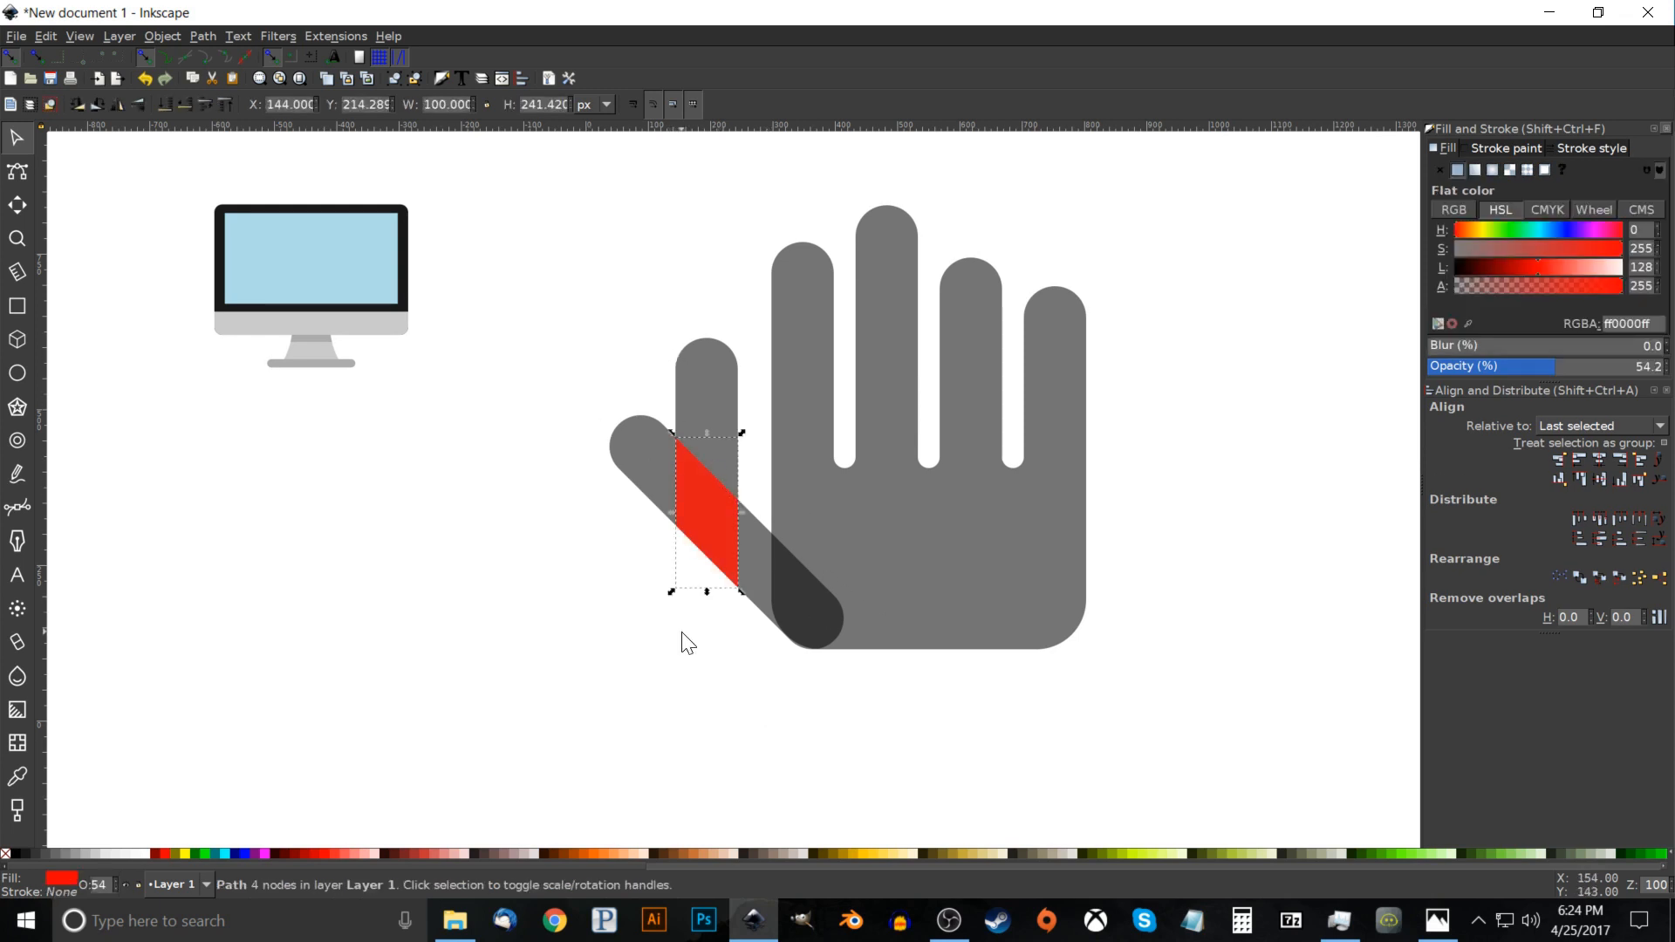
left_click(640, 464, "shift")
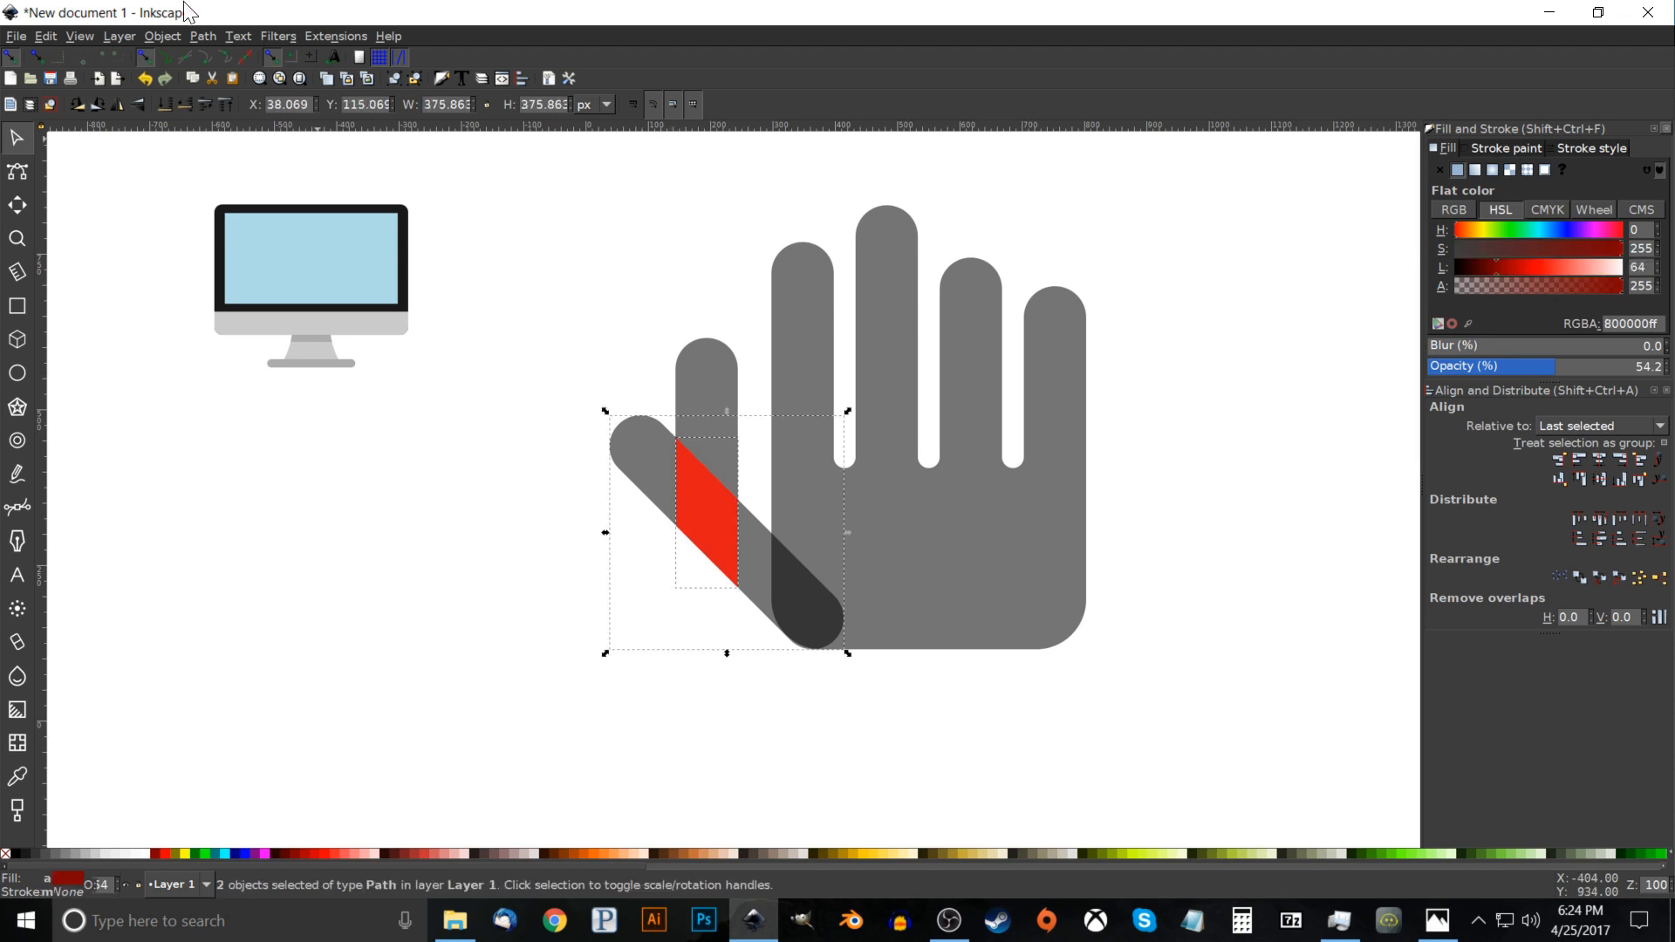
left_click(202, 37)
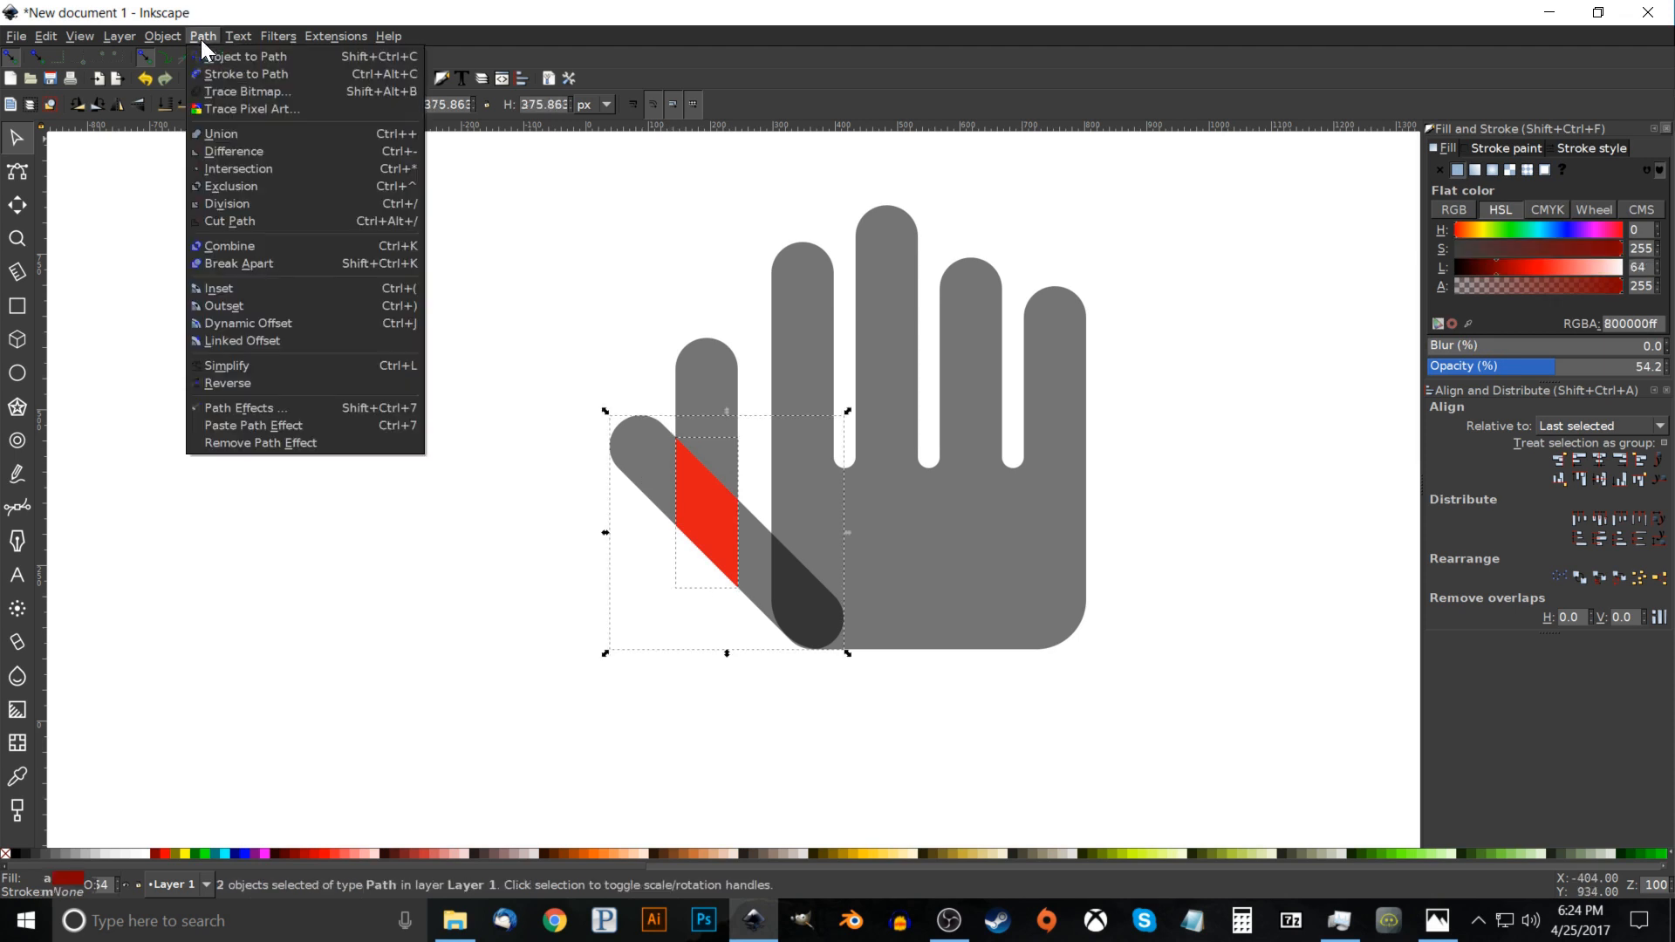
left_click(231, 154)
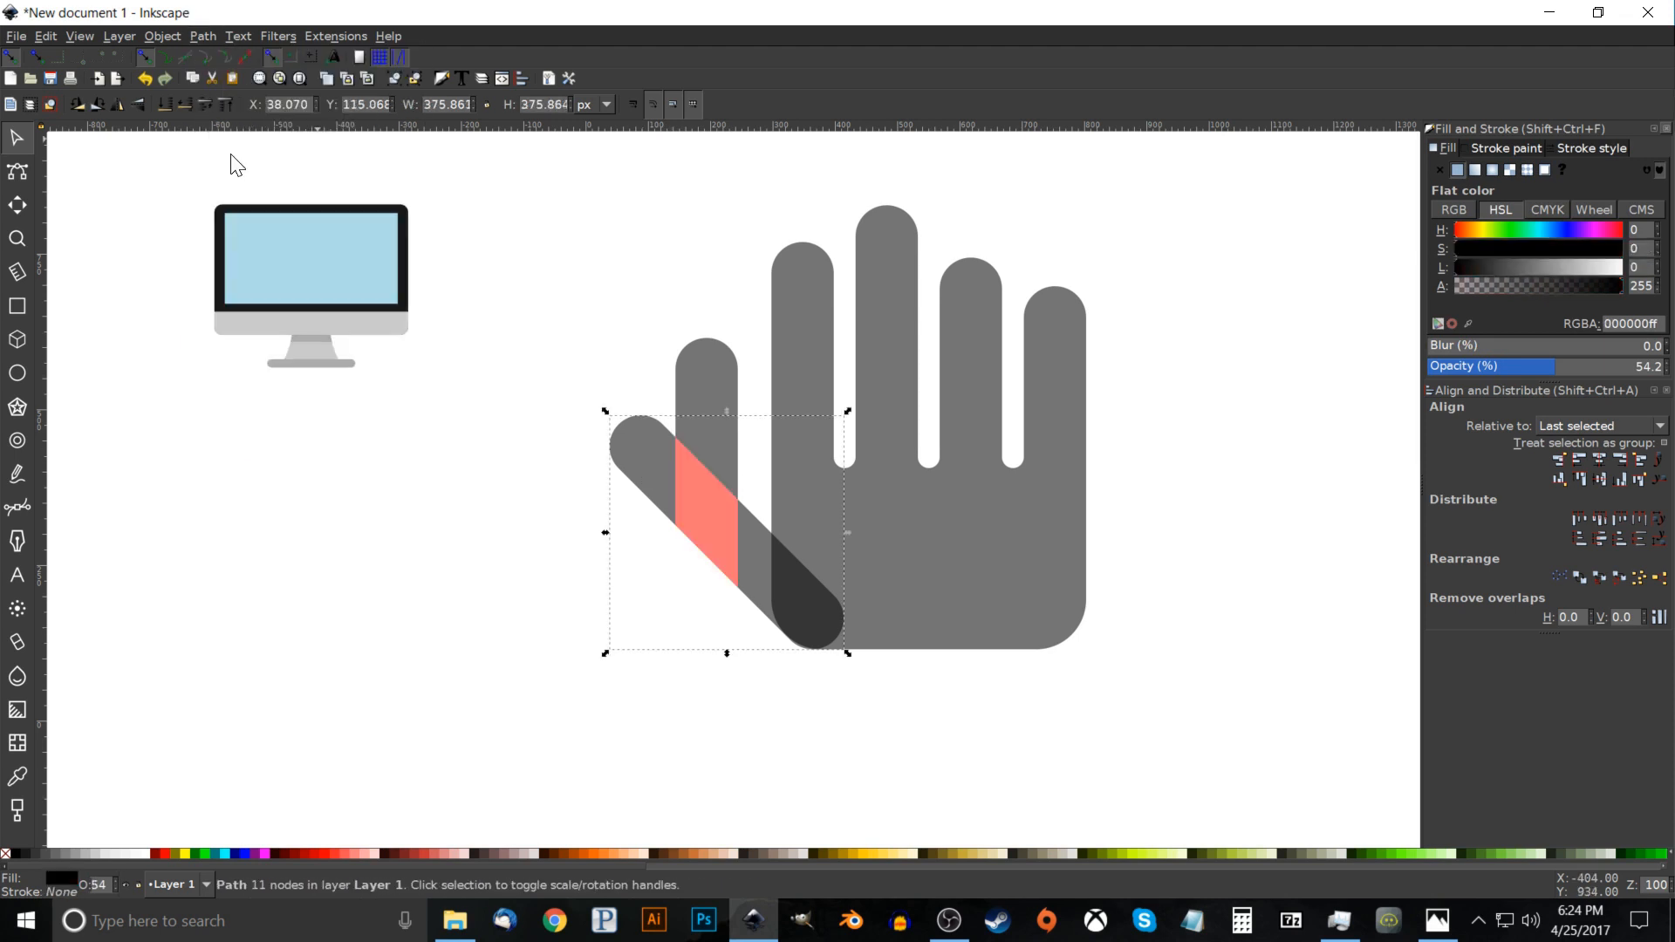
left_click(192, 37)
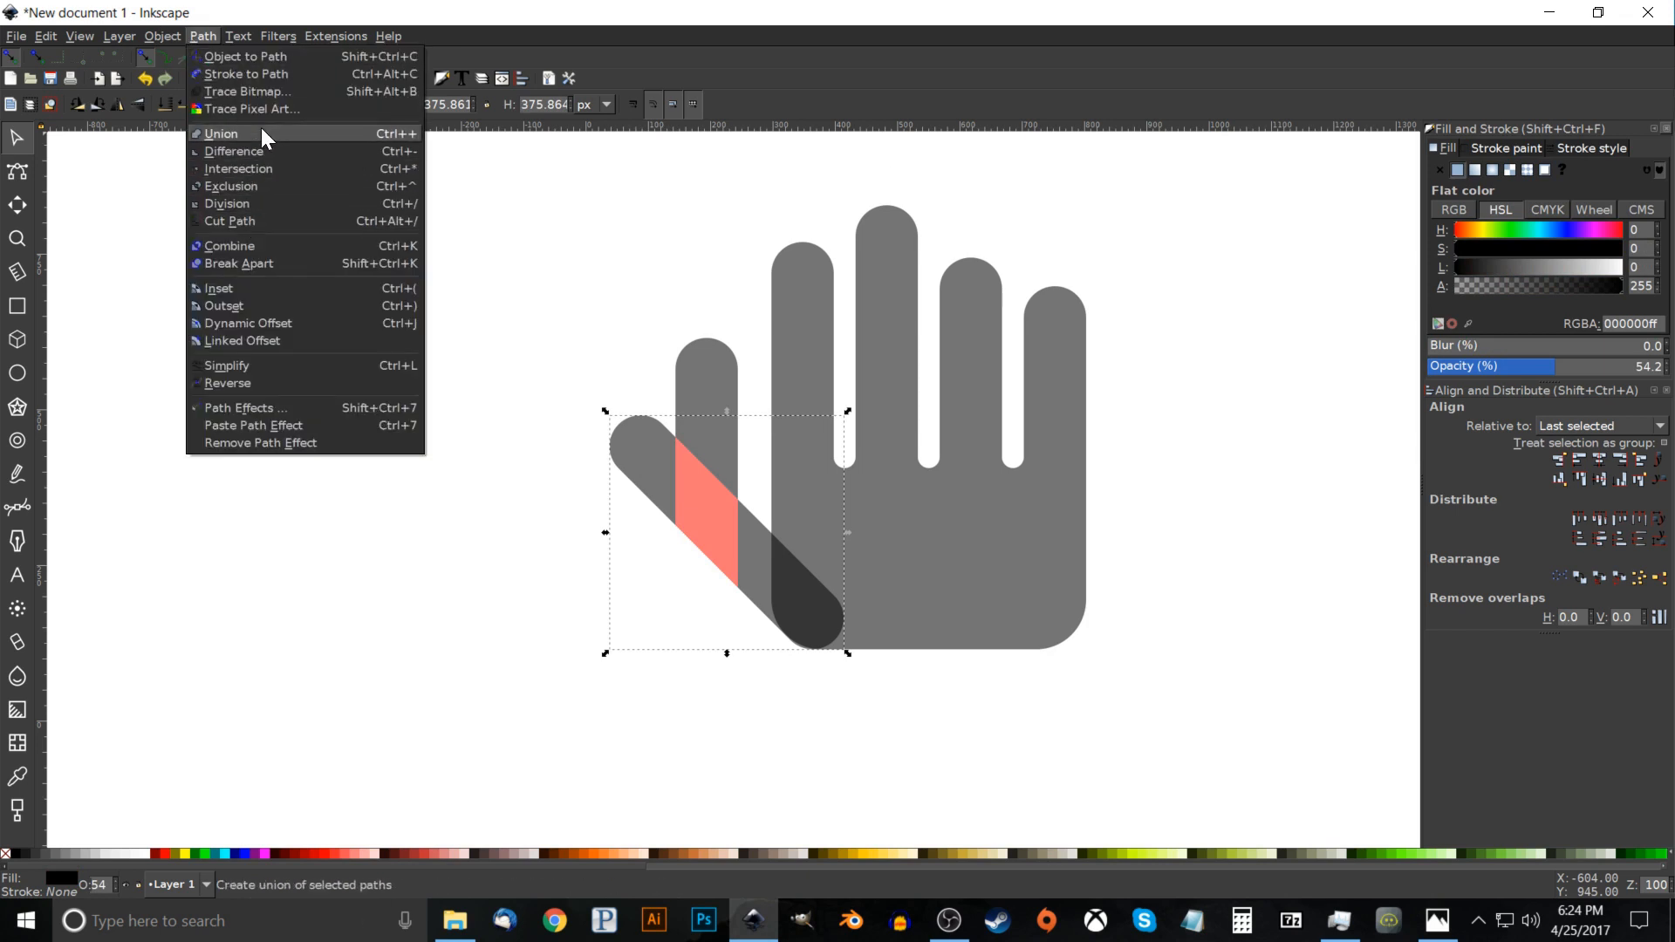
left_click(253, 263)
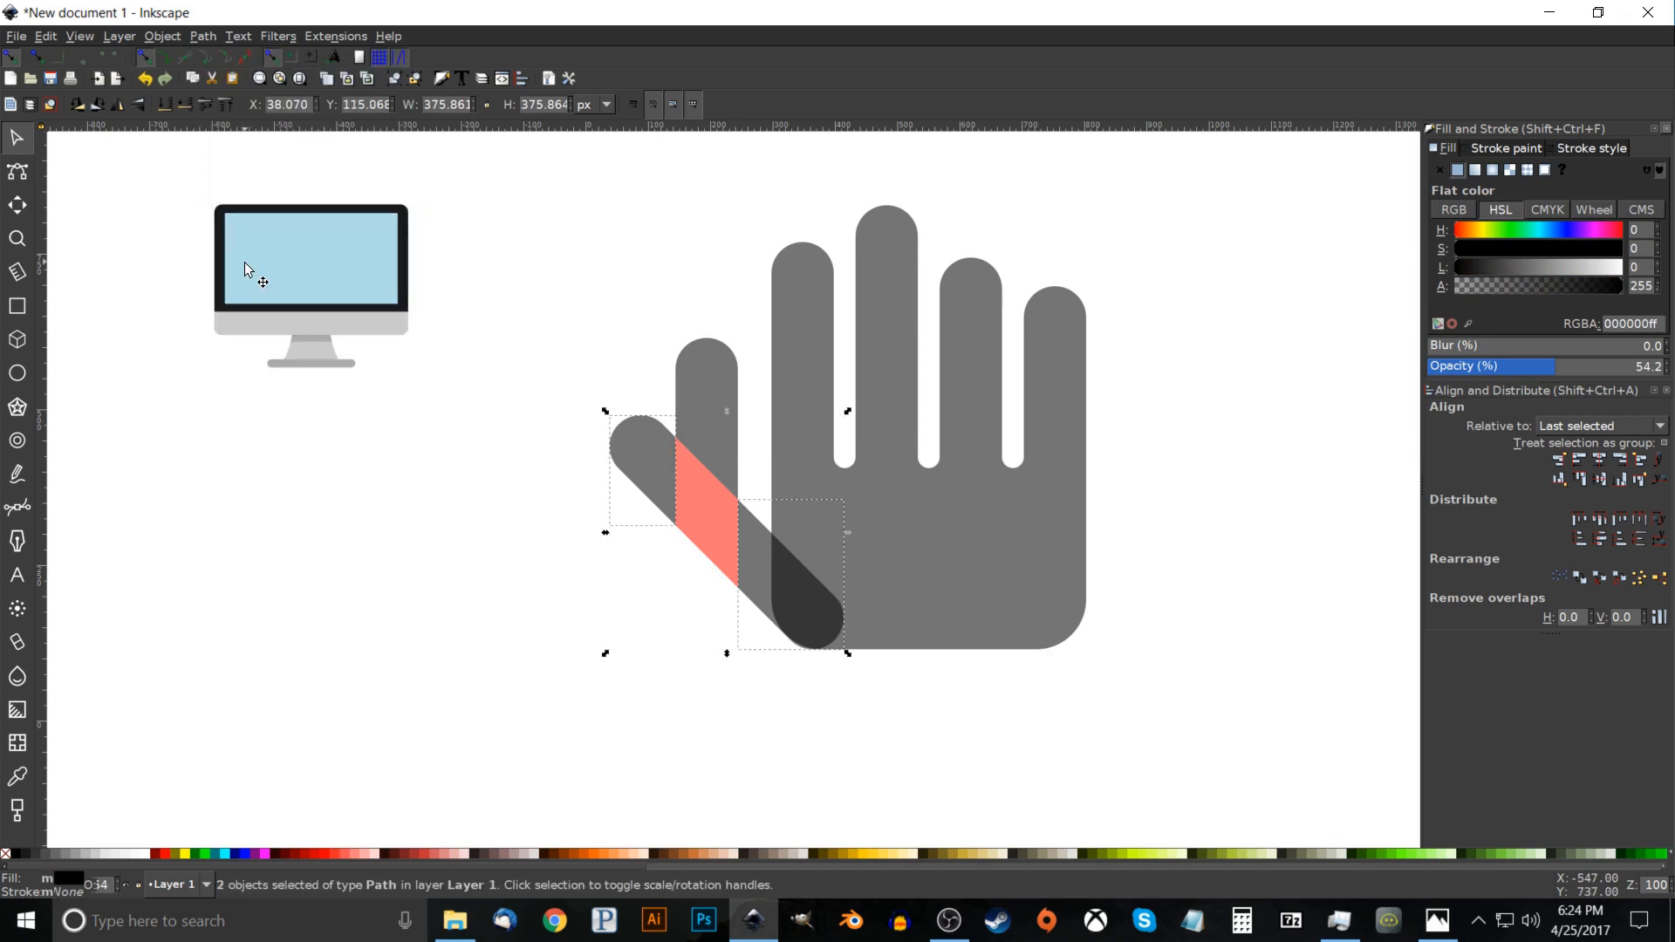
left_click(768, 530, "shift")
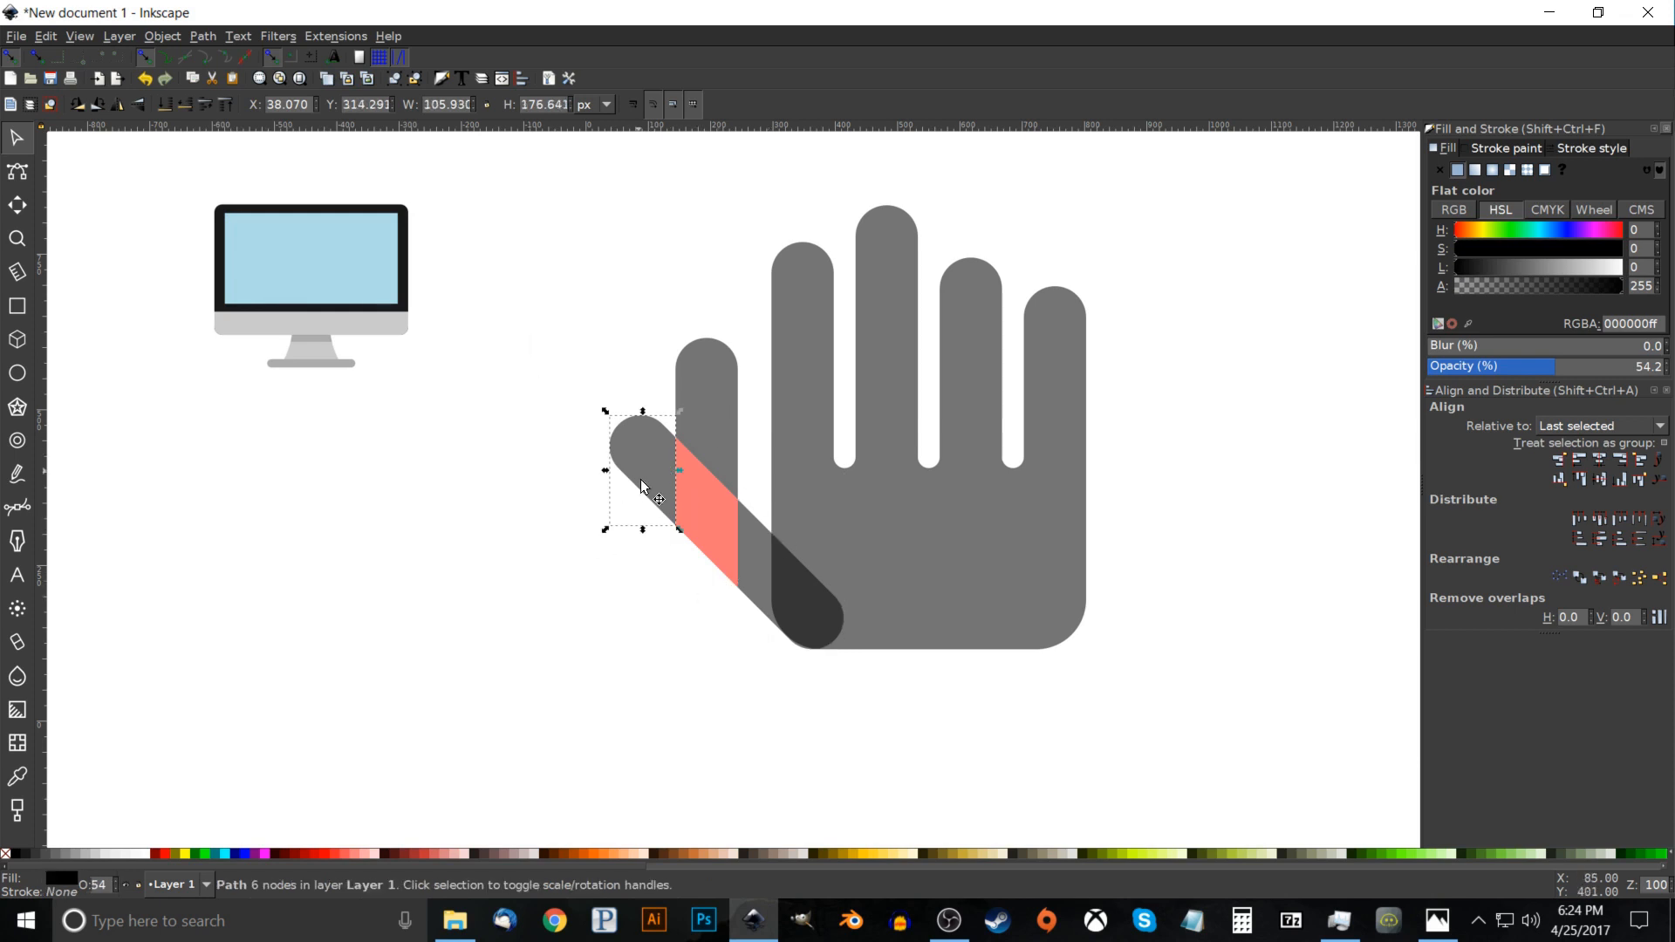
key("Delete")
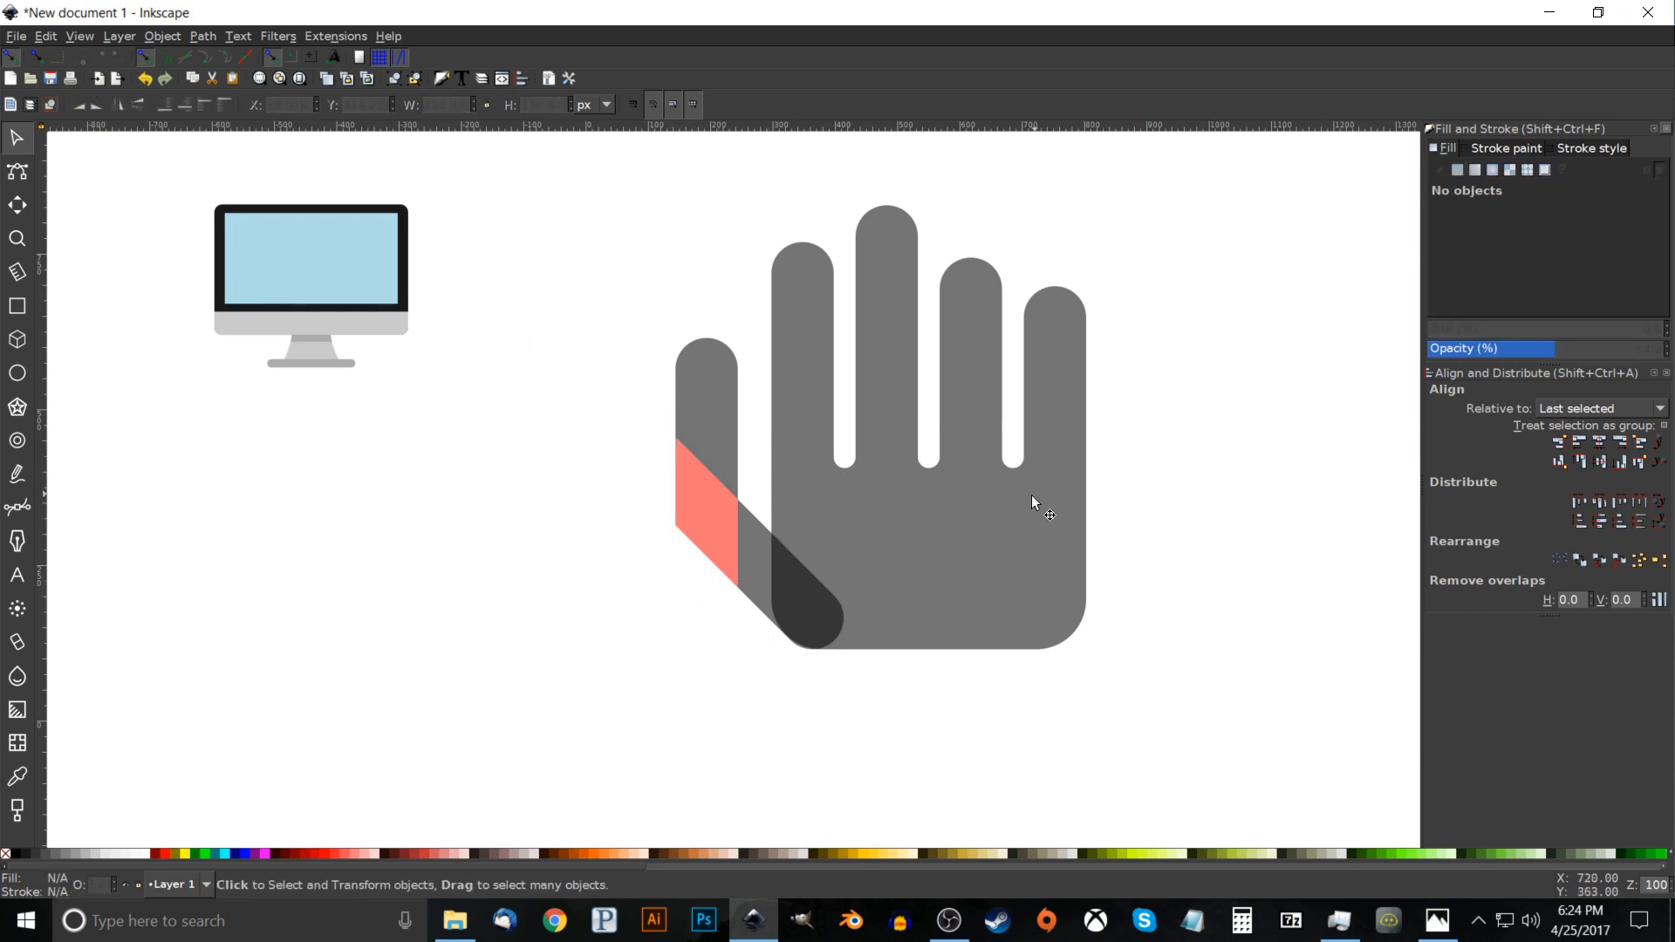
Unite the upright piece, the red overlap and the lower diagonal piece into one thumb path with Union.
left_click(696, 377, "shift")
left_click(700, 525, "shift")
left_click(757, 571, "shift")
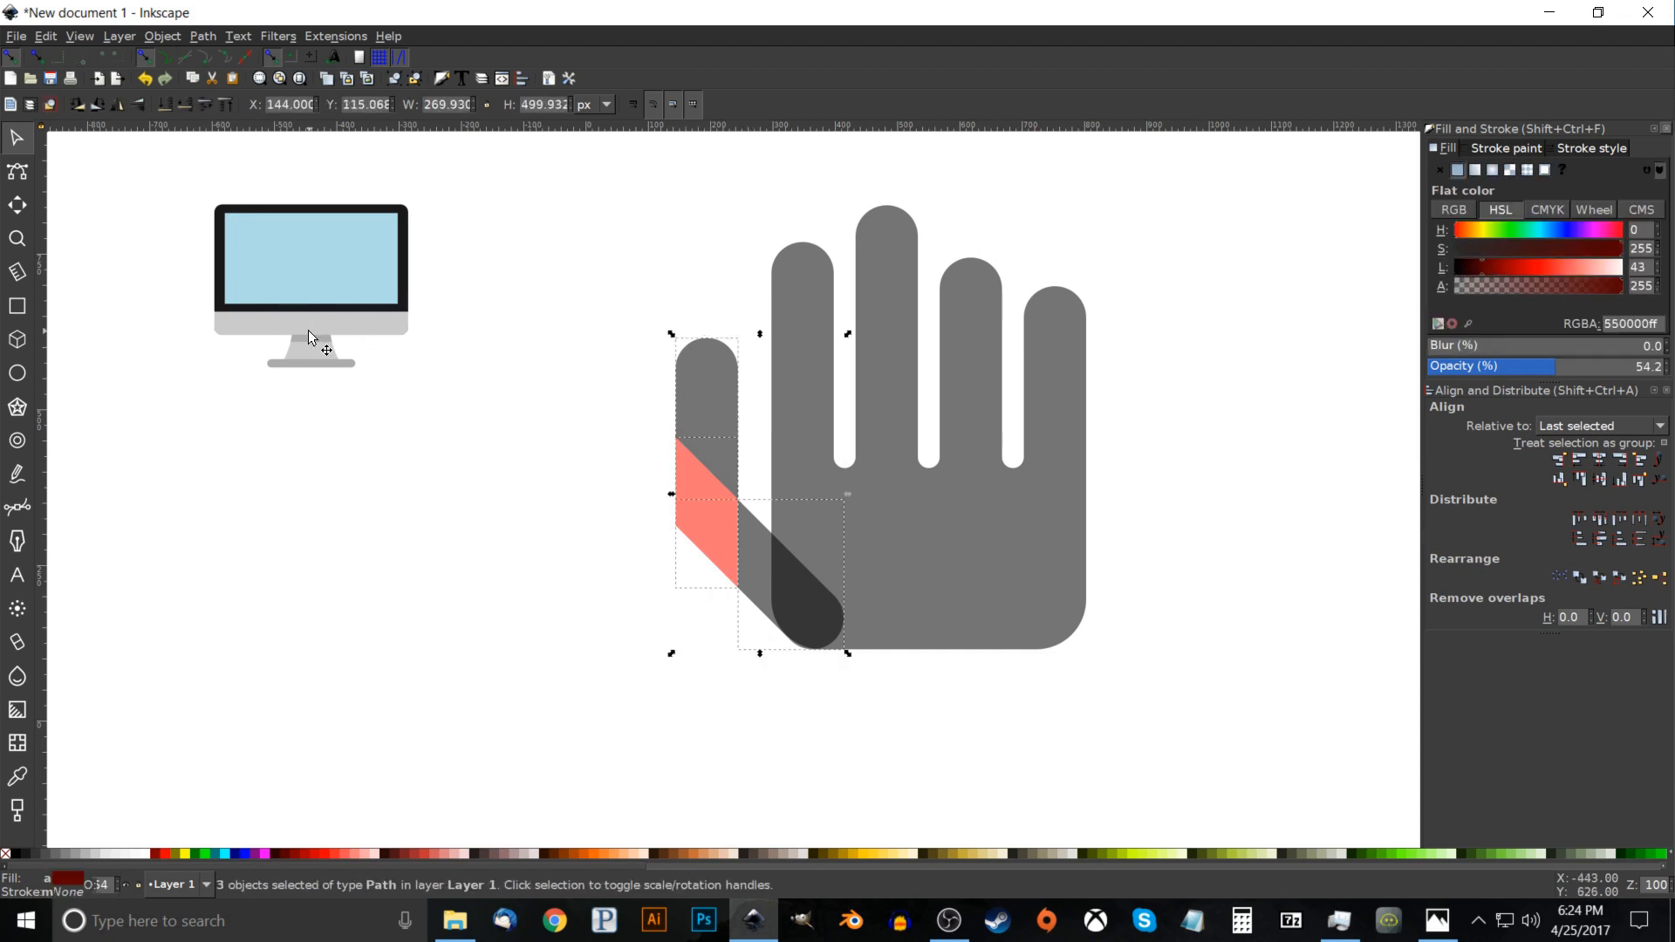
left_click(203, 37)
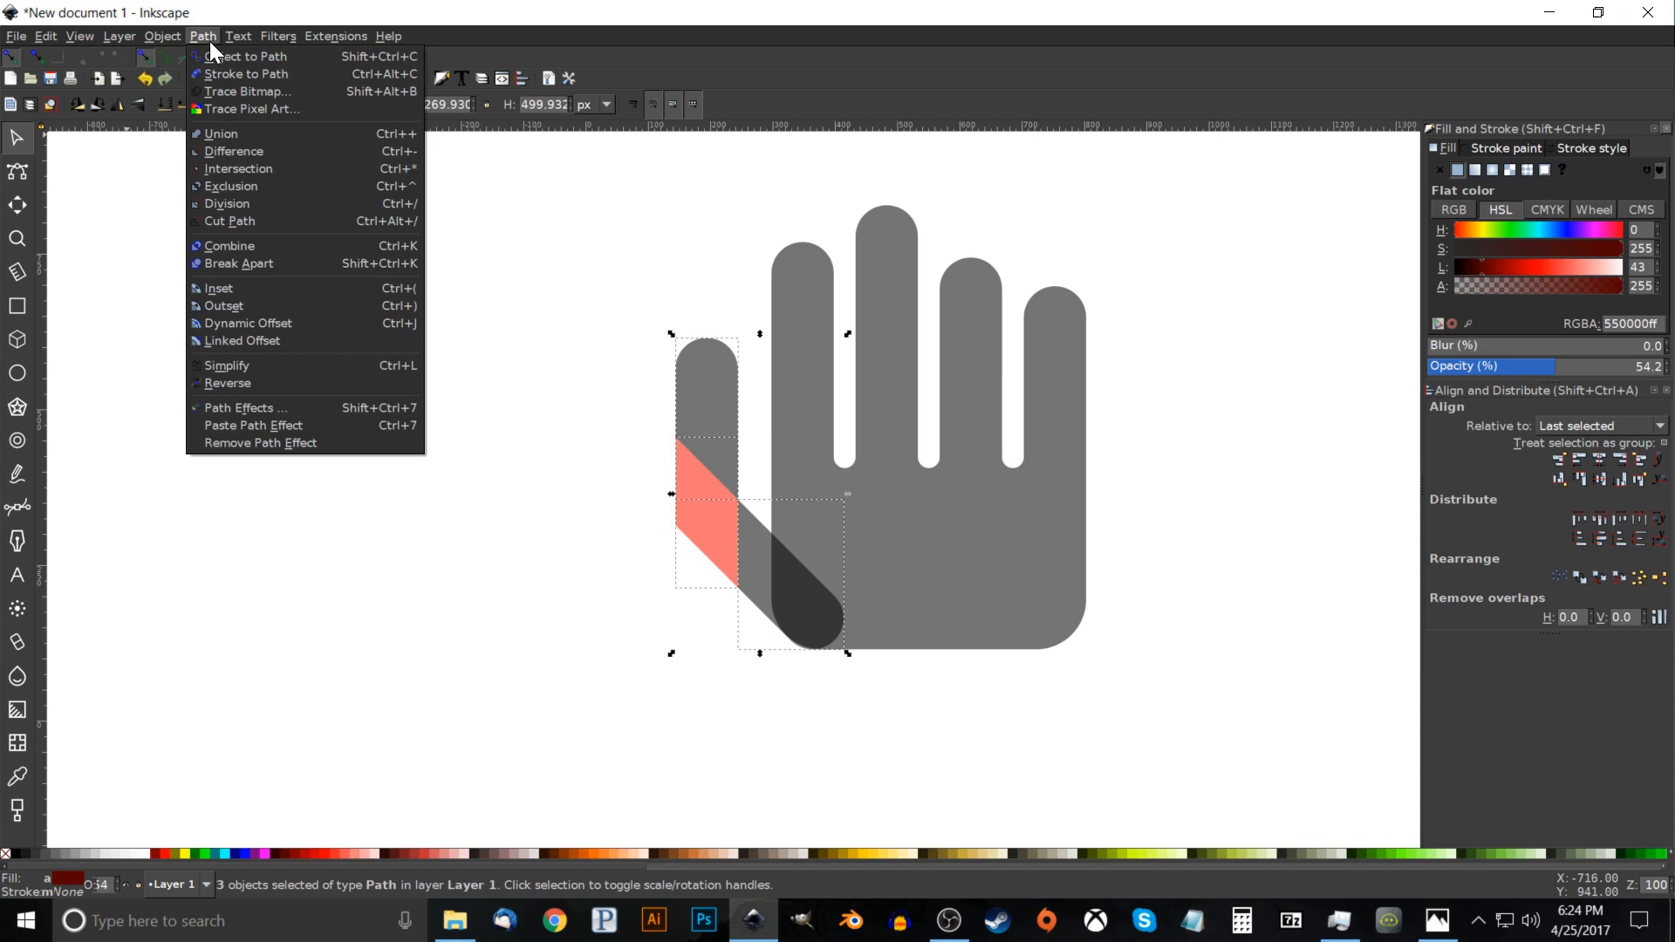
left_click(222, 135)
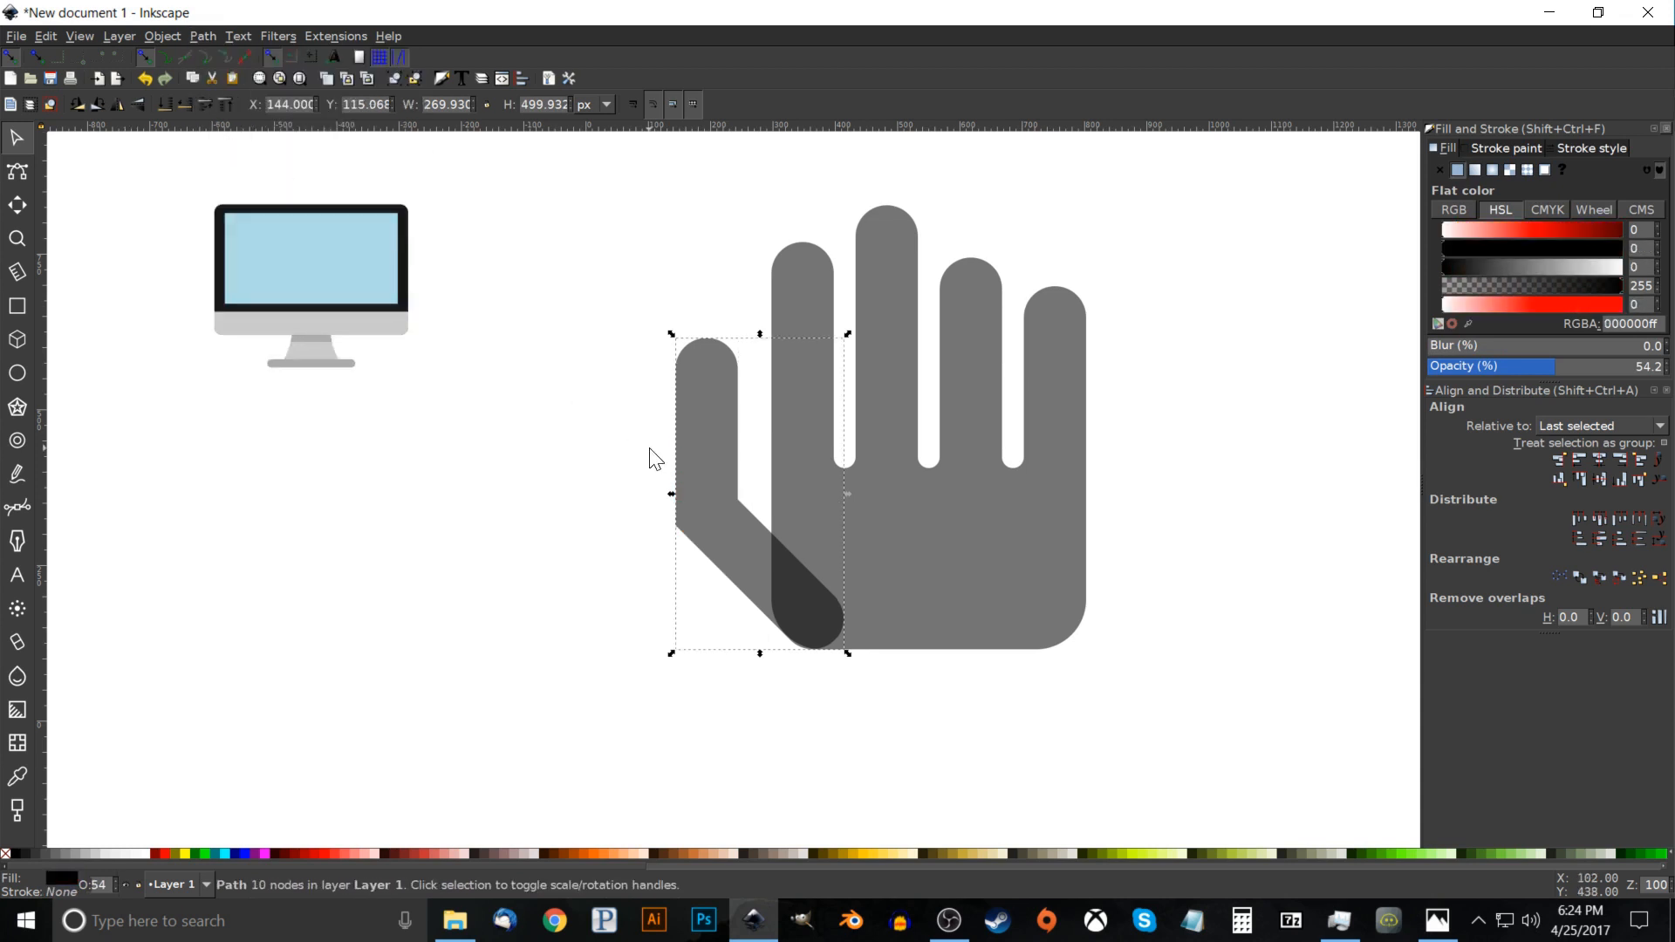
Shorten the thumb by moving its four upper nodes straight down about 86 px.
left_click(17, 171)
left_click_drag(625, 304, 754, 463)
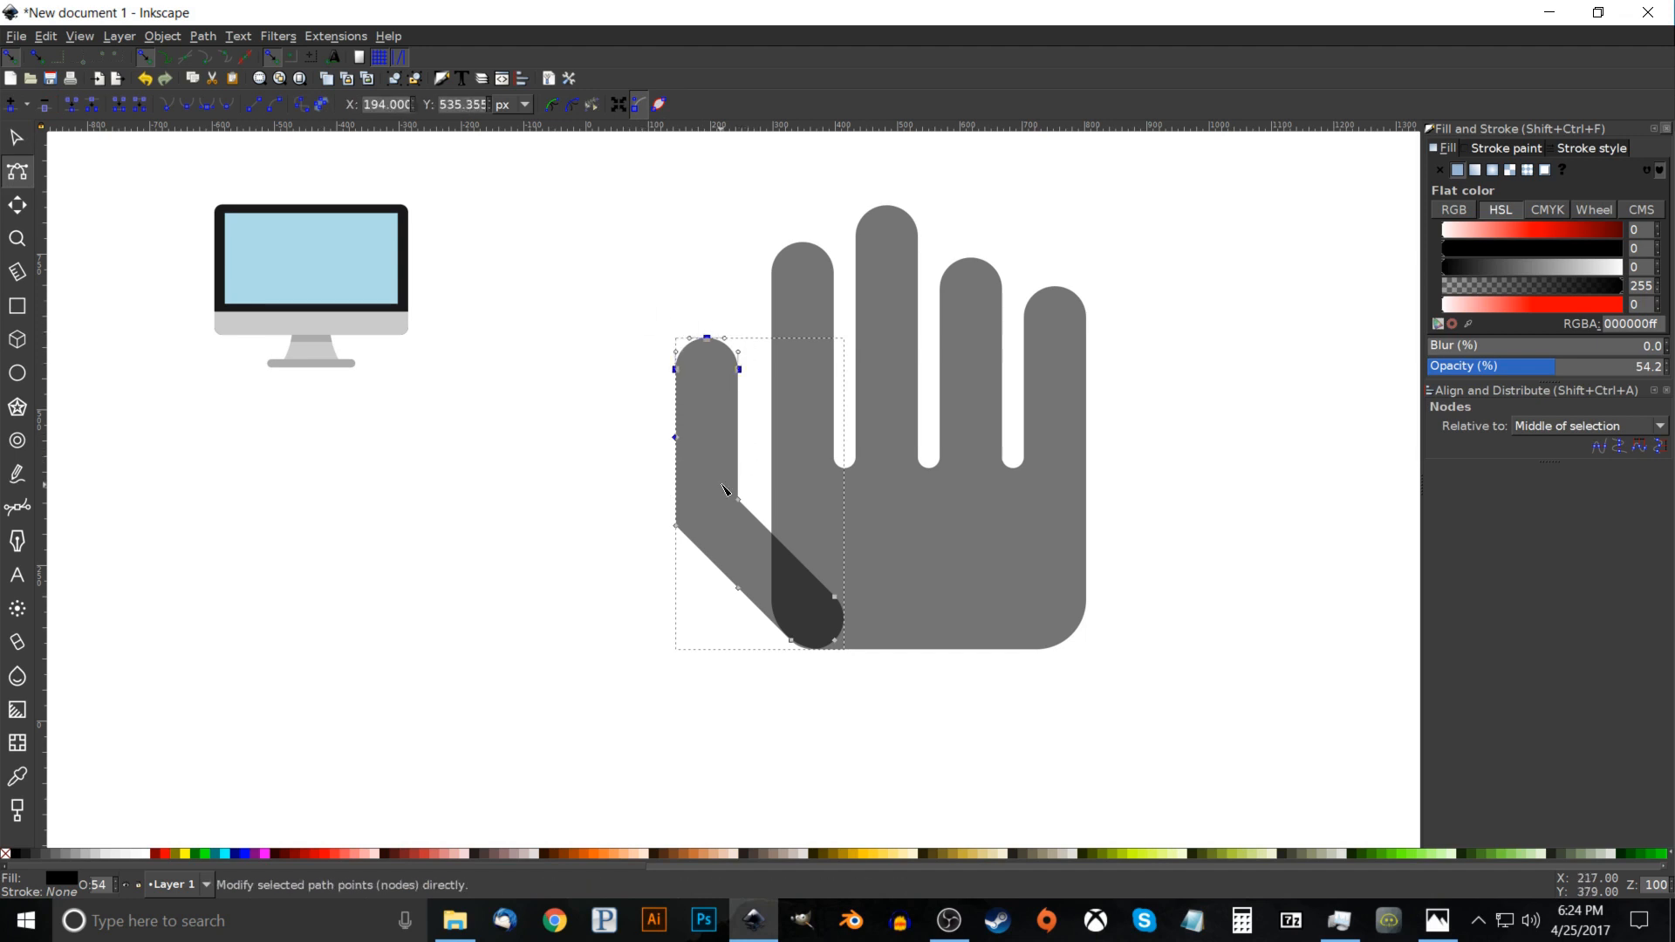
left_click_drag(742, 375, 744, 429)
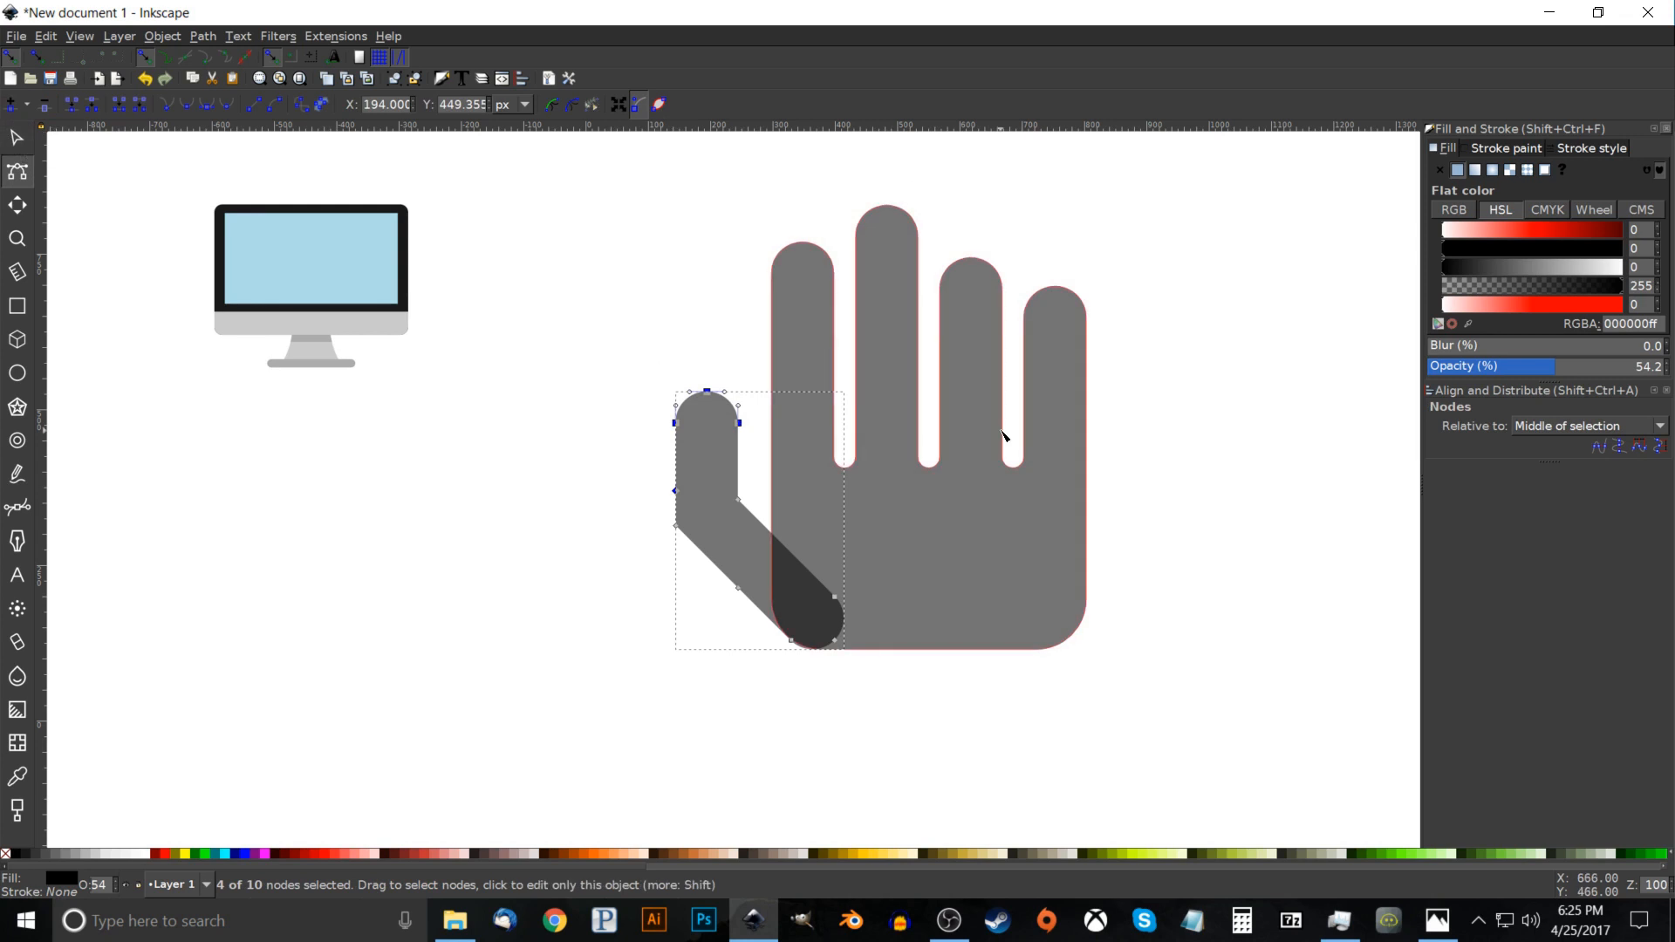
left_click_drag(988, 412, 864, 320)
left_click_drag(858, 427, 782, 456)
left_click_drag(688, 389, 685, 473)
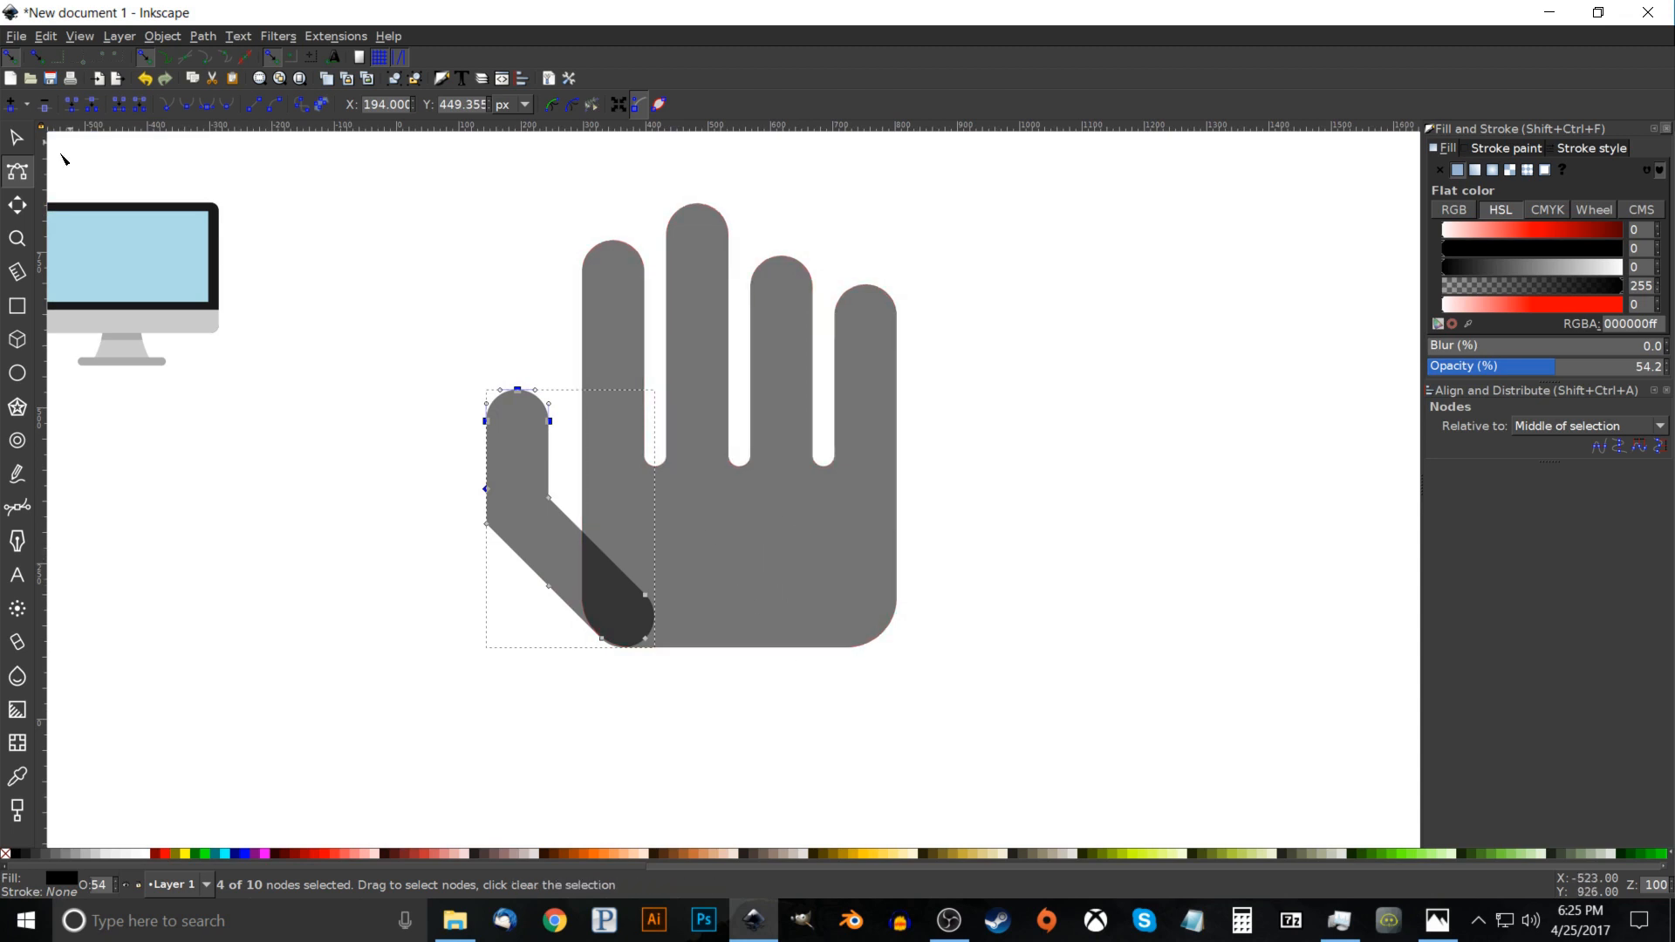
Lengthen the palm by moving its four bottom nodes straight down, and shift the thumb down level with the palm's bottom edge.
left_click(830, 536)
left_click_drag(1141, 762, 404, 573)
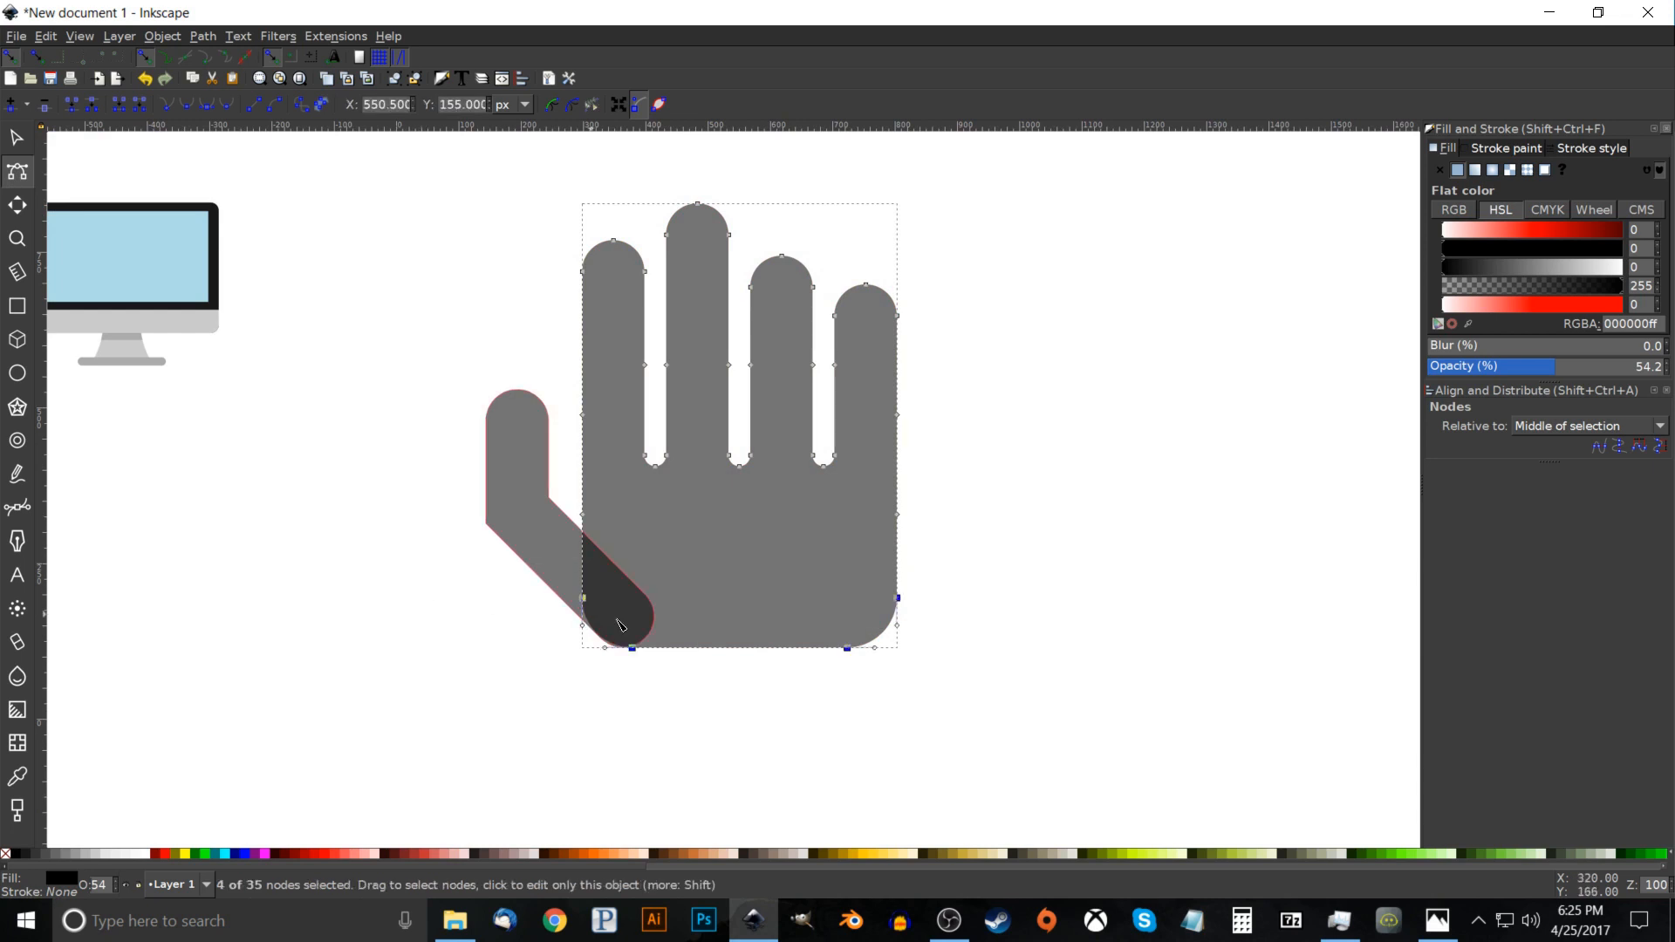
left_click_drag(899, 598, 887, 682)
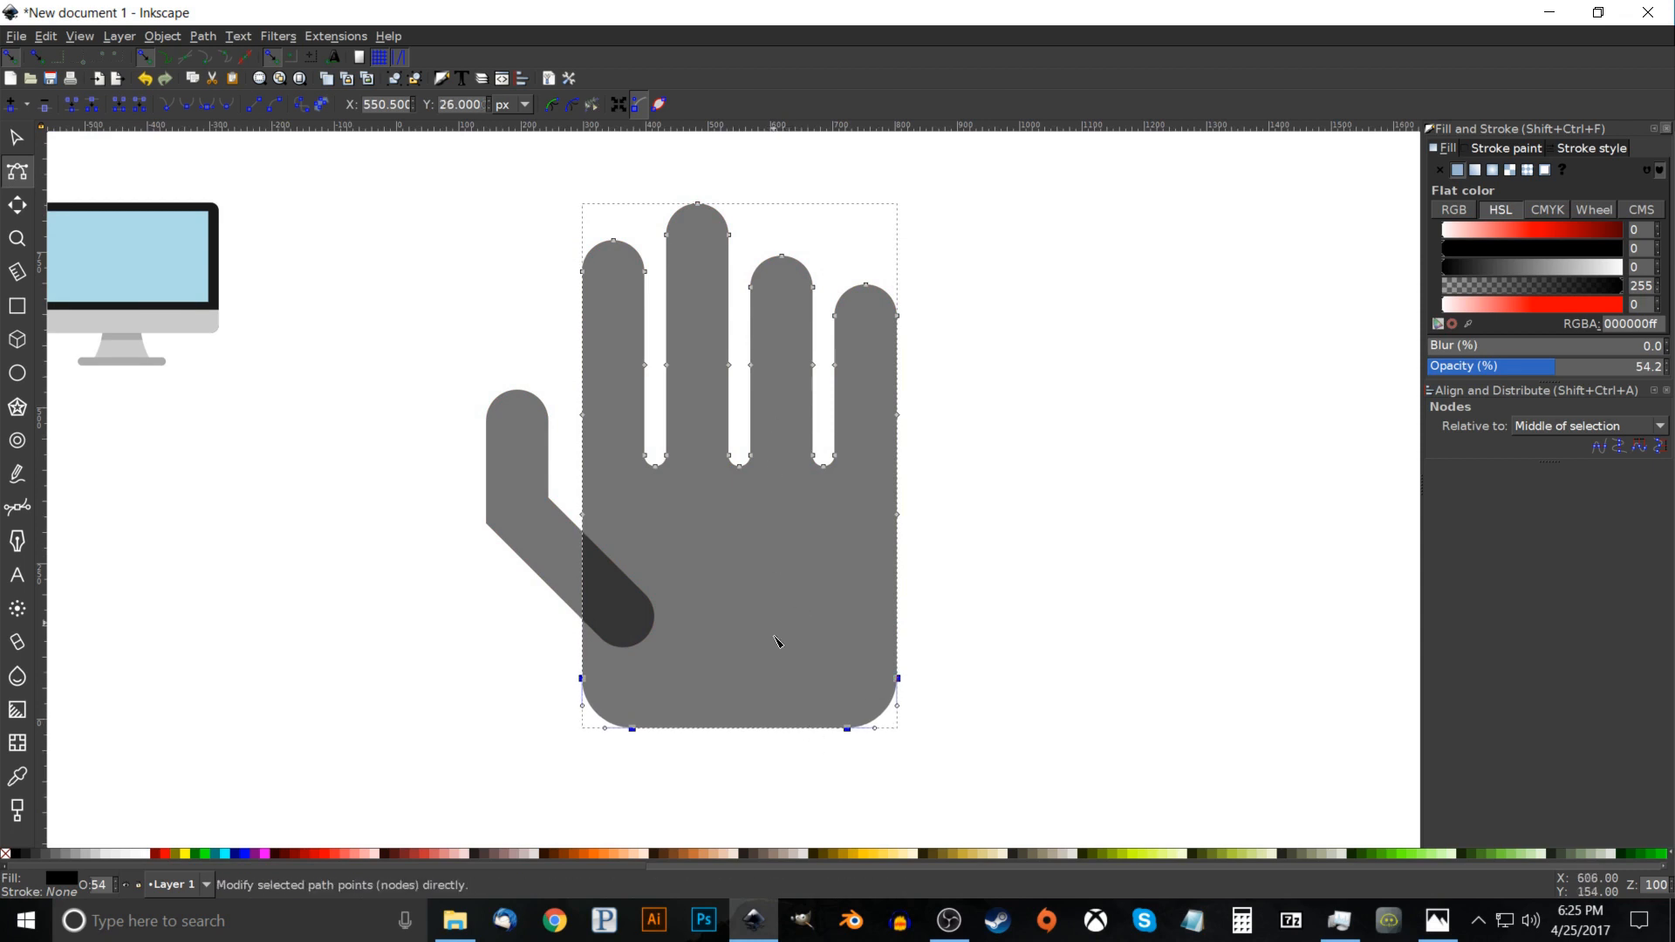
left_click(15, 140)
left_click_drag(526, 480, 520, 558)
Draw a red wrist rectangle about 301 × 266 px overlapping the palm's bottom edge, with sharp corners.
left_click_drag(699, 626, 770, 525)
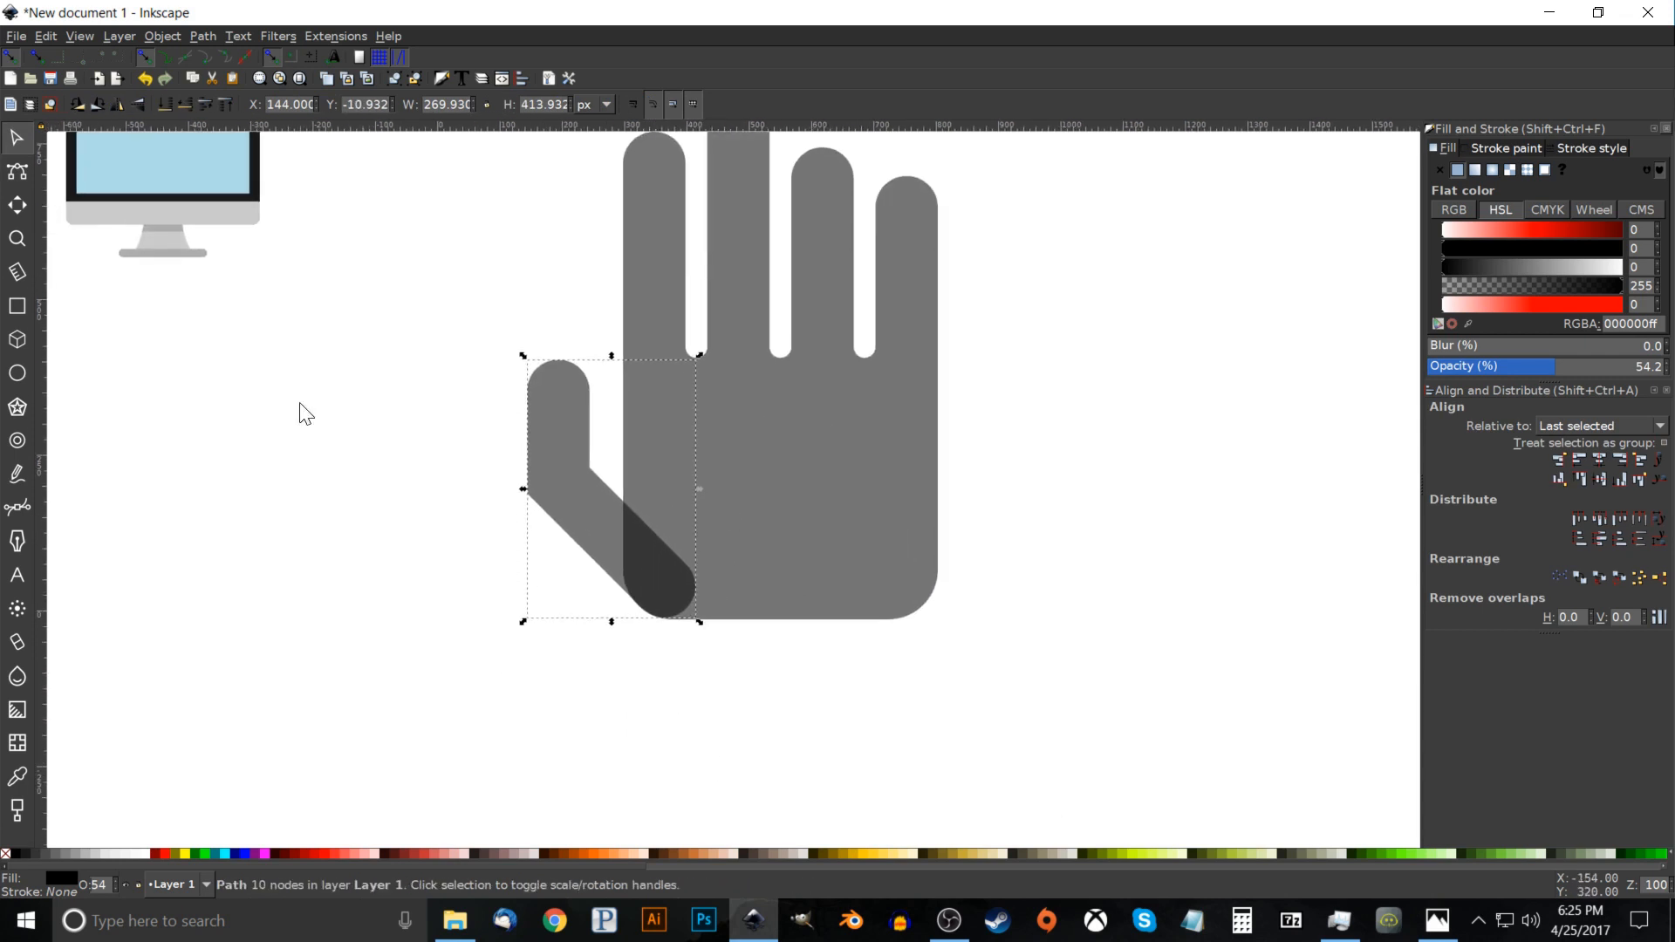
left_click(17, 305)
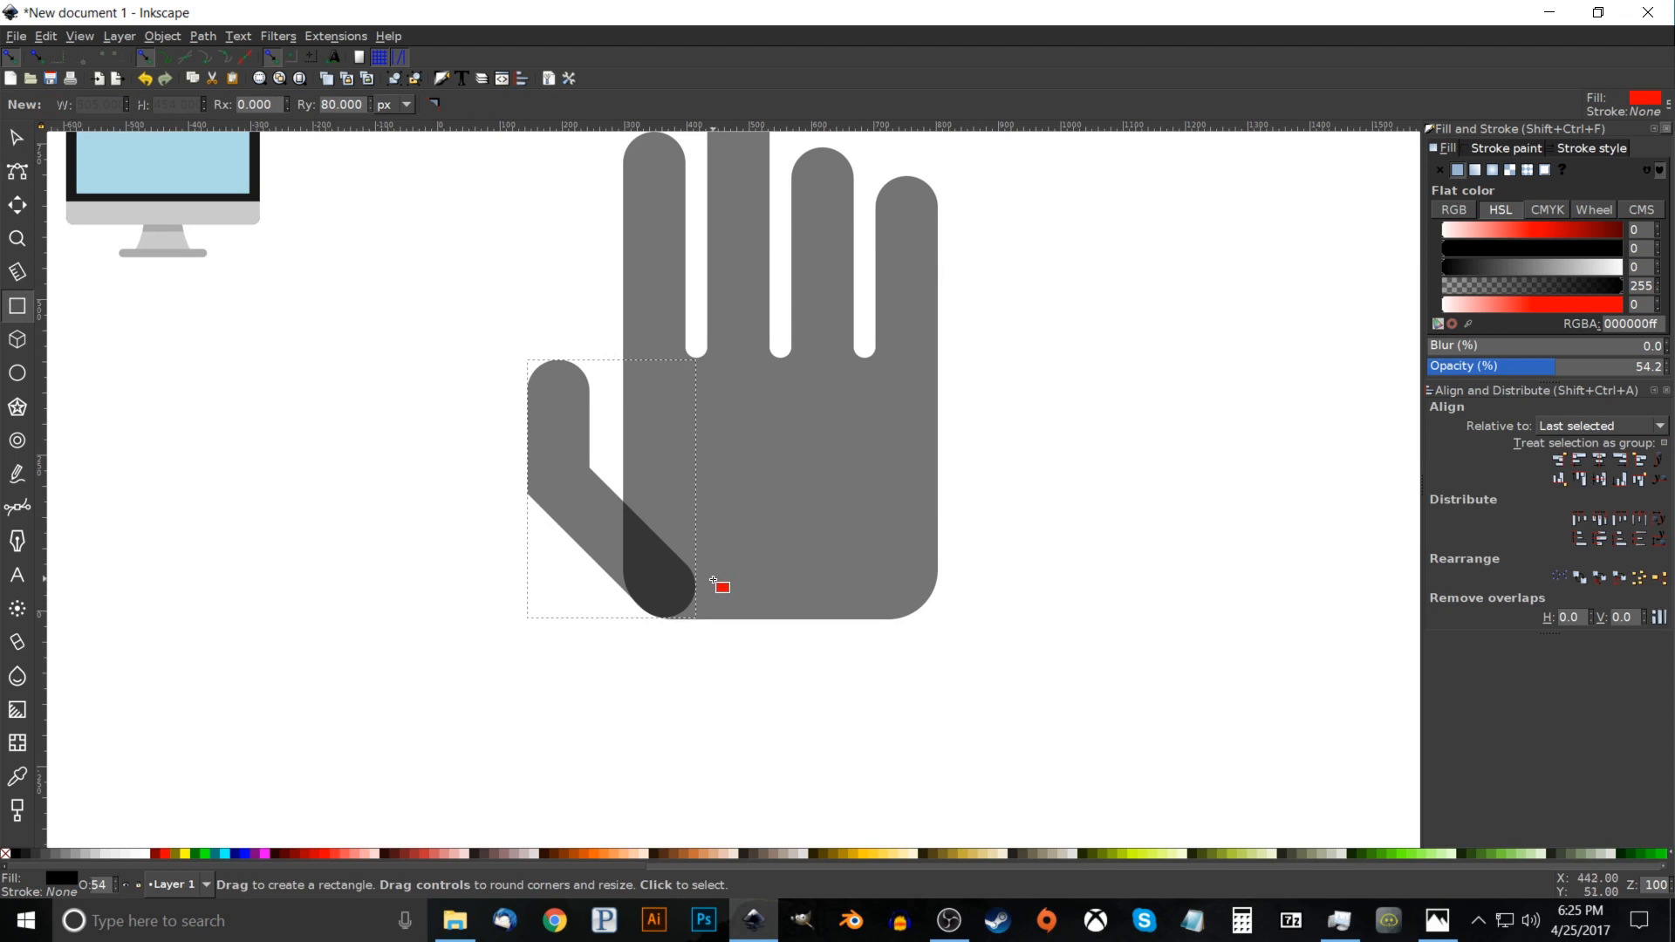
left_click_drag(700, 581, 887, 747)
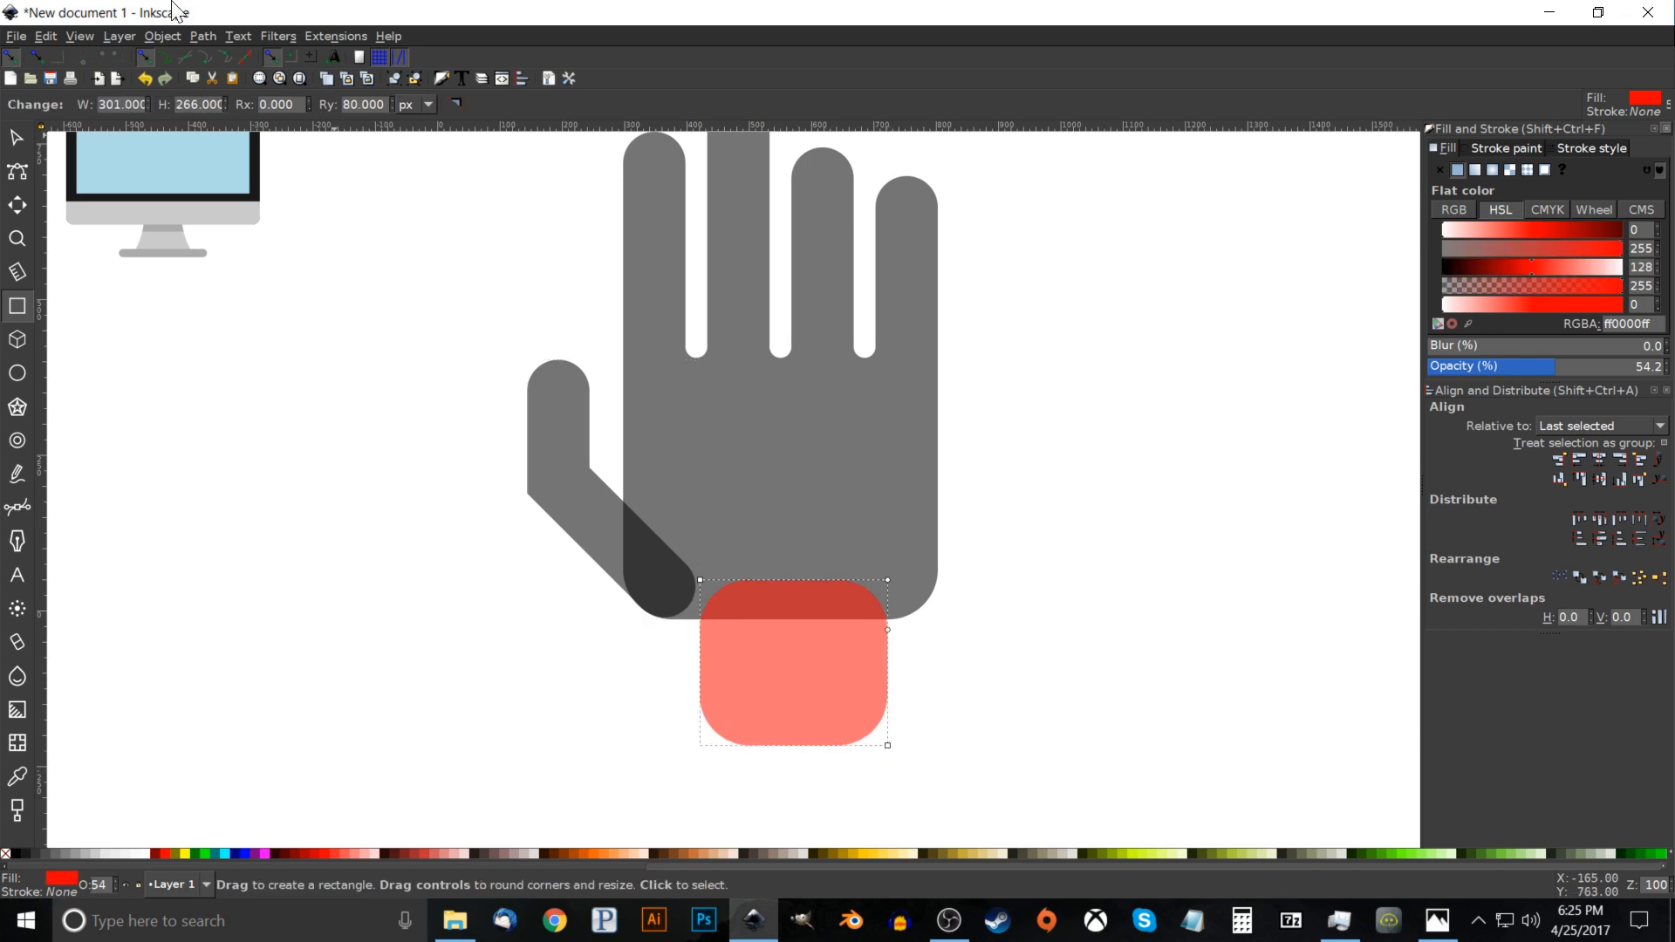
left_click(463, 103)
Move the wrist rectangle further up over the palm and centre it horizontally on the hand.
left_click(12, 137)
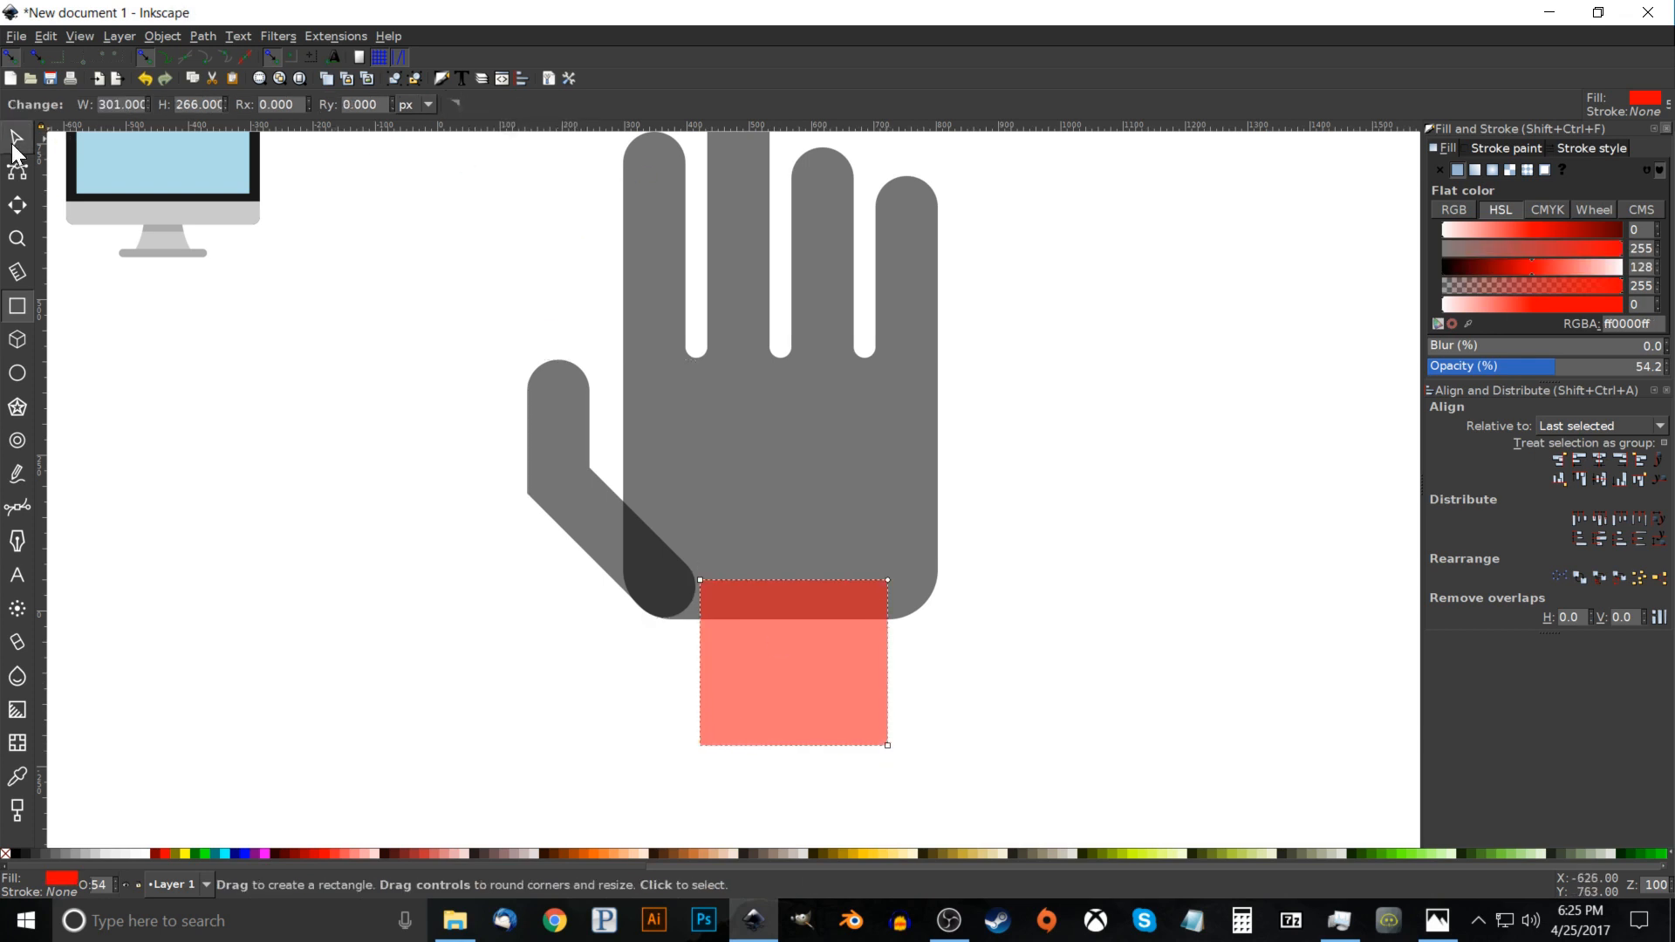
left_click_drag(845, 660, 826, 636)
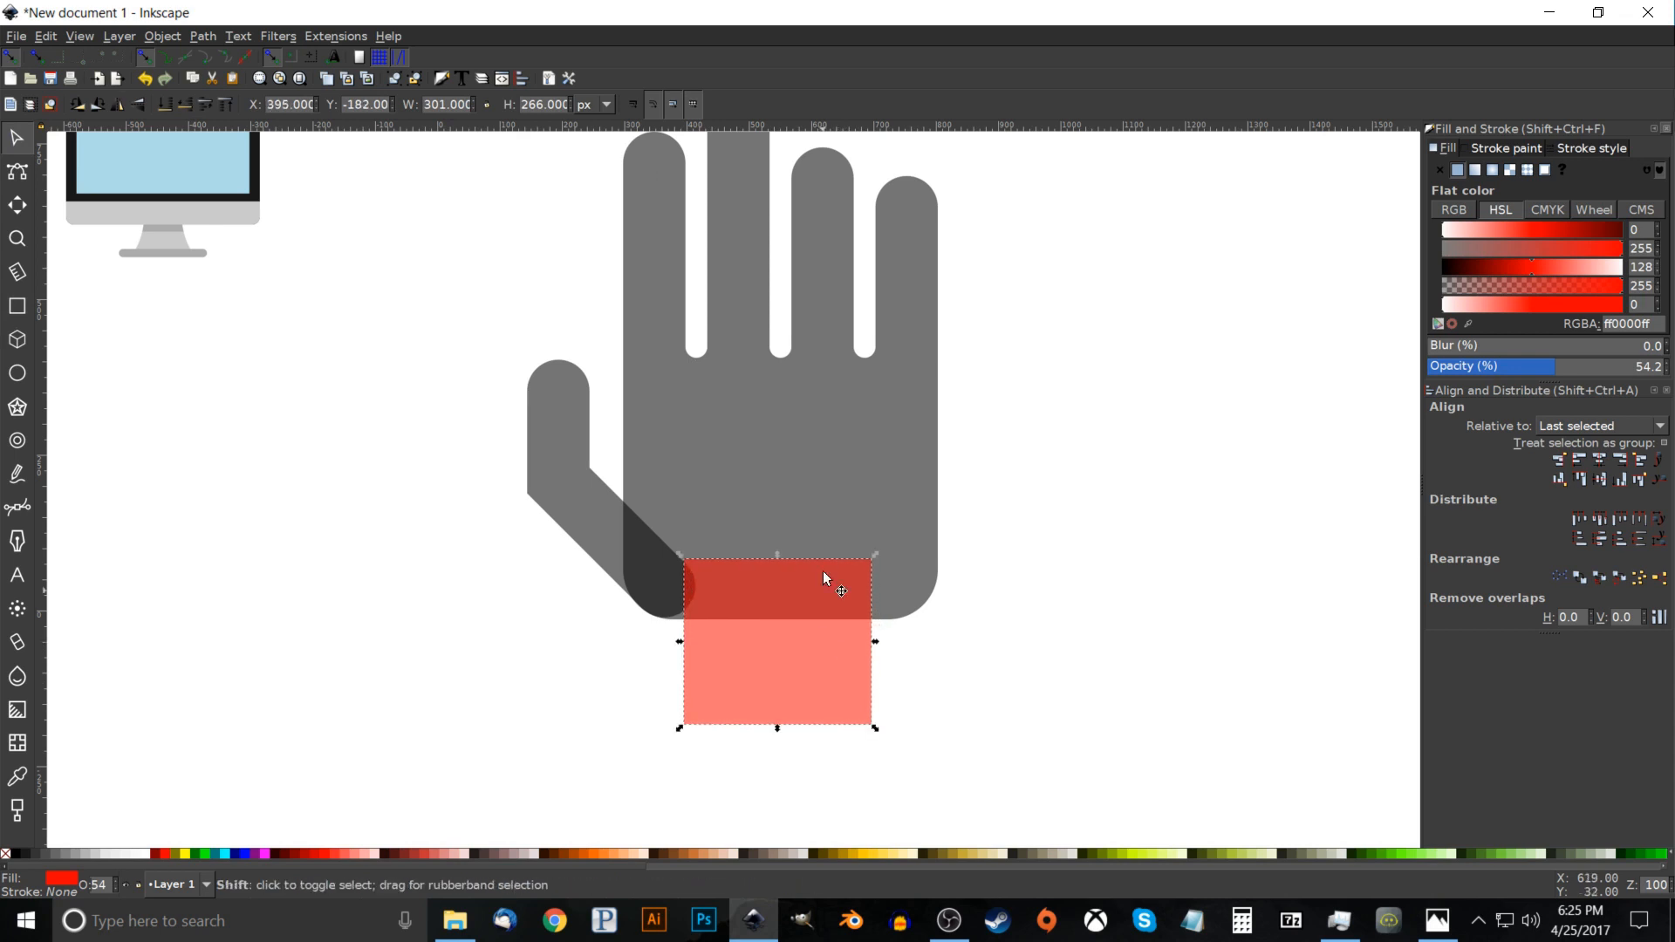
left_click(815, 269, "shift")
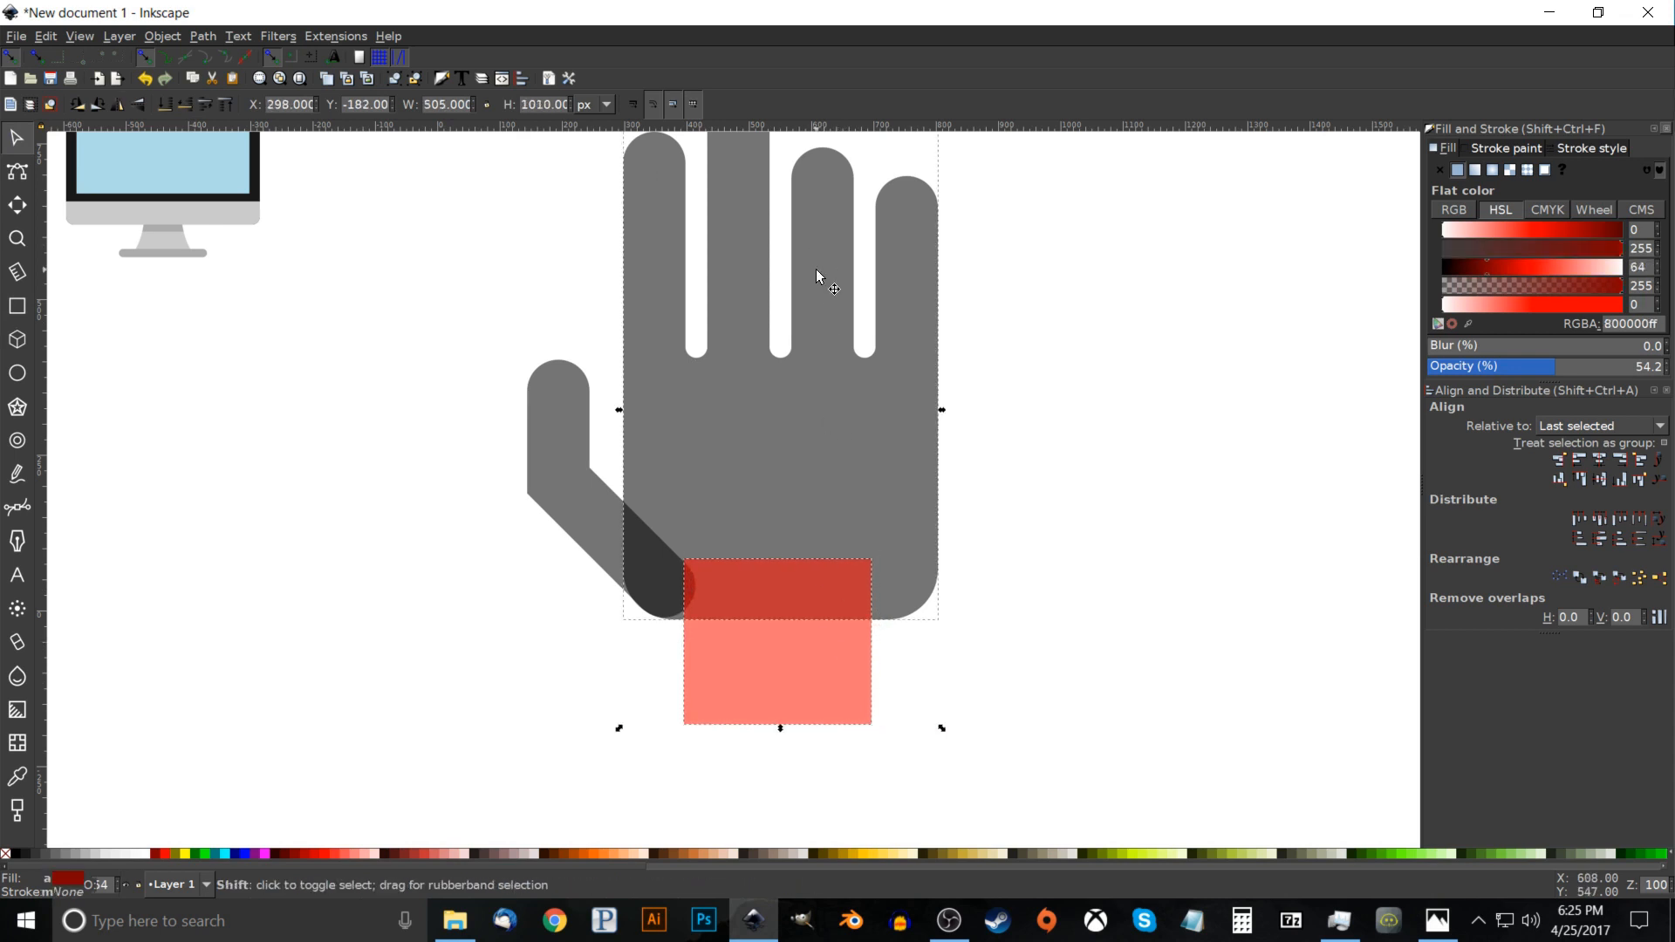
left_click(1605, 463)
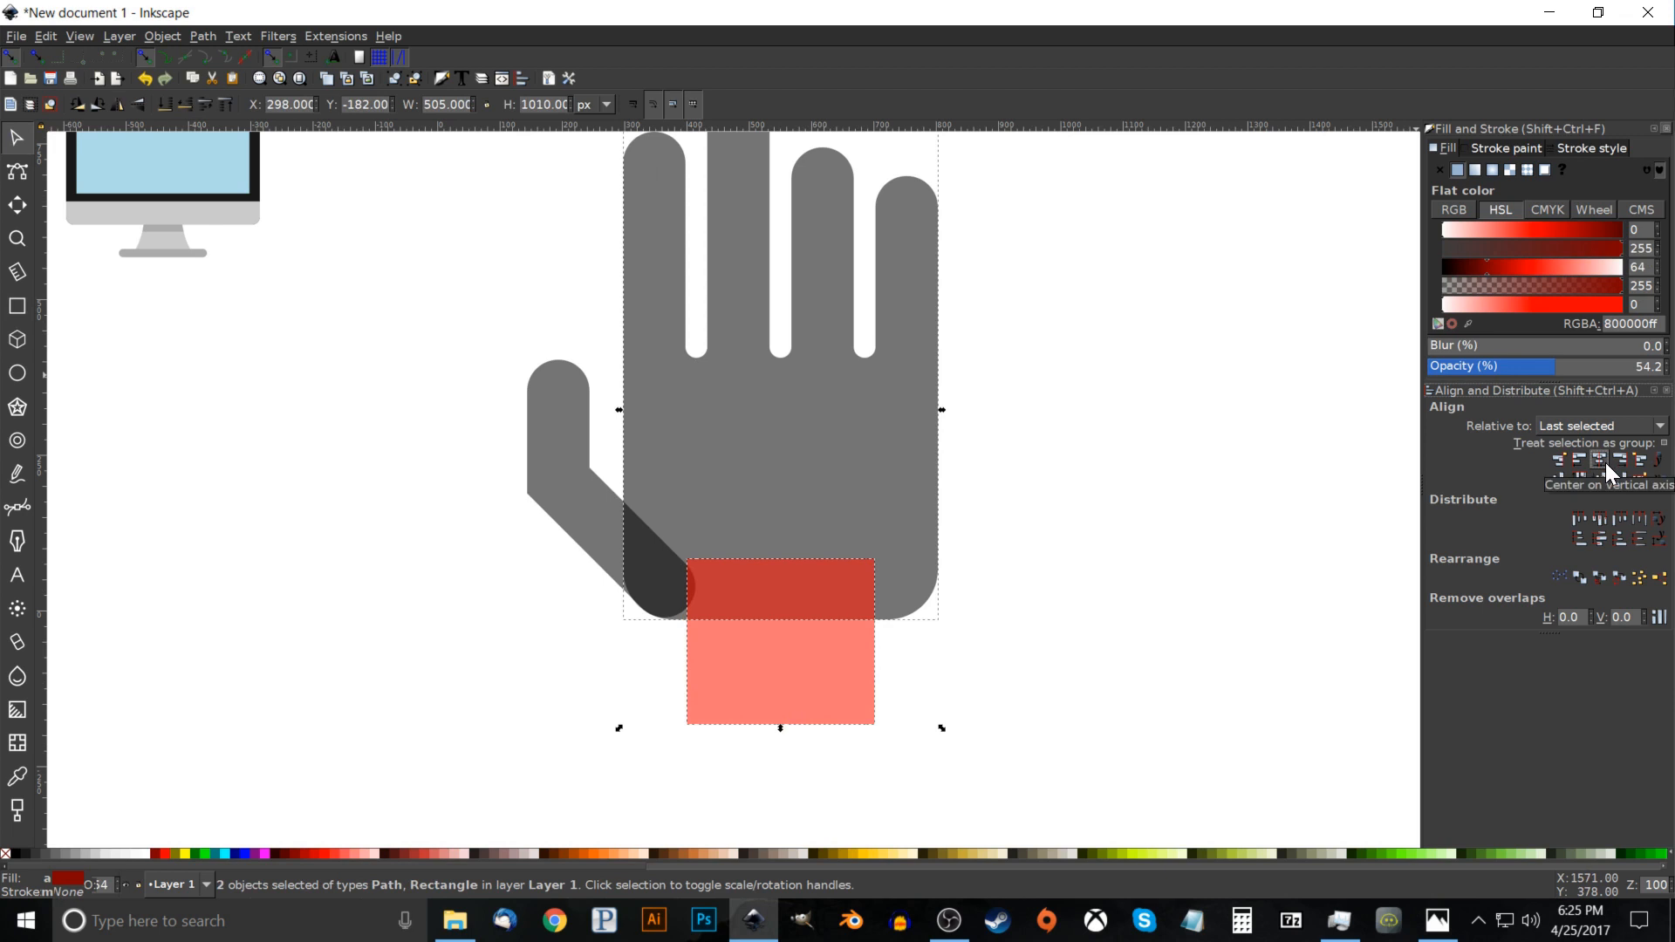
Unite the thumb, hand and wrist rectangle into a single path with Union.
left_click(572, 412, "shift")
scroll(628, 406, "up", 3)
left_click(203, 36)
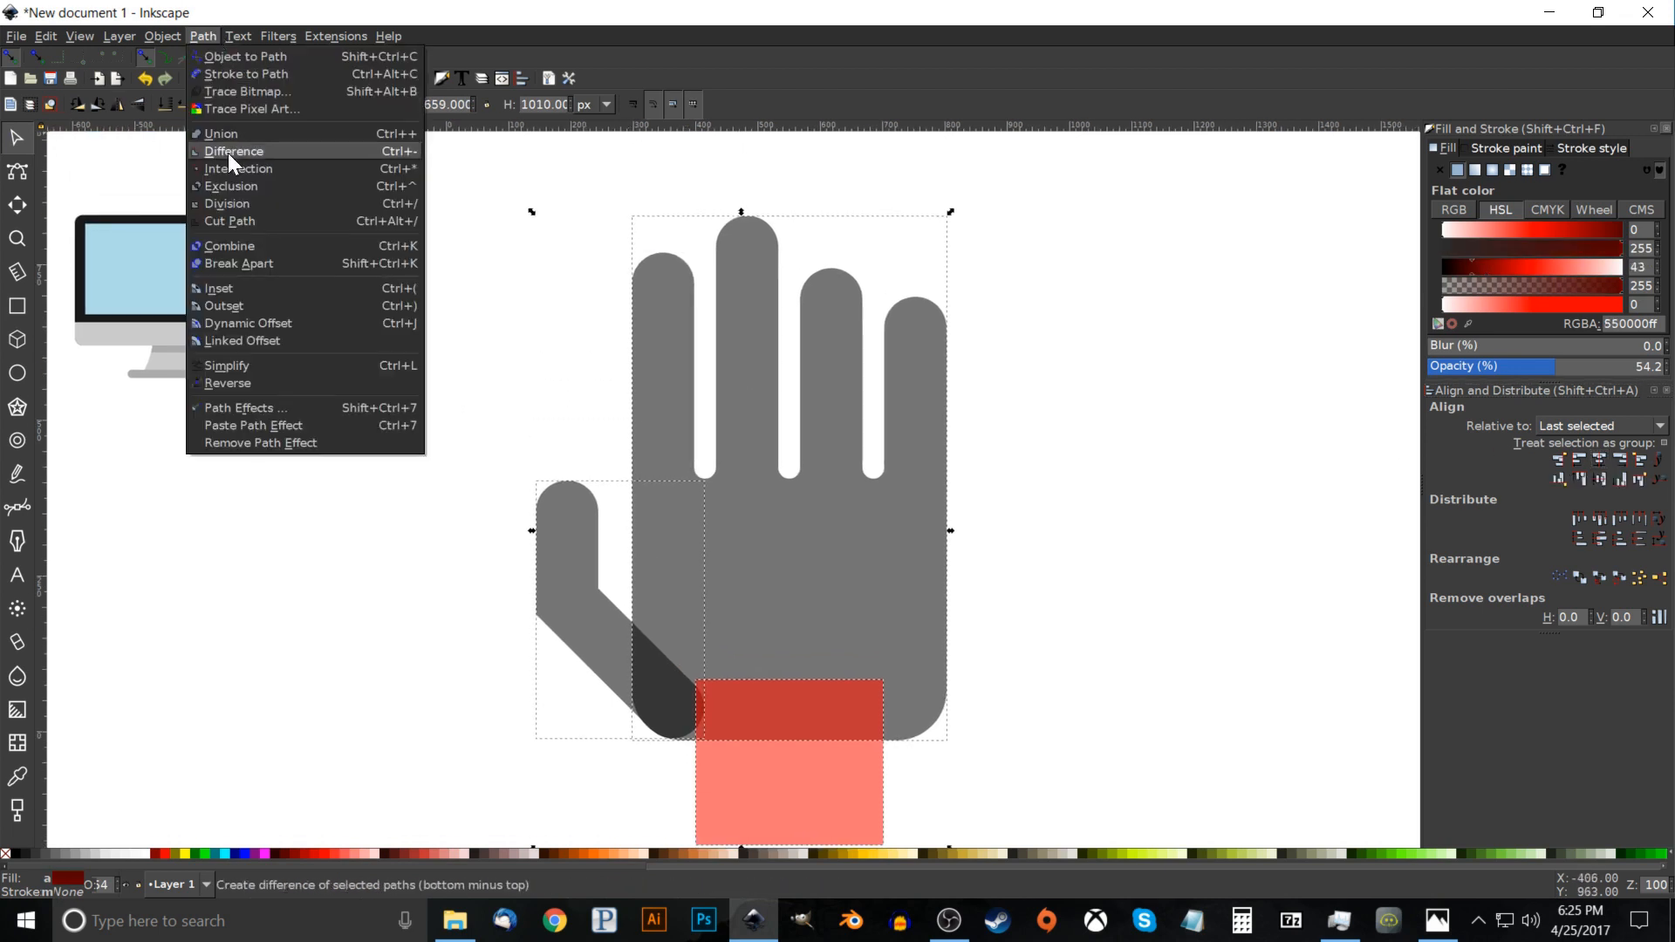
left_click(227, 140)
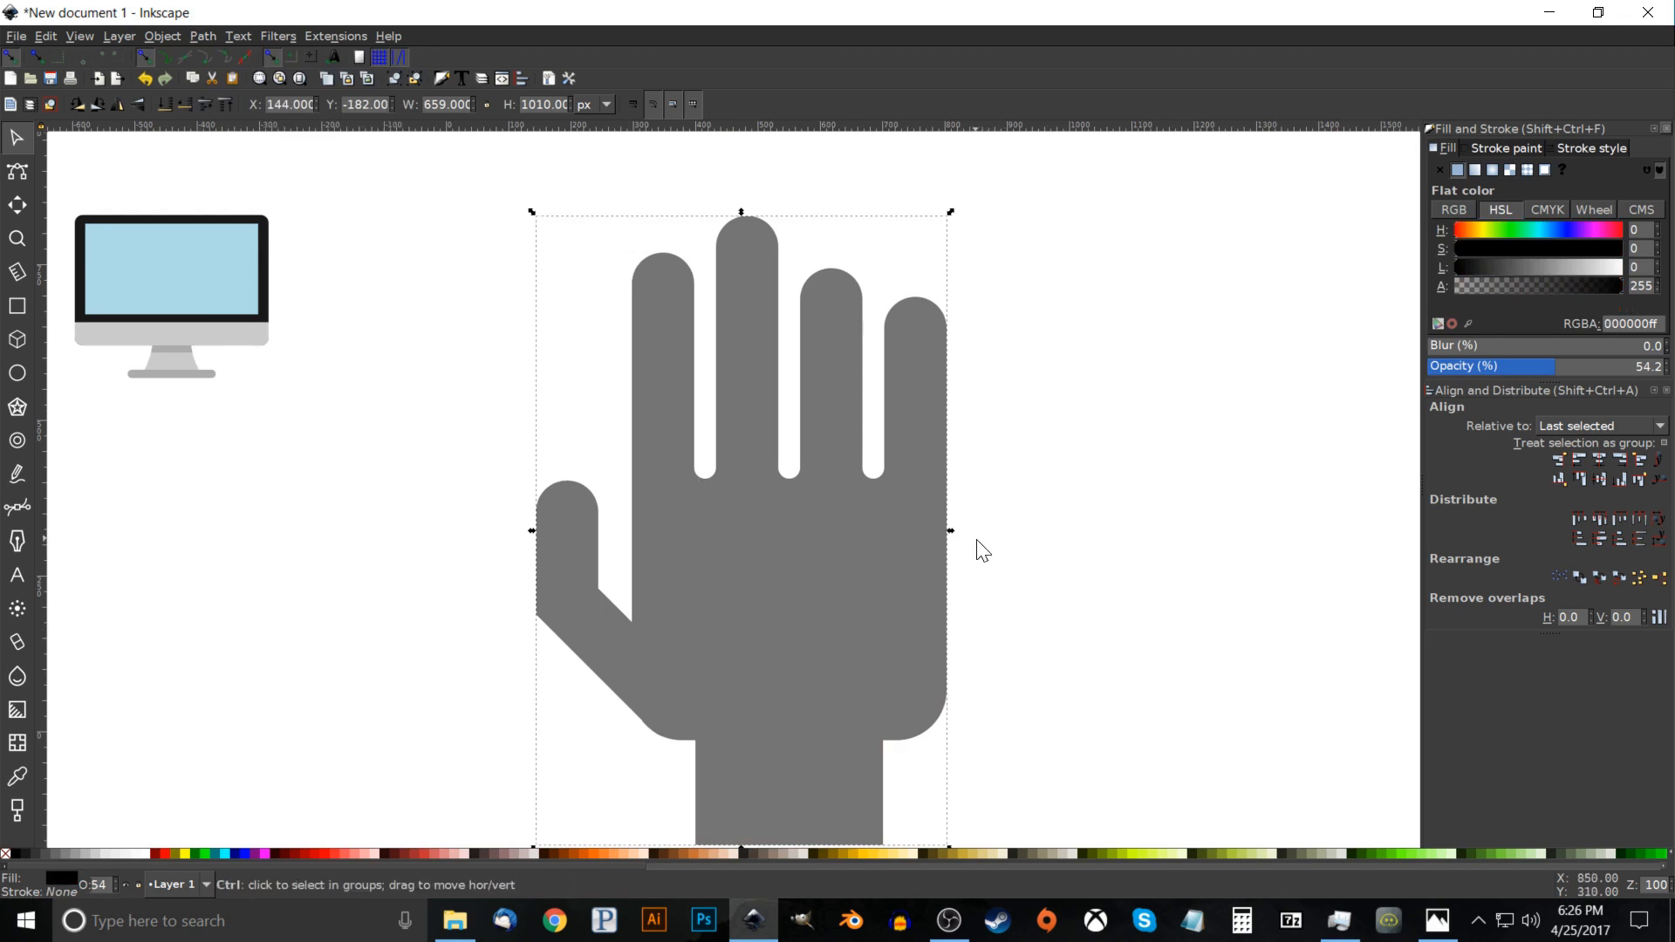
Scale the hand down proportionally to about 203 × 311 px and raise its opacity to 100%.
left_click_drag(951, 530, 773, 371)
left_click_drag(1568, 373, 1664, 371)
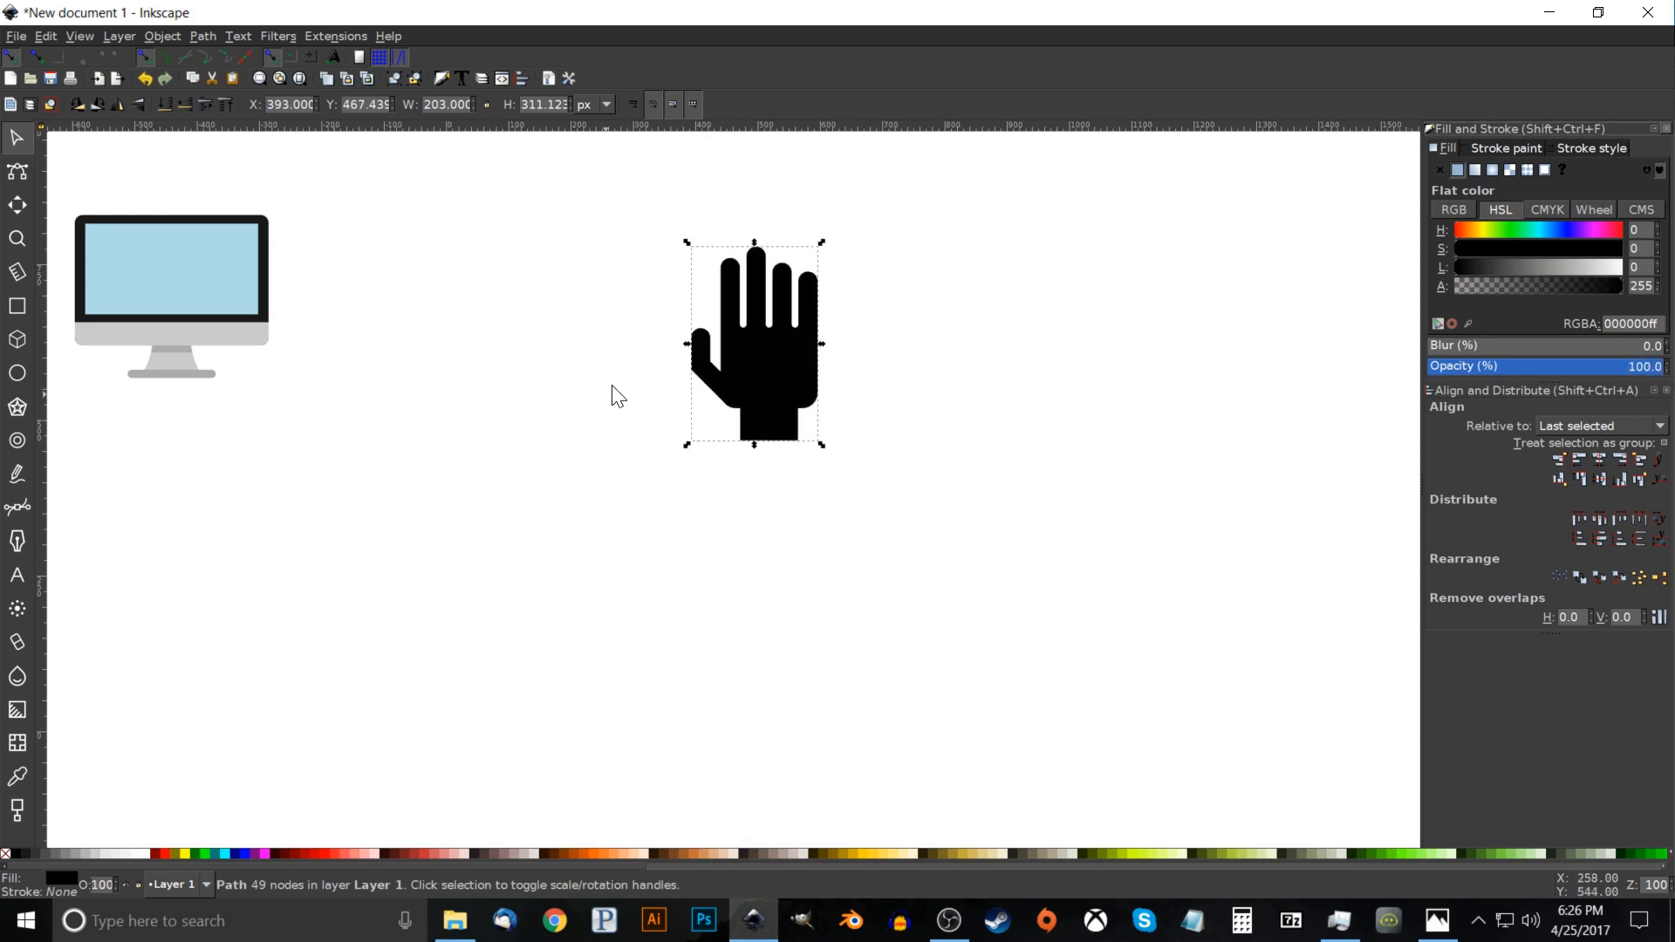
Recolour the hand's fill to a light peach skin tone, RGBA f5cb94ff.
left_click(862, 853)
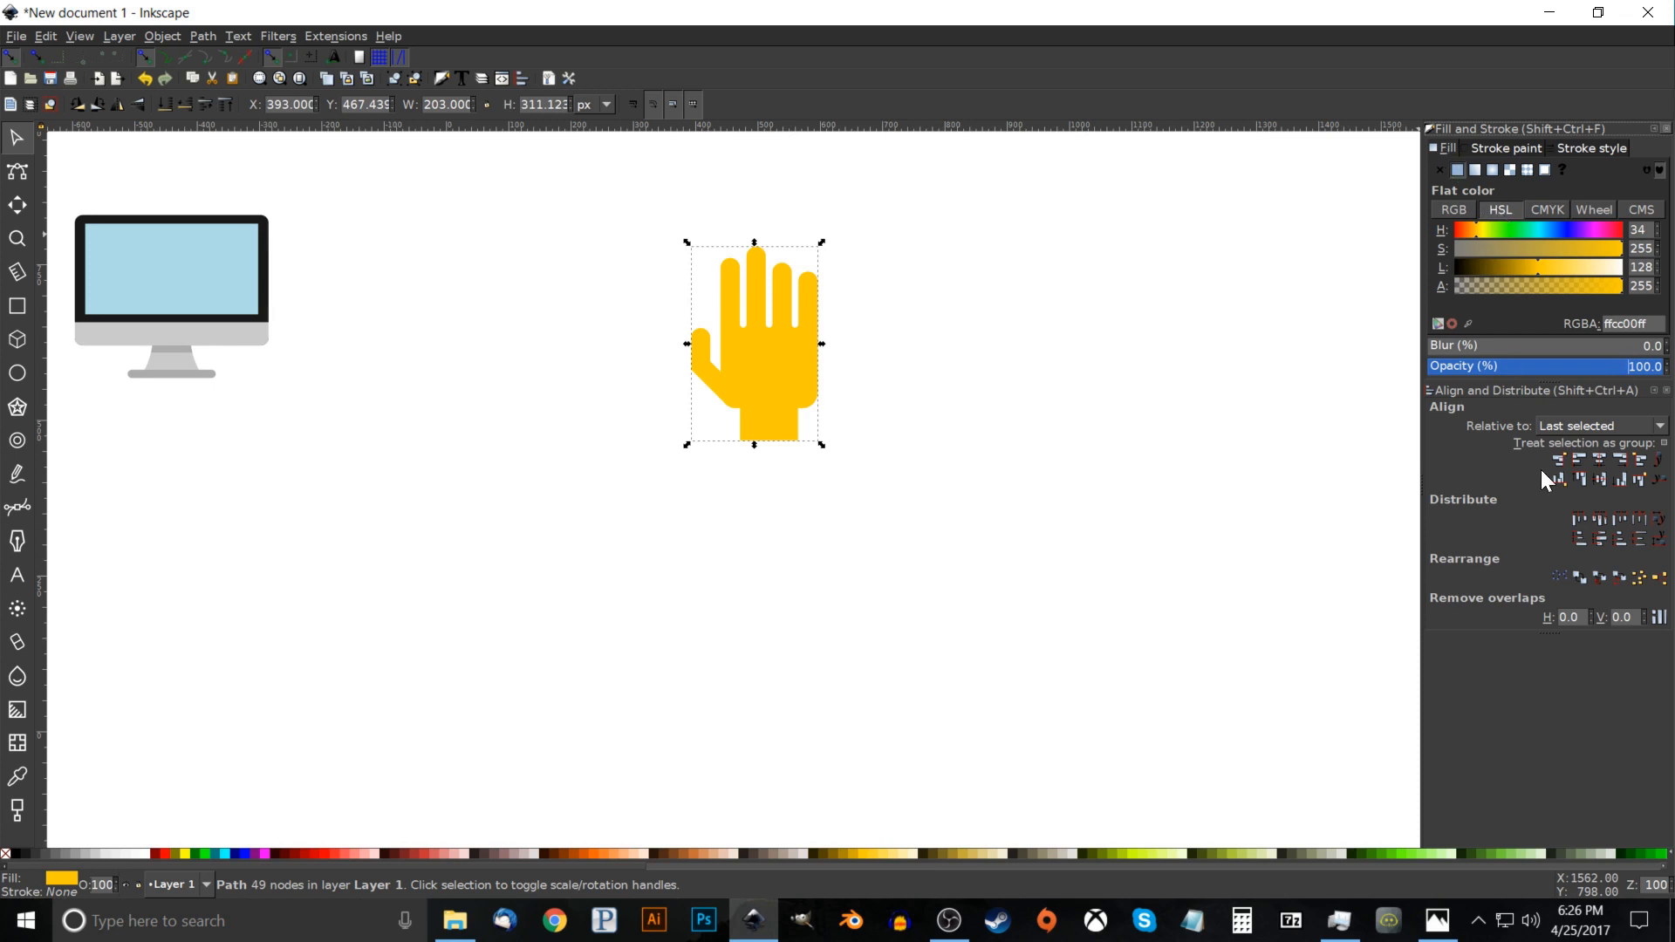
left_click_drag(1475, 231, 1471, 231)
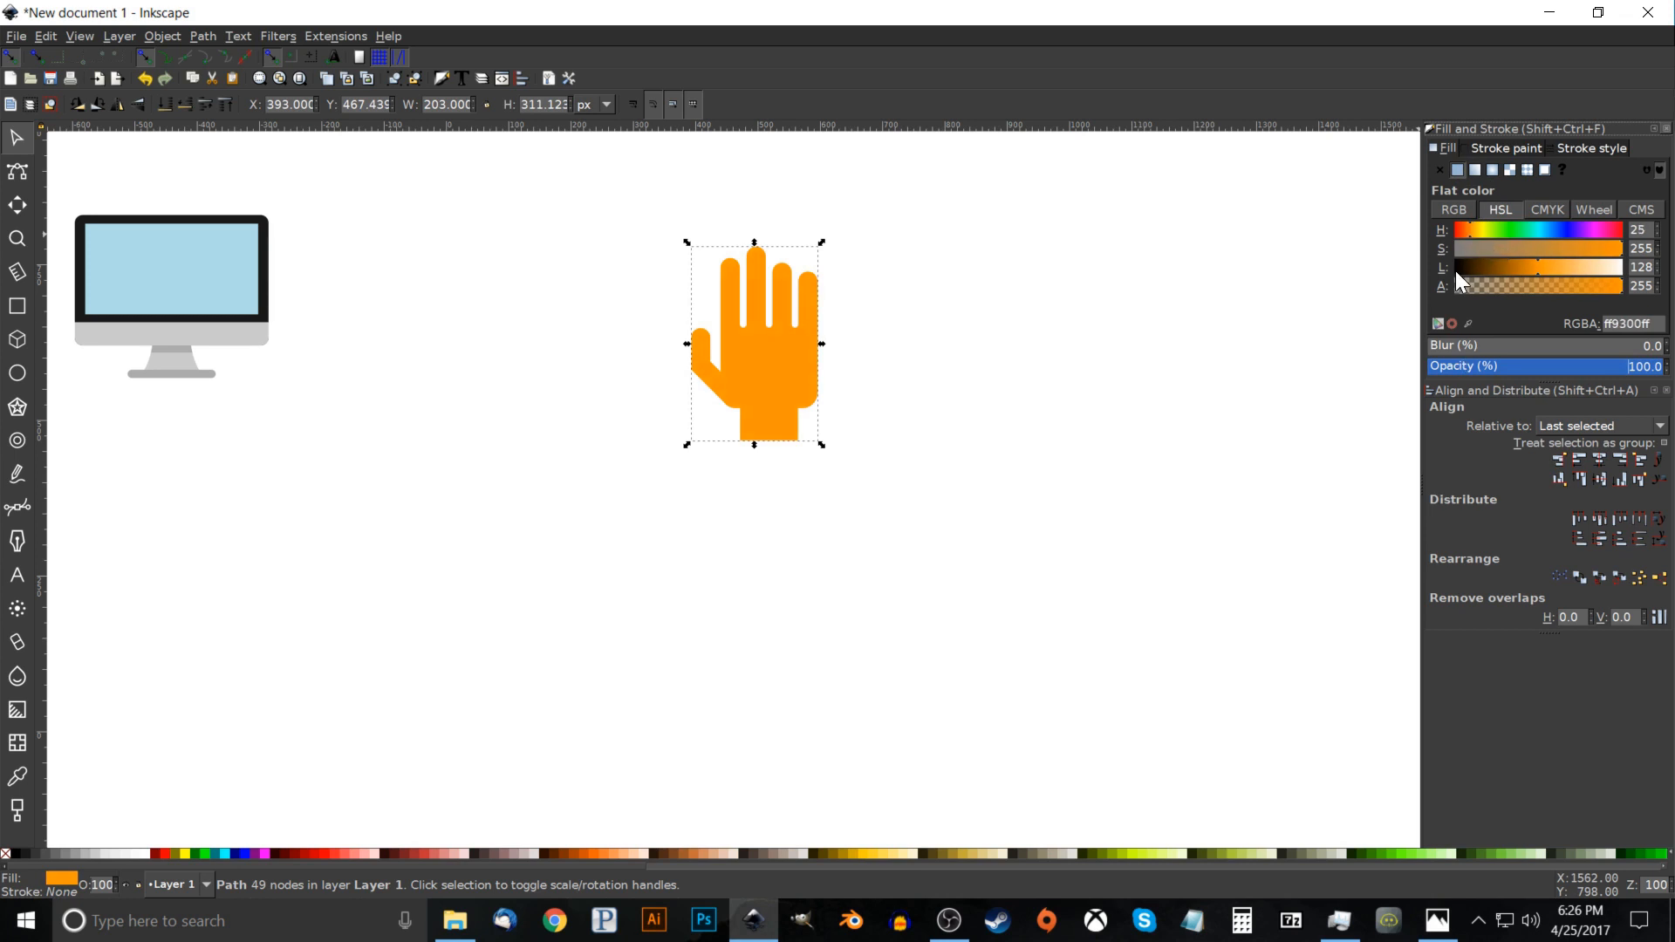
mouse_move(1543, 265)
left_mouse_down()
mouse_move(1593, 265)
mouse_move(1543, 249)
left_mouse_up()
left_click_drag(538, 498, 563, 542)
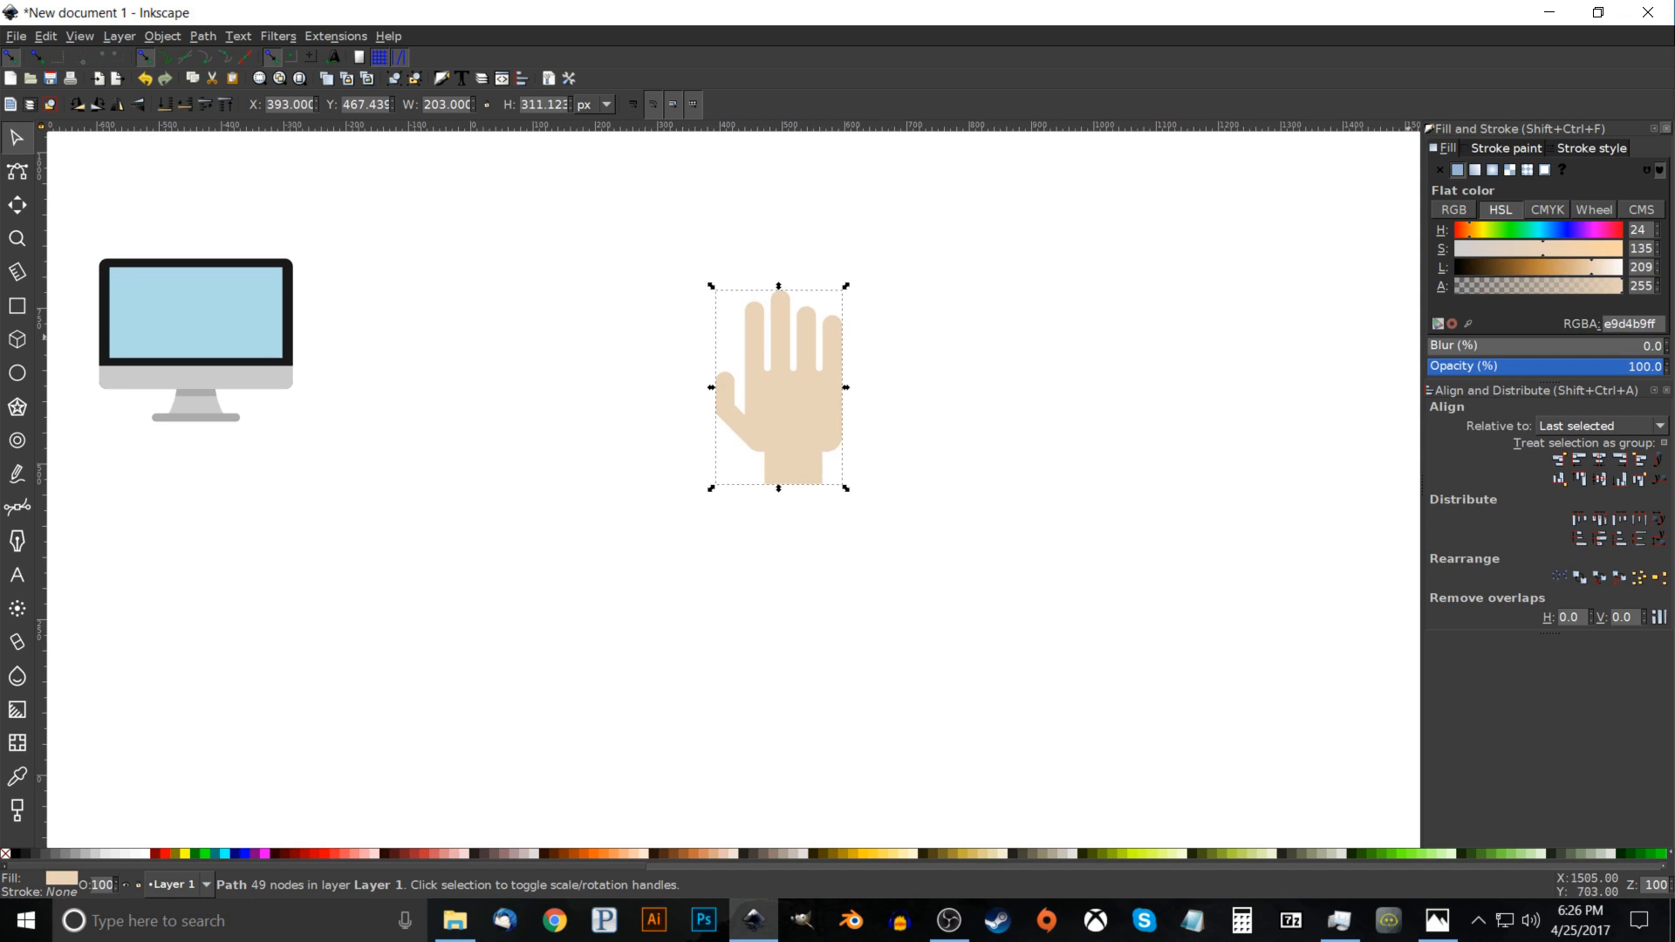
mouse_move(1573, 249)
left_mouse_down()
mouse_move(1594, 253)
mouse_move(1584, 266)
left_mouse_up()
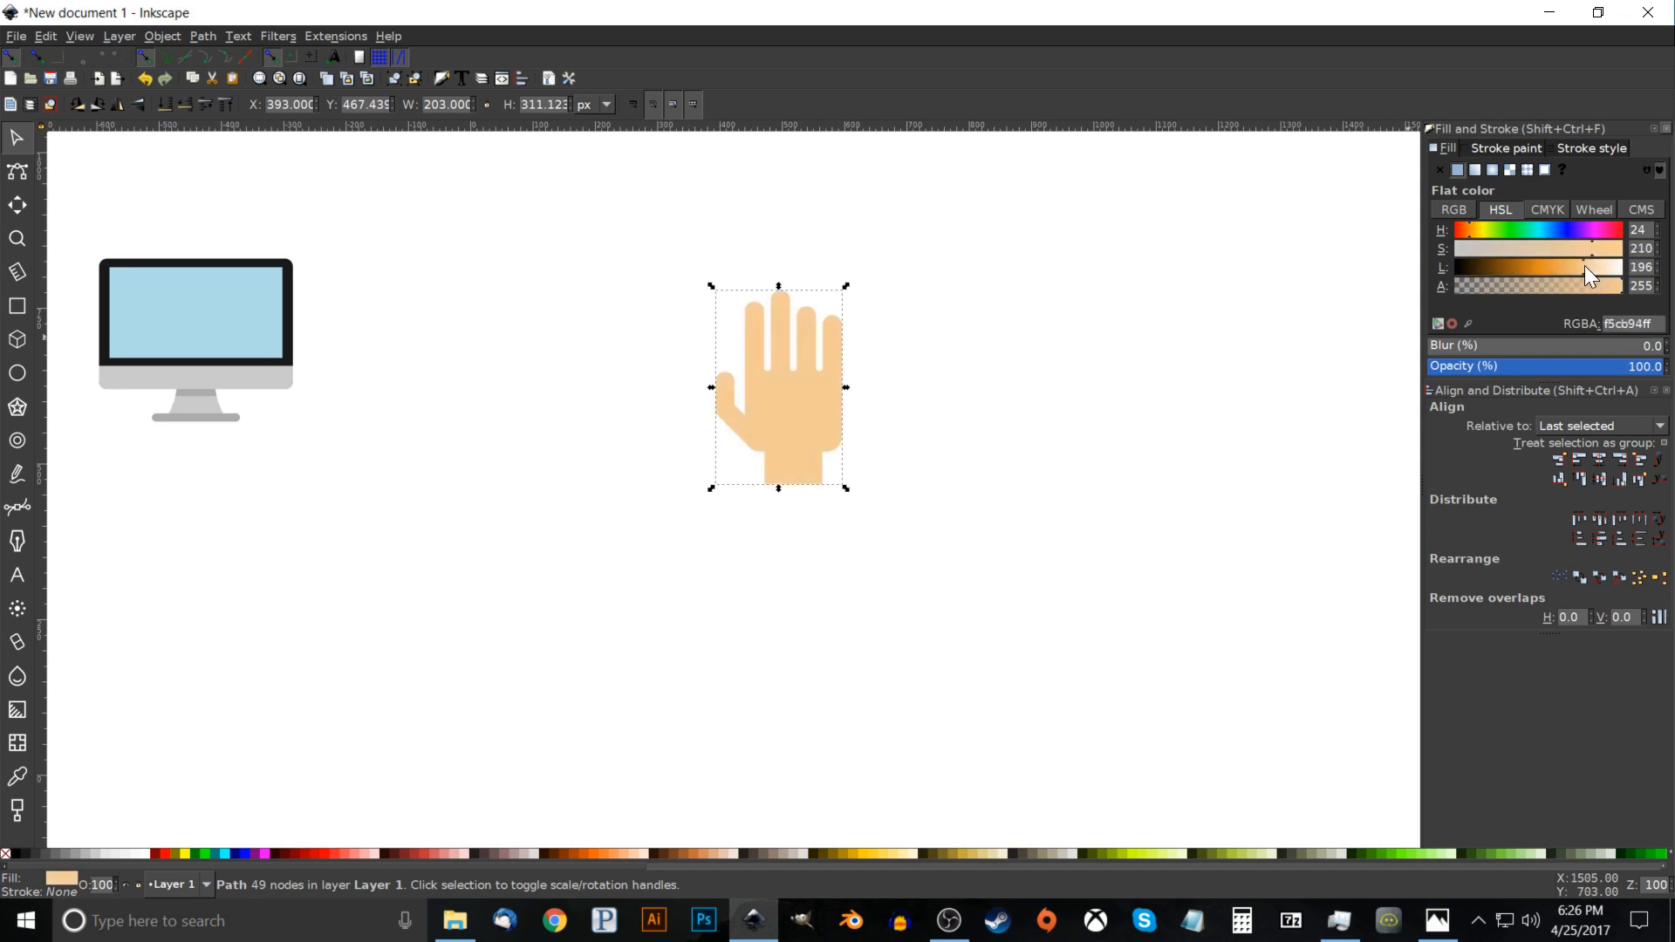
Check the hand shading in the reference thumbnail.png, then duplicate the hand and darken the copy's fill to orange, RGBA eda74bff.
left_click(1438, 921)
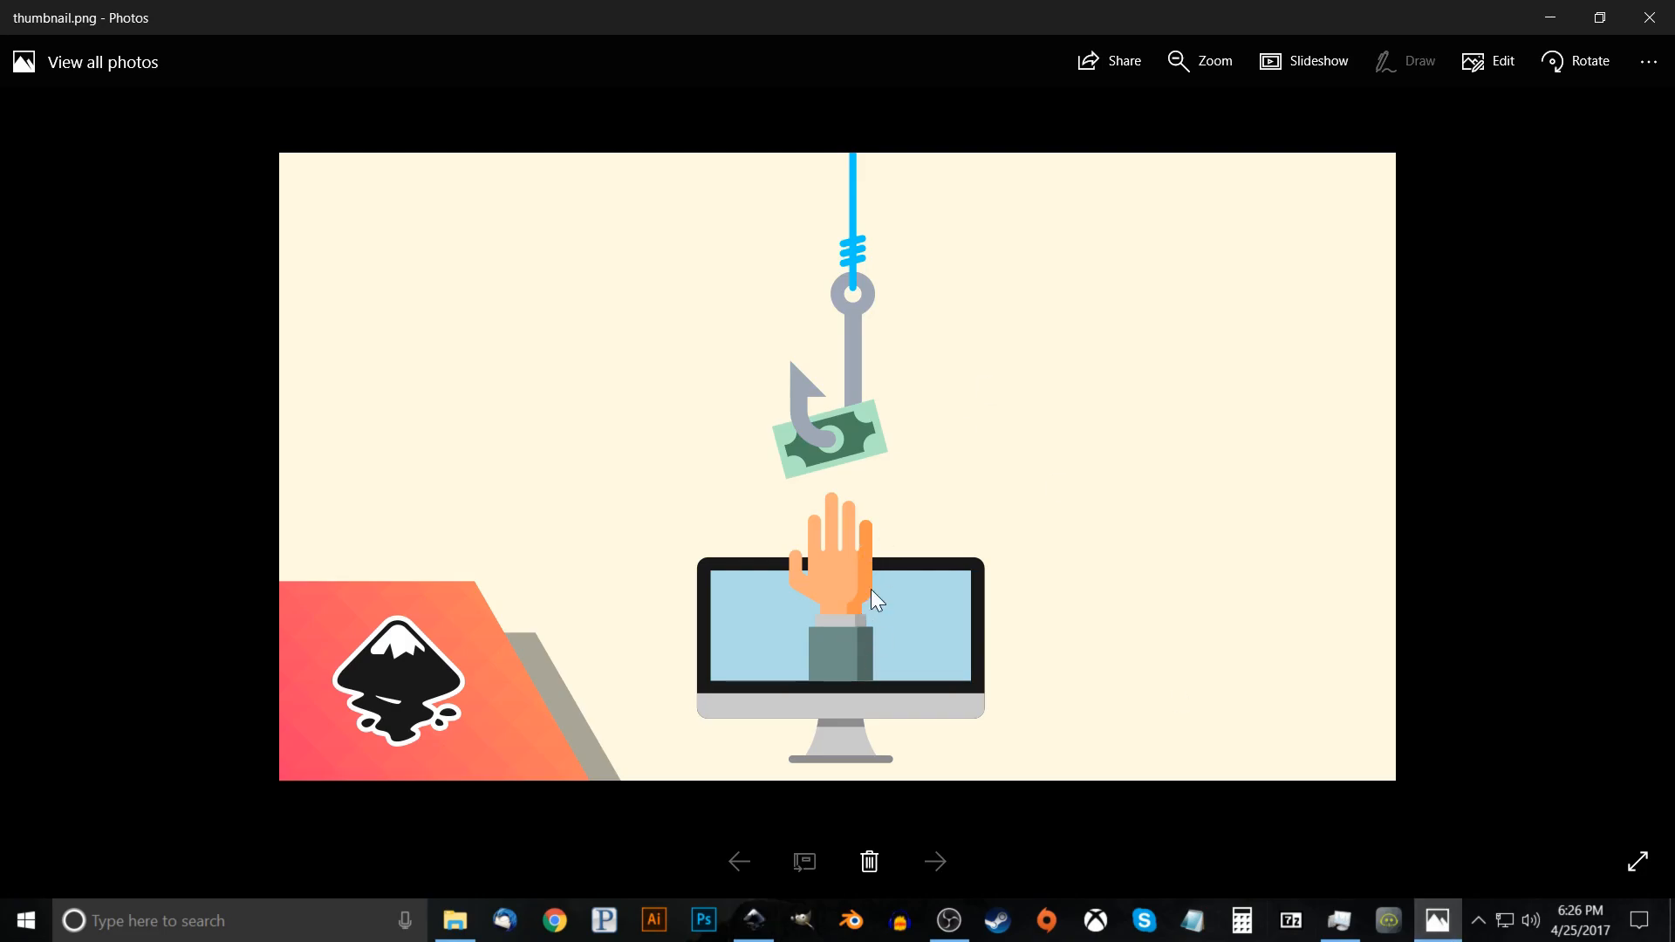
left_click(754, 920)
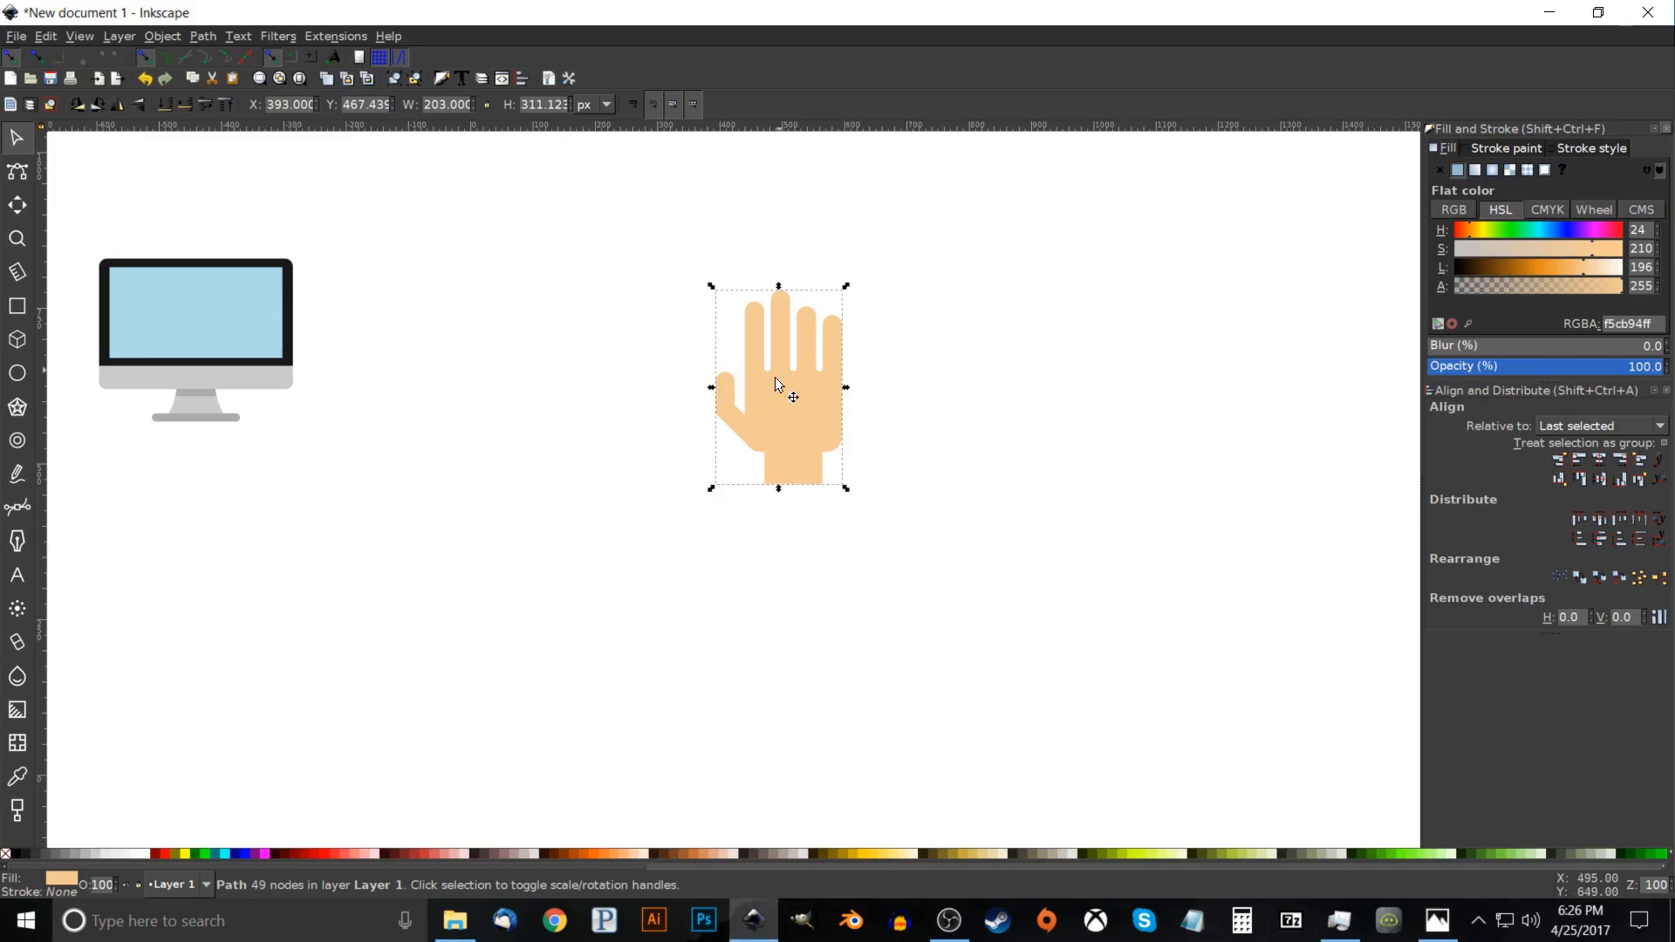
right_click(760, 422)
left_click(810, 534)
left_click(1583, 267)
left_click_drag(1583, 267, 1558, 263)
Duplicate the orange hand, fill the copy with blue and lower its opacity to 51.6%.
right_click(782, 396)
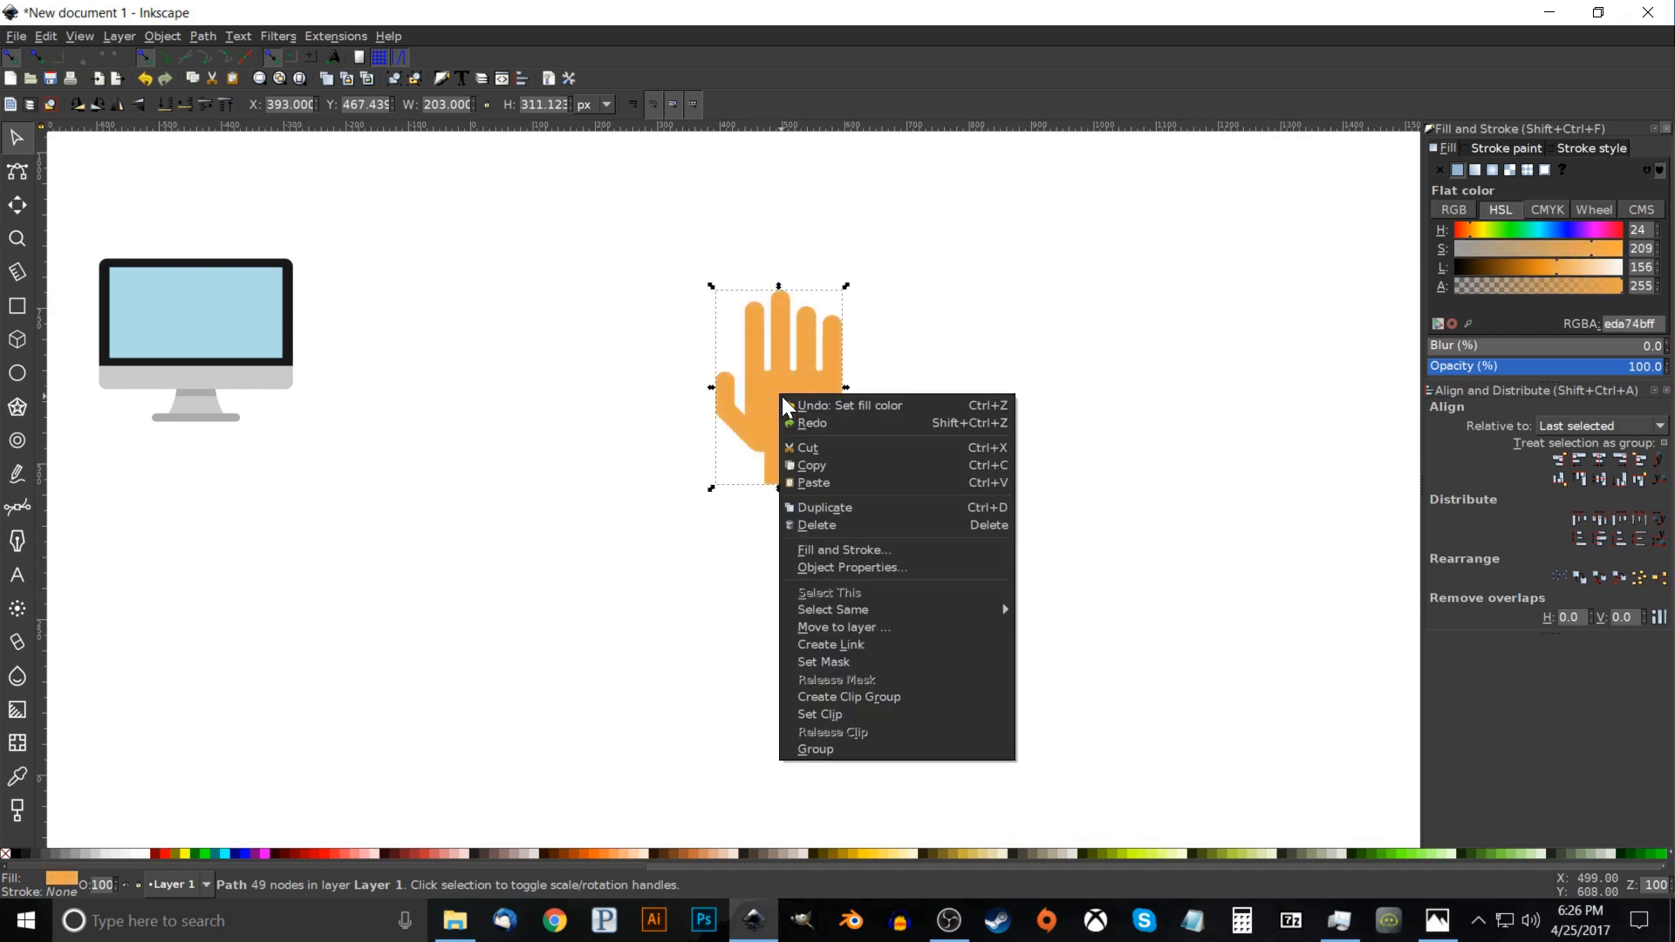
left_click(845, 512)
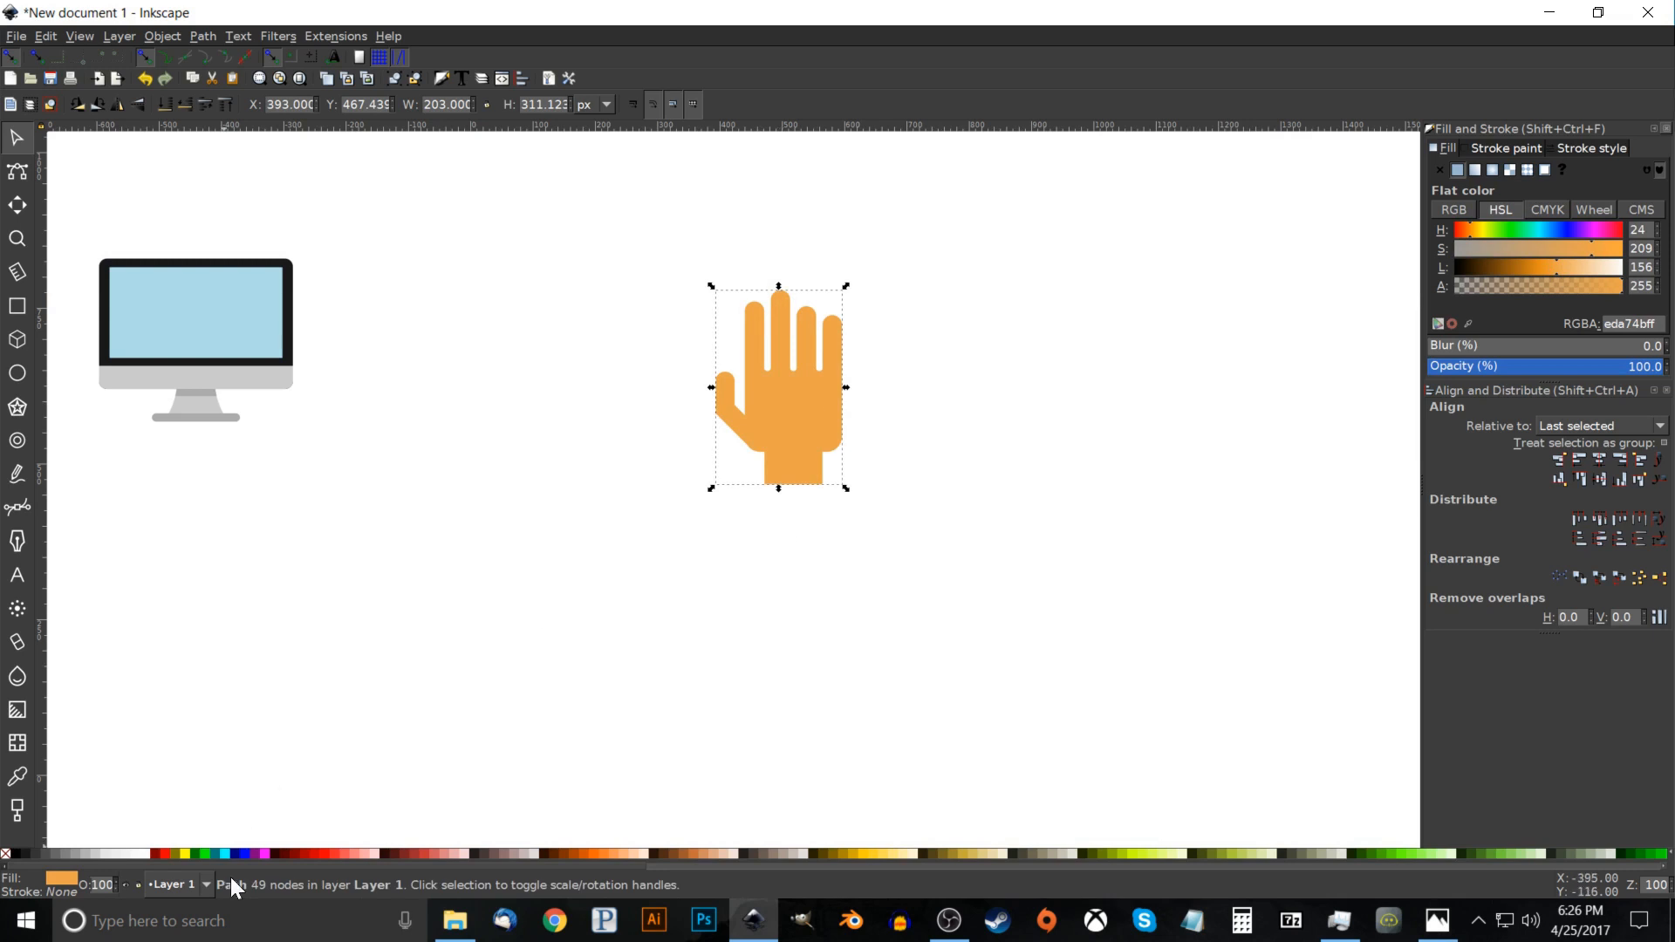
left_click(241, 854)
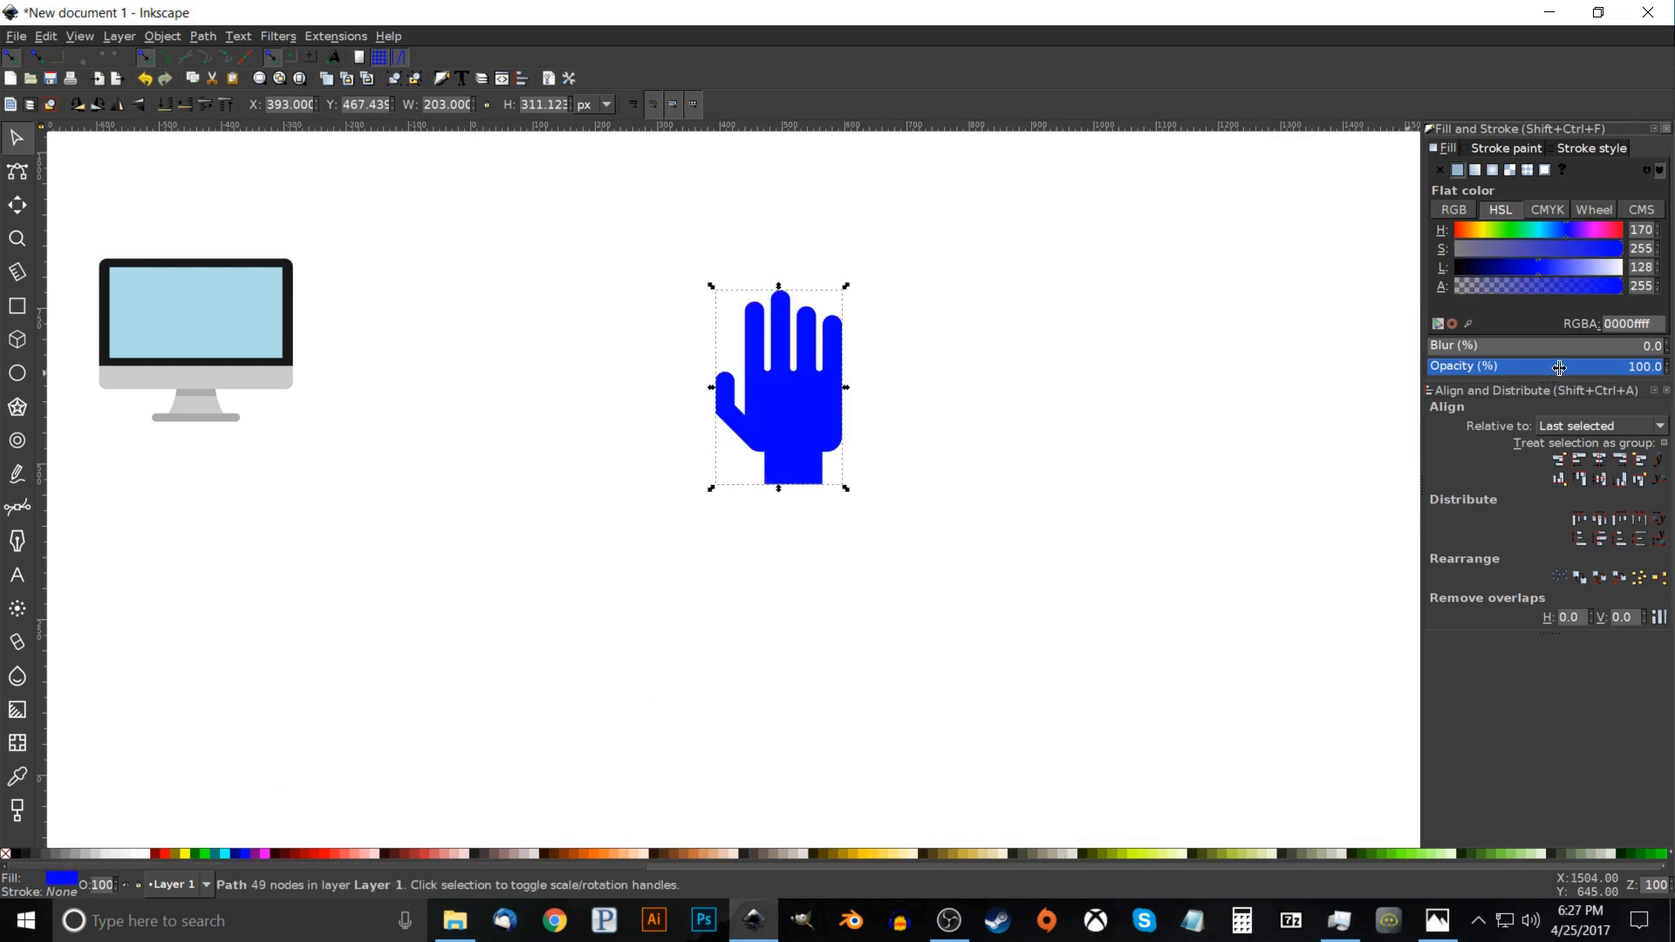
left_click(1551, 367)
Offset the blue hand copy horizontally about 35 px to the left of the orange hand.
left_click_drag(793, 403, 697, 394)
scroll(813, 364, "up", 5, "ctrl")
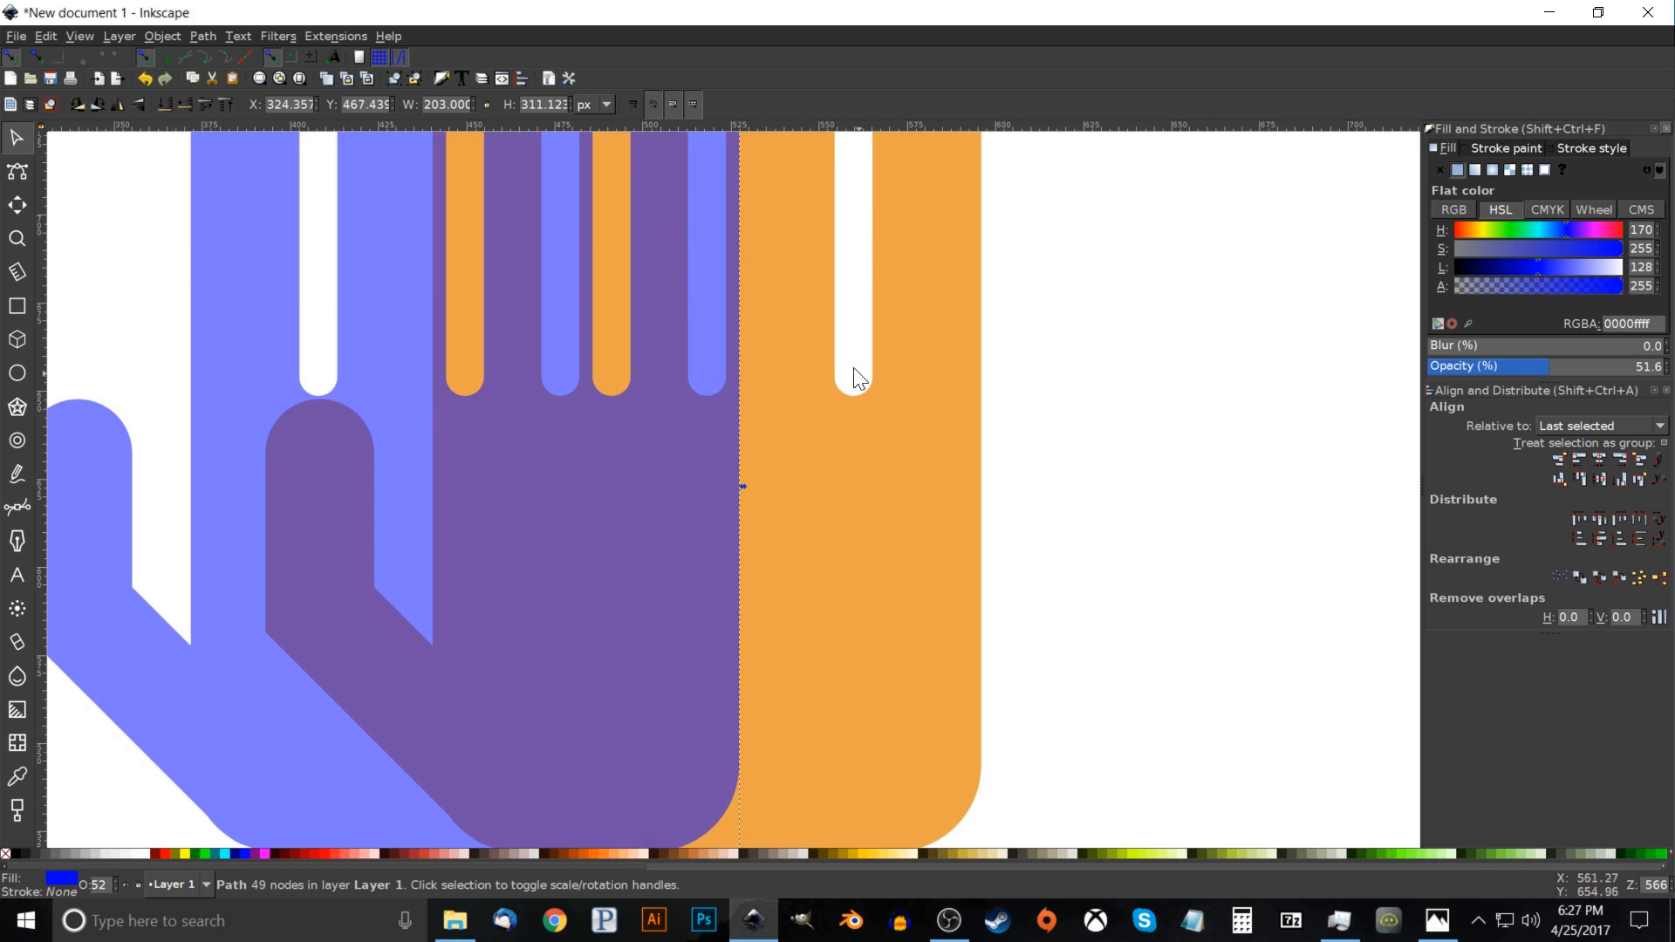
key("ctrl+z")
scroll(794, 486, "down", 1, "ctrl")
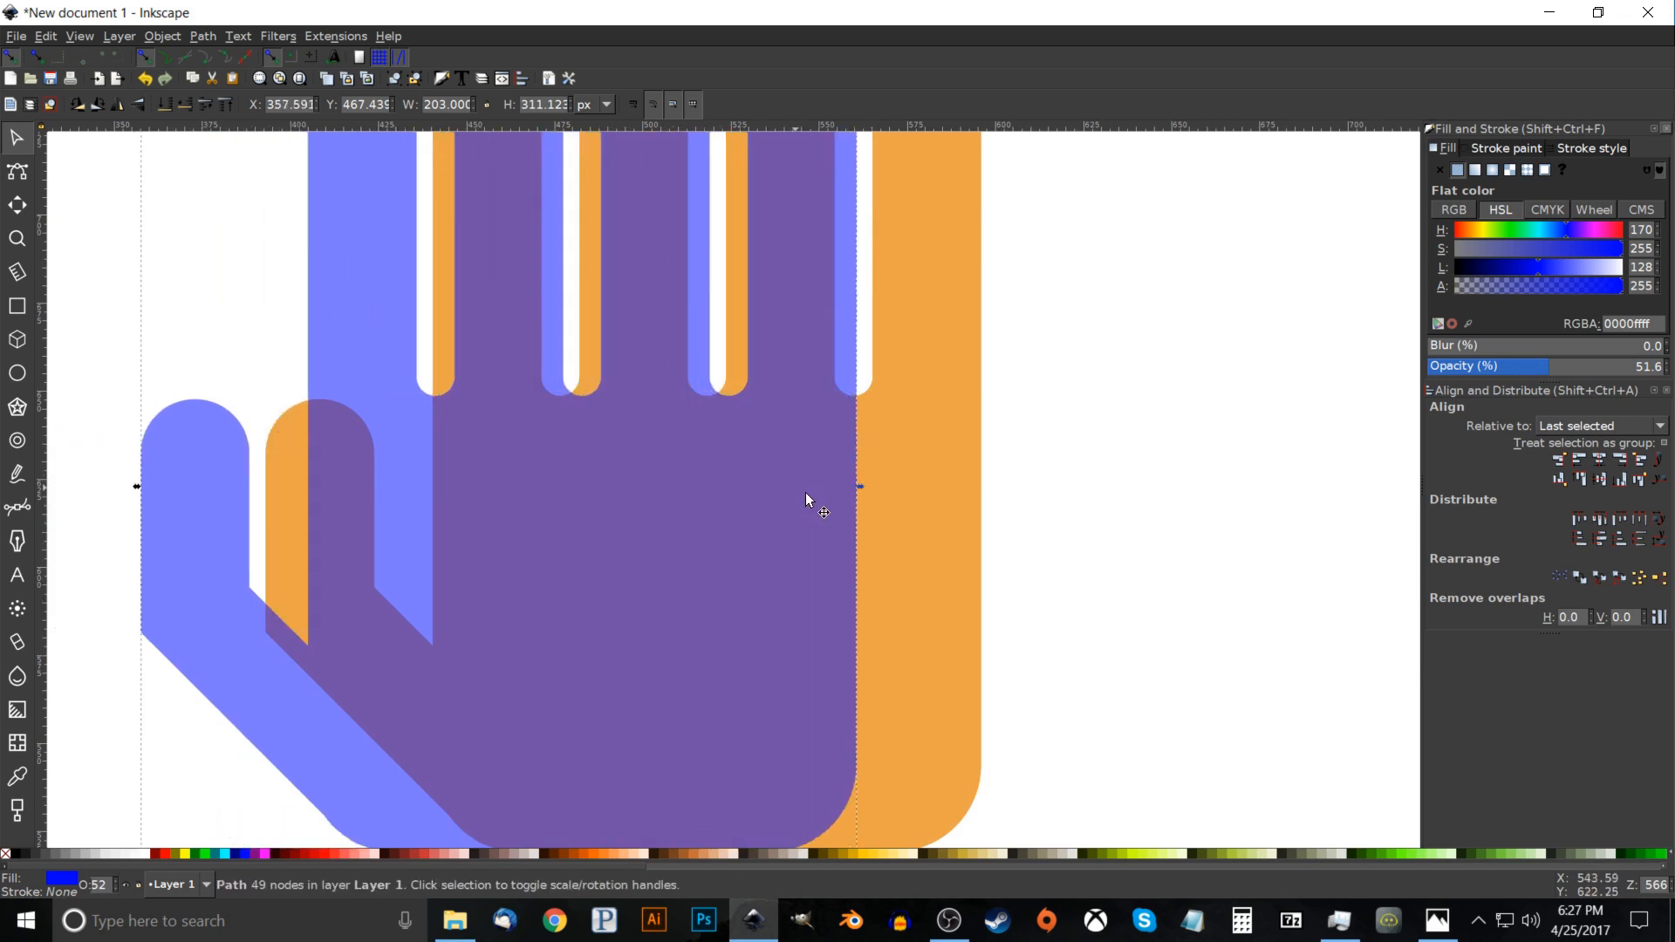
scroll(897, 543, "down", 2, "ctrl")
left_click_drag(1035, 491, 969, 458)
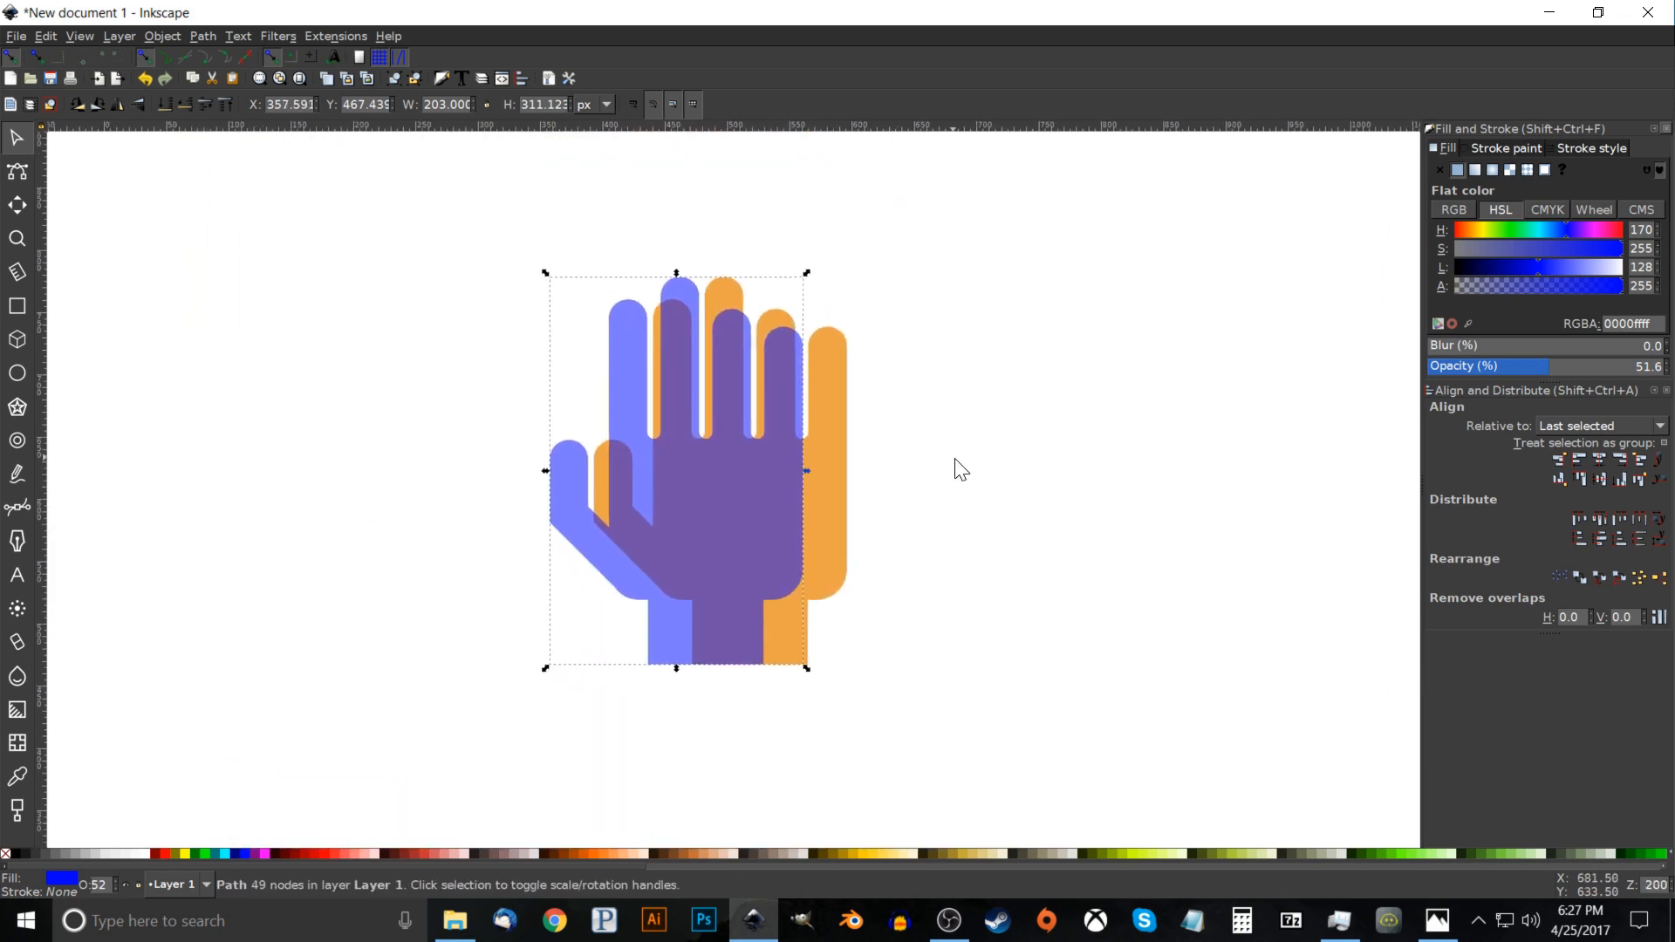
key("1")
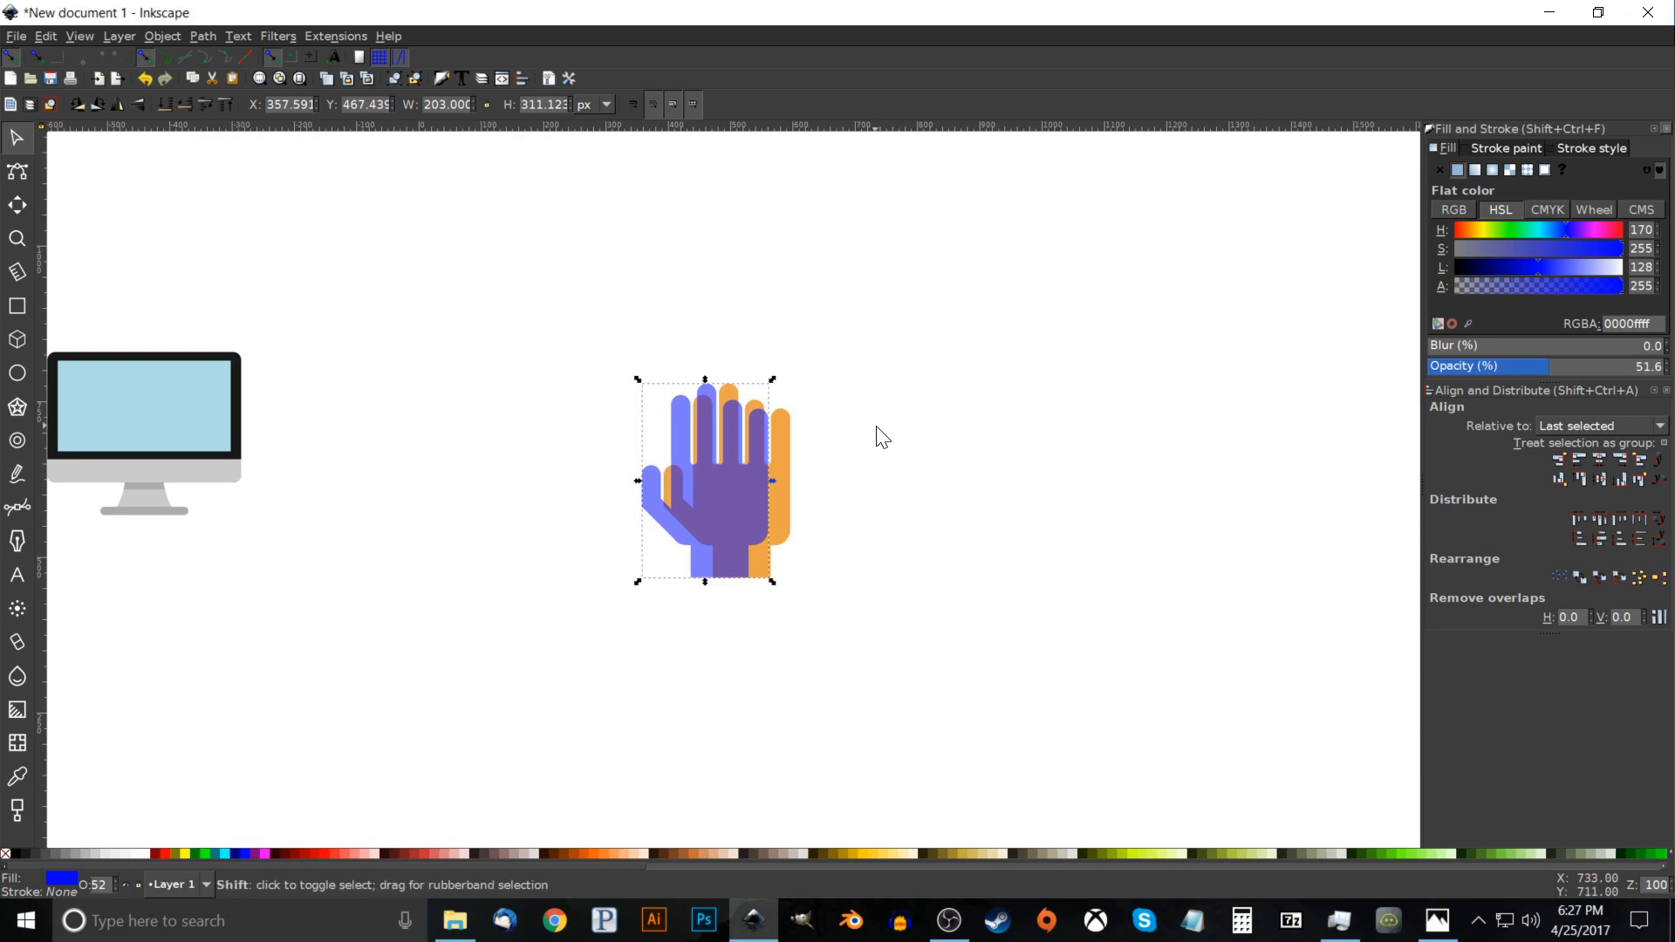
Subtract the blue hand copy from the orange hand with Difference, leaving the shadow shapes.
left_click(786, 430, "shift")
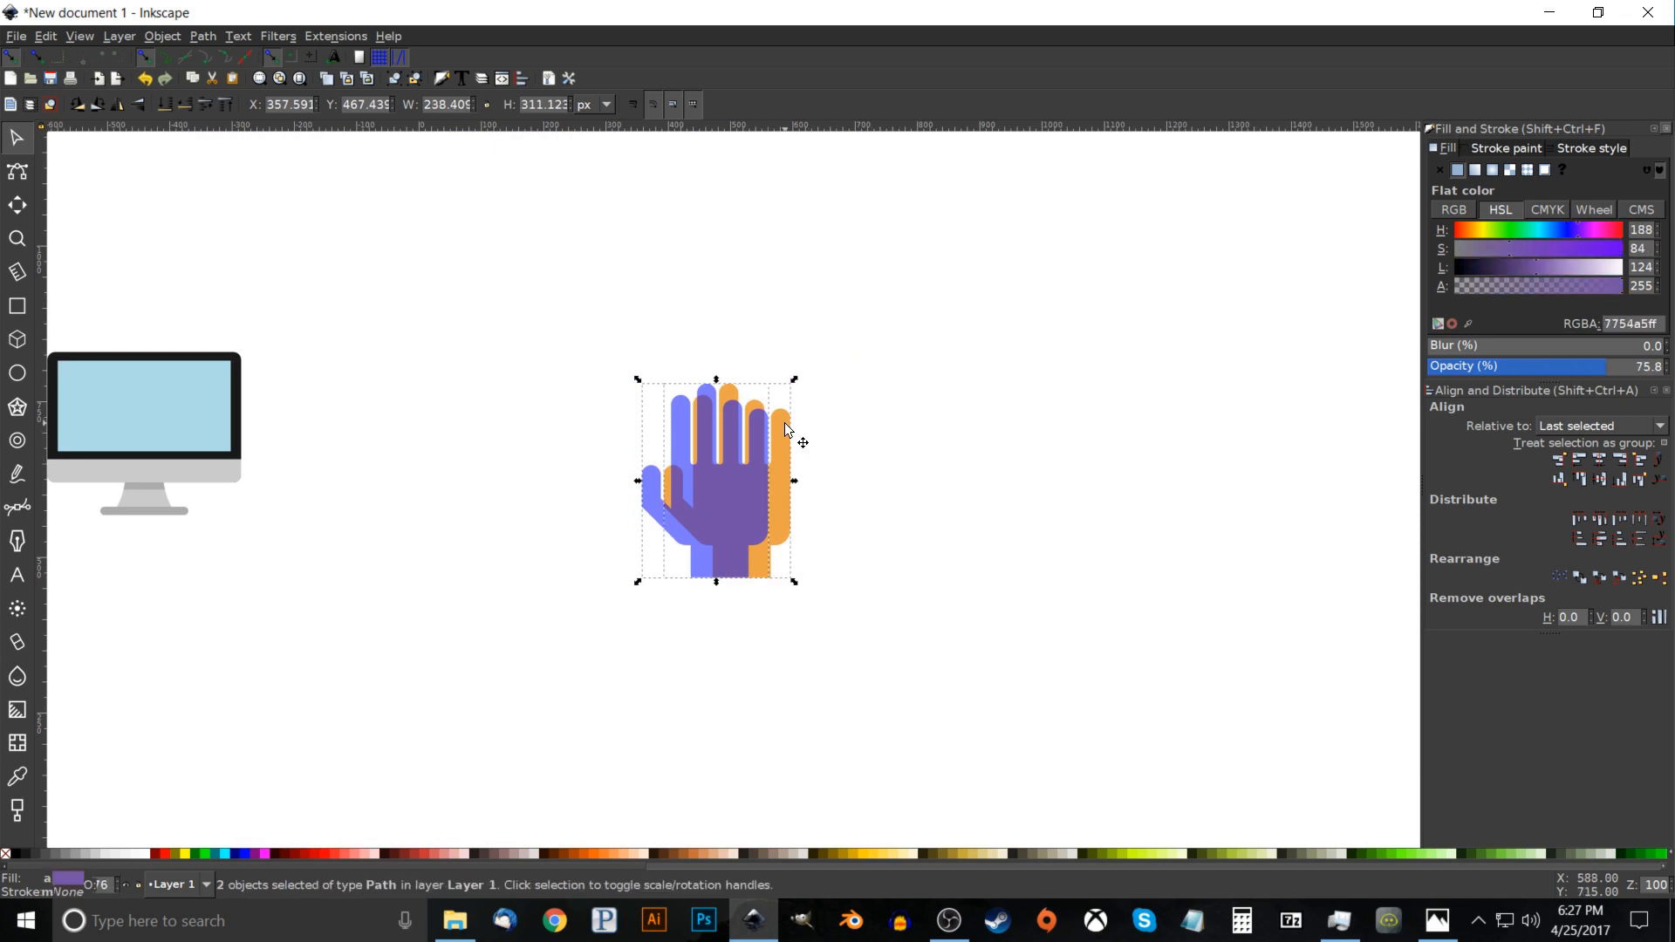
left_click(197, 38)
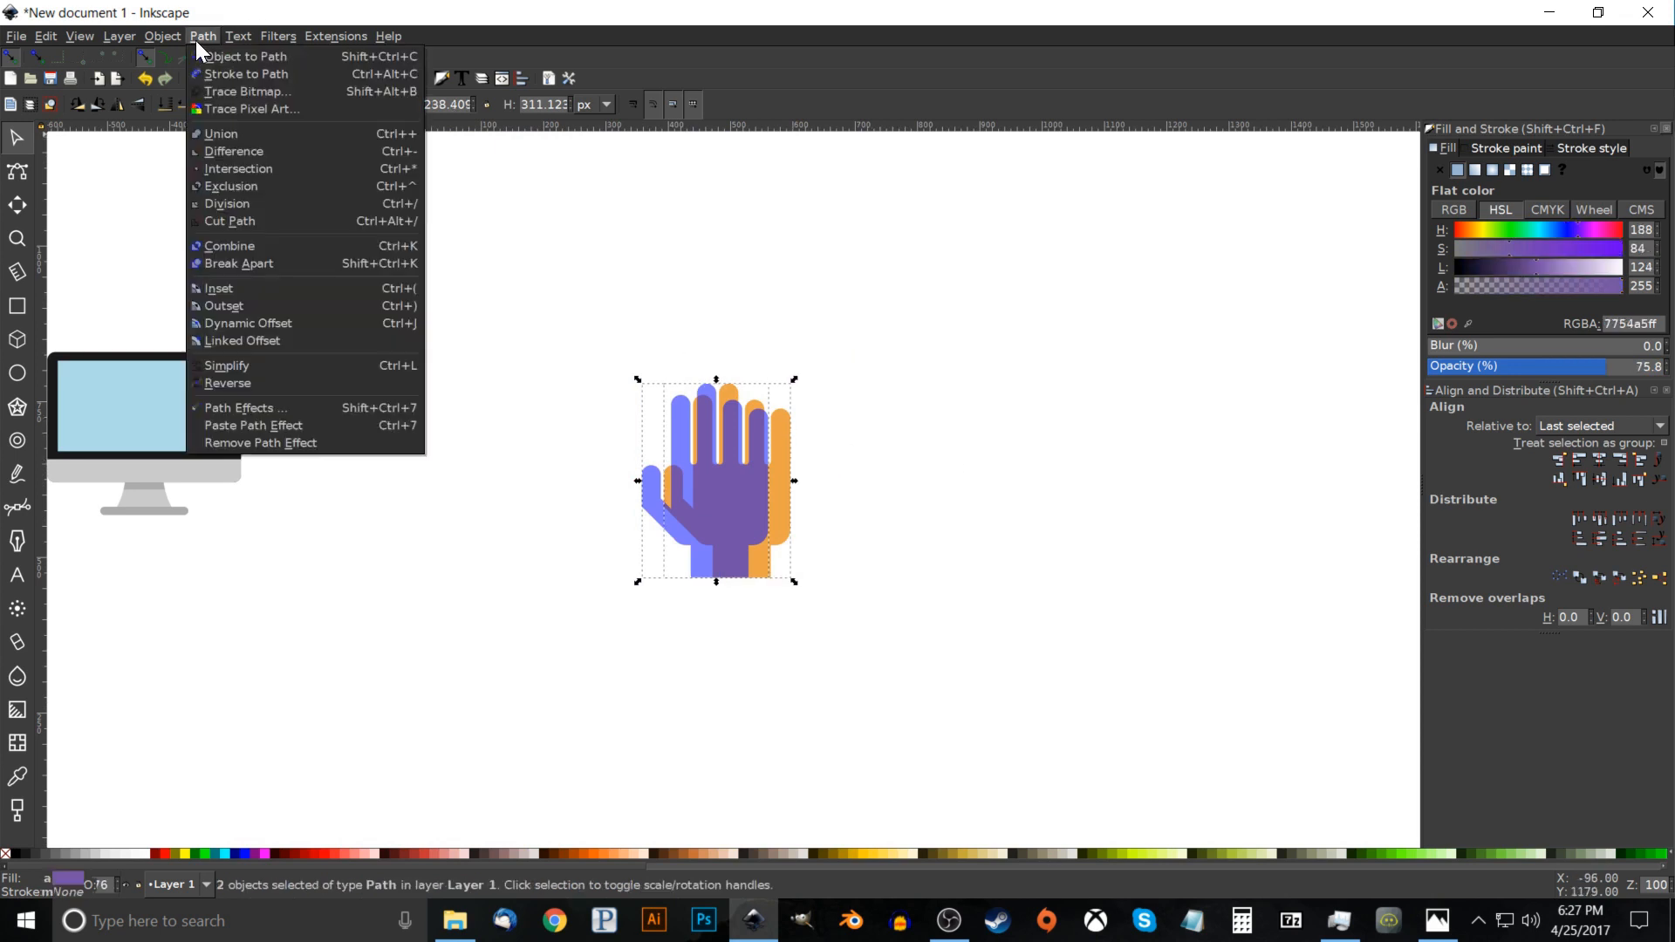
left_click(248, 153)
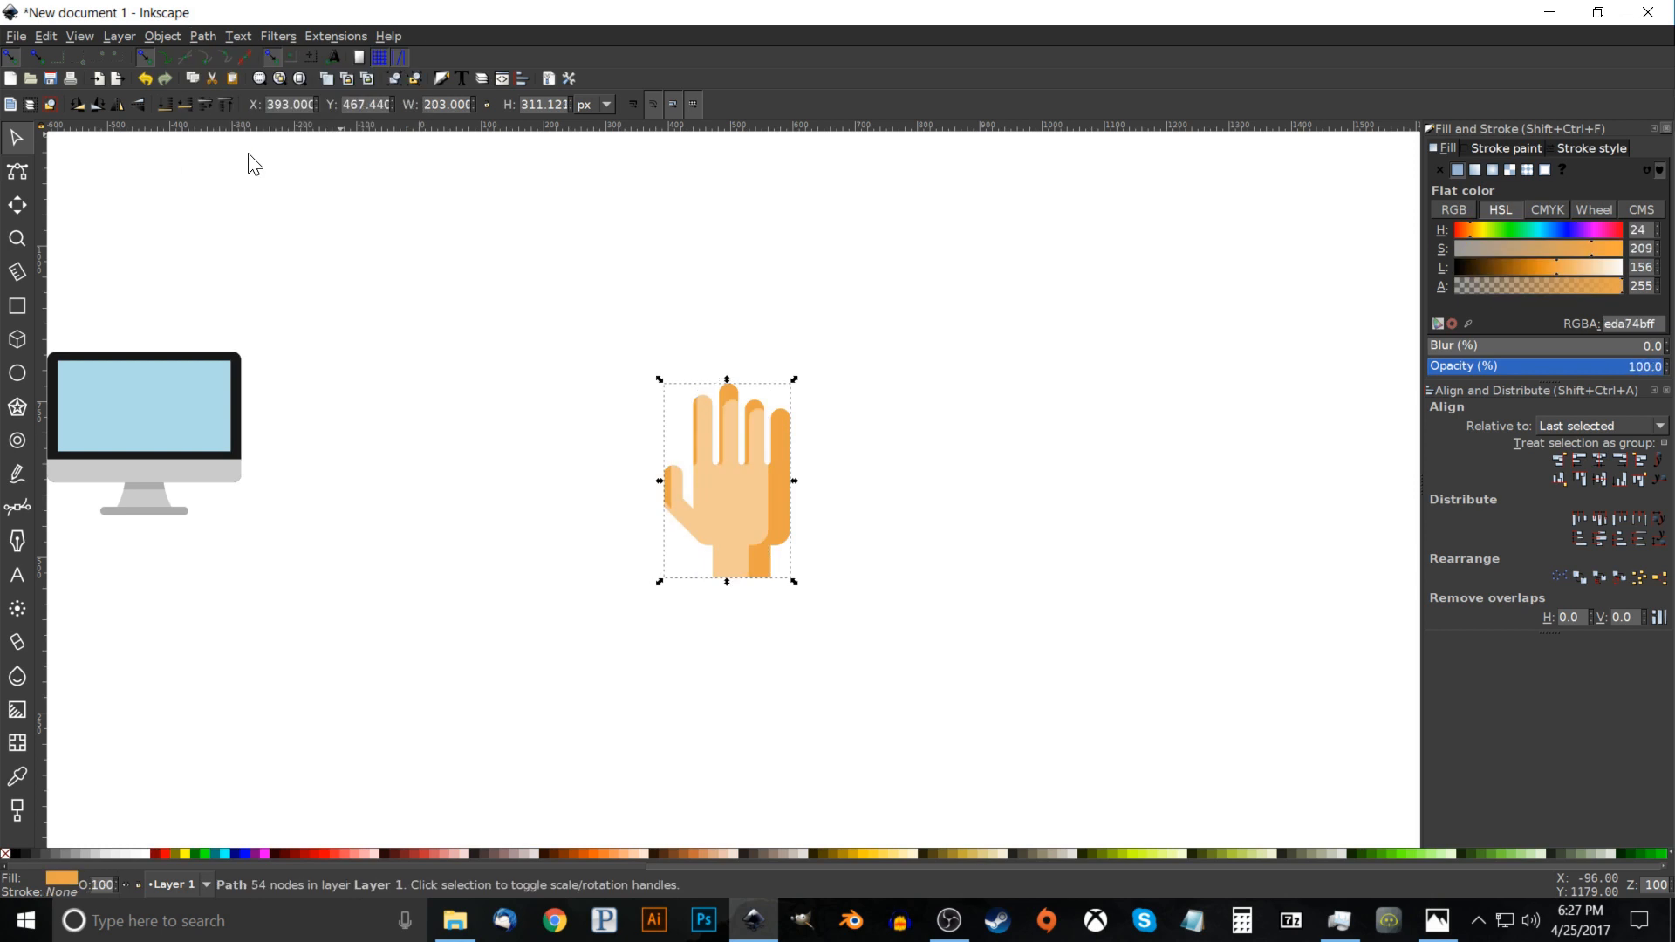
Break the orange shadow path apart and delete the thumb and three inner finger pieces, keeping the outer edge and wrist shadow.
left_click(207, 37)
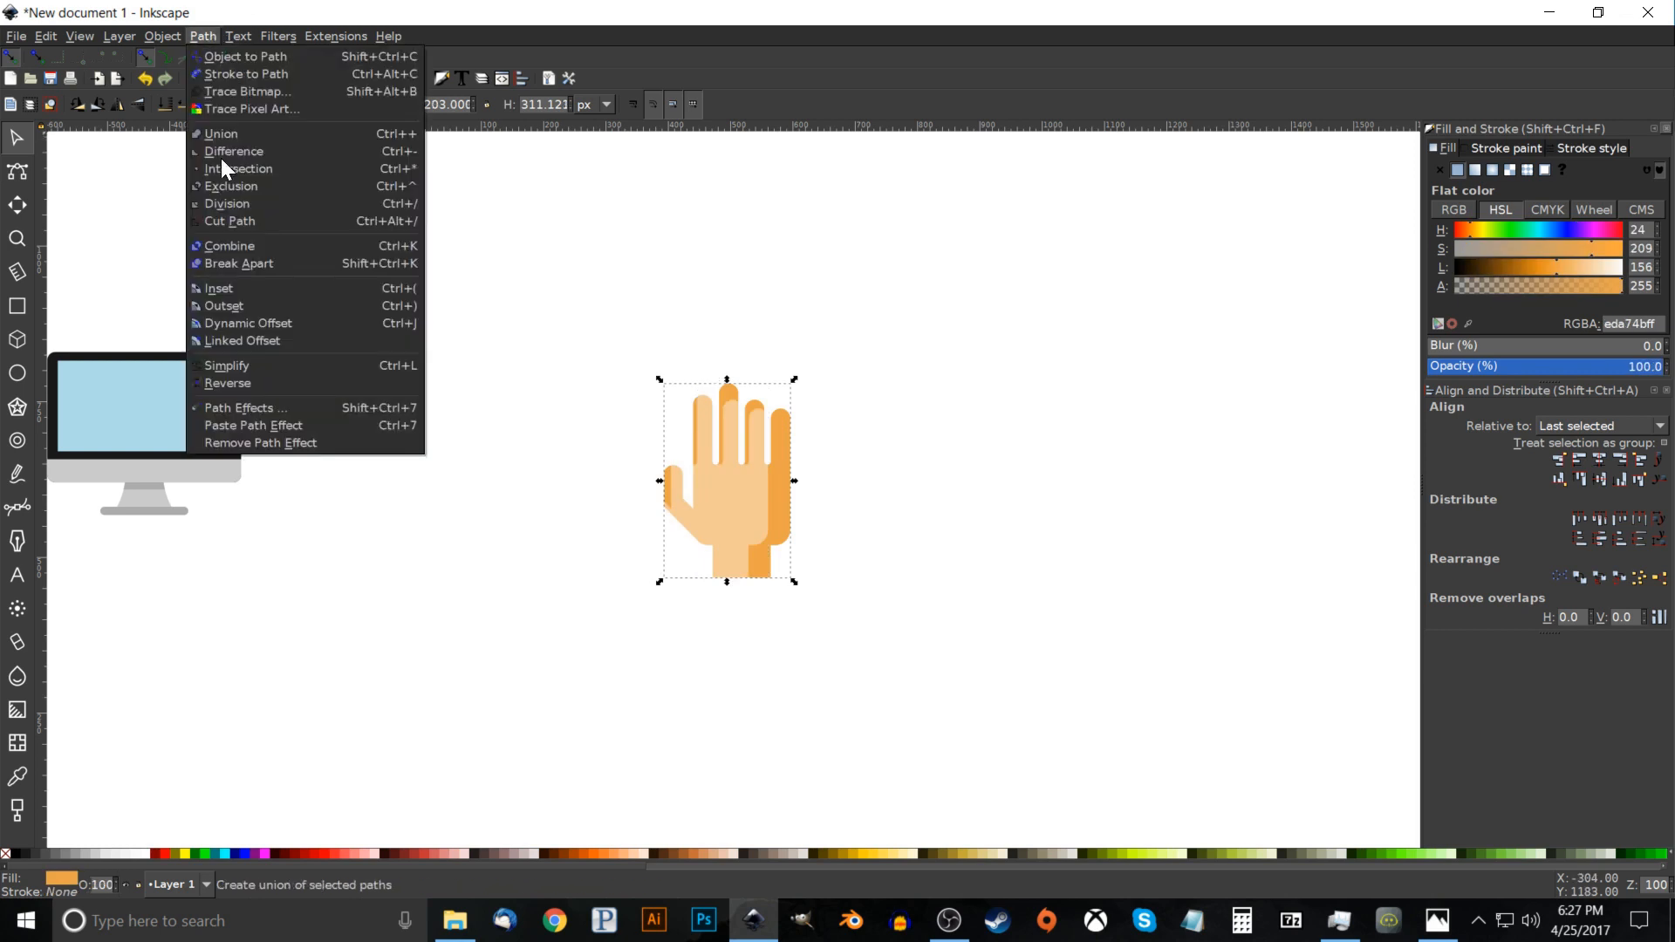
left_click(241, 262)
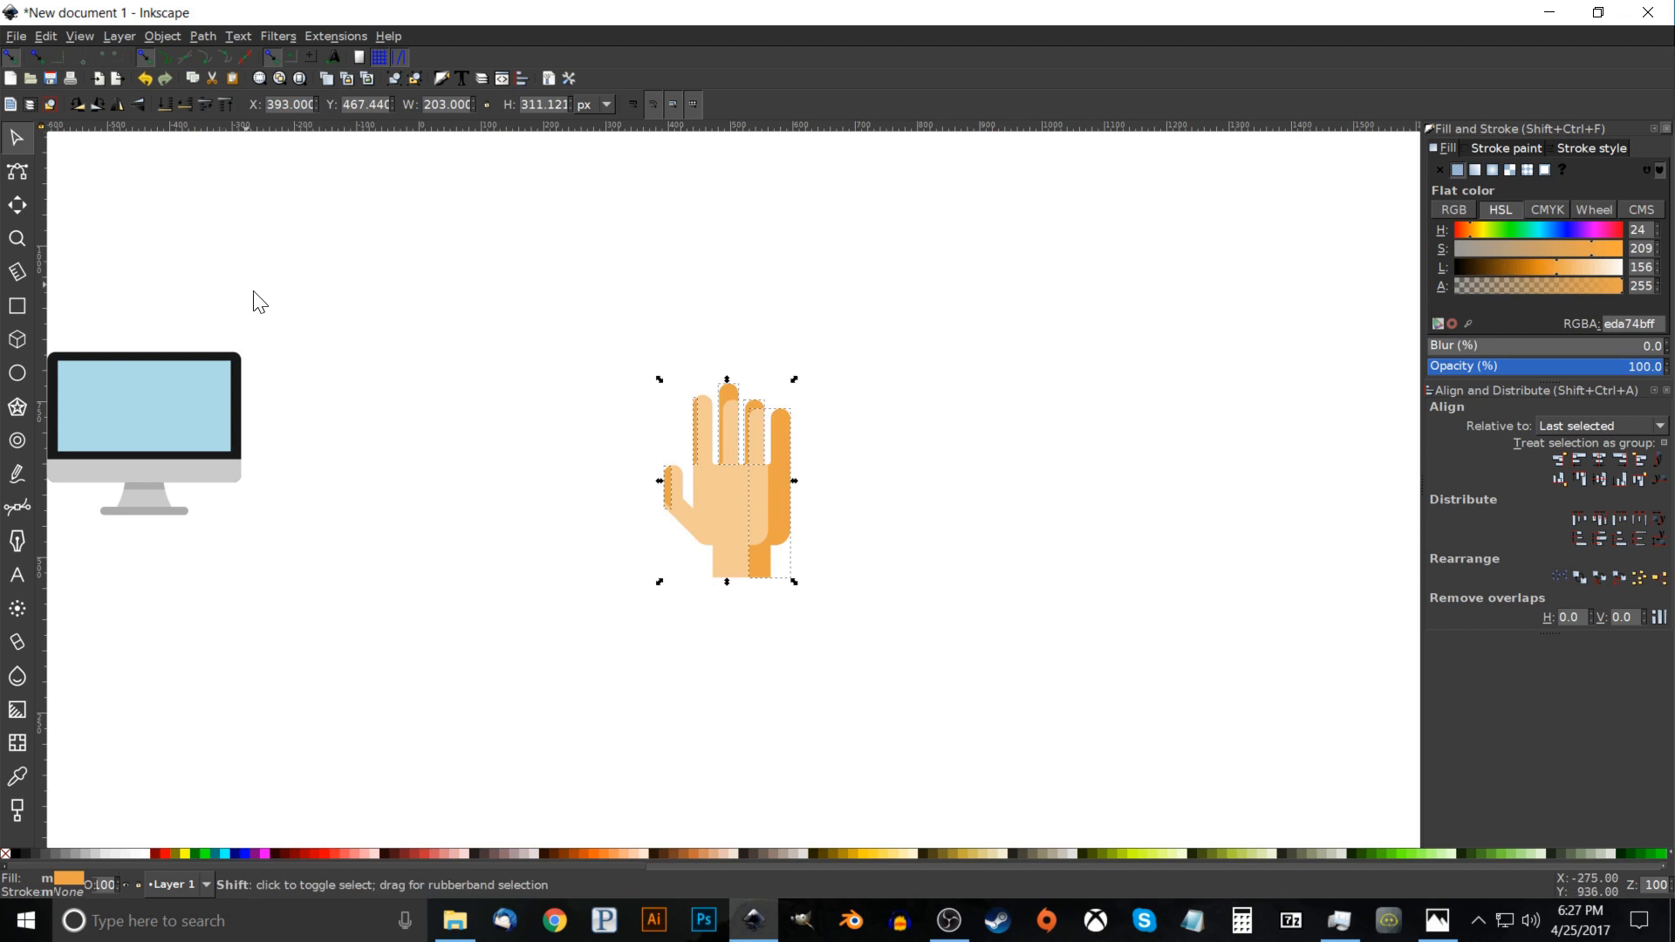
left_click(785, 520, "shift")
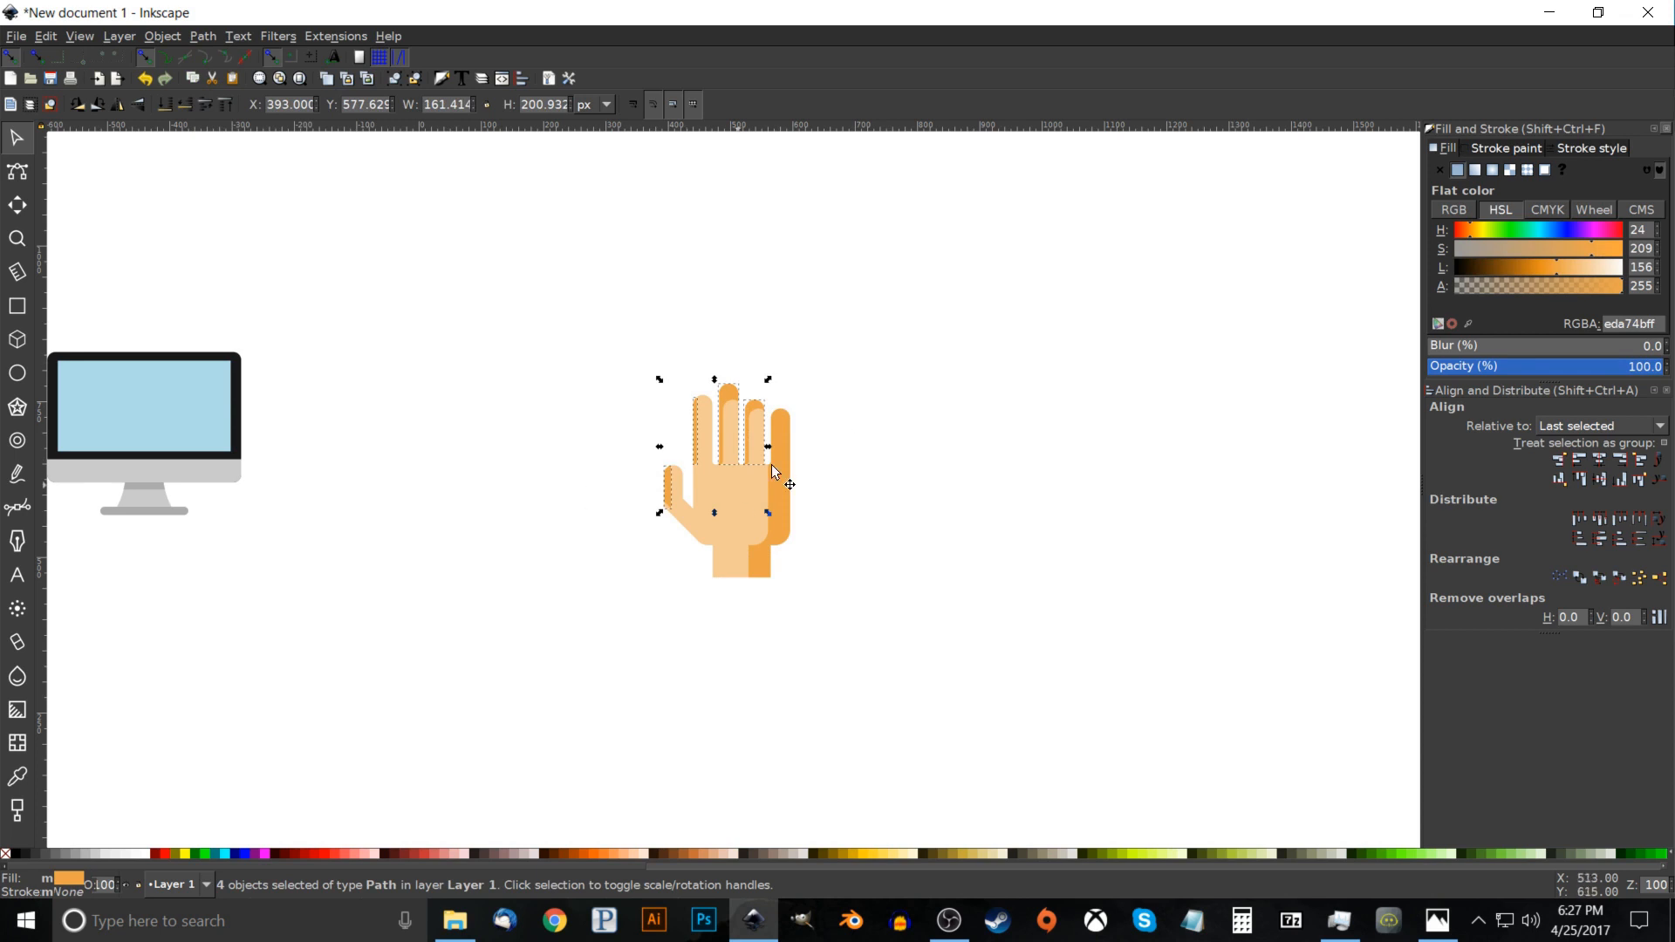
key("Escape")
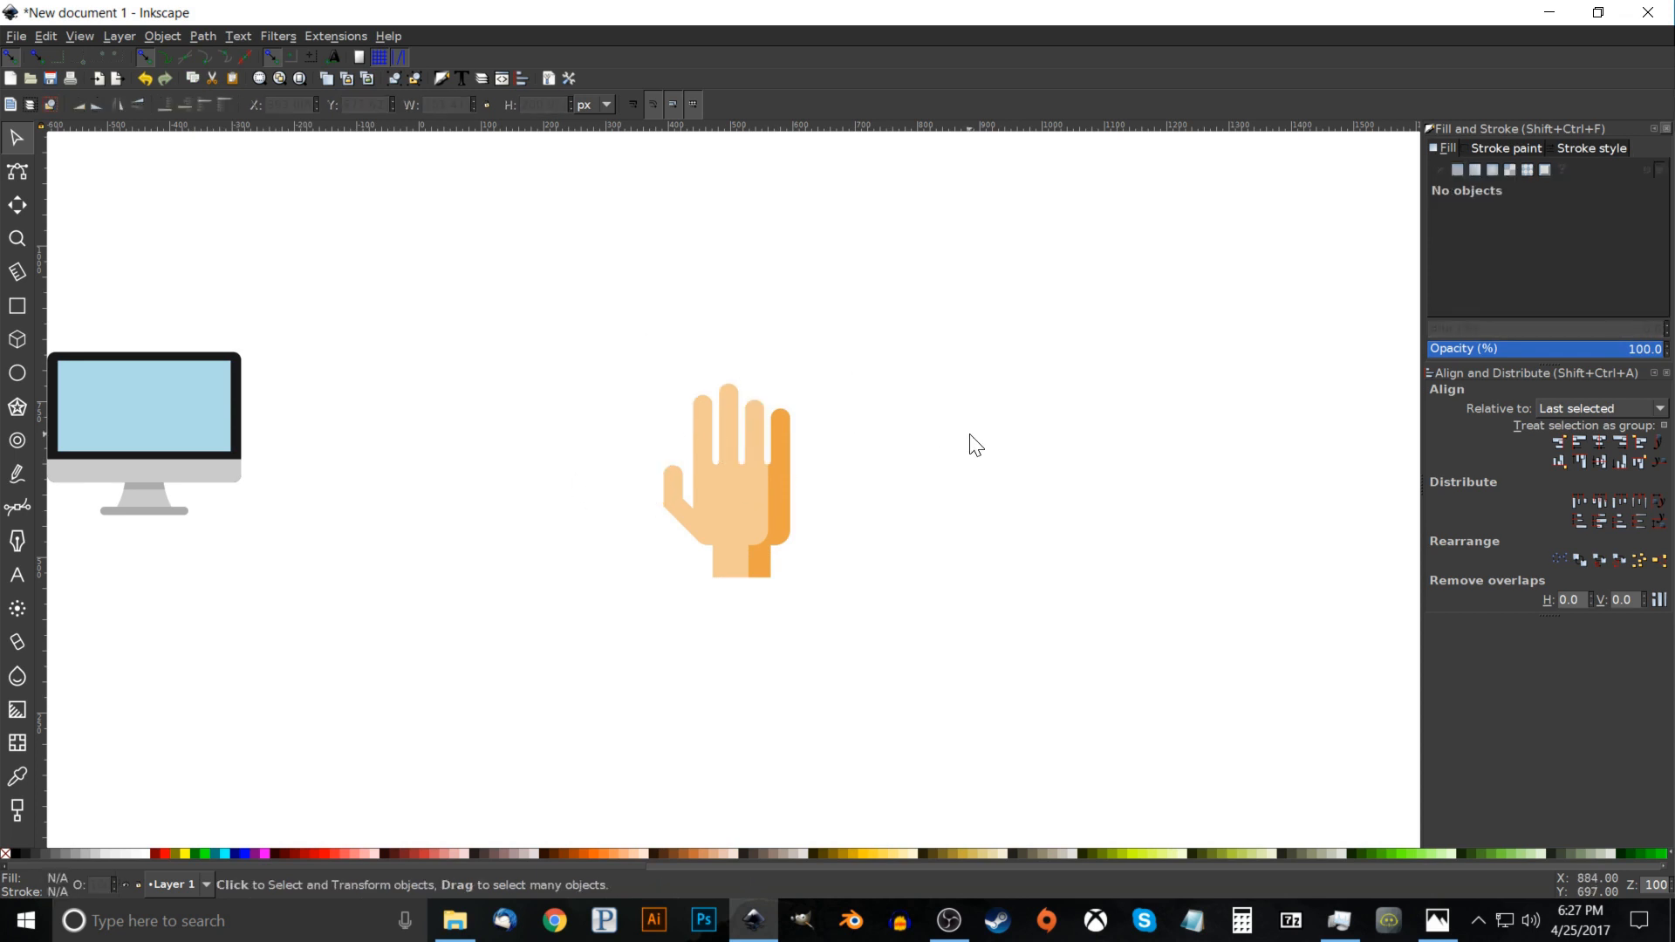
Group the hand with its shadow and move the group up to about X 382, Y 640 px.
left_click_drag(987, 432, 1074, 417)
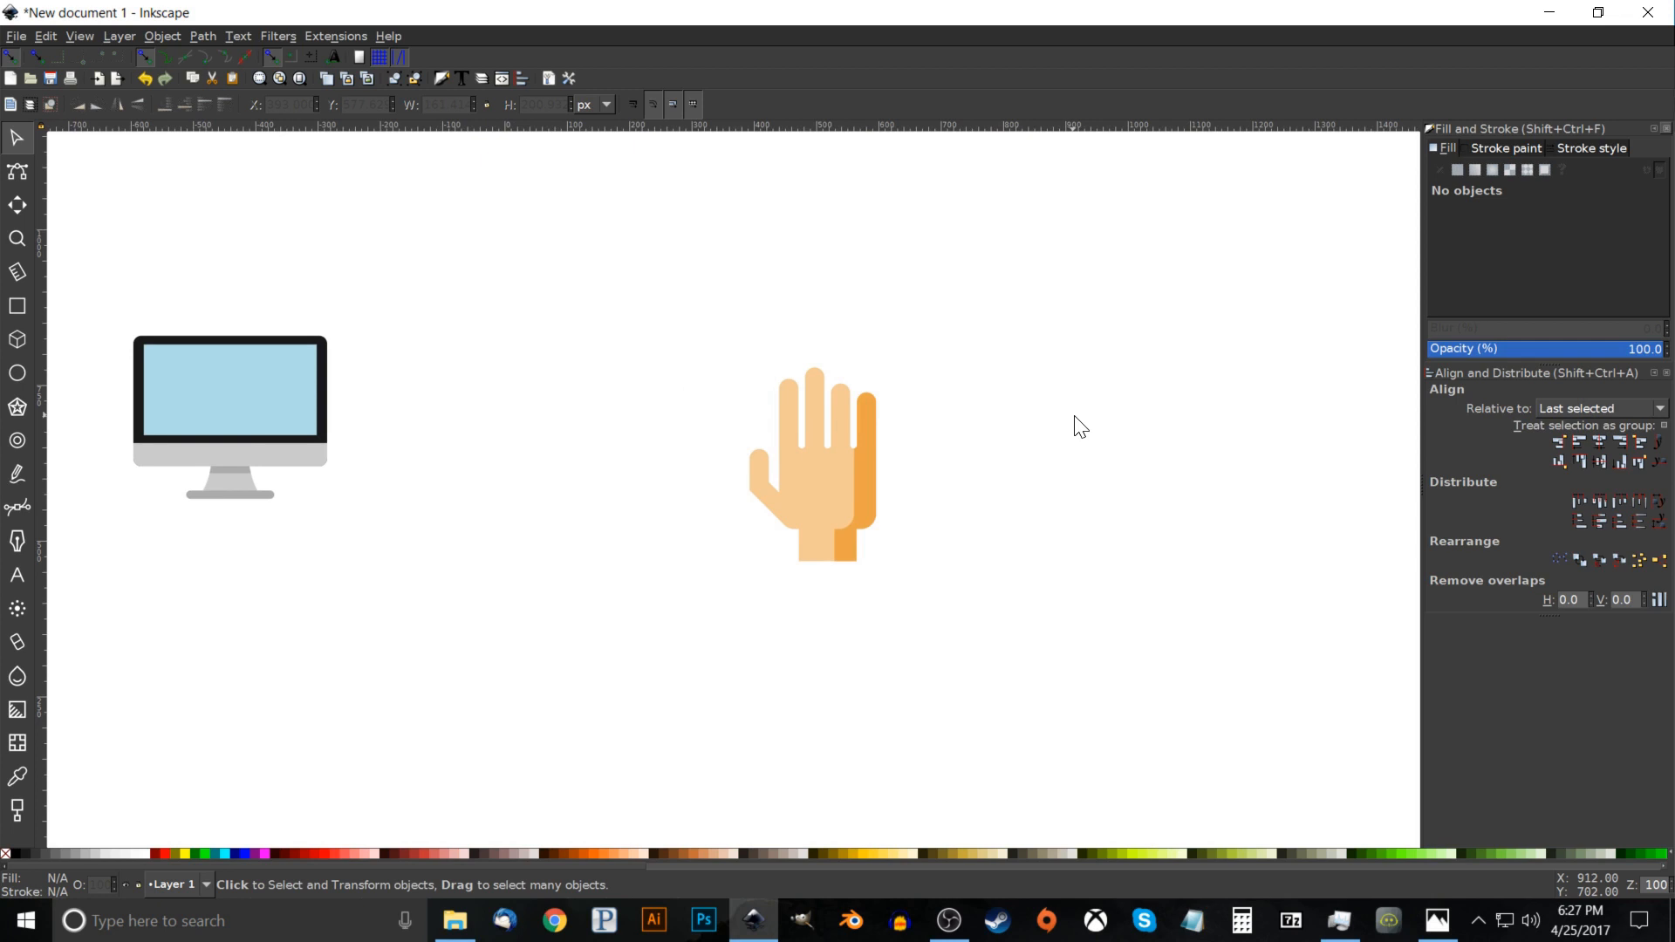
left_click_drag(1034, 696, 626, 235)
left_click(399, 76)
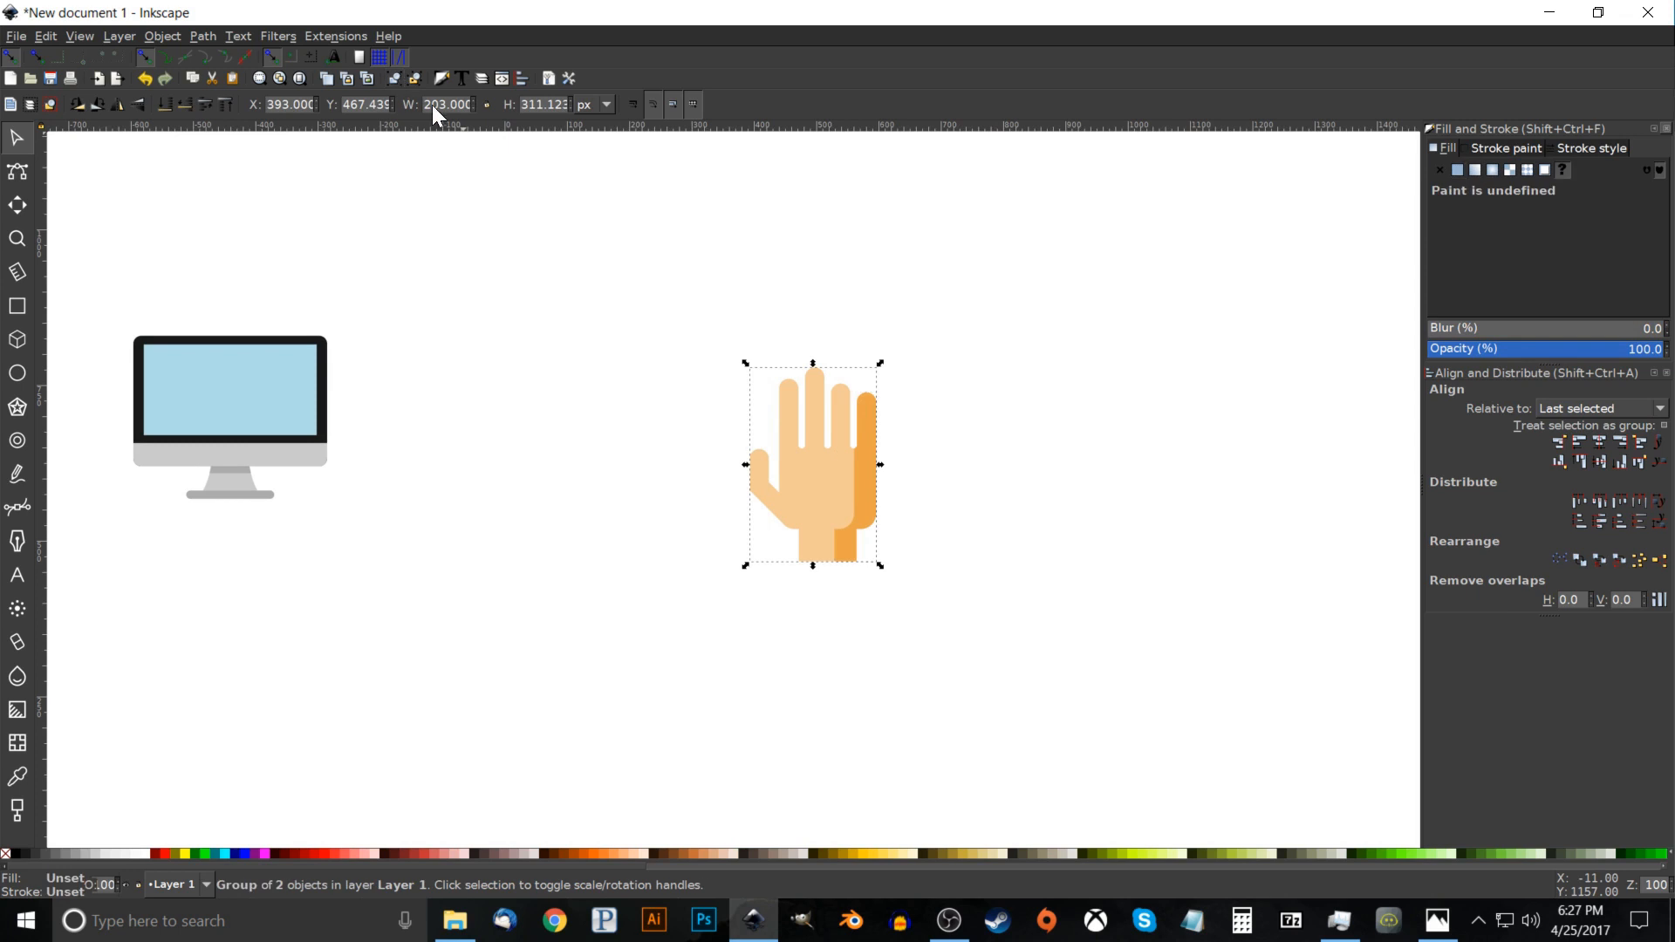
left_click_drag(811, 533, 804, 425)
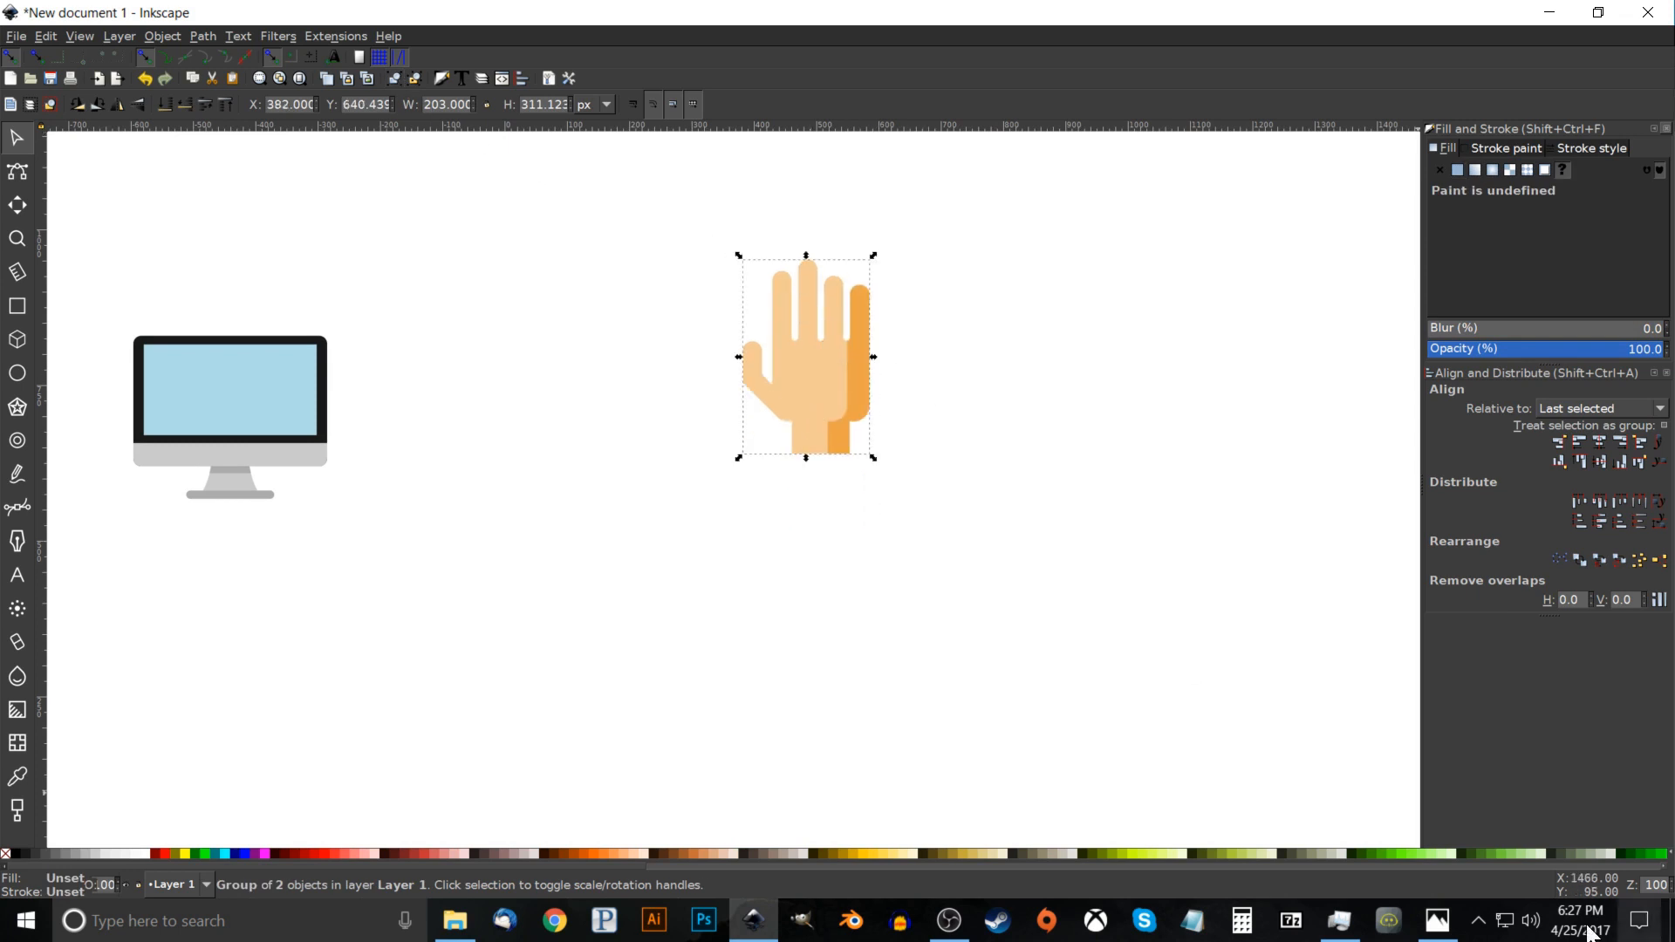
Check the reference thumbnail, then draw a cuff rectangle about 122 × 35 px over the wrist bottom with 5% gray fill at 100% opacity.
left_click(1439, 921)
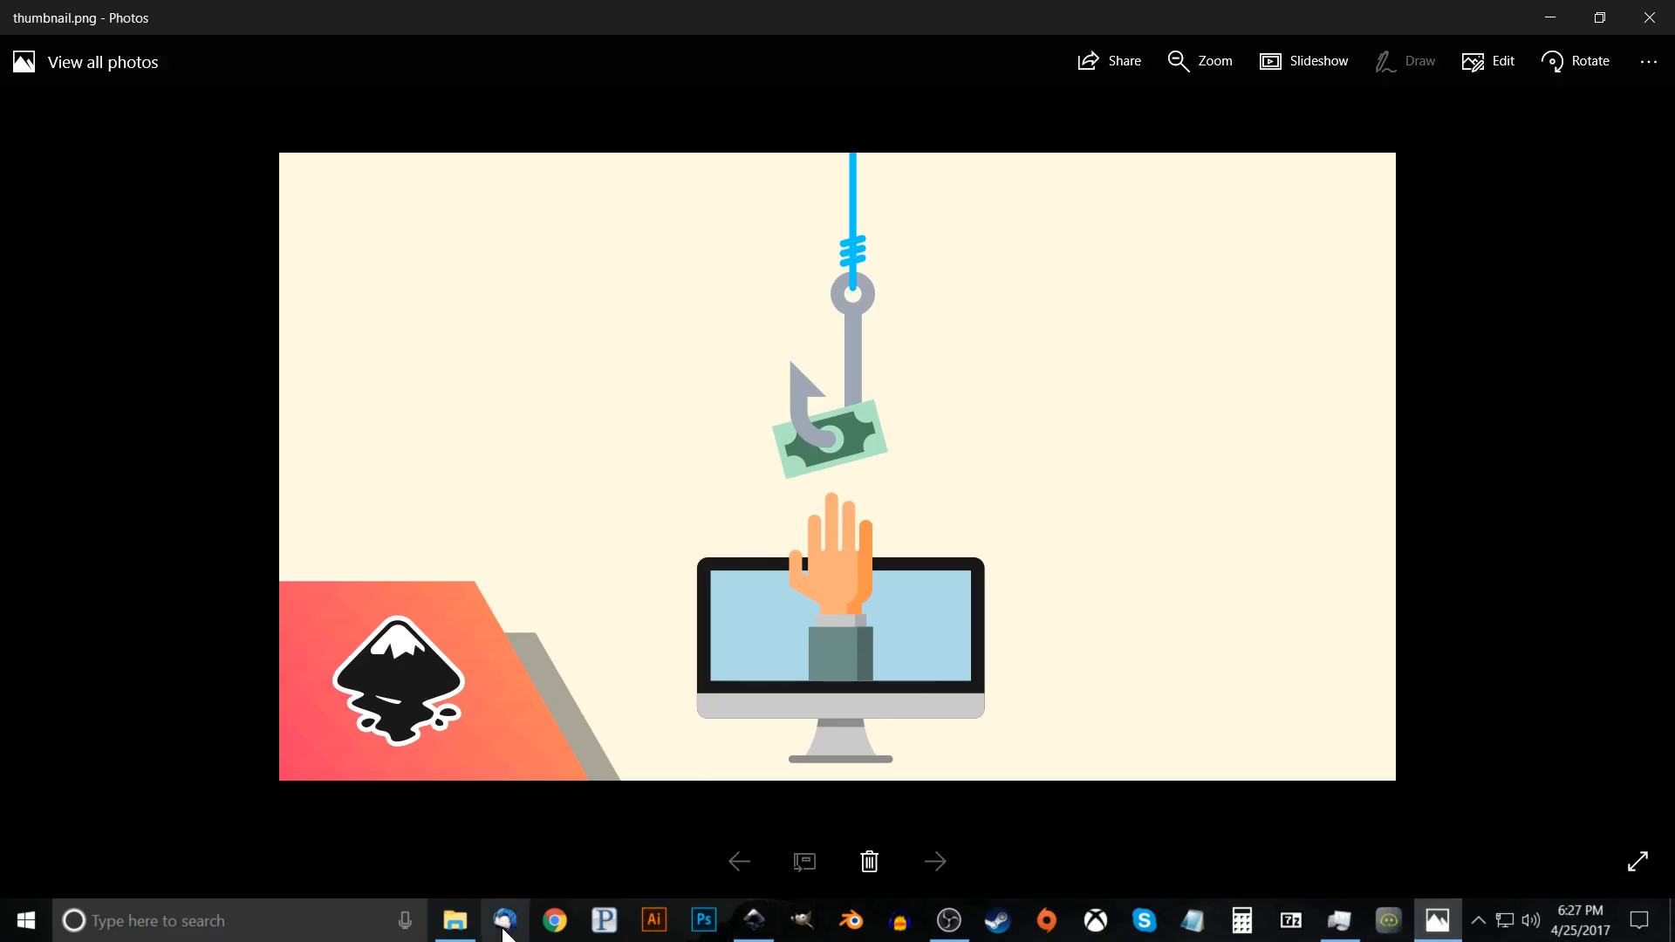
left_click(754, 921)
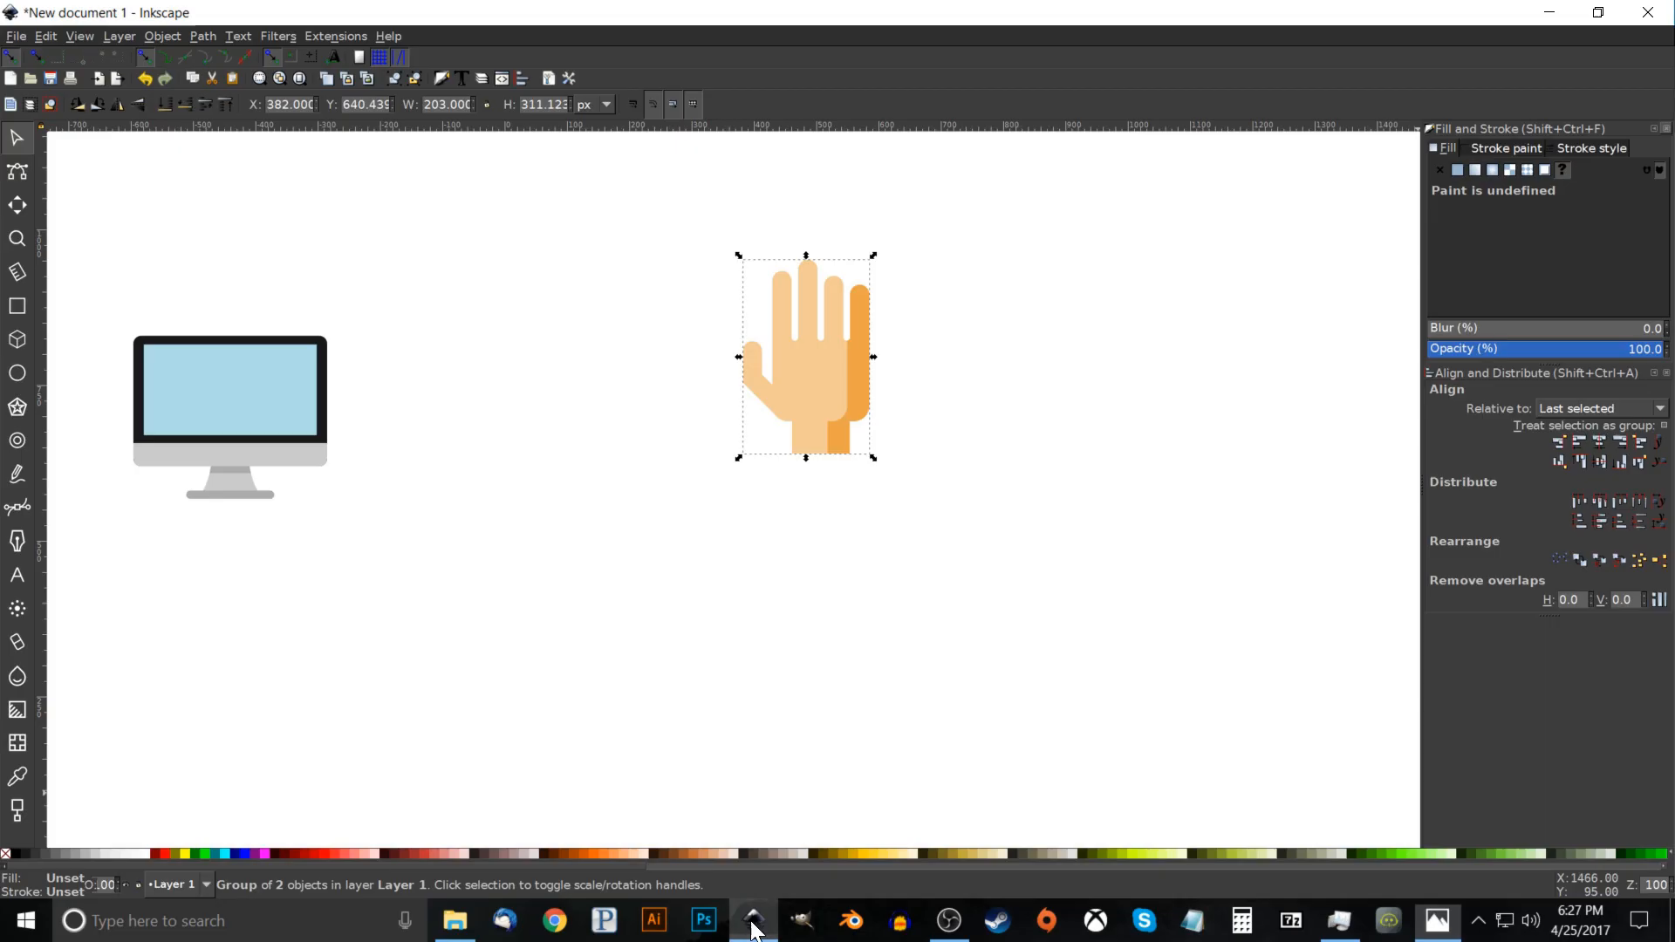
left_click(16, 307)
left_click_drag(785, 447, 859, 469)
left_click(1575, 370)
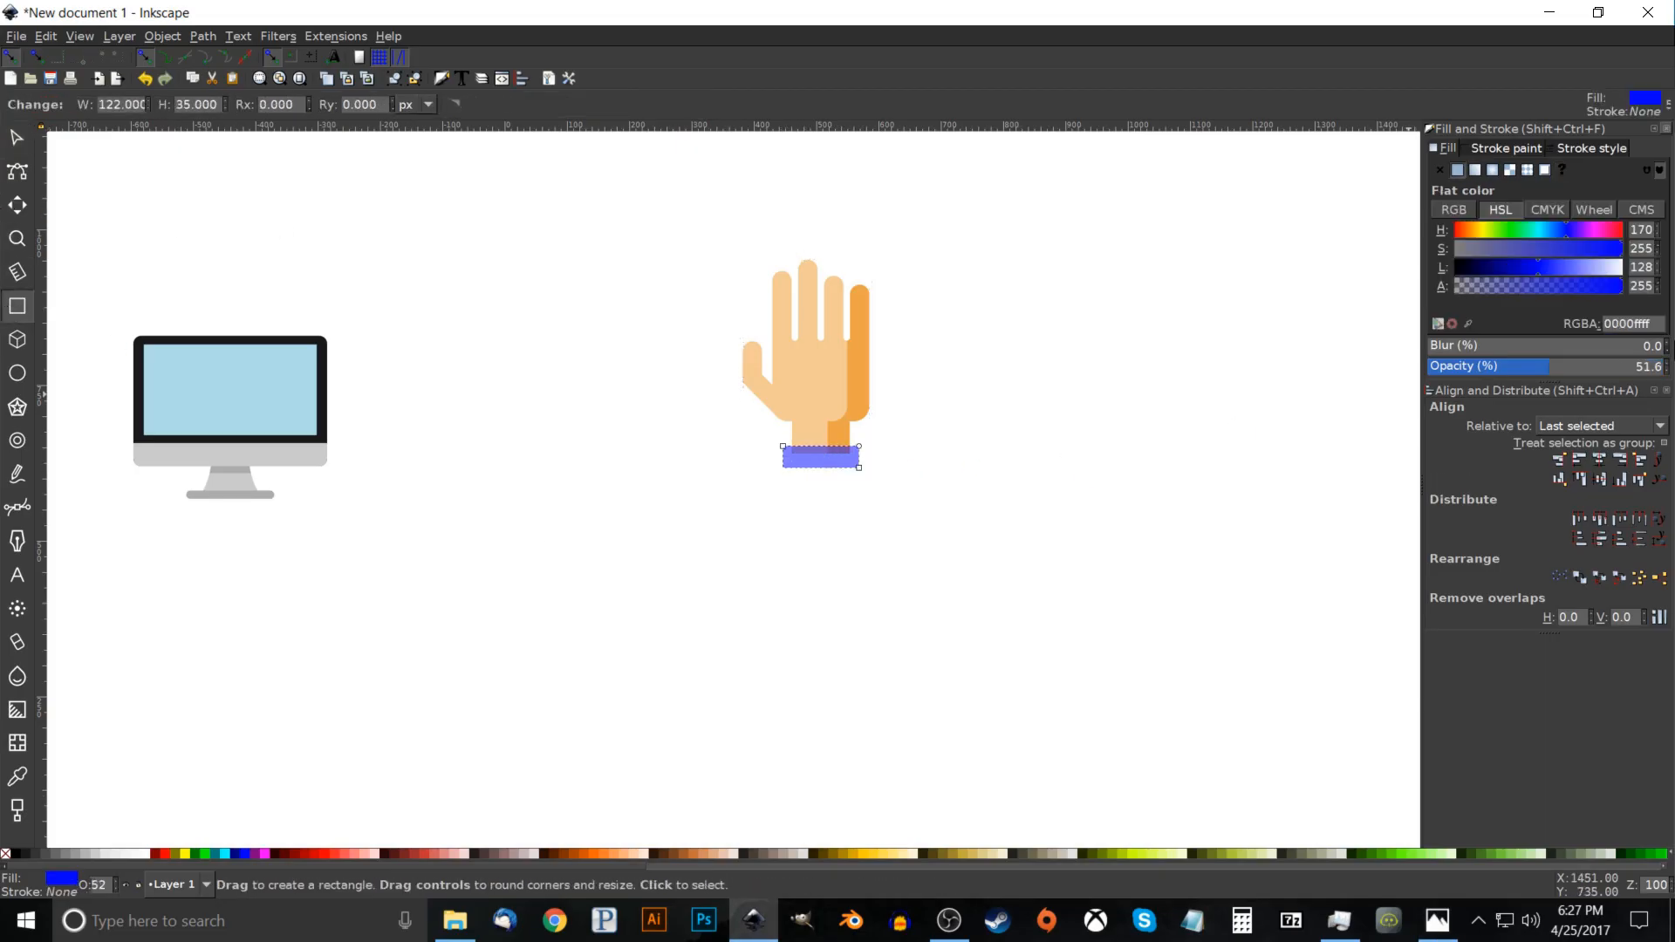
left_click_drag(1562, 368, 1672, 375)
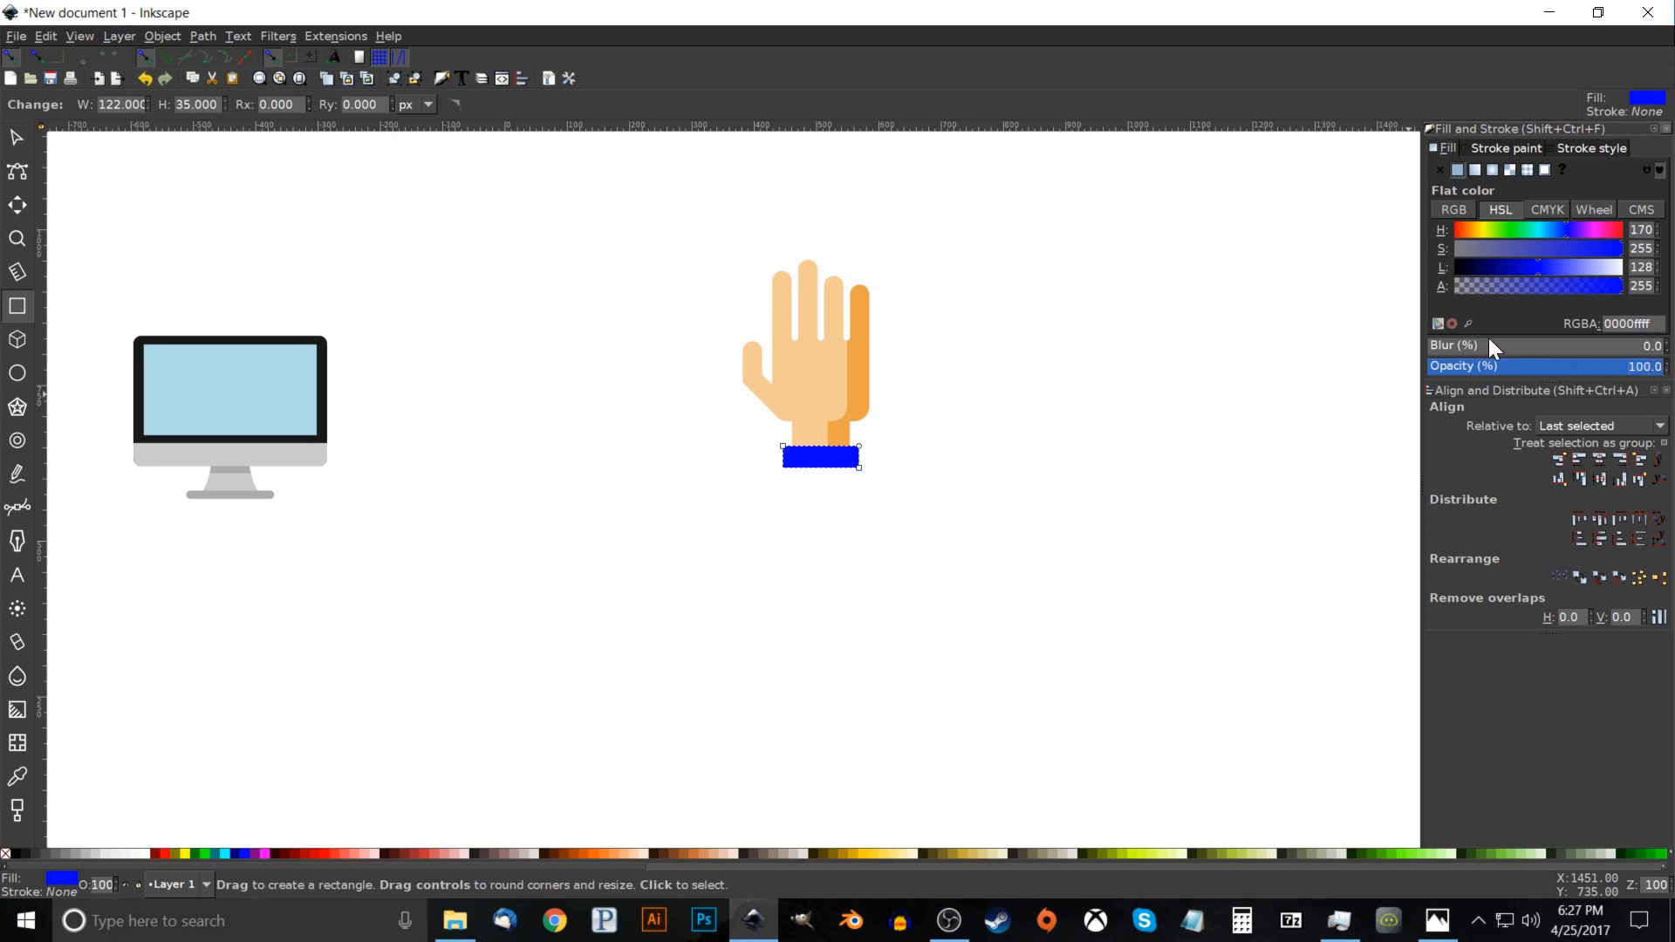
left_click(128, 854)
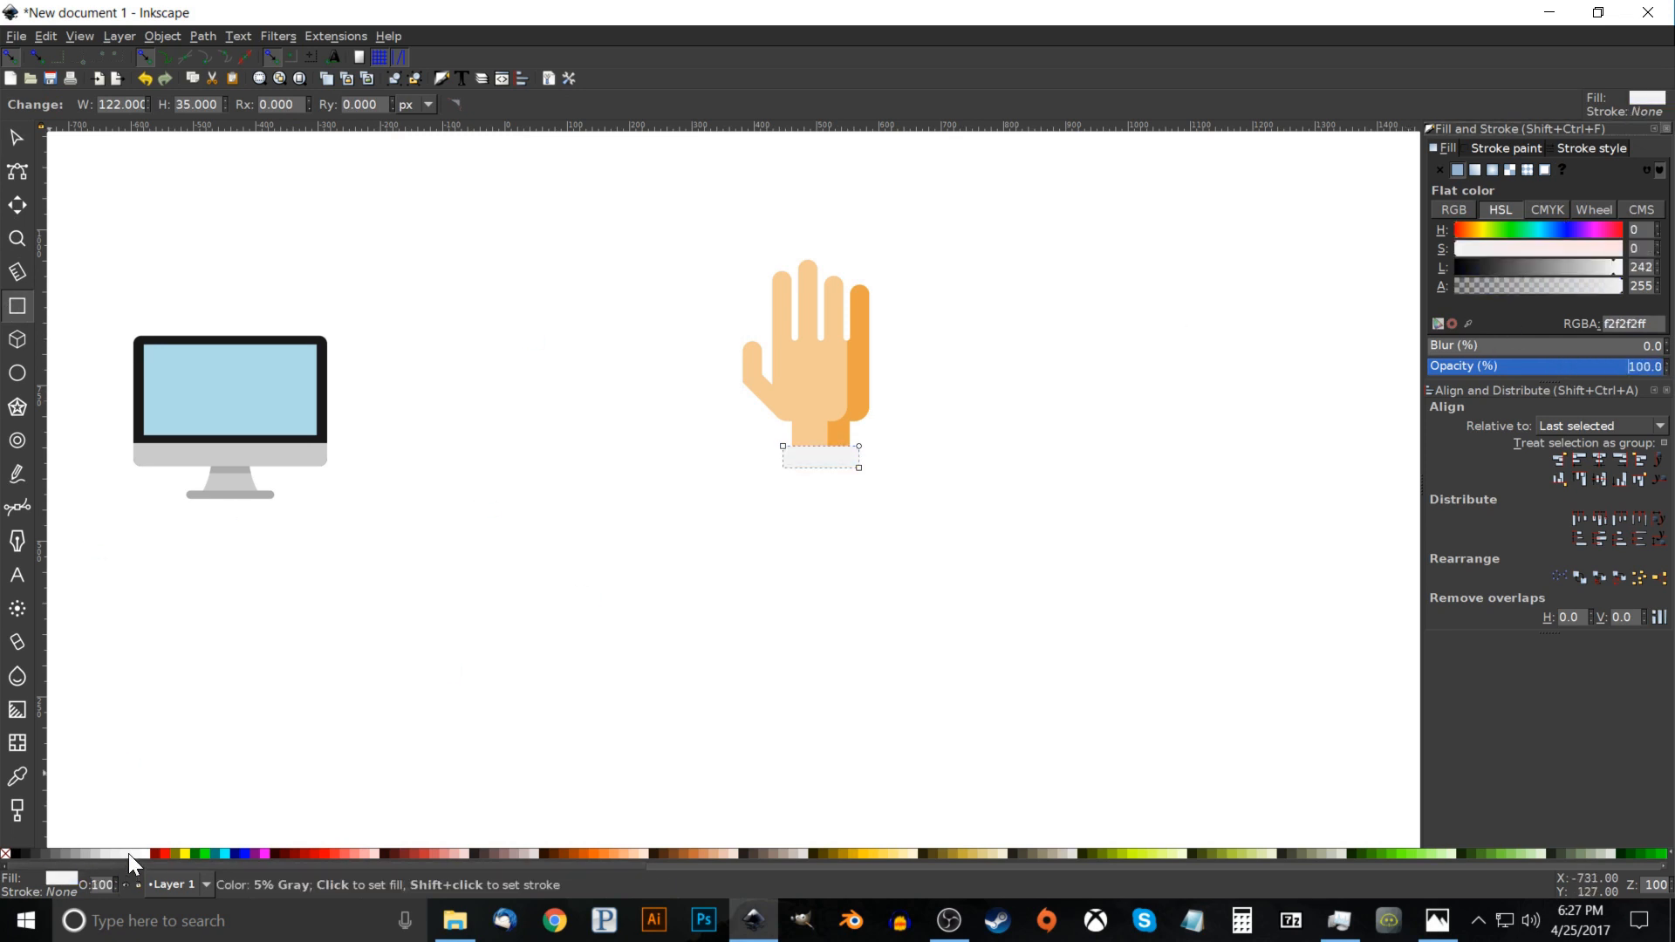
Duplicate the cuff, darken the copy to cdcdcd, and narrow it to about 28 px along the cuff's right end as shading.
left_click(16, 137)
left_click_drag(841, 465, 840, 466)
right_click(844, 456)
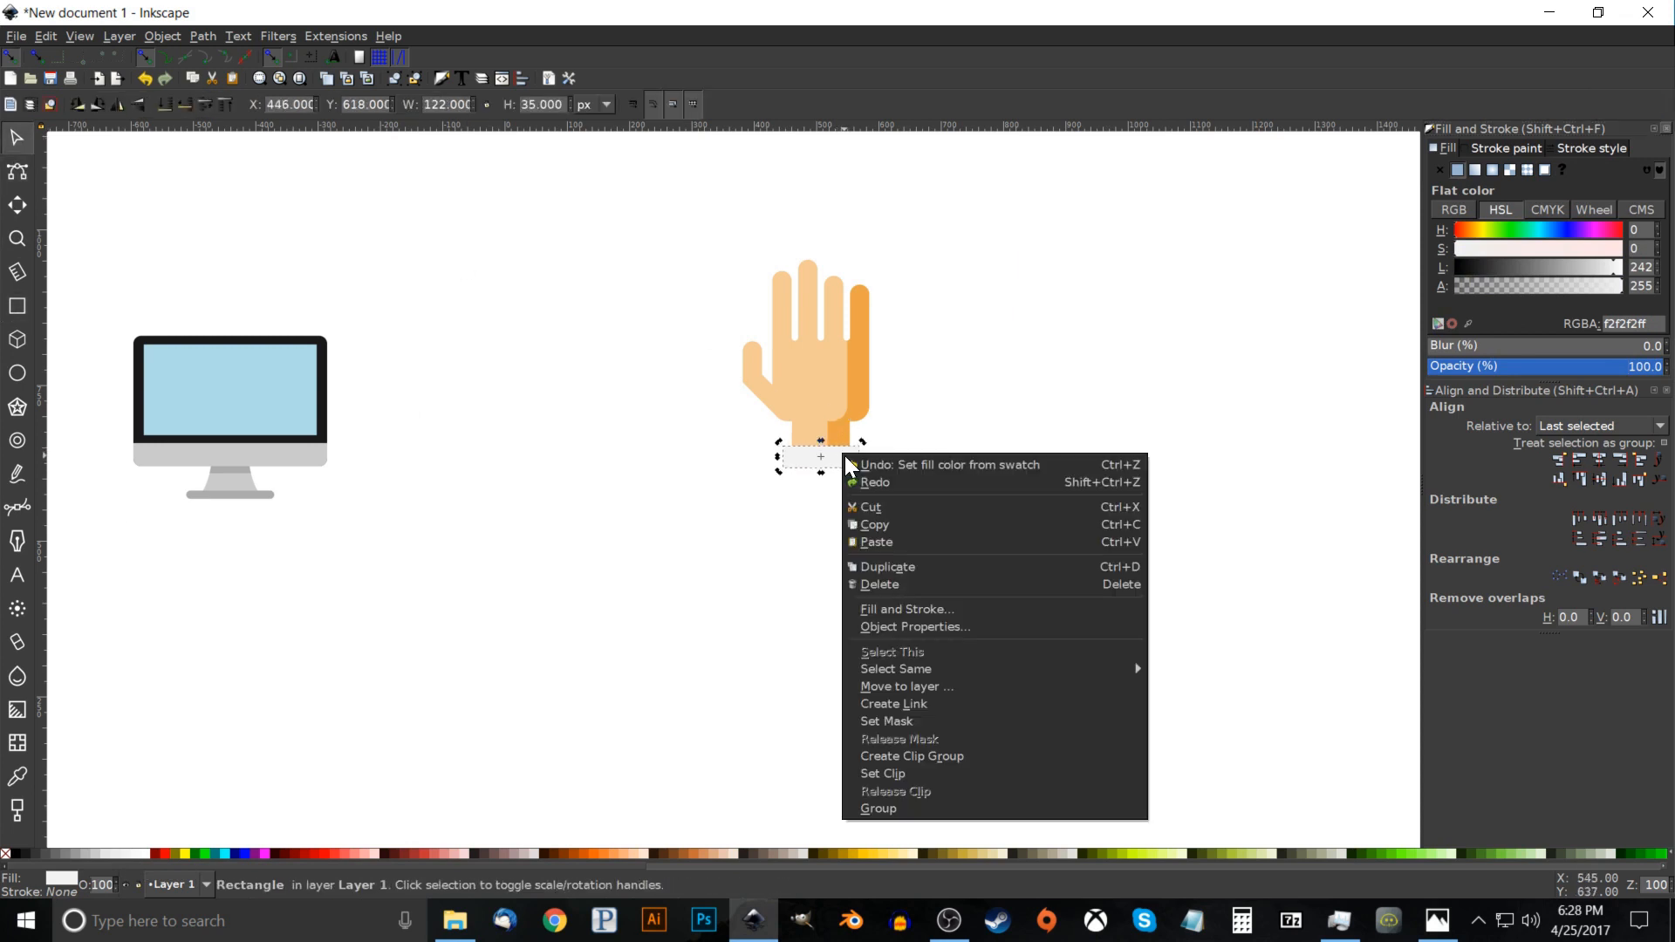
left_click(882, 567)
left_click(858, 460)
left_click_drag(1613, 267, 1590, 267)
left_click_drag(779, 457, 837, 461)
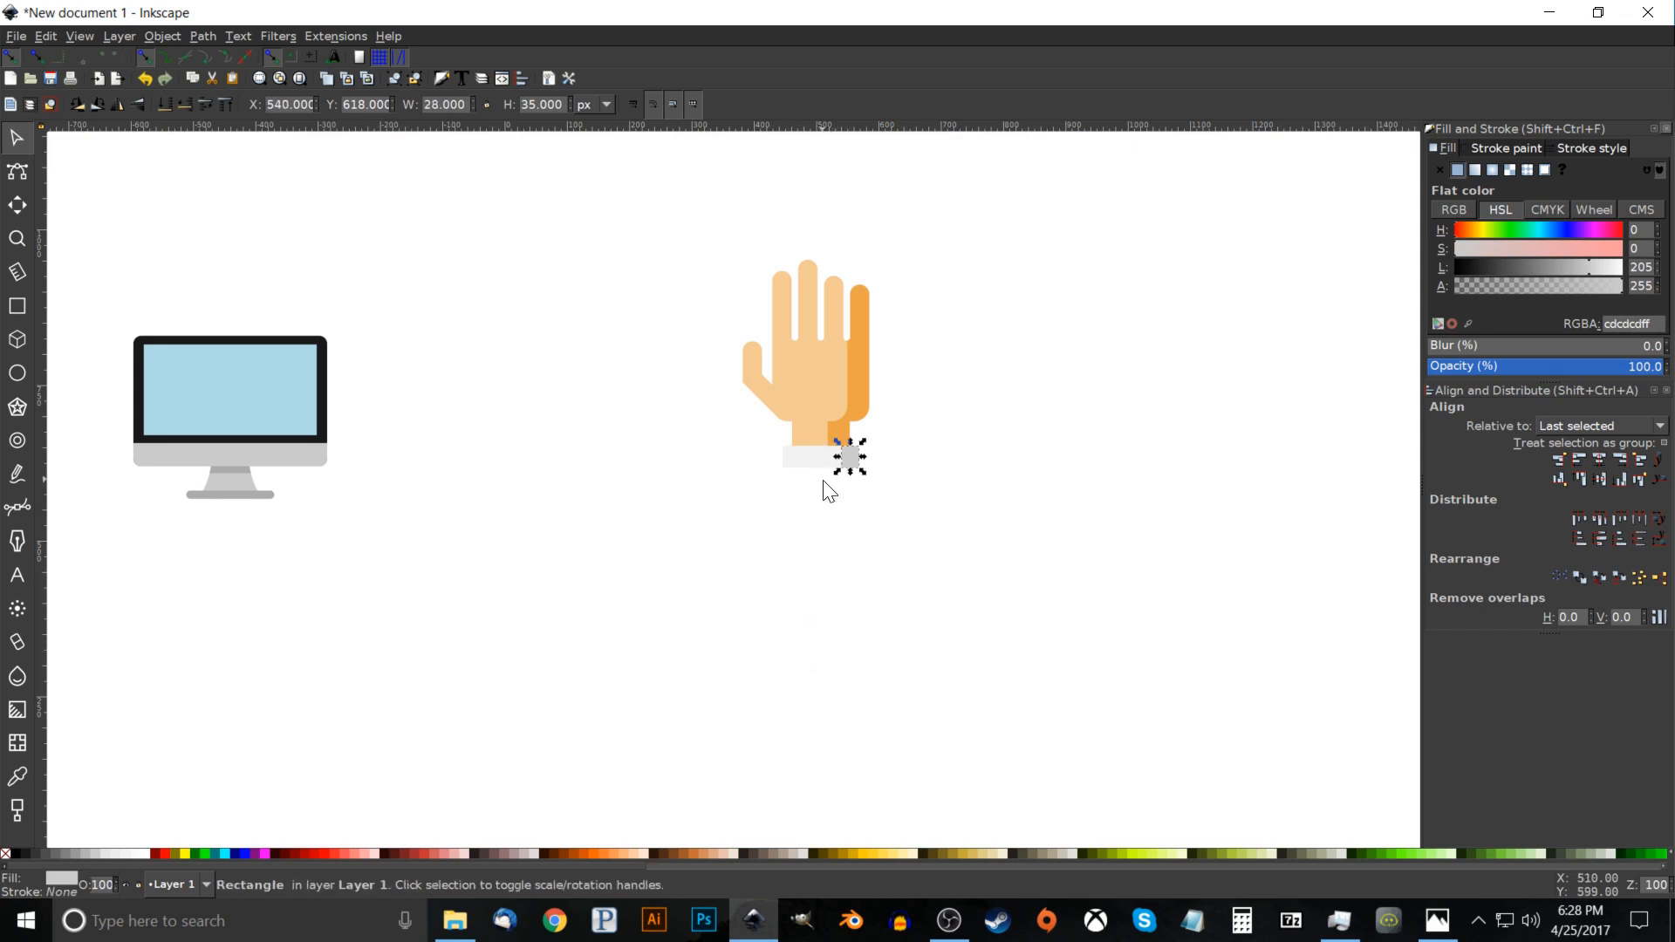
Duplicate the light cuff rectangle and fill the copy with gray-green #6F917C for the sleeve.
left_click(809, 459)
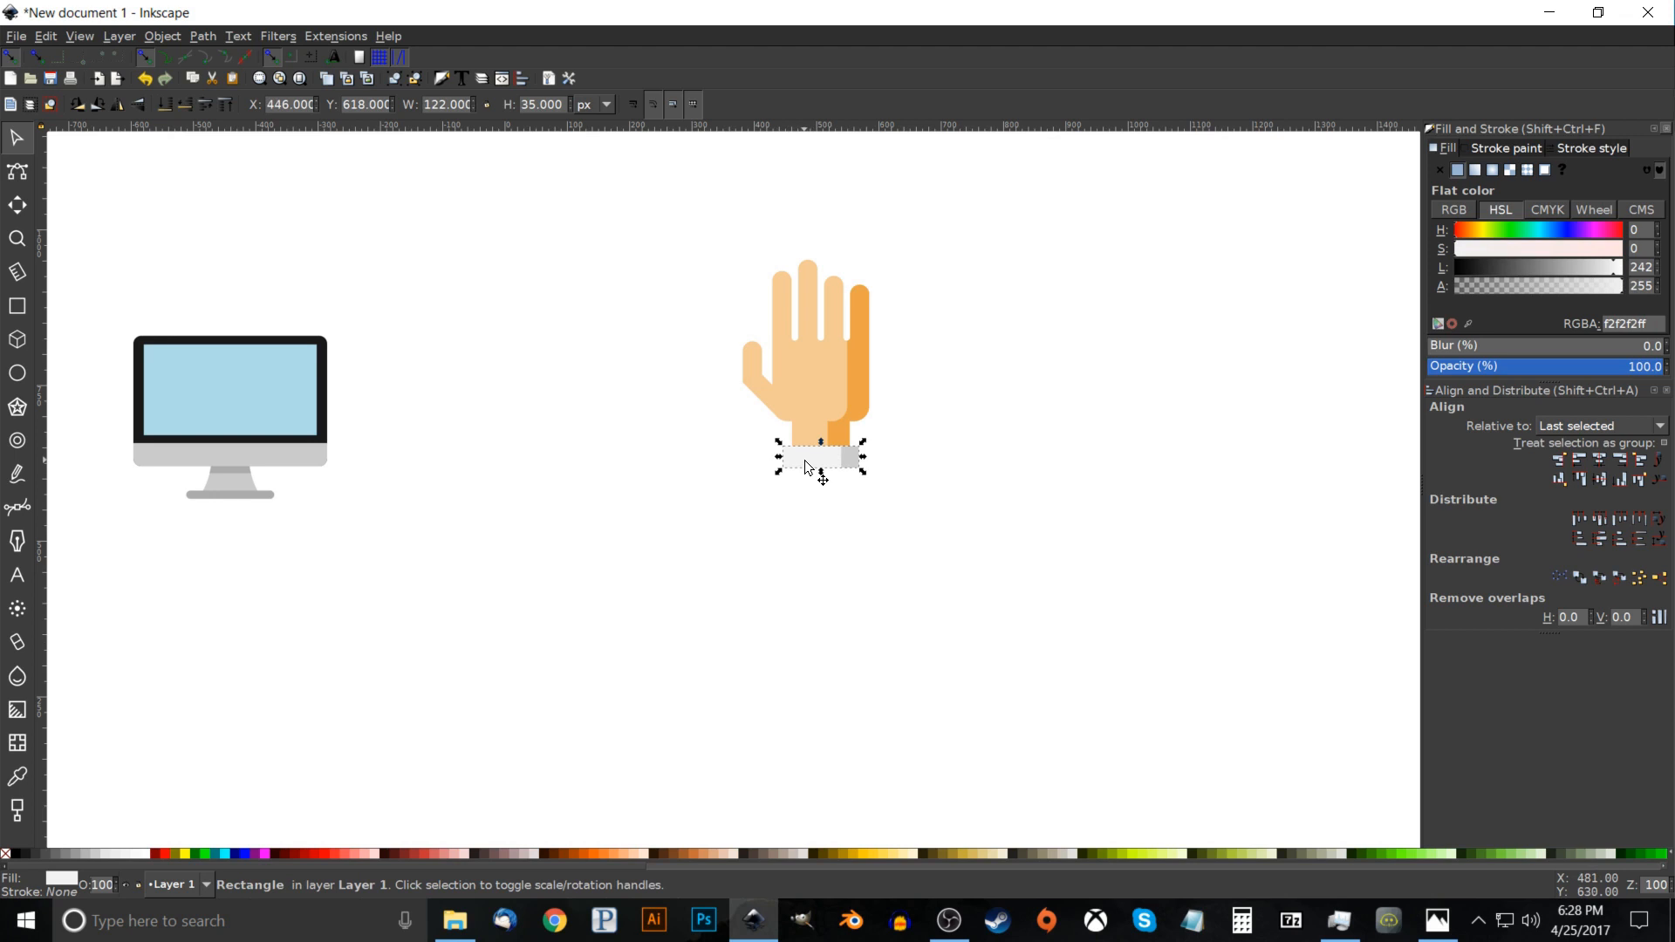
right_click(807, 468)
left_click(835, 571)
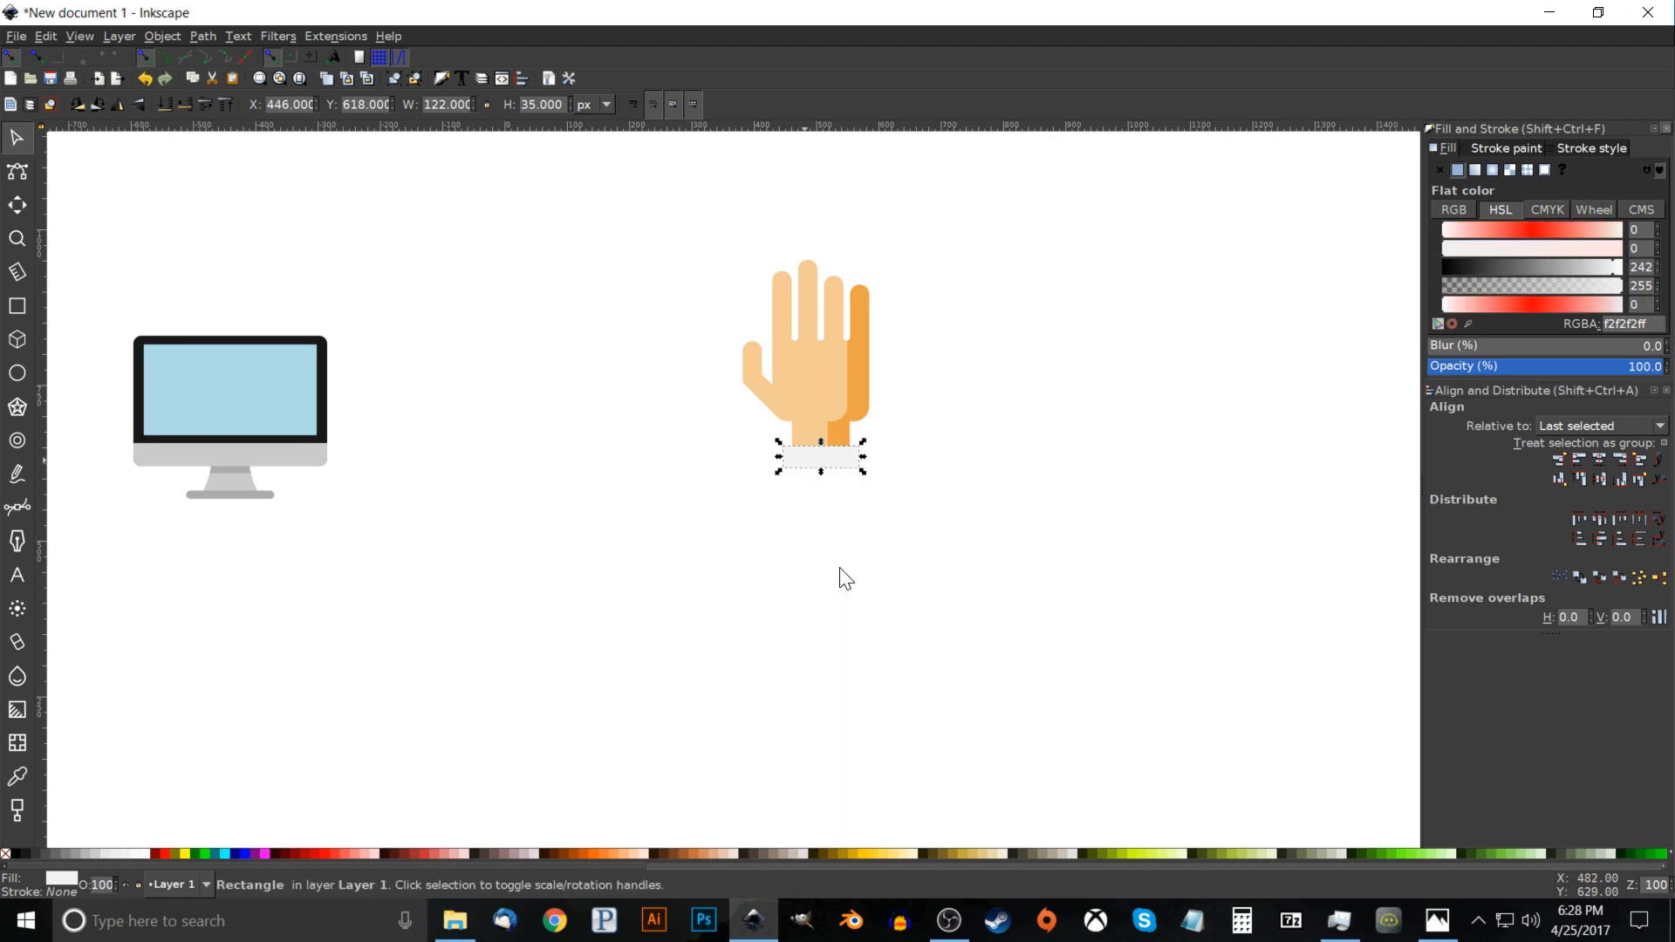
left_click_drag(629, 867, 1076, 883)
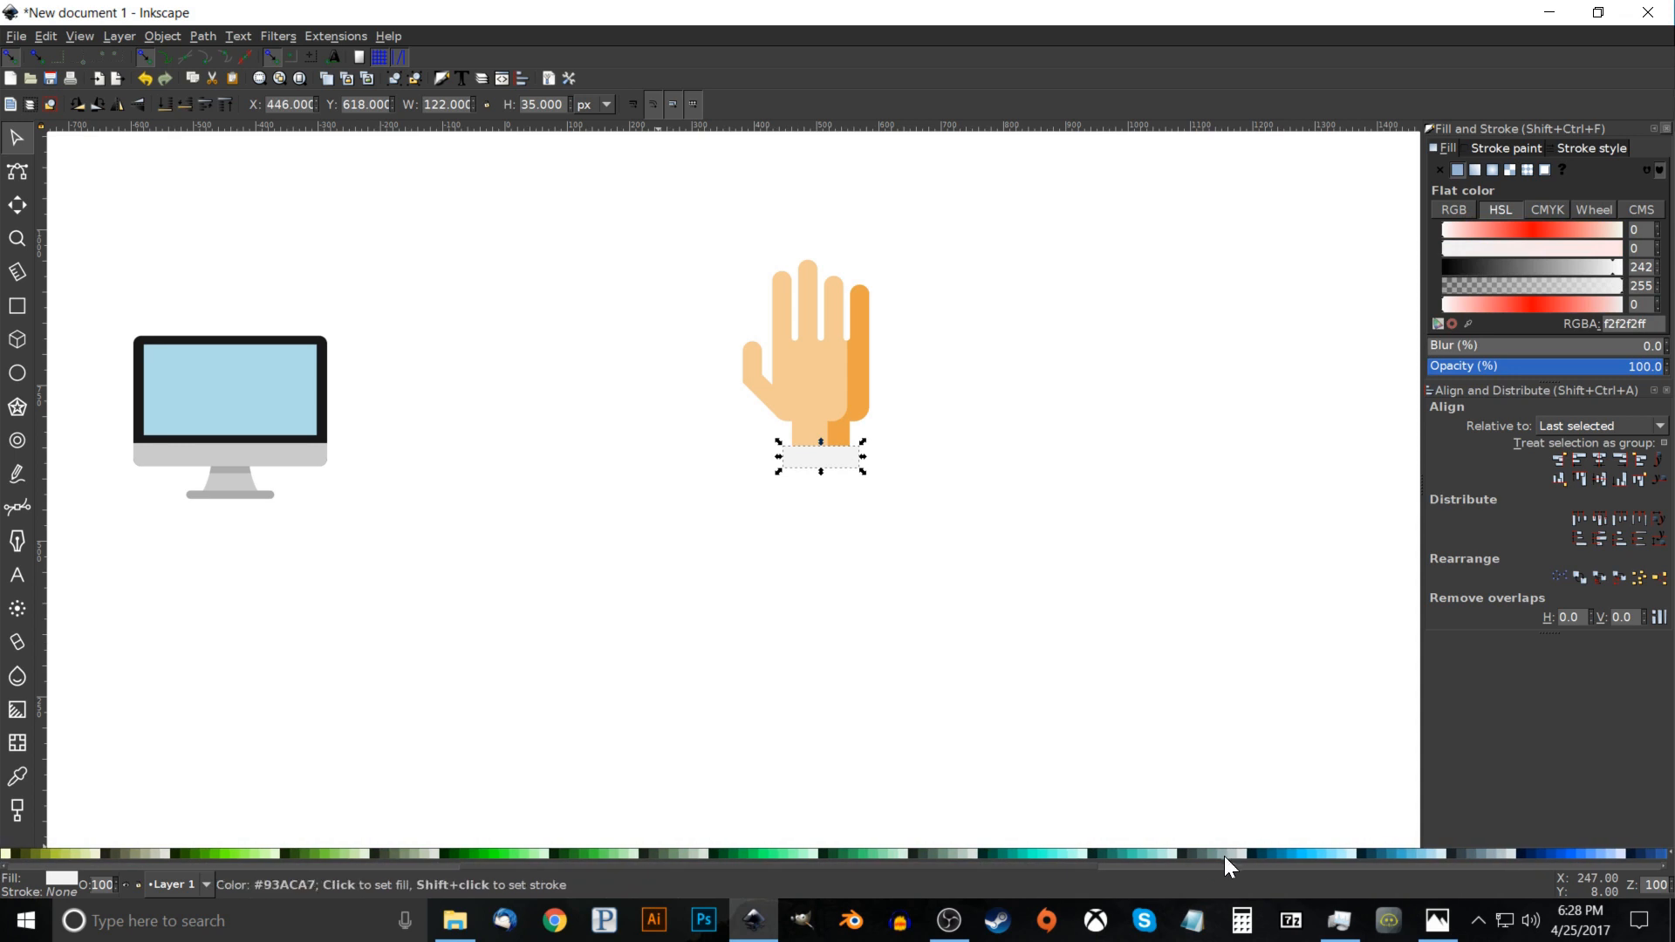
left_click(1202, 851)
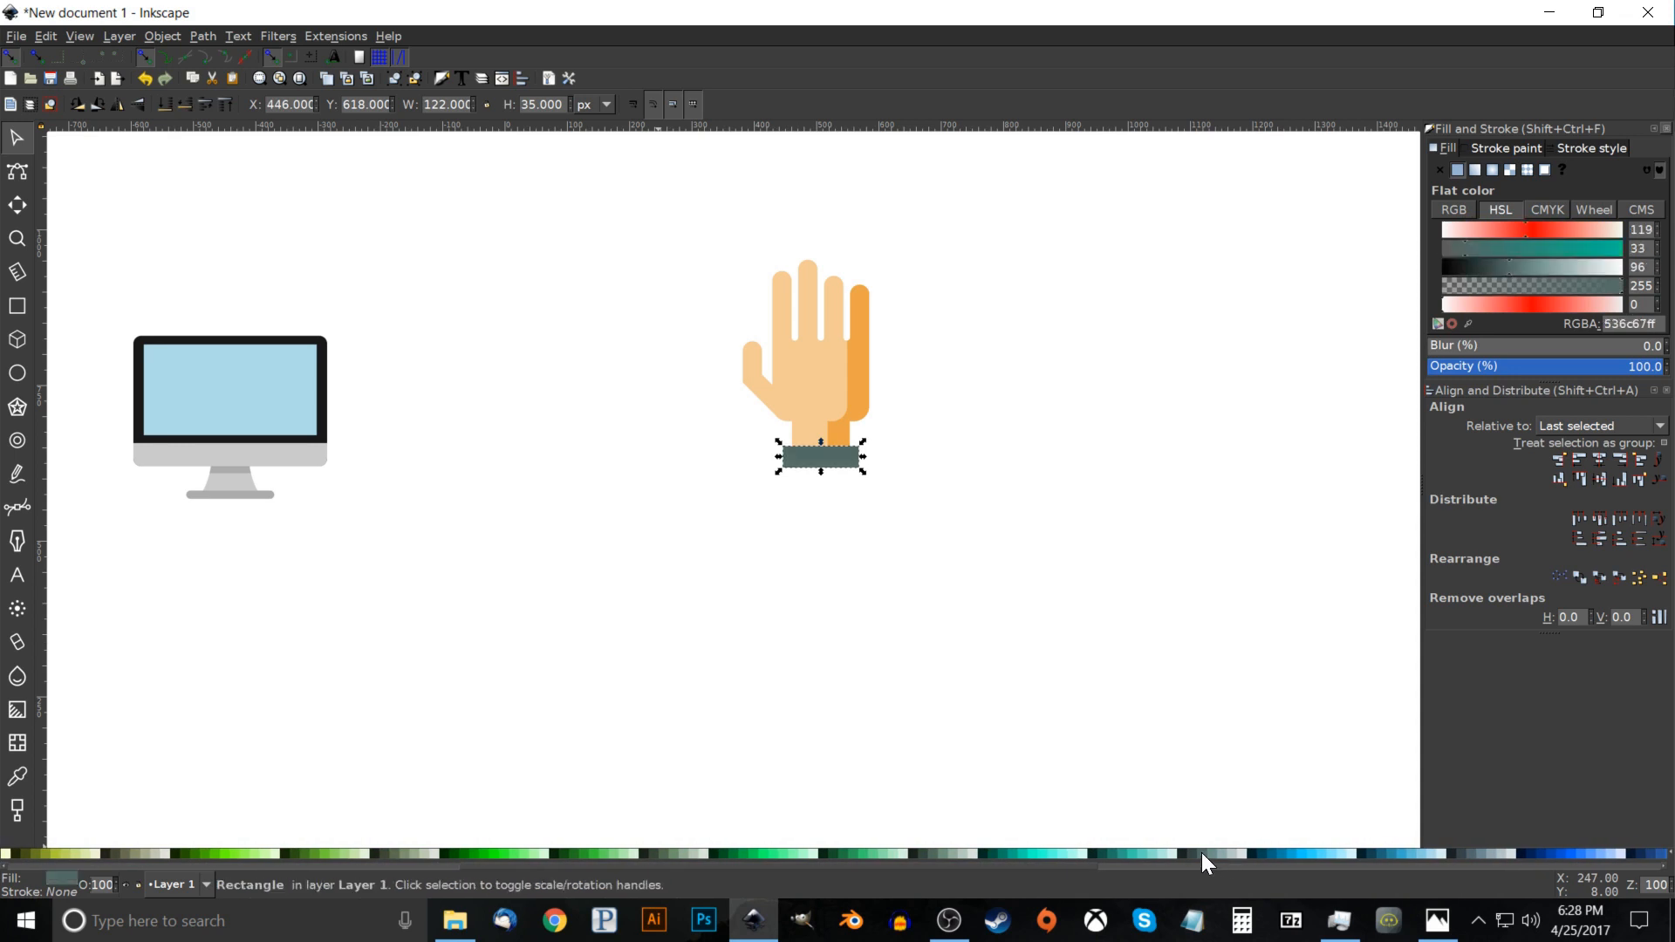
left_click(940, 852)
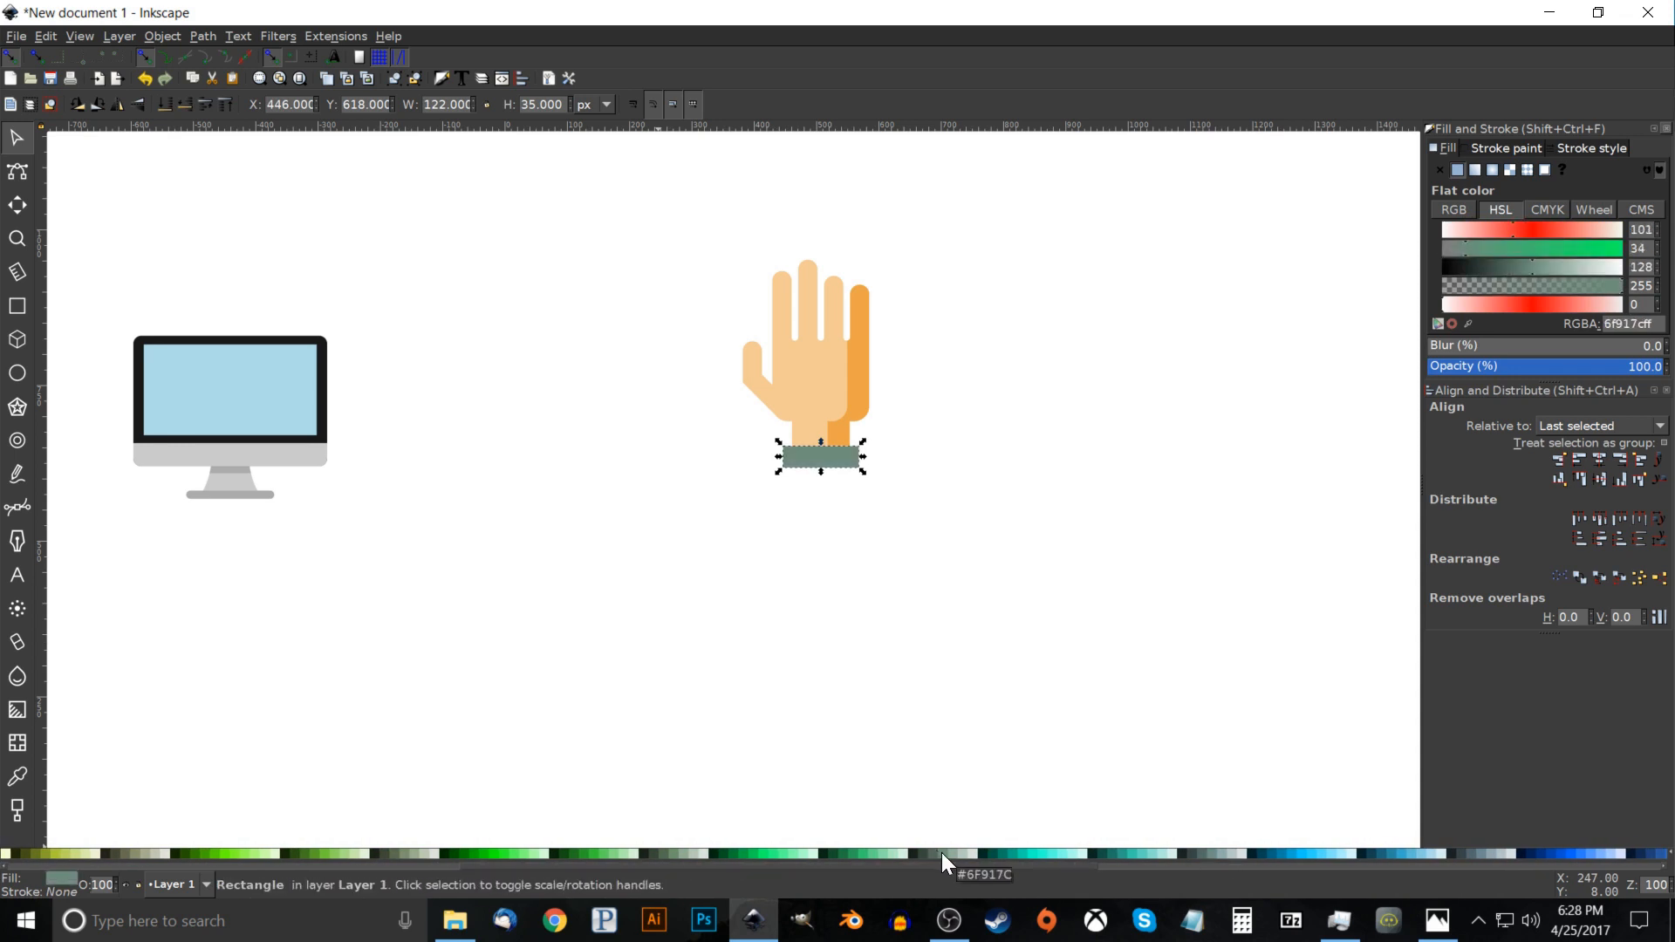
Compare with the reference, mute the sleeve color to 748c7e, and make it about 150 × 43 px, overlapping the cuff's lower edge.
left_click(1438, 921)
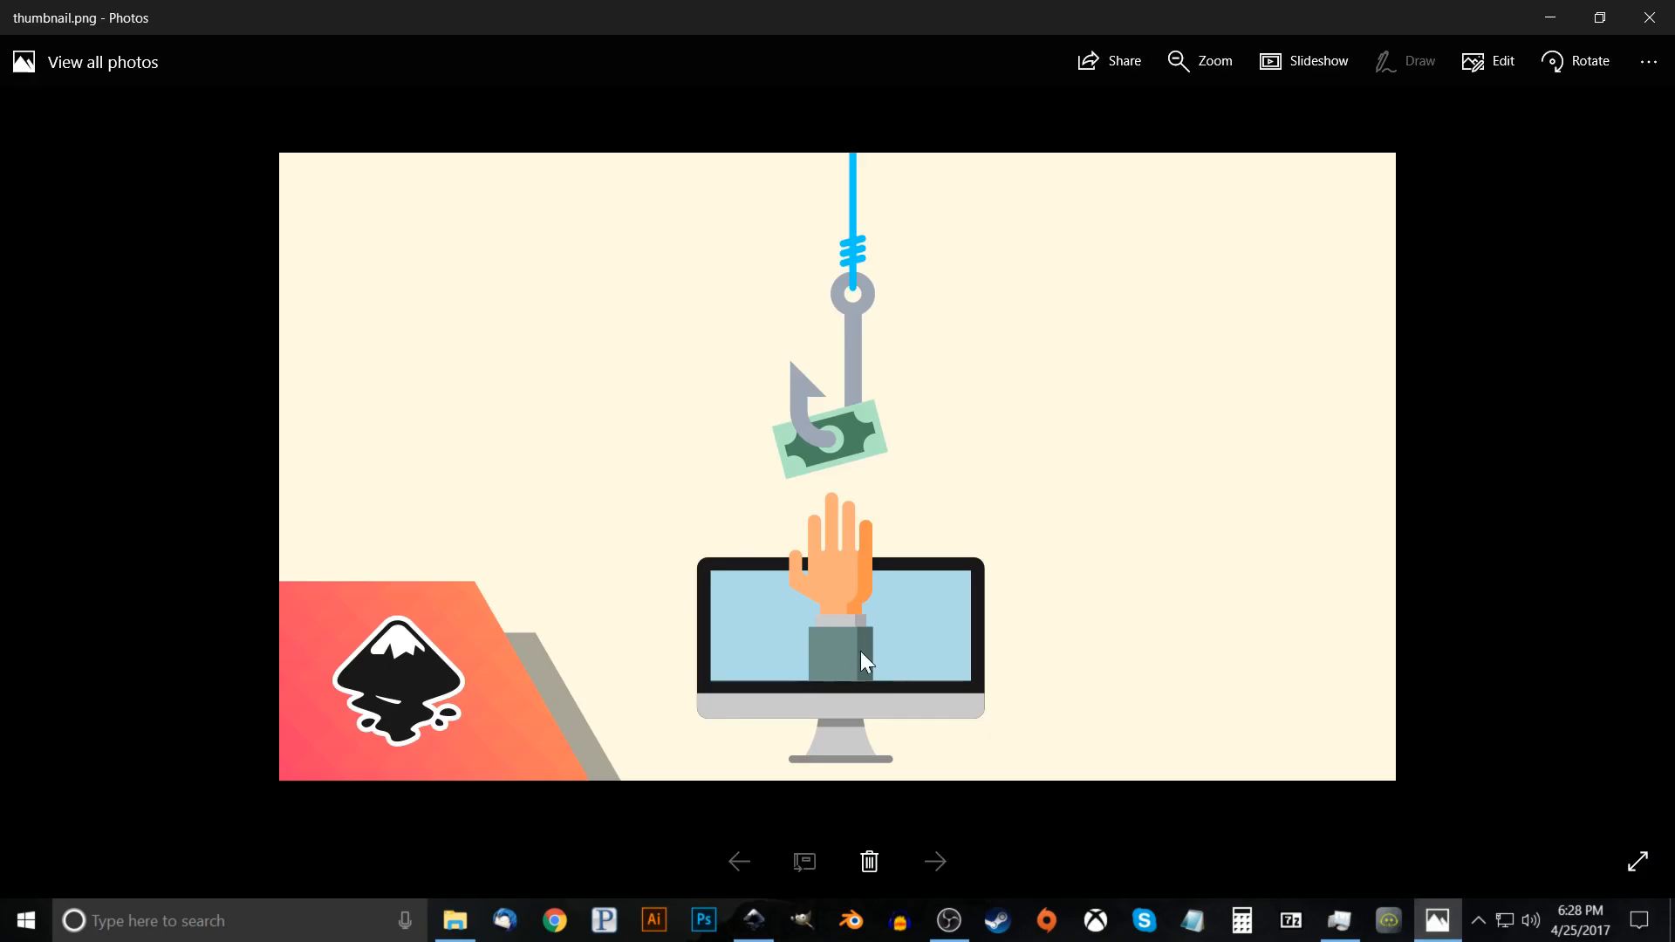
left_click(753, 921)
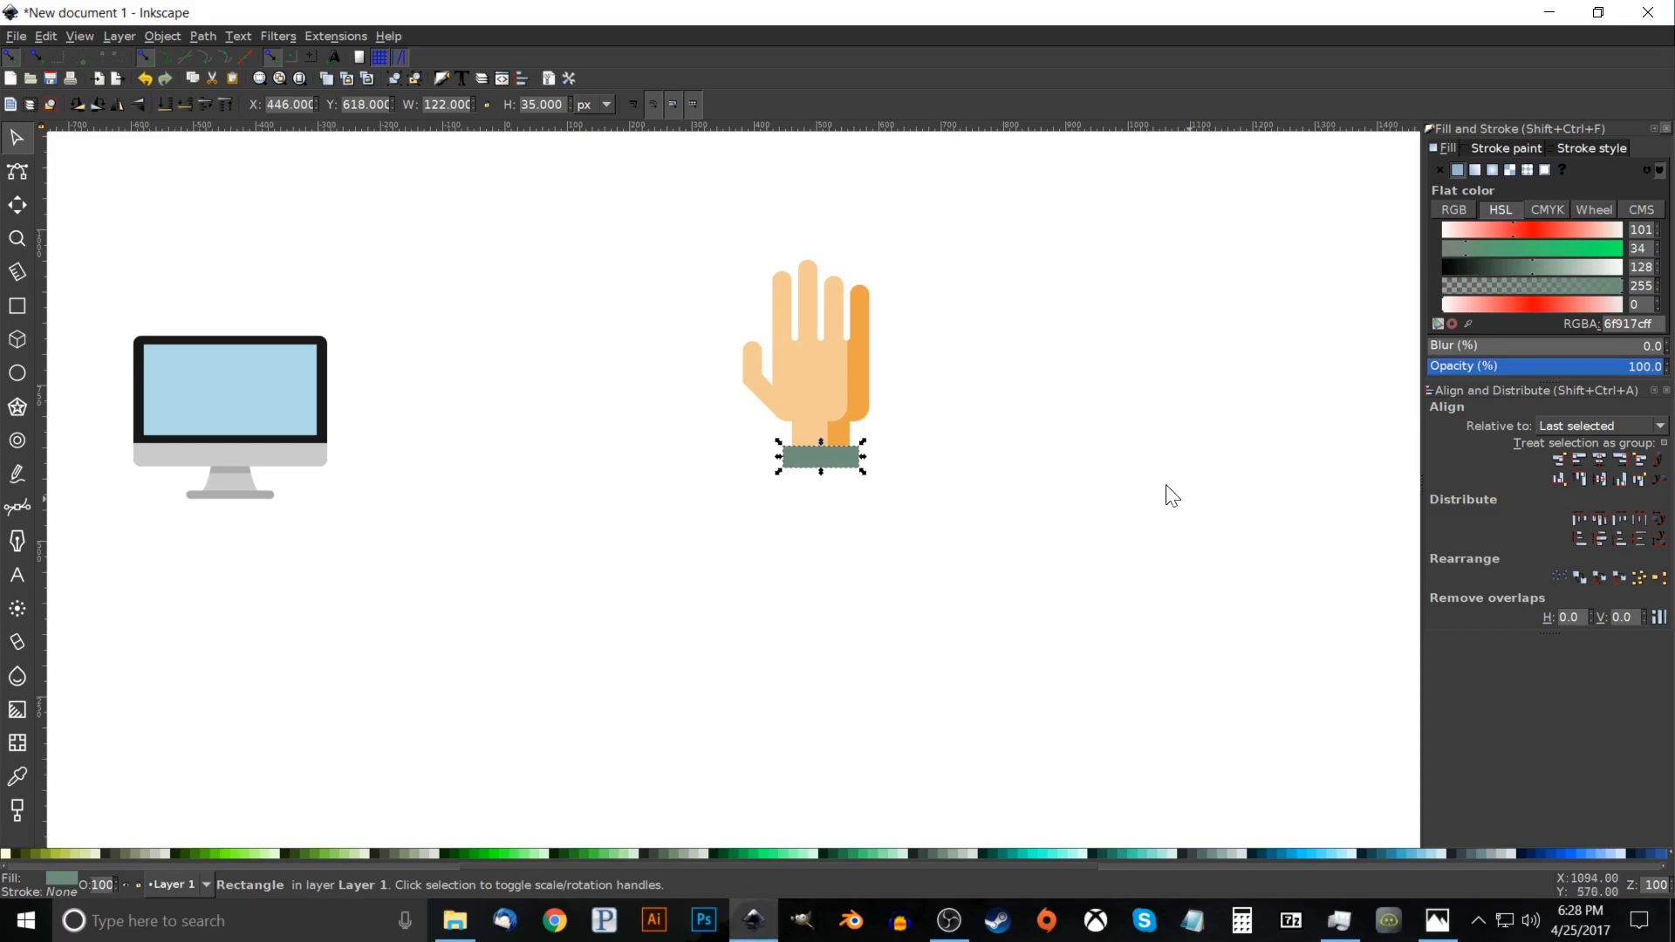
left_click_drag(1464, 248, 1456, 244)
left_click_drag(865, 441, 832, 499)
key("ctrl+z")
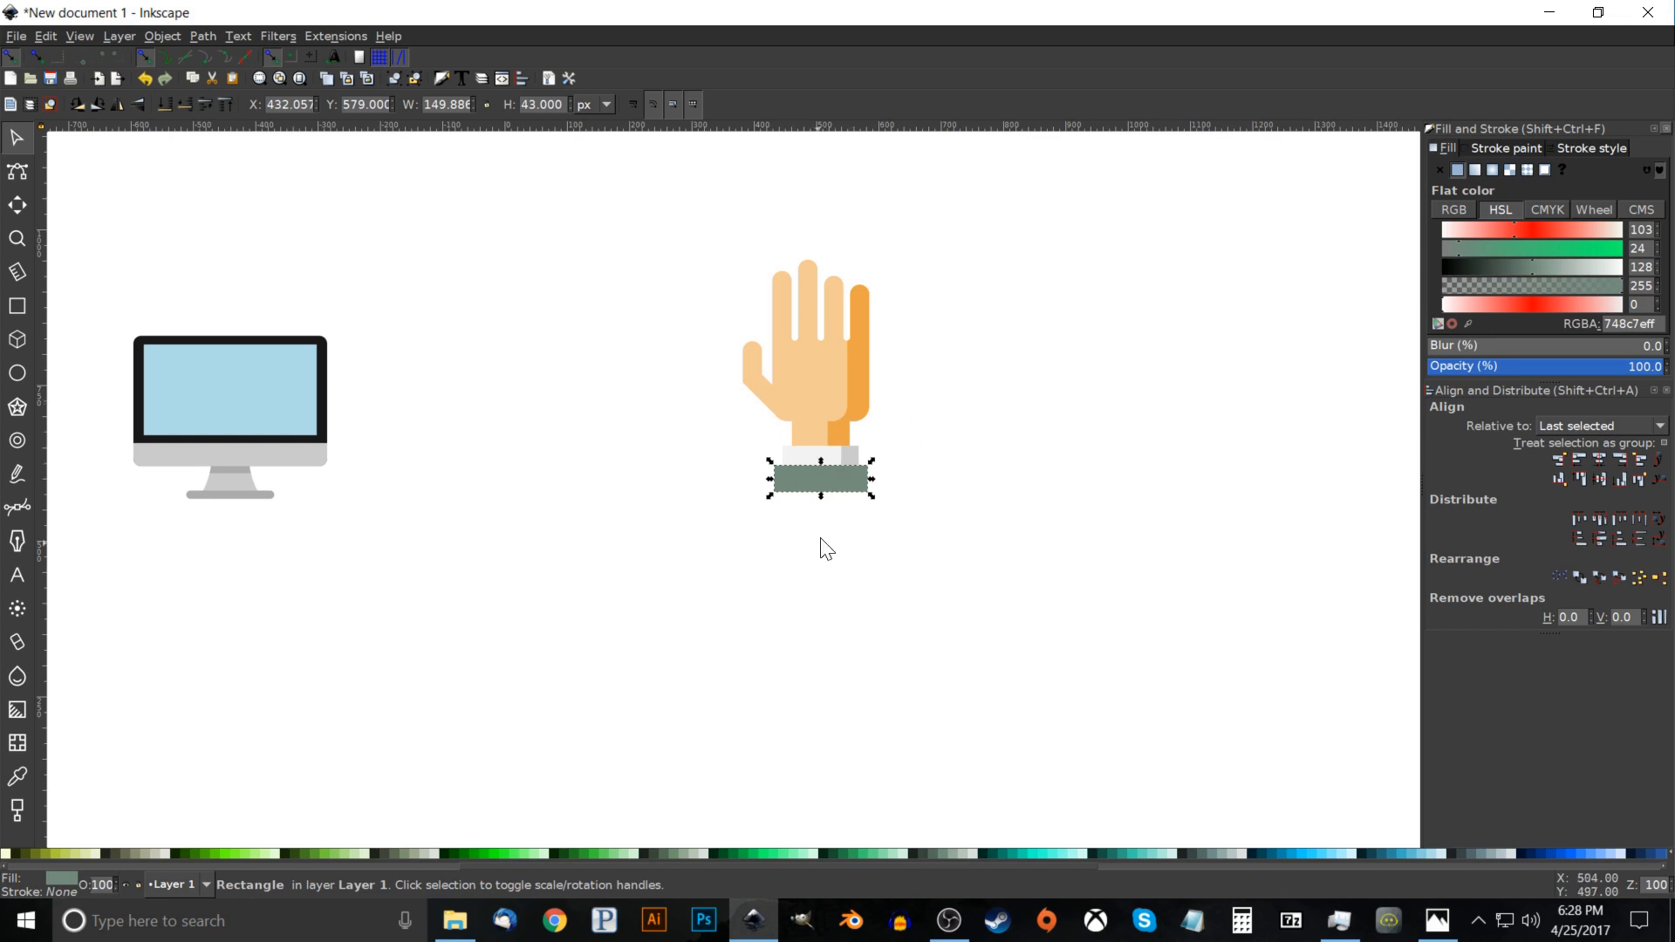
Duplicate the sleeve, darken the copy to 506259, and narrow it to about 31 px along the sleeve's right side.
right_click(834, 481)
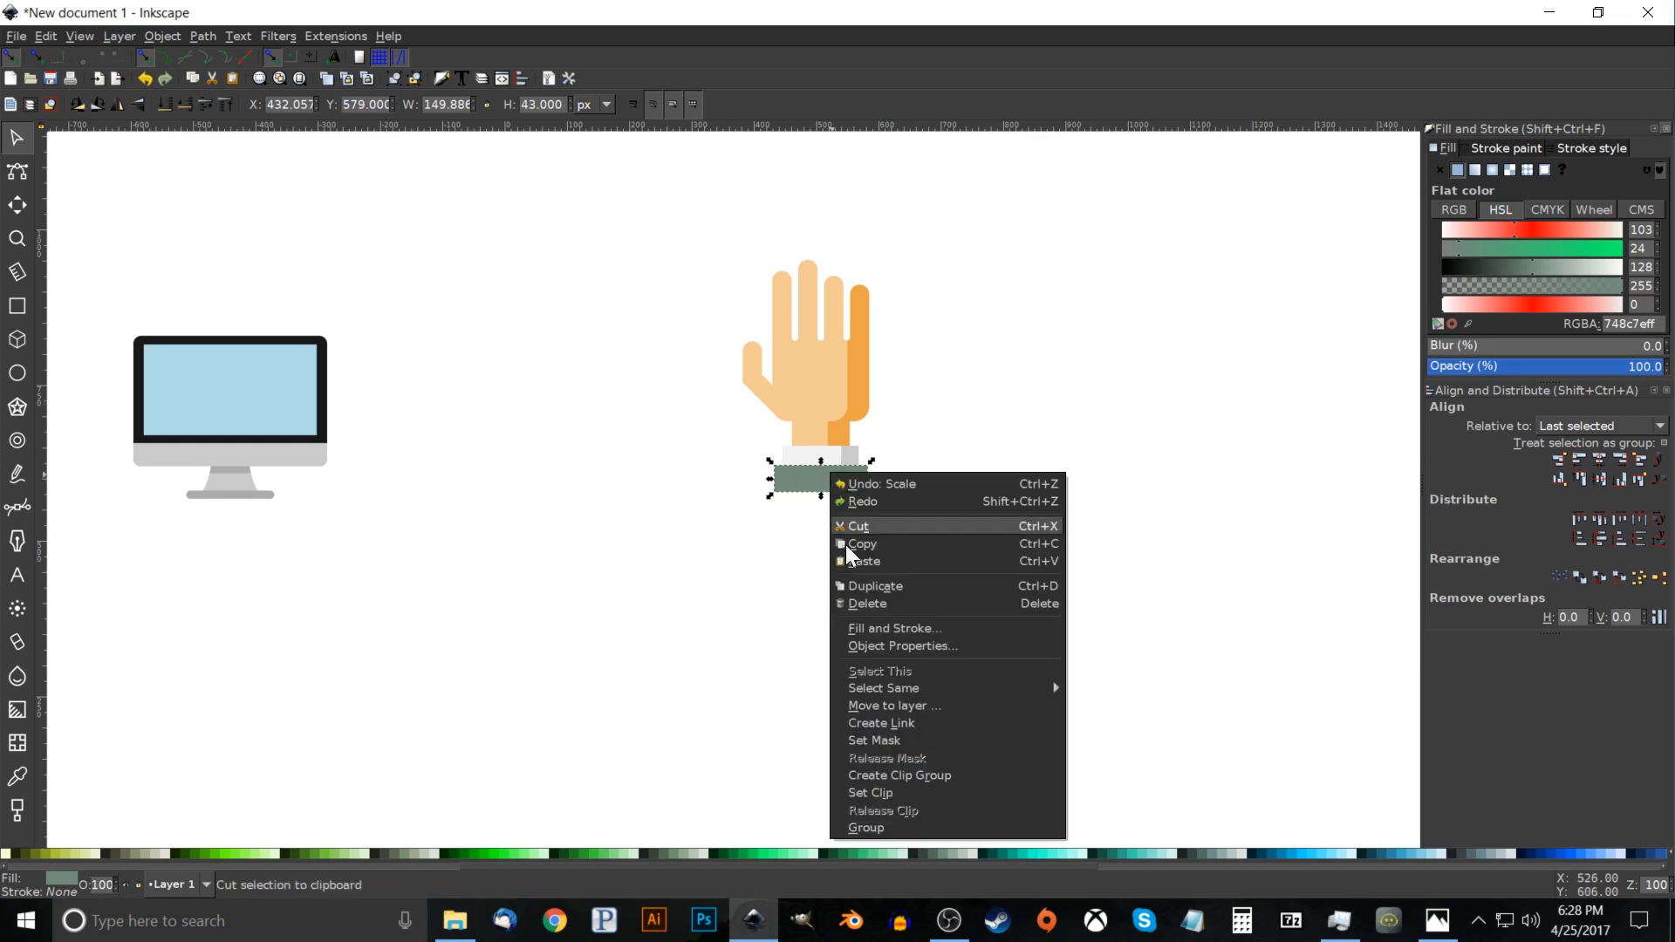
left_click(867, 586)
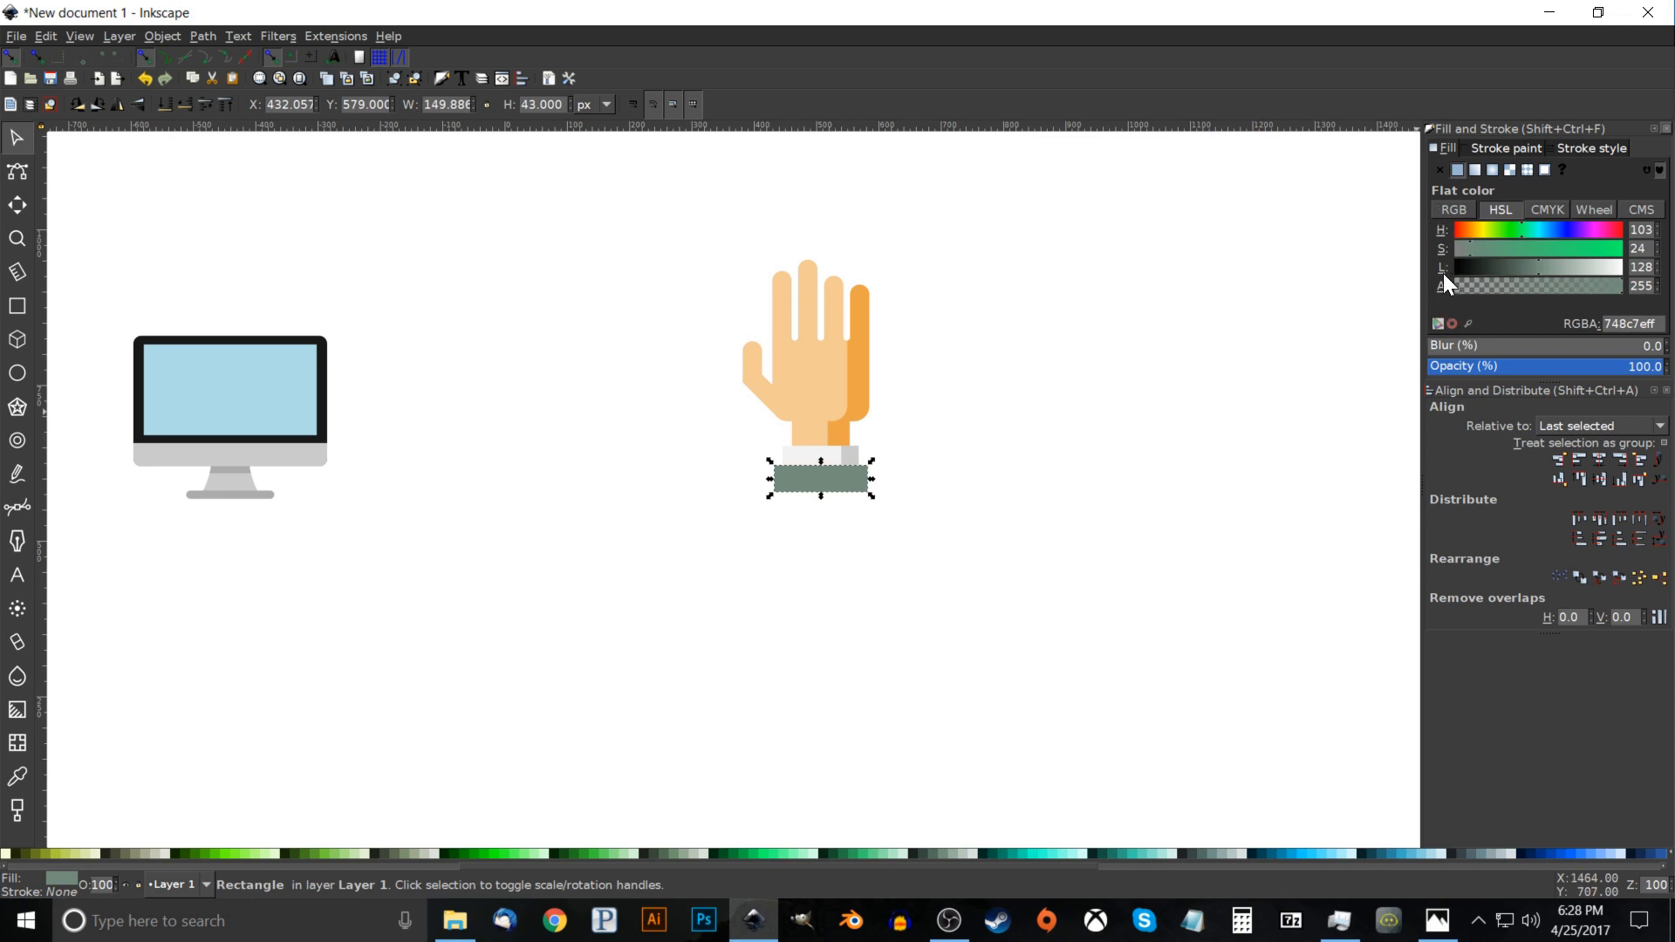
left_click_drag(1537, 265, 1510, 267)
left_click_drag(769, 480, 842, 482)
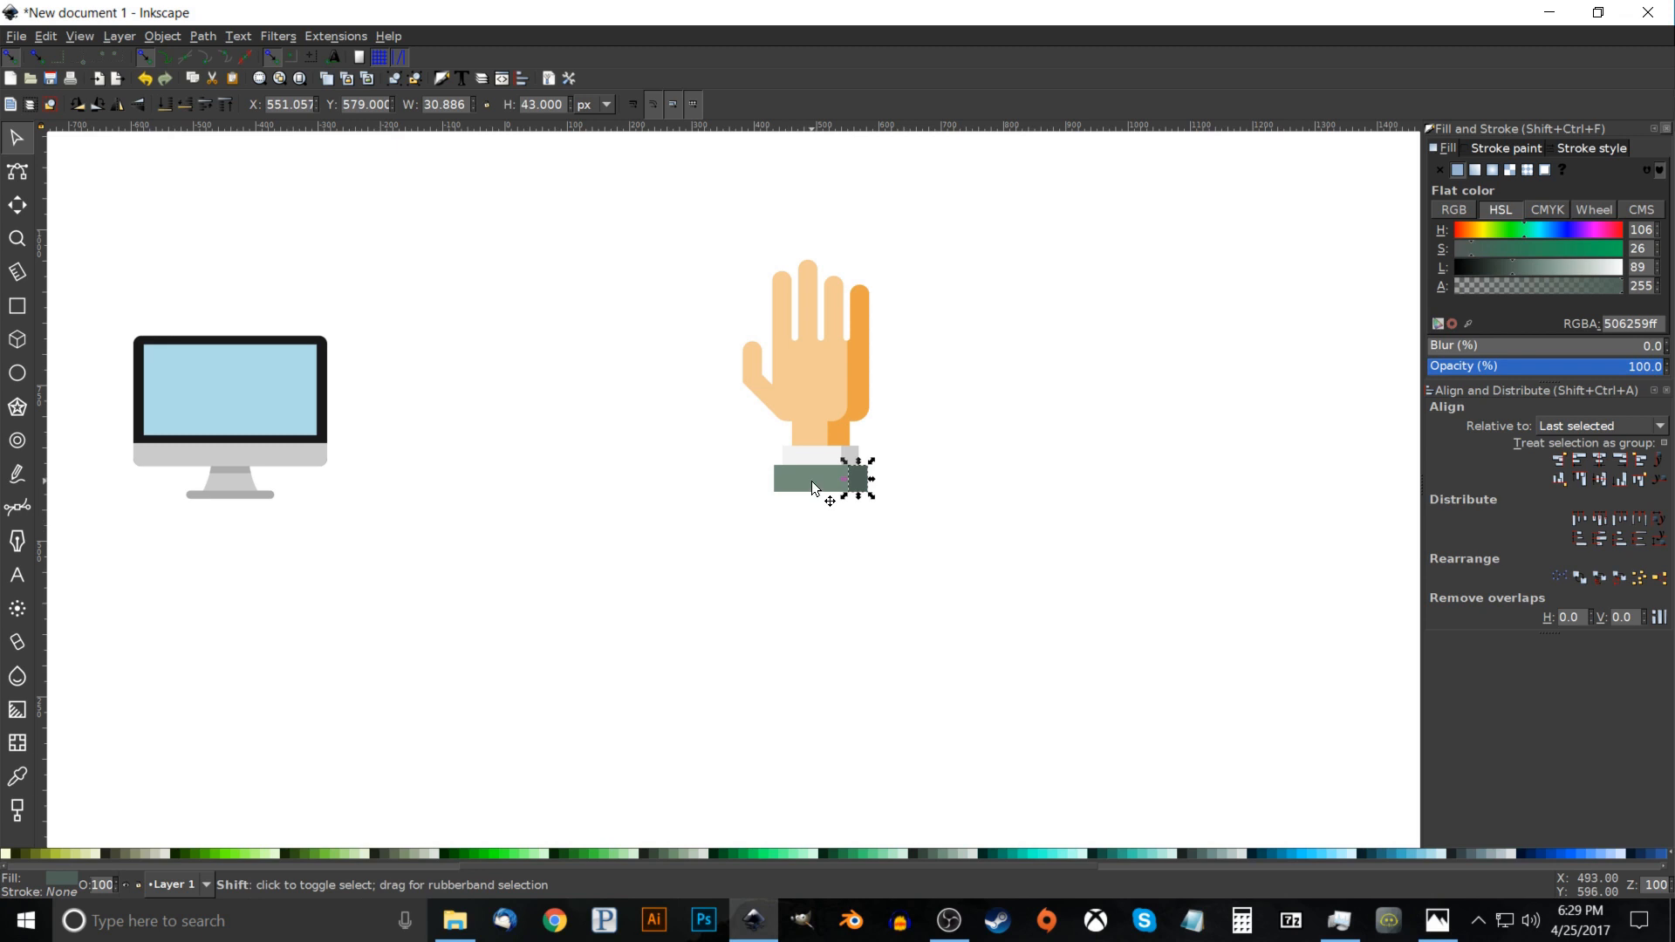
Stretch both sleeve rectangles downward together to a height of about 132 px.
key("ctrl+z")
key("ctrl+z")
left_click_drag(822, 495, 826, 558)
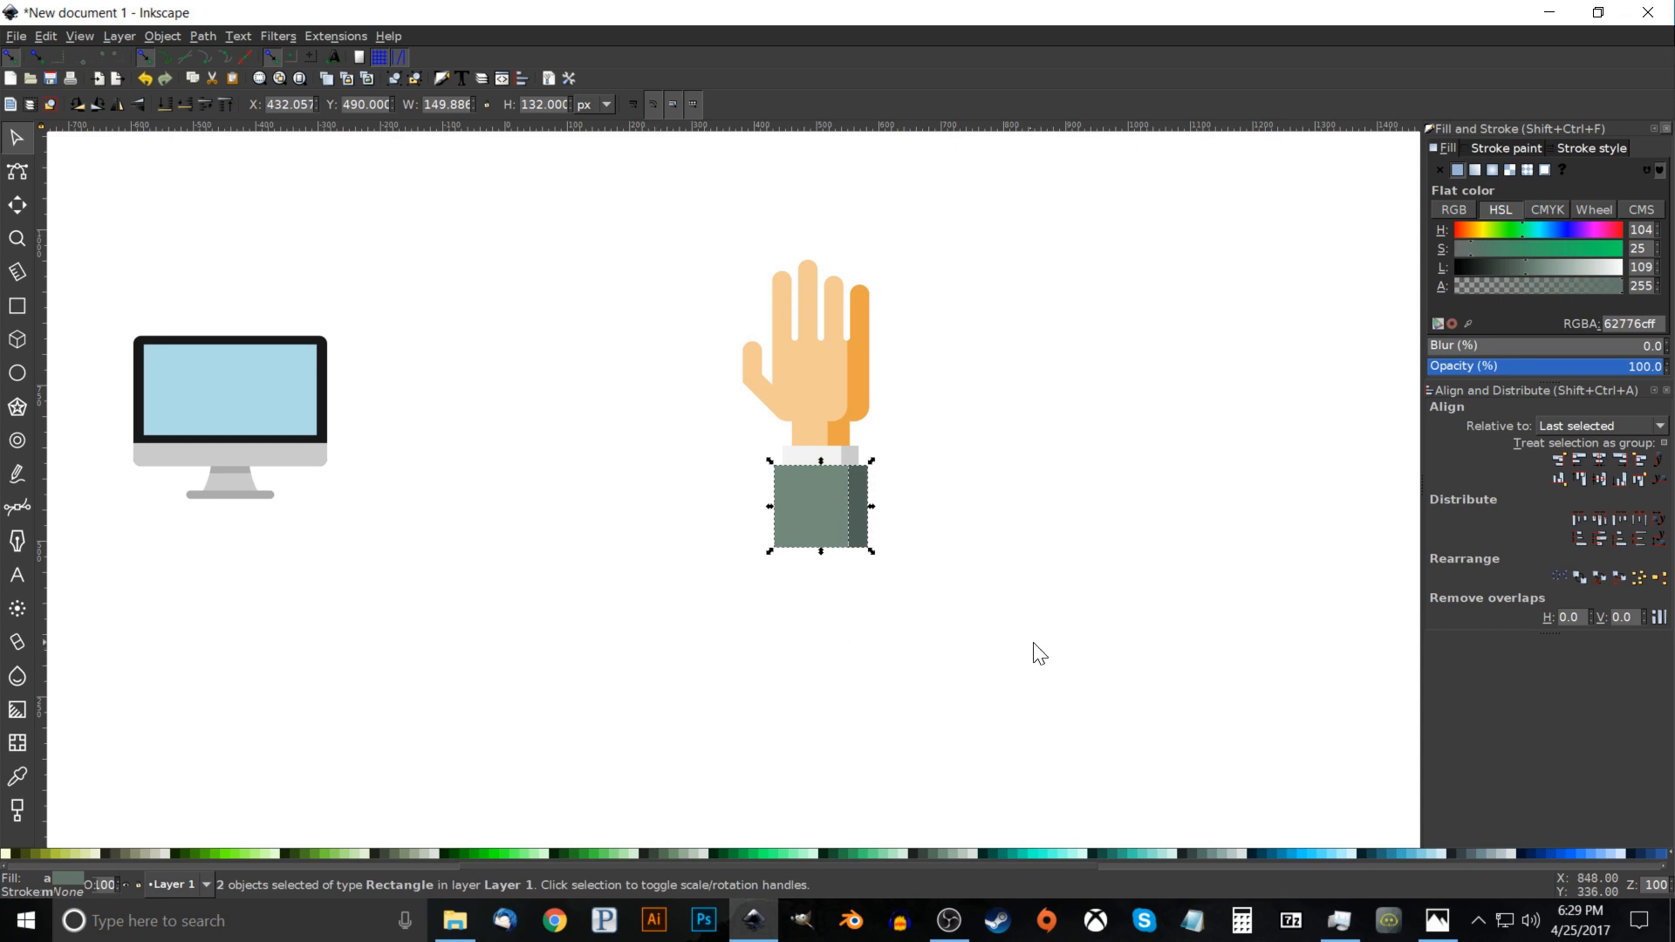
Scale the hand, cuff and sleeve together to about 128 × 291 px and place them over the monitor's blue screen.
left_click_drag(1072, 671, 605, 153)
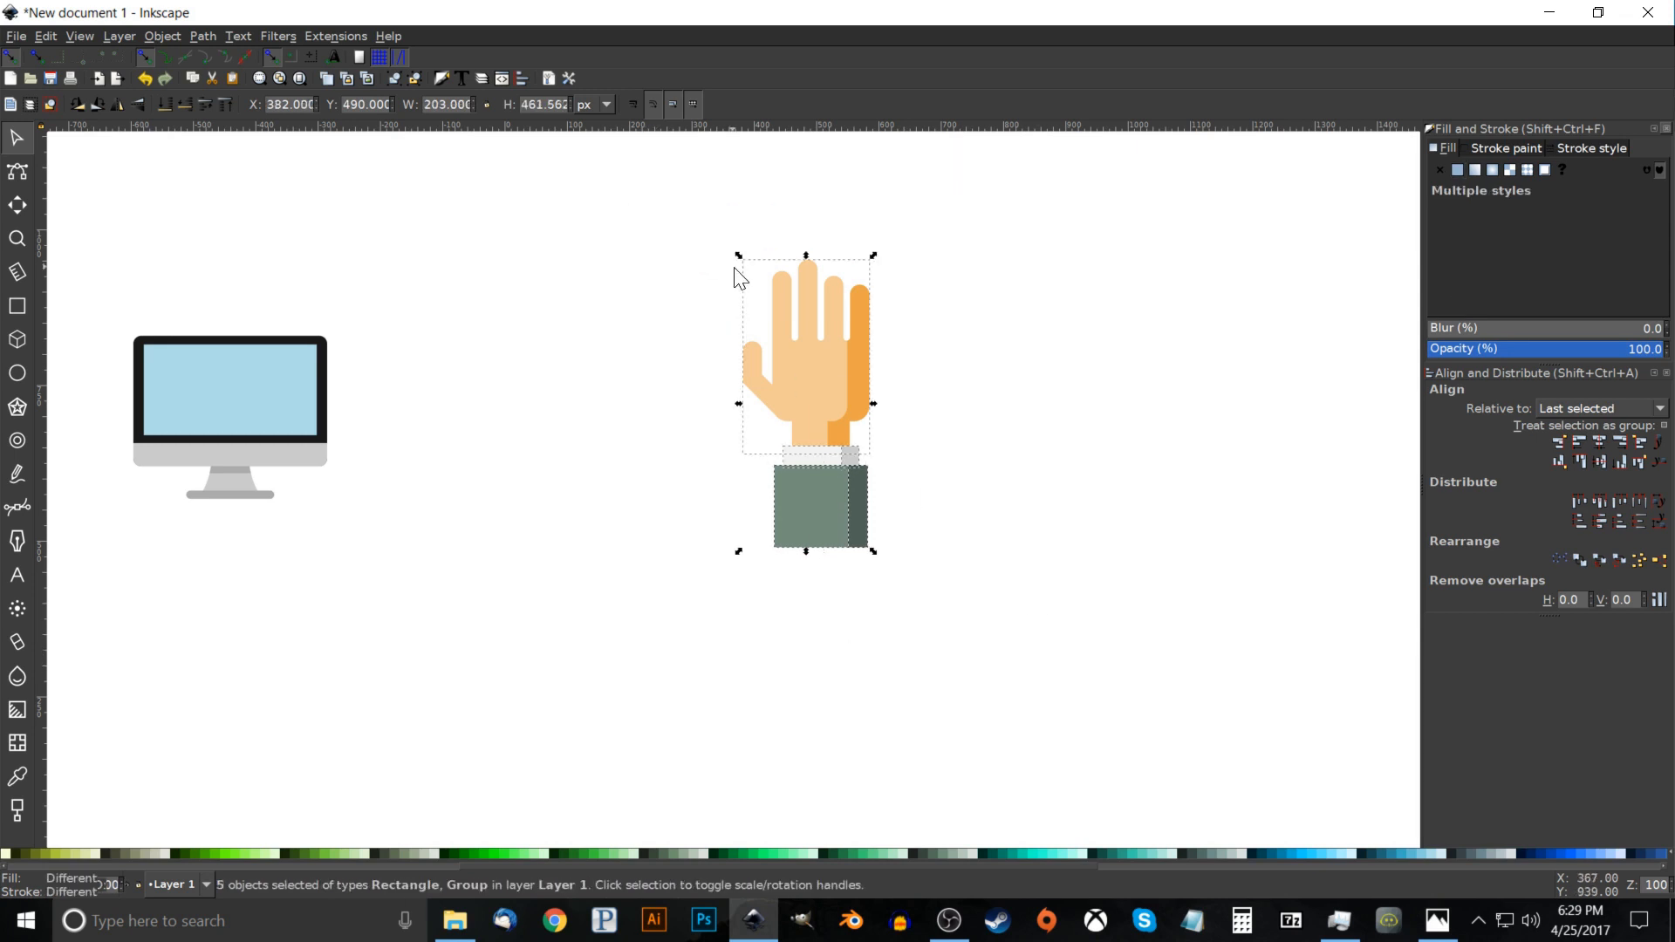
left_click_drag(758, 275, 966, 359)
left_click_drag(1049, 473, 470, 355)
left_click_drag(507, 335, 768, 331)
left_click_drag(705, 219, 730, 324)
left_click_drag(717, 386, 714, 395)
left_click(1057, 464)
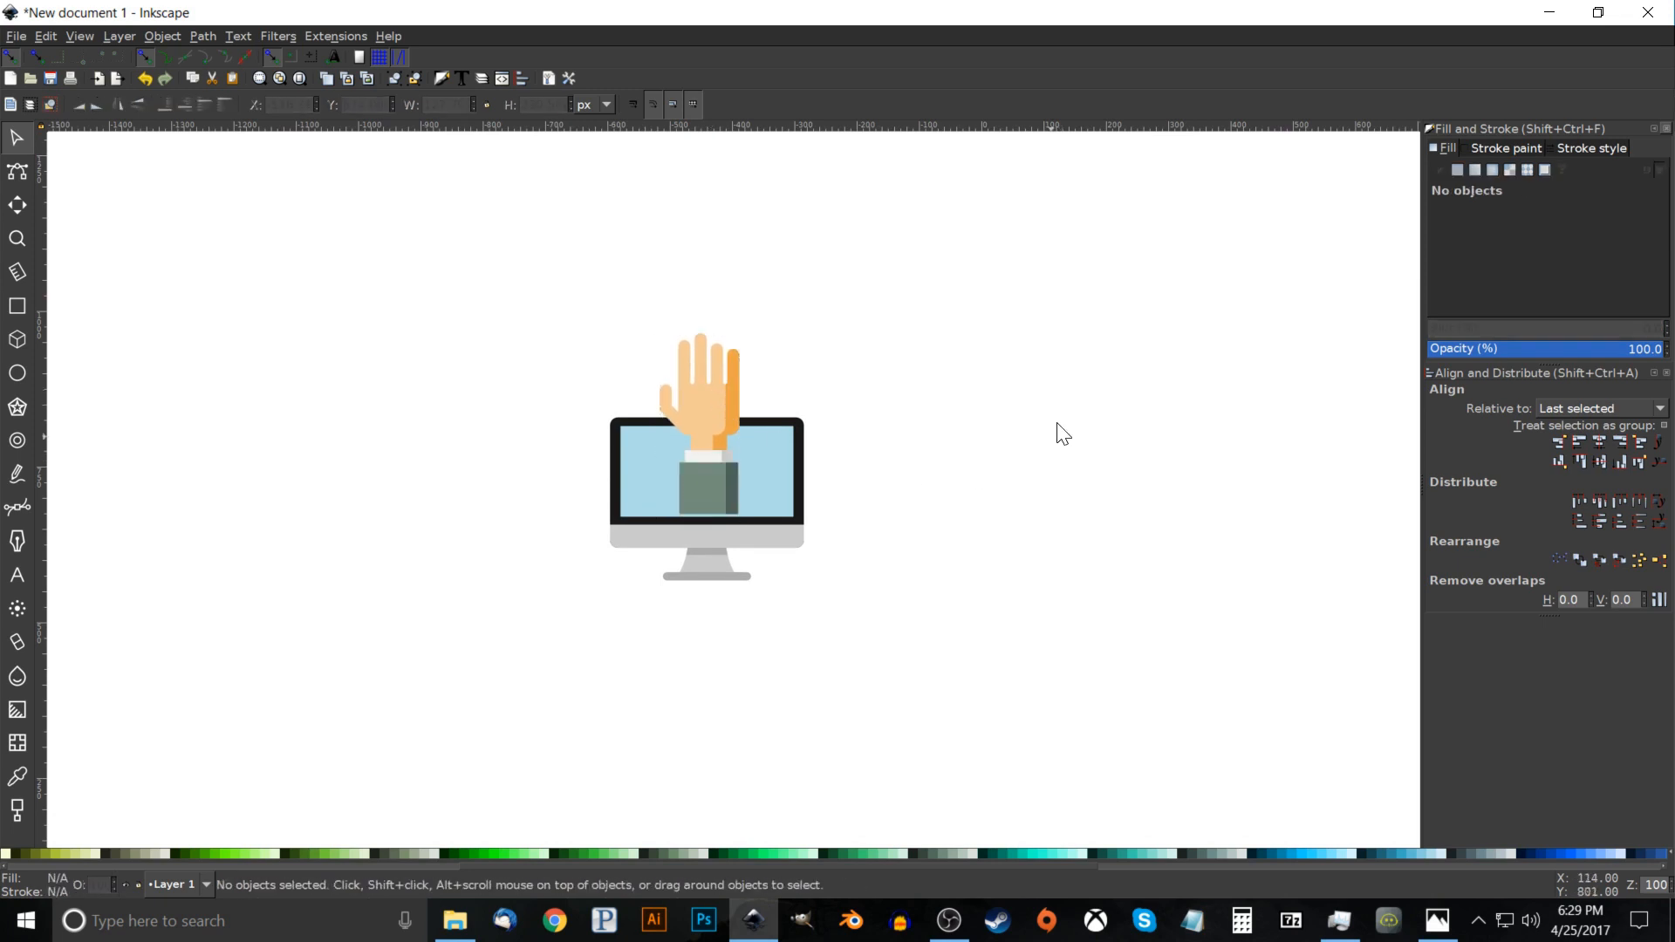
scroll(1147, 349, "up", 1)
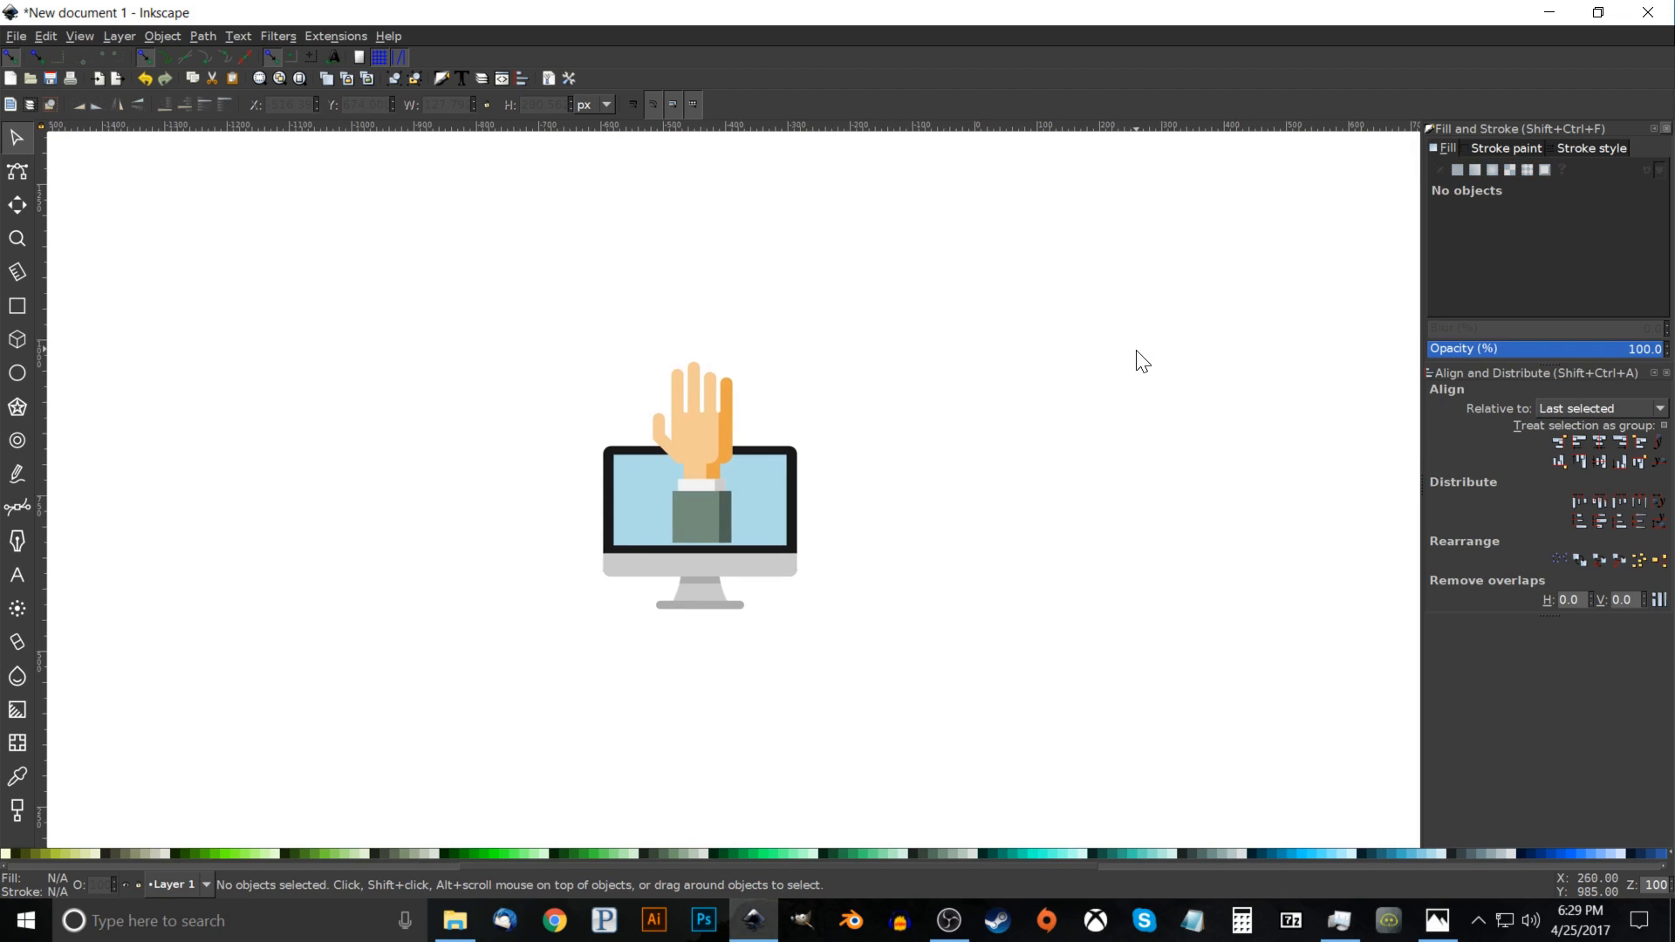
Group the five arm pieces and align the group's bottom edge with the bottom of the blue screen.
left_click_drag(639, 312, 750, 559)
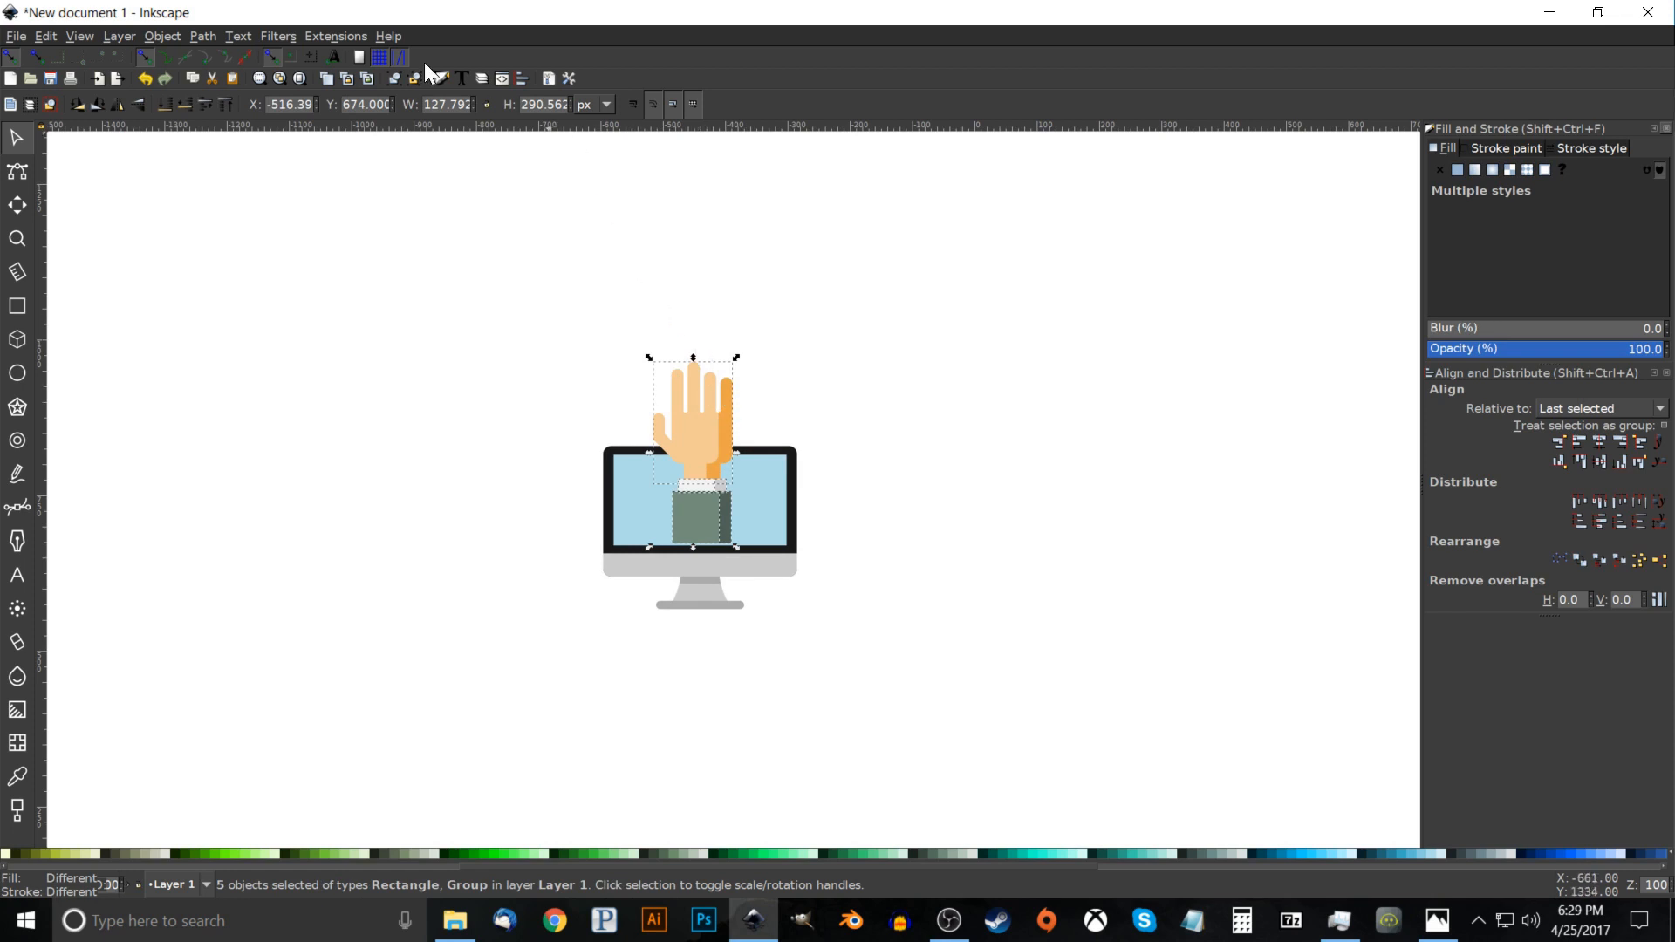
left_click(394, 79)
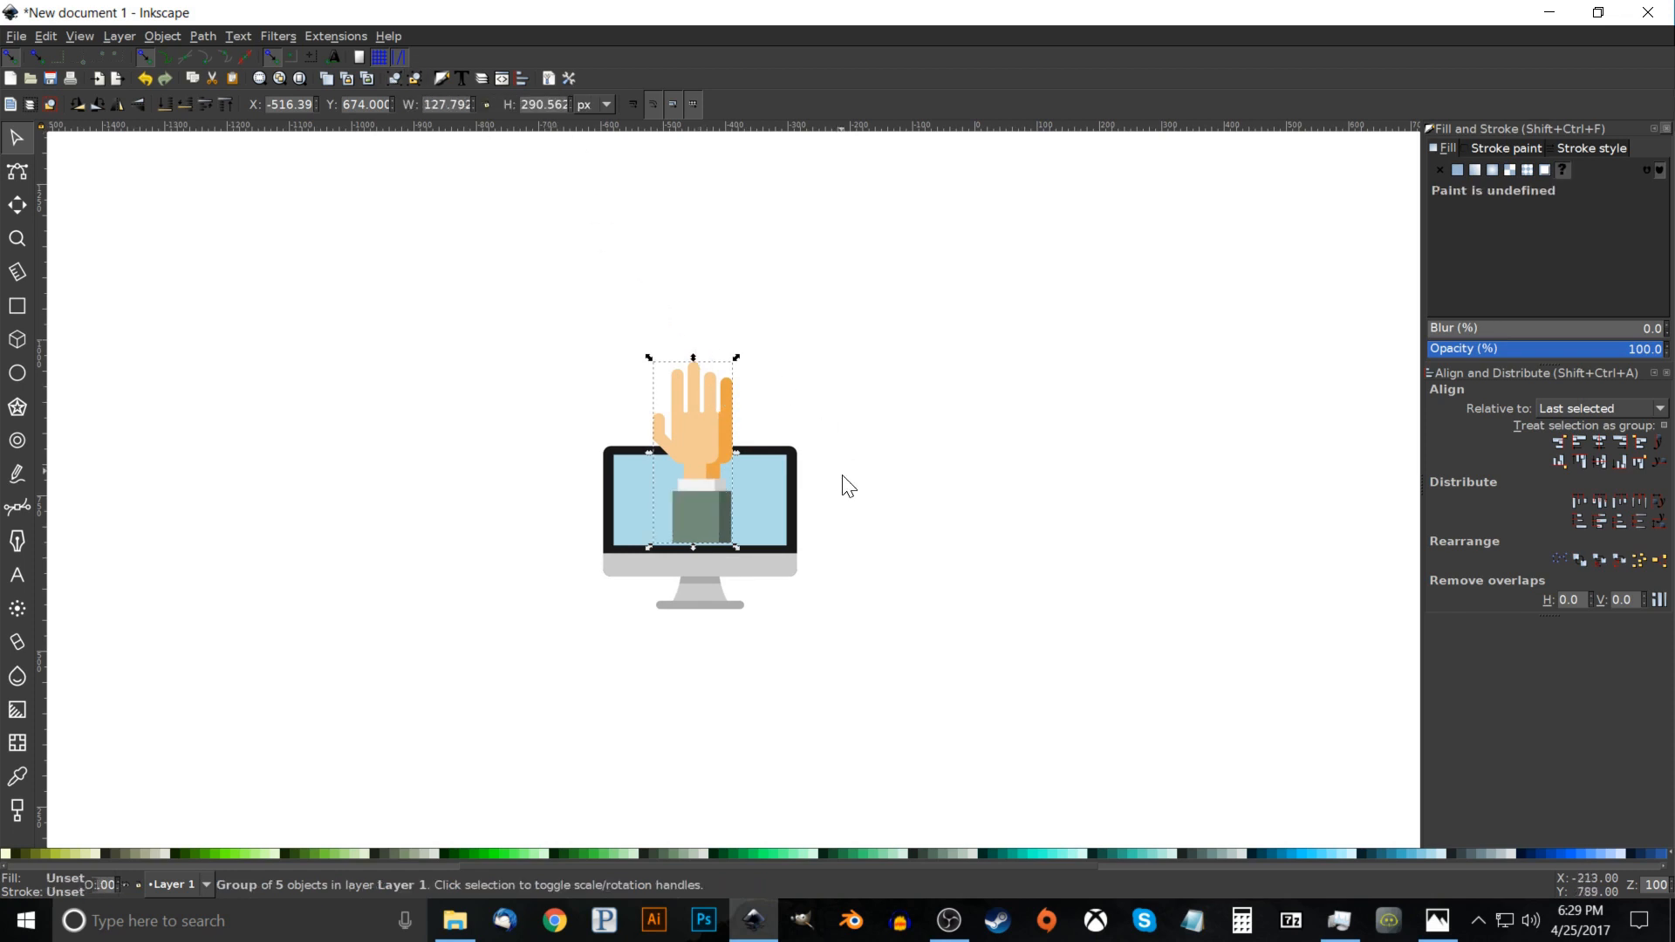
key("shift")
left_click(768, 474, "shift")
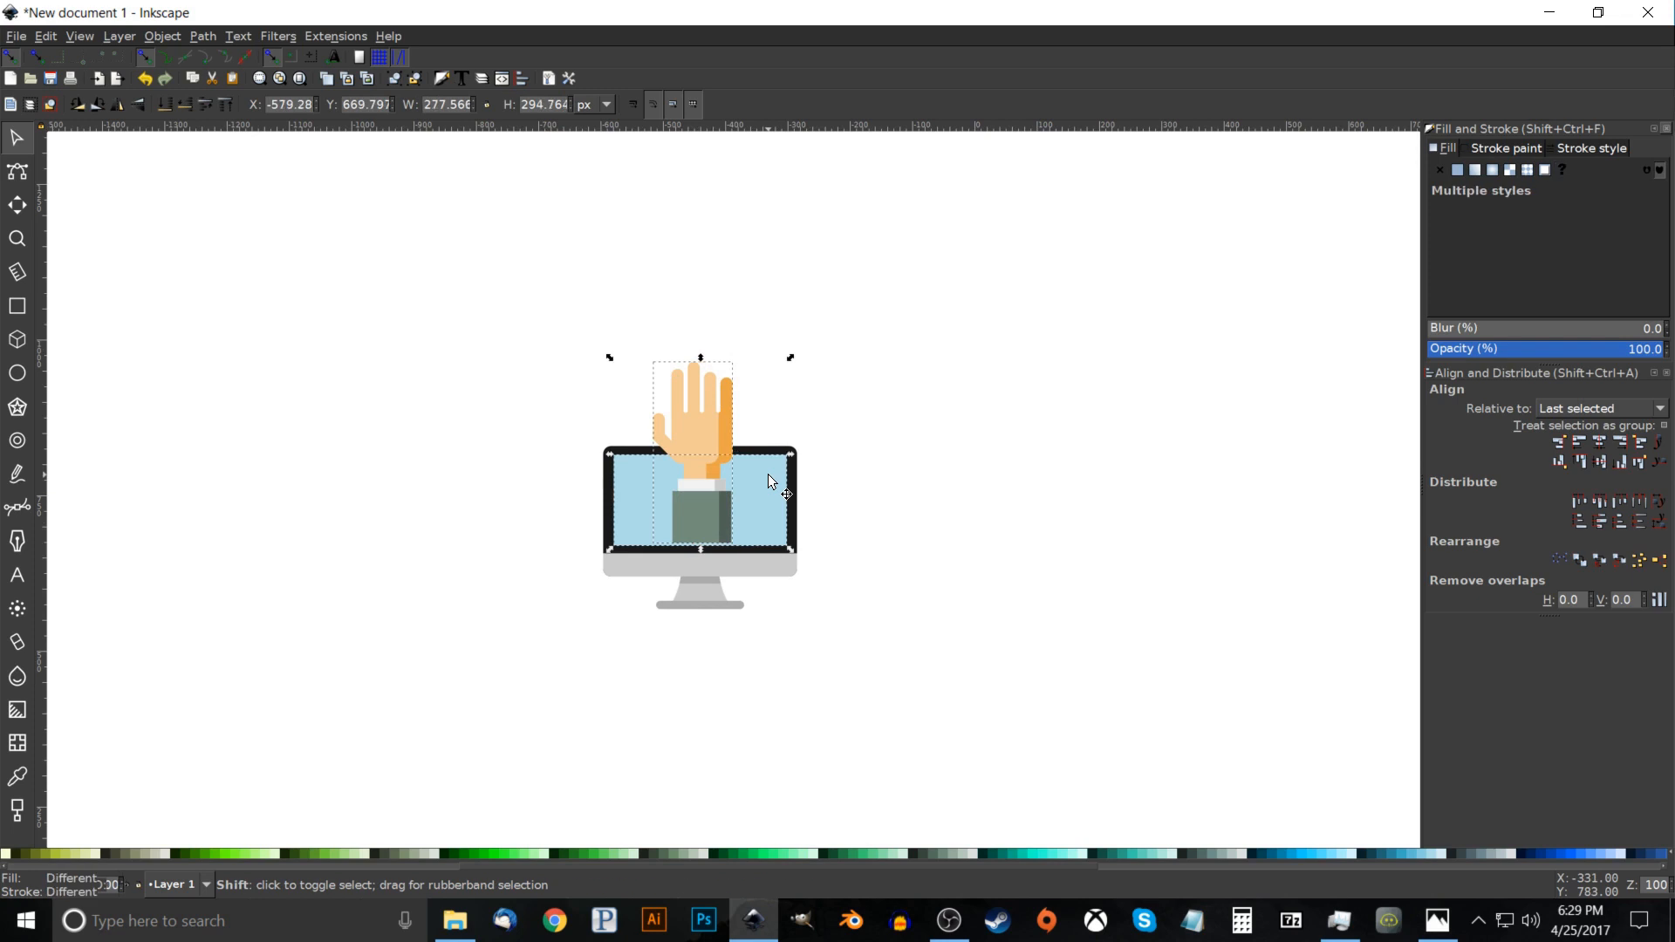
left_click(1625, 466)
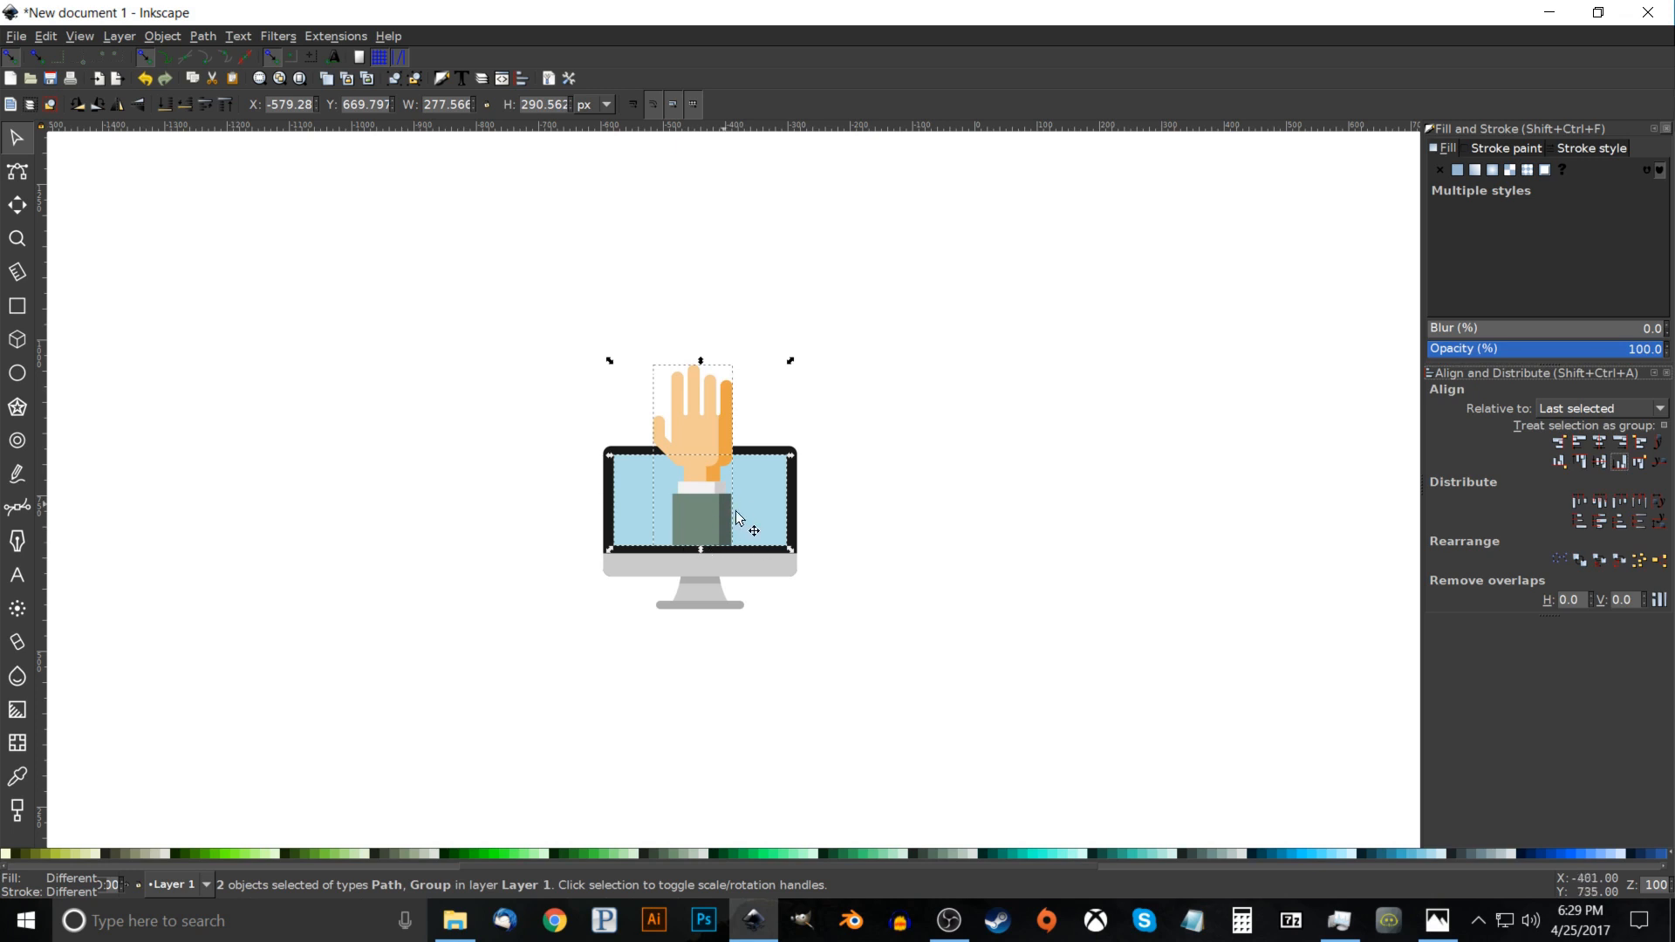
left_click(1048, 410)
Following the reference, draw a rectangle about 287 × 539 px beside the monitor for the hook and round its ends fully.
left_click_drag(952, 266, 960, 325)
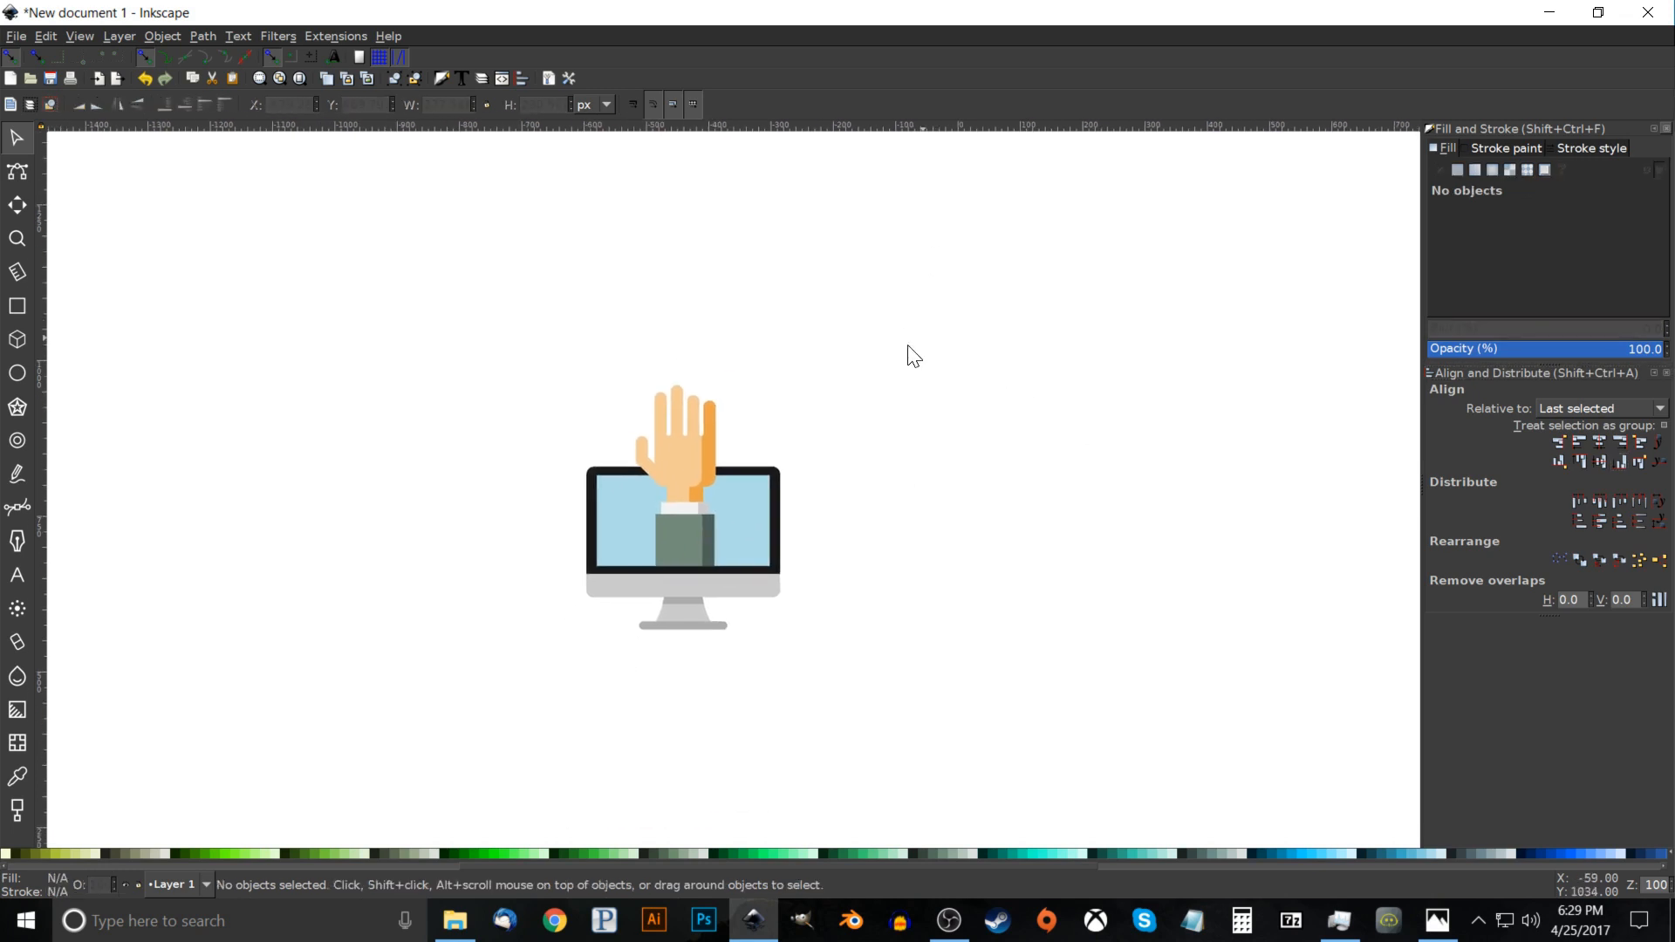
left_click_drag(822, 469, 830, 390)
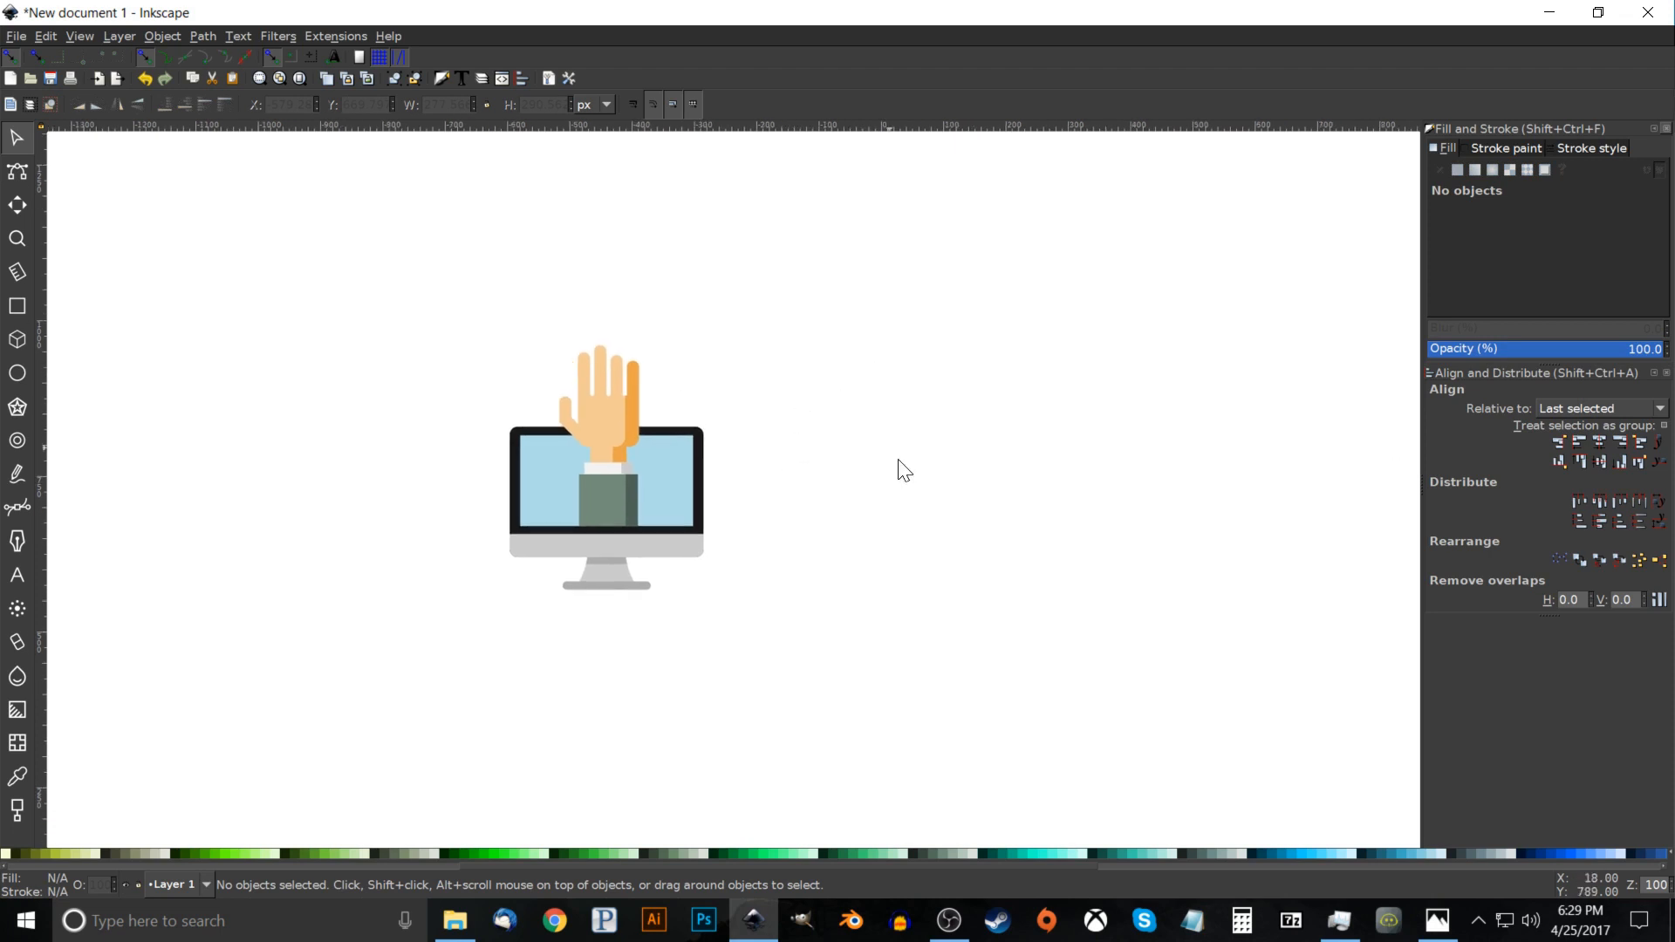
left_click(1444, 925)
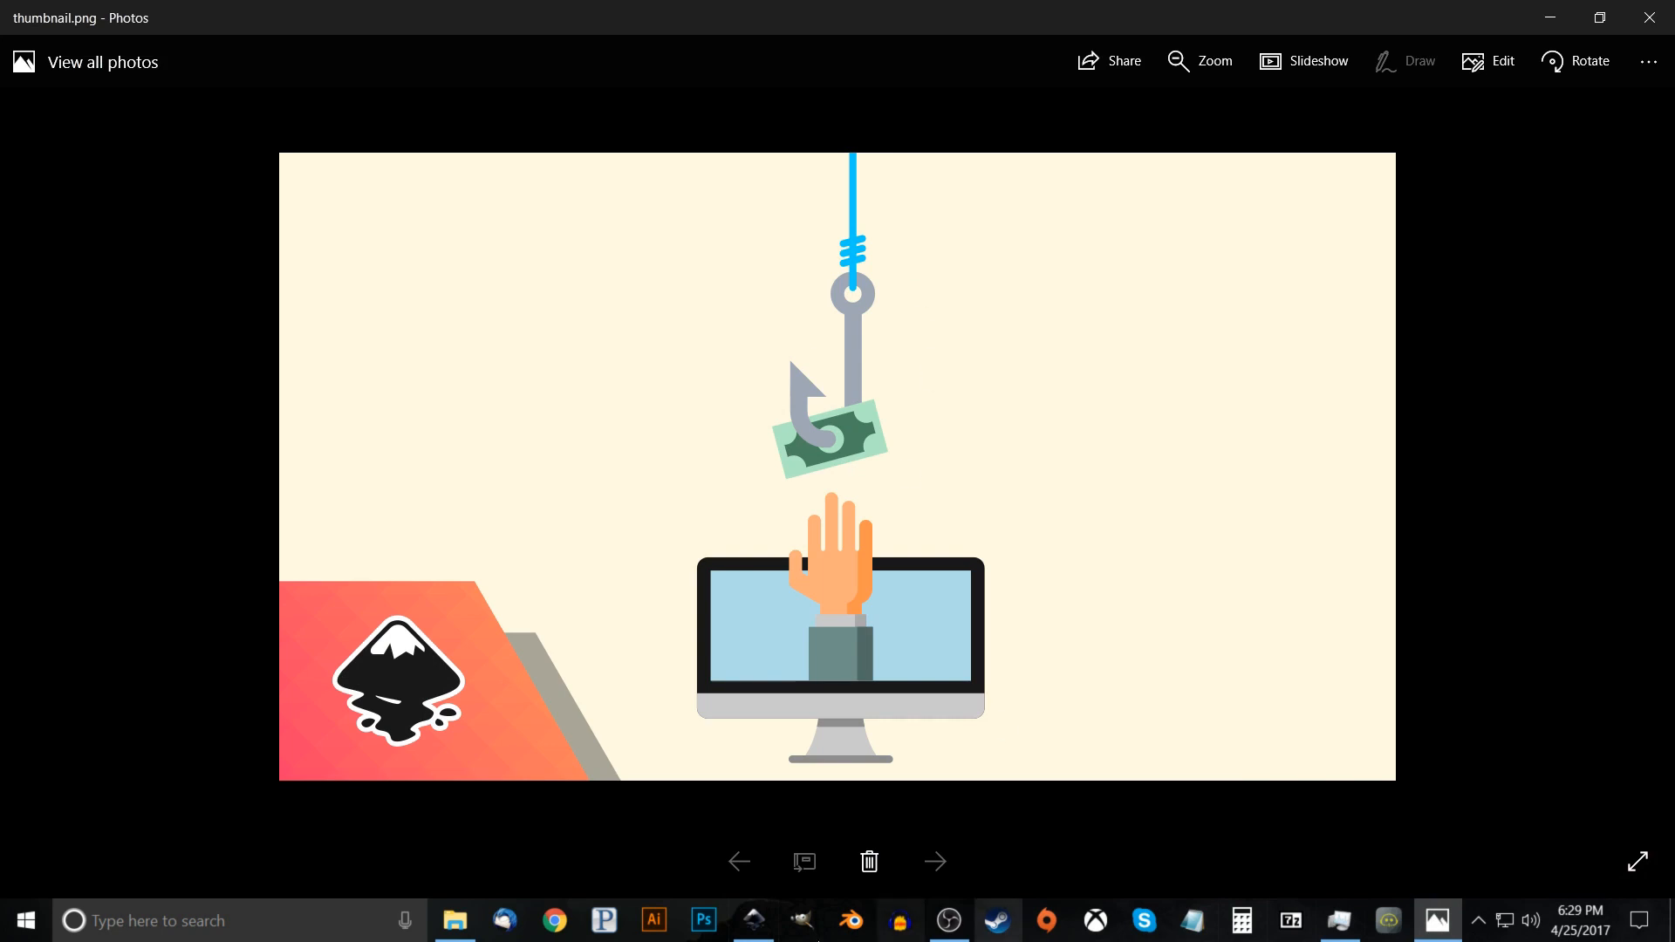
left_click(754, 921)
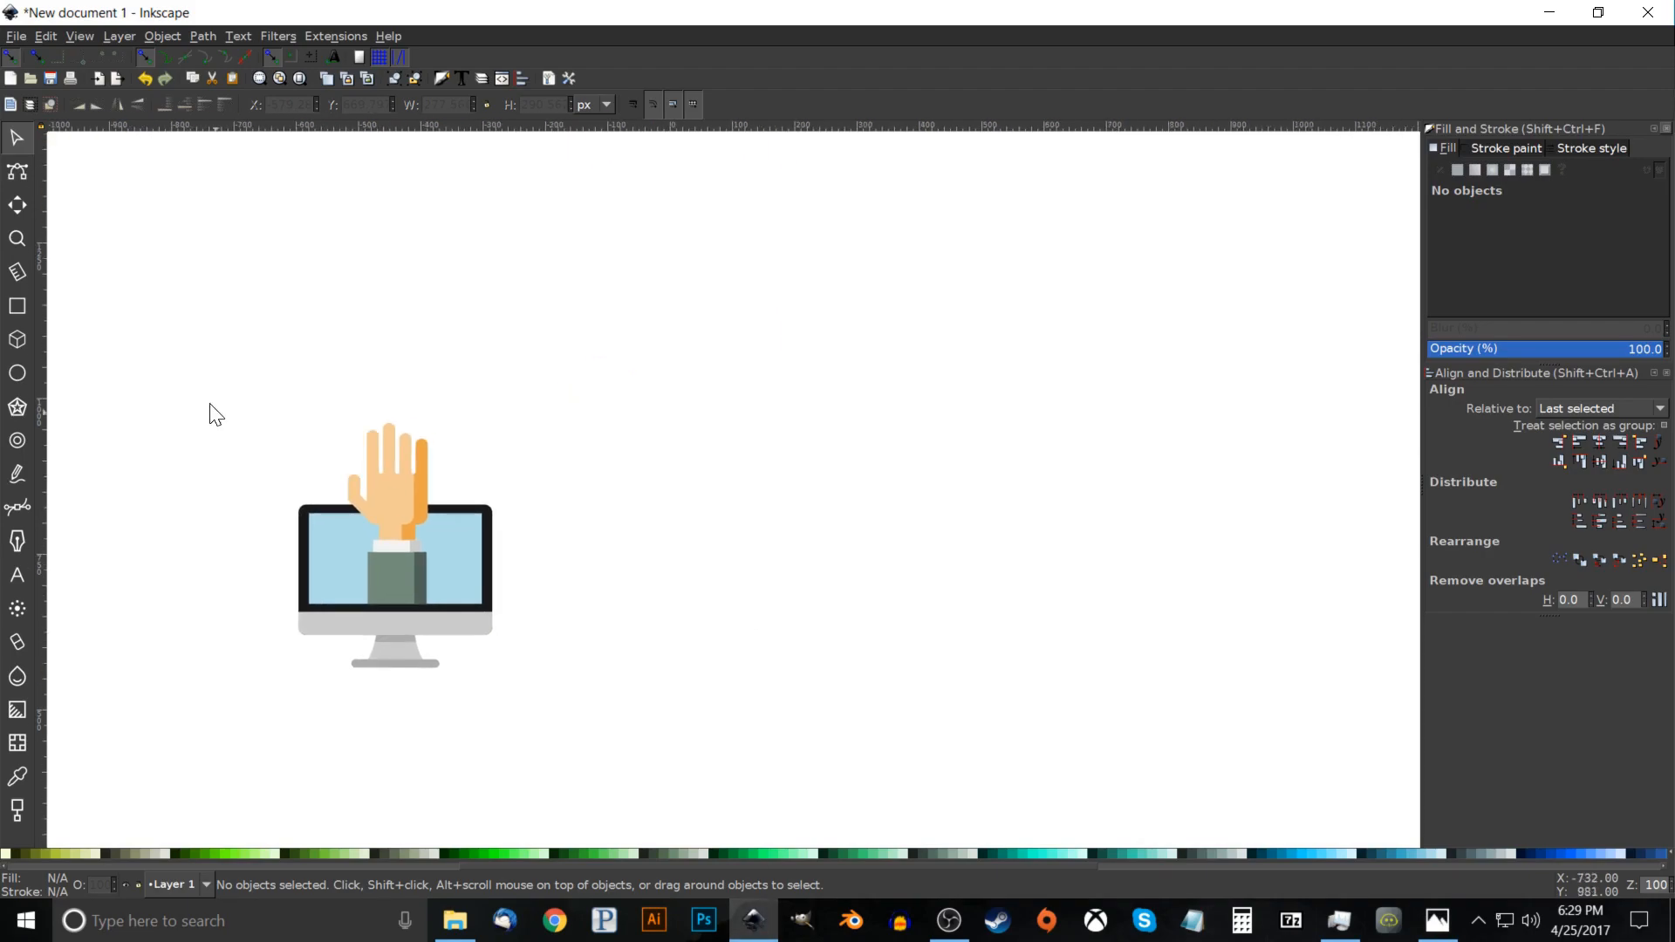
left_click(14, 311)
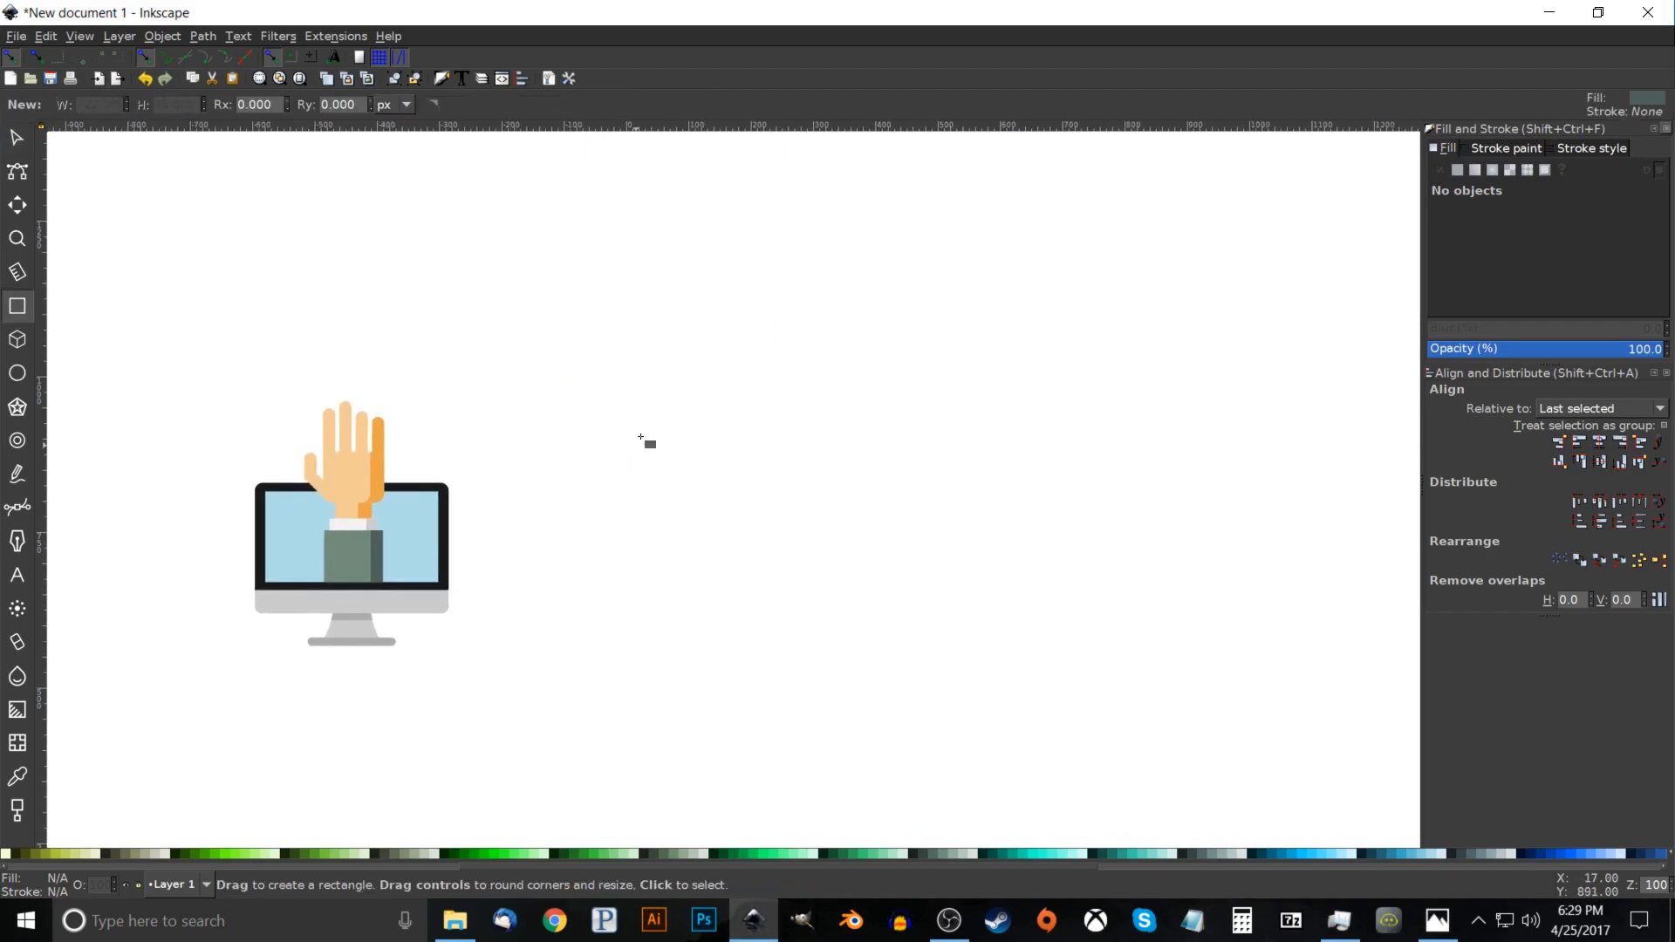
left_click_drag(660, 250, 839, 585)
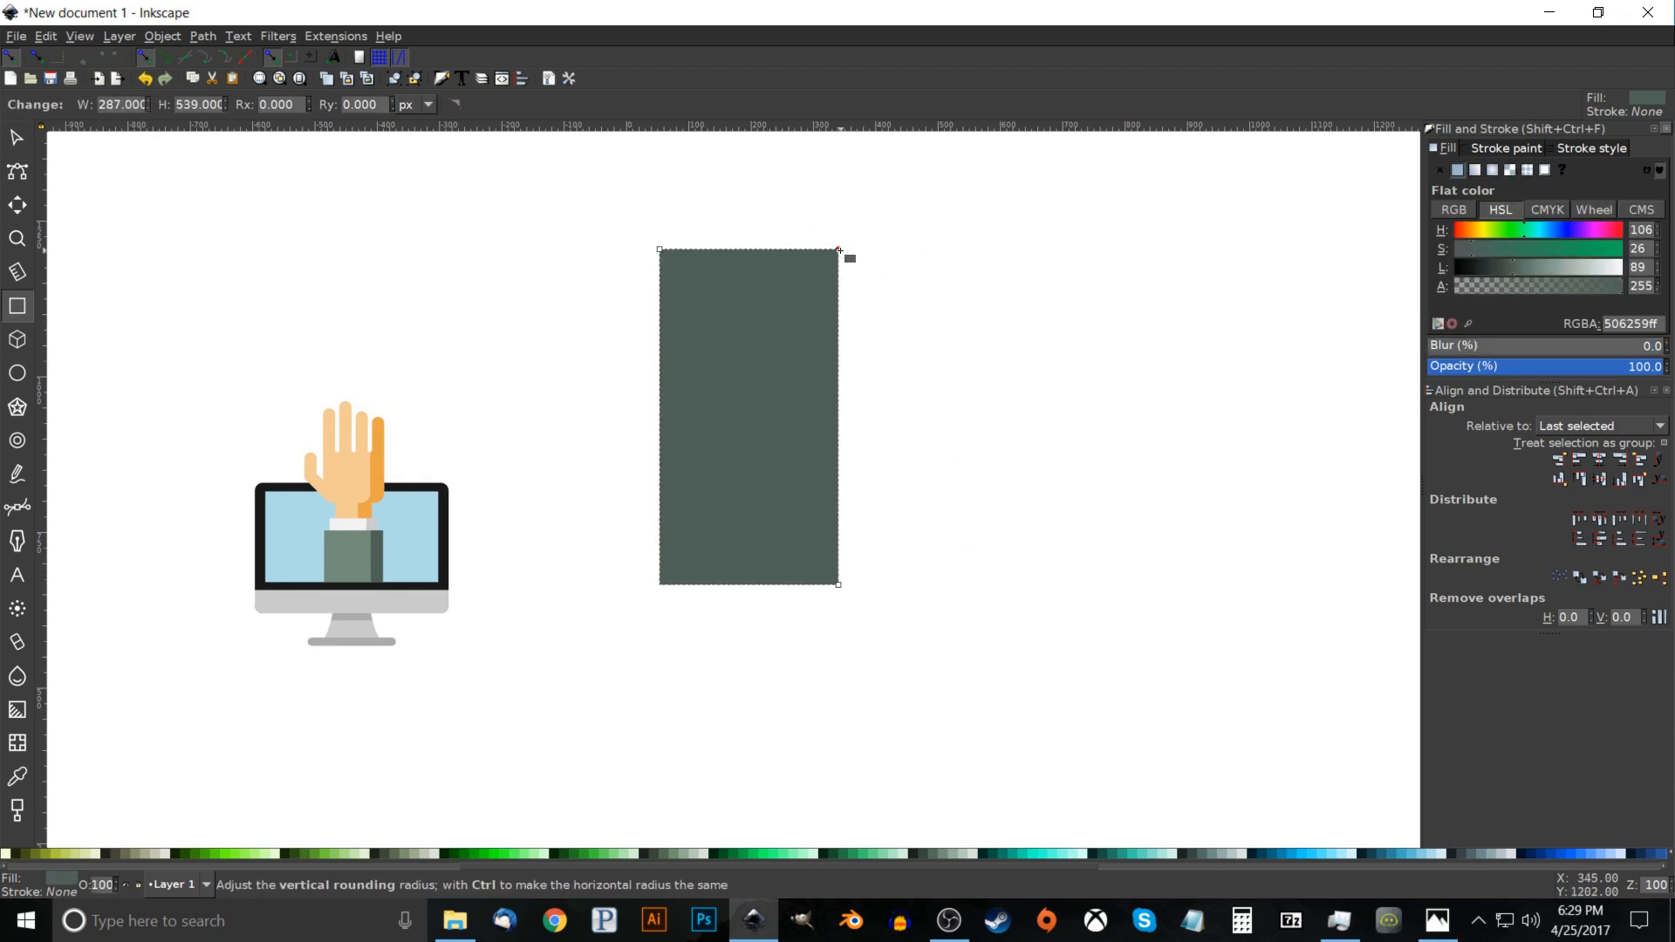
left_click_drag(840, 250, 844, 463)
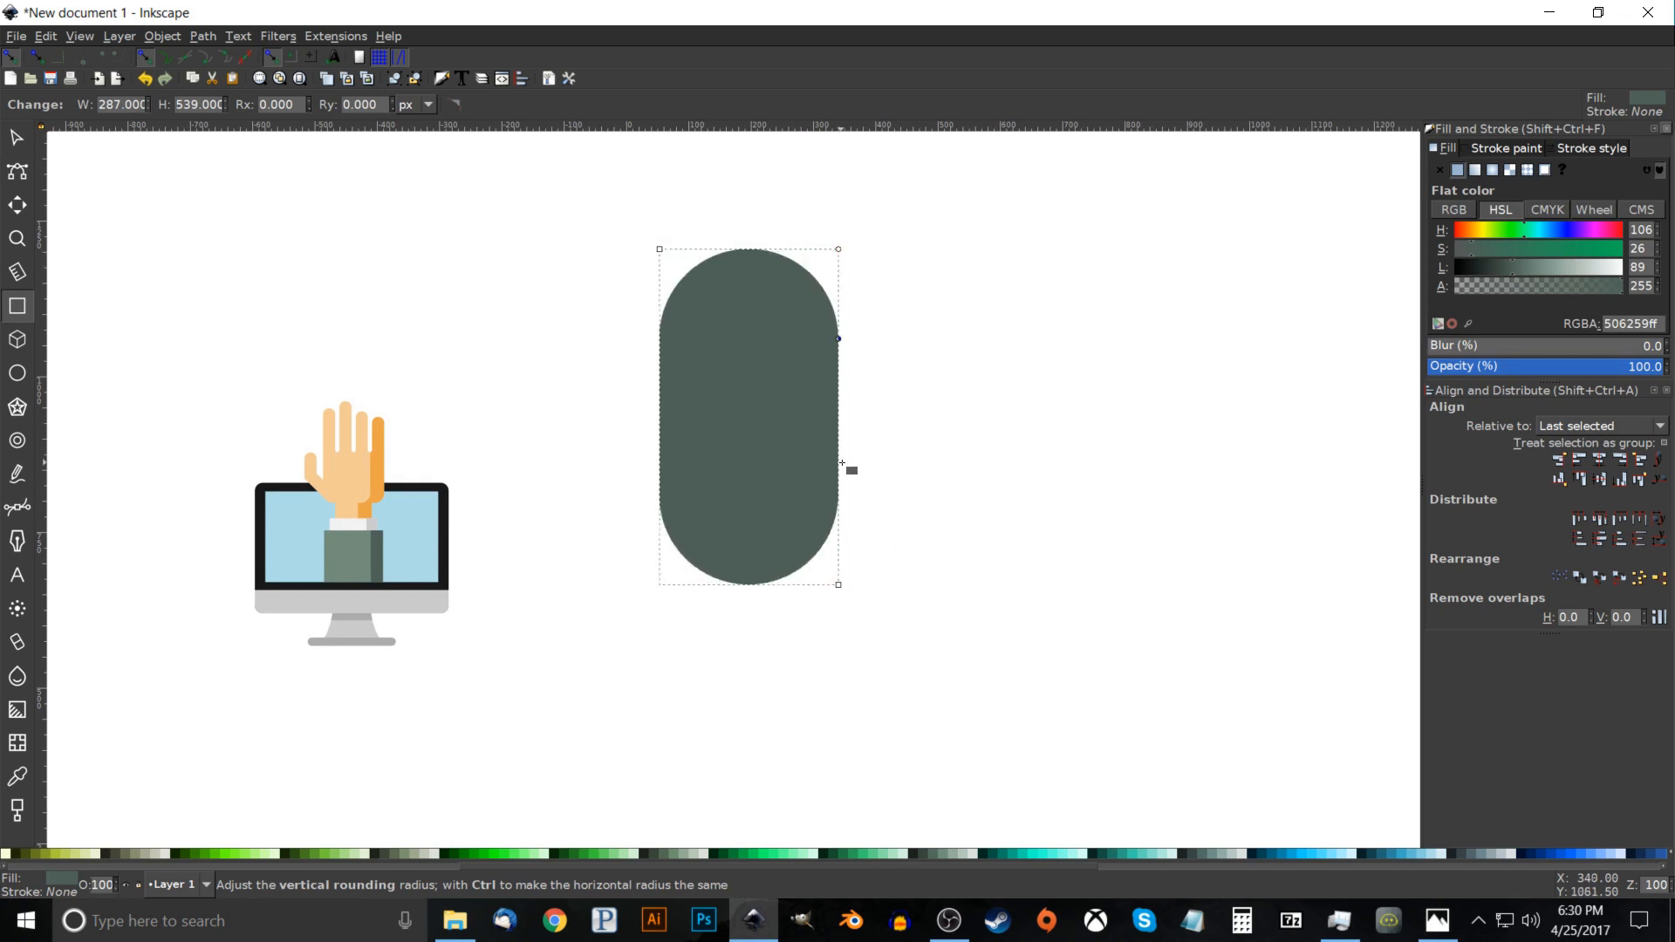
Give the rounded hook rectangle a red stroke.
left_click_drag(748, 429, 725, 551)
left_click_drag(939, 865, 442, 887)
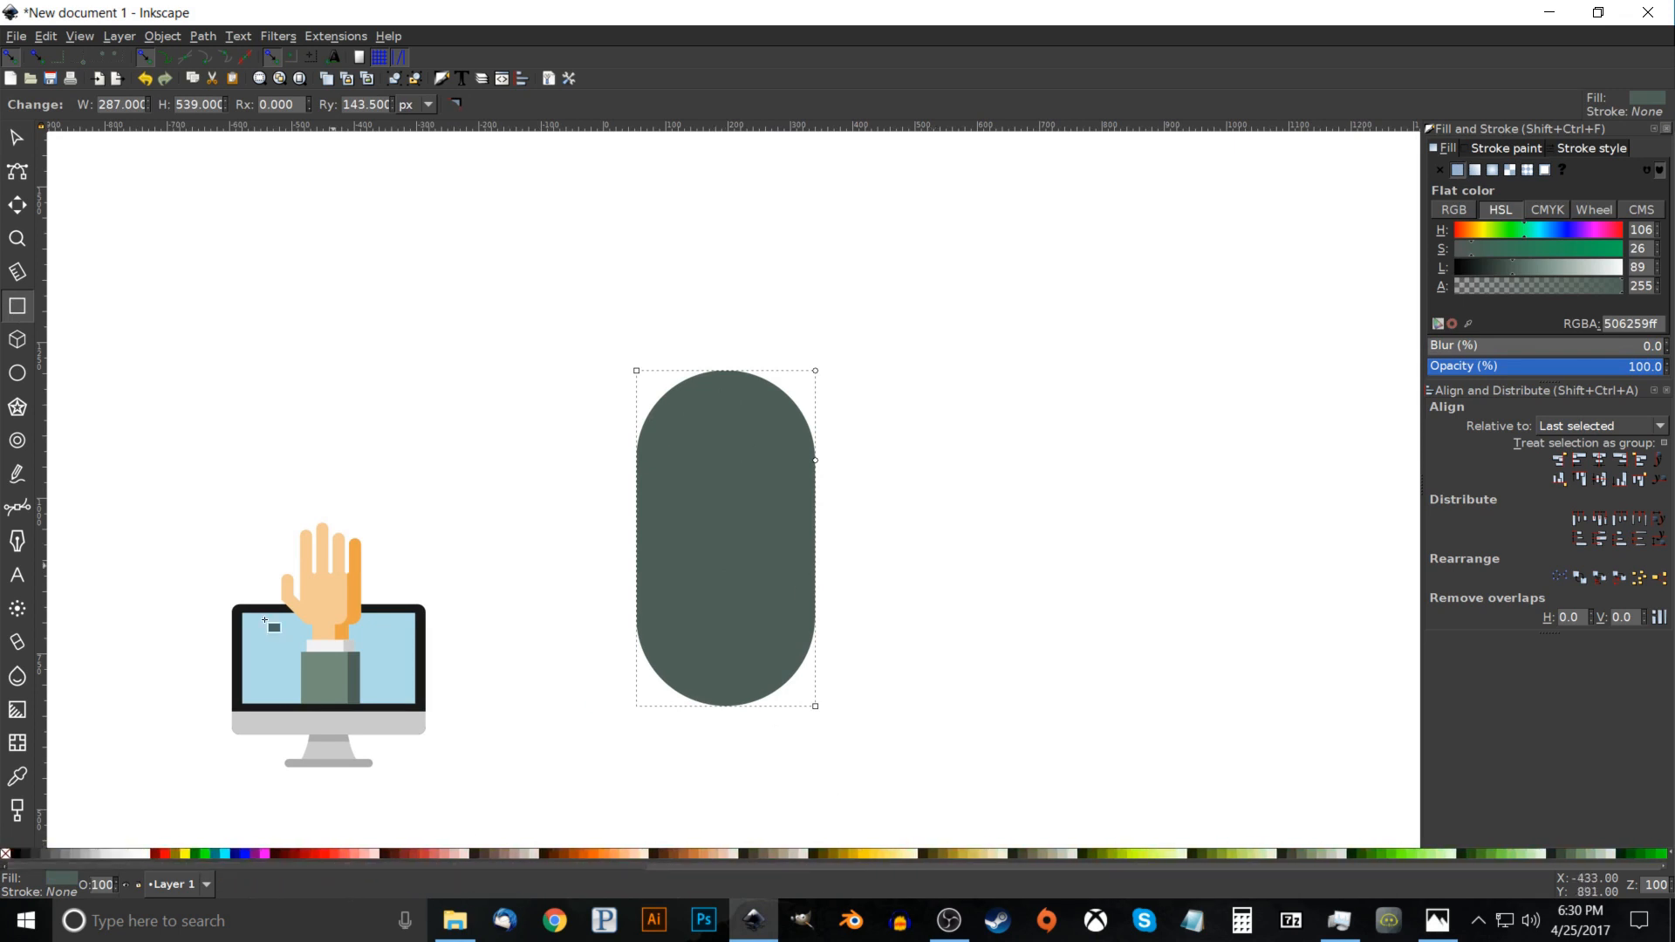
left_click(165, 852, "shift")
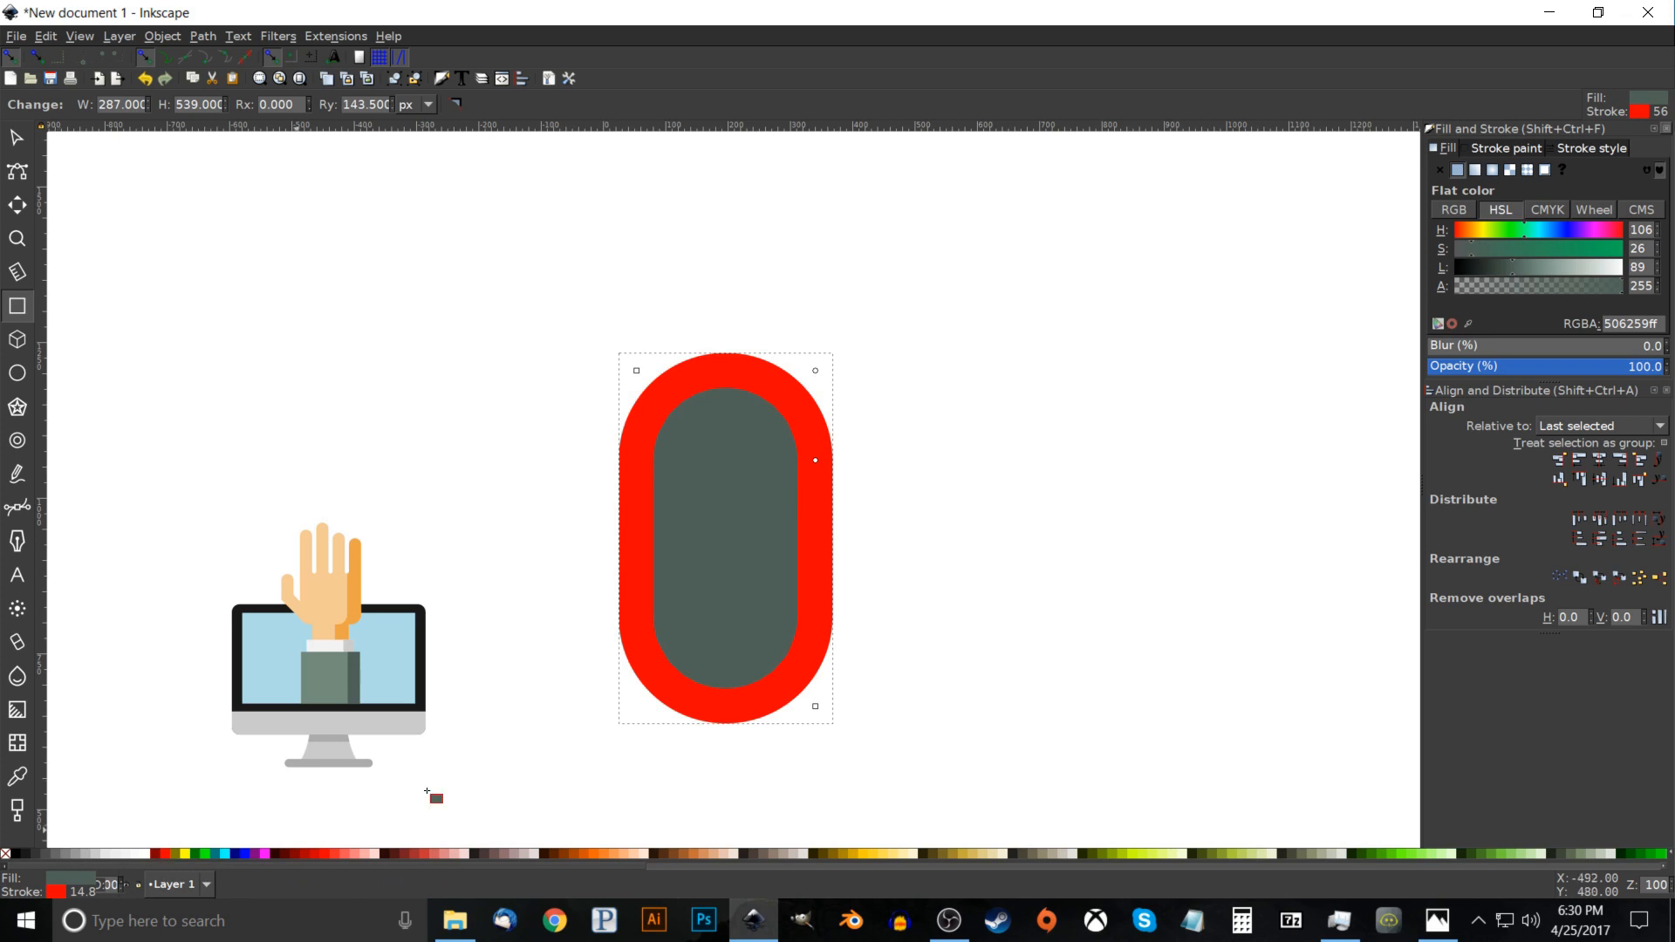
Remove the rounded hook rectangle's fill and lower its opacity to about 52%.
left_click(5, 853)
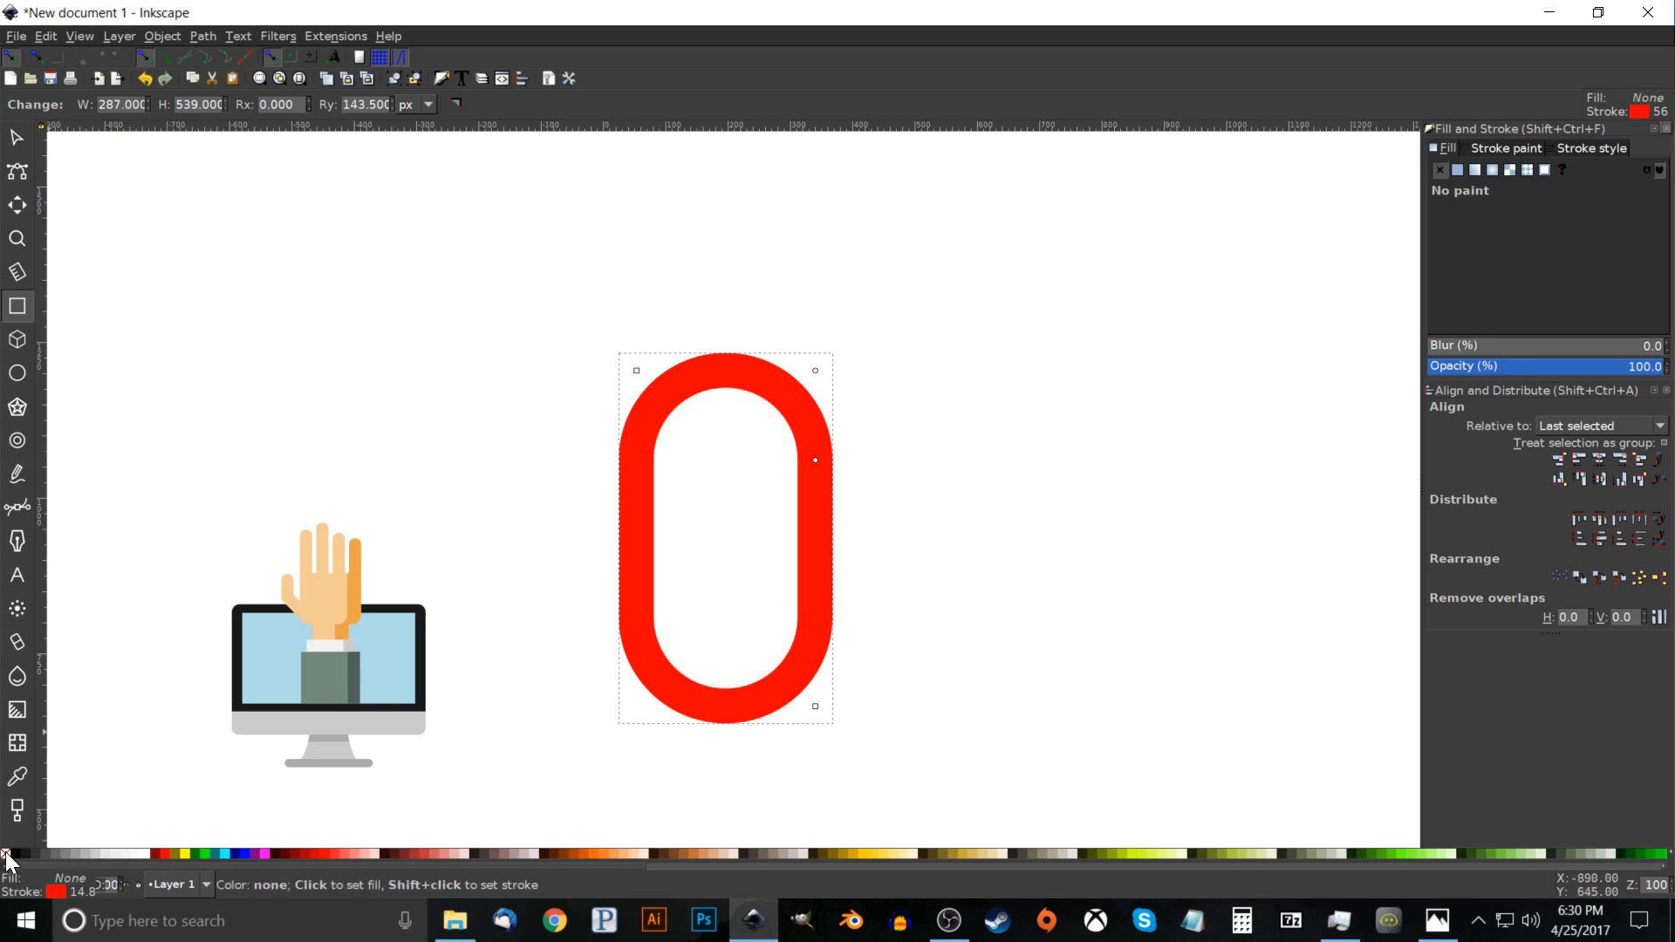
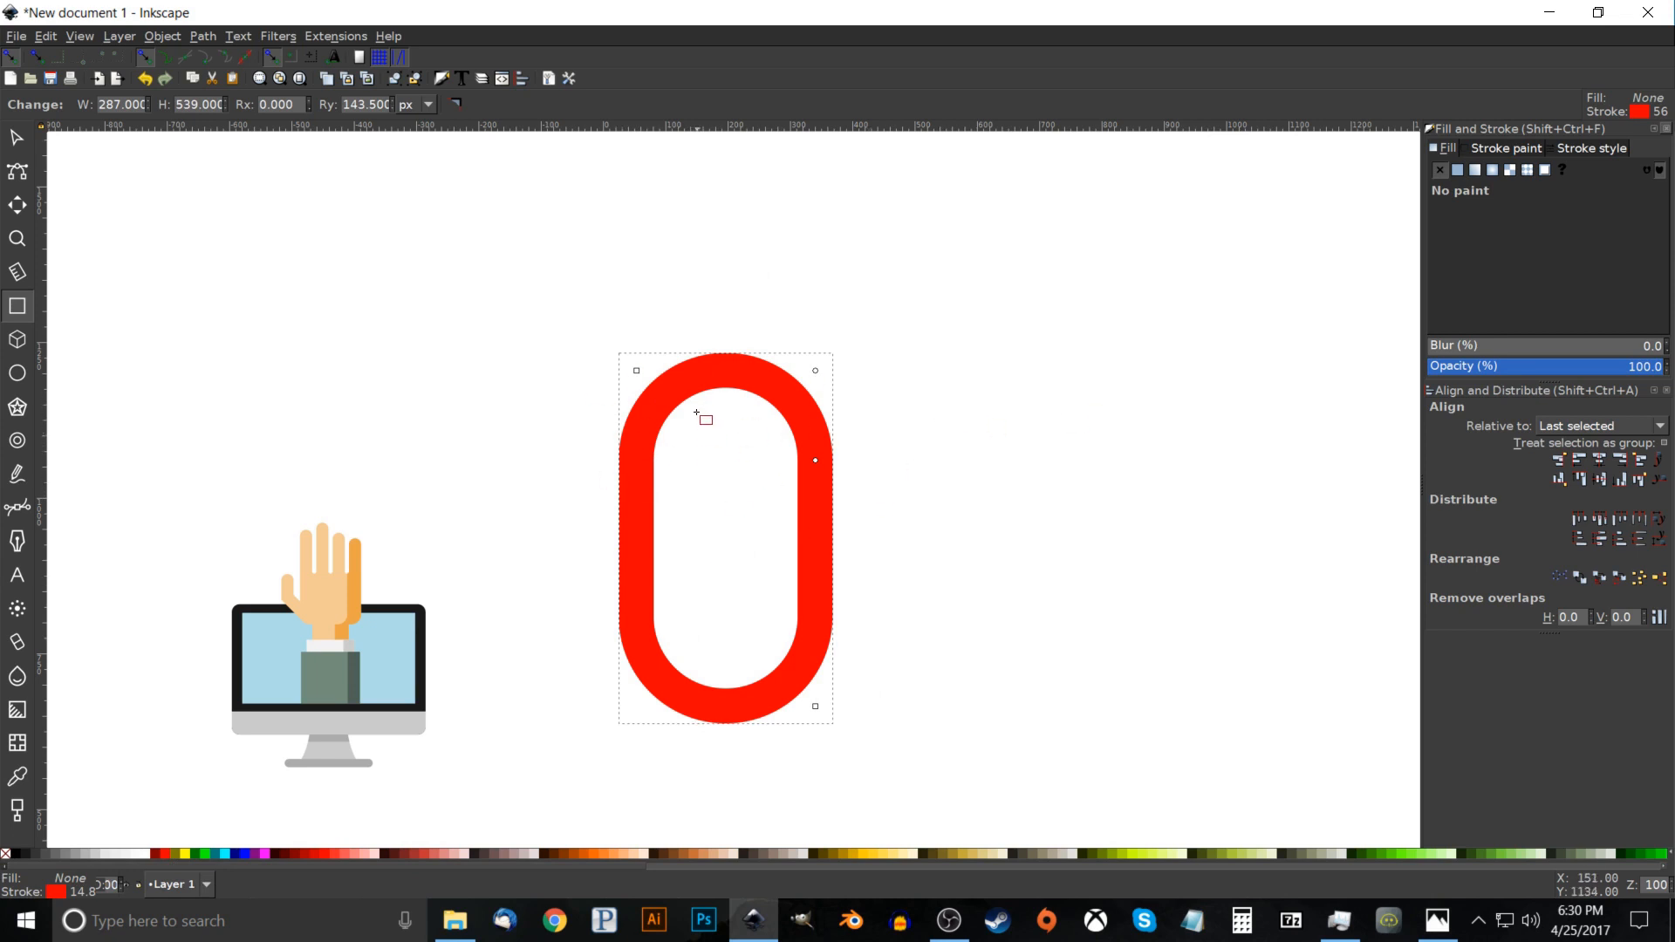
mouse_move(1549, 373)
left_mouse_down()
mouse_move(1527, 375)
mouse_move(1551, 377)
left_mouse_up()
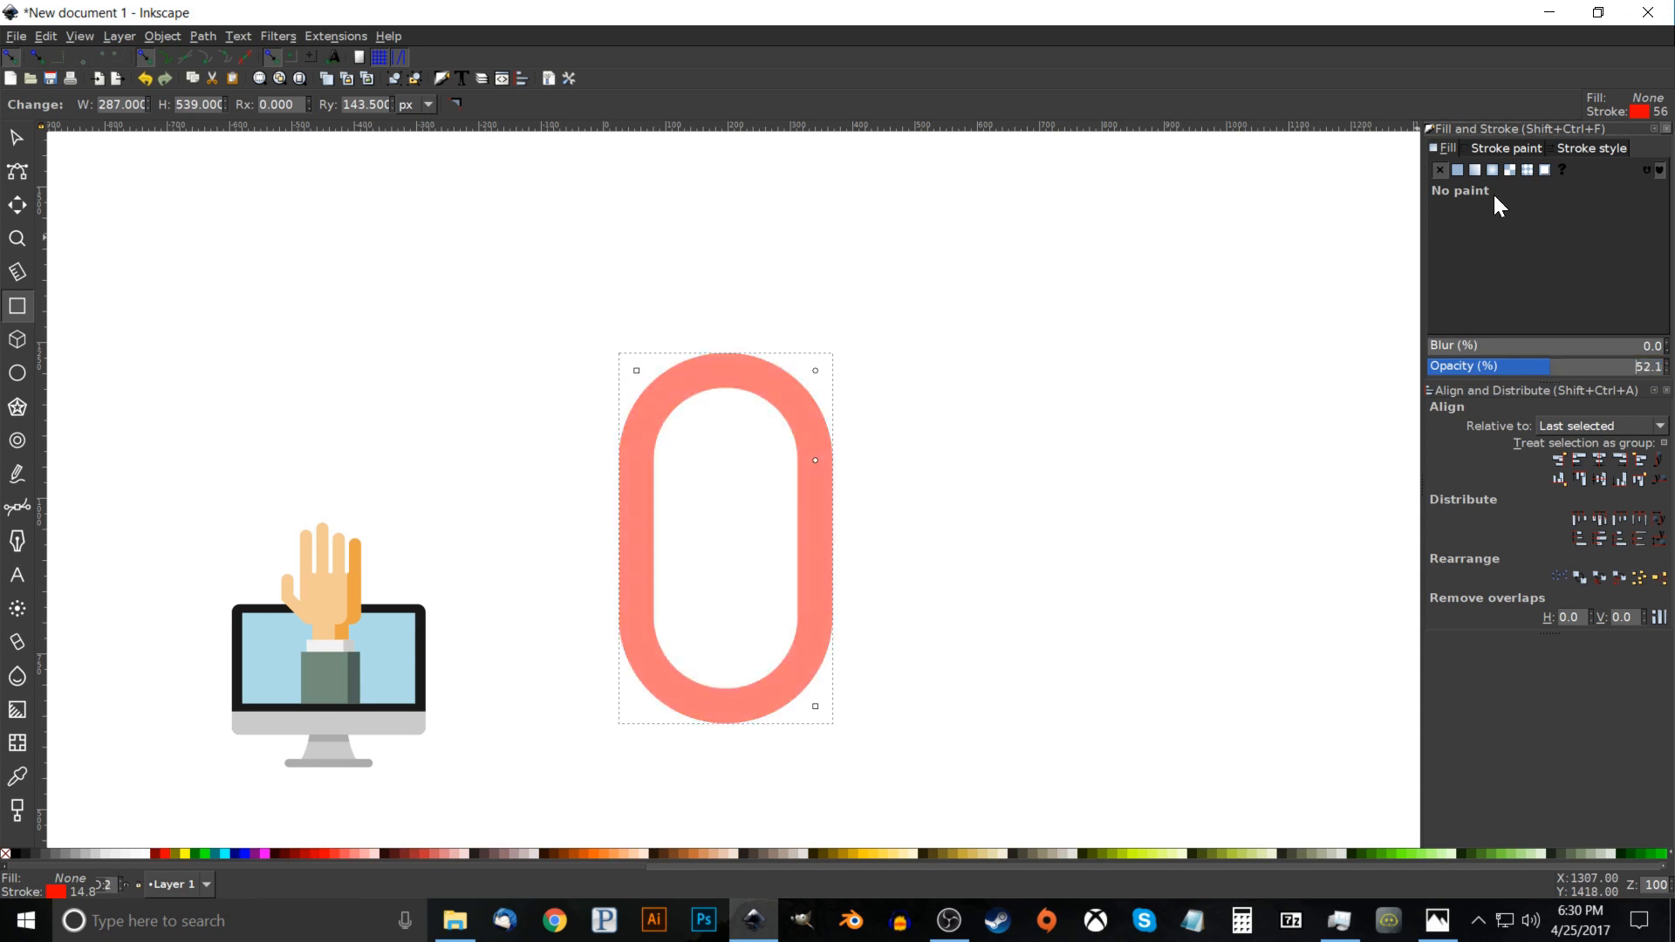
Set the rounded rectangle's stroke width to 60 px and convert the shape to a path.
left_click(1581, 145)
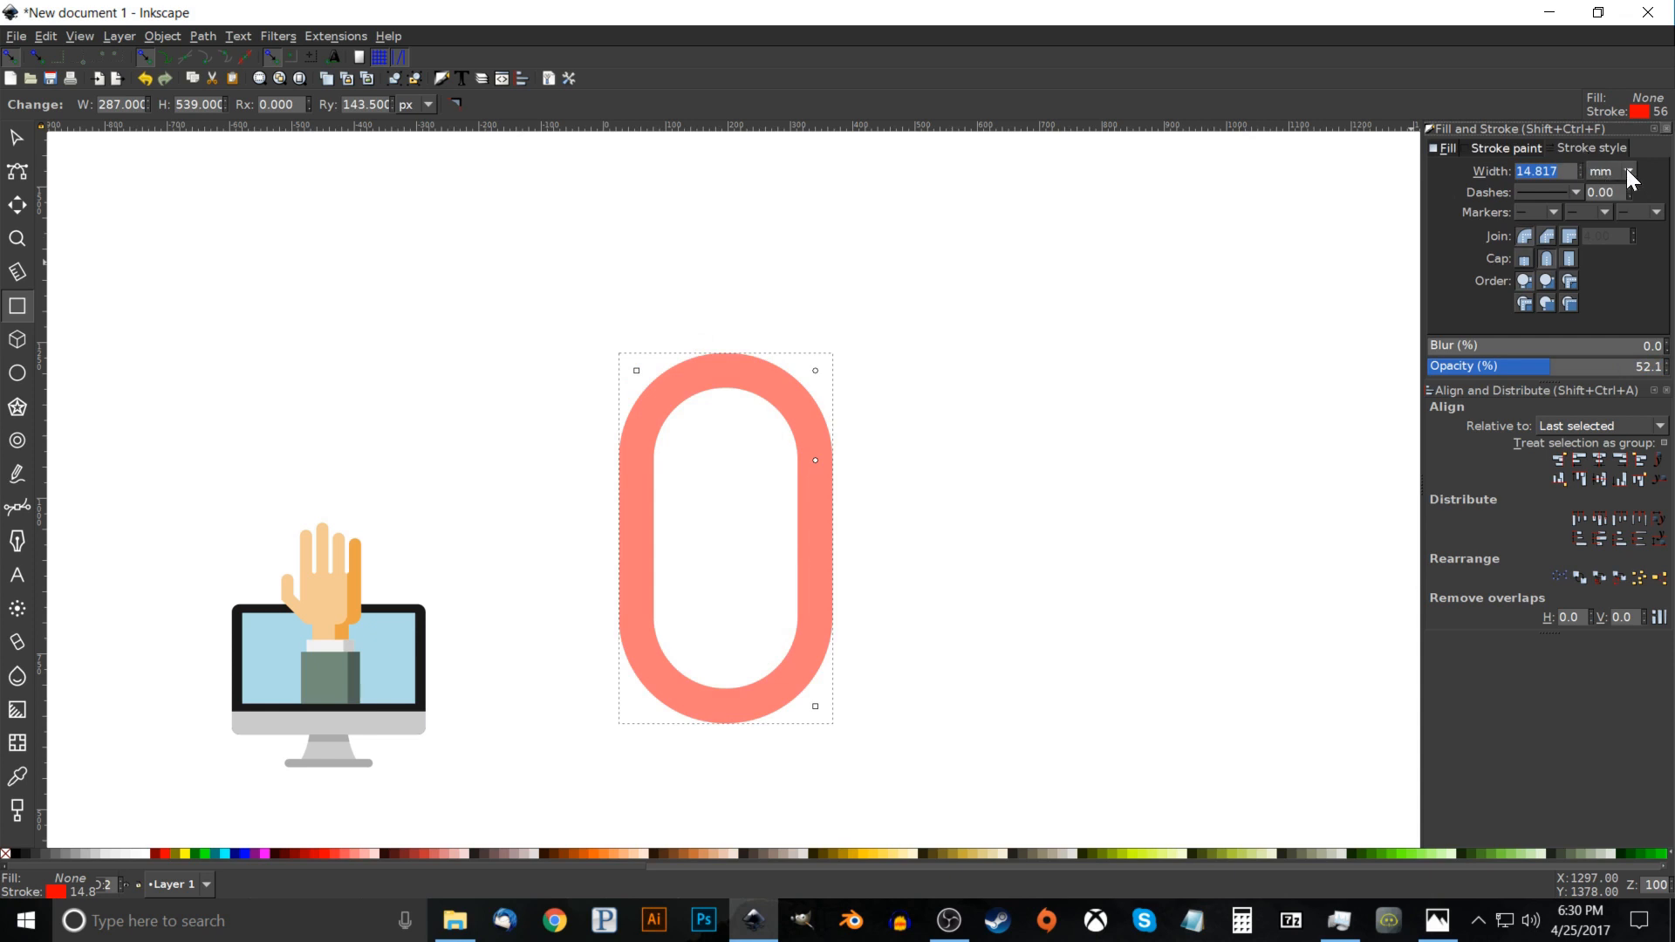
left_click(1626, 169)
left_click(1620, 137)
key("ctrl+a")
type("60")
key("Return")
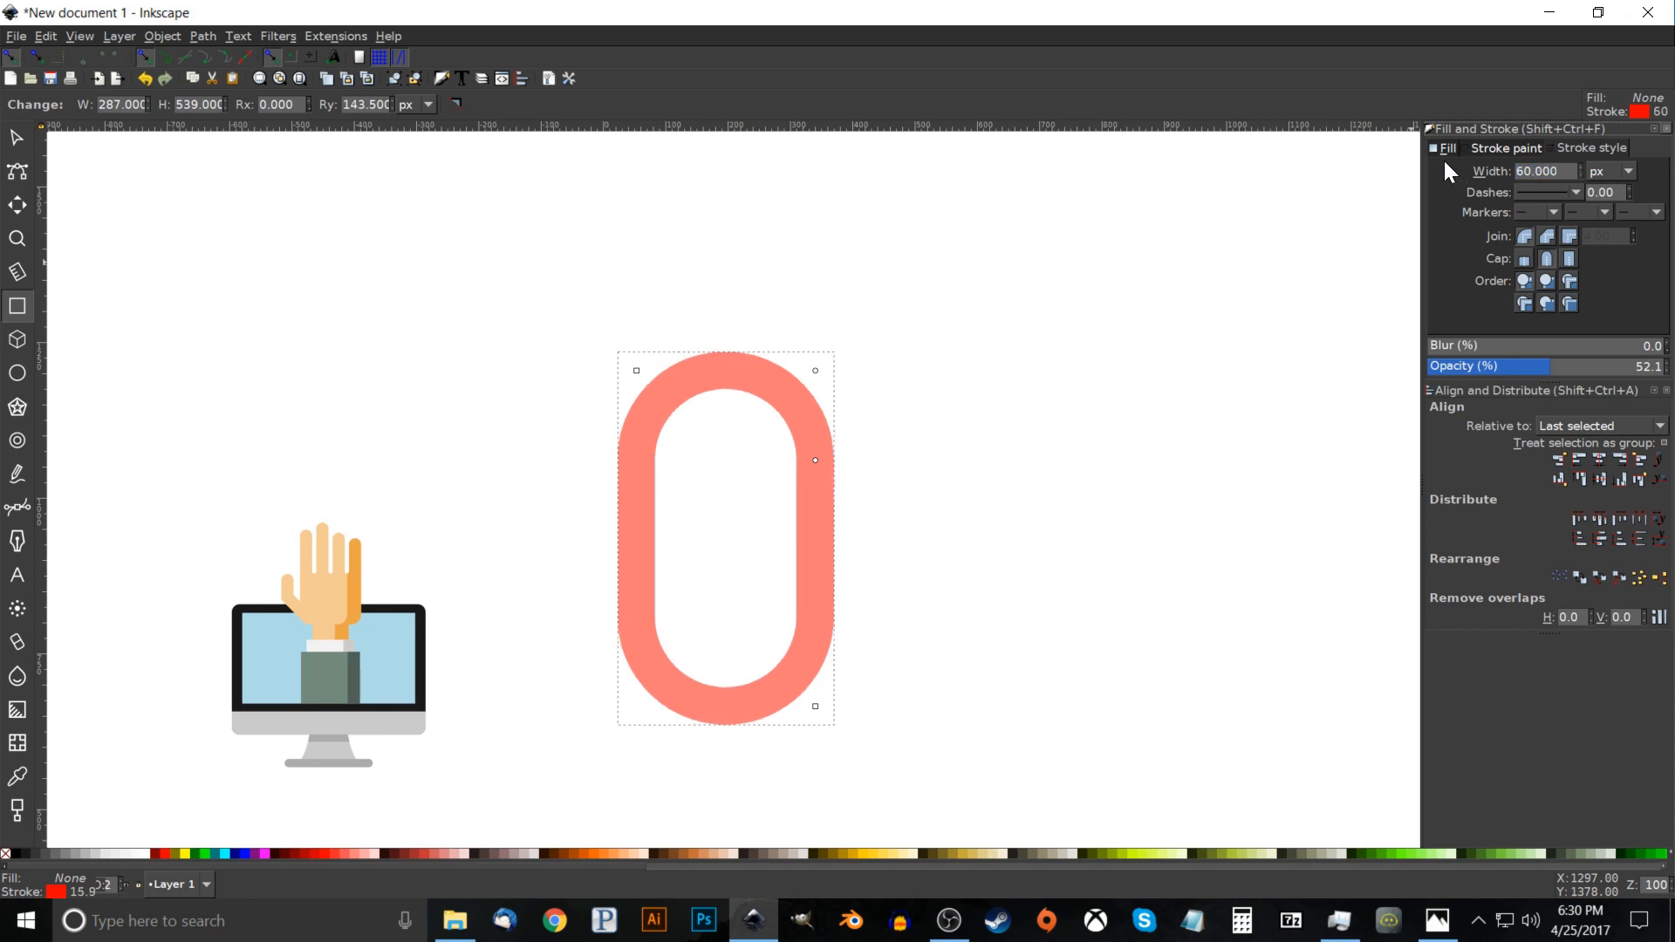
left_click(203, 37)
left_click(207, 52)
Draw a closed polygon about 674 × 509 px around the outline's upper part, its lower edge crossing the left side lower than the right.
left_click_drag(763, 490, 743, 411)
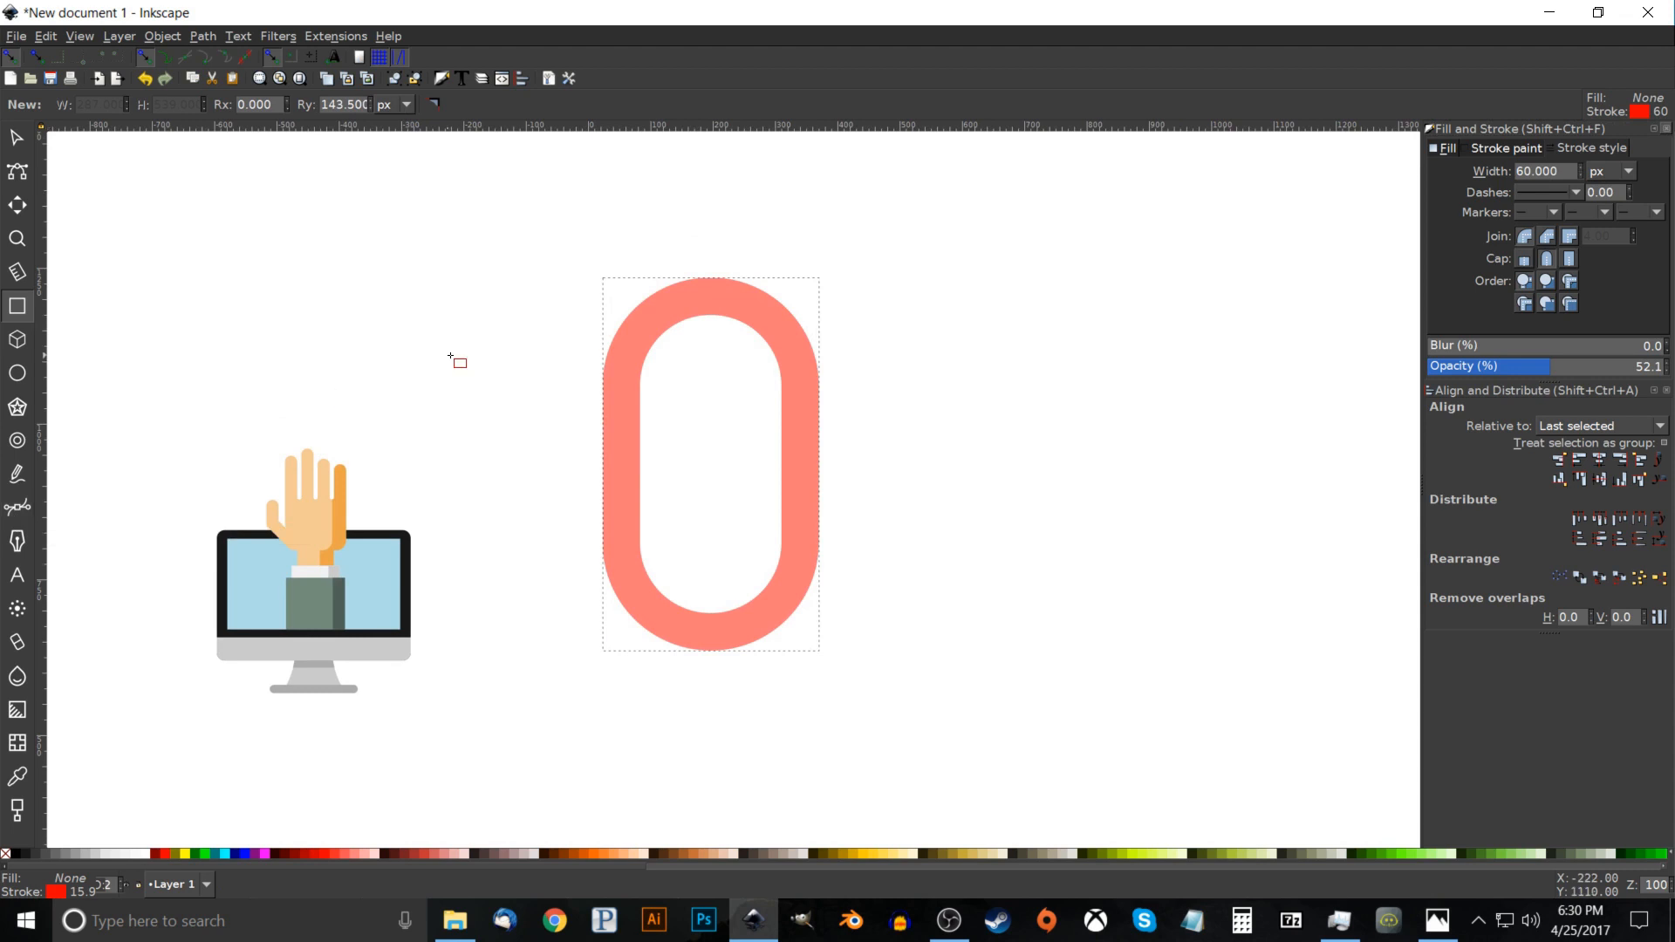
key("b")
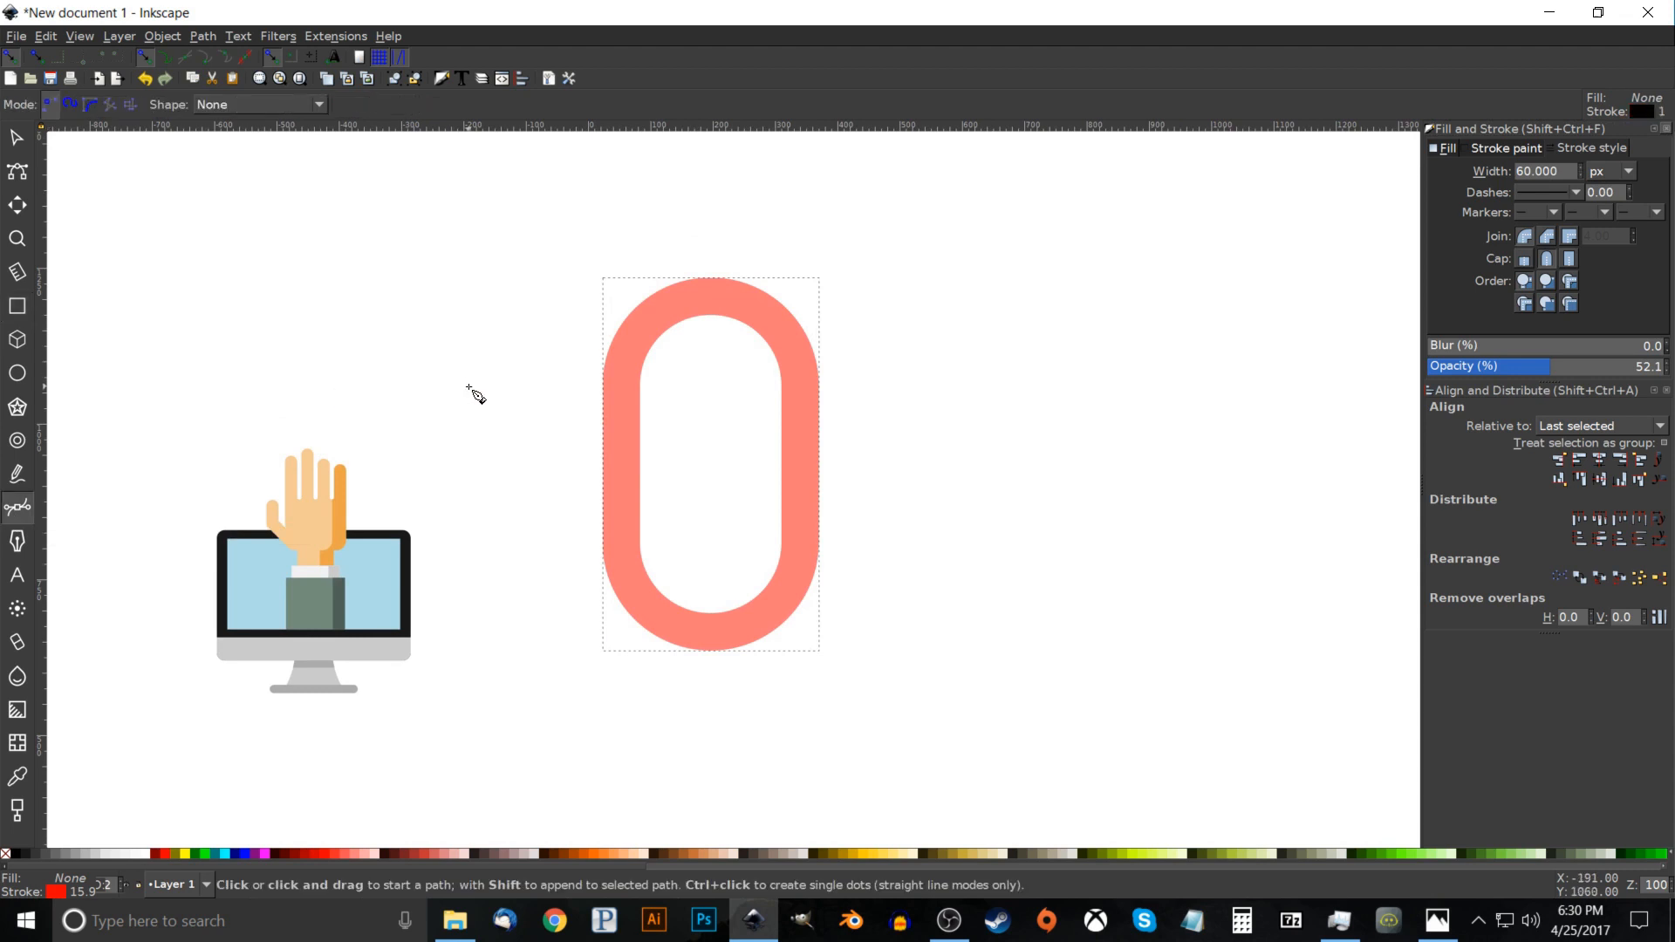
left_click(580, 507)
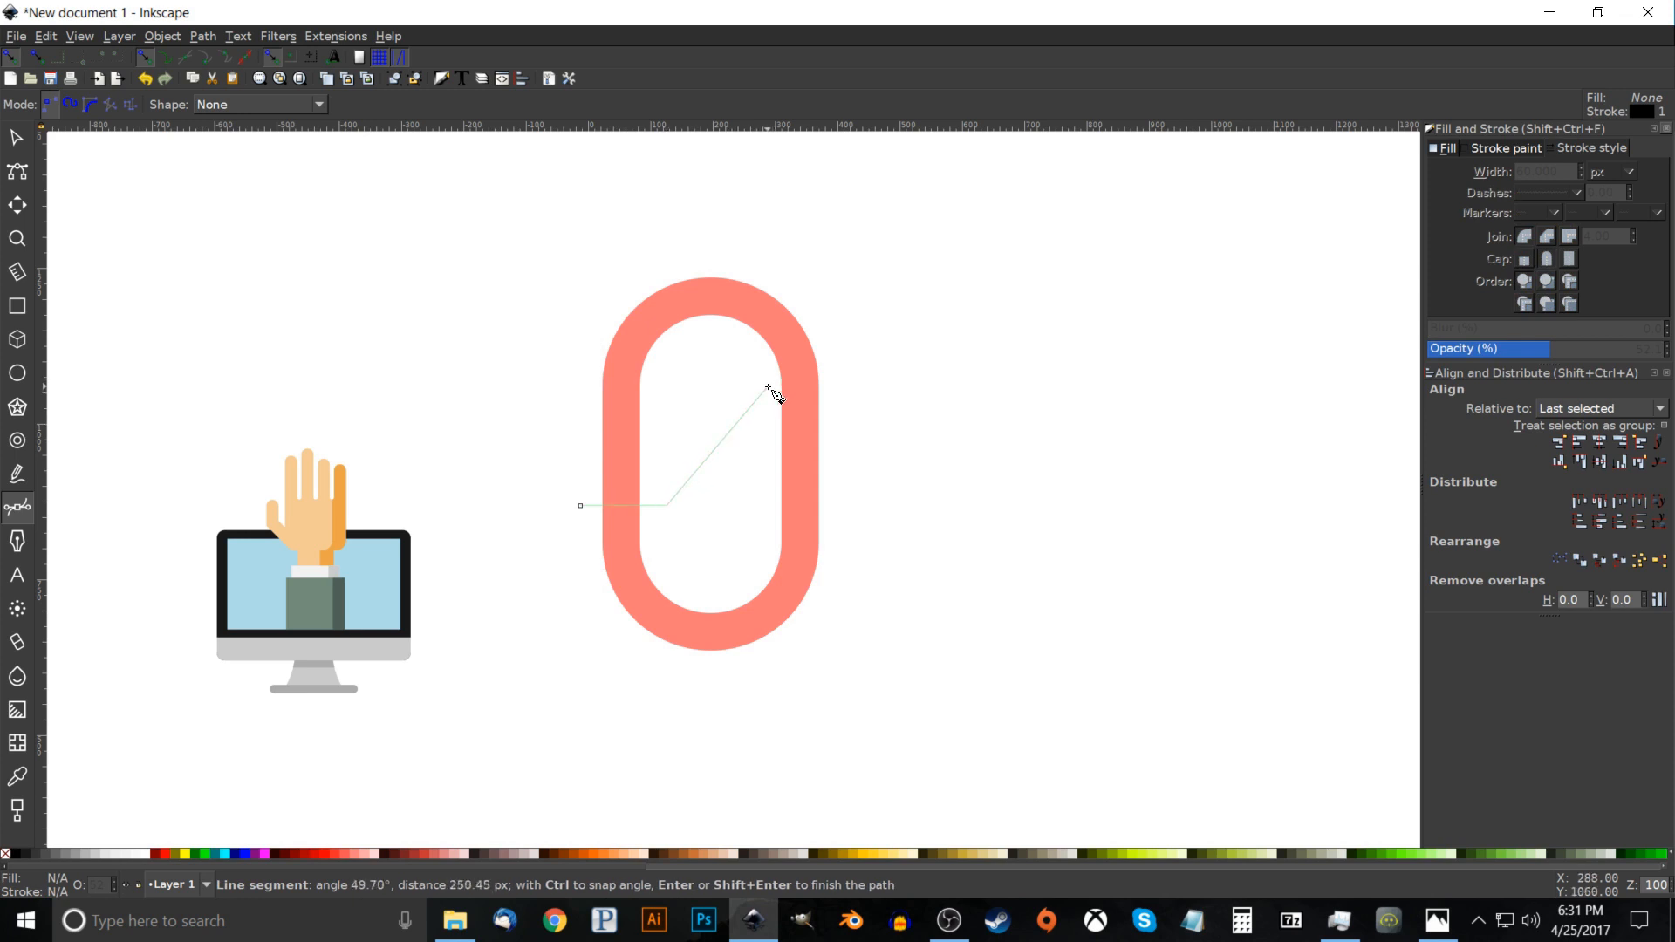
left_click(884, 366)
left_click(863, 257)
left_click(828, 202)
left_click(626, 189)
left_click(498, 202)
left_click_drag(465, 317, 464, 332)
left_click(490, 474)
left_click(541, 501)
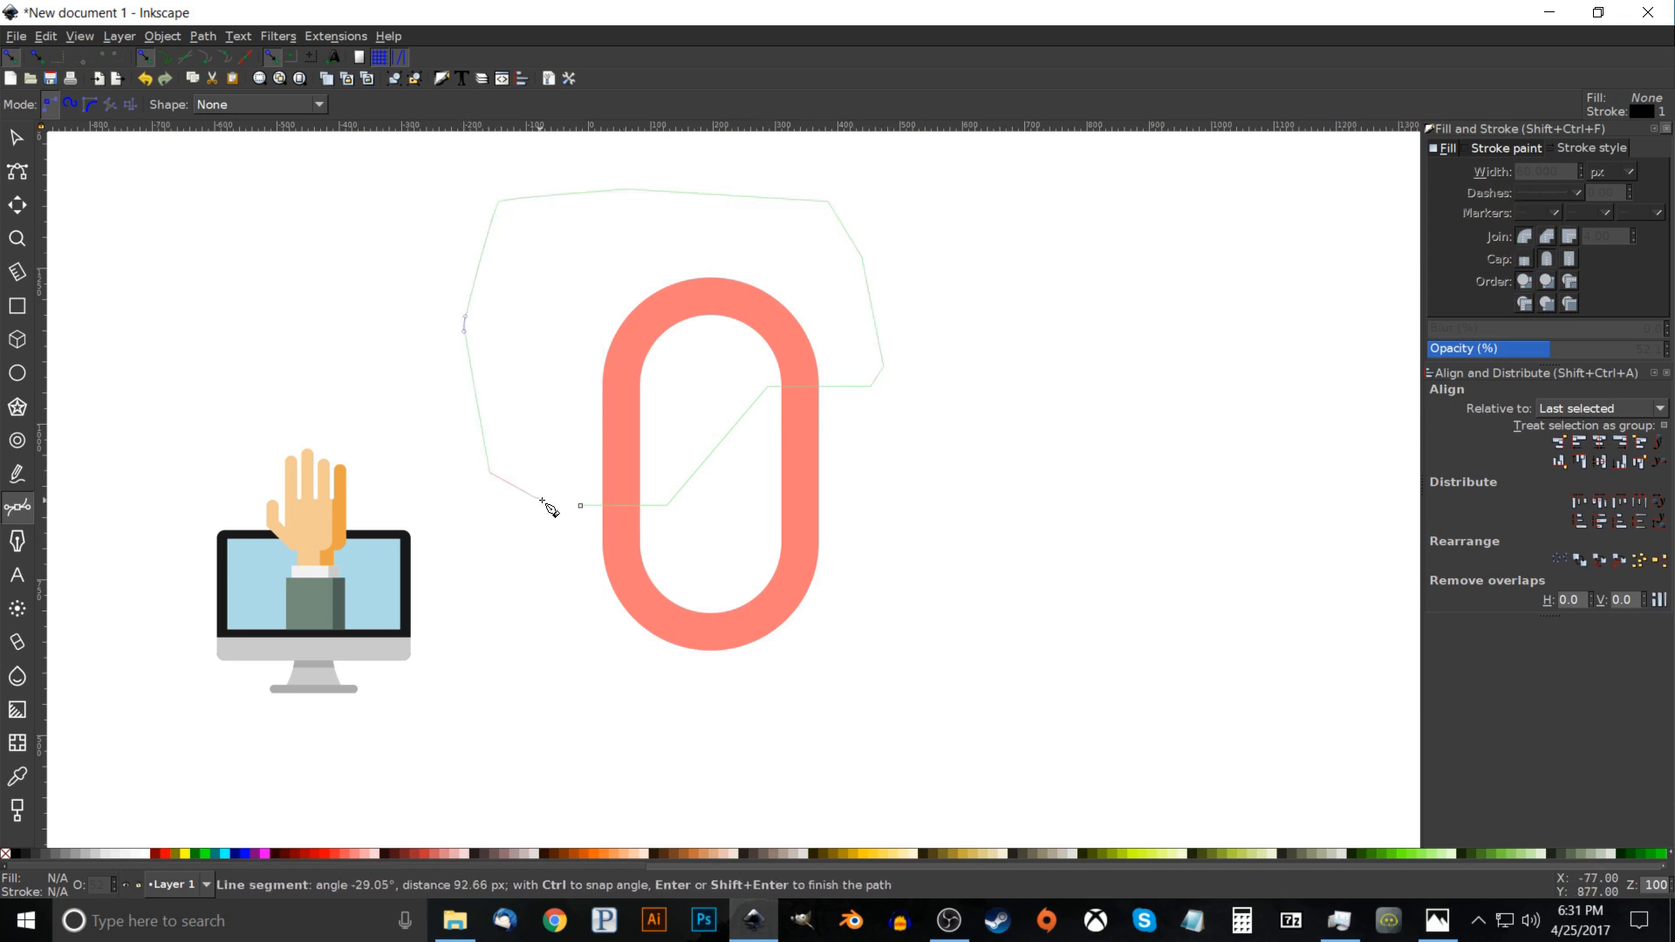
left_click(581, 506)
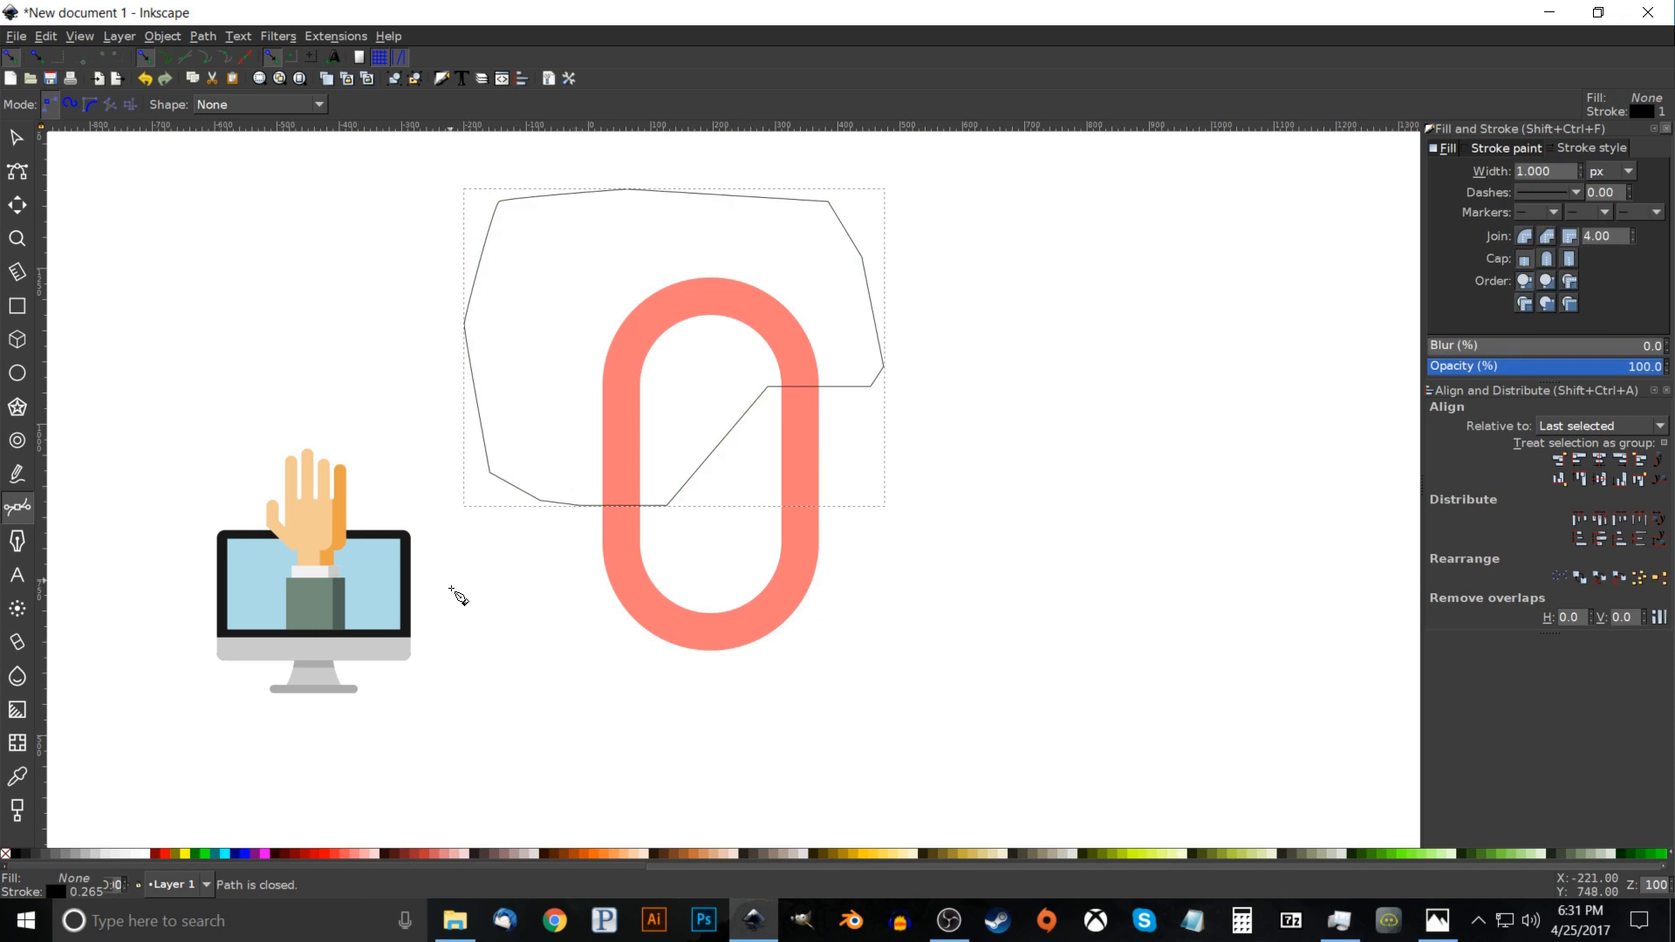
Cut the red outline's path with the polygon and delete the upper piece, leaving a J-shaped hook.
left_click(13, 140)
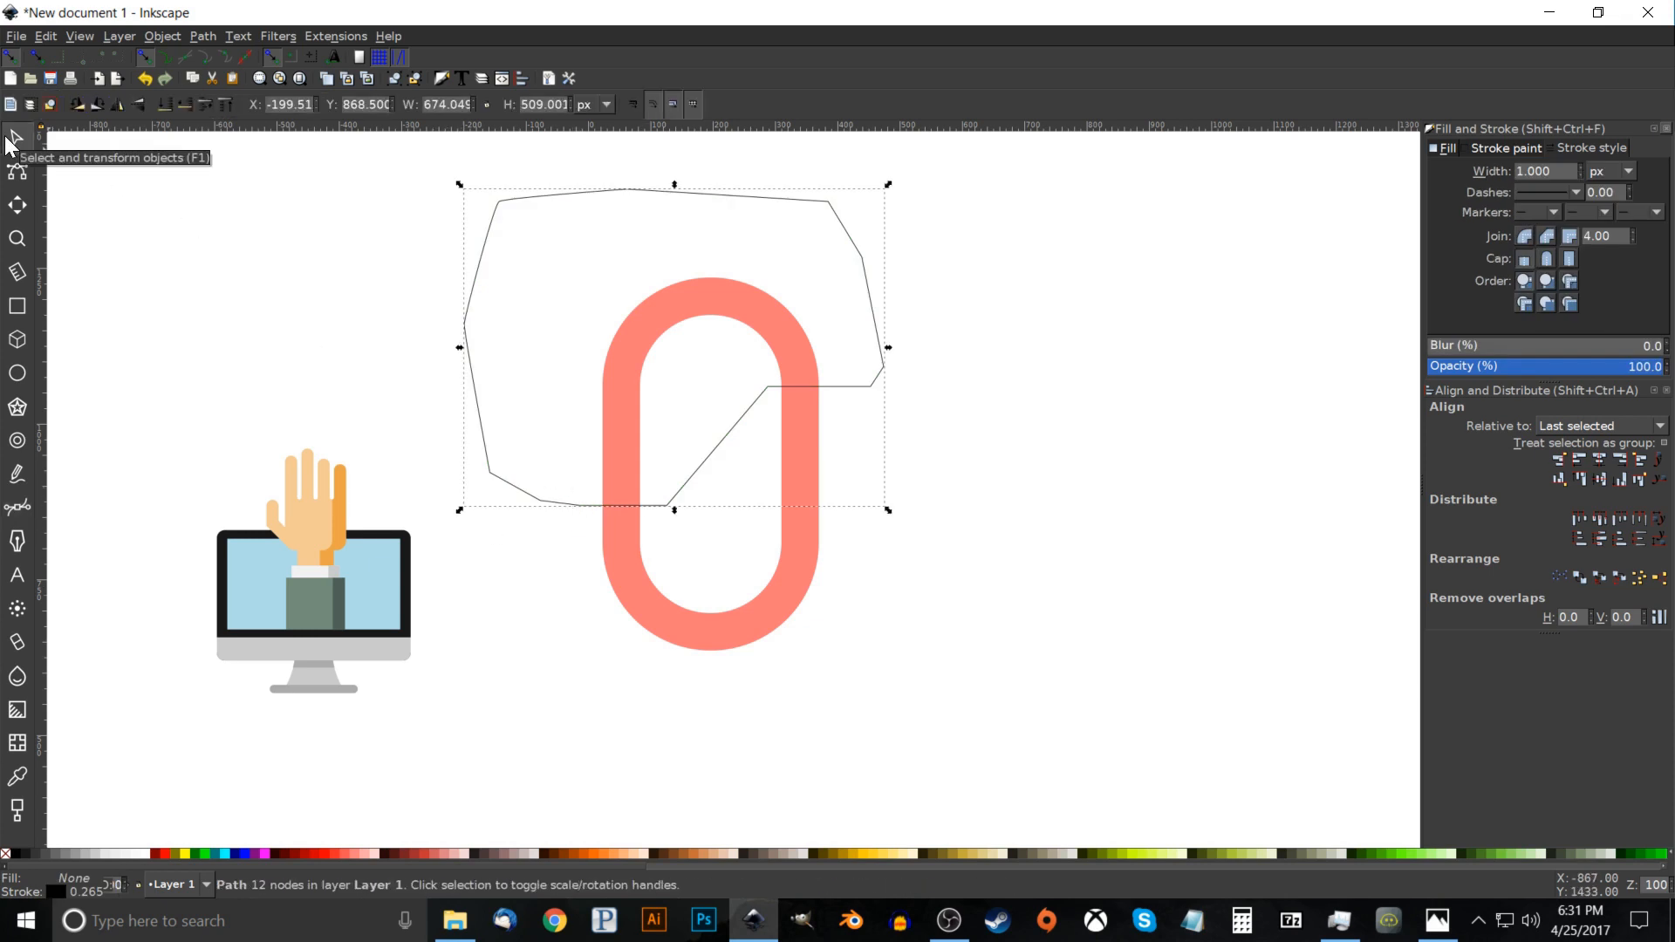
left_click(808, 417, "shift")
left_click(203, 40)
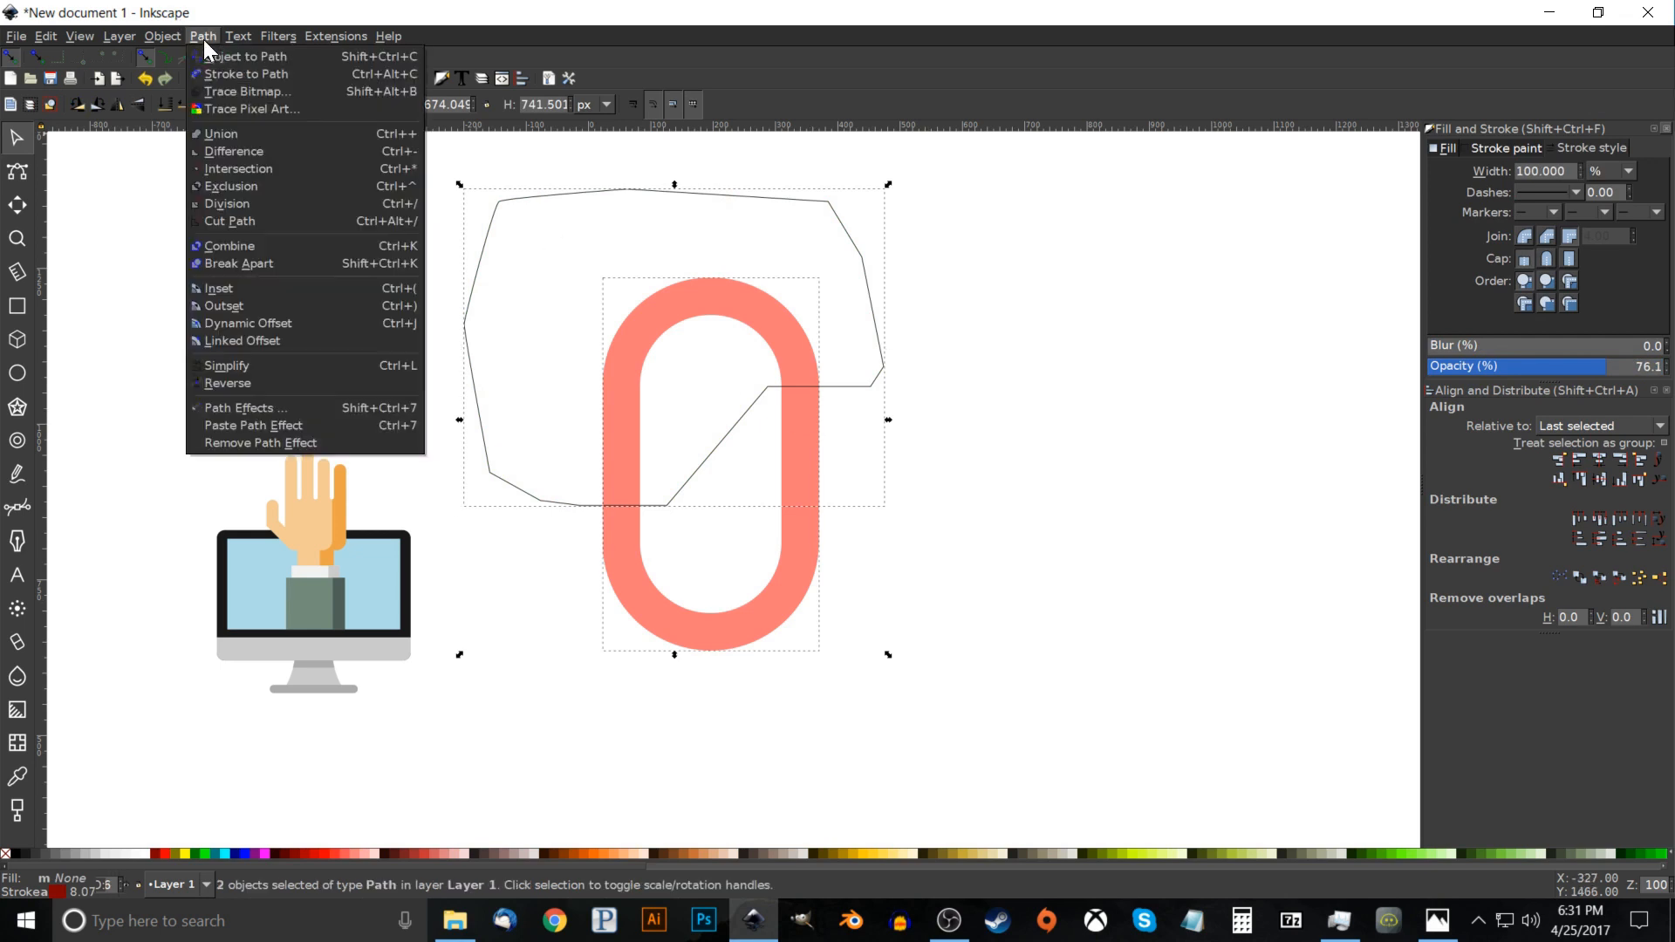
left_click(243, 221)
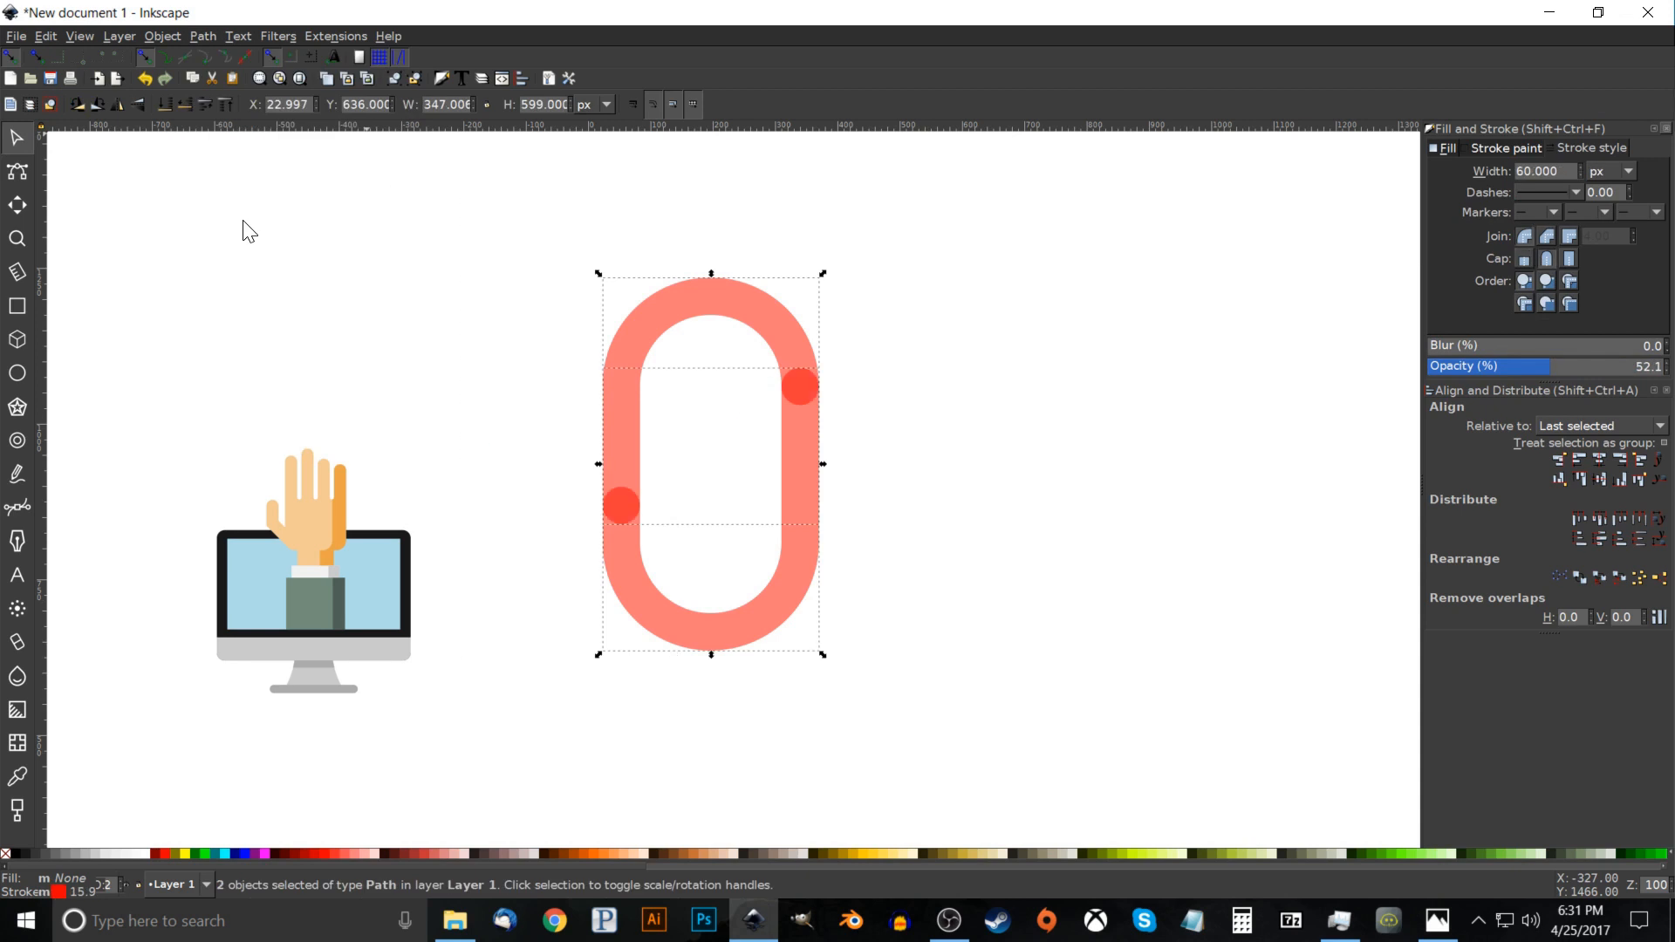
left_click(1131, 253)
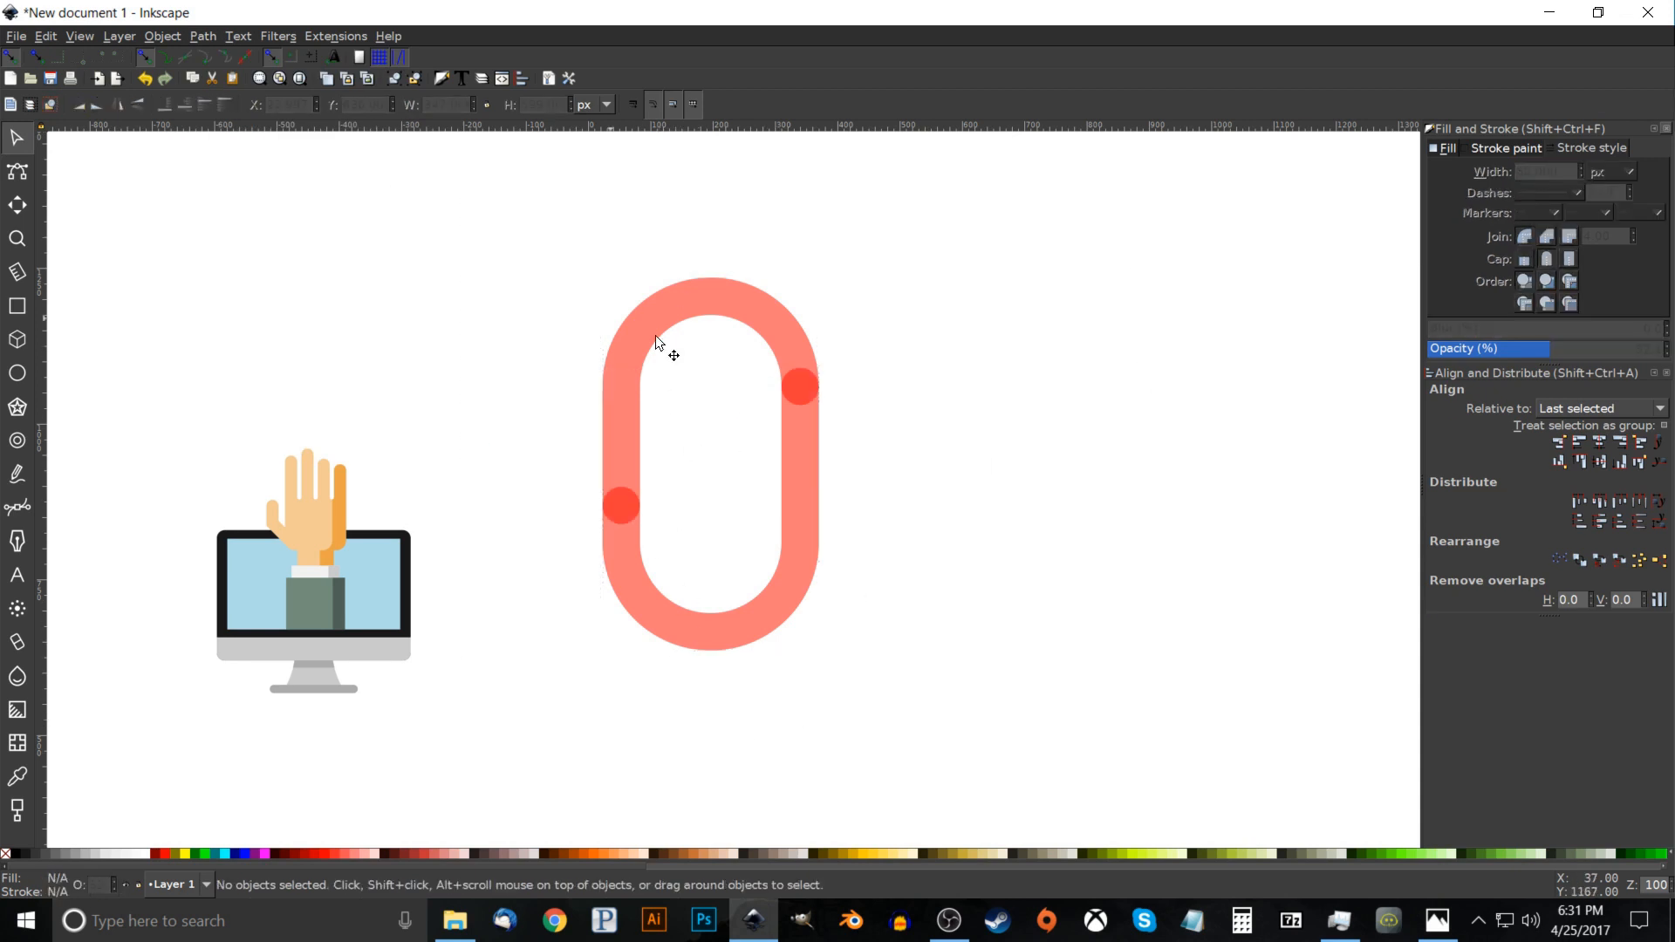
left_click_drag(628, 402, 463, 274)
key("Delete")
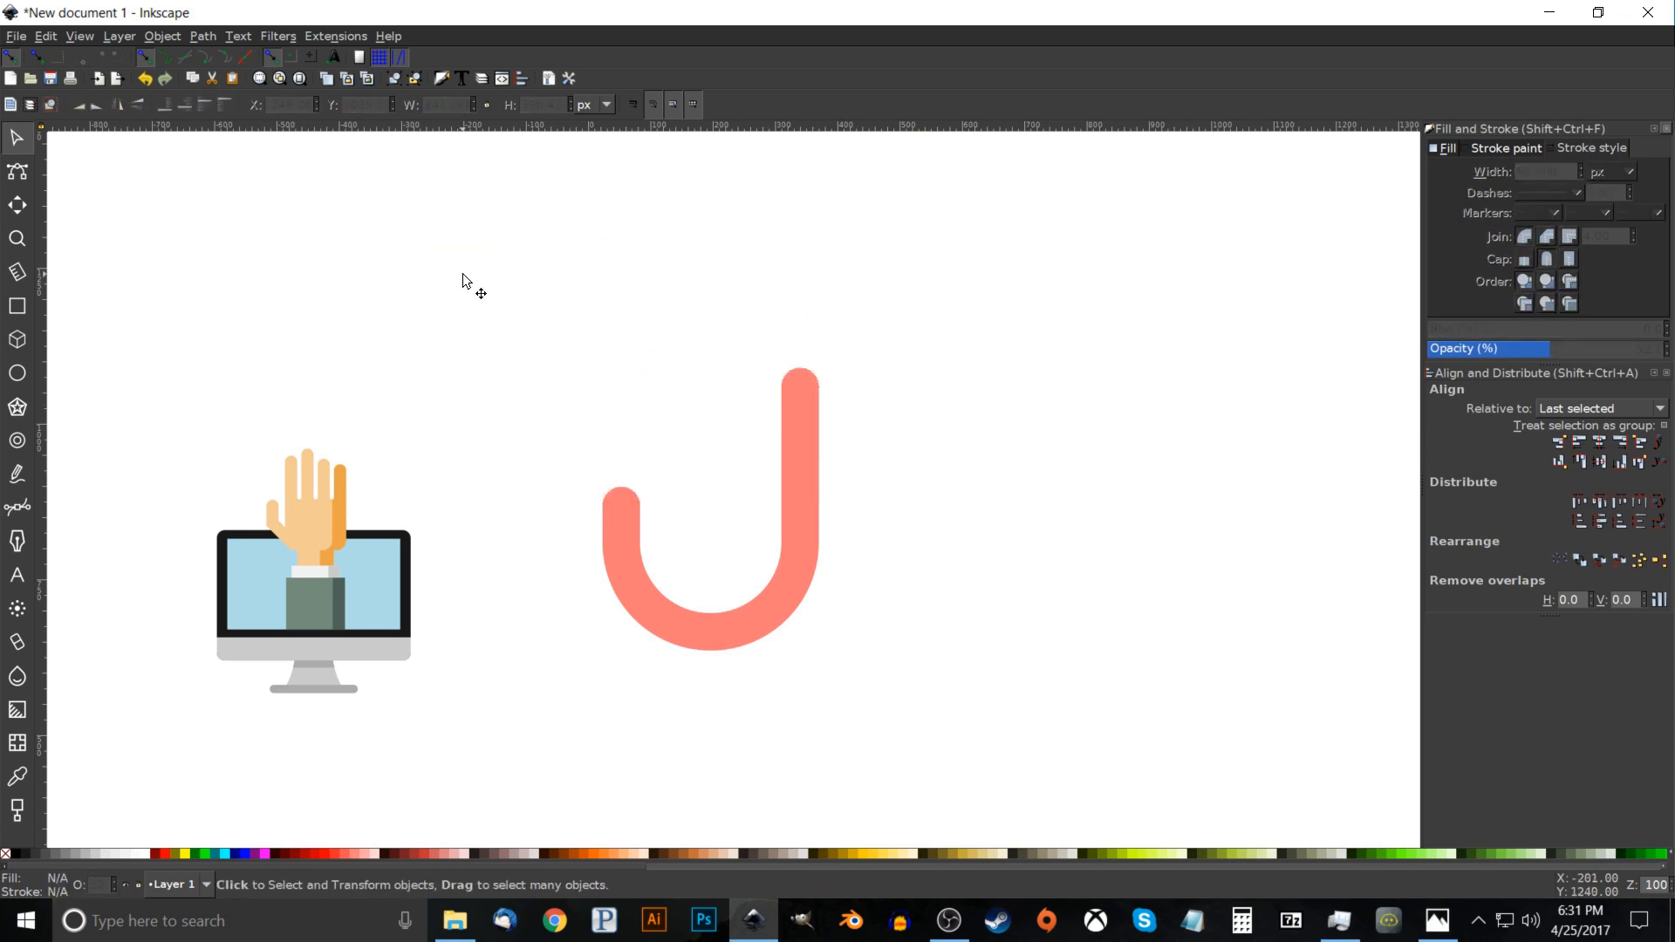
Move the J-shaped hook about 83 px right and extend both its ends upward to an overall height of about 732 px.
left_click(814, 397)
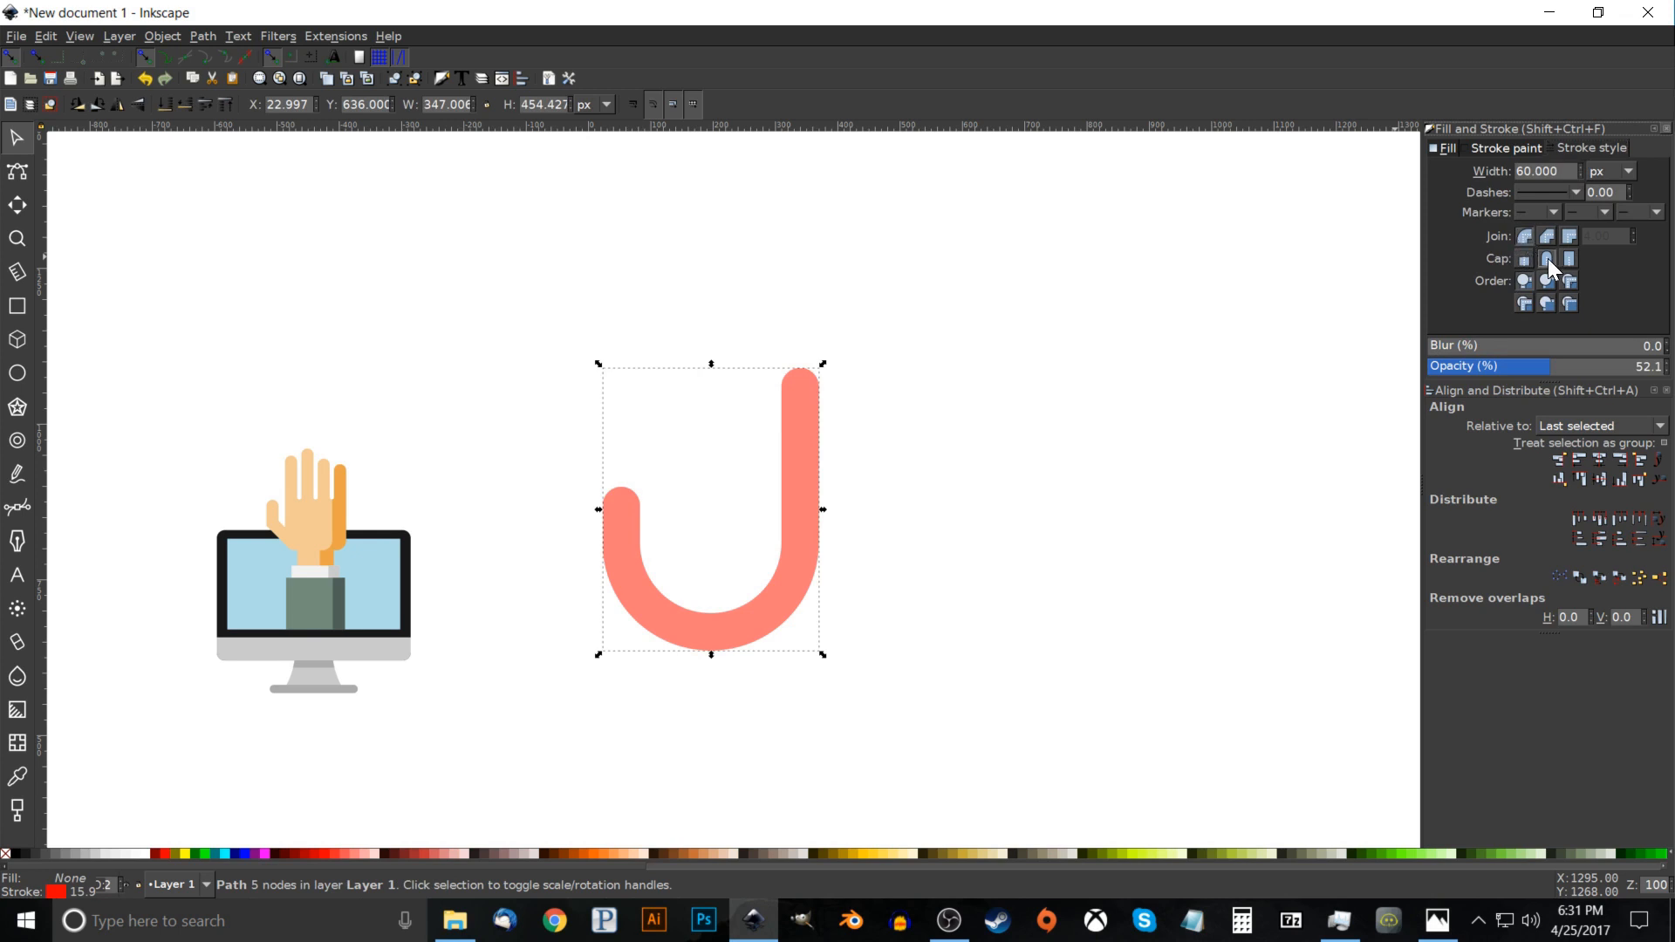
left_click_drag(798, 446, 853, 454)
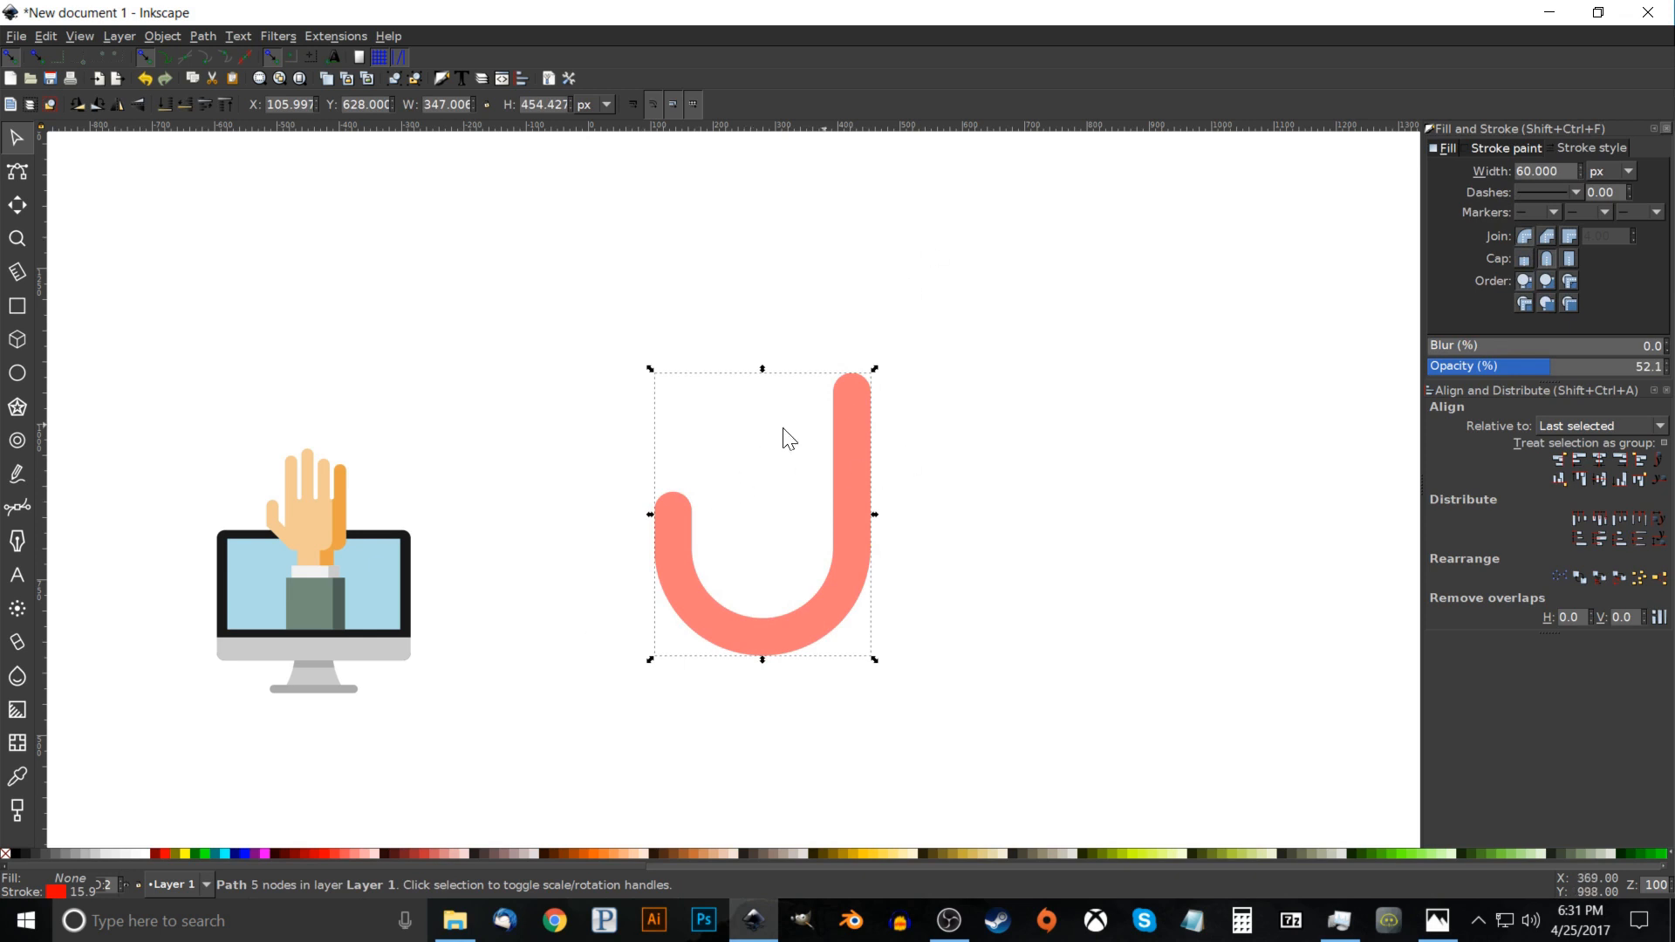
left_click(17, 171)
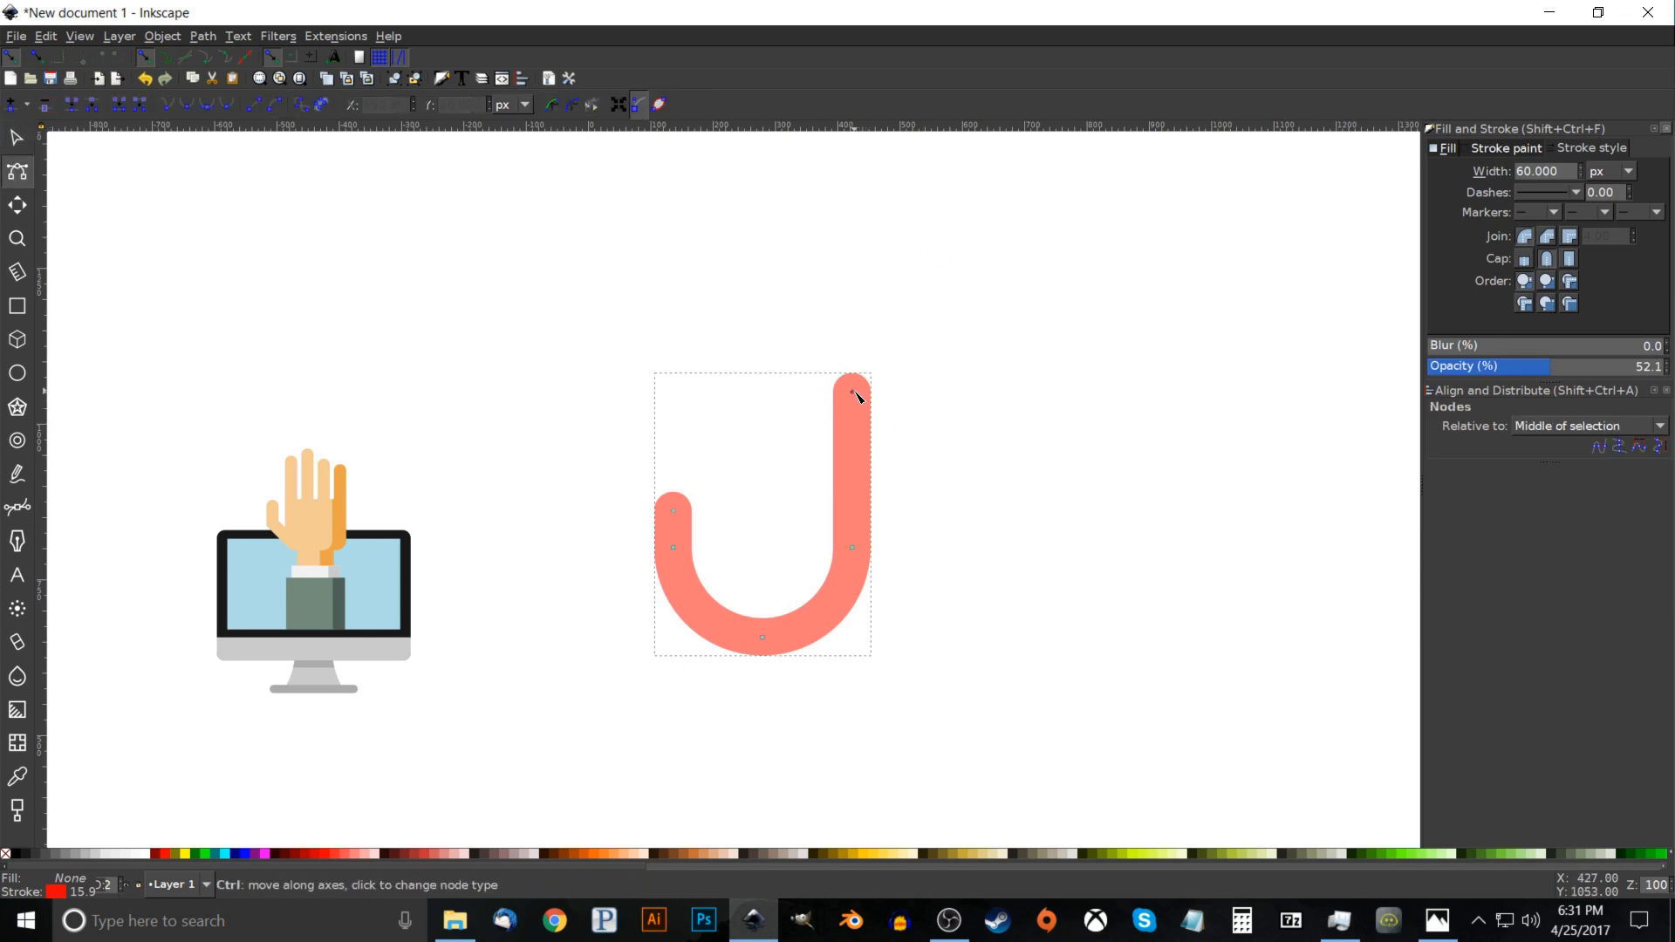
left_click_drag(858, 392, 864, 222)
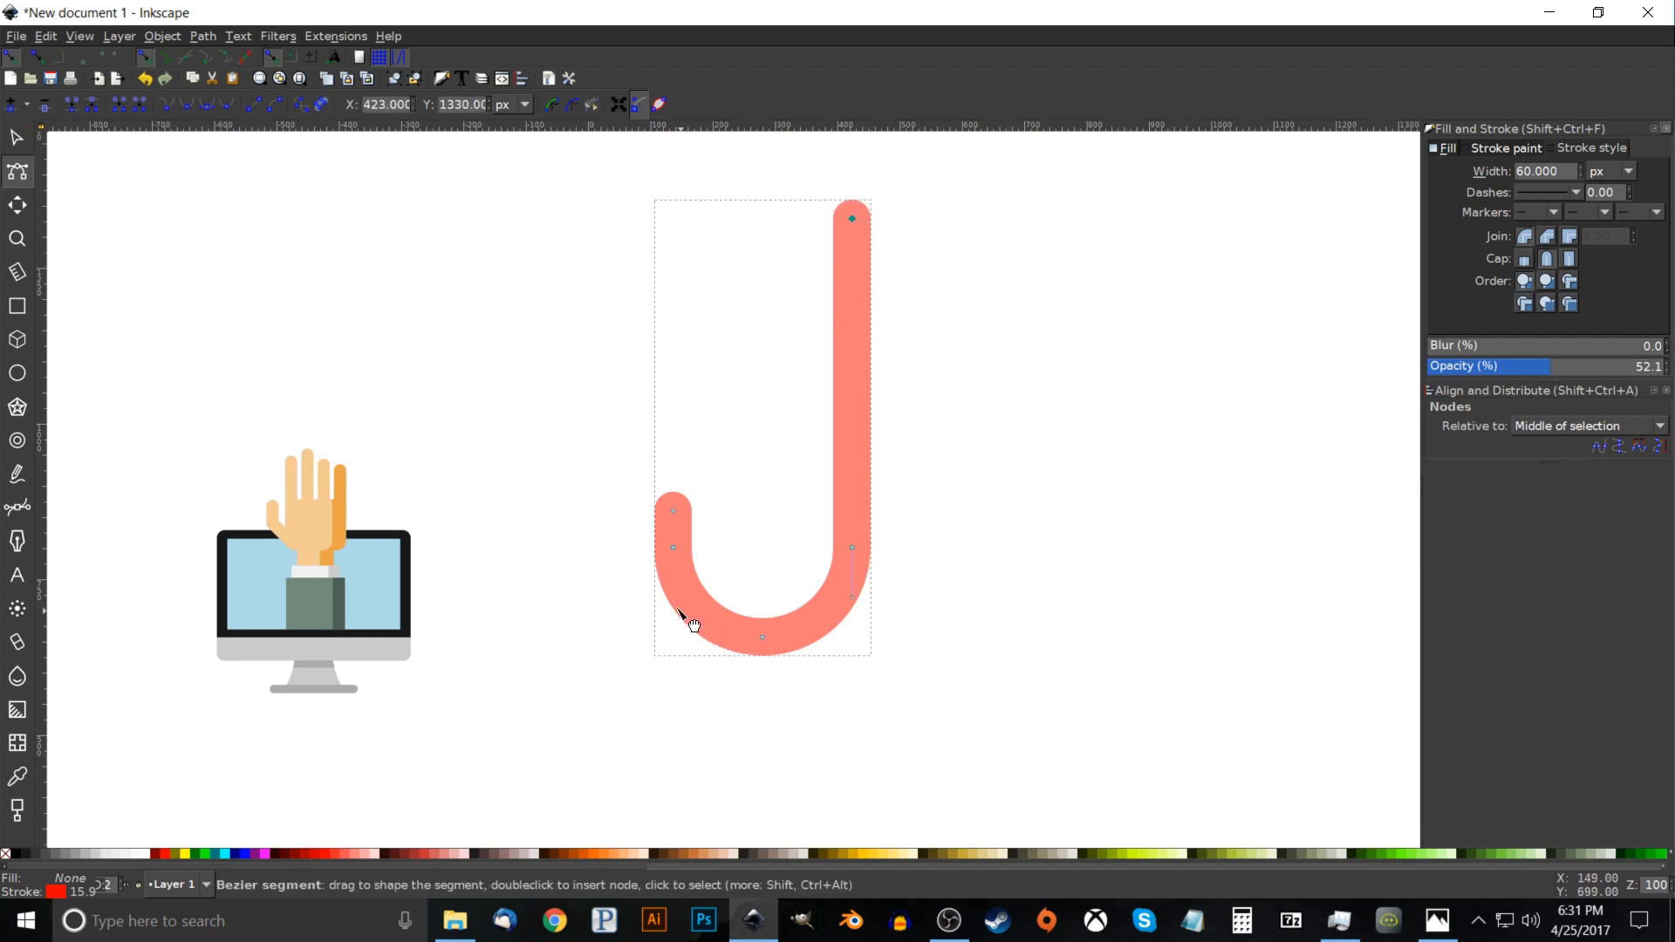
left_click_drag(673, 510, 672, 478)
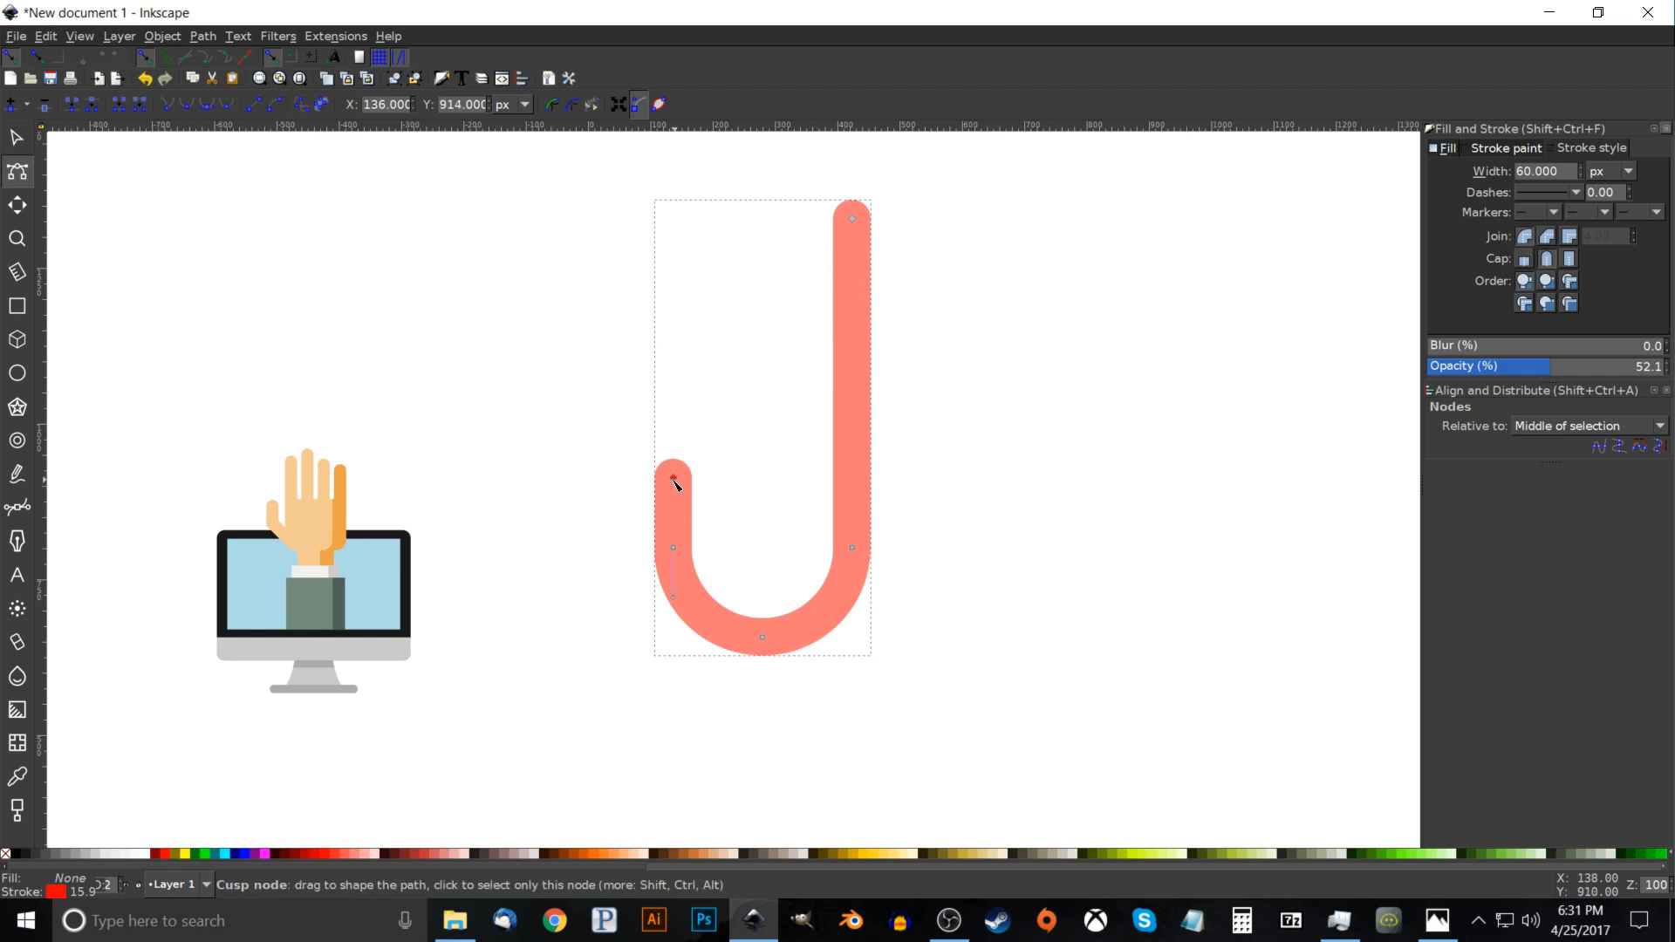
Set the J-shaped hook's stroke width to 75 px.
left_click(19, 146)
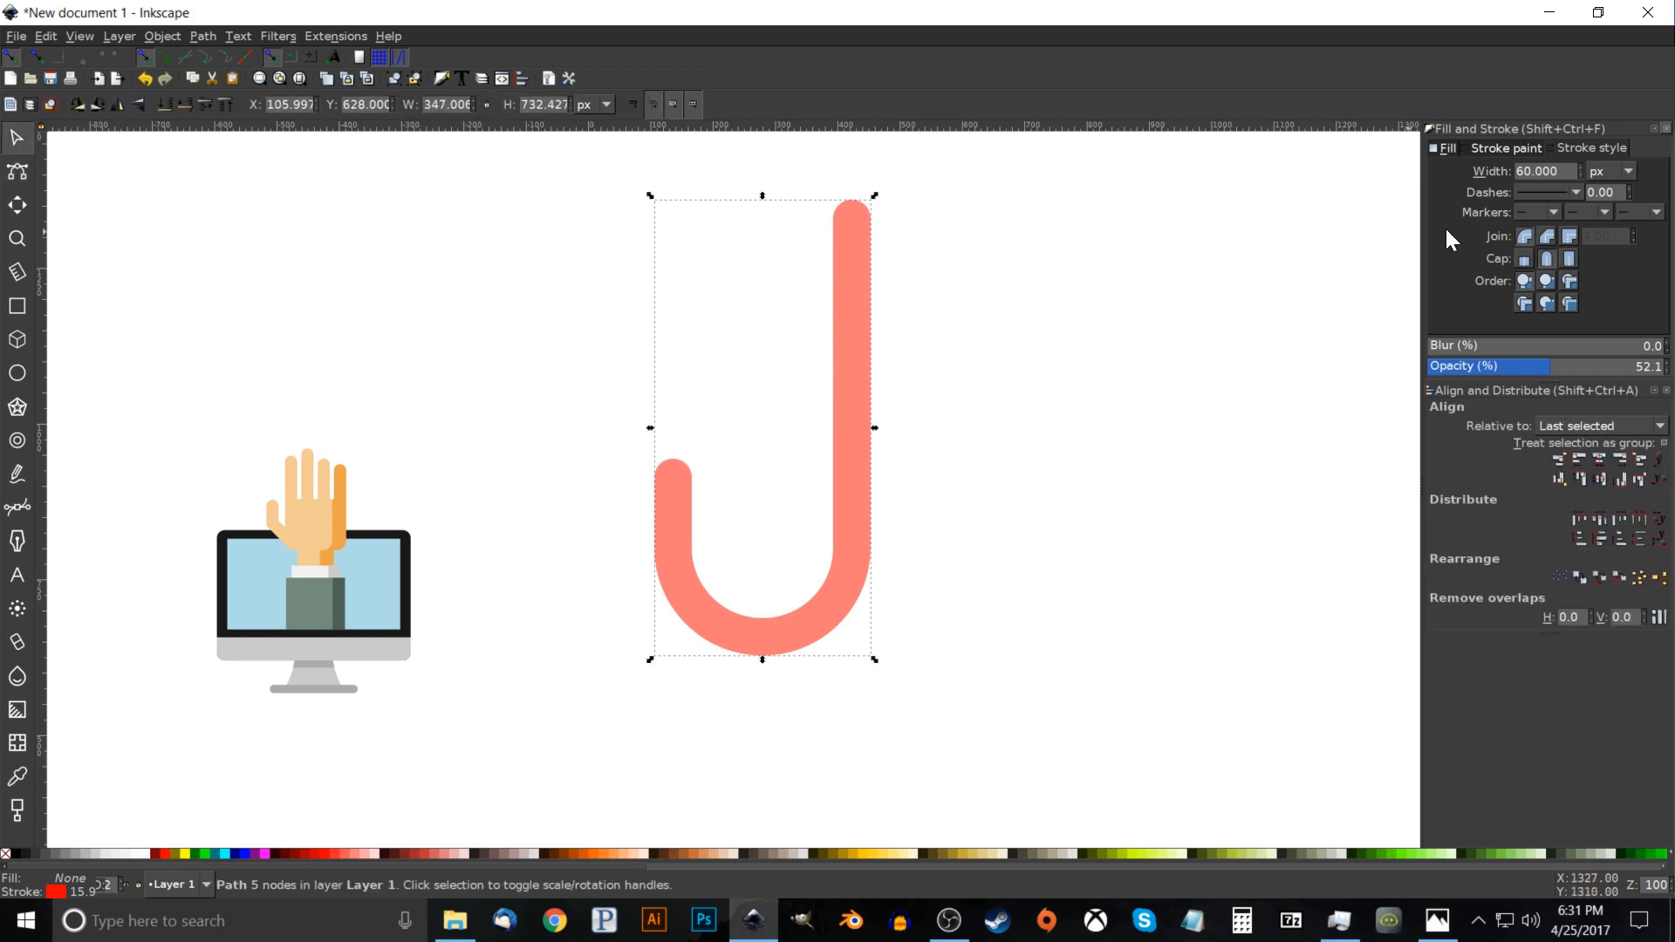
double_click(1543, 172)
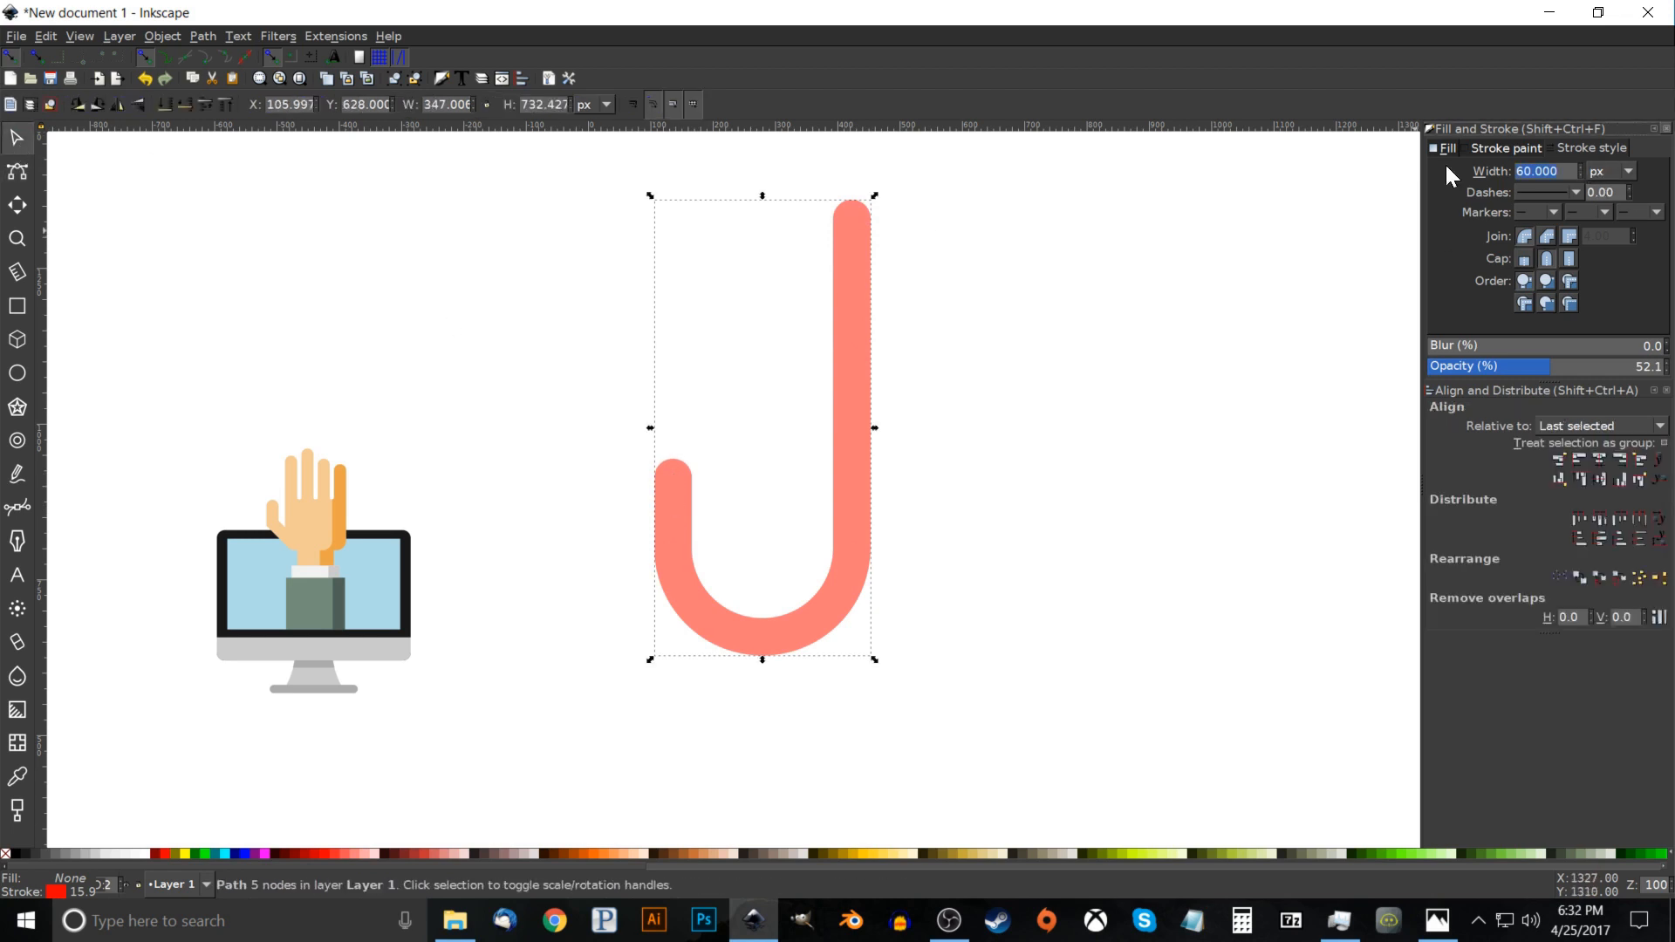
type("75")
key("Return")
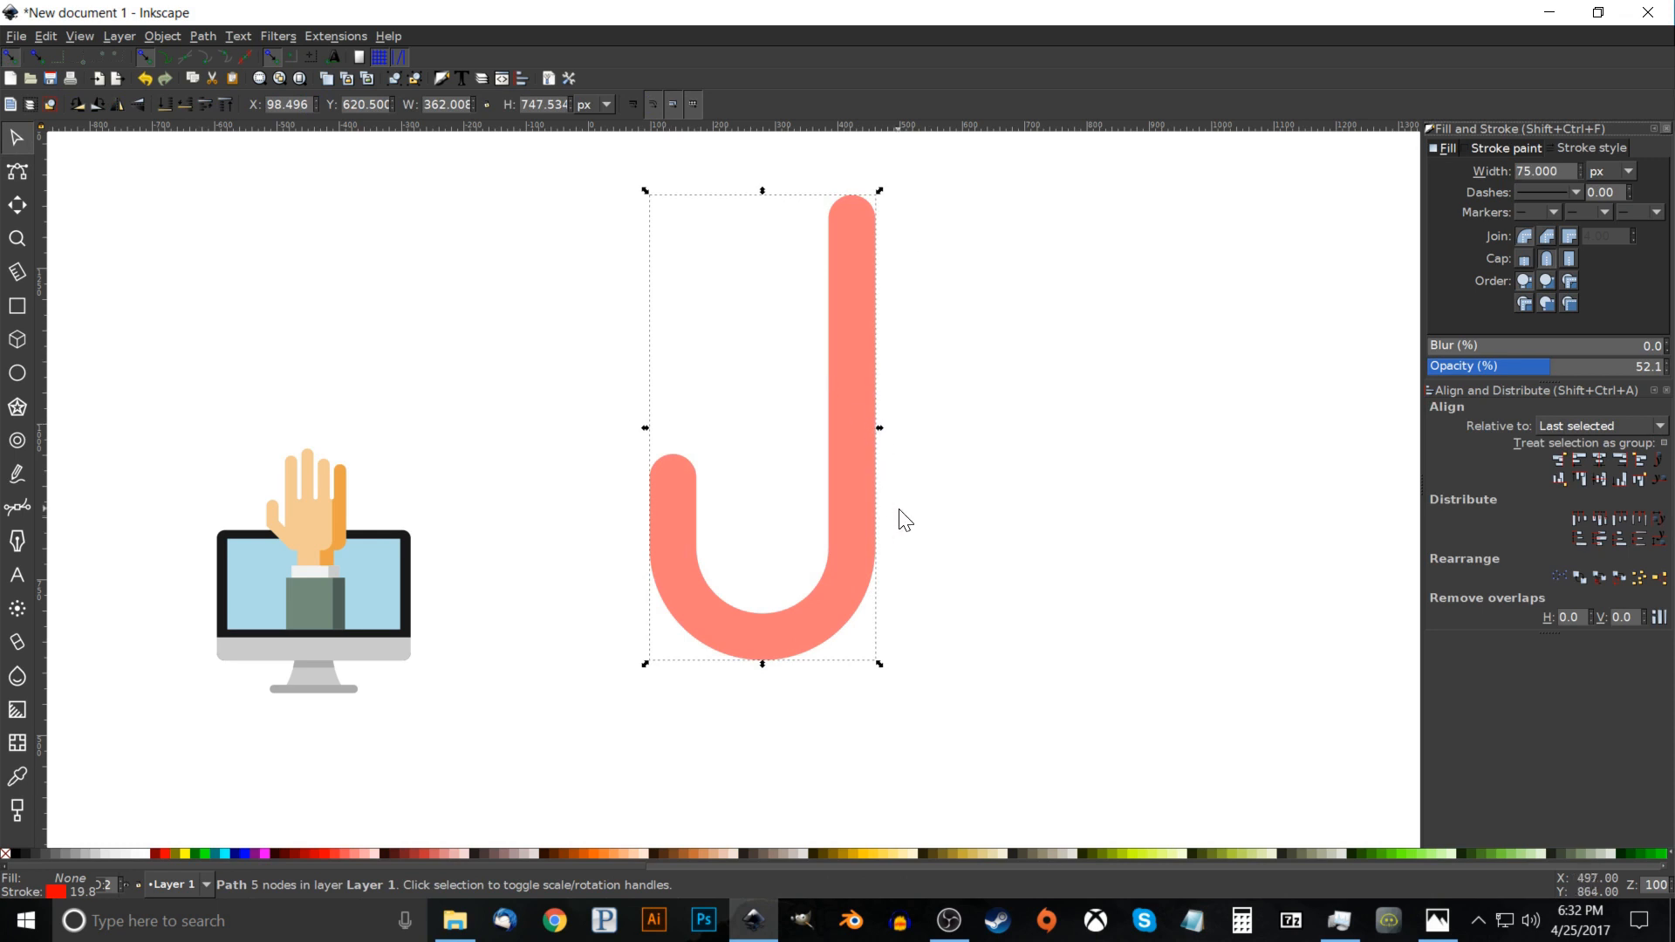
Draw a closed polygon about 458 × 821 px around the hook's short left half, with a vertical edge through the middle of its bend.
scroll(898, 438, "down", 2)
left_click_drag(898, 438, 853, 507)
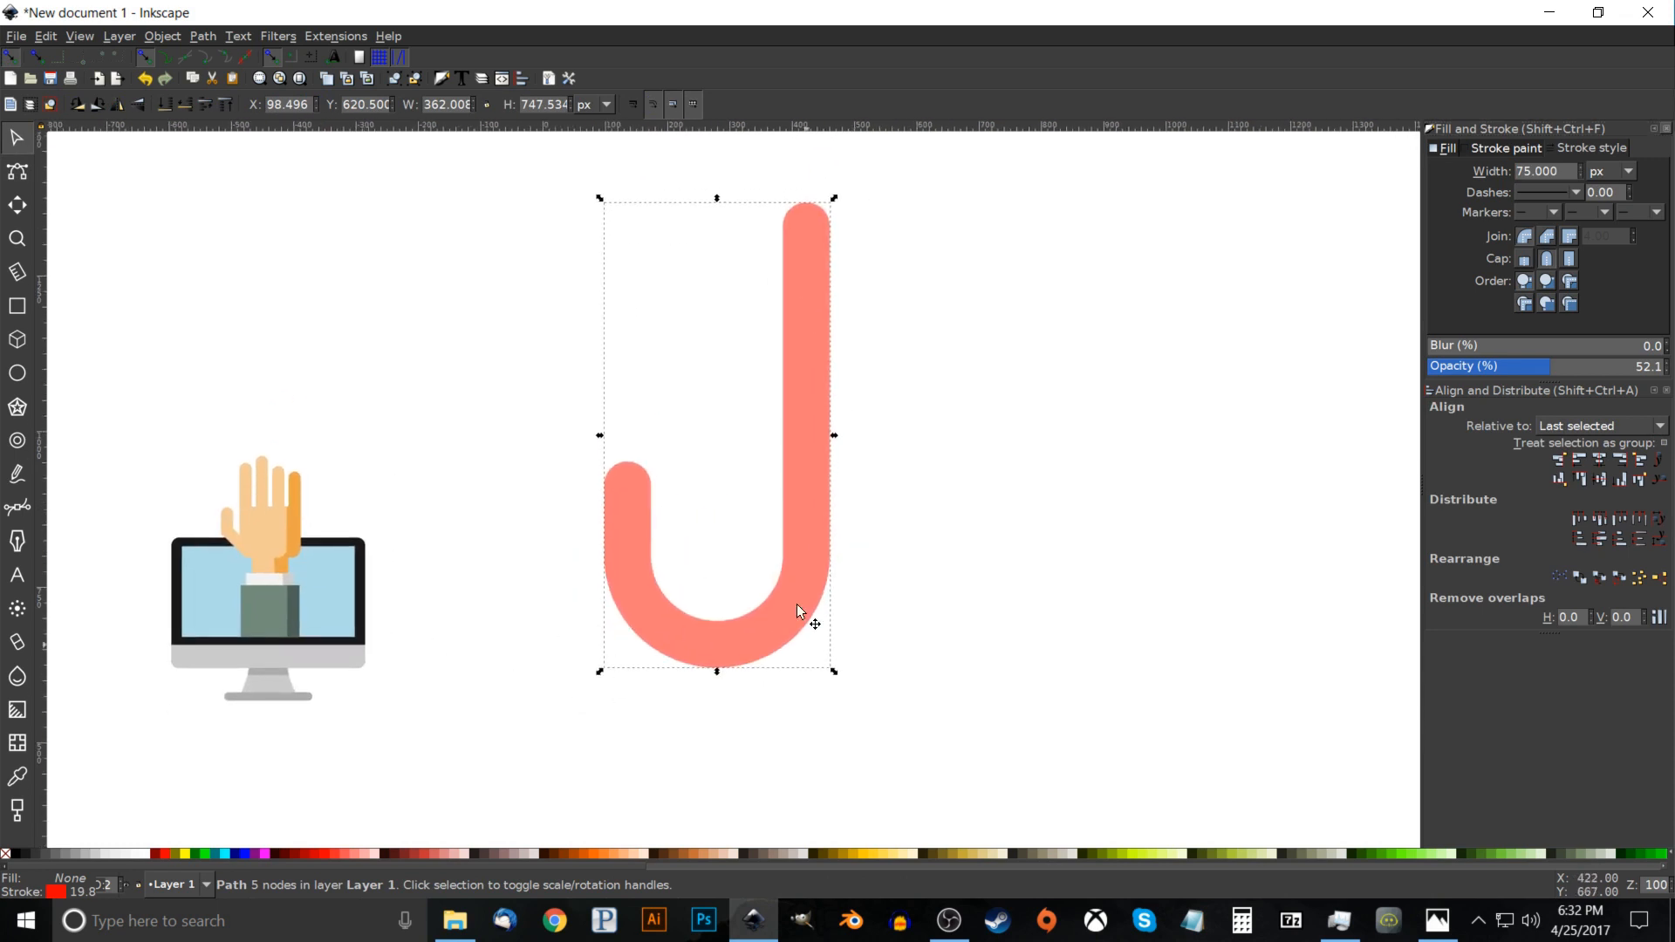
left_click(17, 507)
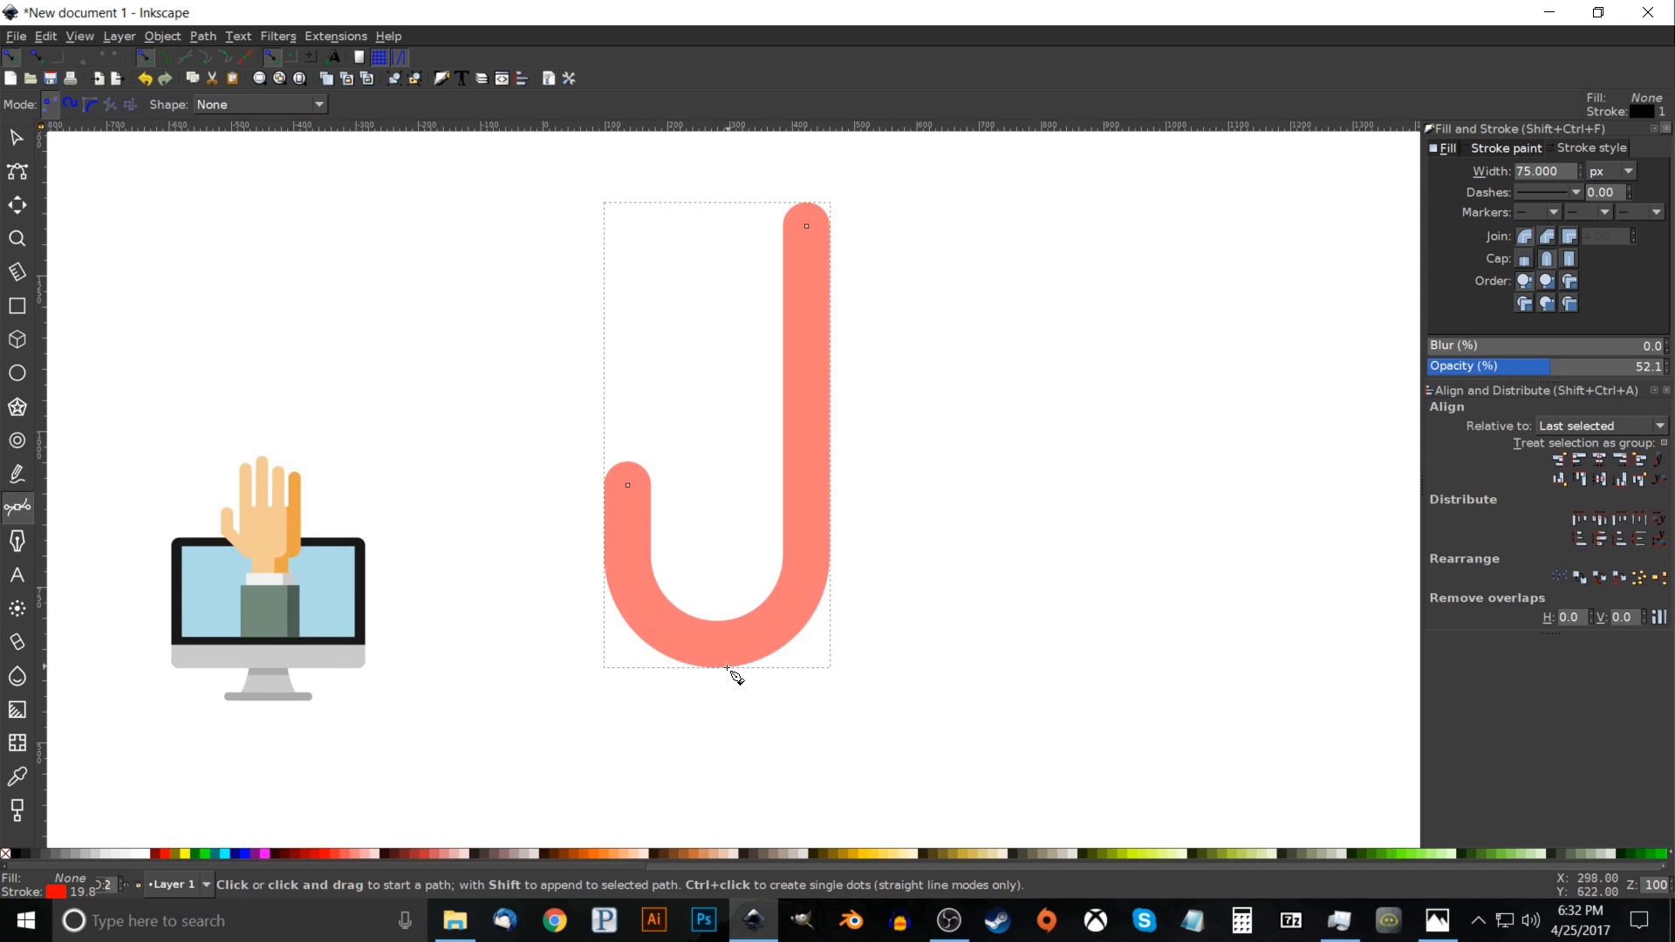
left_click(714, 701)
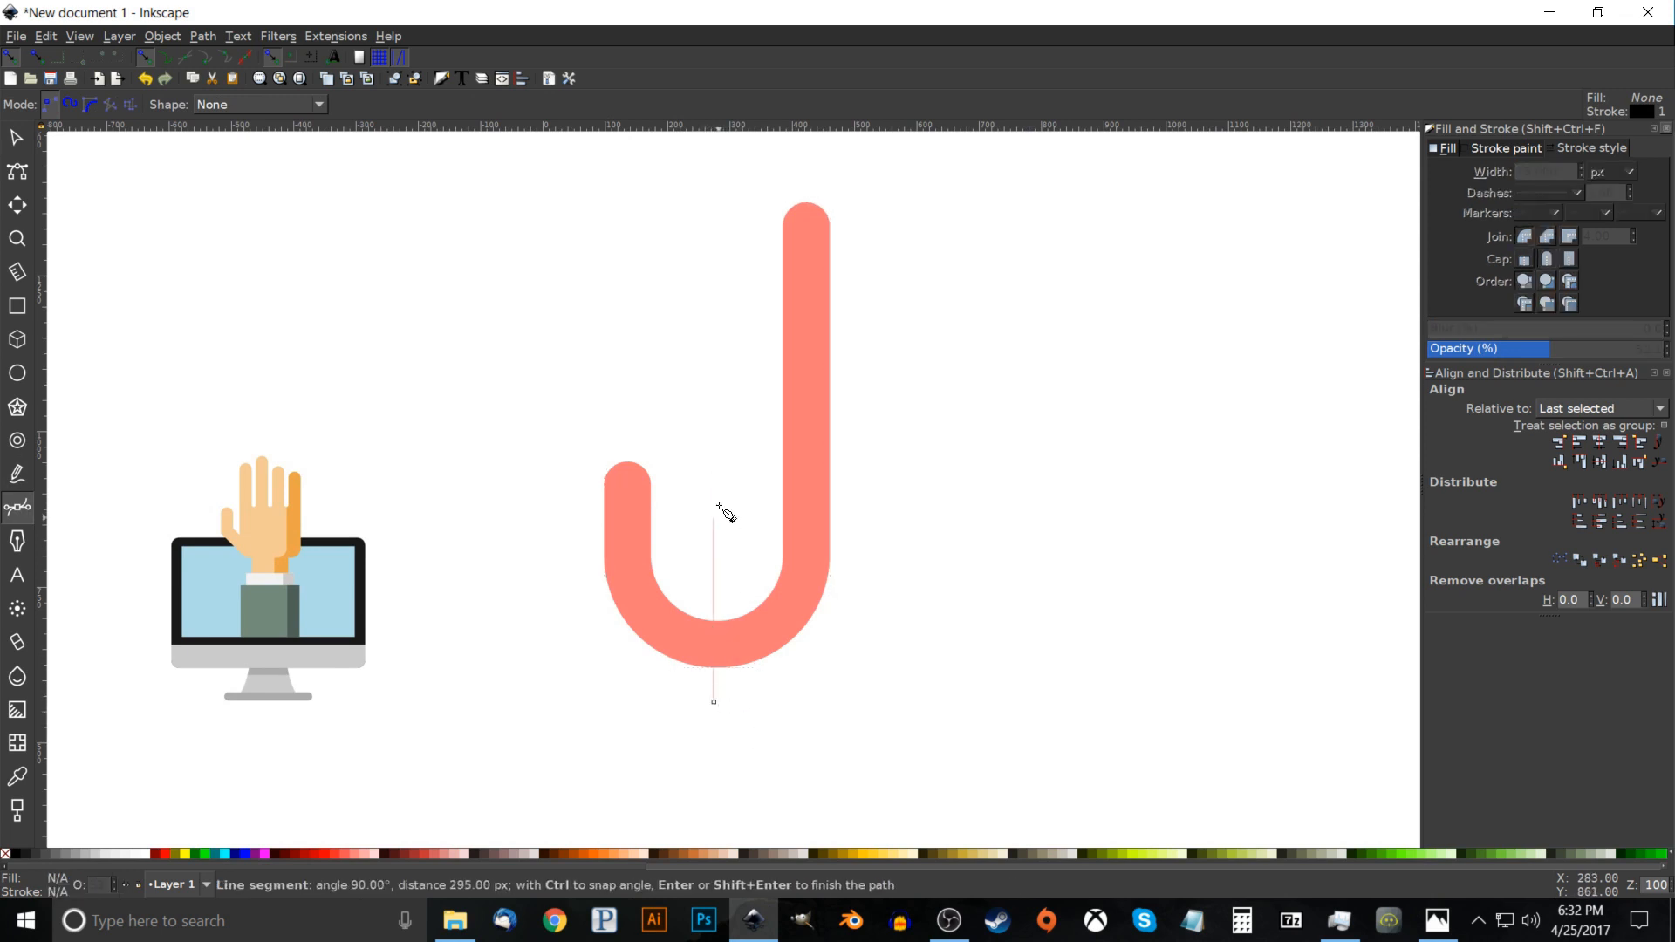
left_click(723, 550)
left_click(698, 402)
left_click(592, 326)
left_click(439, 431)
left_click(468, 695)
left_click(541, 836)
left_click(711, 771)
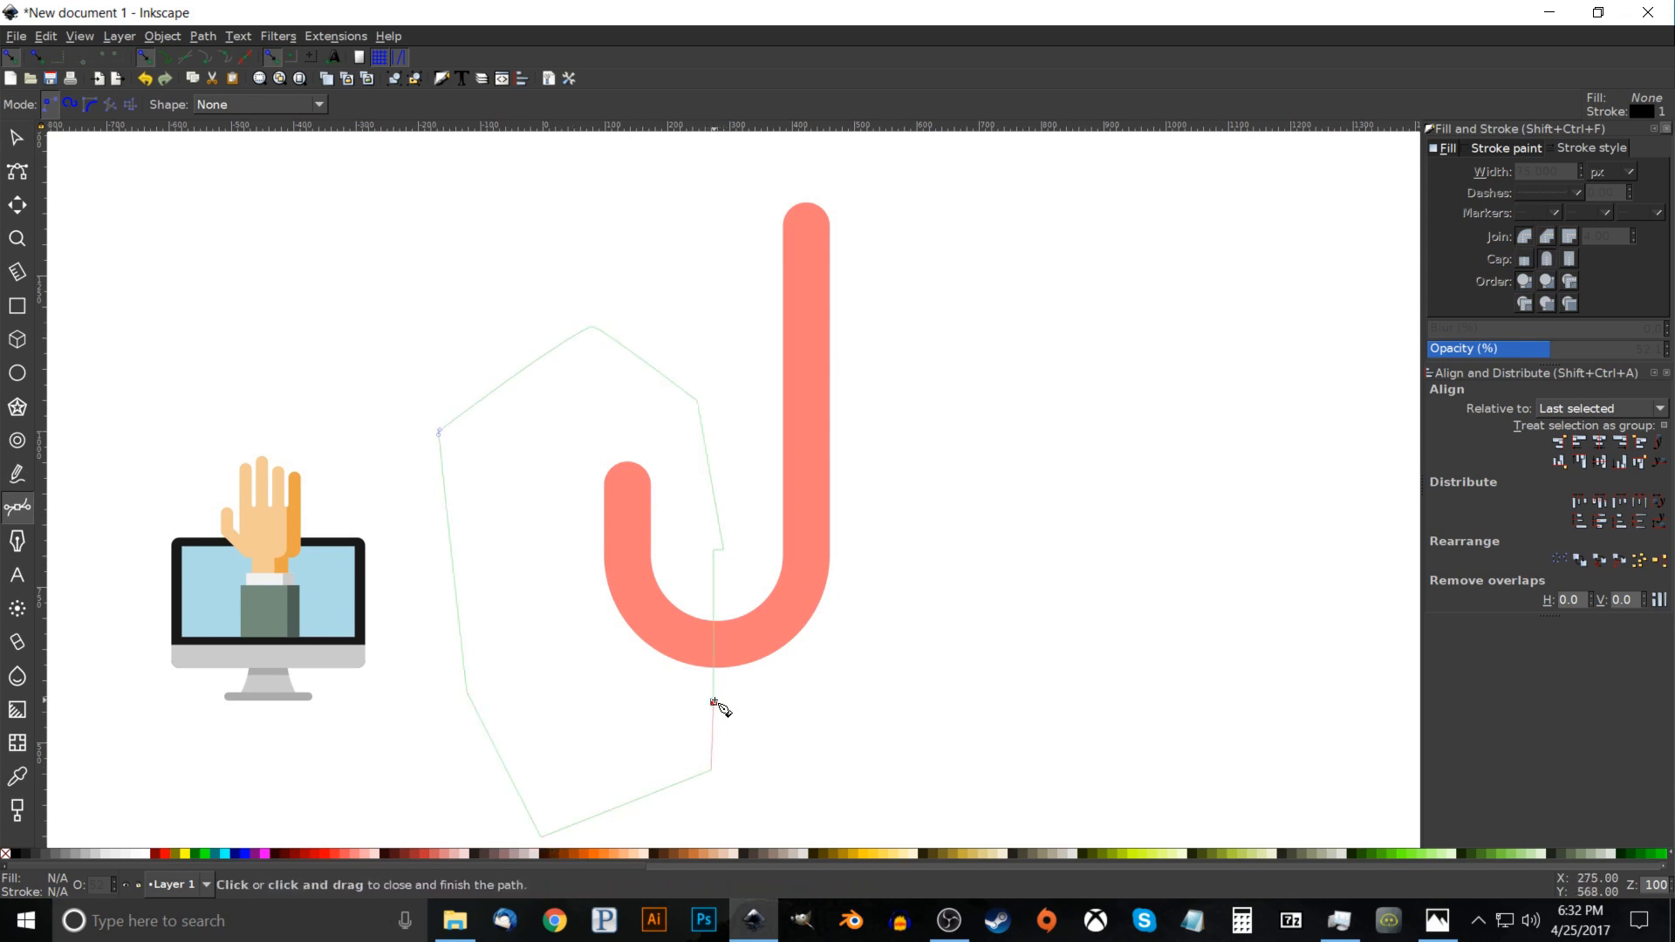
left_click(715, 703)
Cut the hook's path with the polygon, splitting it in two at the middle of the bend.
left_click(16, 138)
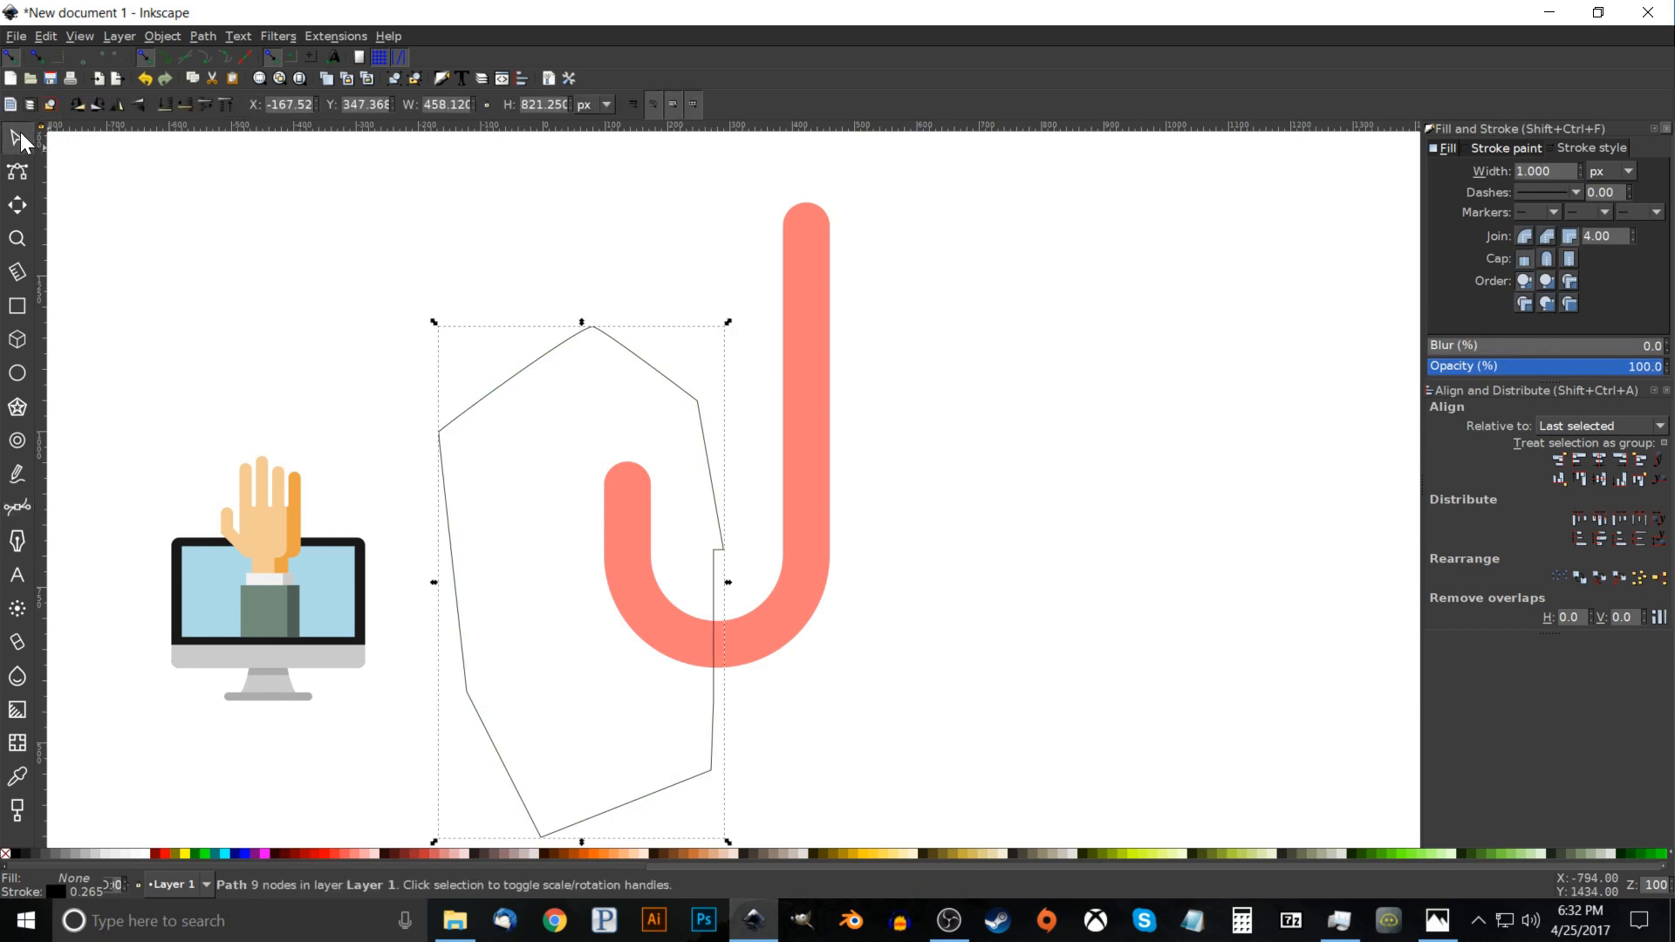
left_click(800, 316, "shift")
left_click(201, 37)
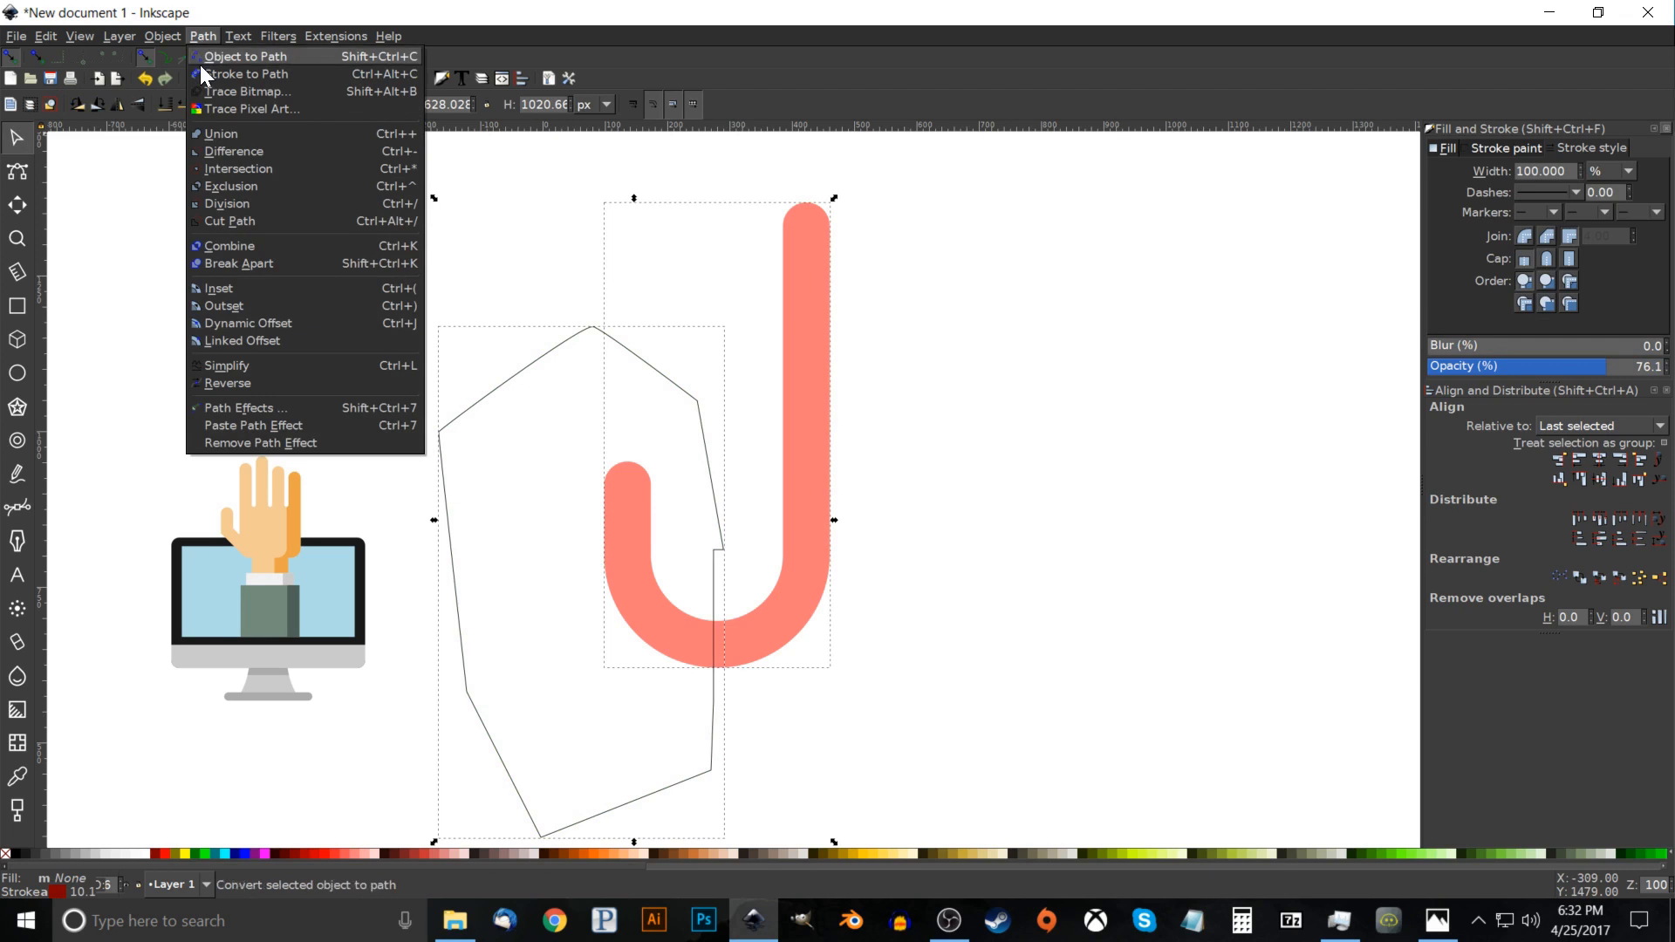
left_click(233, 220)
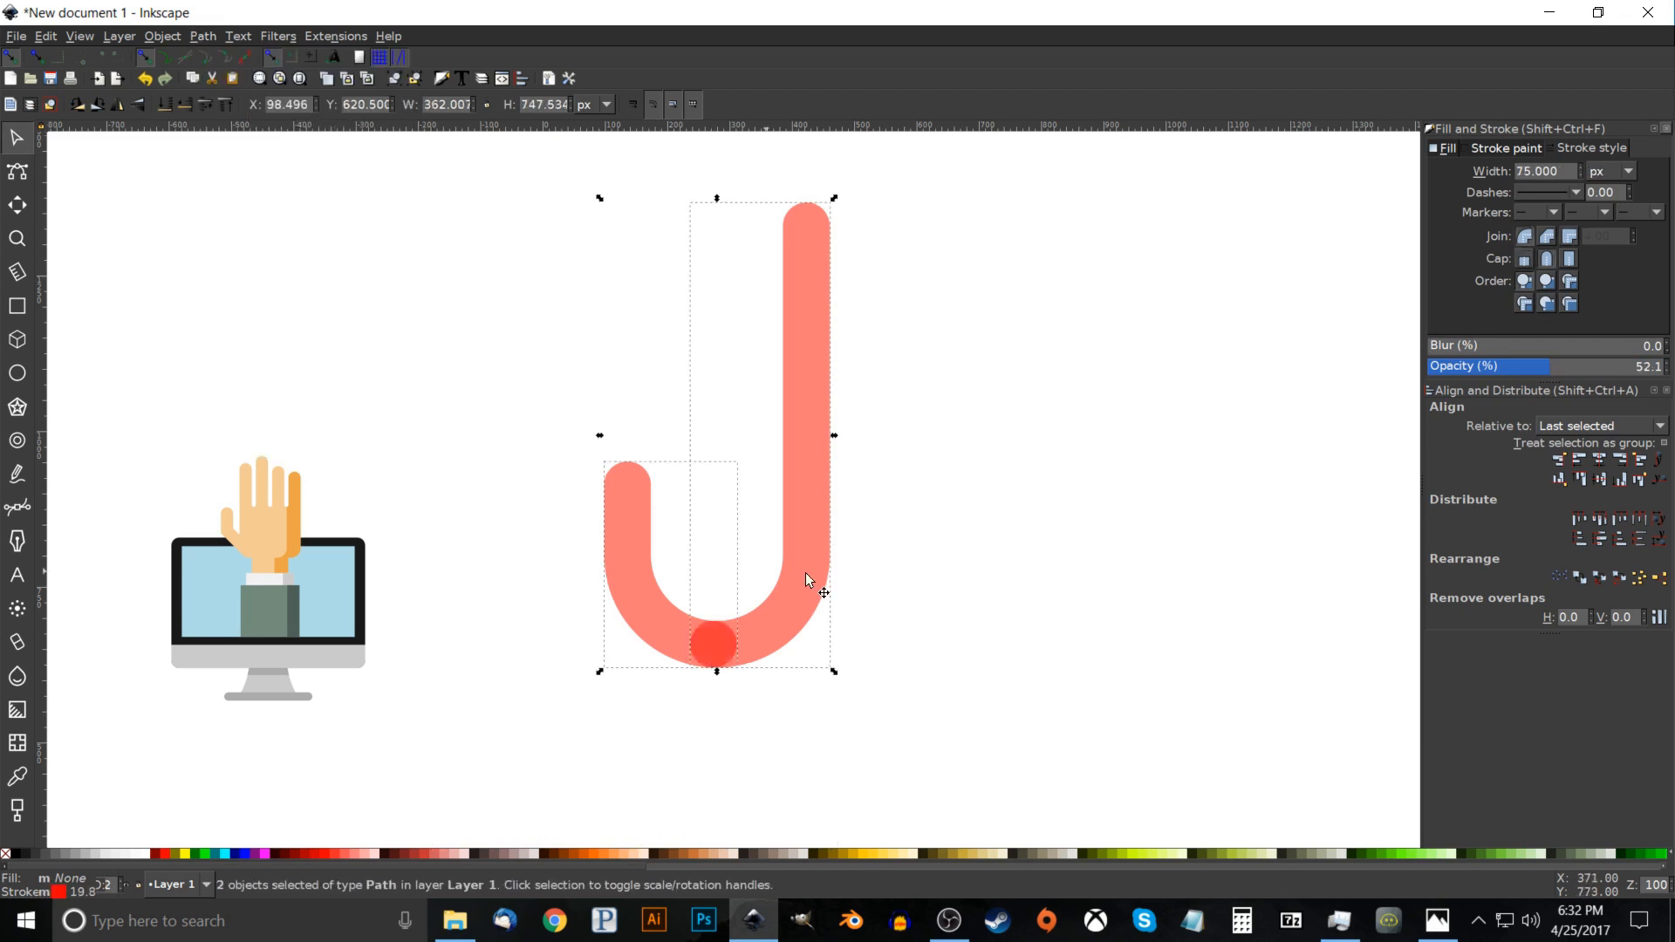
Move the hook's short half away to test the split, and undo the move.
left_click(997, 557)
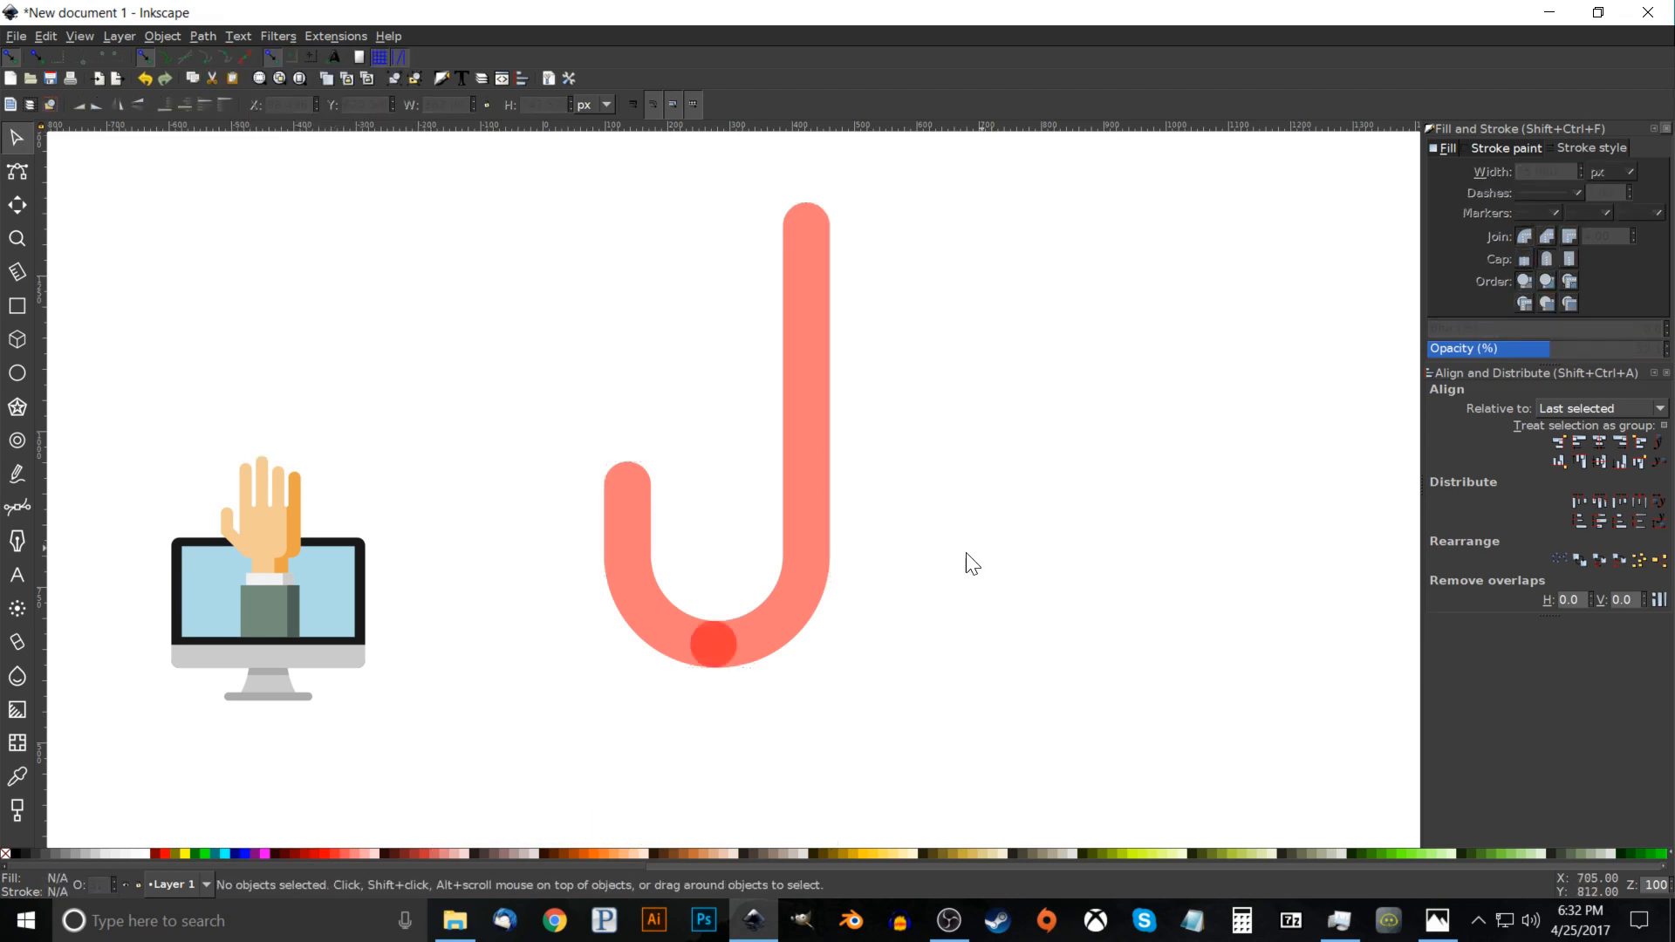
left_click_drag(644, 600, 521, 487)
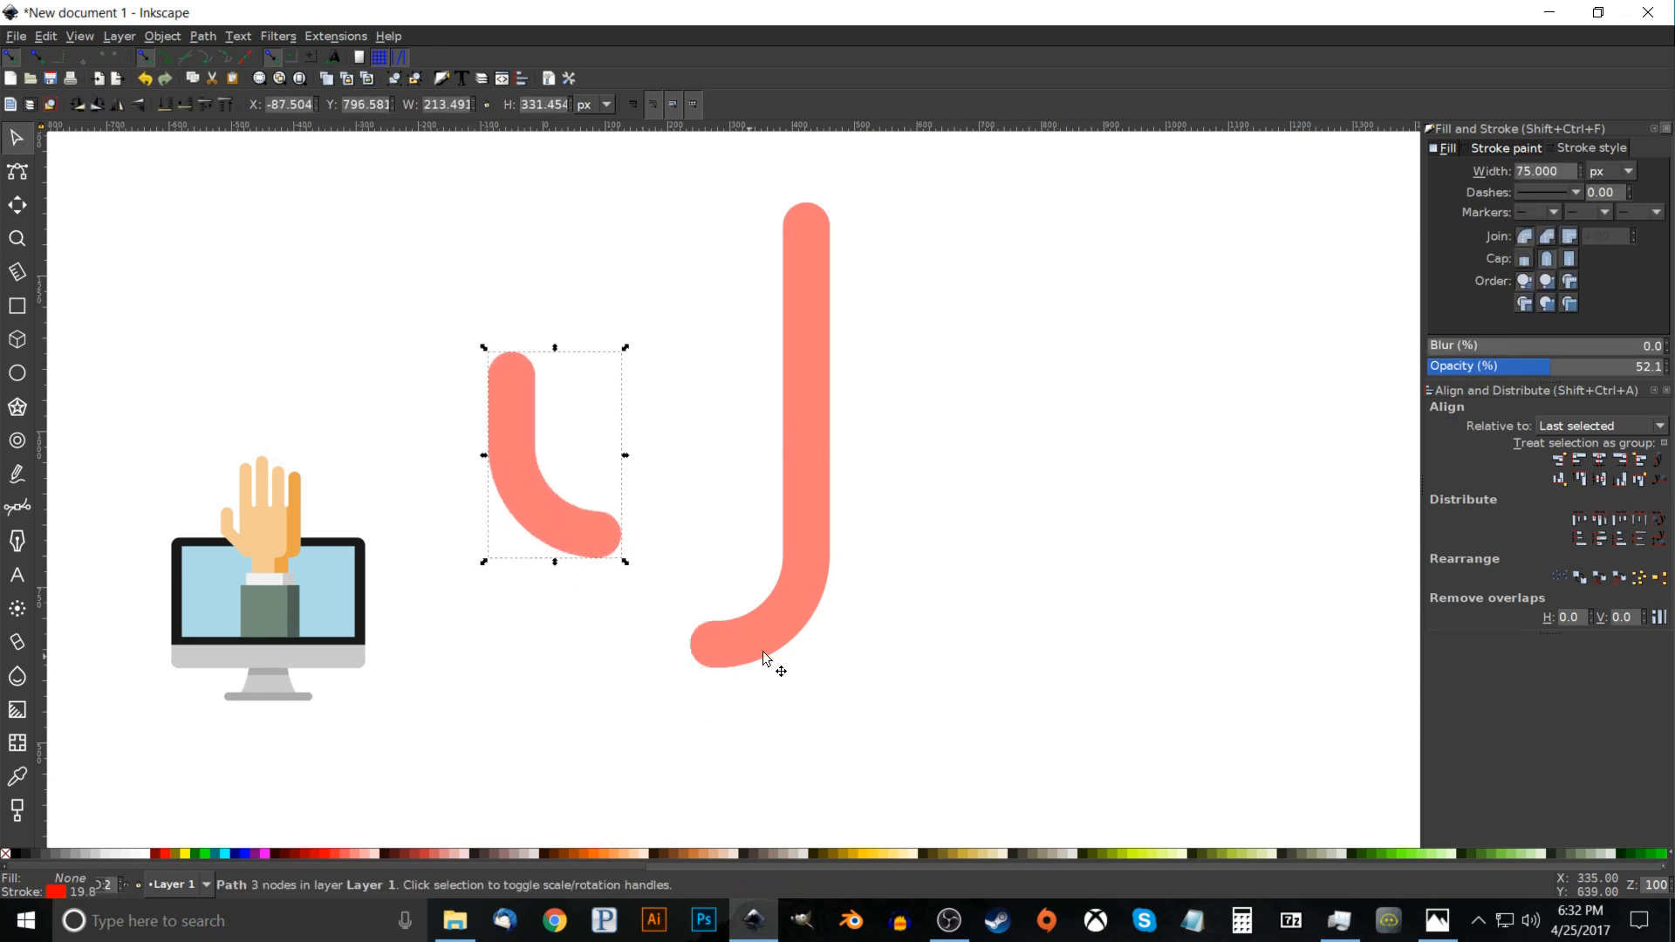
left_click(145, 79)
Check the hook in the reference image thumbnail.png, and set the opacity of both hook halves to 100%.
left_click(1438, 921)
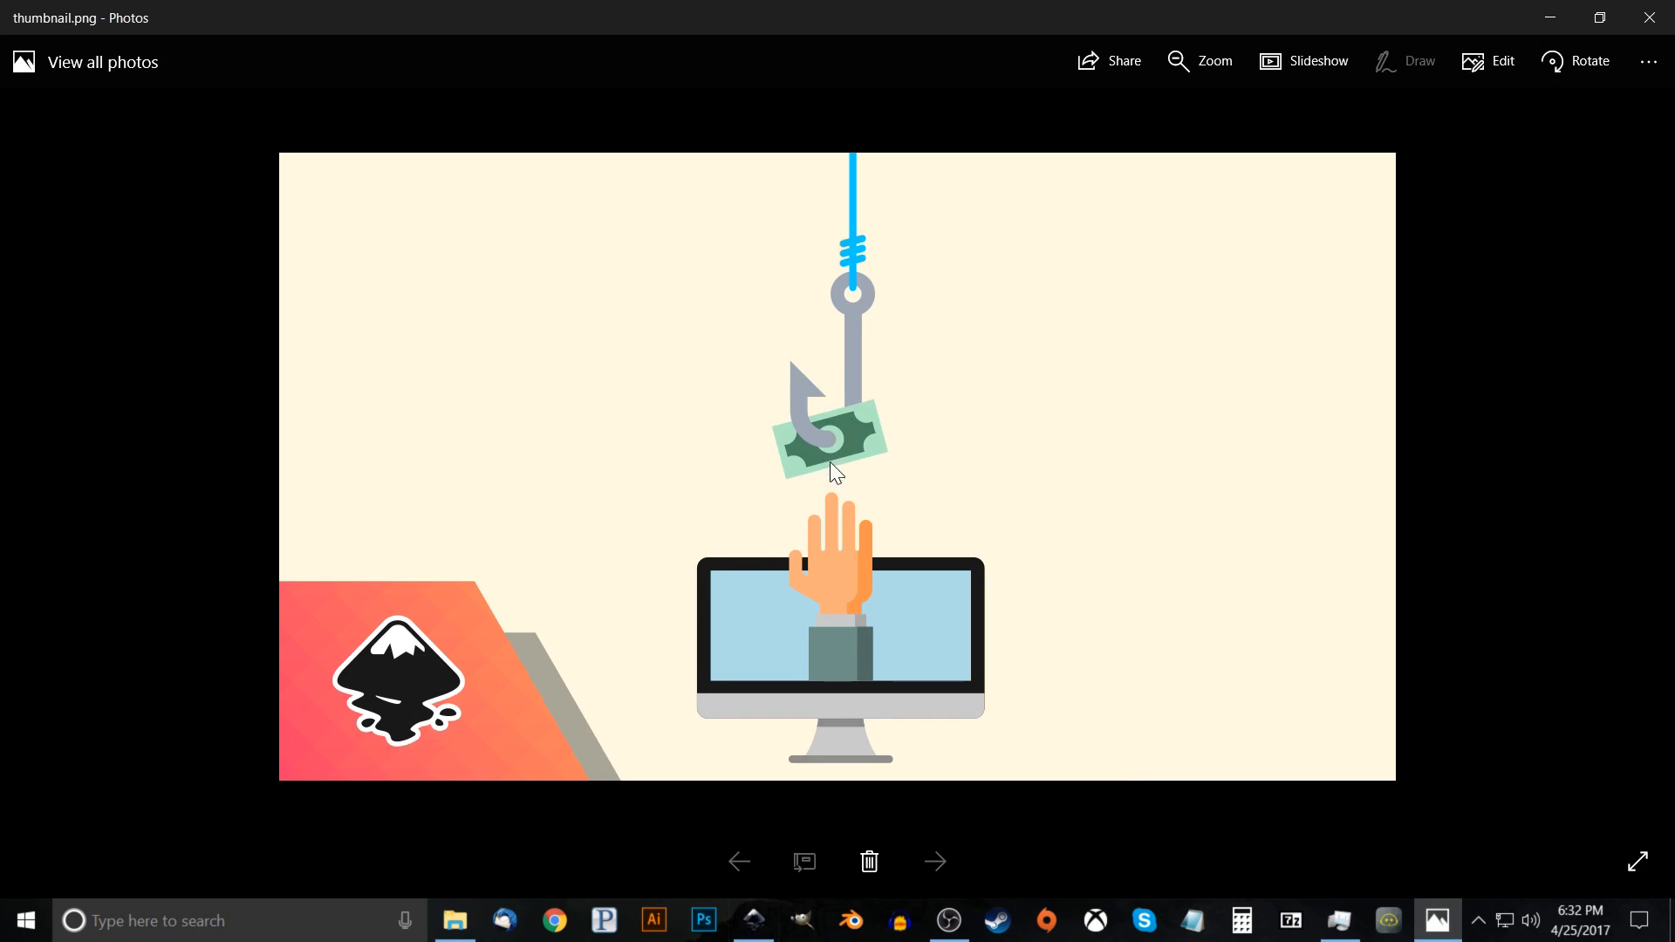
left_click(1553, 18)
scroll(658, 635, "up", 1)
scroll(803, 356, "down", 2)
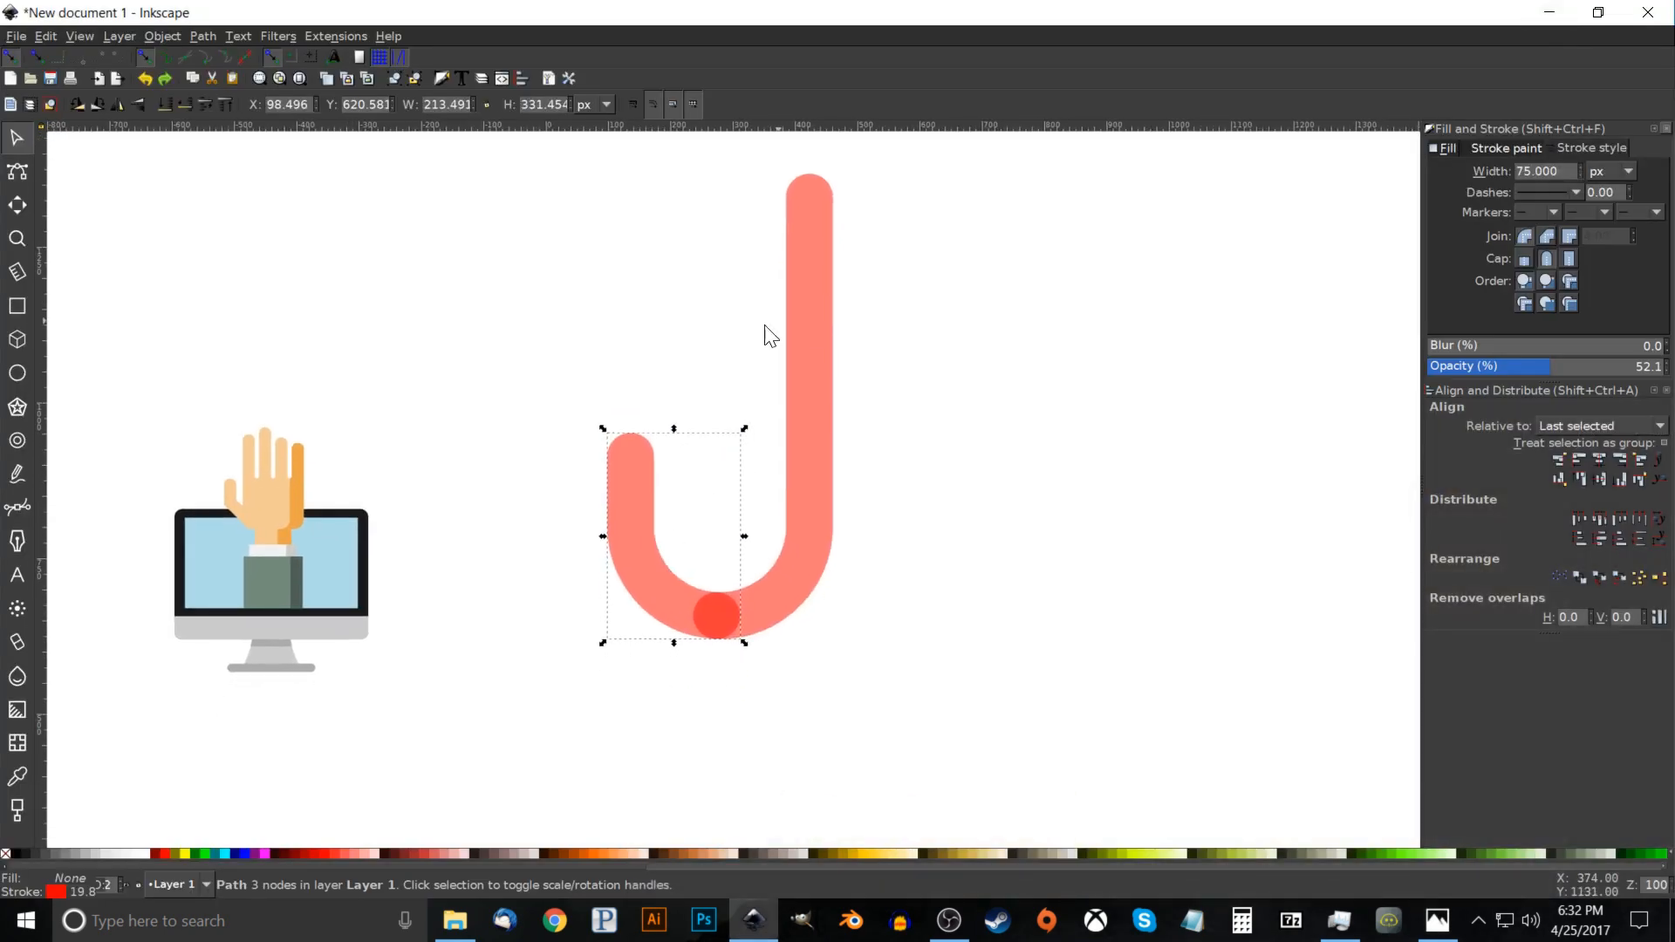
key("shift")
left_click(811, 301, "shift")
scroll(809, 380, "up", 4)
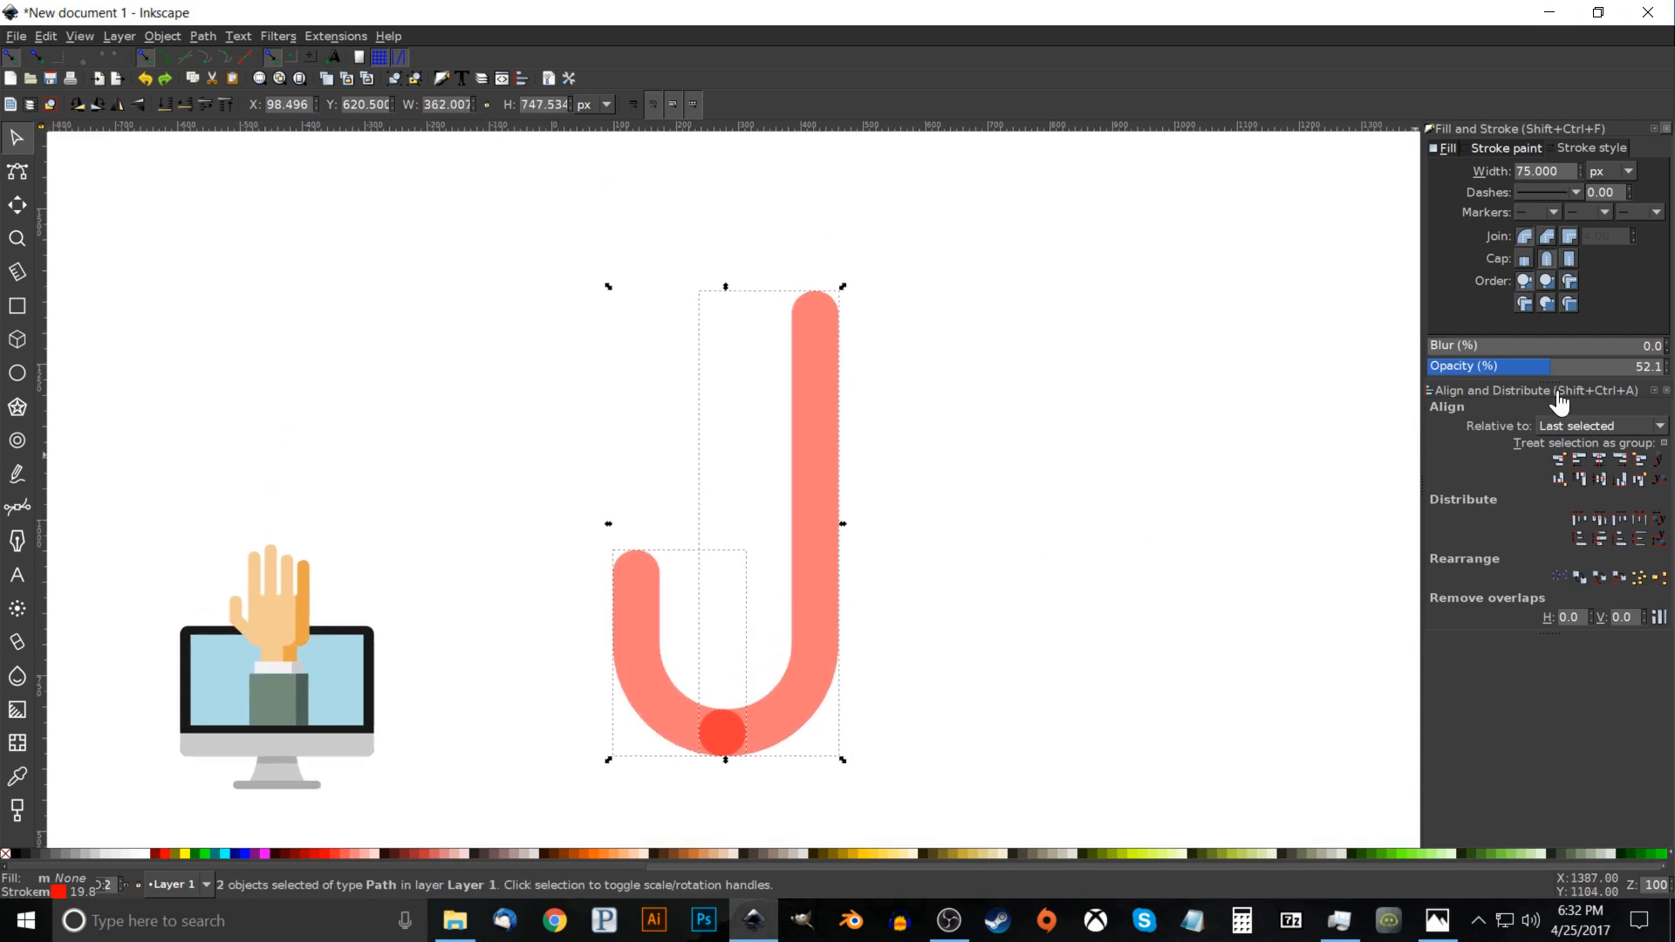
left_click_drag(1570, 374, 1648, 383)
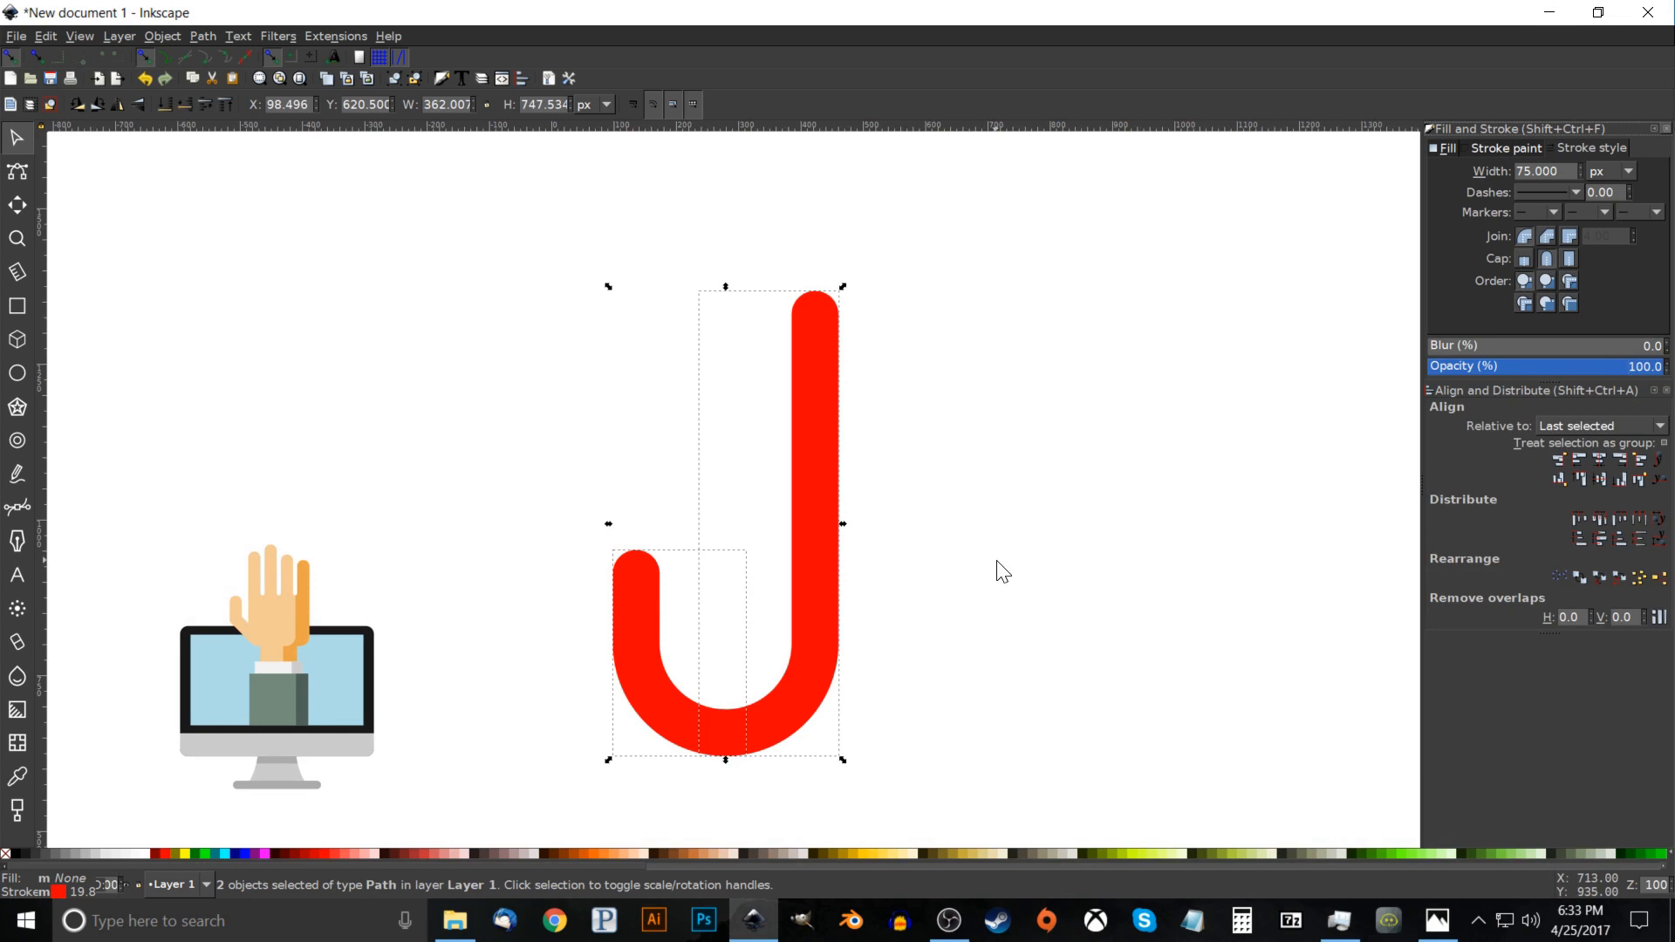
Convert the strokes of both hook halves to paths and fill them with the light blue-gray abb9be.
left_click(203, 36)
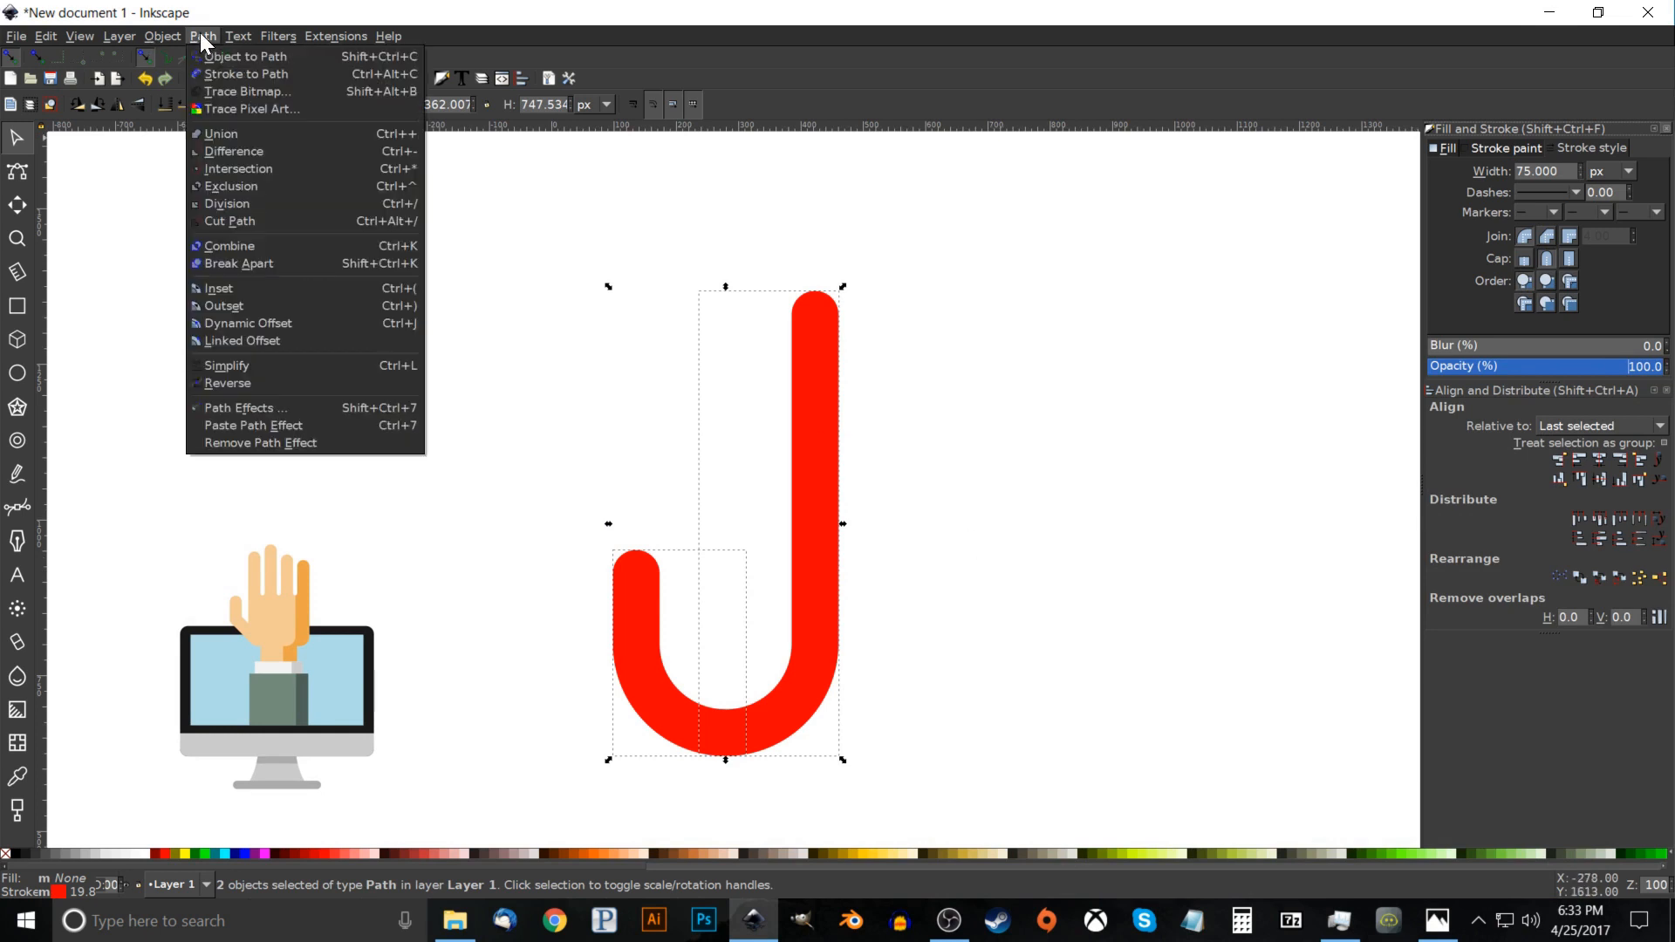
left_click(218, 72)
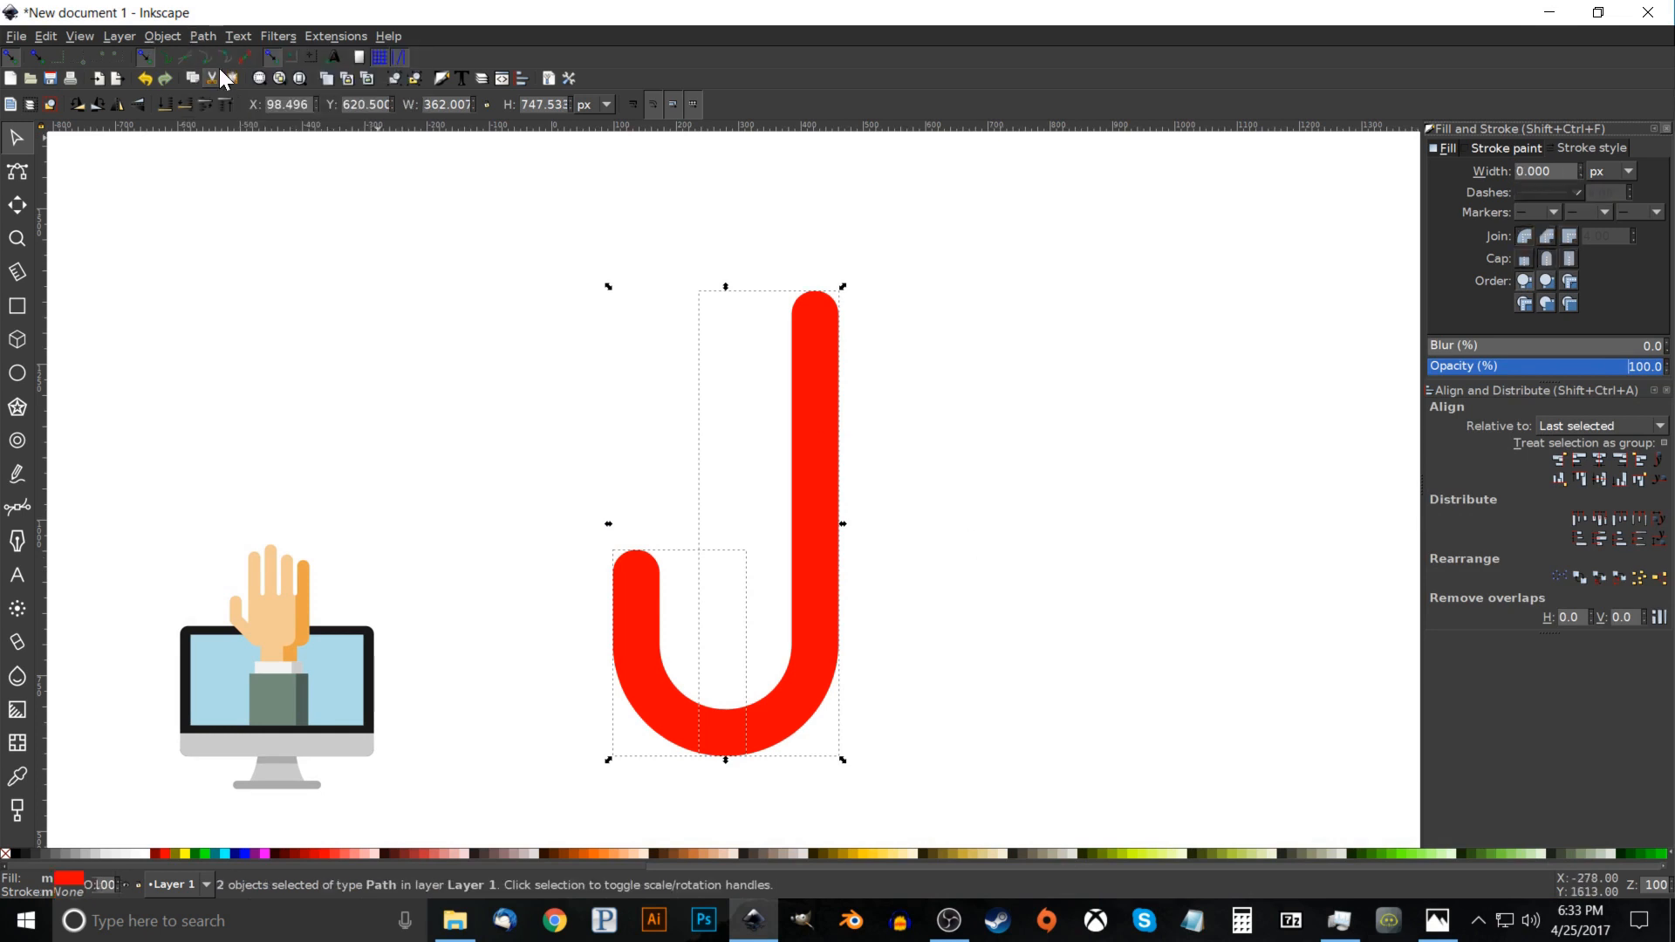
left_click_drag(729, 698, 681, 604)
left_click_drag(591, 867, 1199, 876)
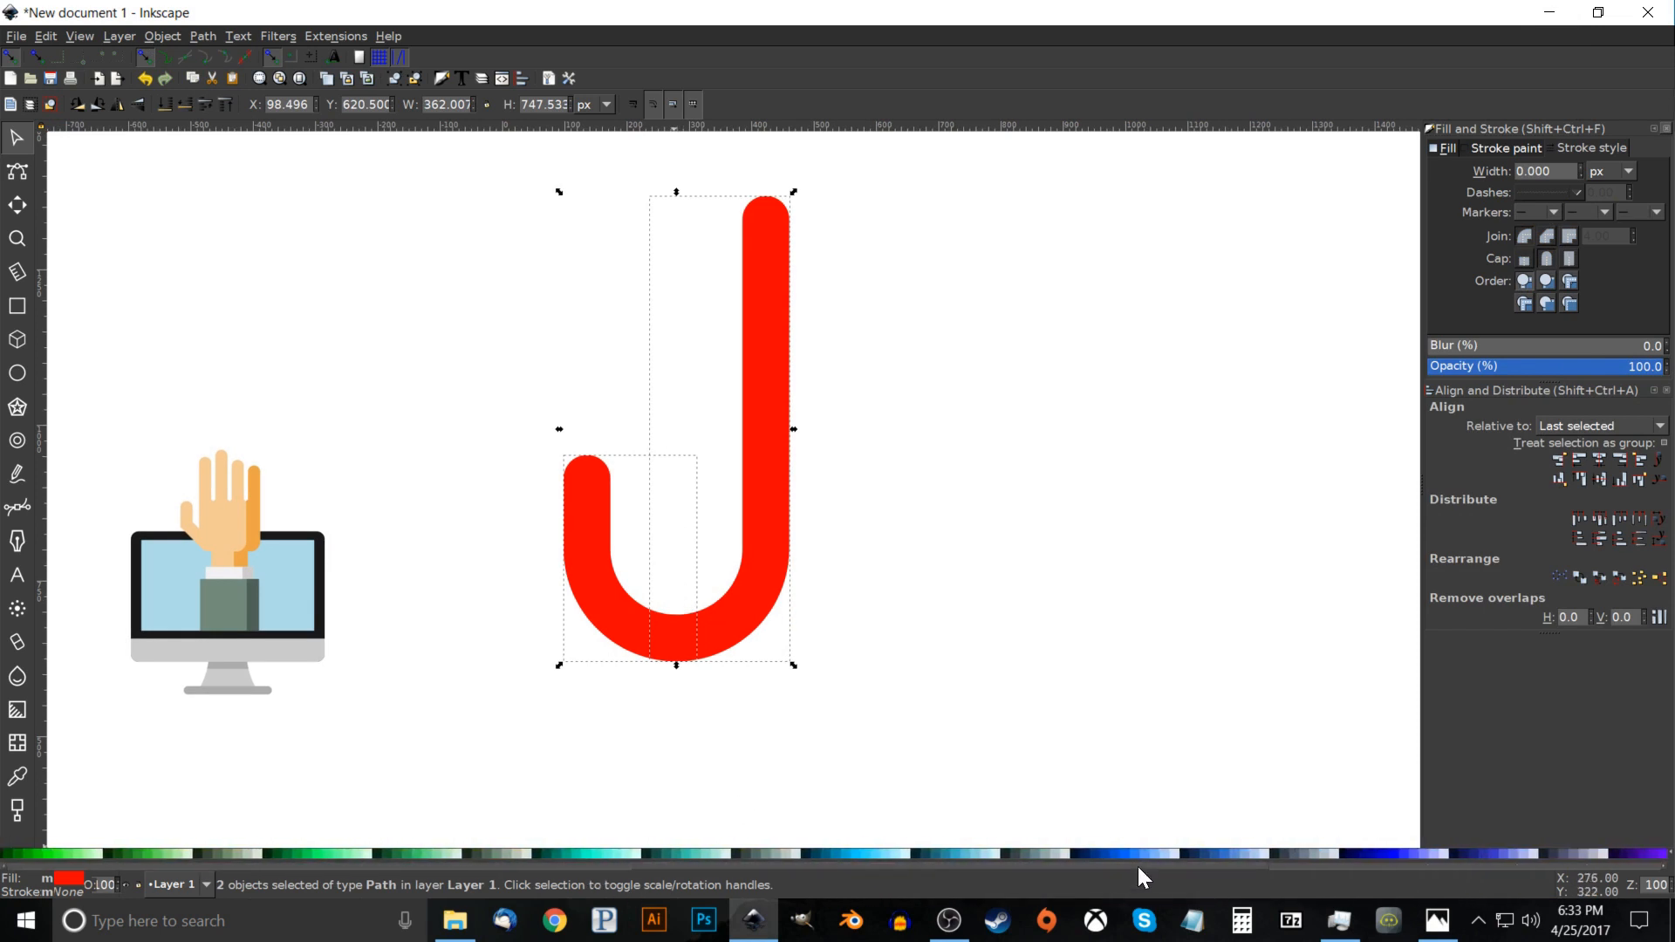
left_click(1045, 851)
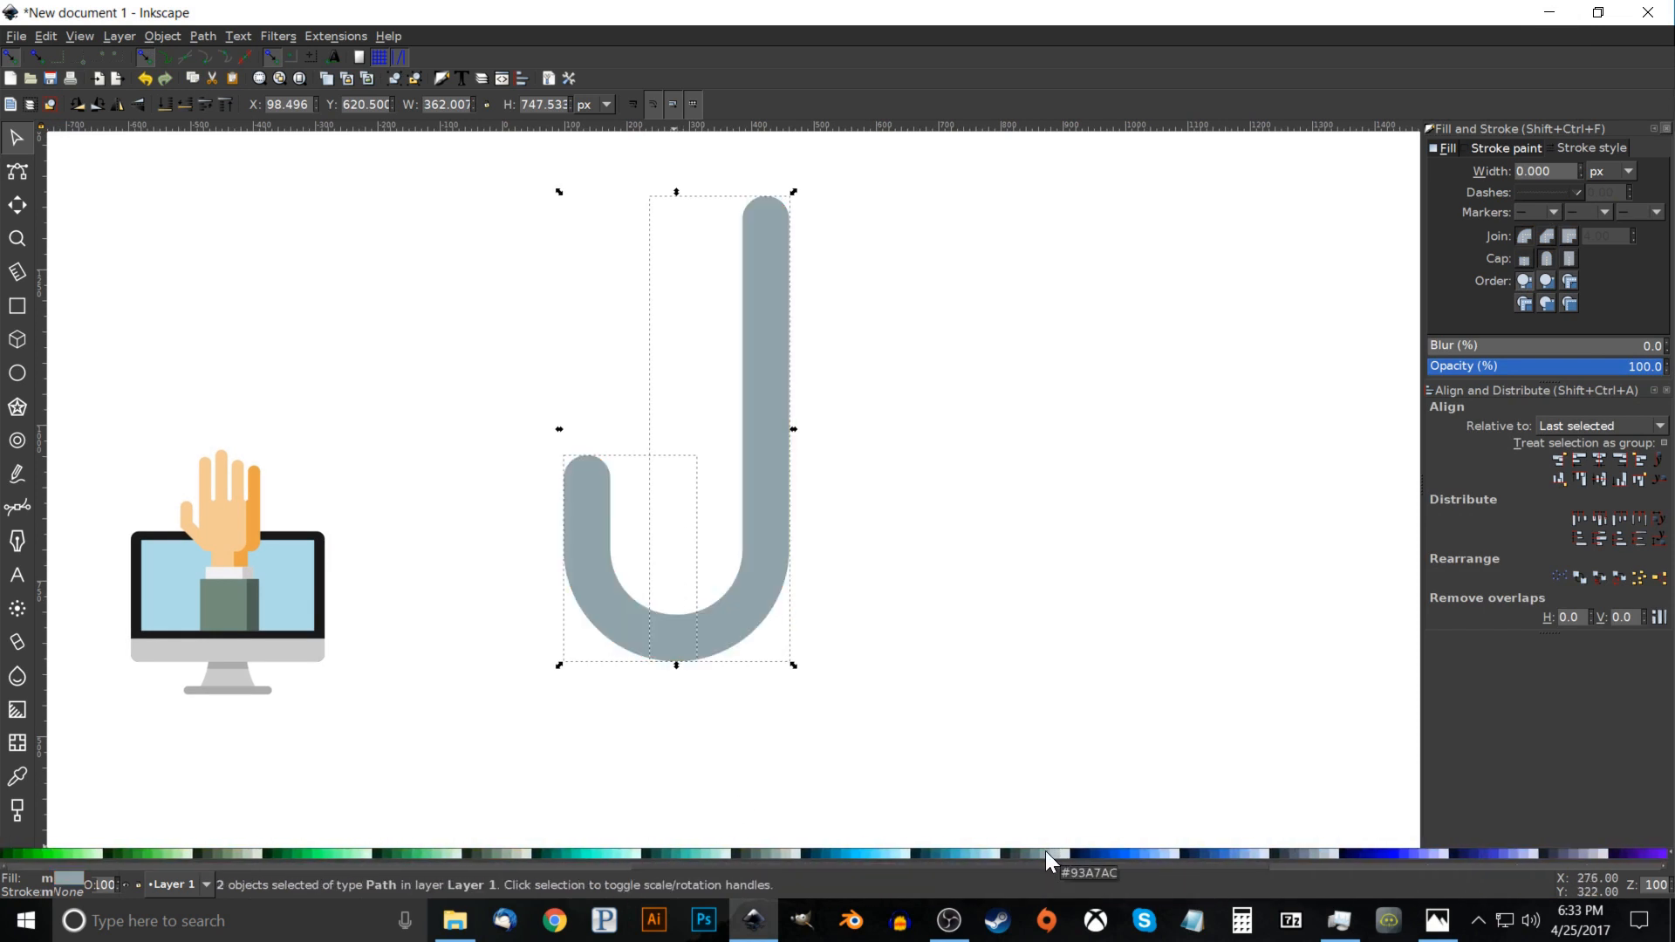
left_click_drag(666, 636, 716, 628)
left_click(1449, 145)
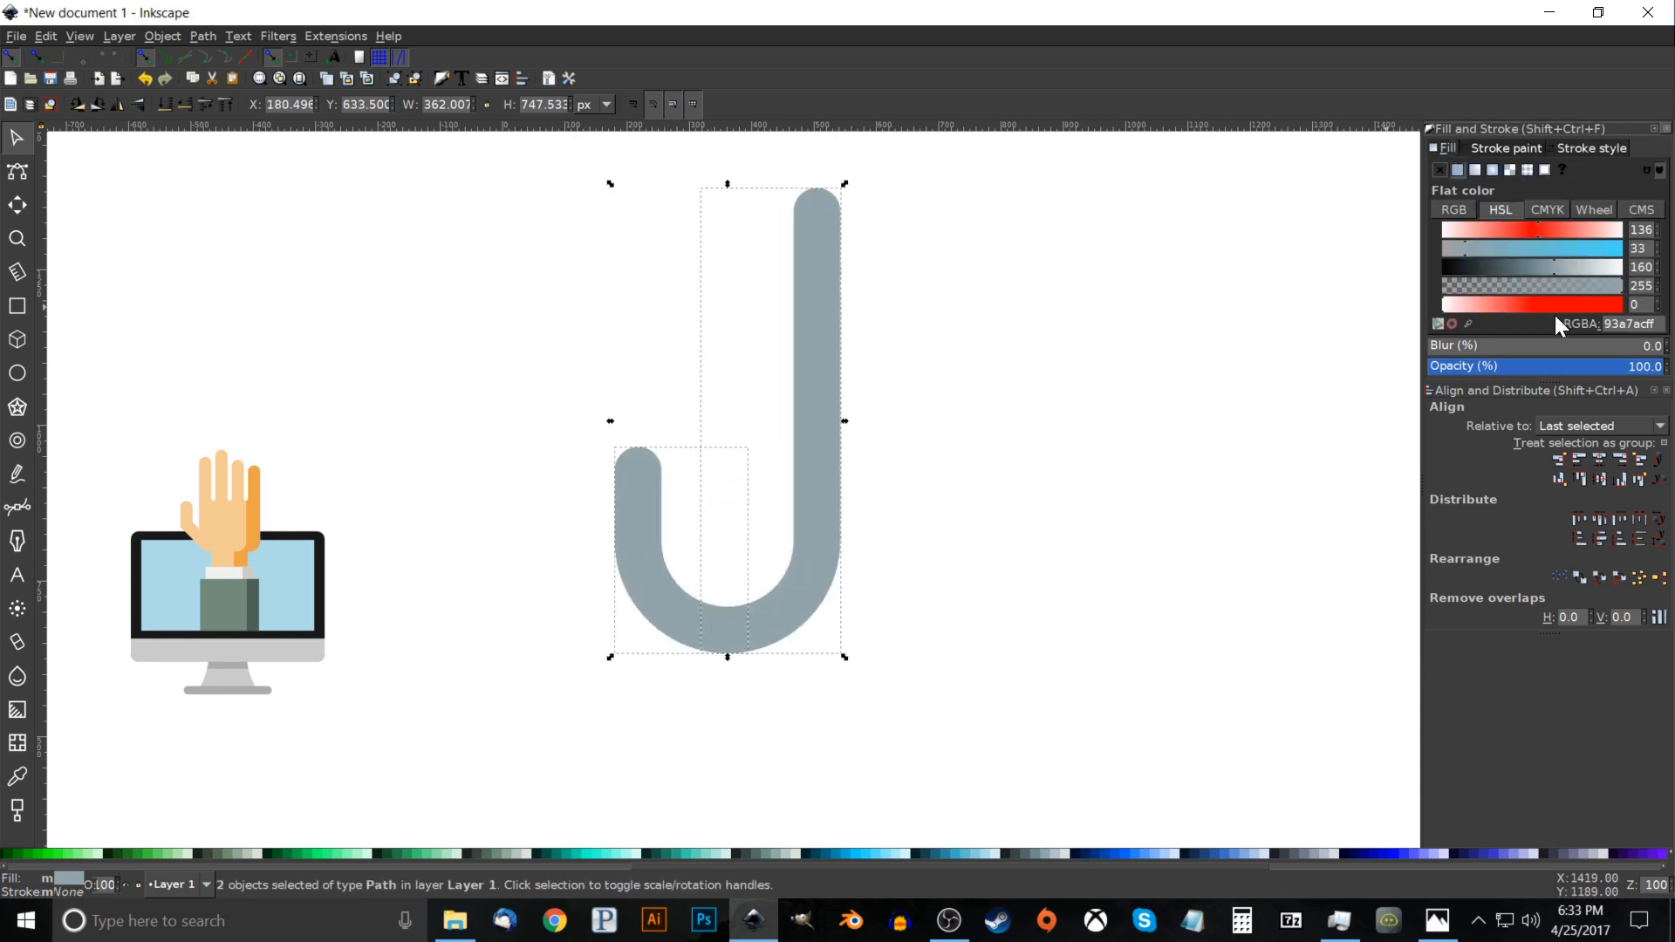
left_click_drag(1559, 268, 1570, 267)
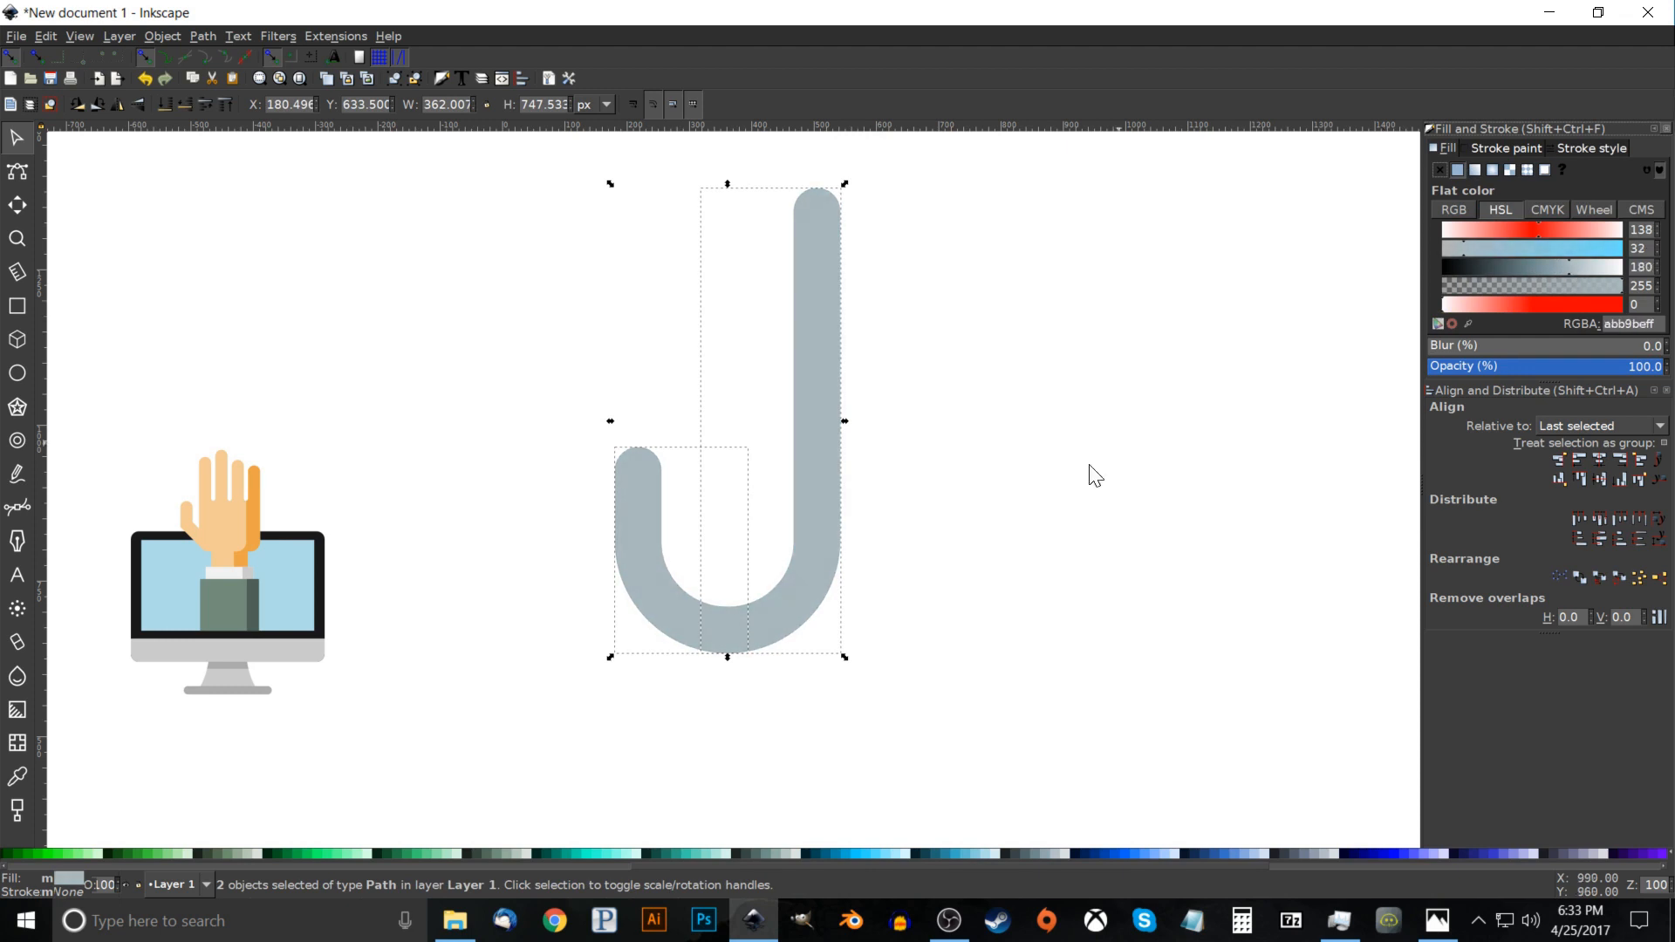
Draw a 414 × 414 px square in the empty area above the monitor and remove its corner rounding.
left_click(1017, 475)
scroll(972, 543, "down", 1)
left_click_drag(972, 543, 925, 301)
left_click_drag(715, 328, 766, 610)
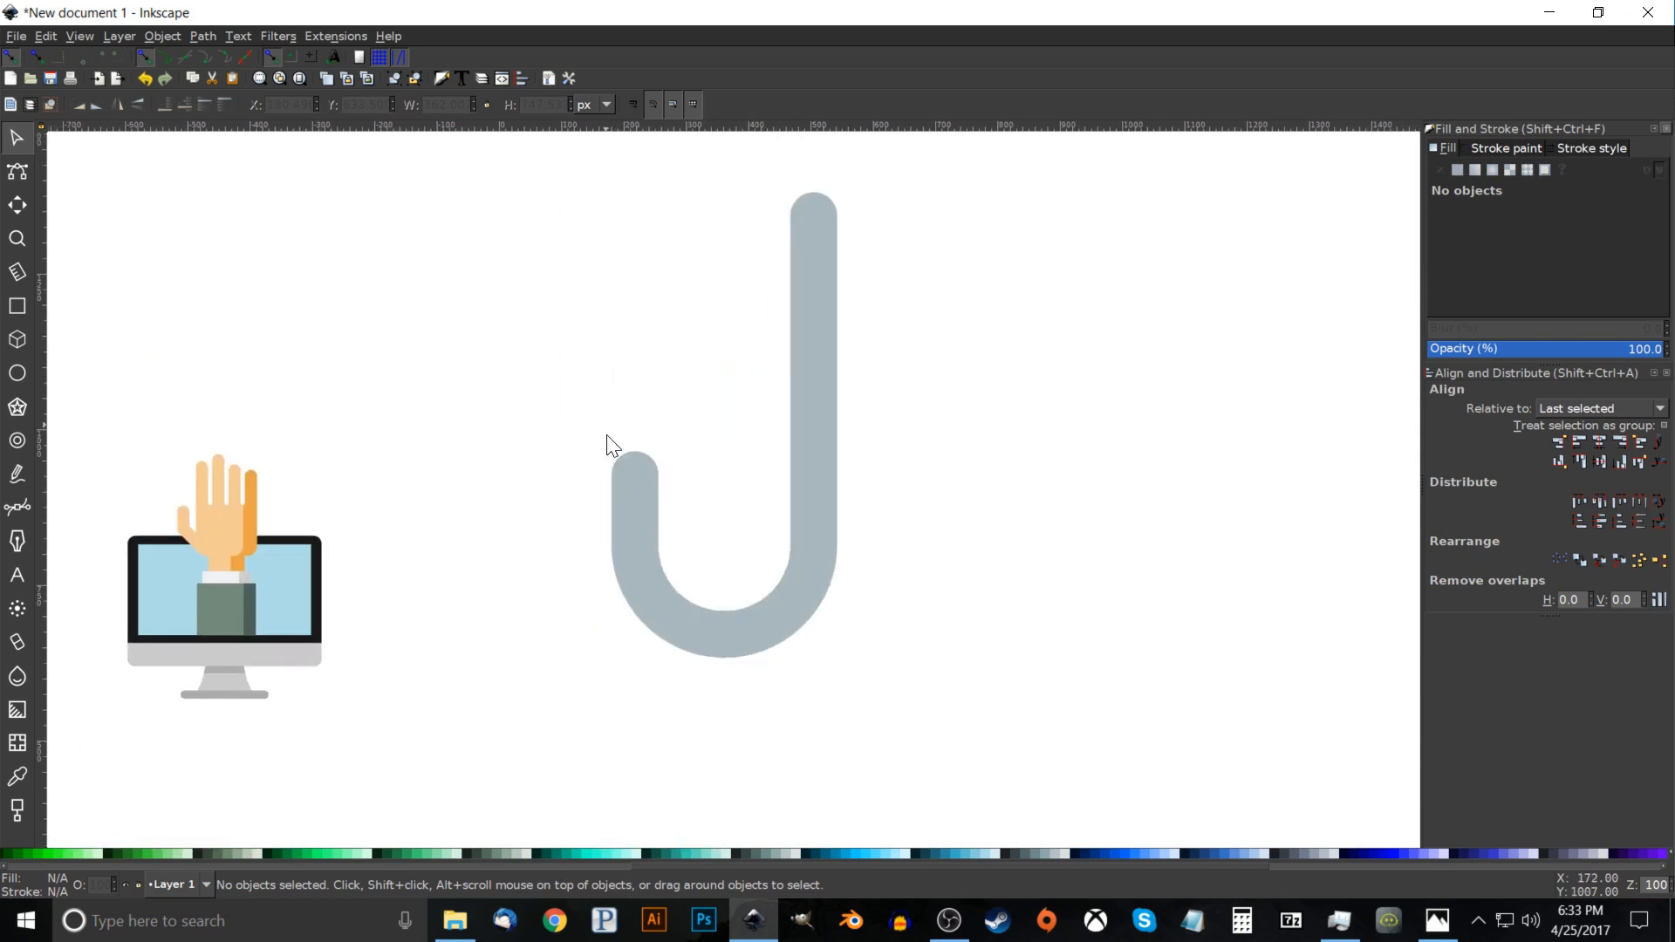
left_click_drag(641, 525, 606, 459)
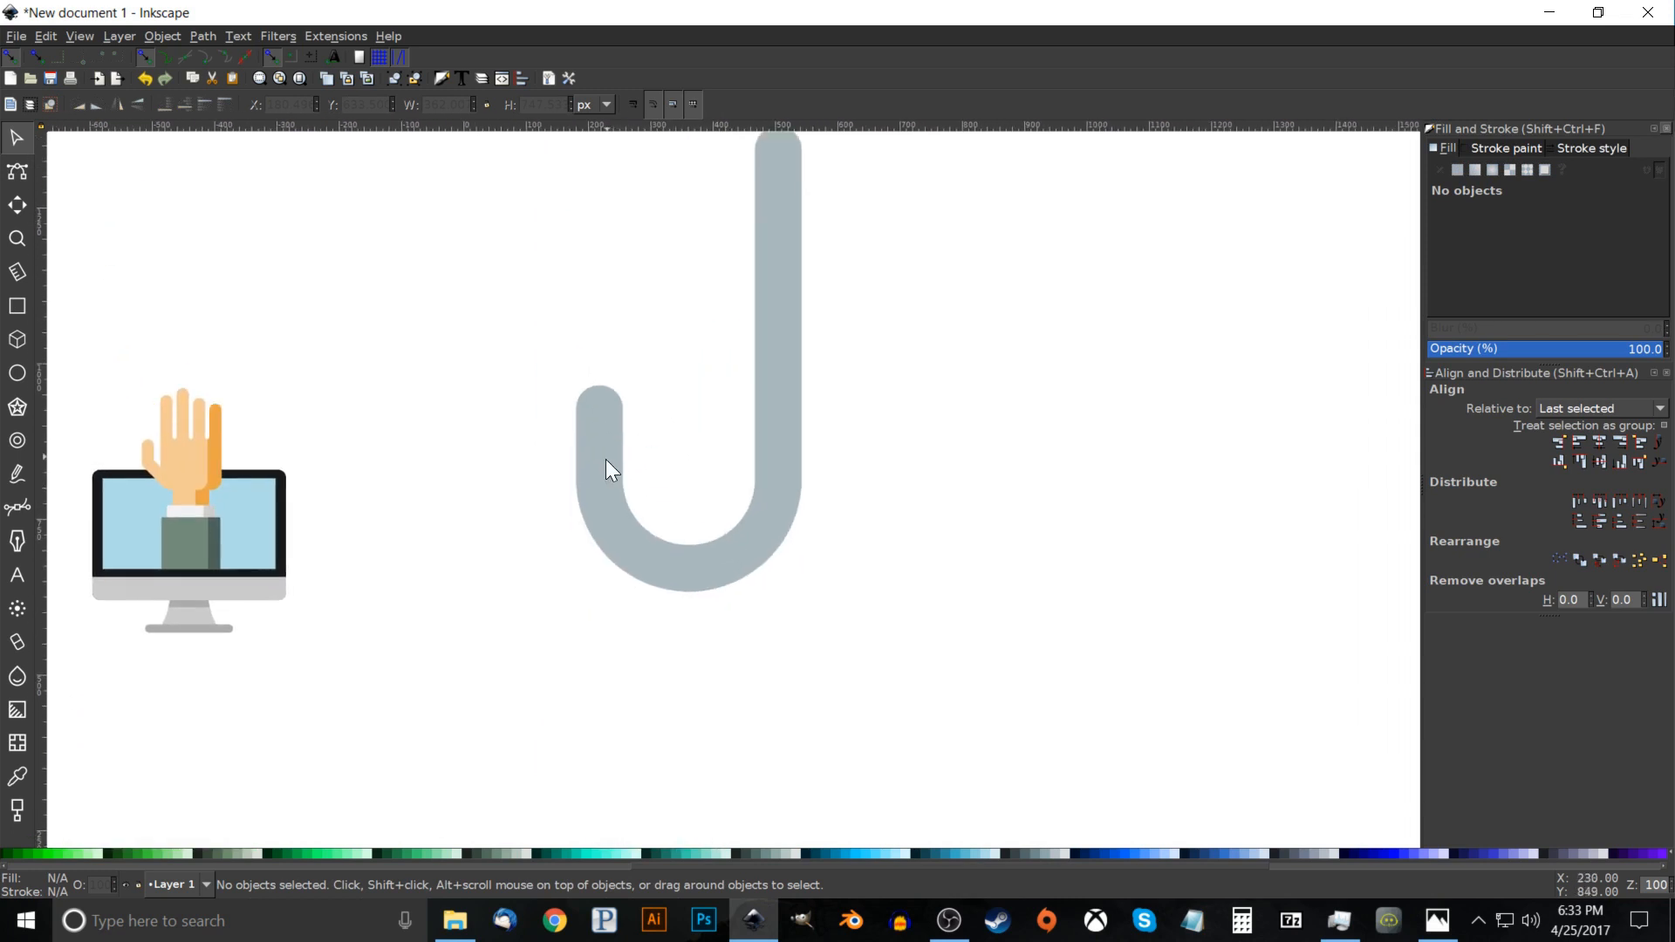
left_click(17, 307)
left_click_drag(444, 362, 718, 498)
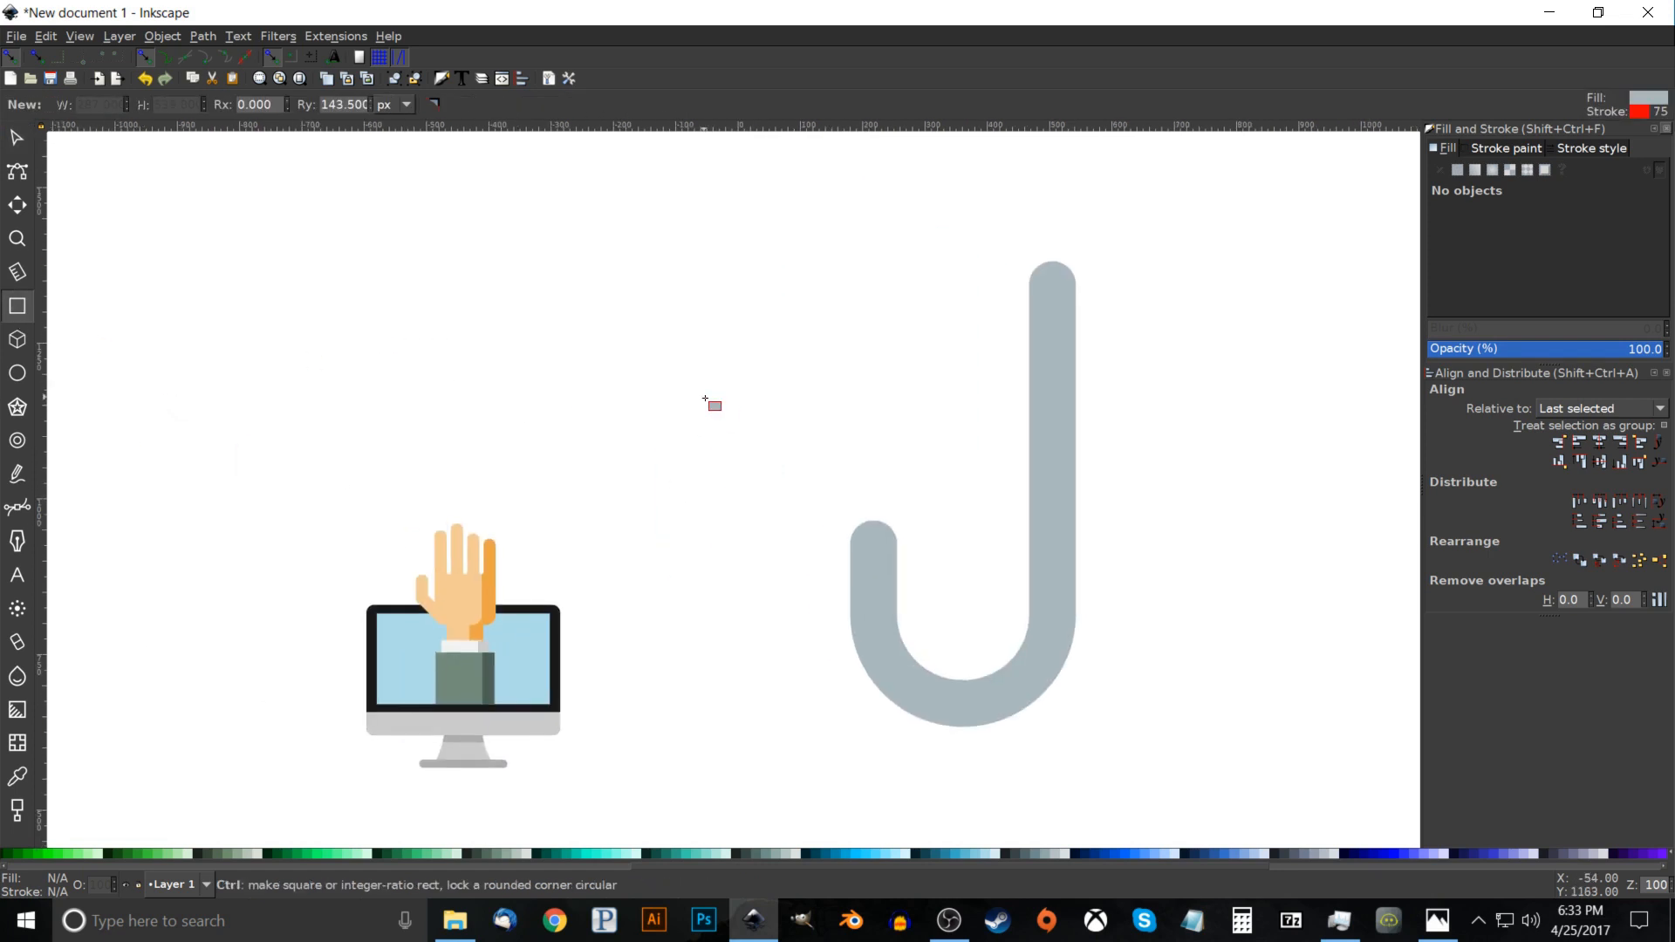
mouse_move(655, 338)
left_mouse_down()
mouse_move(772, 442)
mouse_move(783, 489)
left_mouse_up()
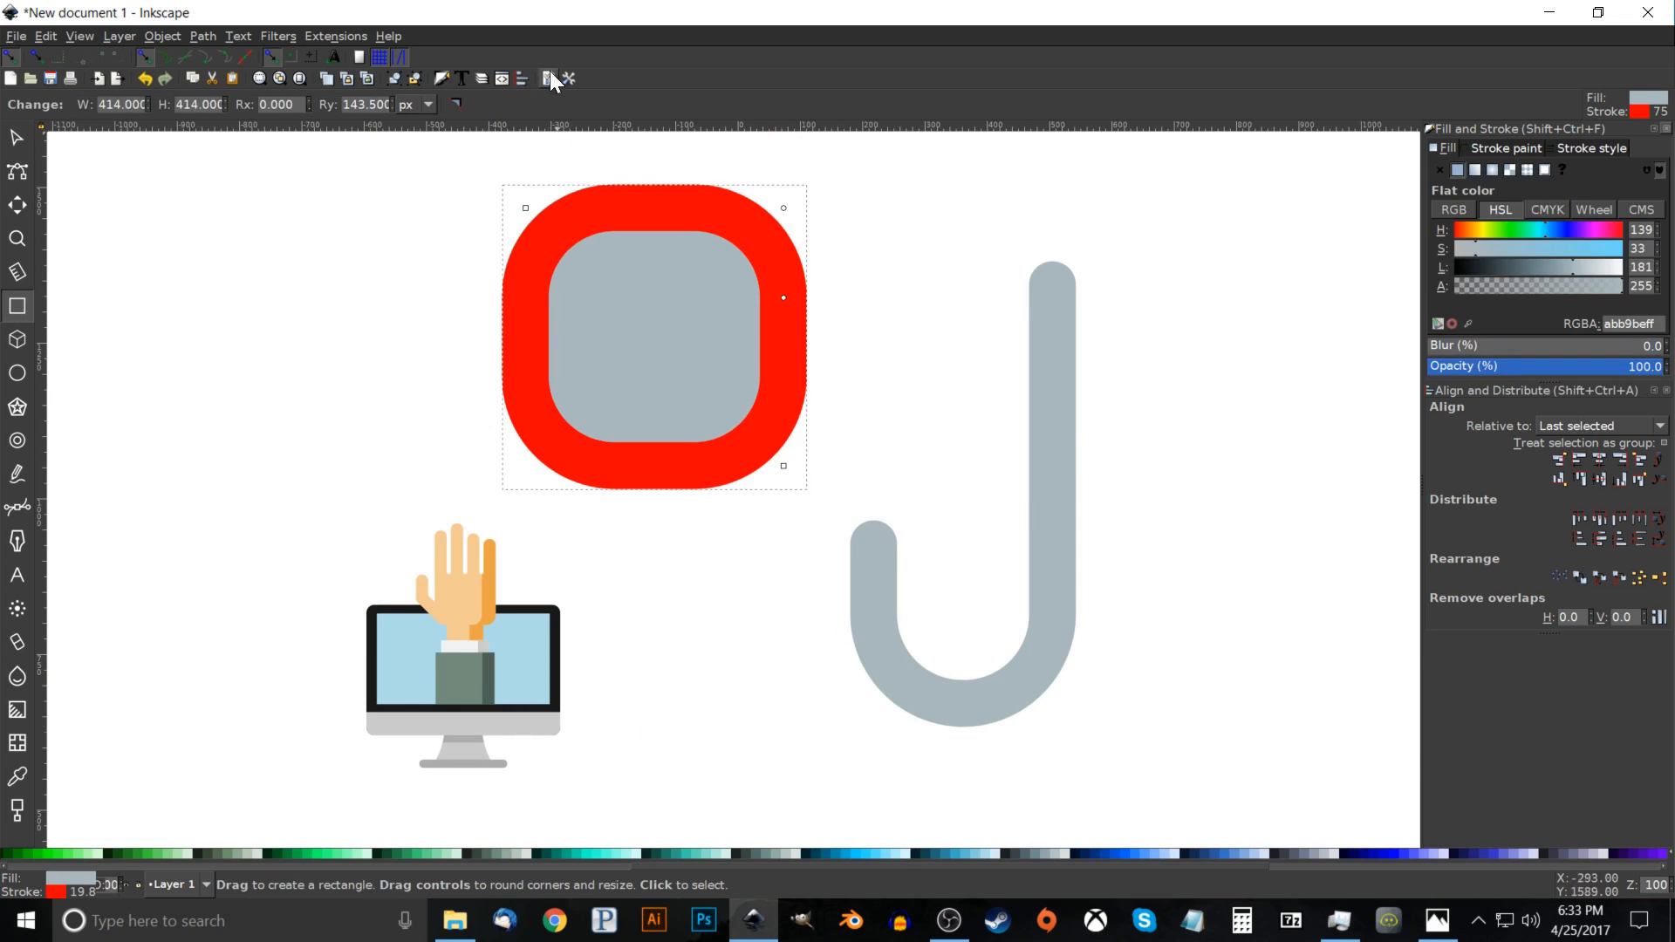
left_click(459, 101)
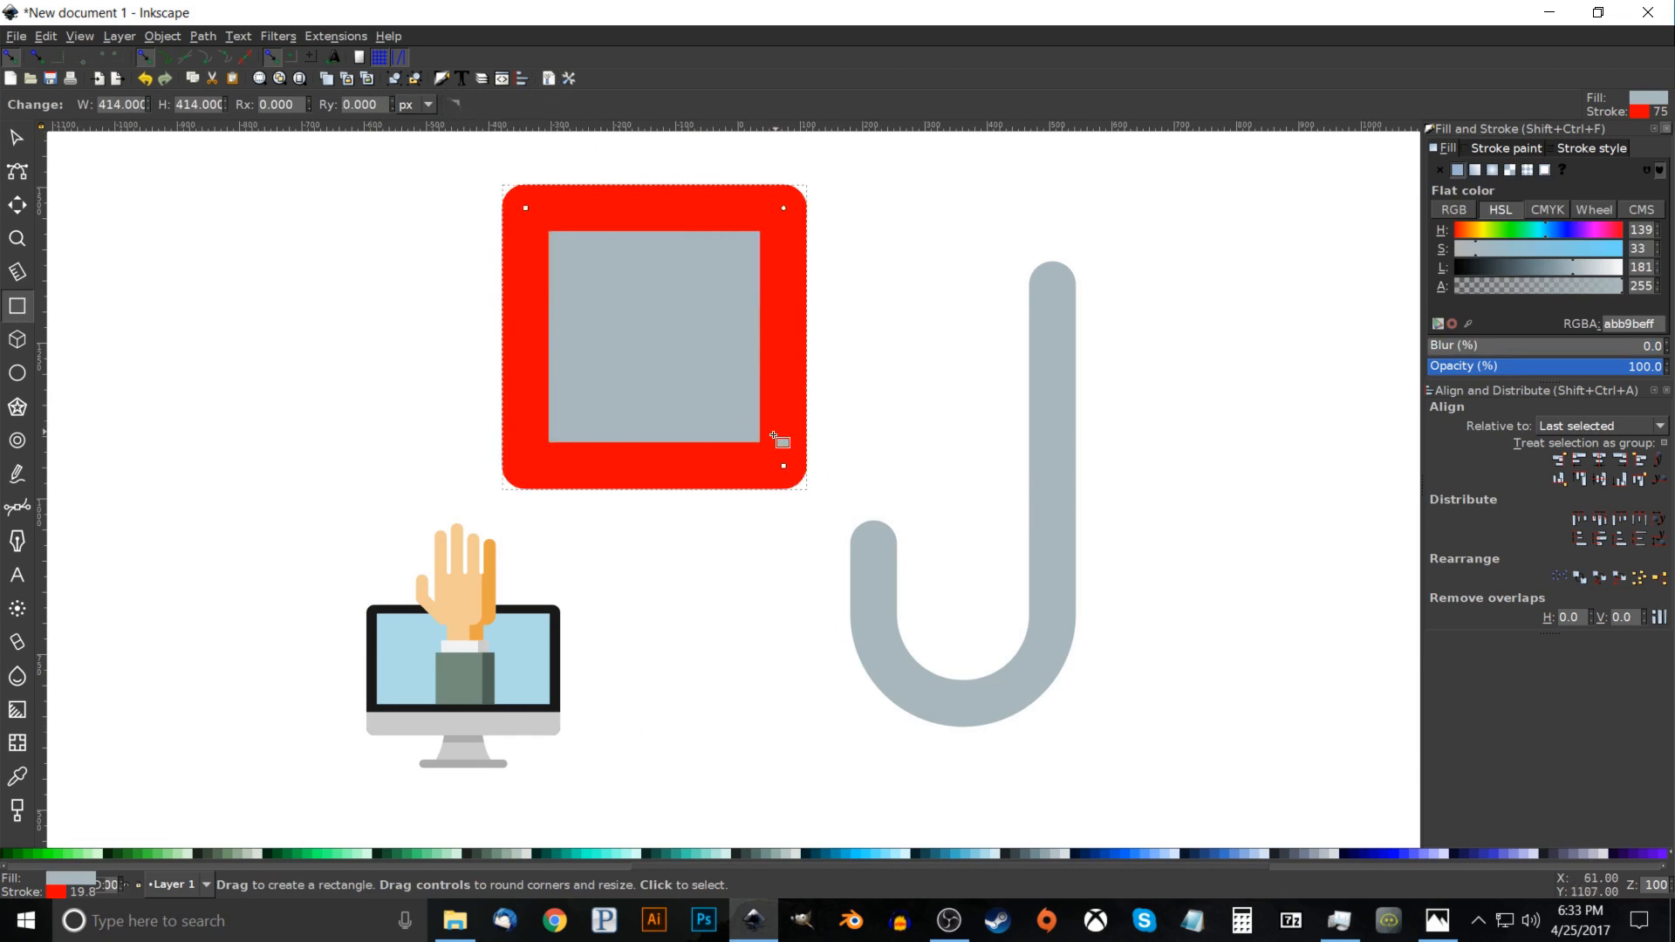
Remove the square's stroke and convert it to a path at 54.2% opacity.
left_click_drag(835, 862, 178, 845)
left_click(6, 854, "shift")
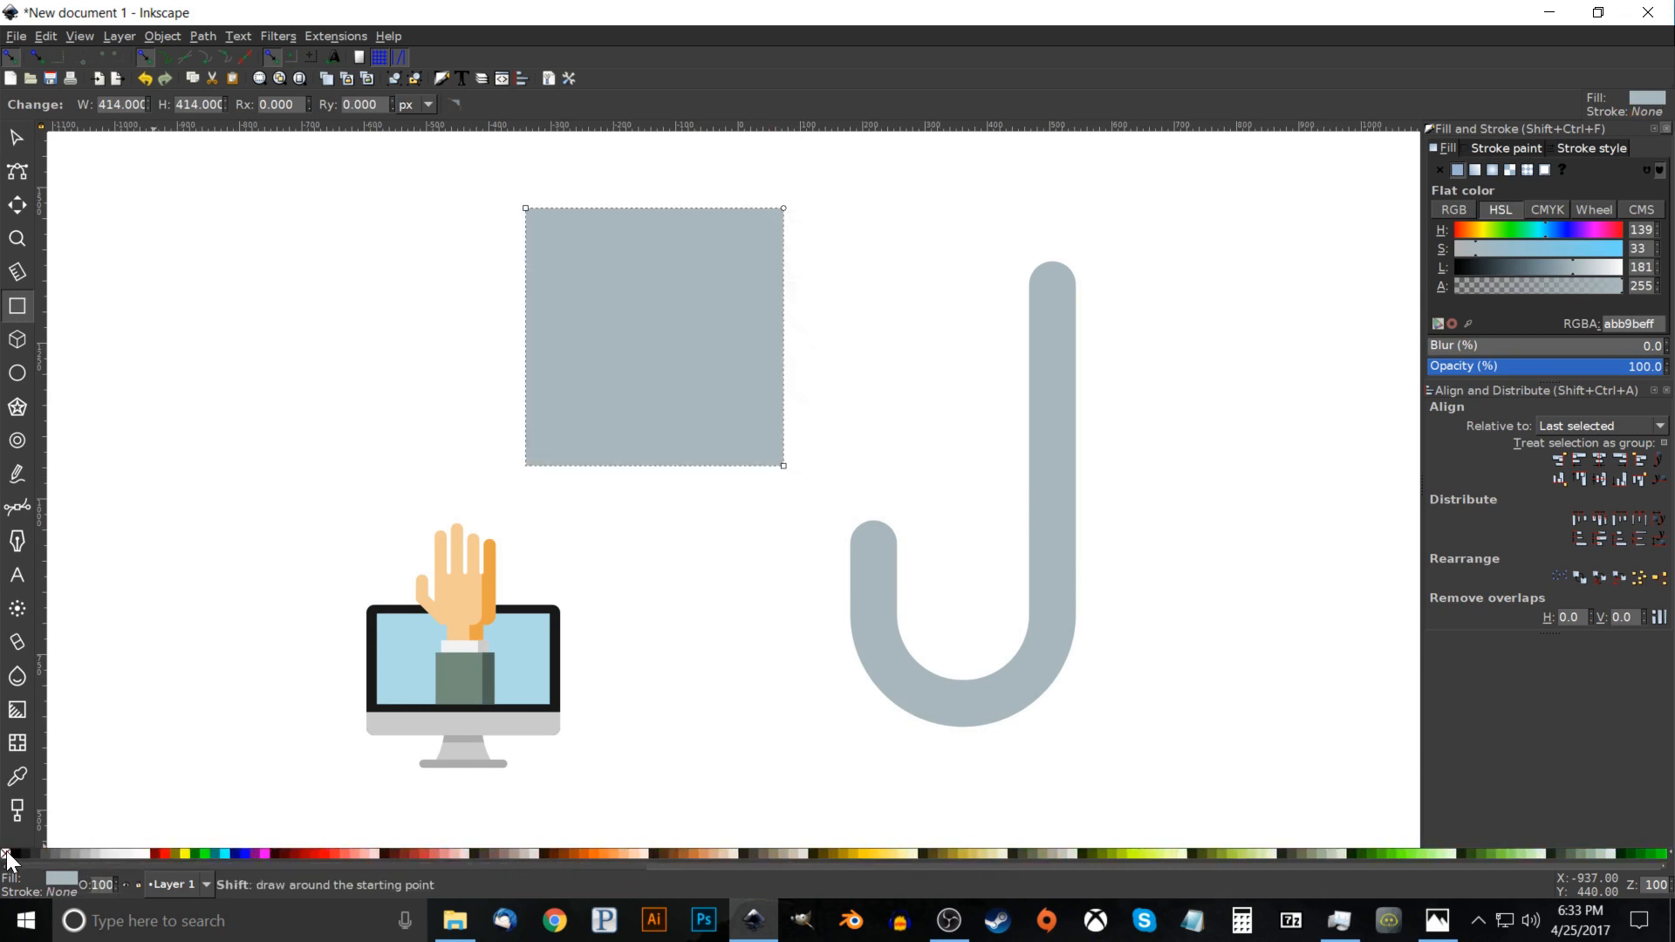
left_click(1555, 368)
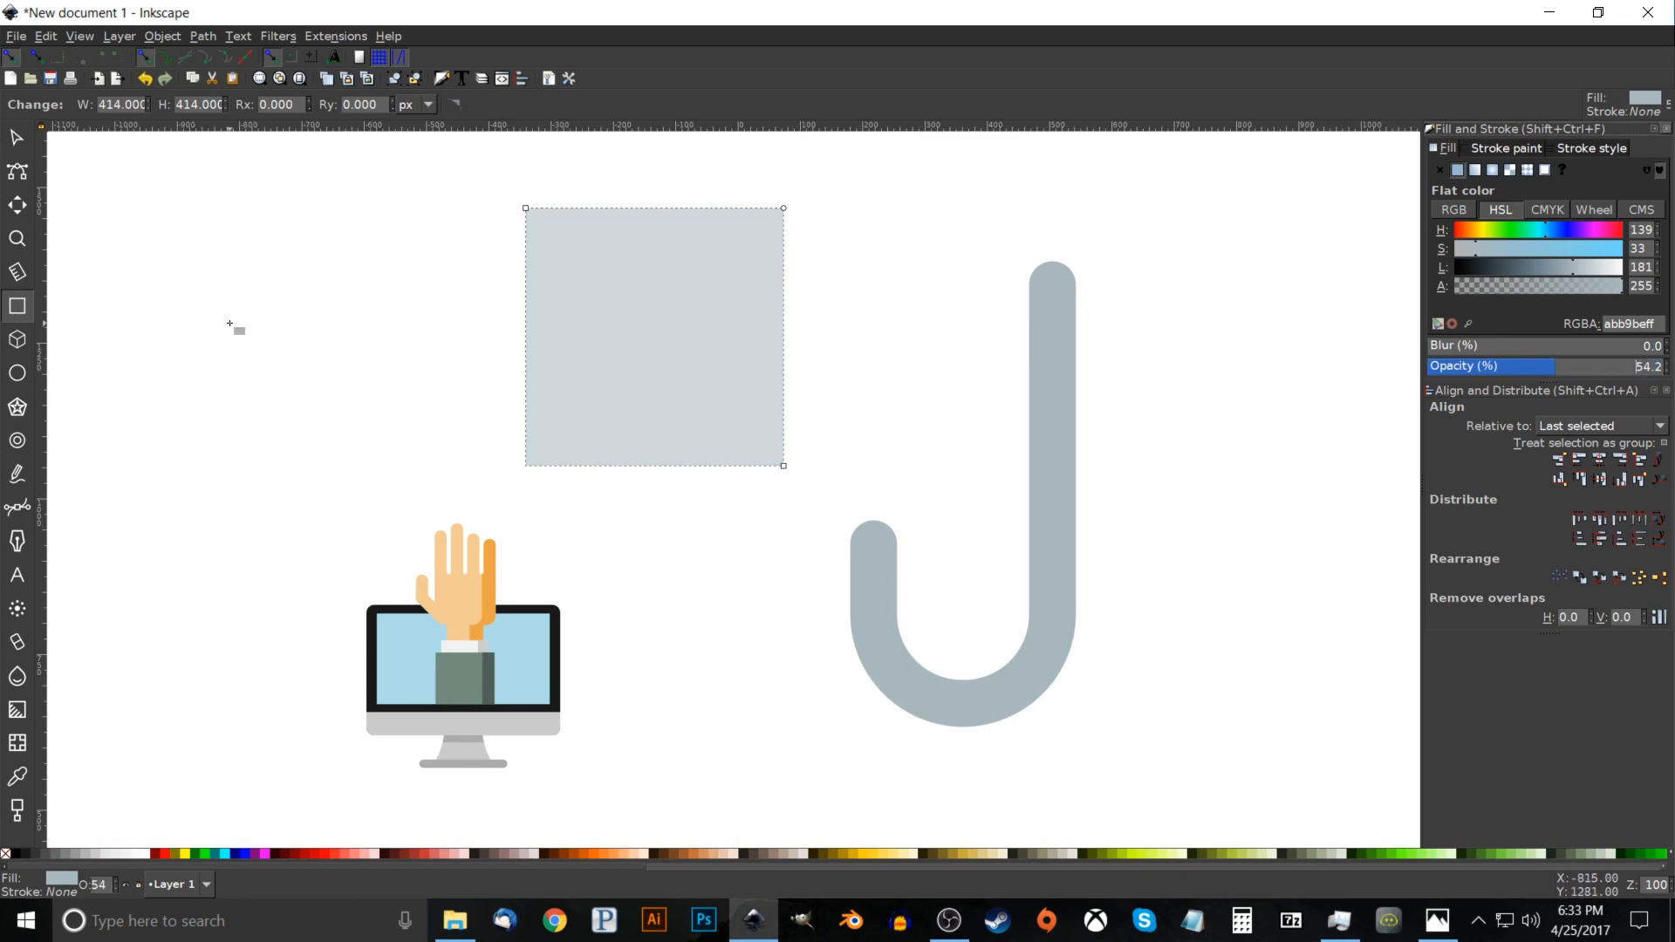
left_click(202, 36)
left_click(210, 49)
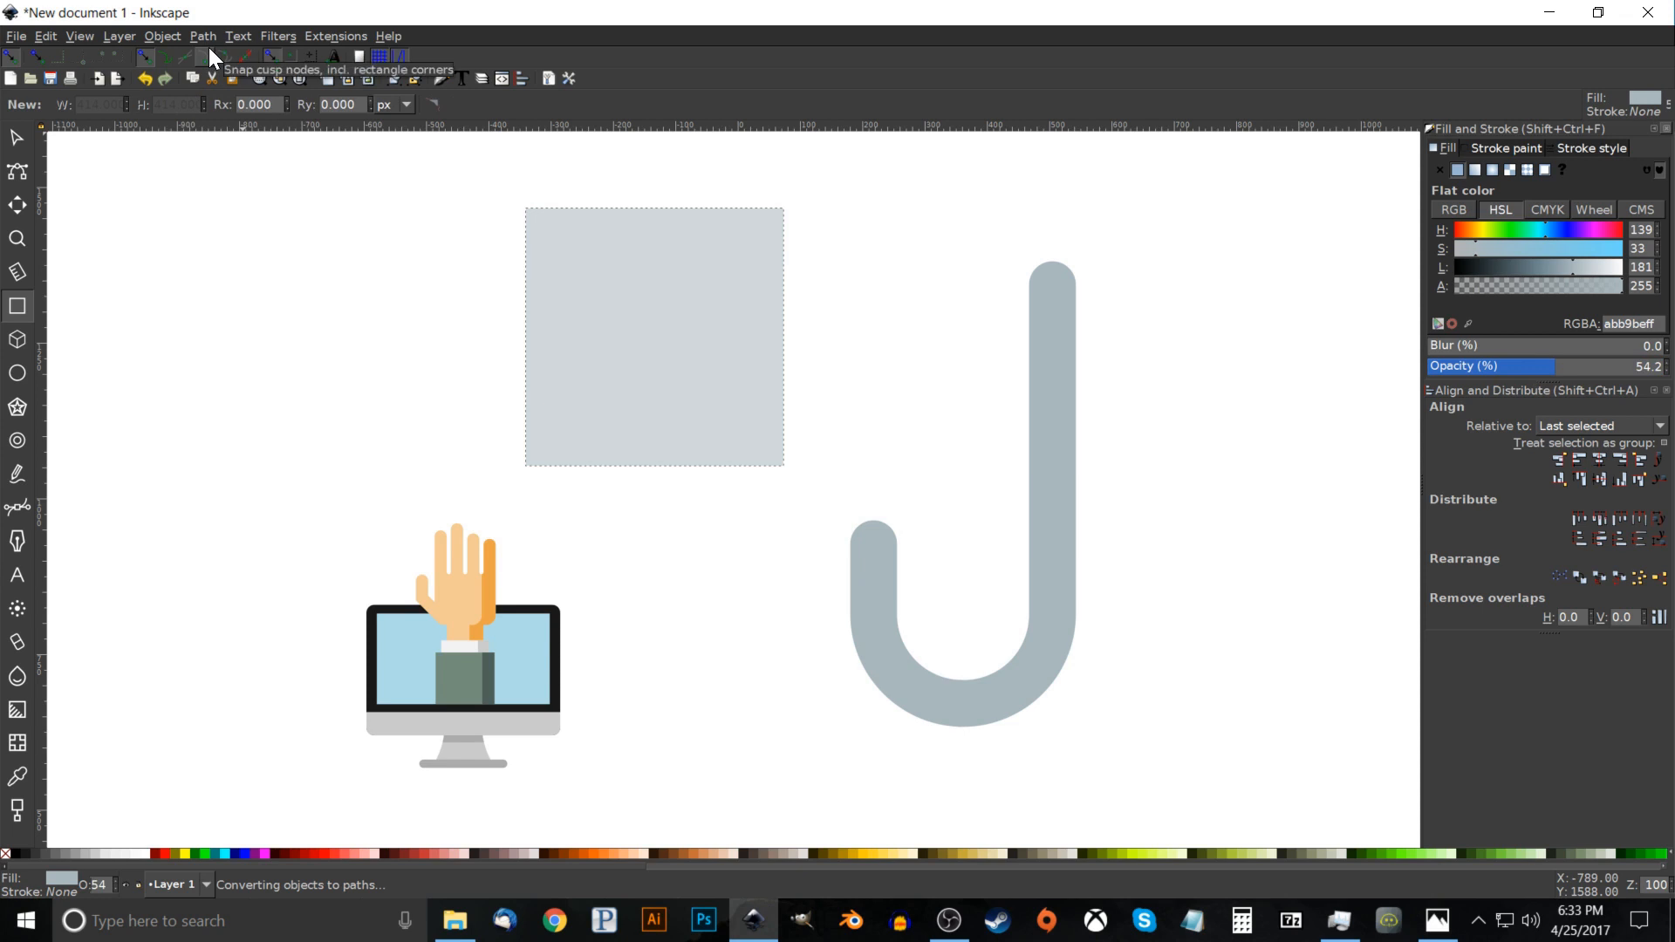
Draw a closed polygon about 772 × 515 px around the square's upper-right half, with one edge snapped along the square's diagonal.
left_click(26, 509)
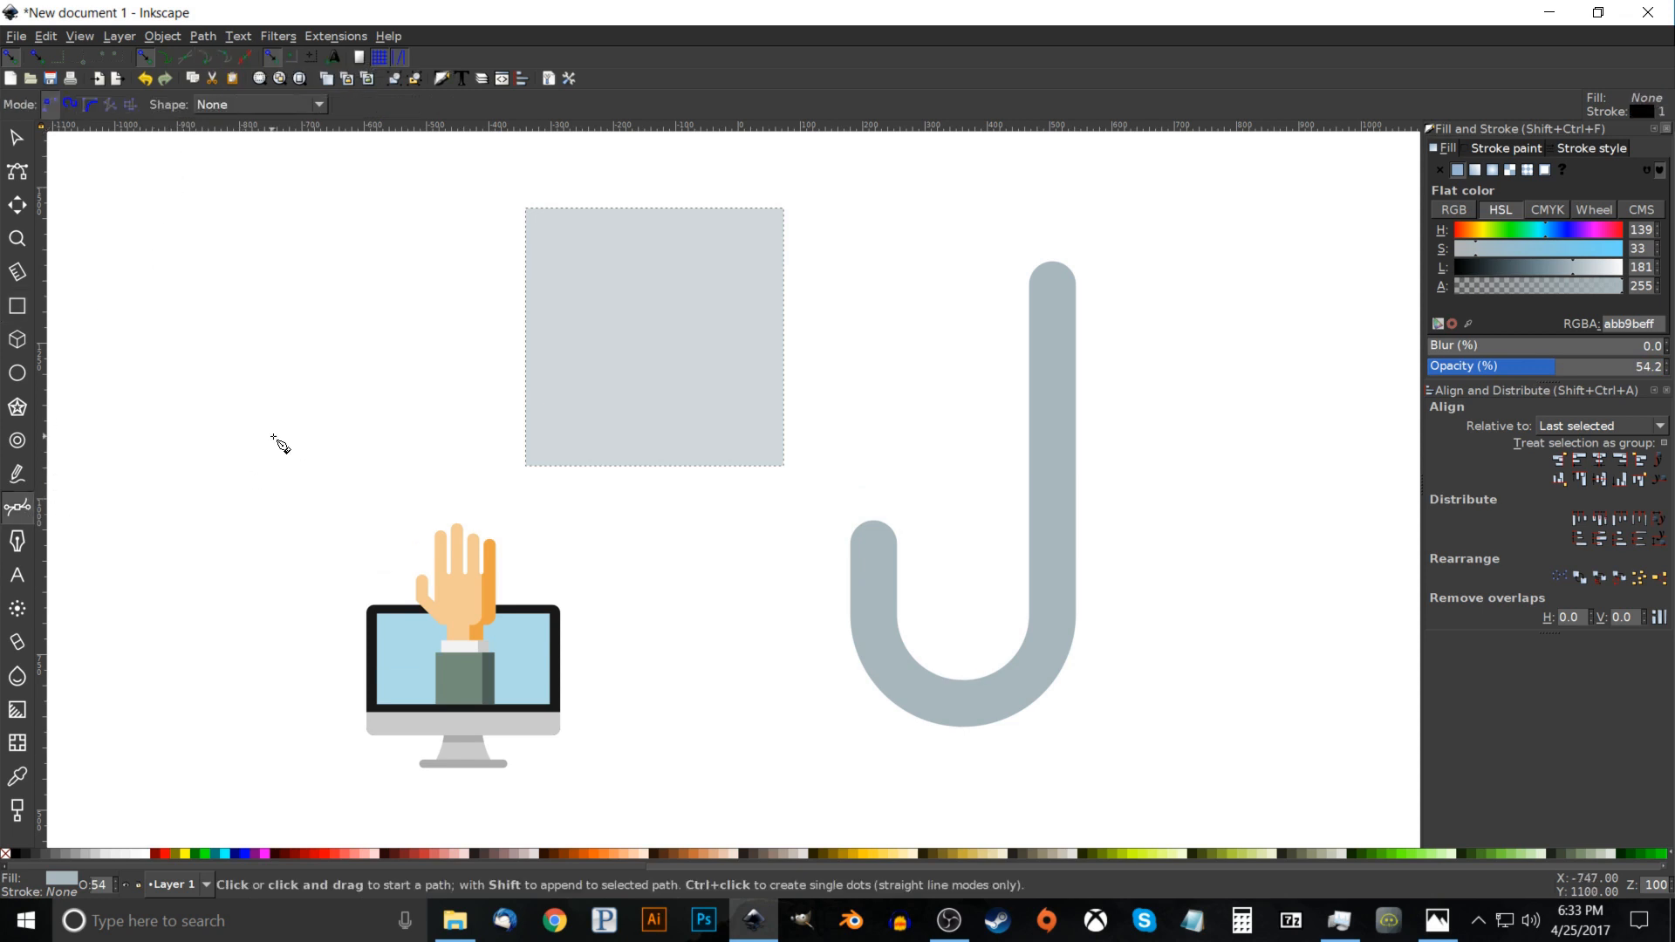
left_click(206, 54)
left_click(526, 207)
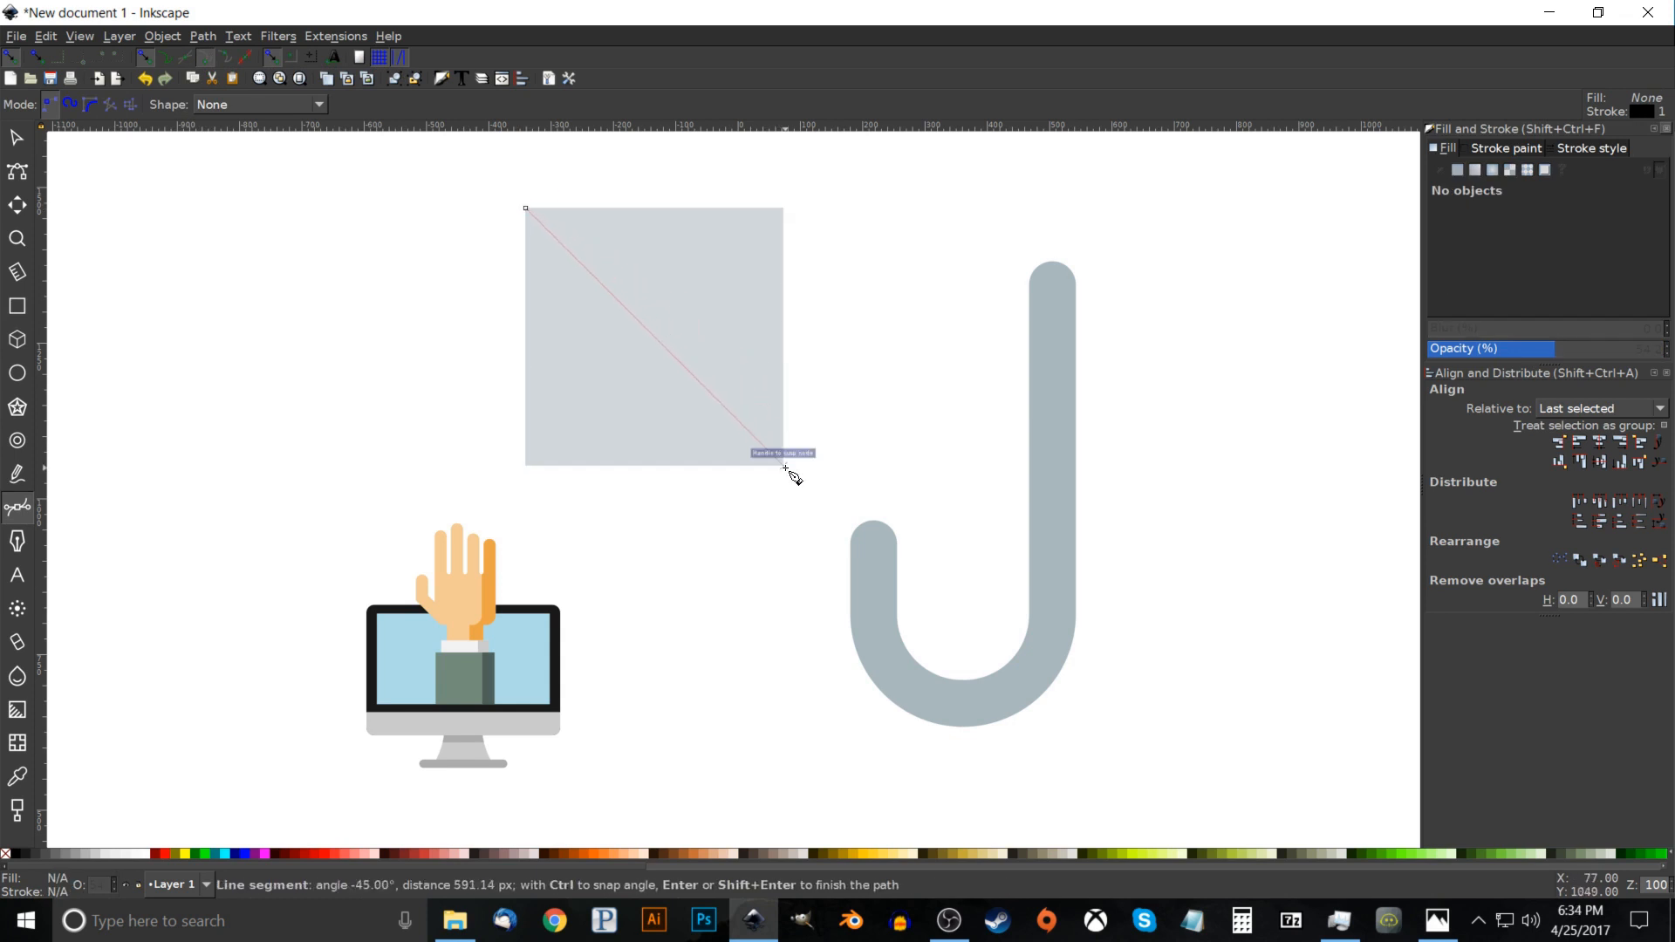
left_click(783, 467)
left_click(904, 471)
left_click(975, 199)
left_click(824, 174)
left_click(496, 151)
left_click(526, 207)
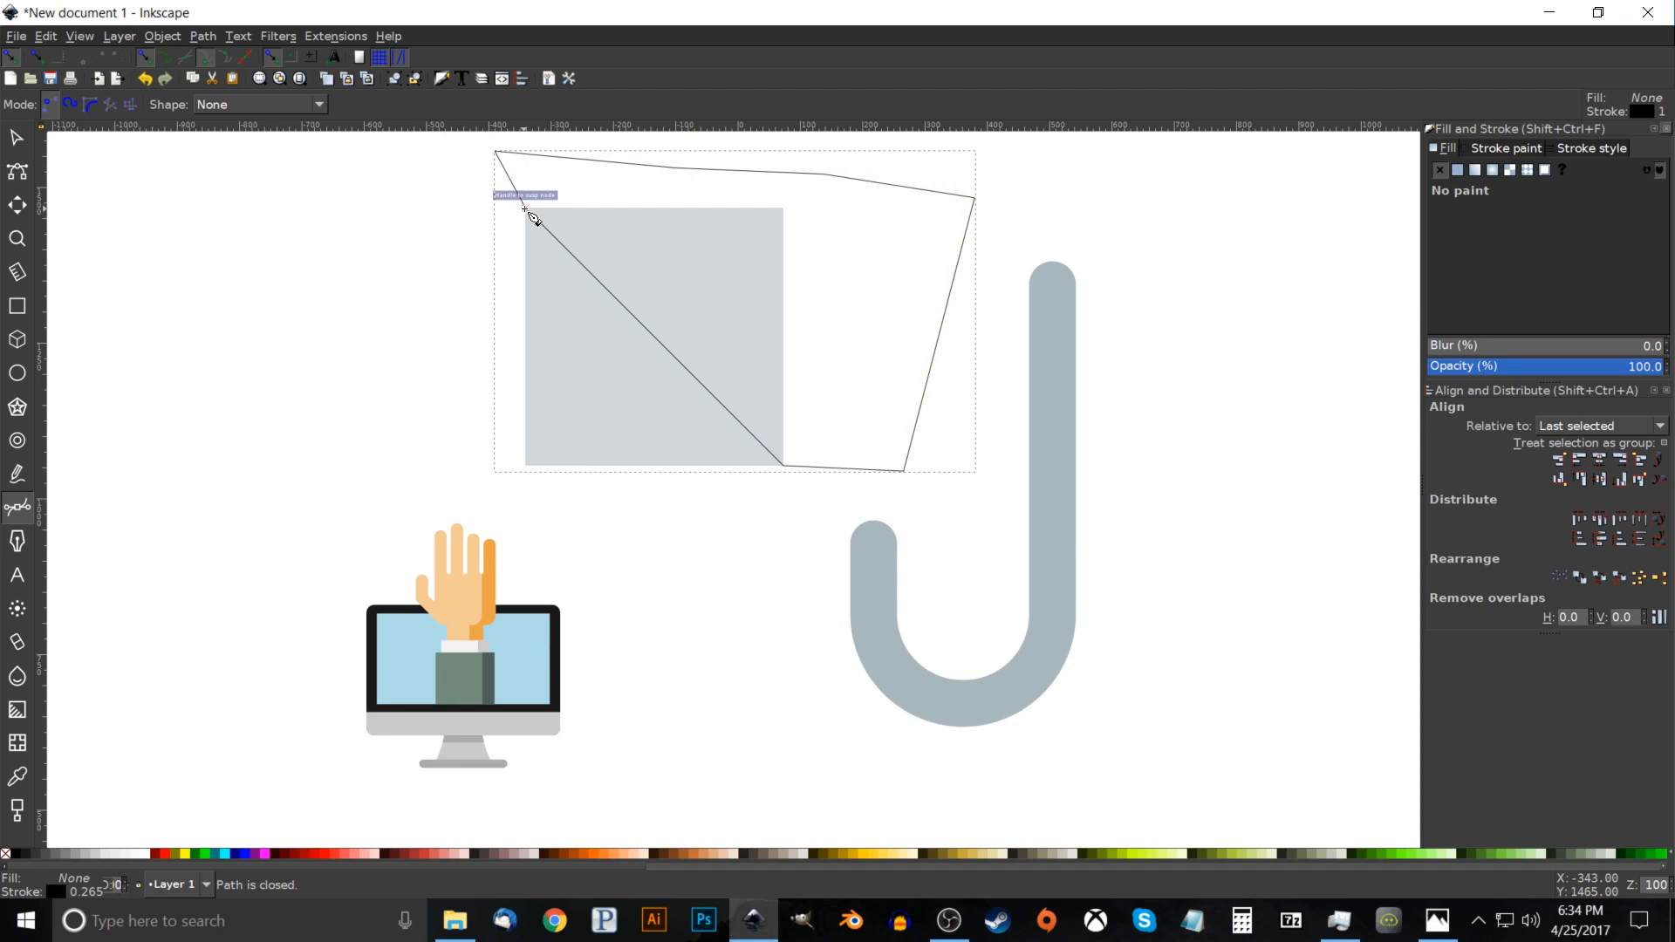
Subtract the polygon from the square, leaving a right triangle from its lower-left half.
left_click(13, 138)
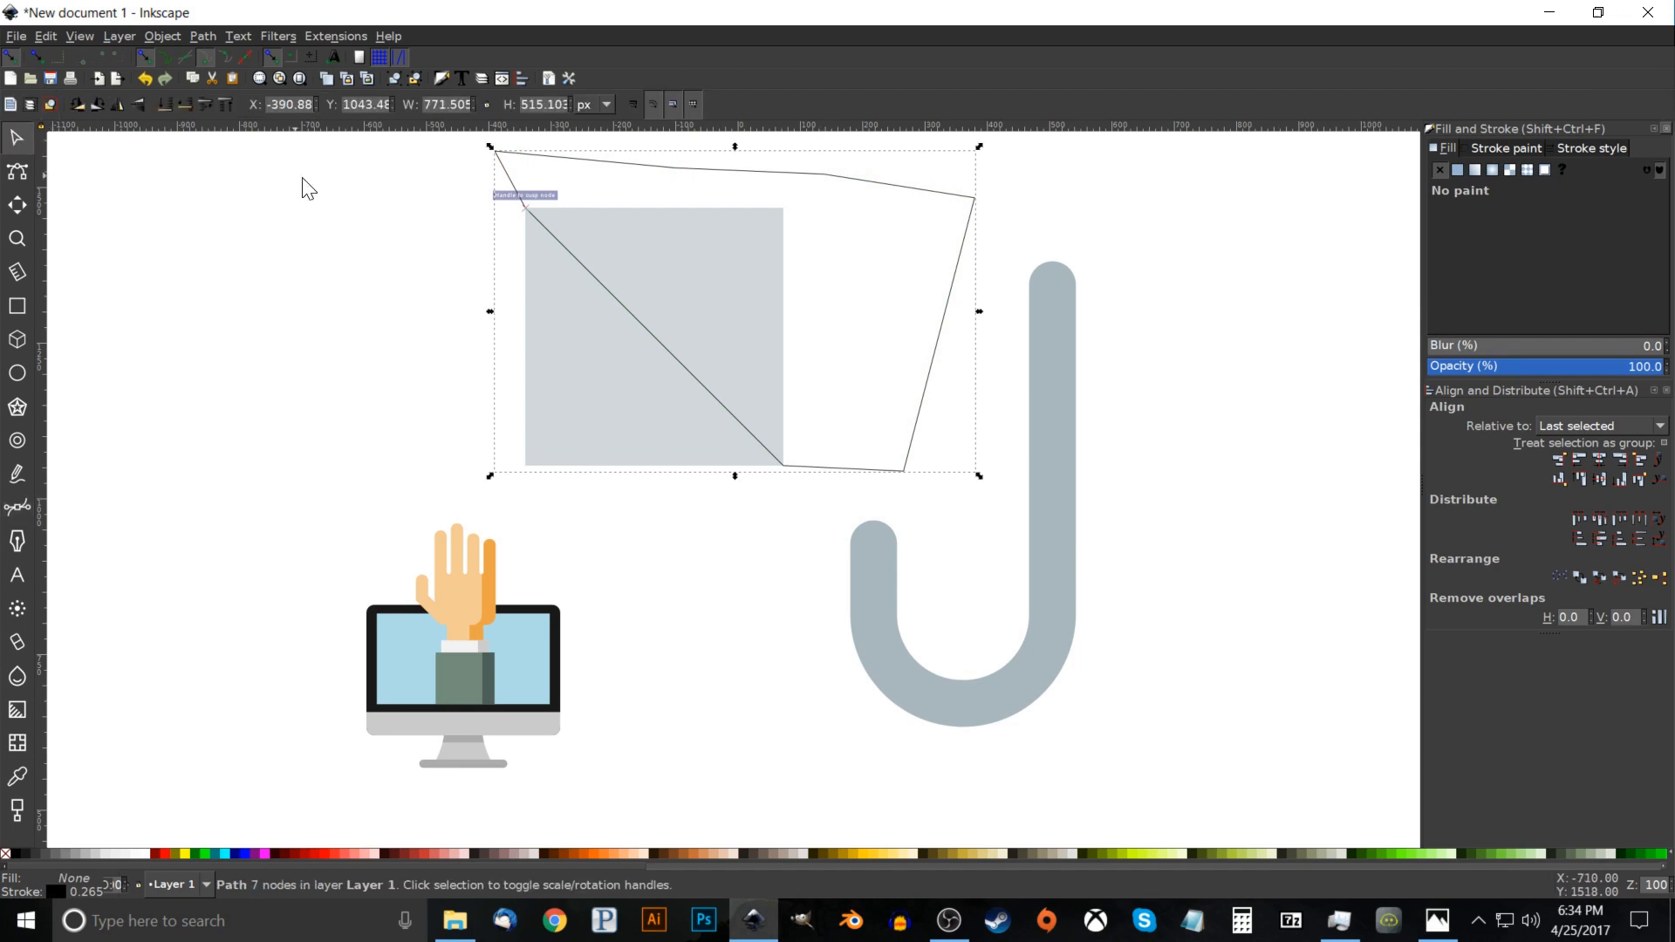
left_click(741, 280, "shift")
left_click(203, 35)
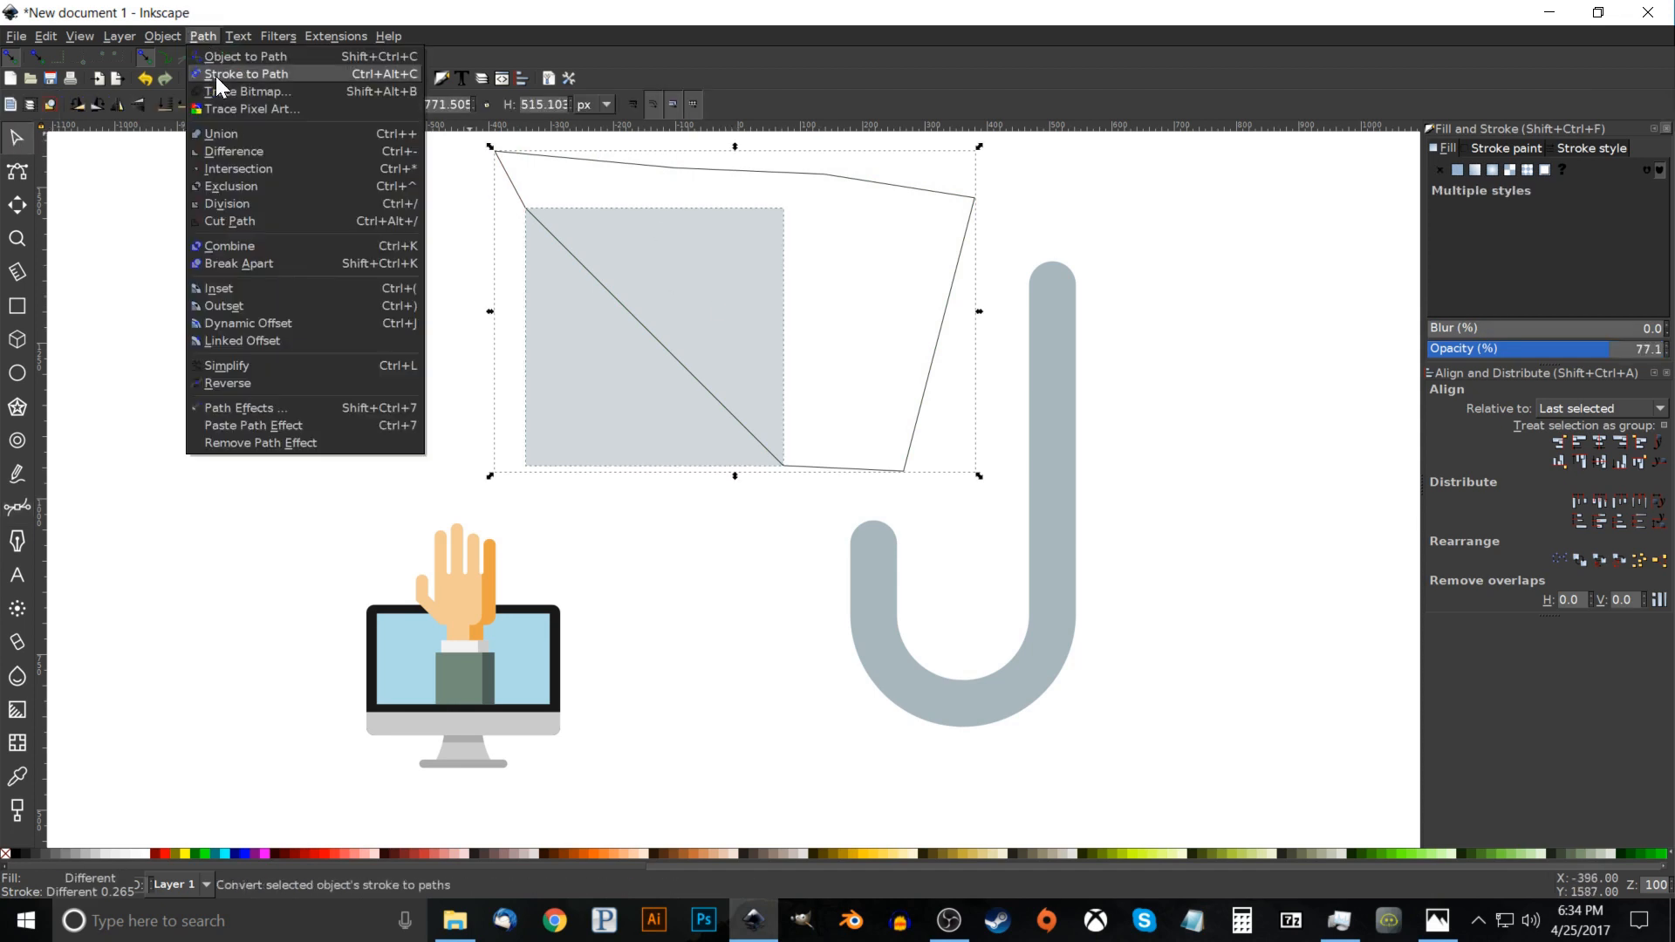
left_click(234, 151)
Move the triangle over the hook, fill it red, and align its left edge with the hook's short half.
left_click_drag(589, 365, 859, 472)
left_click_drag(913, 495, 923, 499)
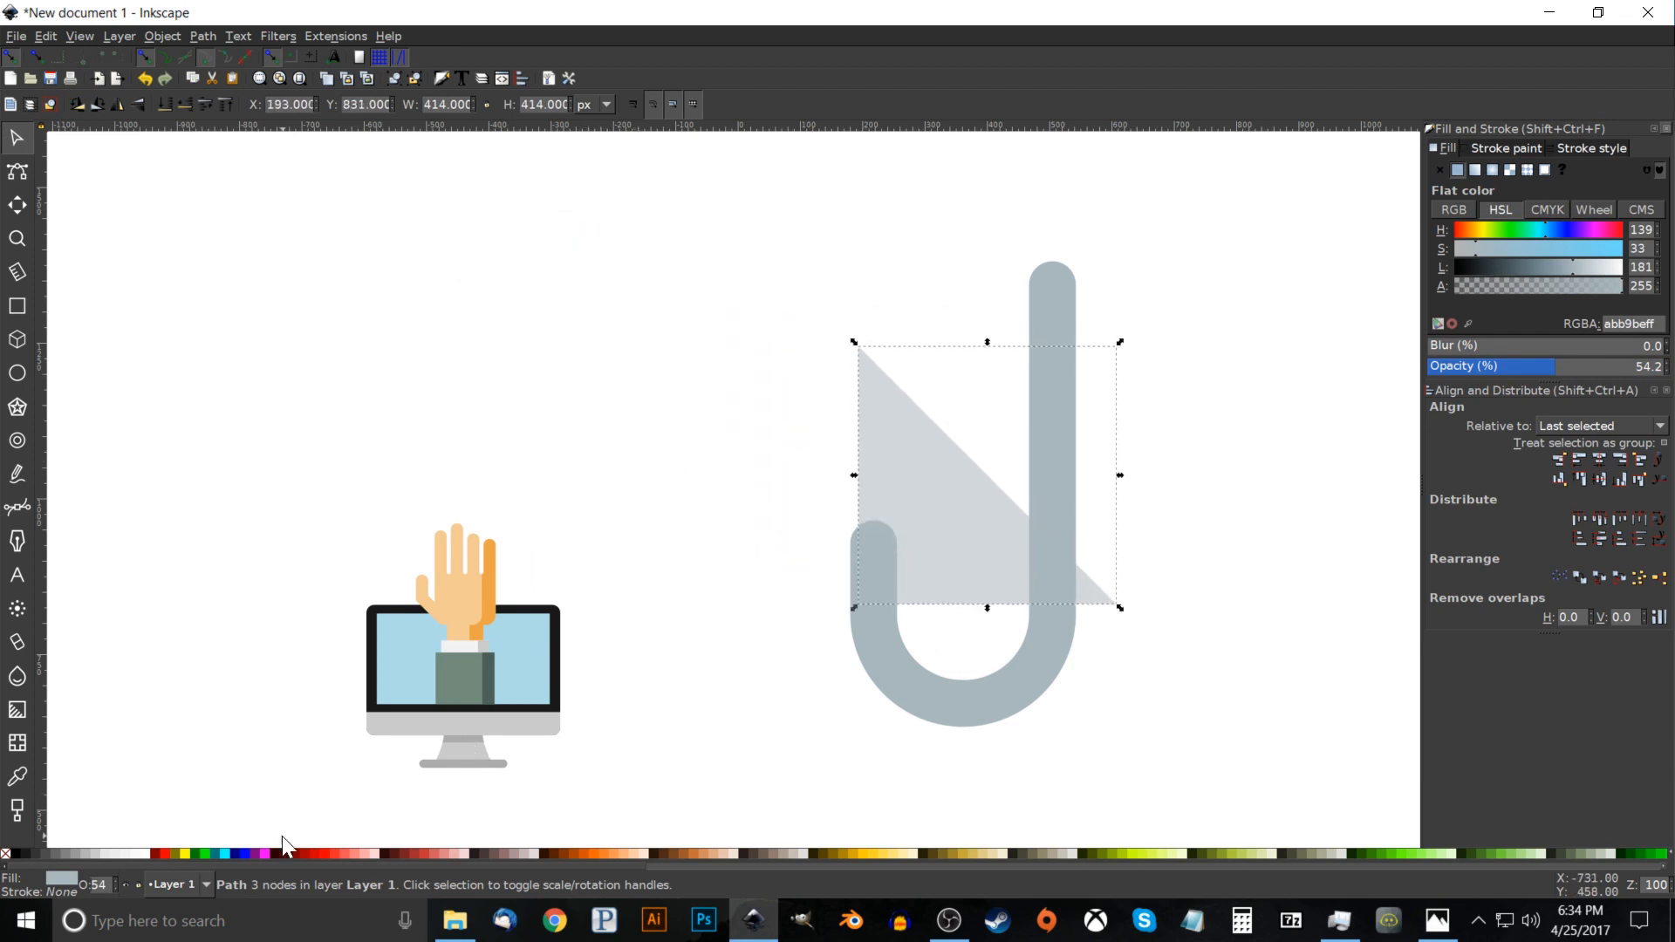
left_click(166, 854)
left_click_drag(1018, 534, 1008, 572)
left_click(868, 550, "shift")
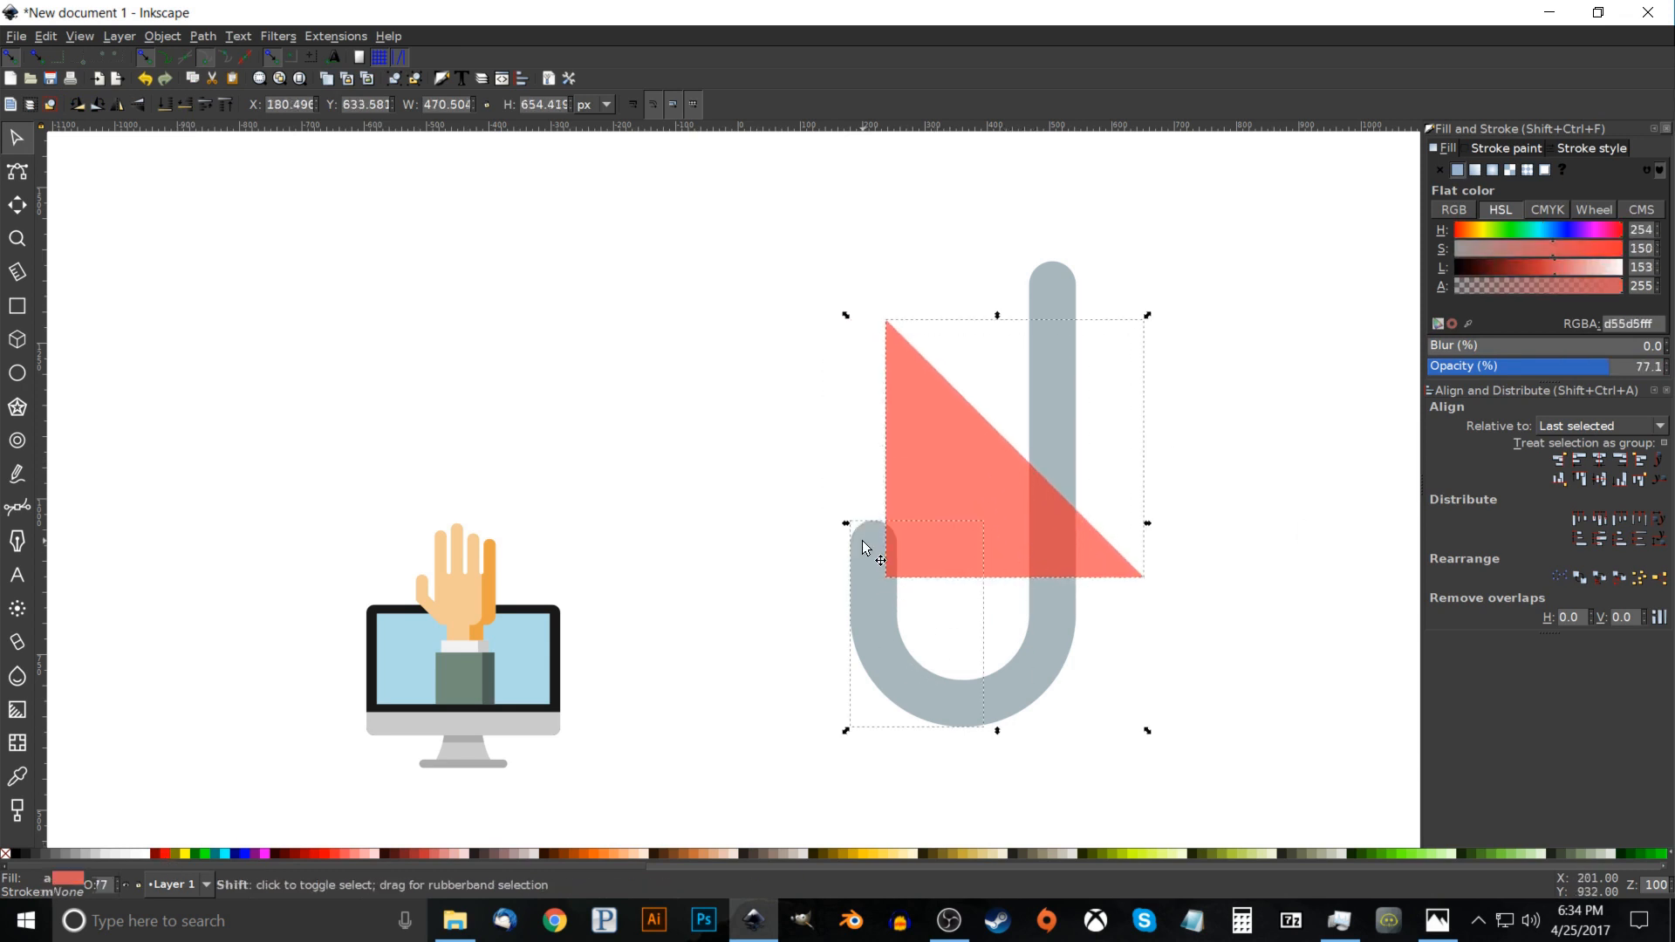
left_click(1579, 462)
left_click(1265, 482)
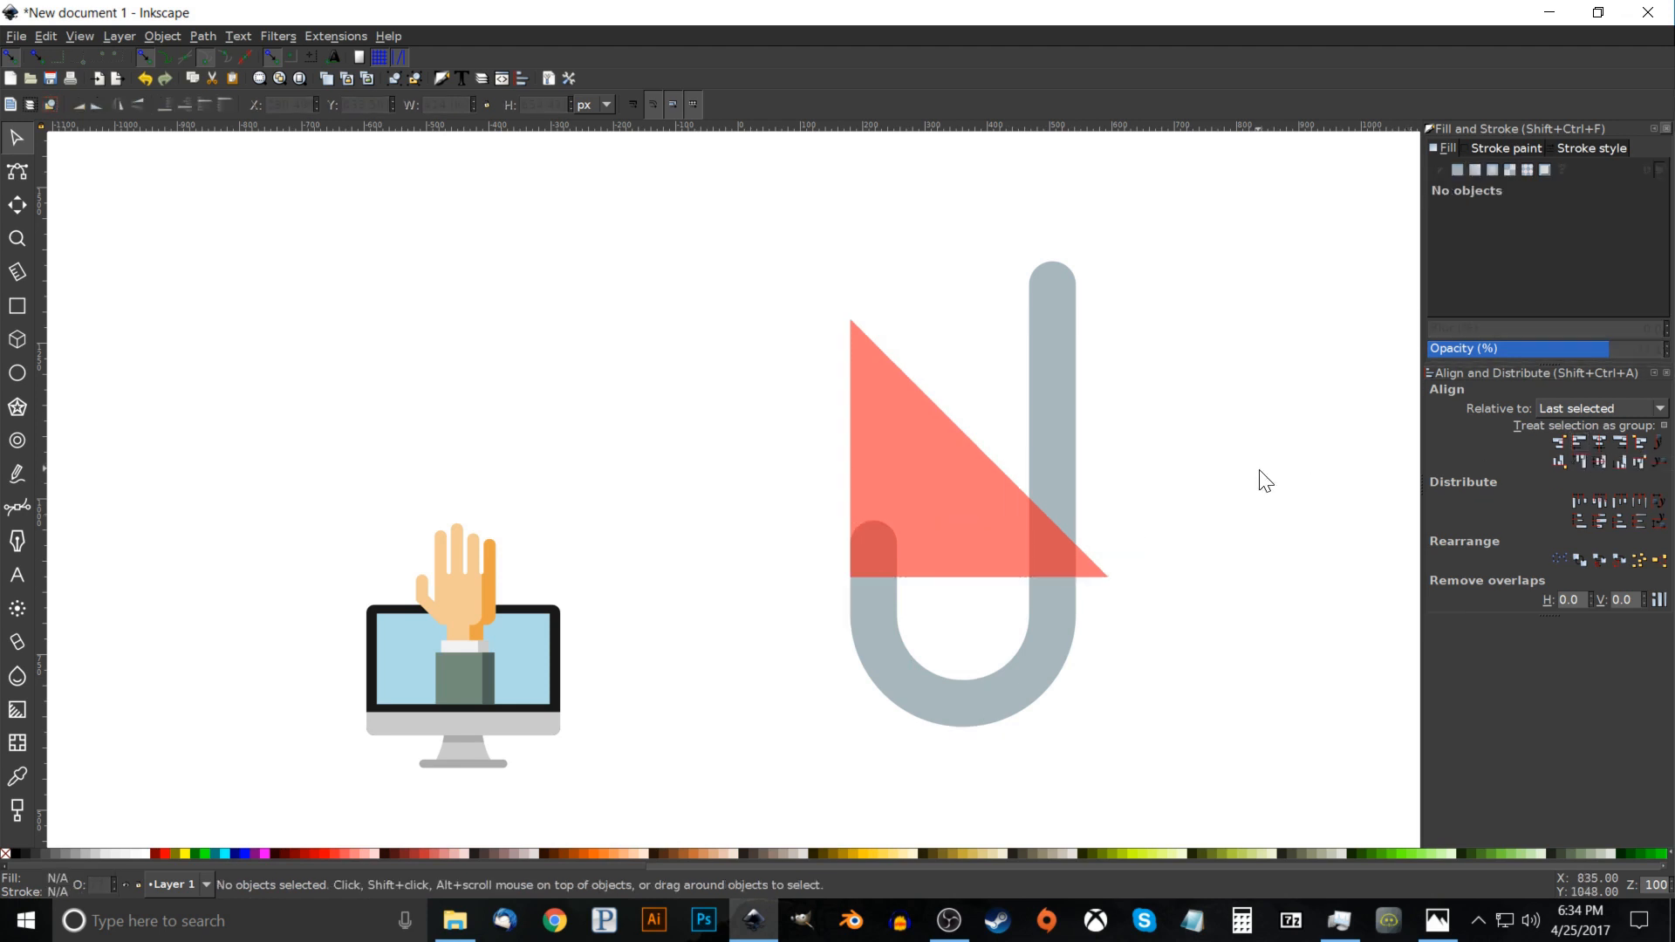
Scale the triangle proportionally to 139 × 139 px and move it straight up to cover the hook's short rounded tip.
left_click(917, 550)
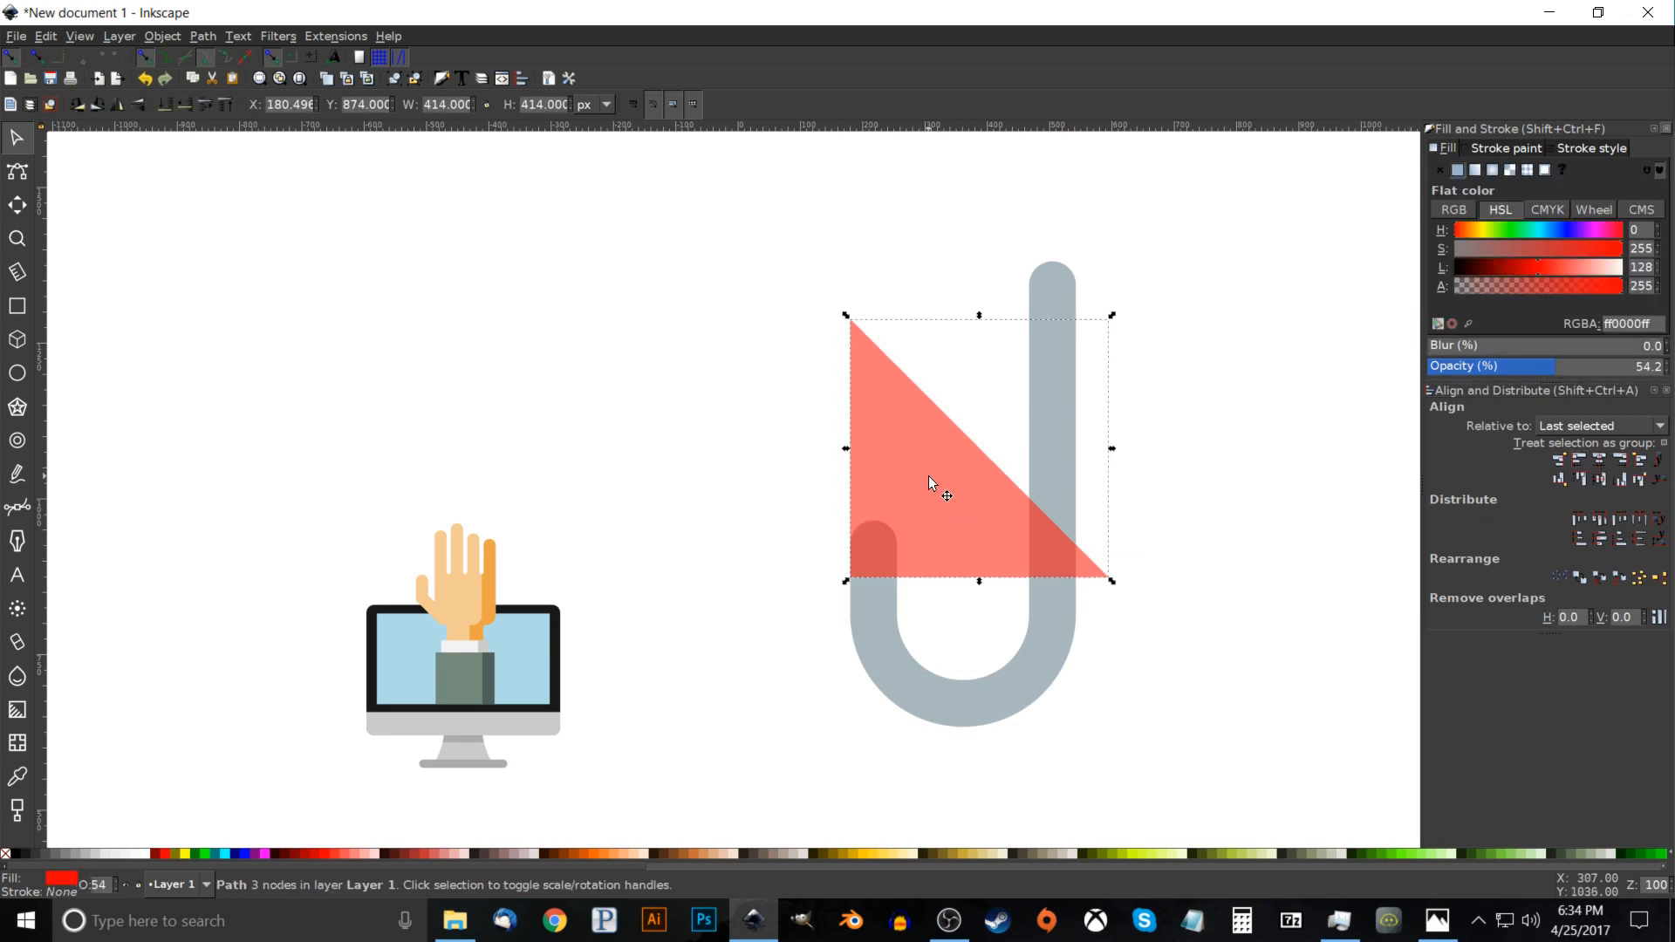
left_click_drag(1110, 316, 935, 419)
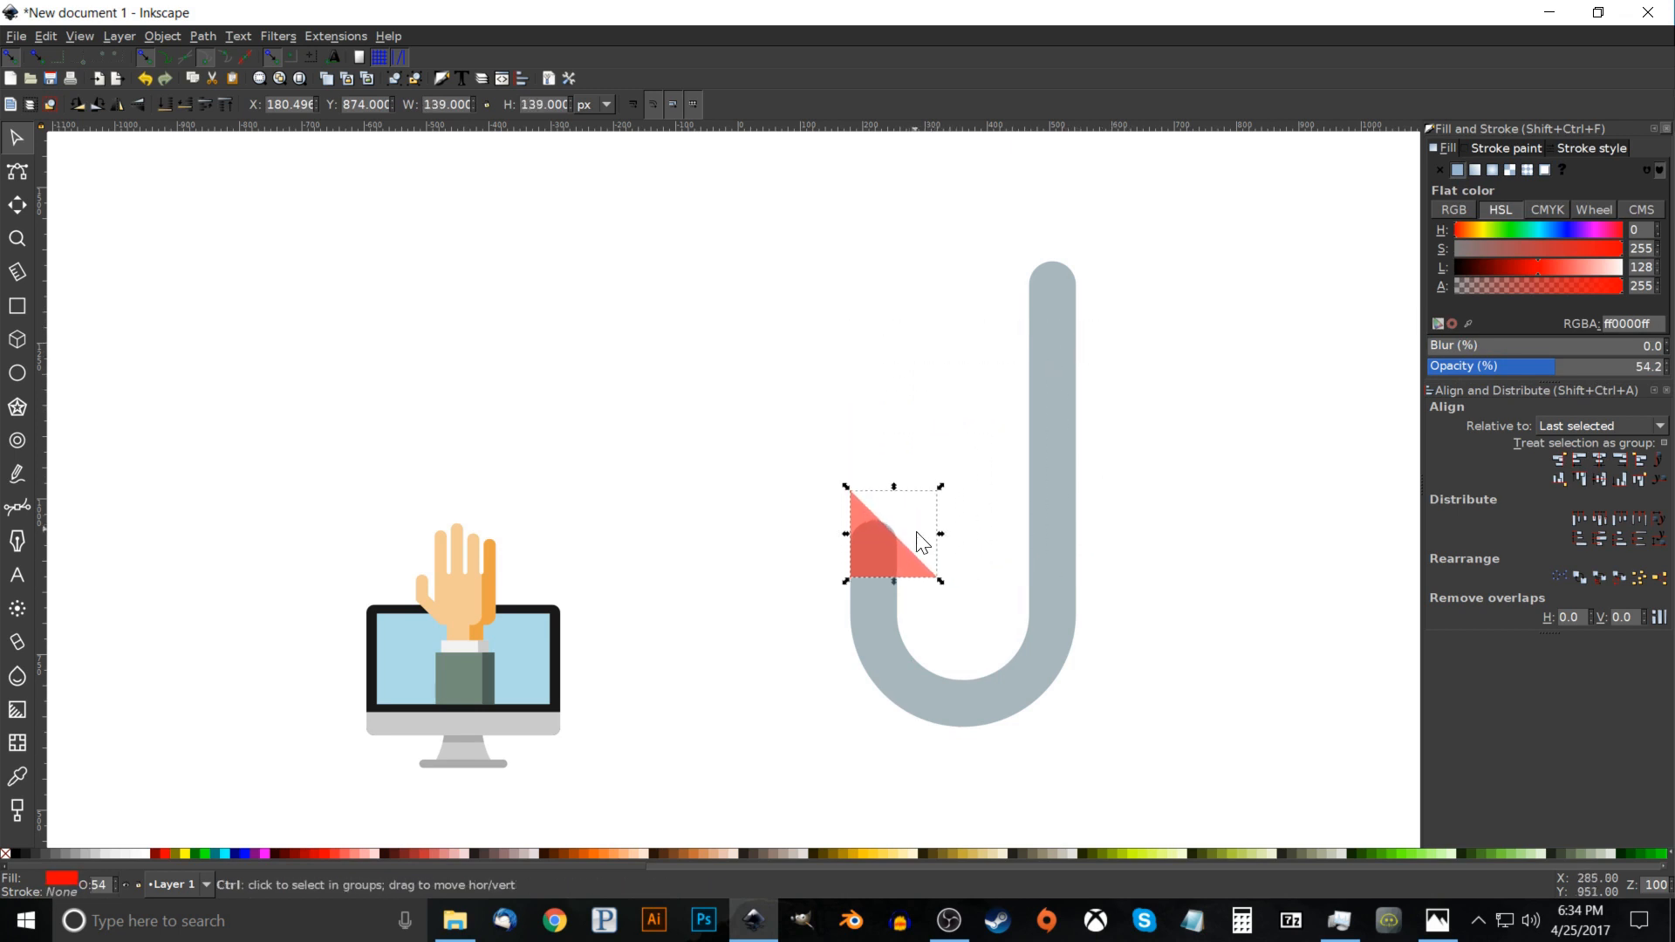
left_click_drag(910, 582, 912, 568)
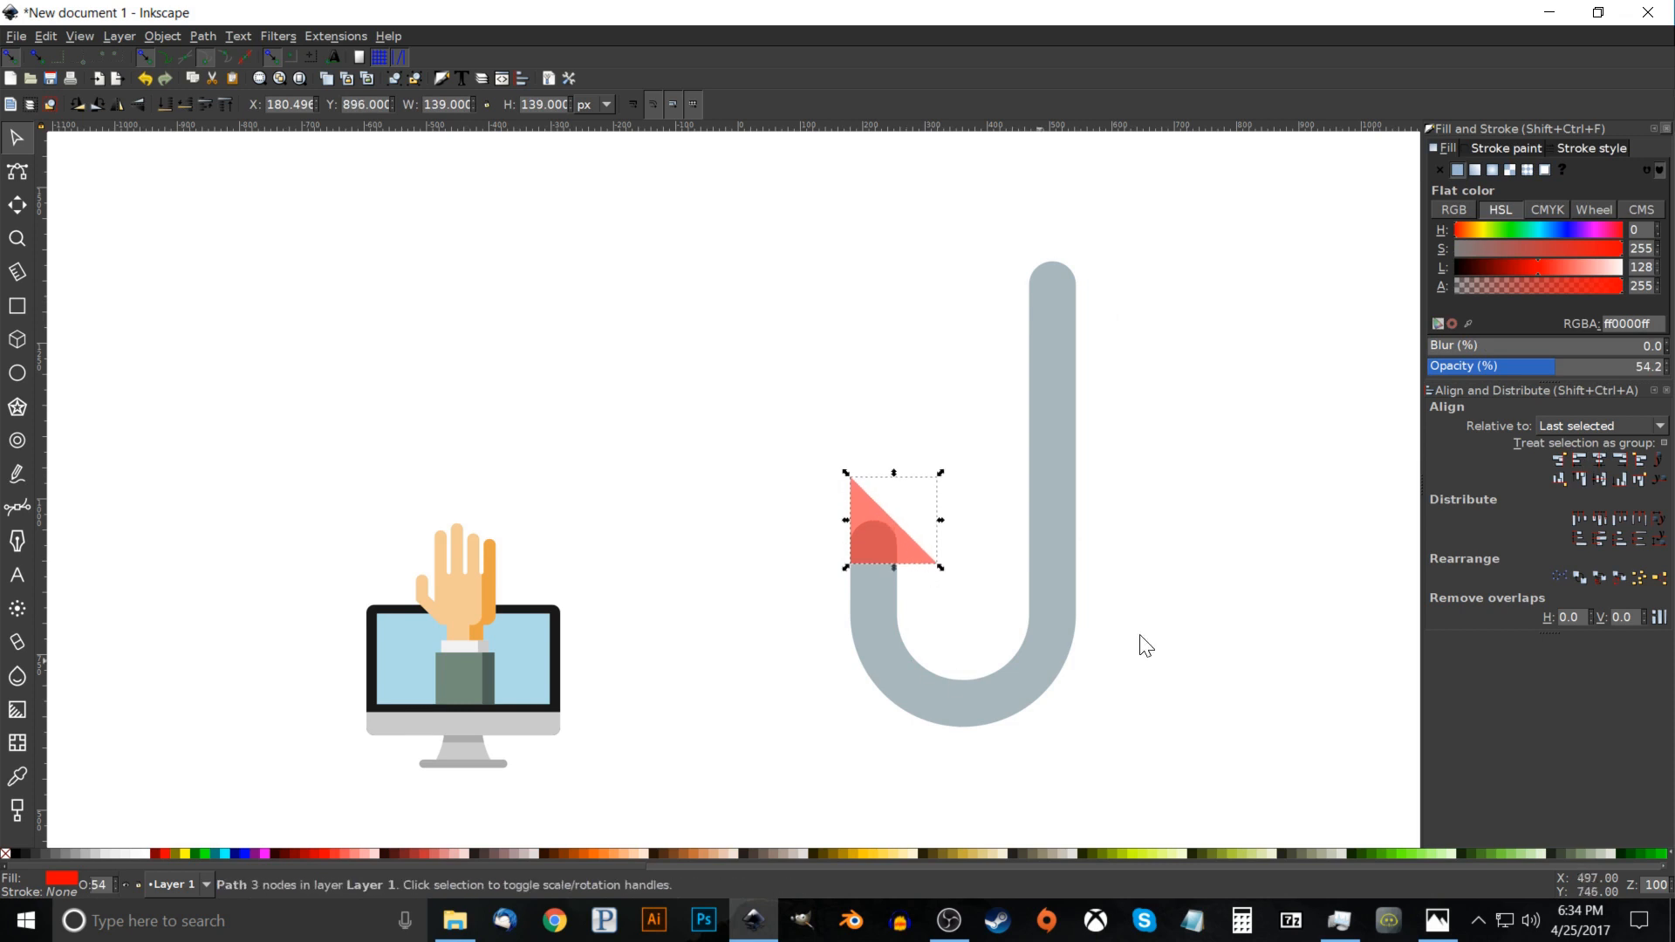
Set the triangle's opacity to 100% and fill it with the blue-gray sampled from the hook.
left_click_drag(1559, 367, 1672, 383)
left_click_drag(1006, 378, 836, 229)
left_click_drag(766, 298, 761, 341)
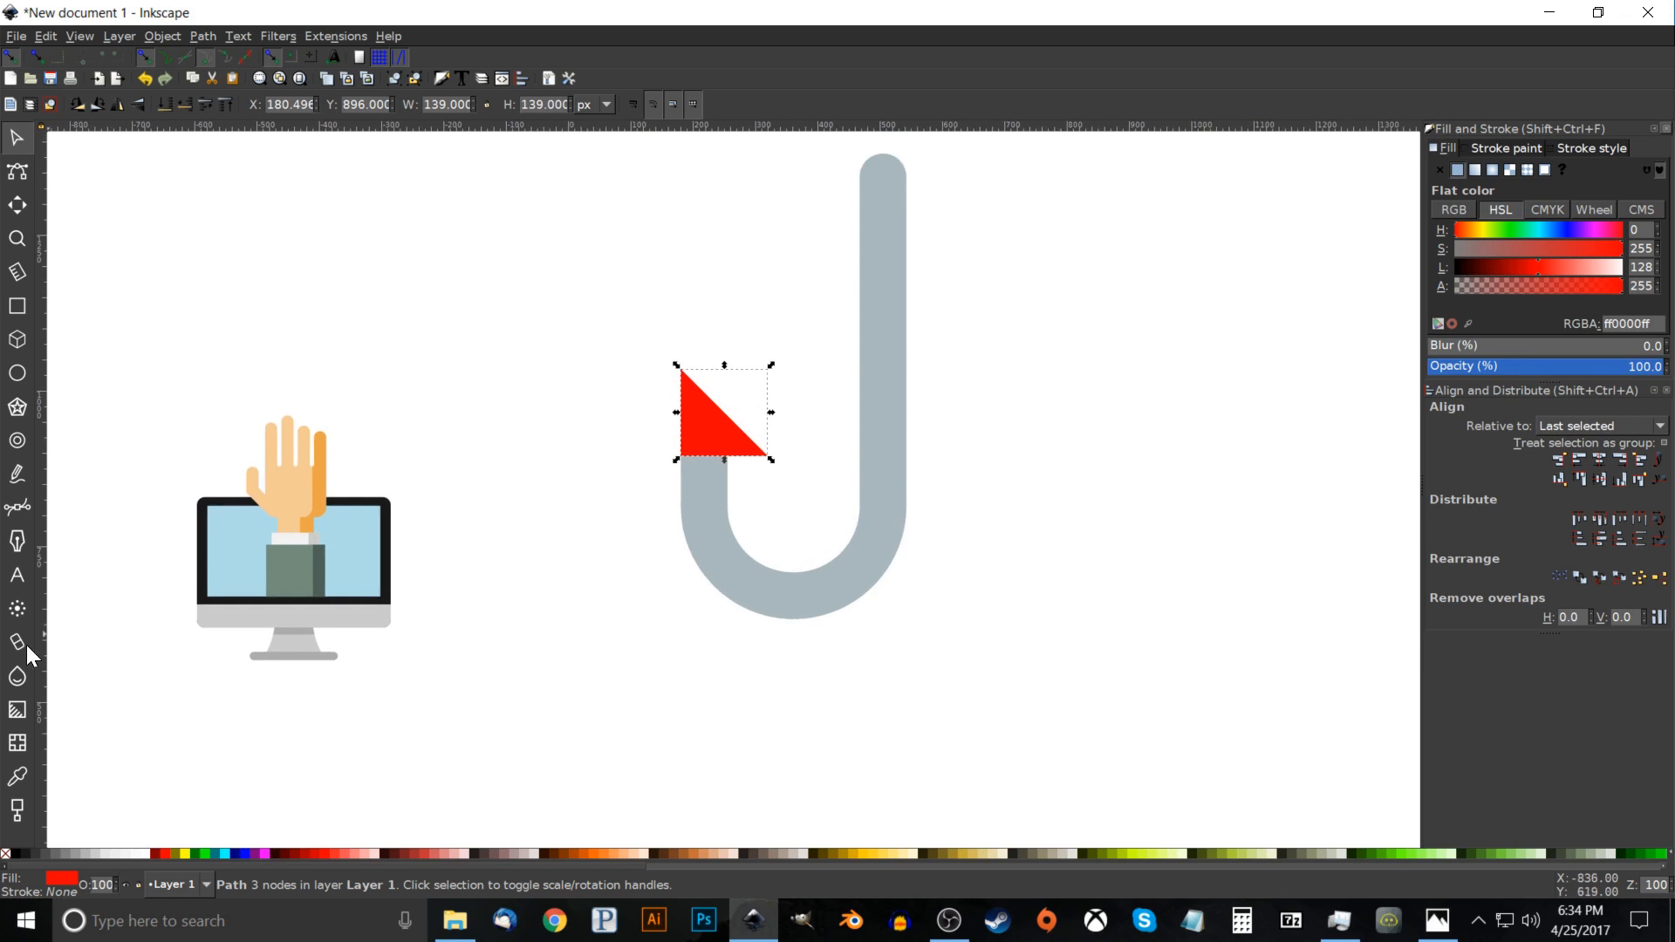
left_click(17, 775)
left_click_drag(902, 270, 899, 279)
left_click_drag(843, 369, 743, 517)
mouse_move(737, 455)
left_mouse_down()
mouse_move(732, 479)
mouse_move(766, 465)
left_mouse_up()
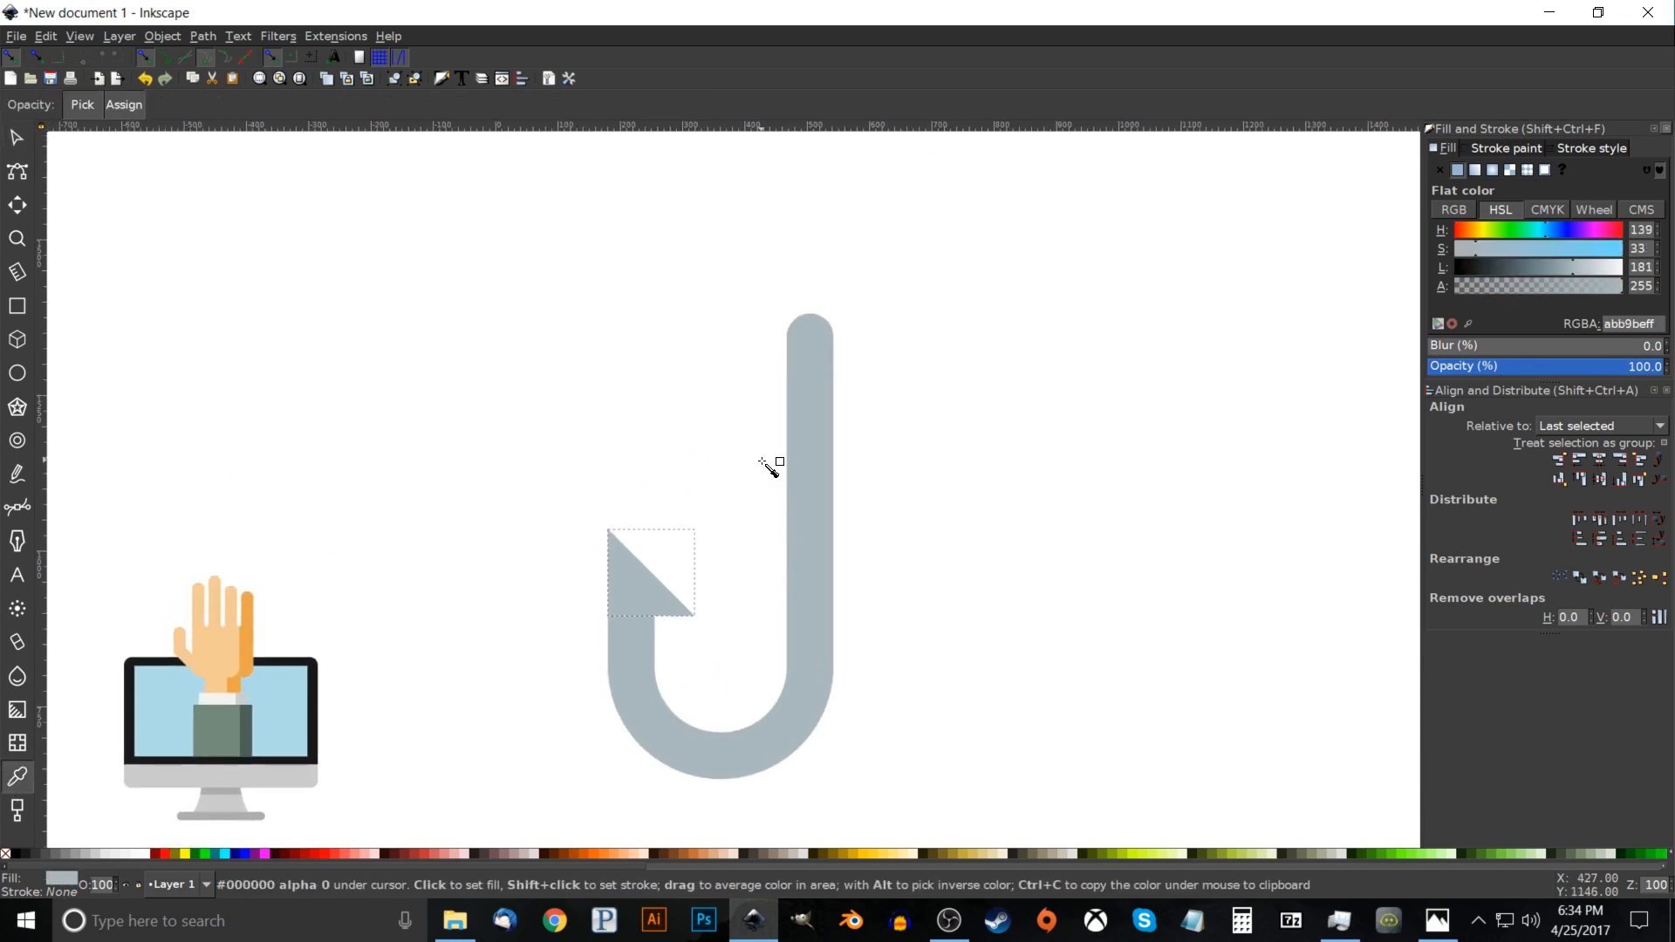
Following the reference image, draw a 188 px circle and place it centered over the upper end of the hook's shank.
left_click(18, 373)
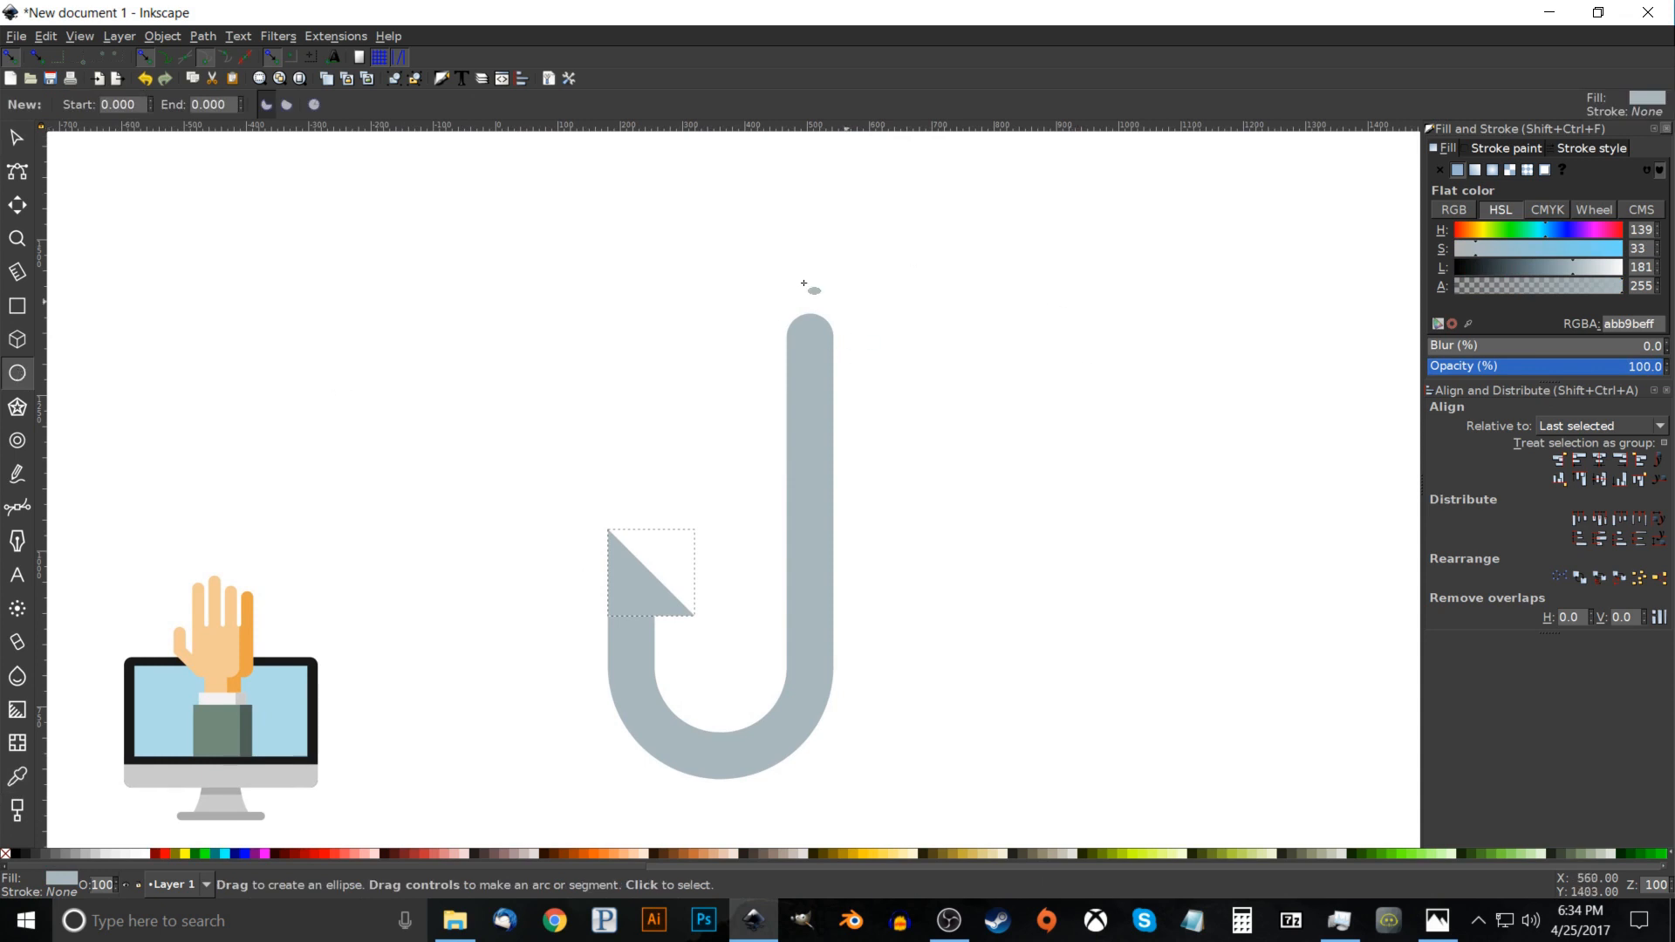
left_click(1433, 923)
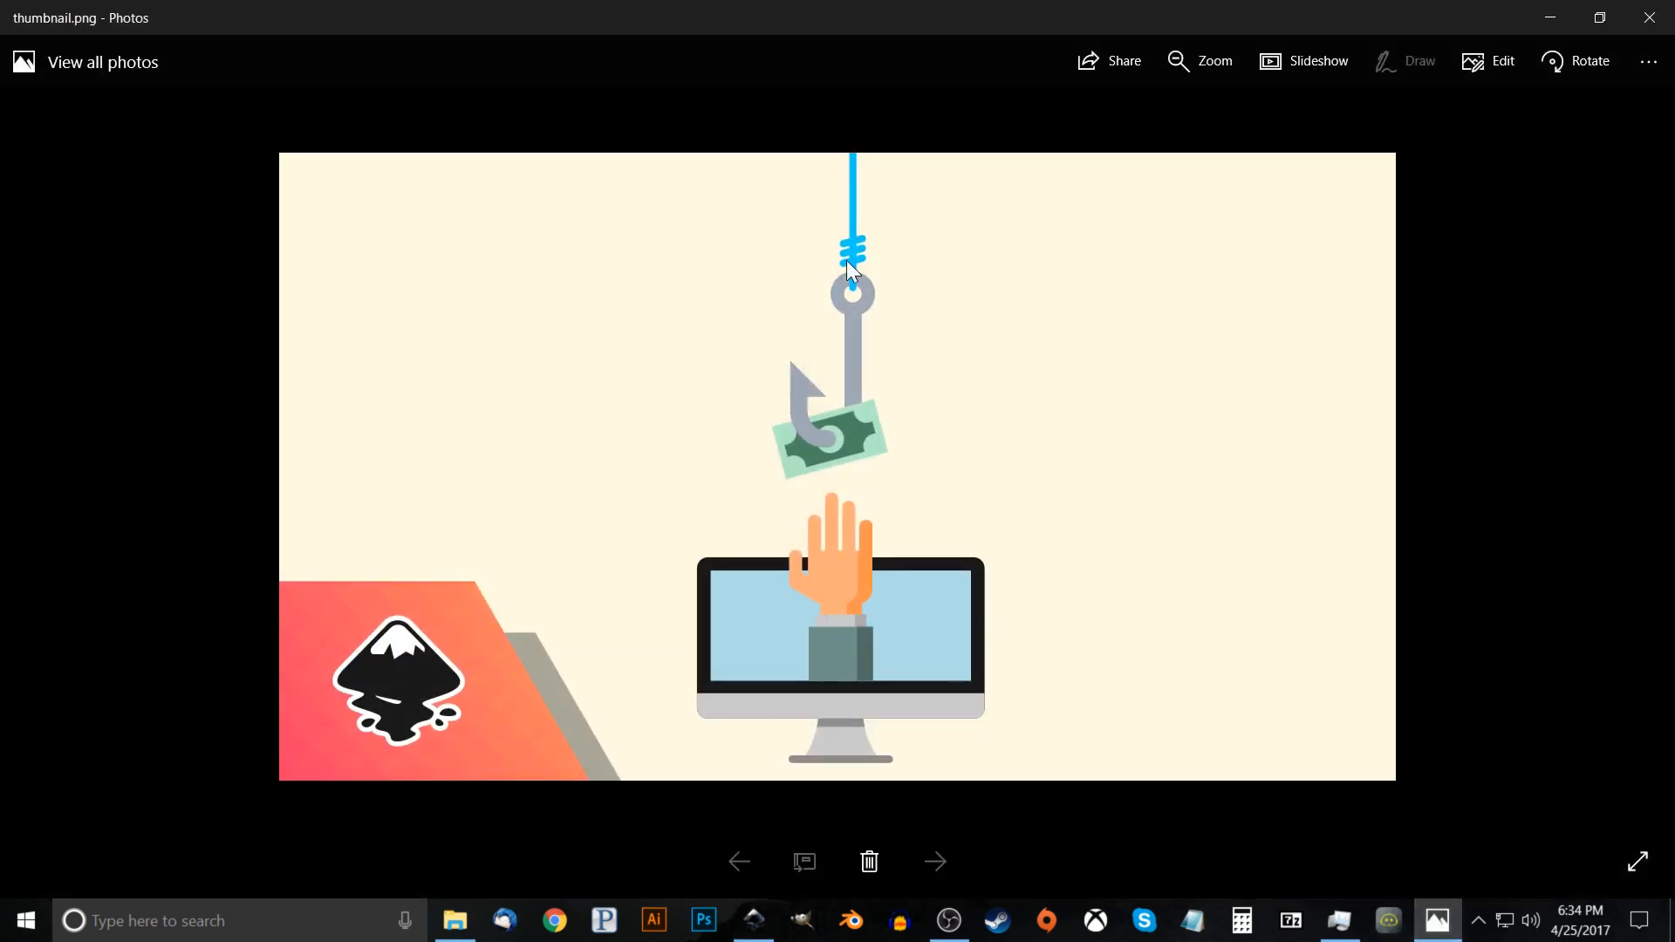
left_click(754, 919)
left_click_drag(788, 285, 853, 343)
key("s")
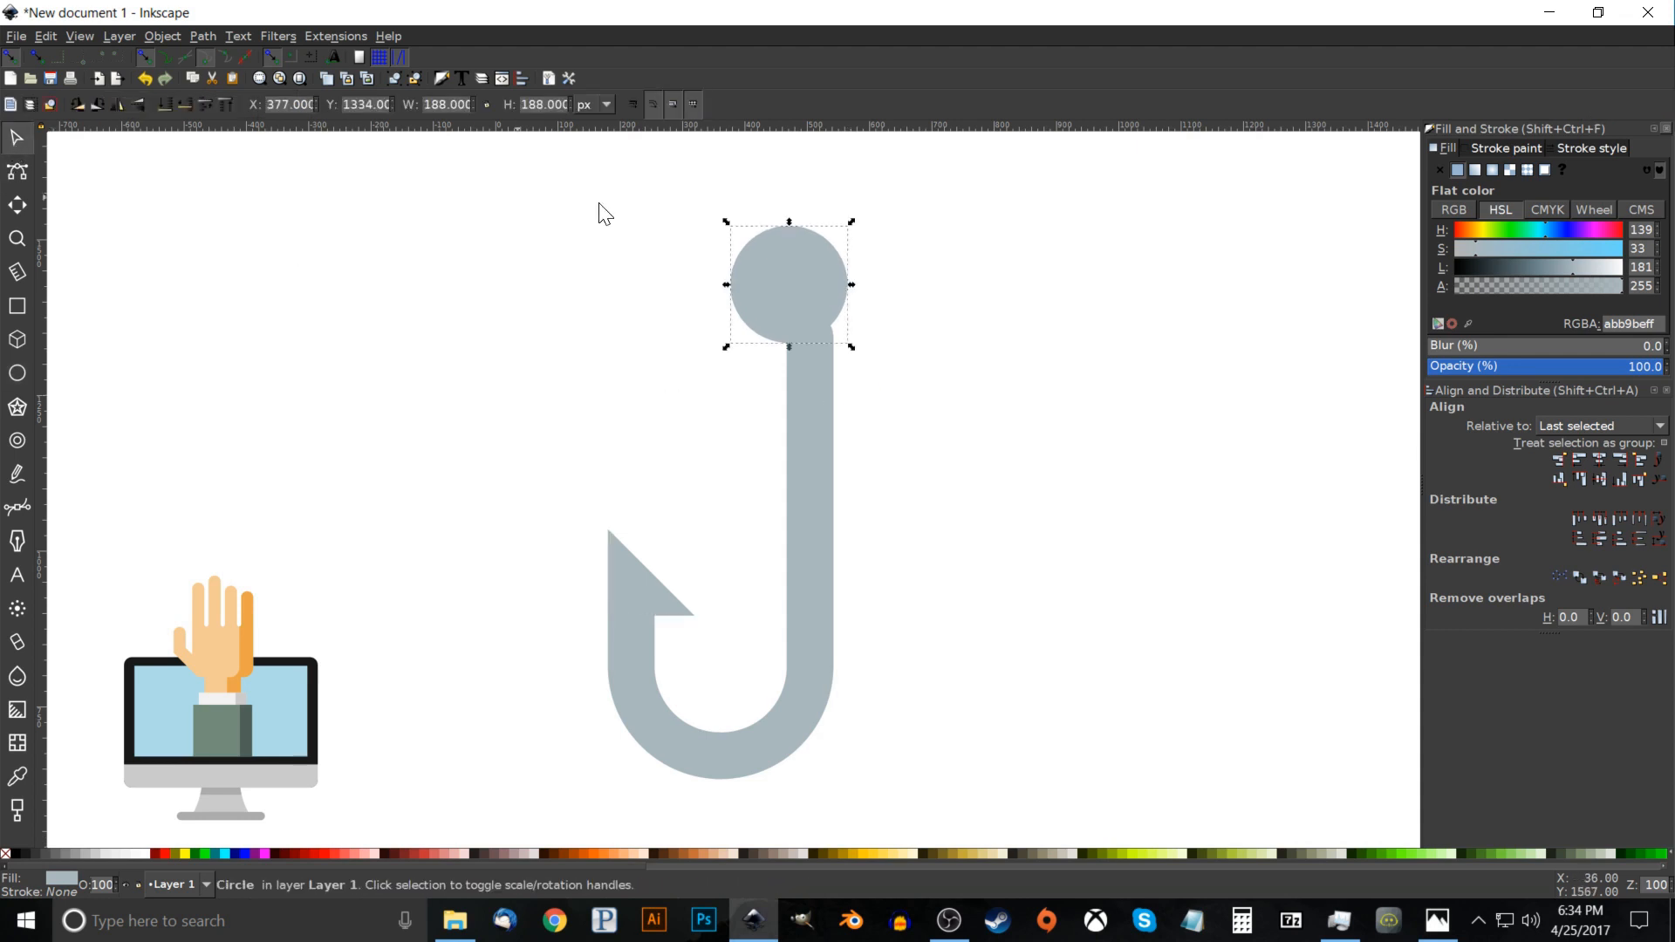
left_click_drag(807, 274, 830, 290)
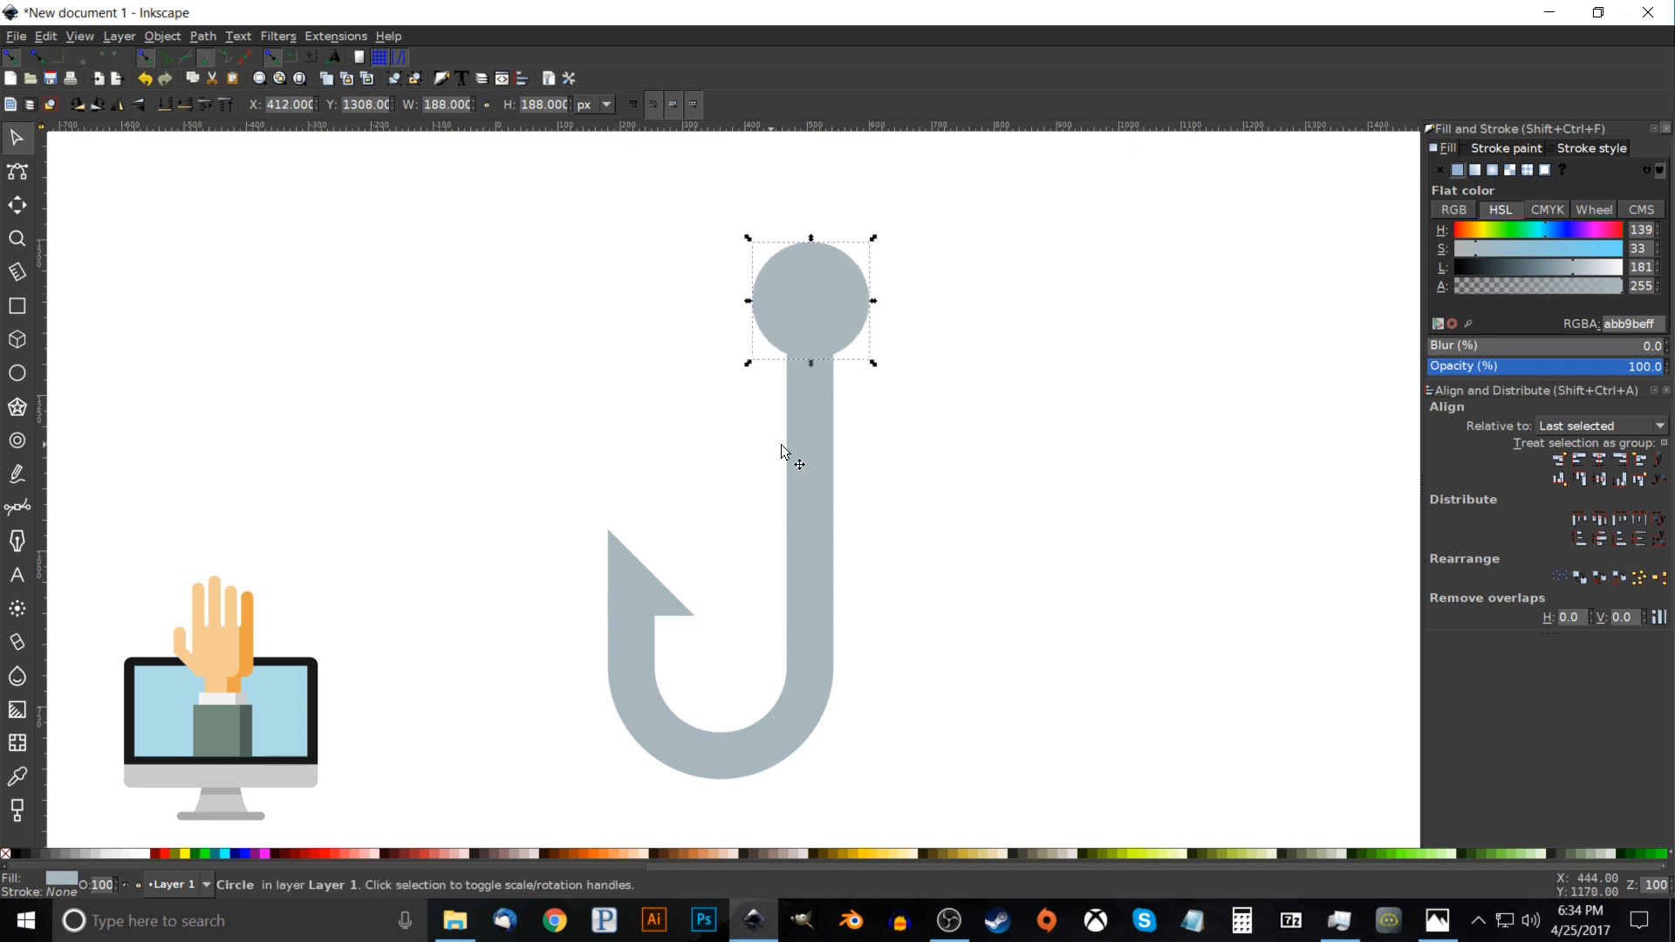
Duplicate the hook's eye circle, fill the copy white, and scale it about its center to 86 × 86 px.
right_click(826, 289)
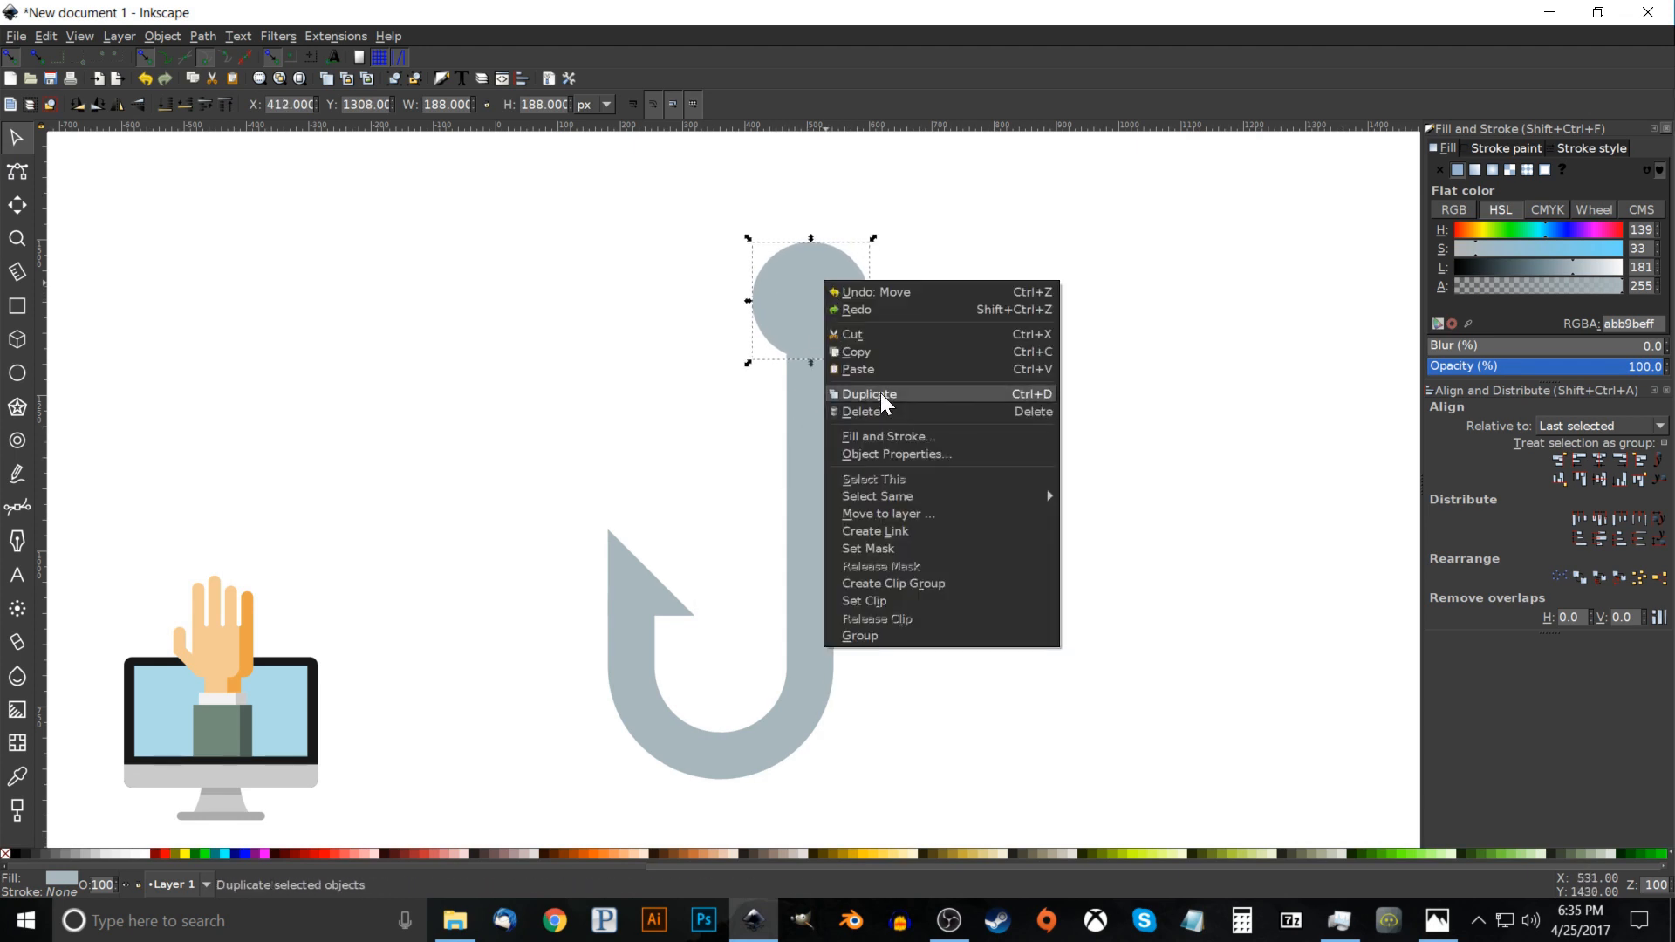
left_click(881, 393)
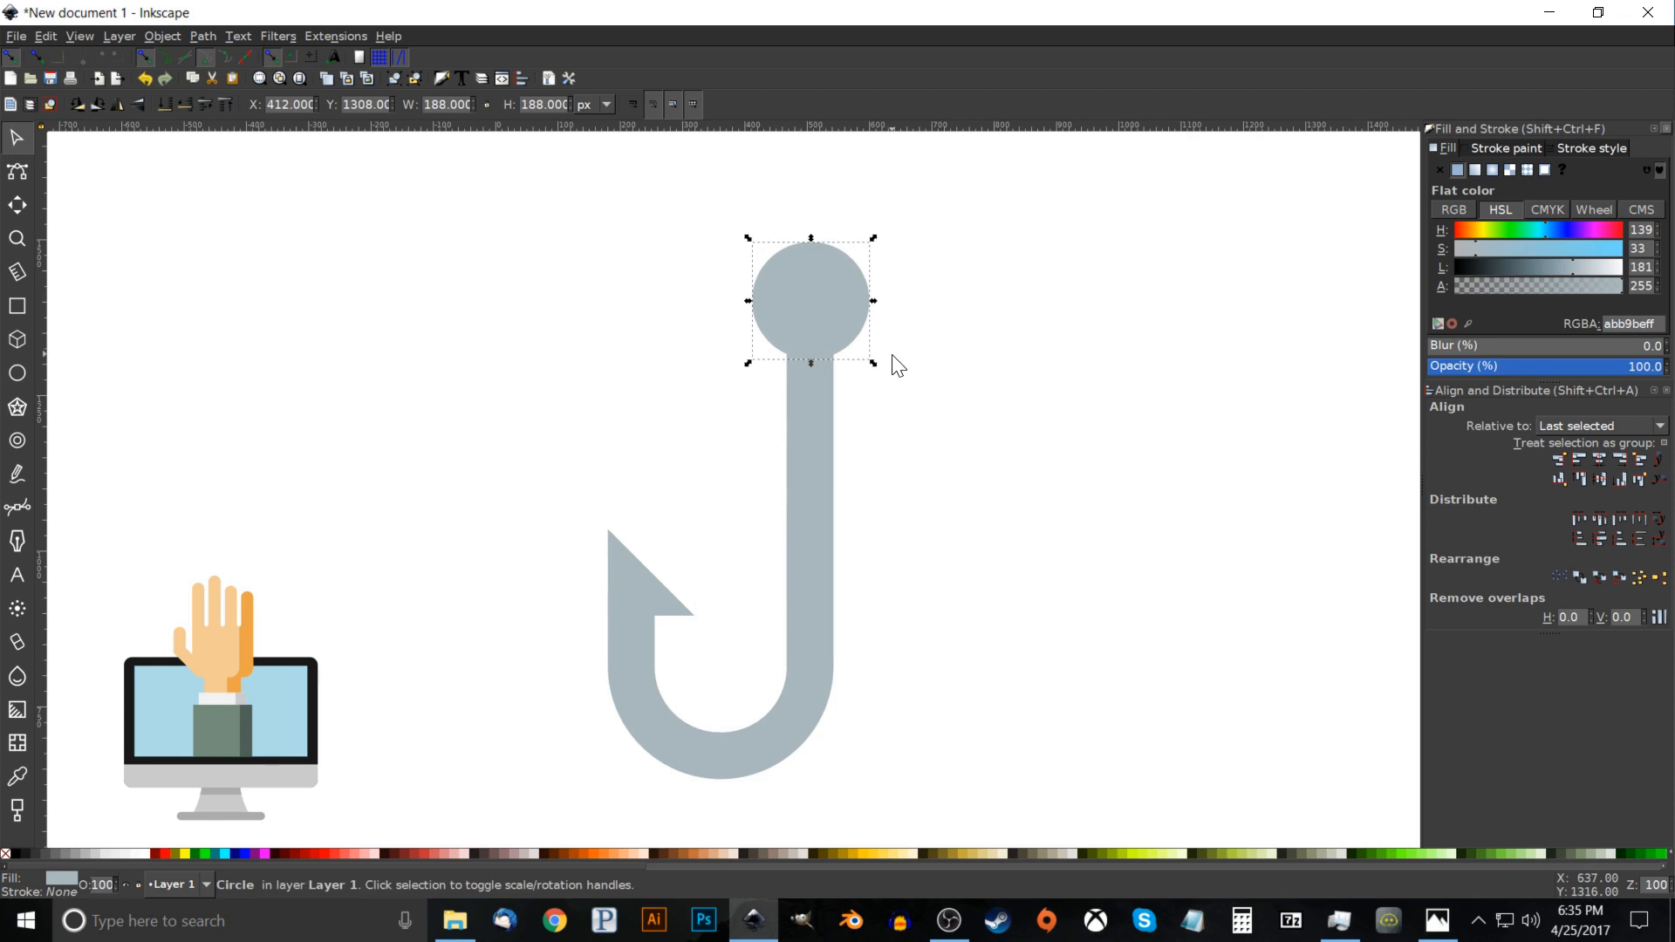
left_click(144, 852)
left_click_drag(873, 302, 792, 527)
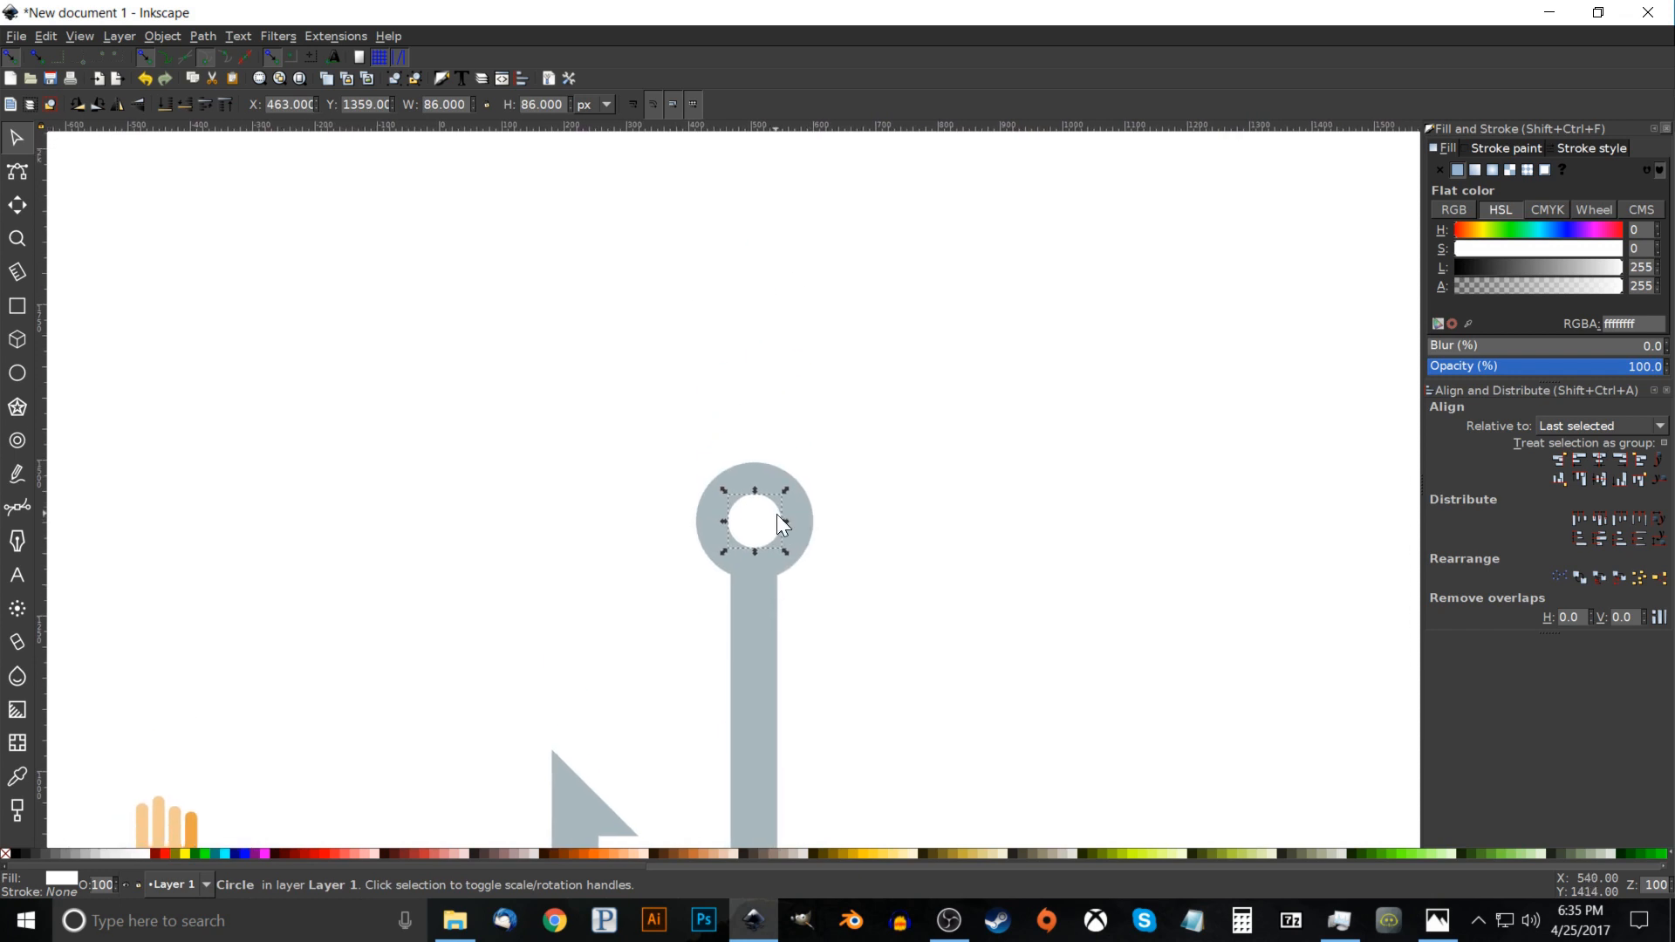
Draw a thin vertical rectangle about 21 × 498 px rising from the hook's eye and fill it with bright blue 00ccffff.
left_click(17, 305)
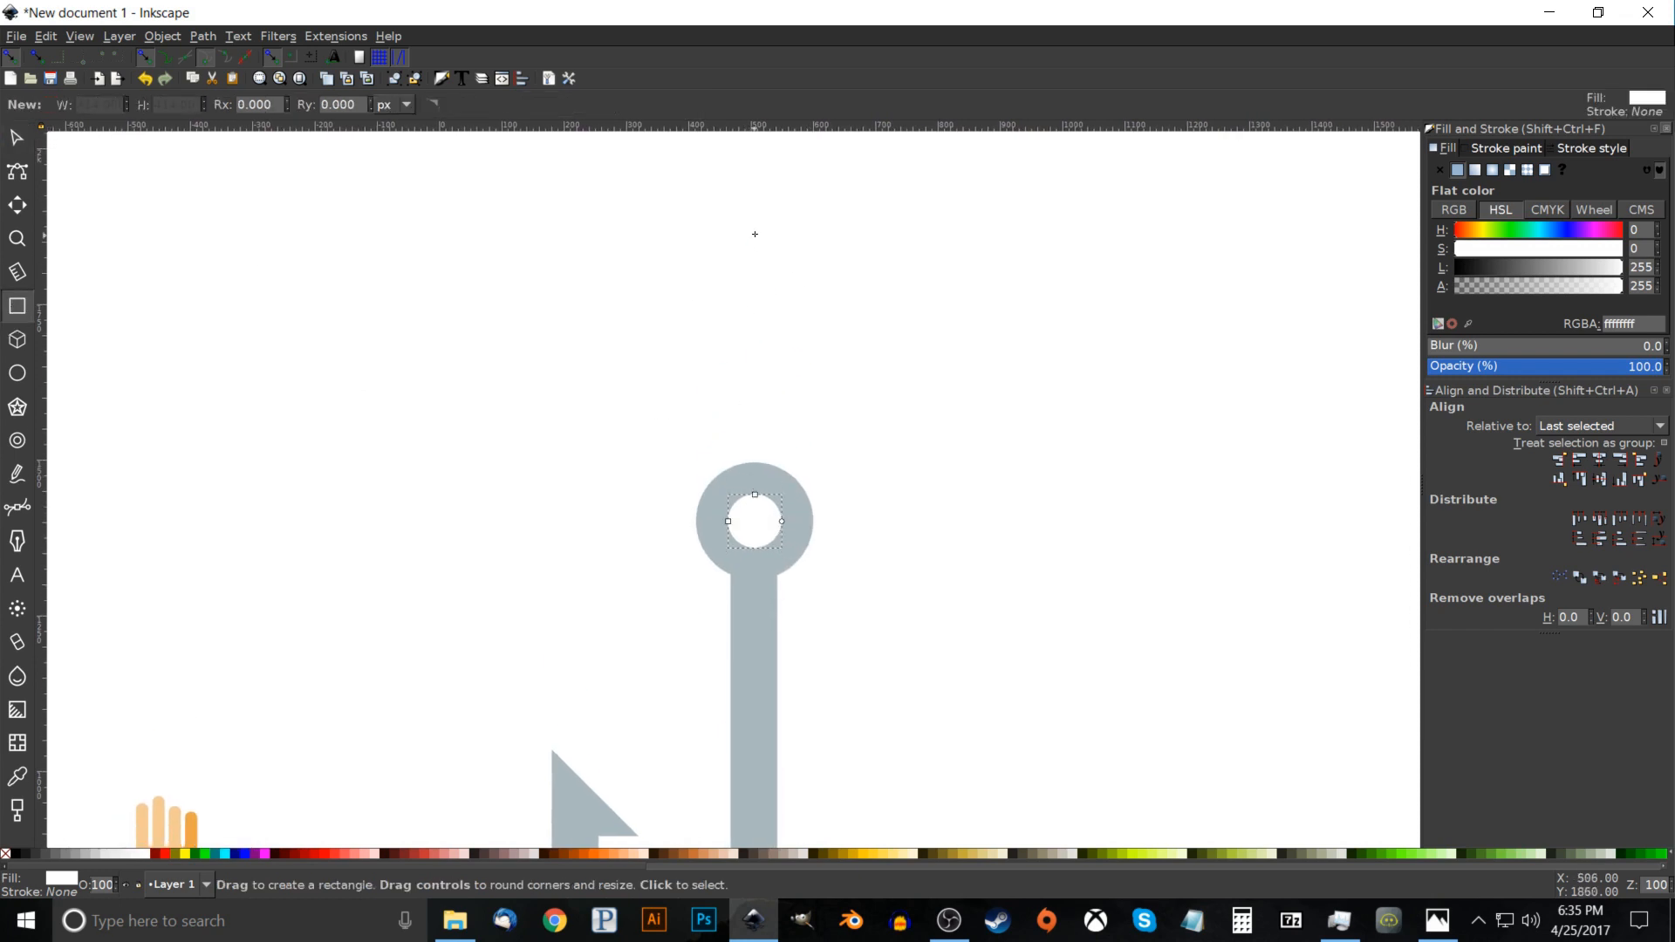
left_click_drag(750, 209, 763, 521)
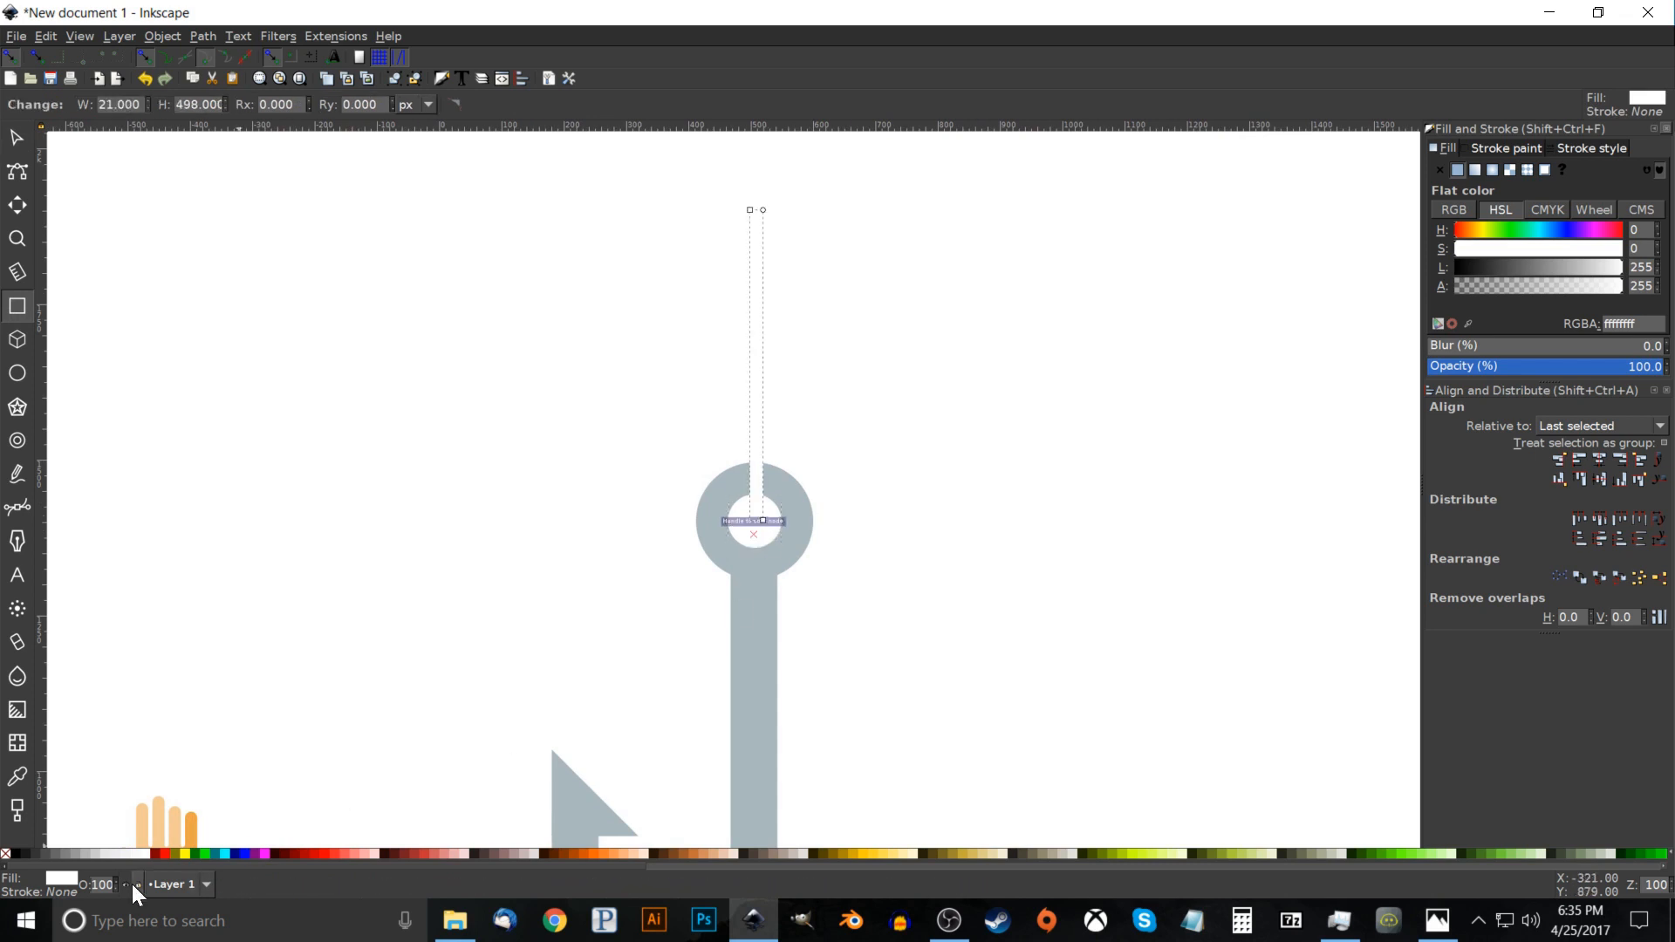
left_click_drag(280, 866, 897, 866)
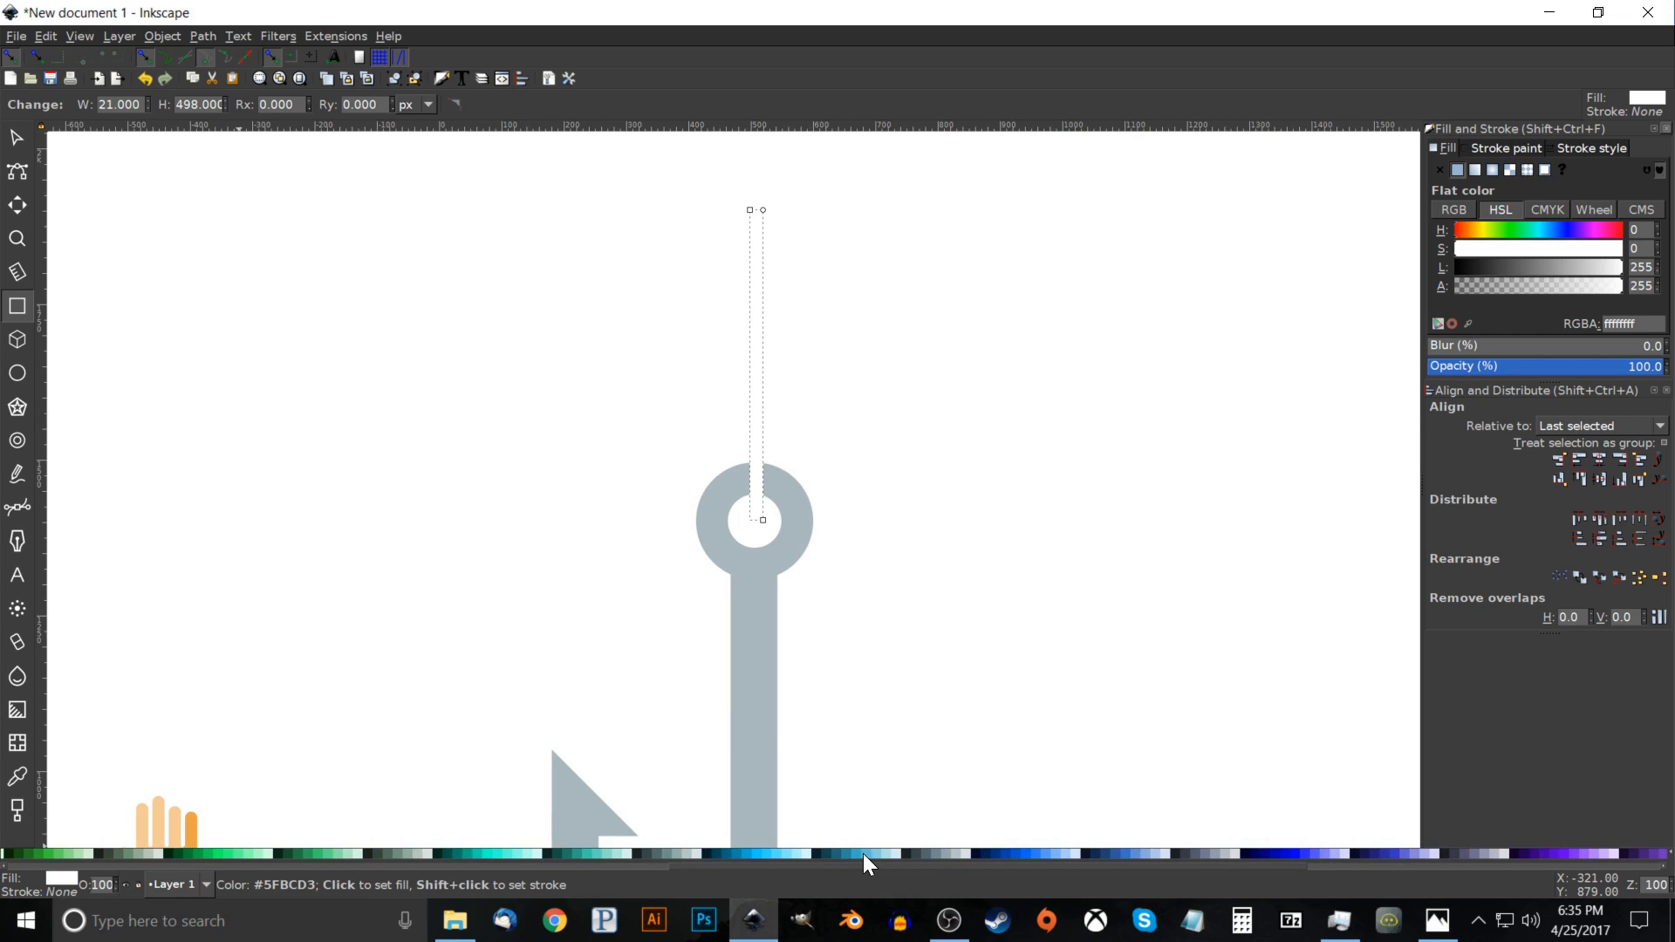
left_click(863, 853)
left_click(756, 855)
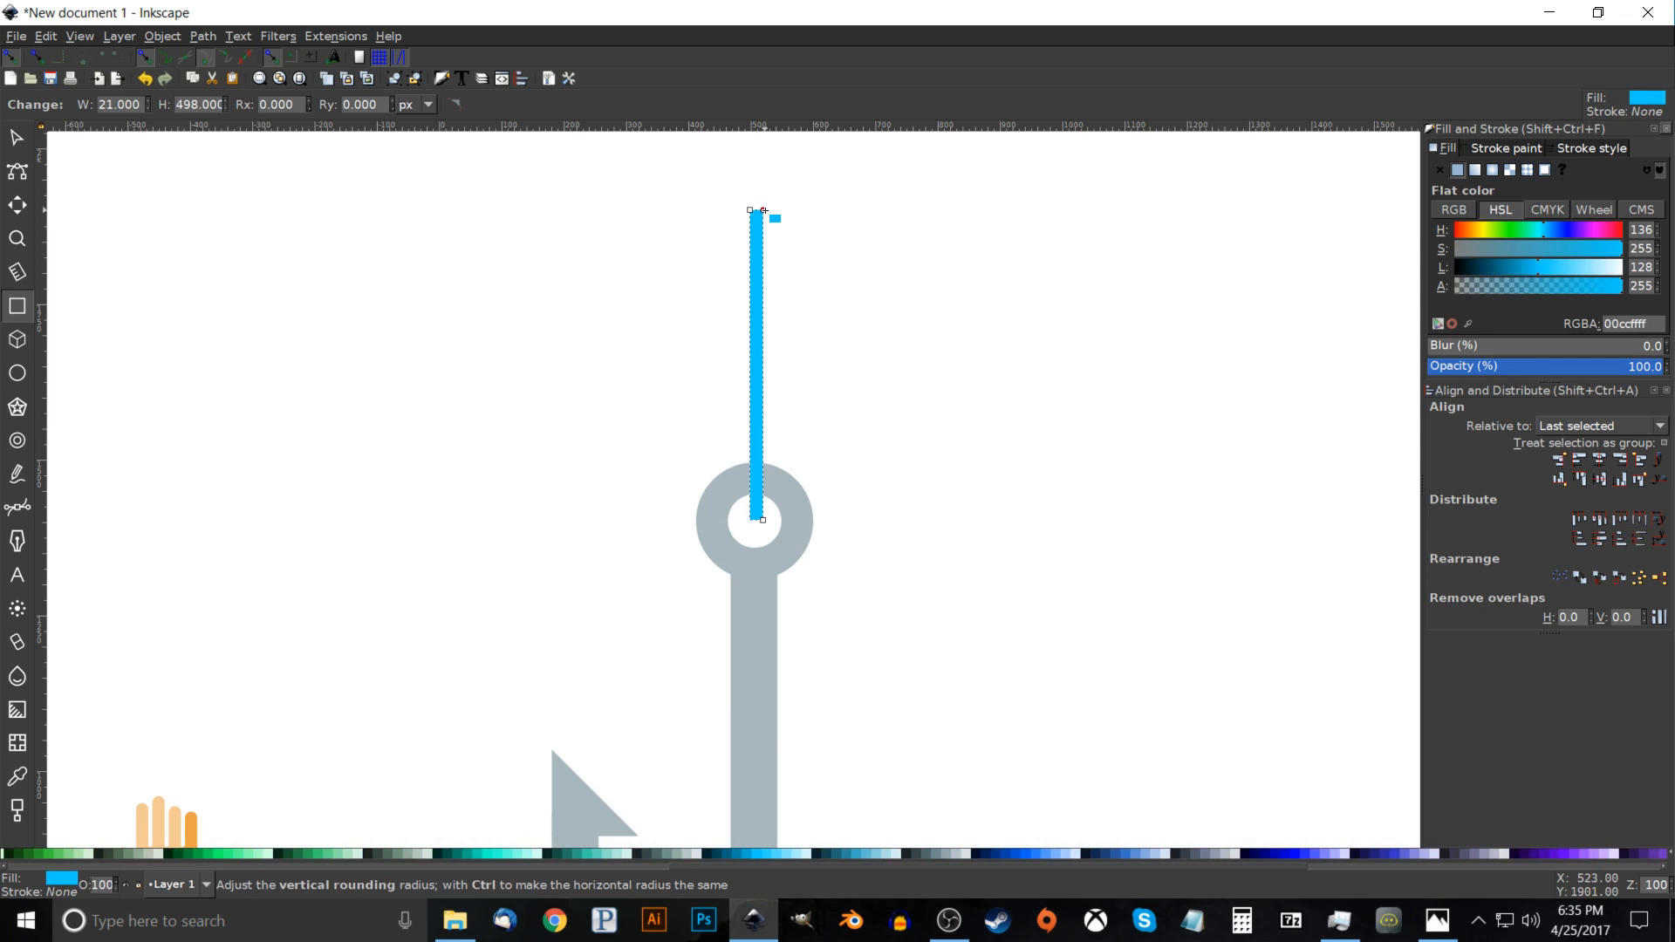
Round the blue strip's ends fully with a 10.5 px radius and convert it to a path.
left_click_drag(761, 262, 755, 524)
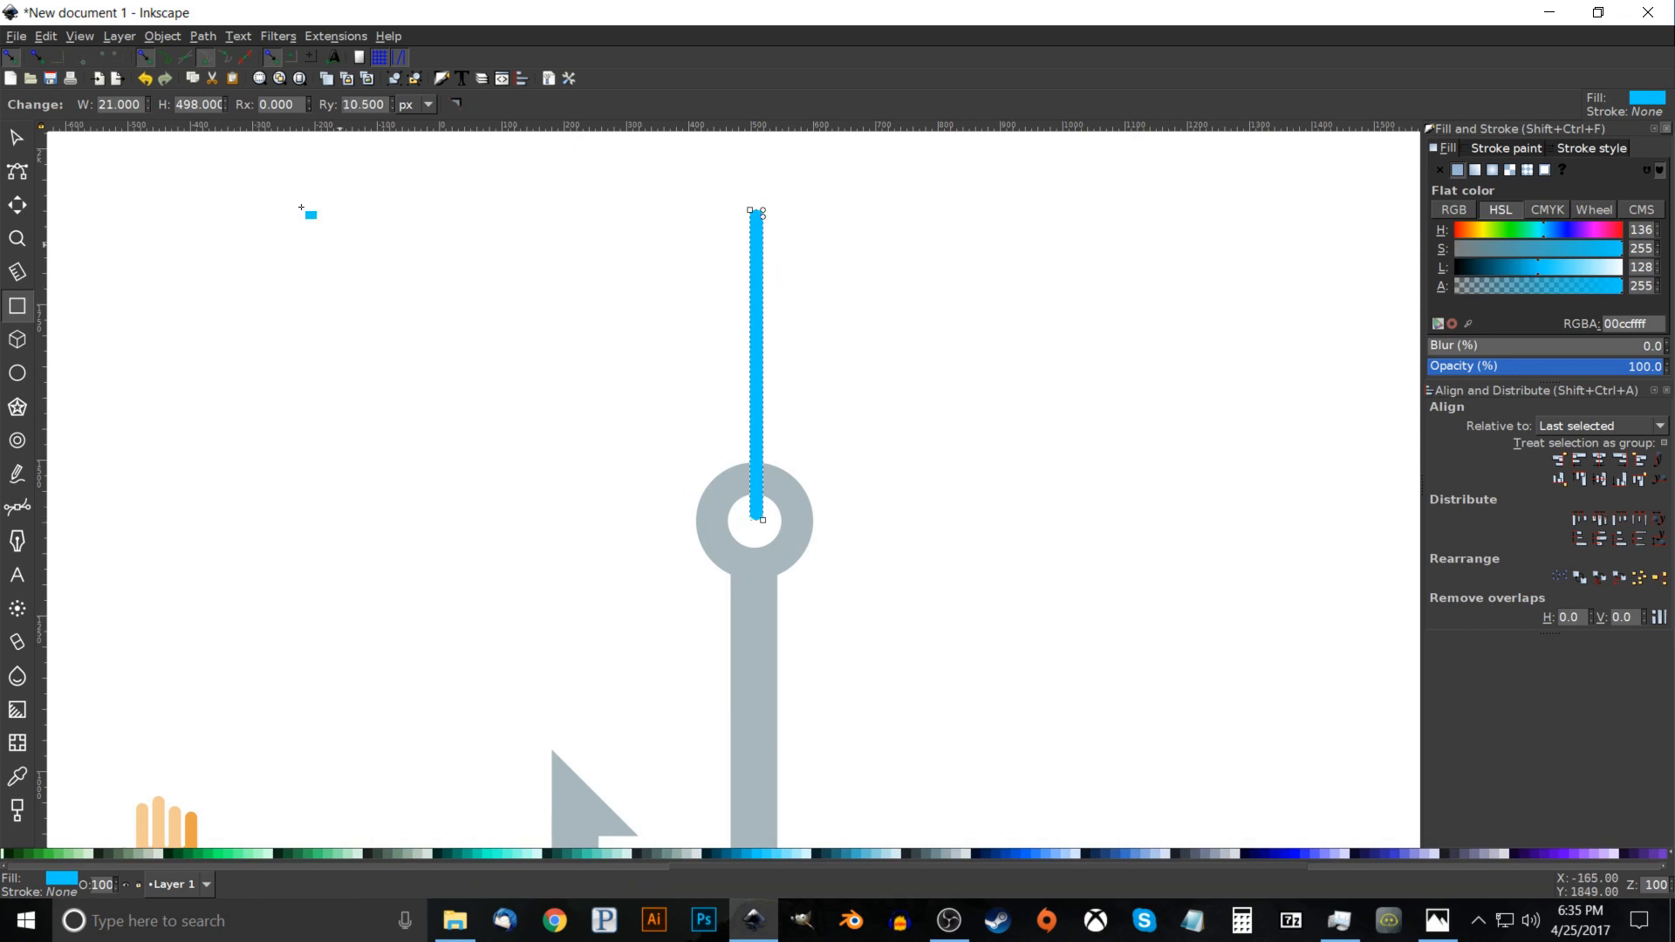
left_click(207, 35)
left_click(216, 65)
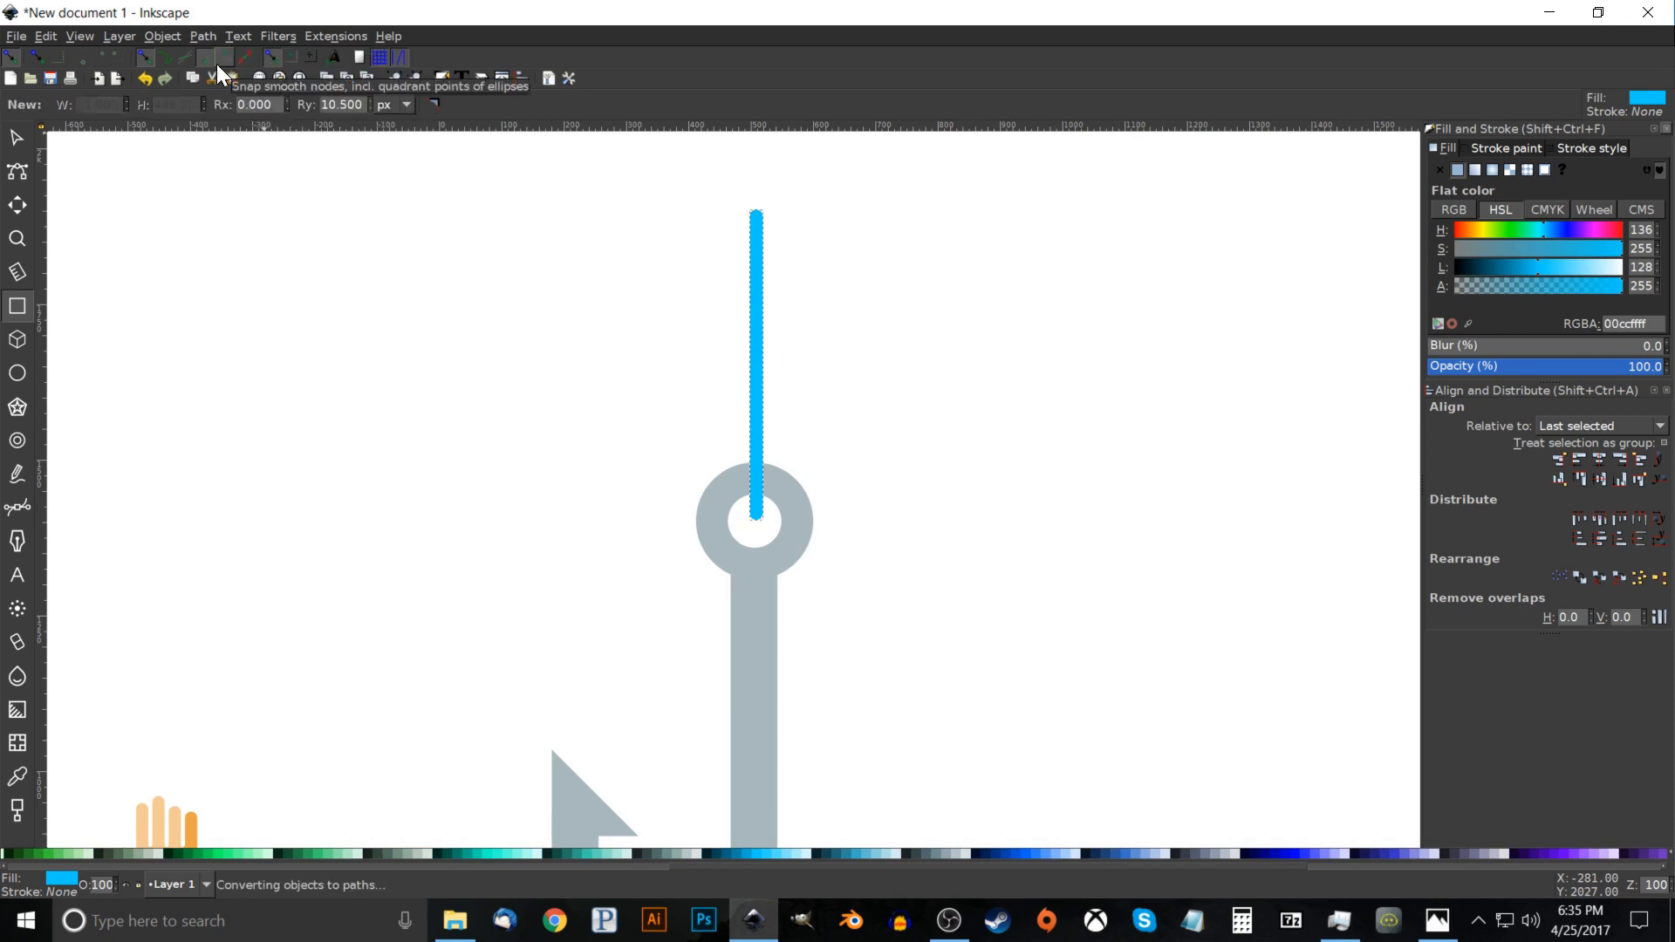
Center the blue line over the hook's eye, then duplicate it and rotate the copy 90° to horizontal.
left_click(18, 140)
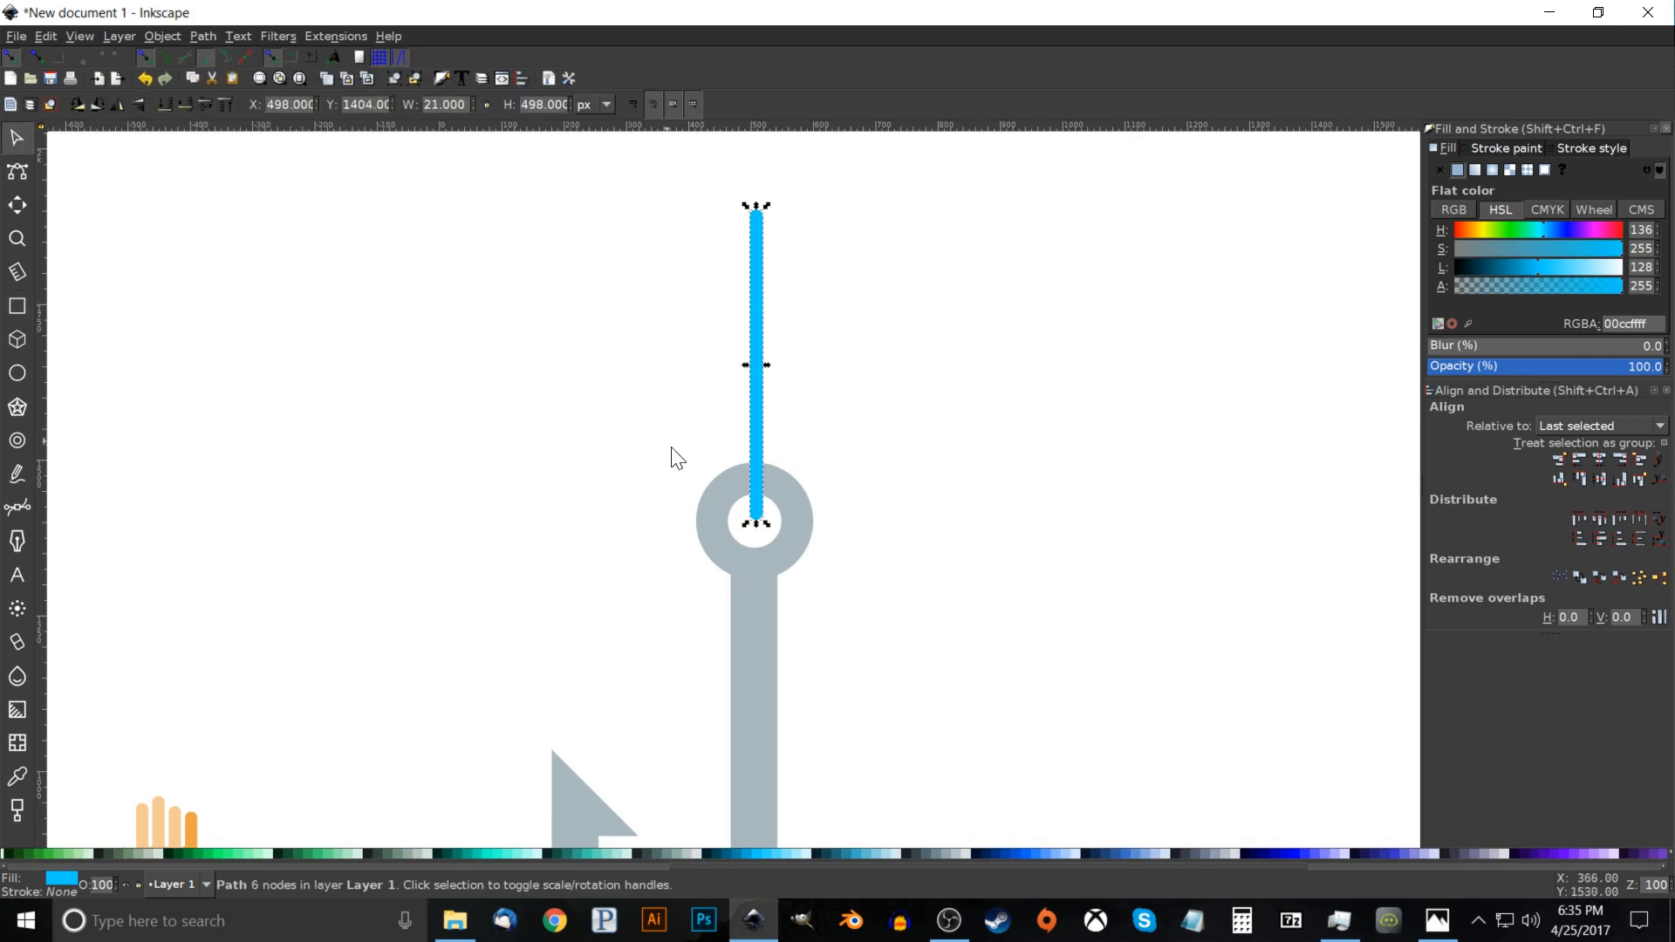
left_click_drag(768, 438, 758, 430)
right_click(755, 390)
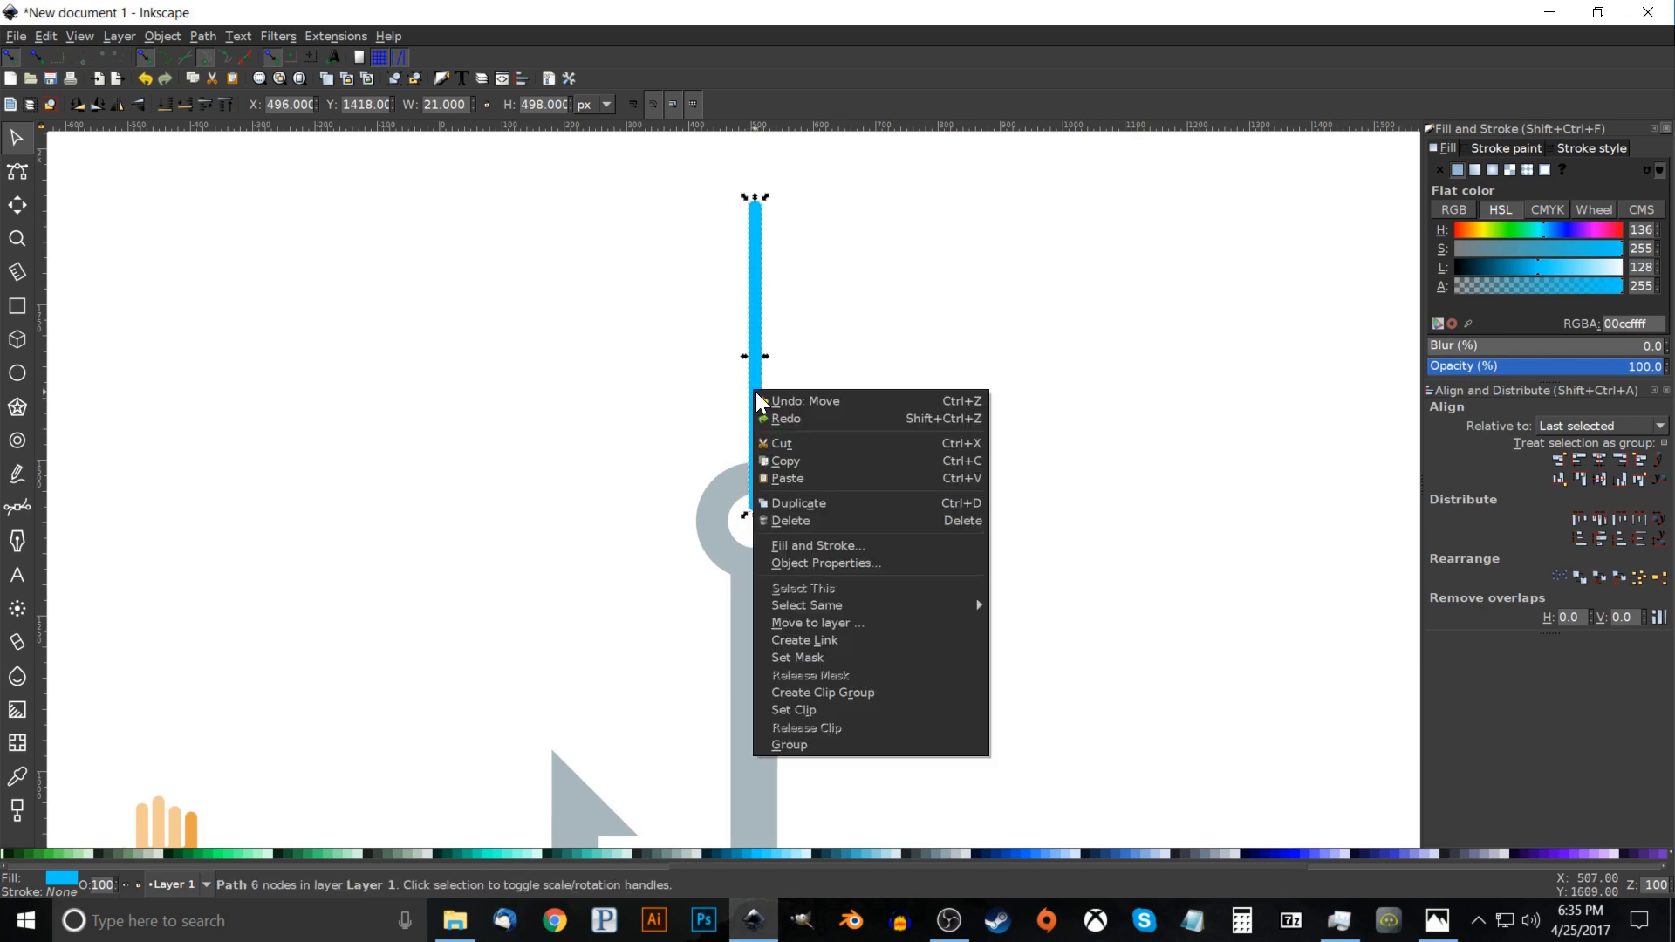
left_click(805, 504)
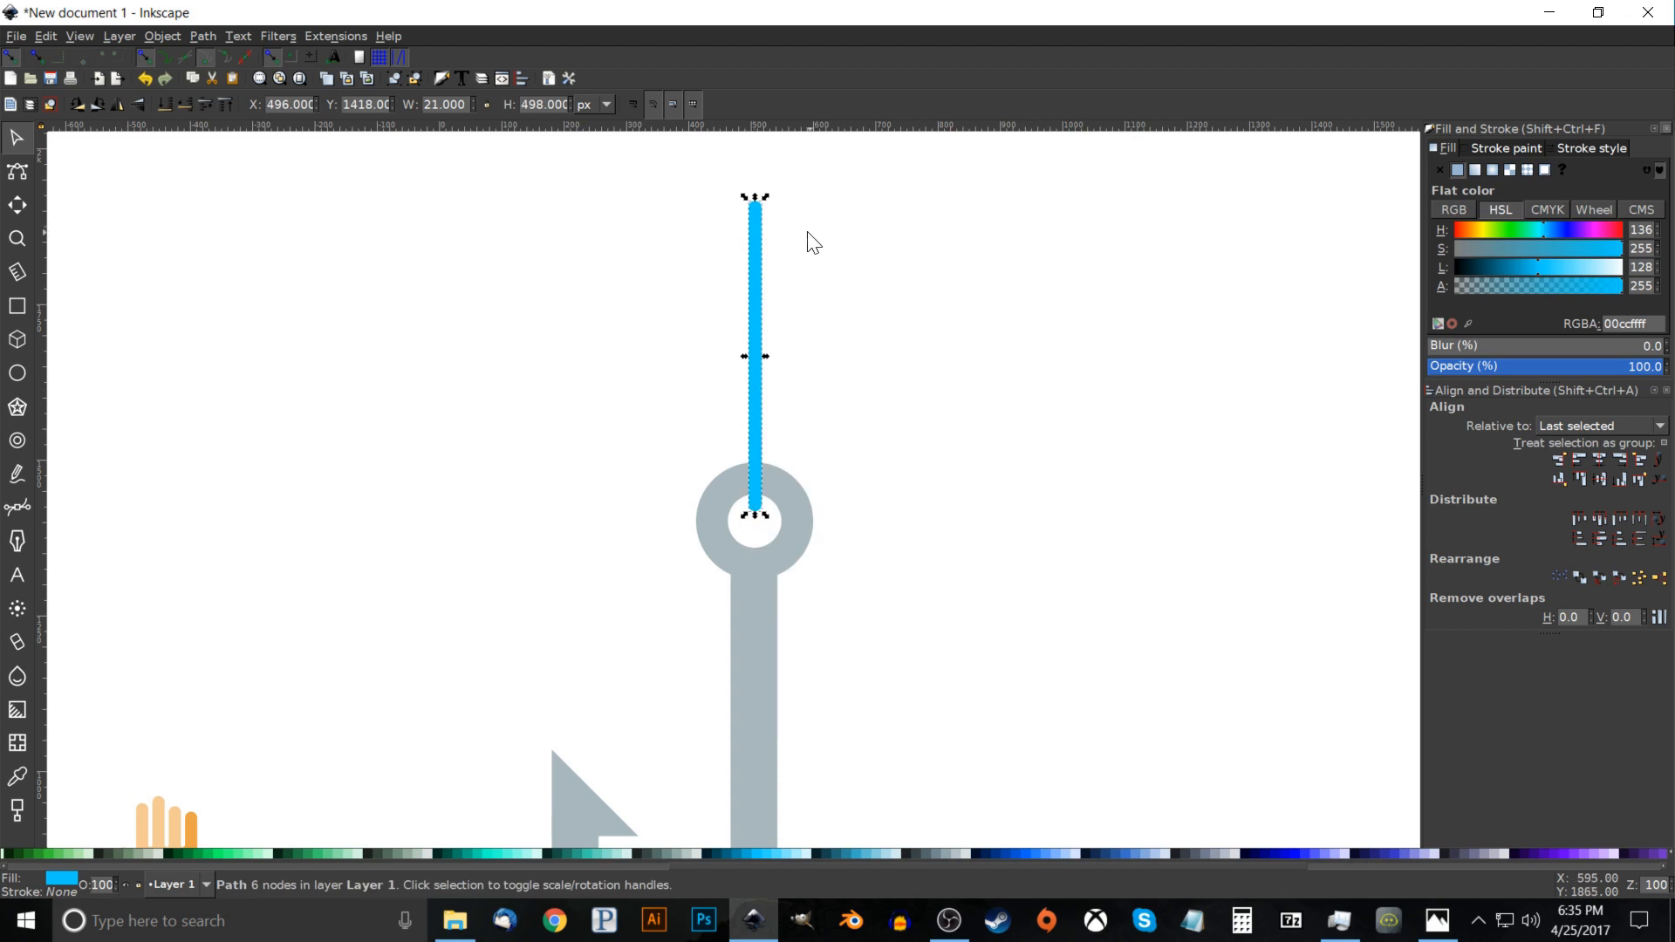
key("ctrl")
left_click_drag(770, 203, 863, 358)
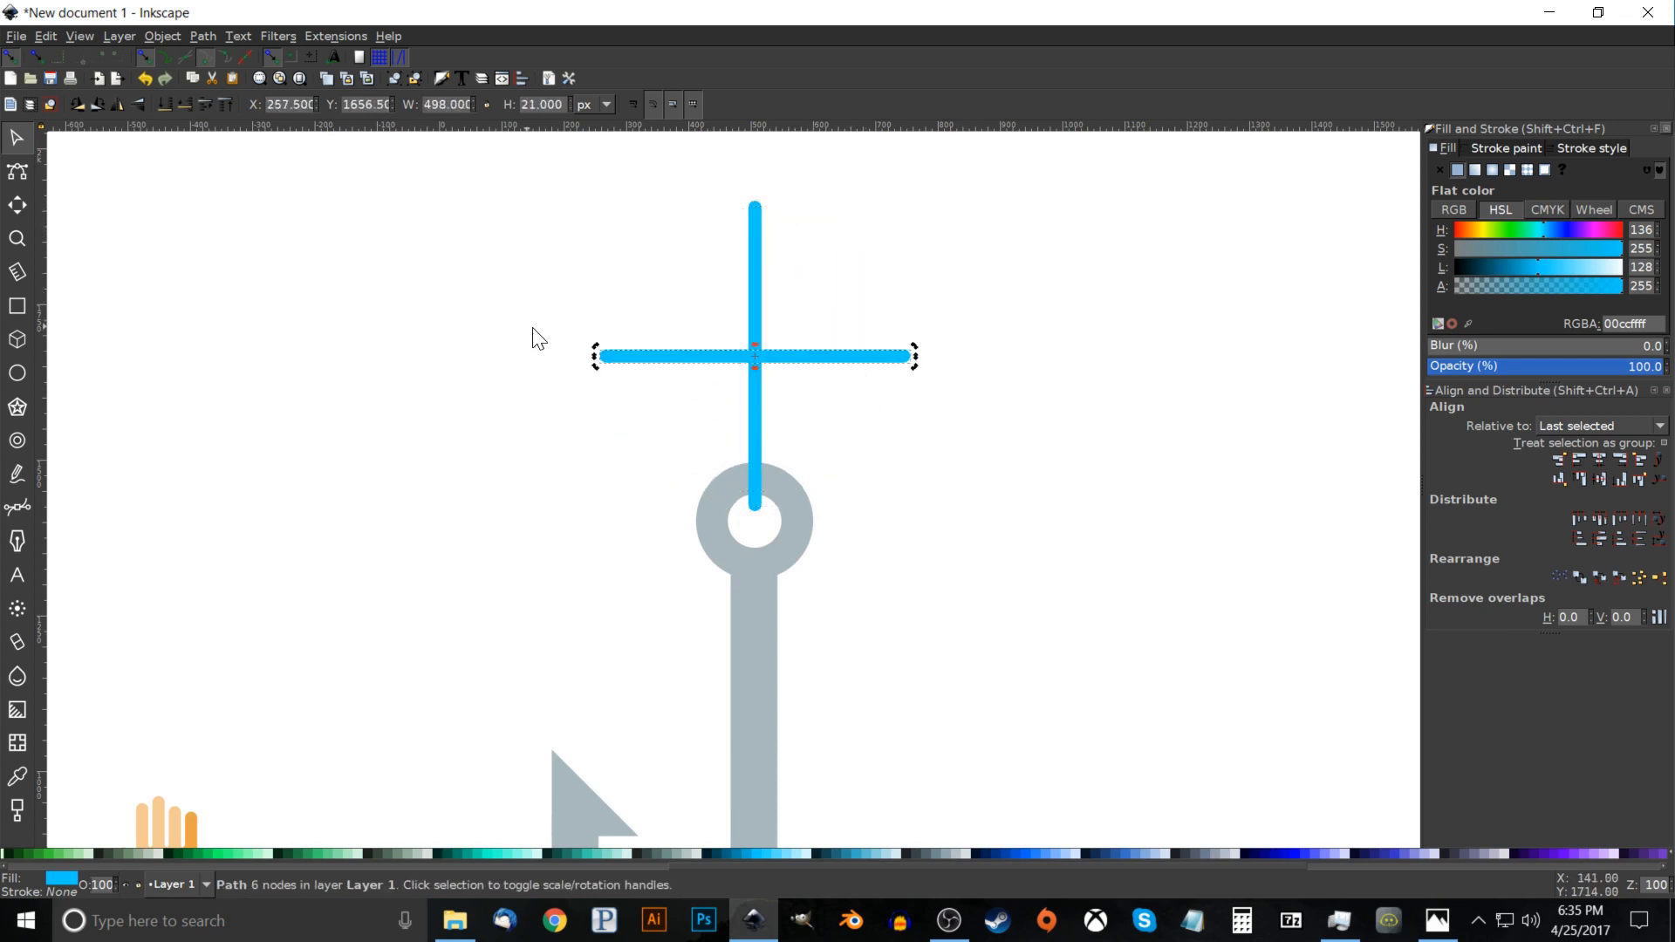
Shorten the horizontal blue bar to a small piece by moving its right-end nodes straight toward its left end.
left_click(17, 172)
left_click_drag(1031, 415, 875, 264)
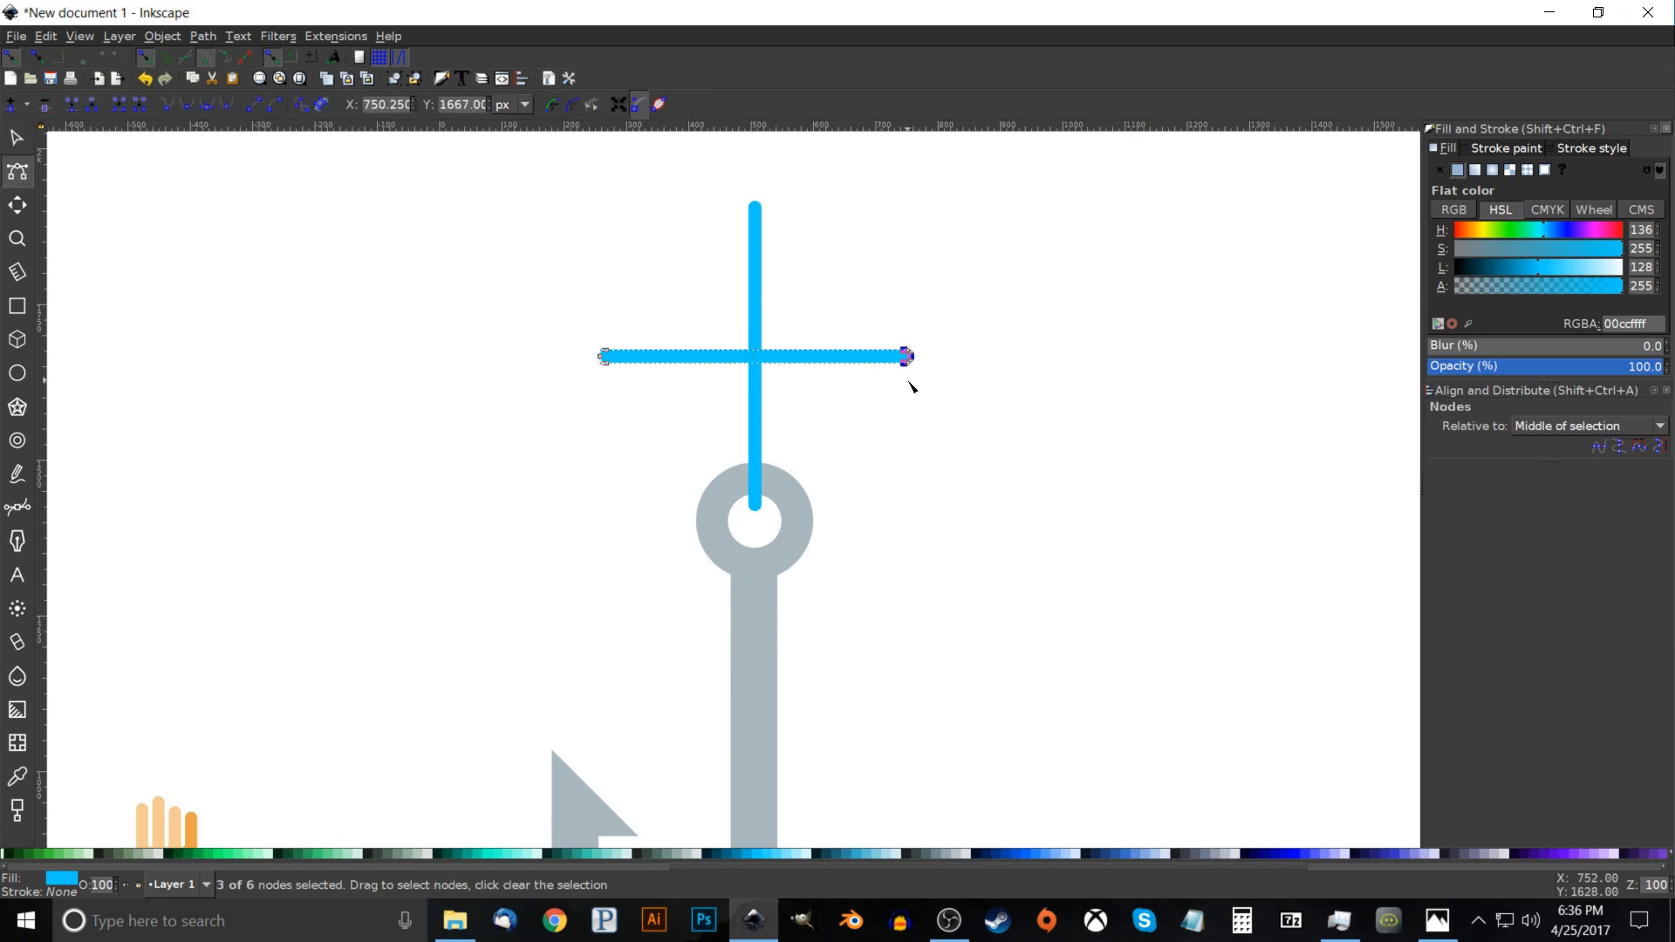
left_click_drag(906, 356, 647, 357)
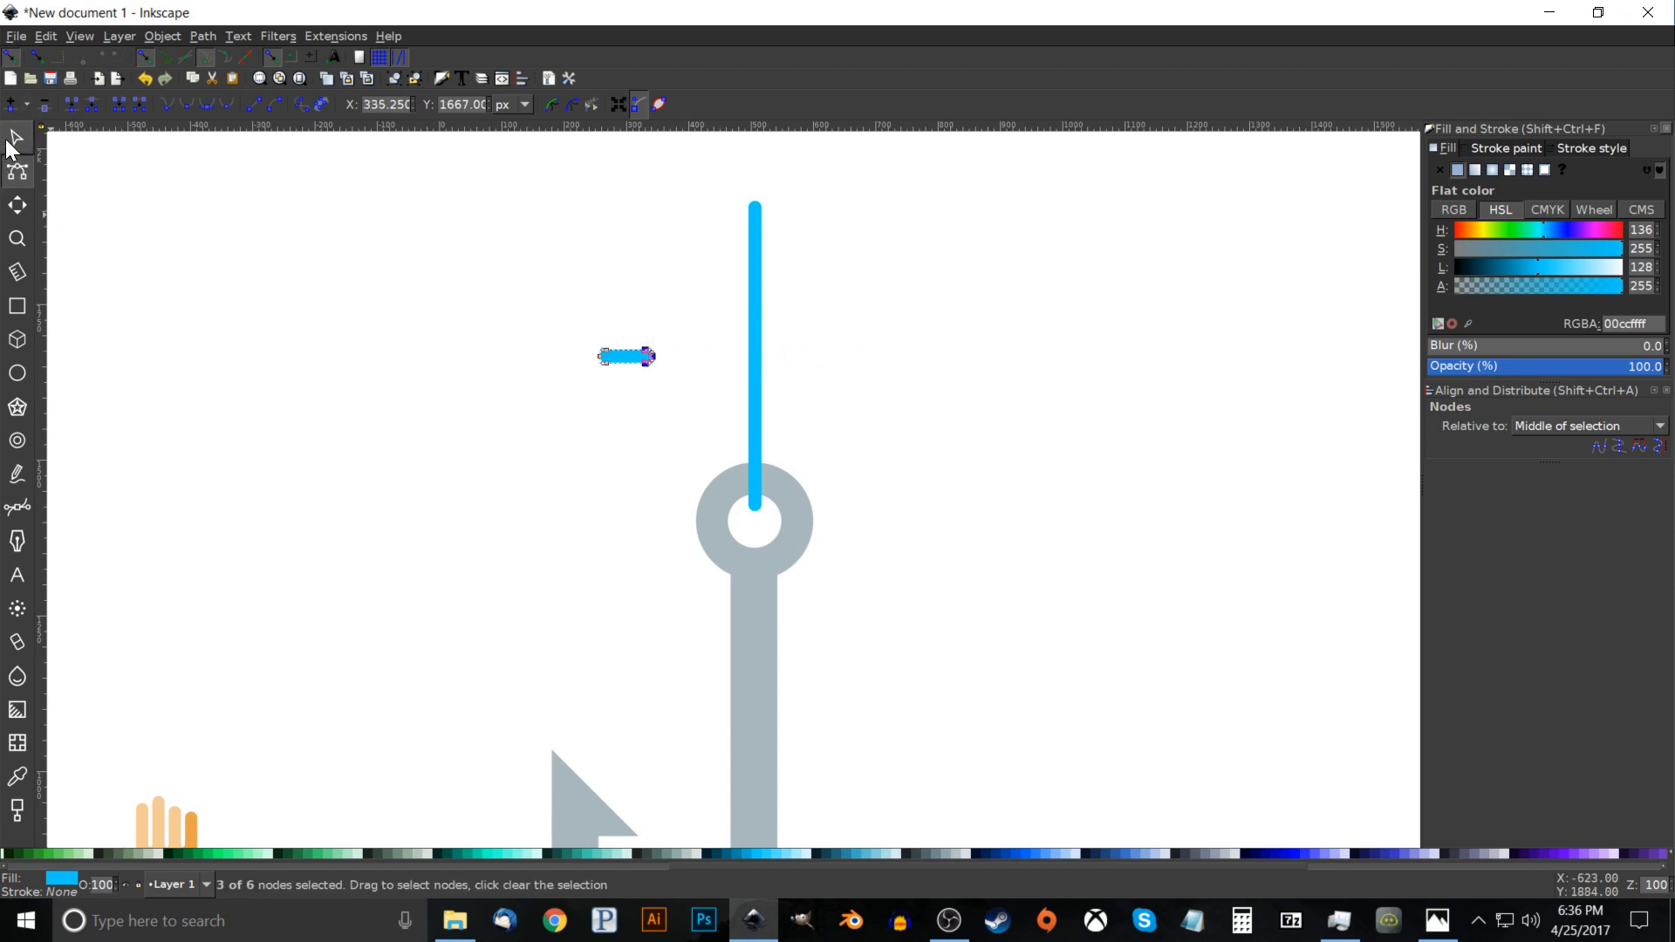
Place the short bar across the vertical line just above the eye and tilt it slightly upward to the right.
key("s")
left_click_drag(637, 364, 766, 443)
left_click(773, 452)
key("ctrl")
left_click_drag(787, 455, 789, 457)
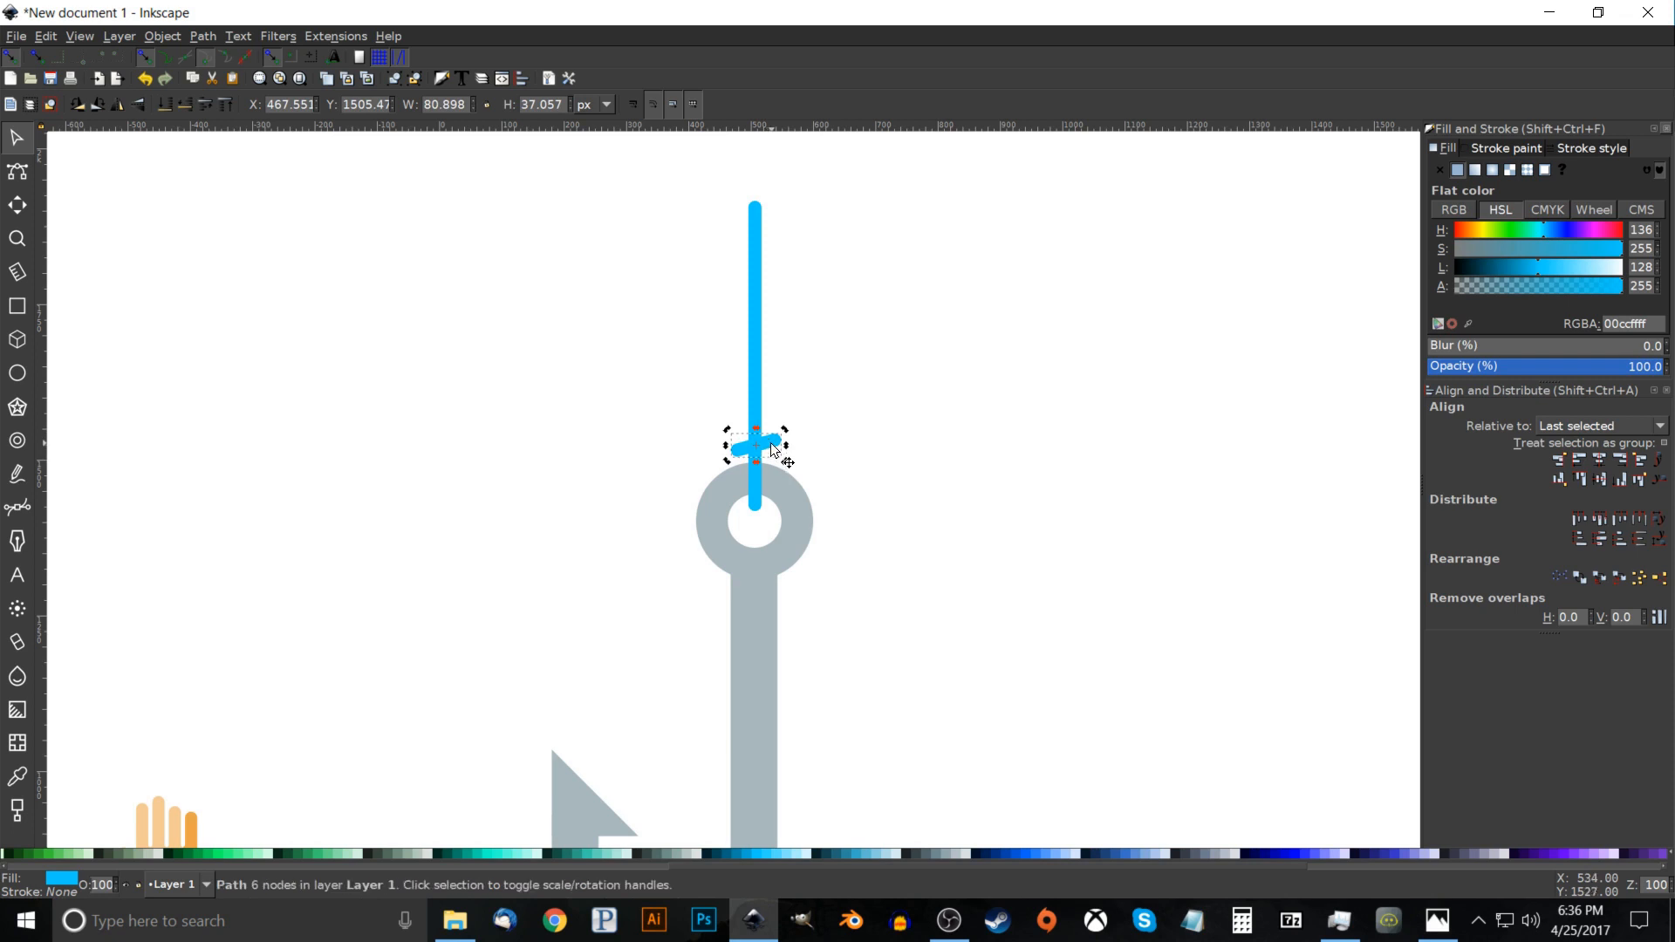
Duplicate the tilted bar into a stack of three along the line and distribute the bars evenly vertically.
key("ctrl+d")
left_click_drag(771, 443, 775, 400)
left_click_drag(628, 353, 866, 469)
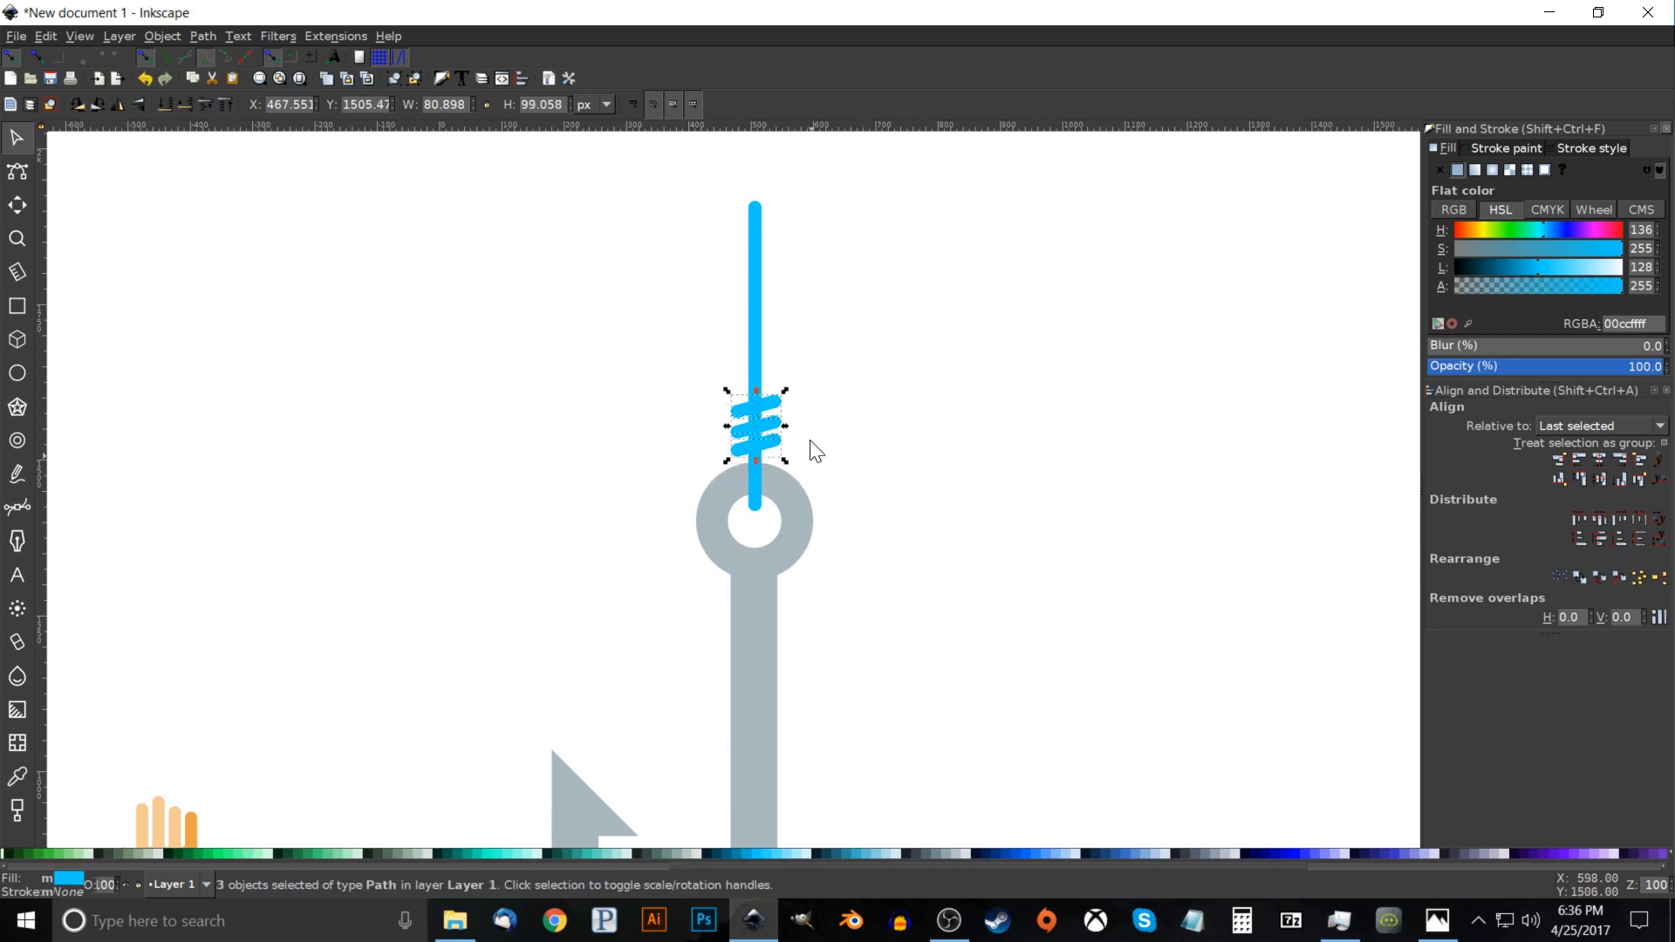
left_click(1640, 541)
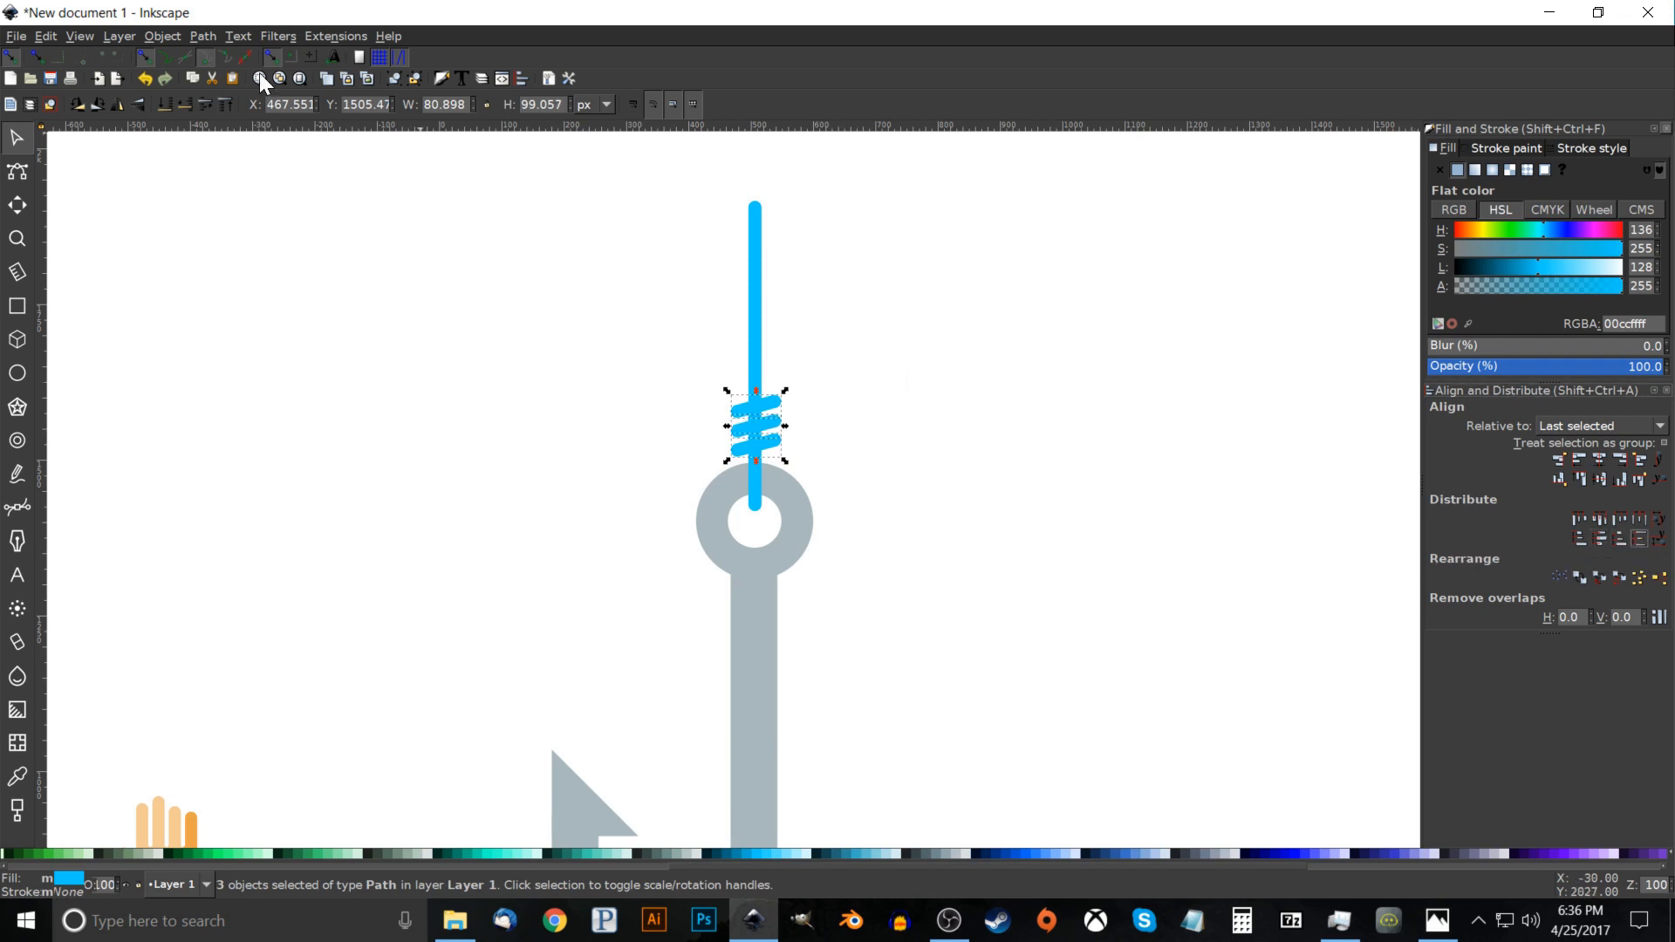
Unite the three tilted bars into one path and center it horizontally with the vertical fishing line.
left_click(202, 33)
left_click(240, 135)
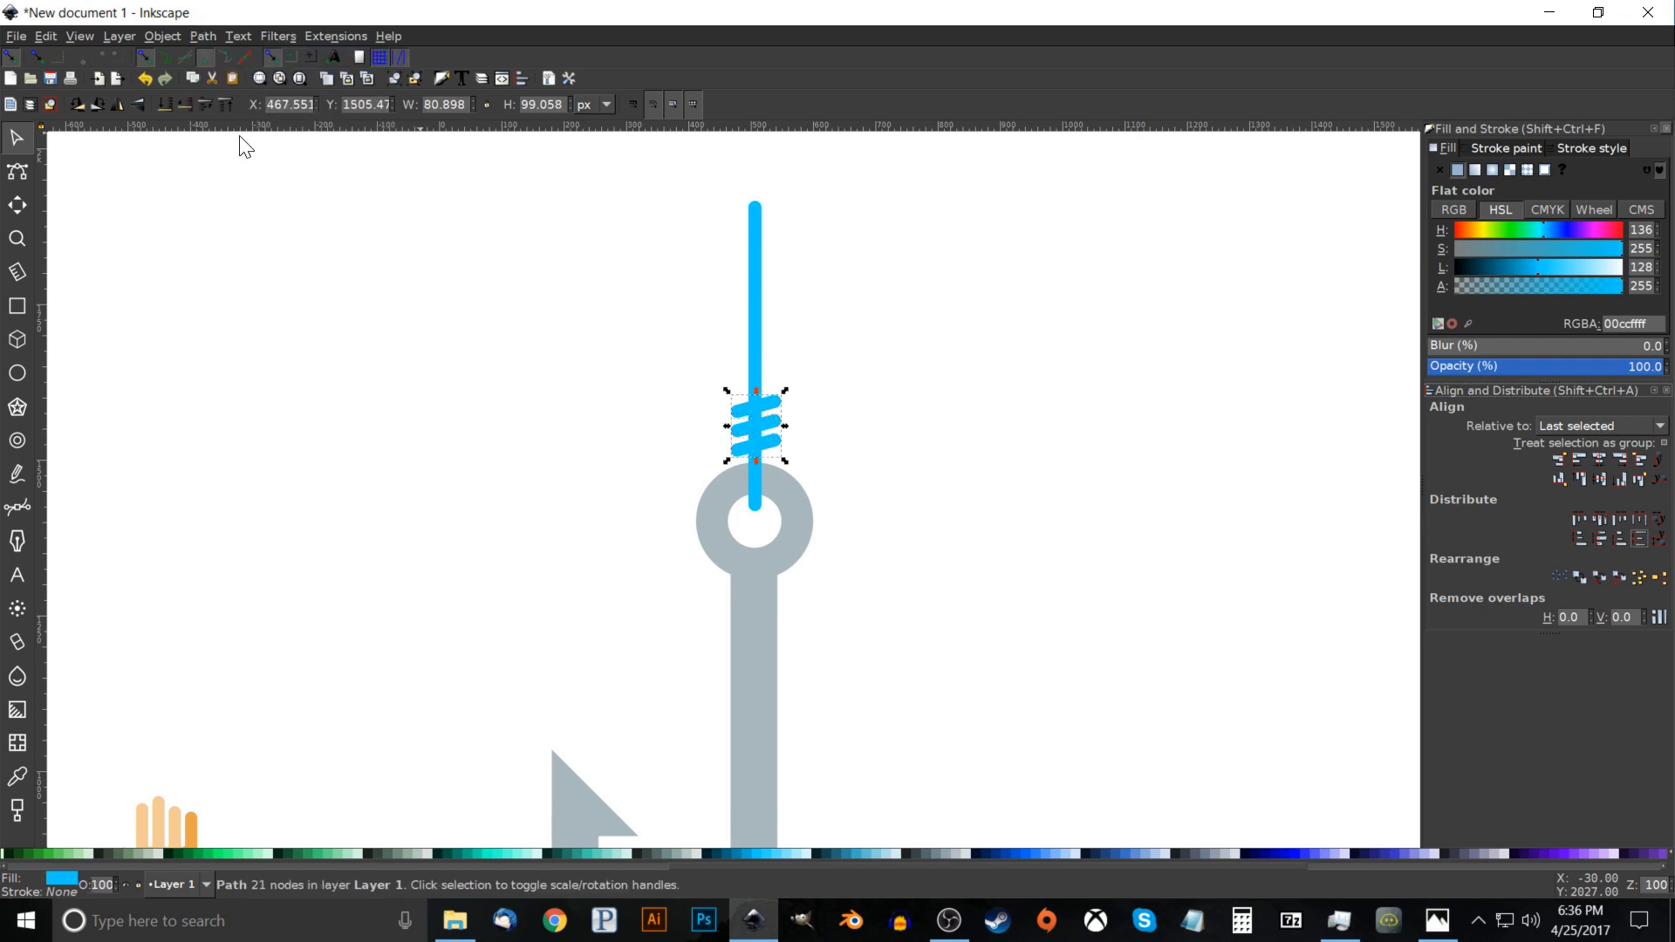
left_click(759, 225, "shift")
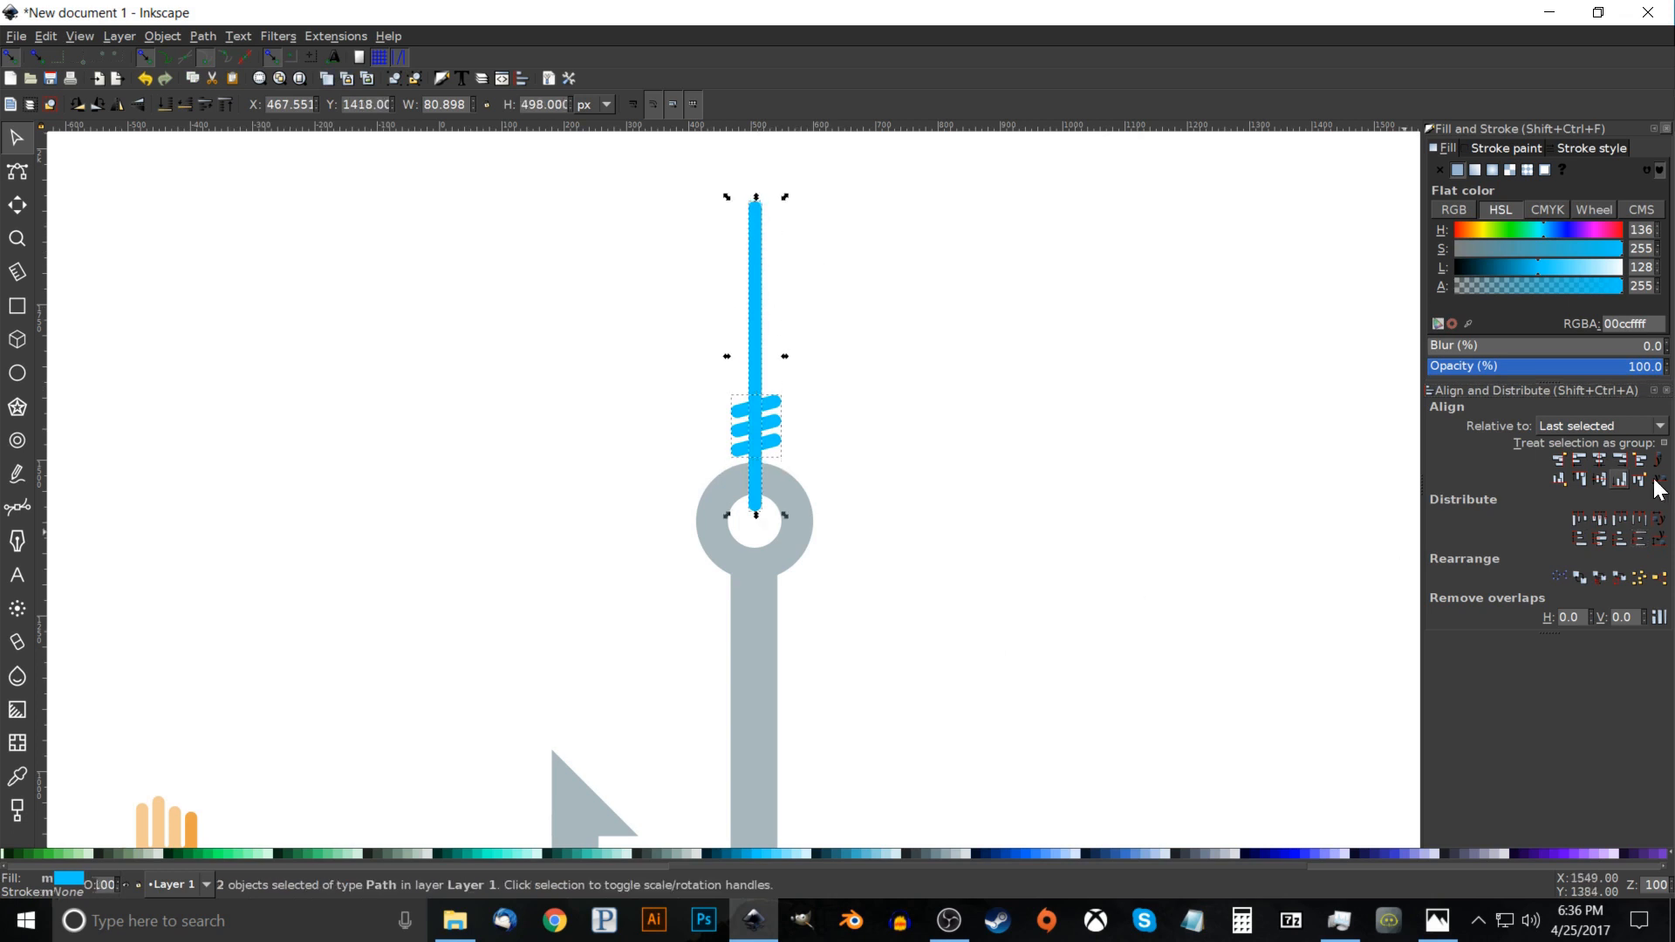
left_click(1606, 459)
left_click_drag(997, 458, 1089, 411)
left_click(1088, 335)
Unite the hook's shank piece and the gray eye circle into a single path.
left_click_drag(976, 561, 951, 367)
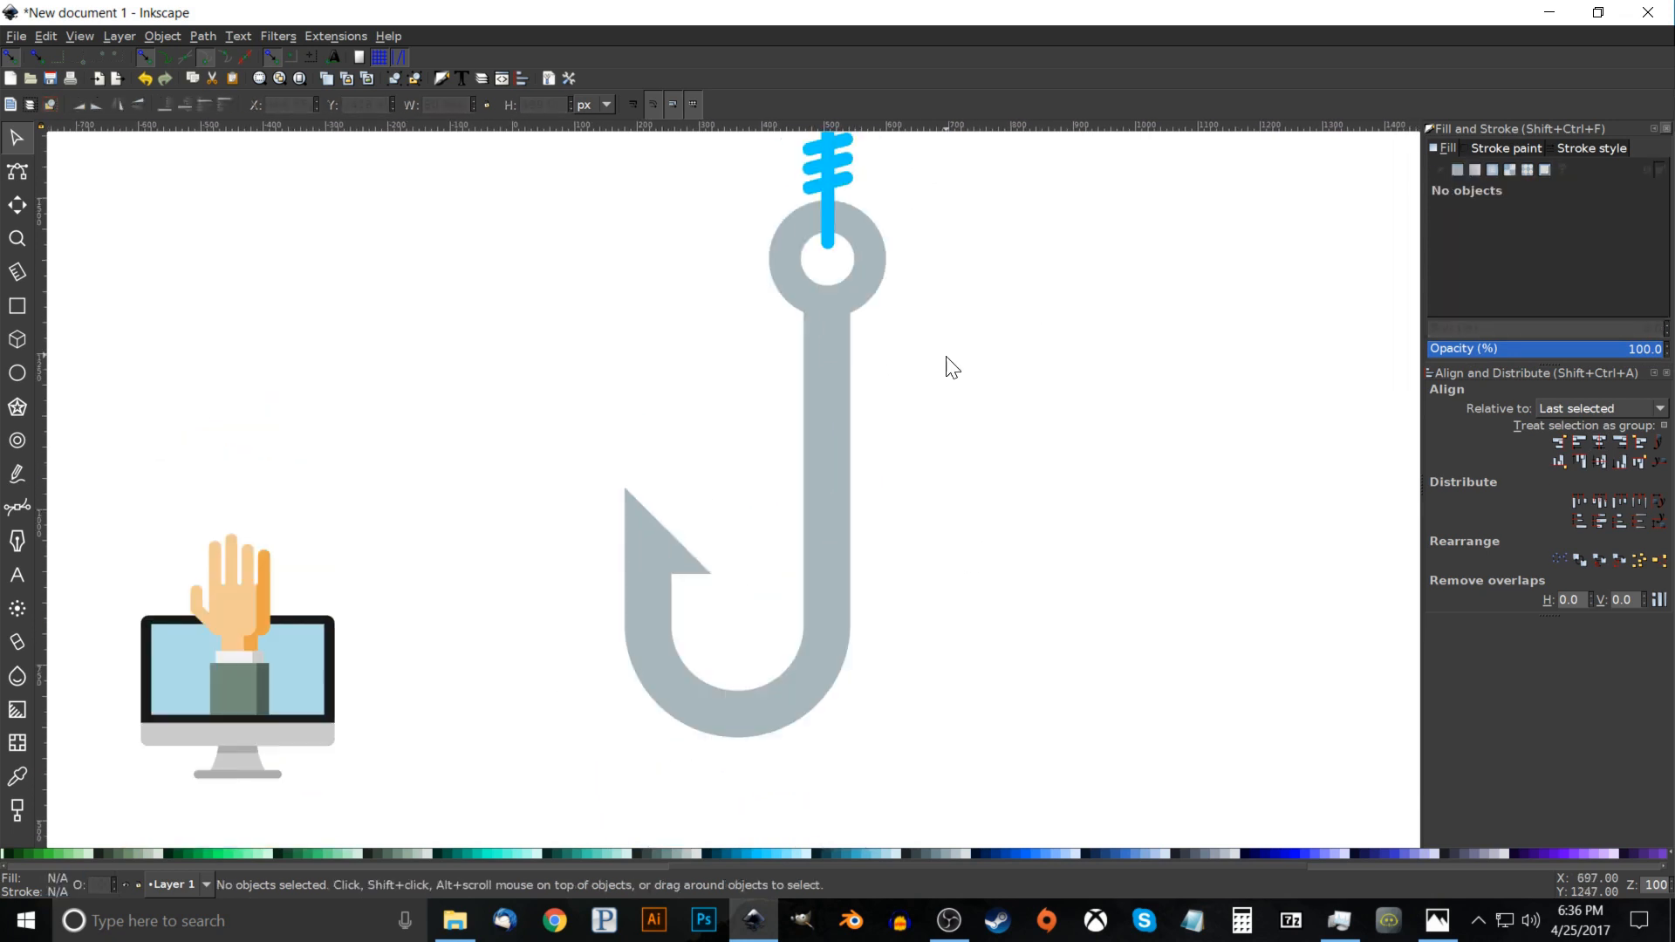
left_click(825, 386)
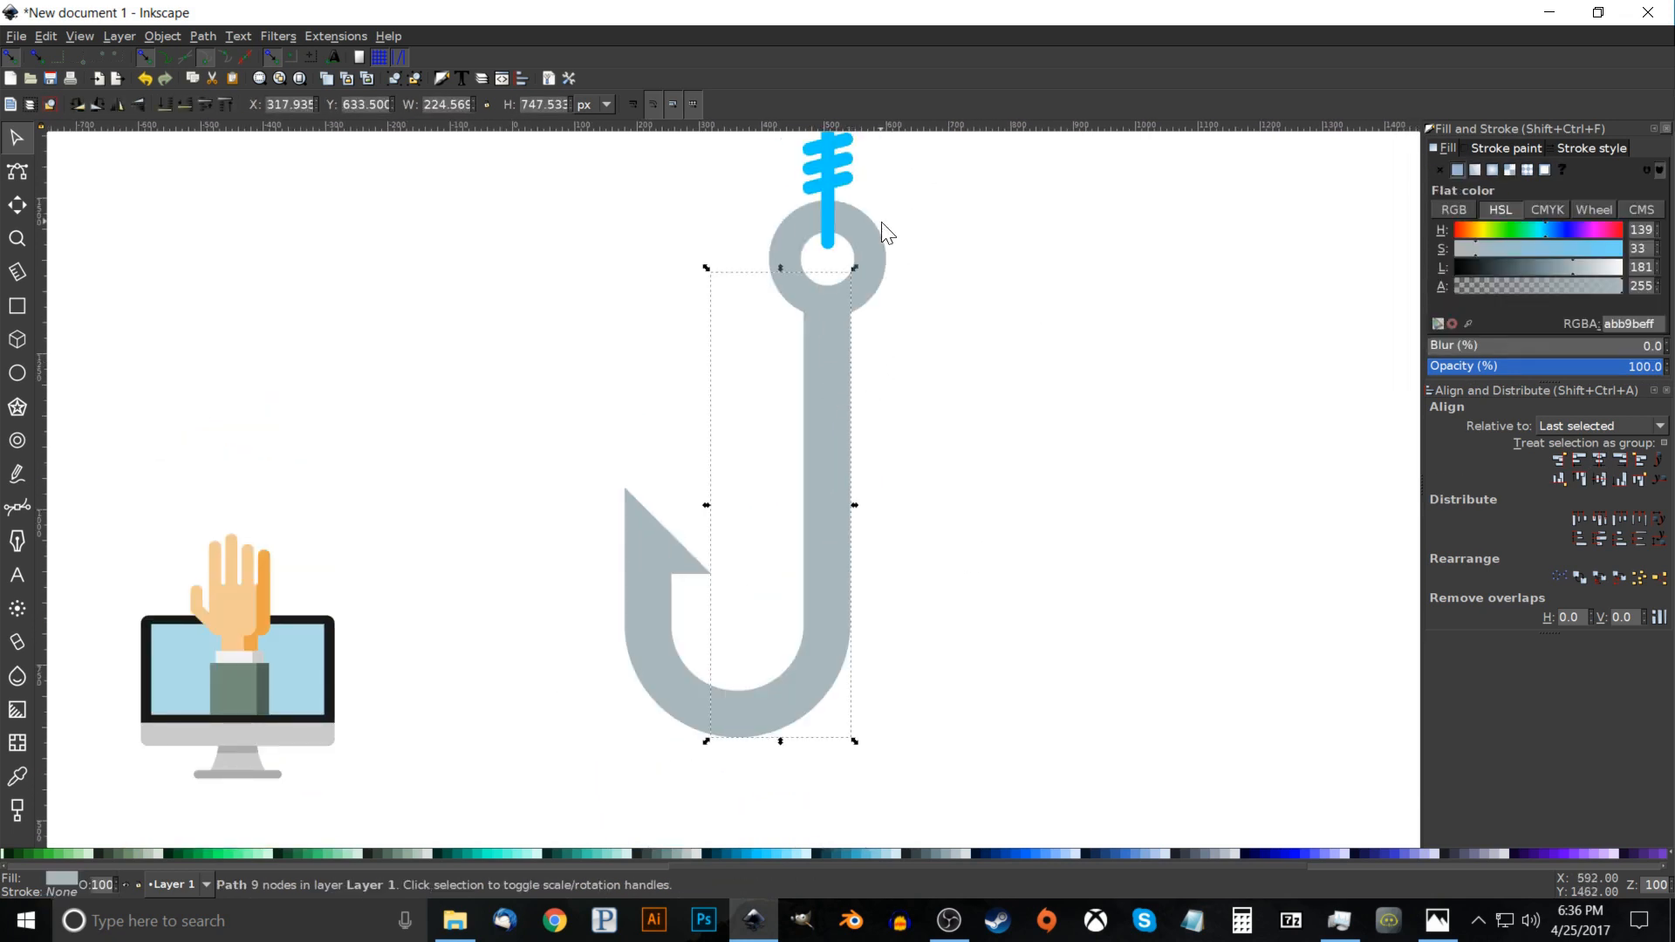
left_click_drag(831, 441, 933, 454)
key("ctrl+z")
key("shift")
left_click(883, 255, "shift")
scroll(890, 299, "up", 1)
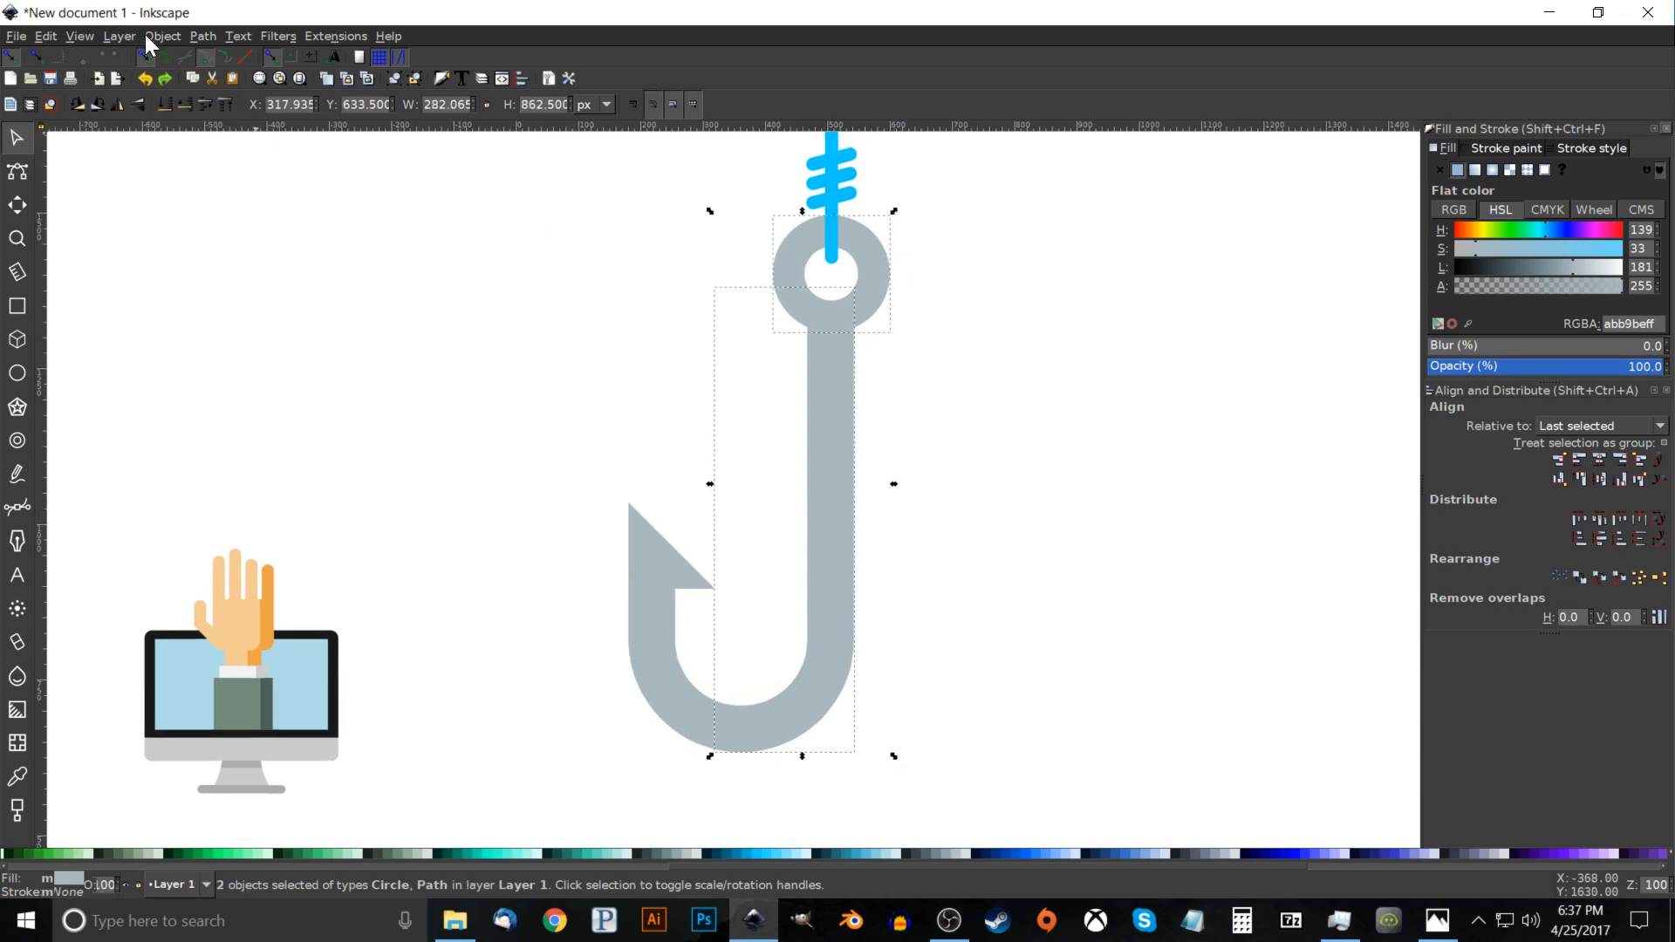
left_click(204, 36)
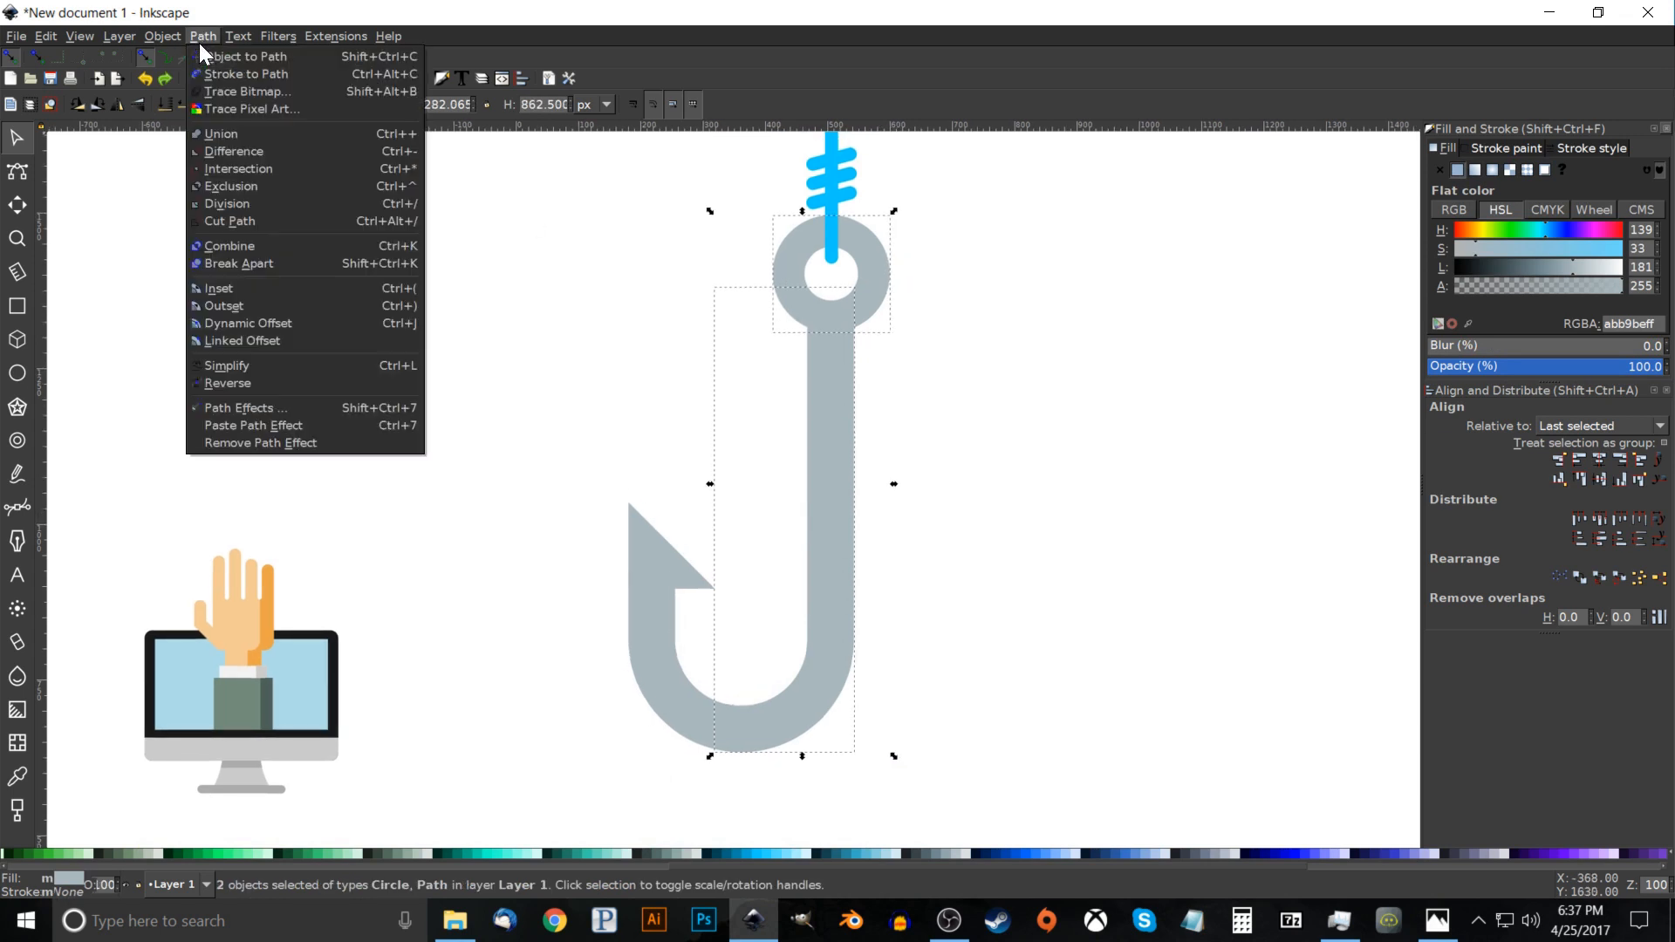
left_click(230, 137)
key("shift")
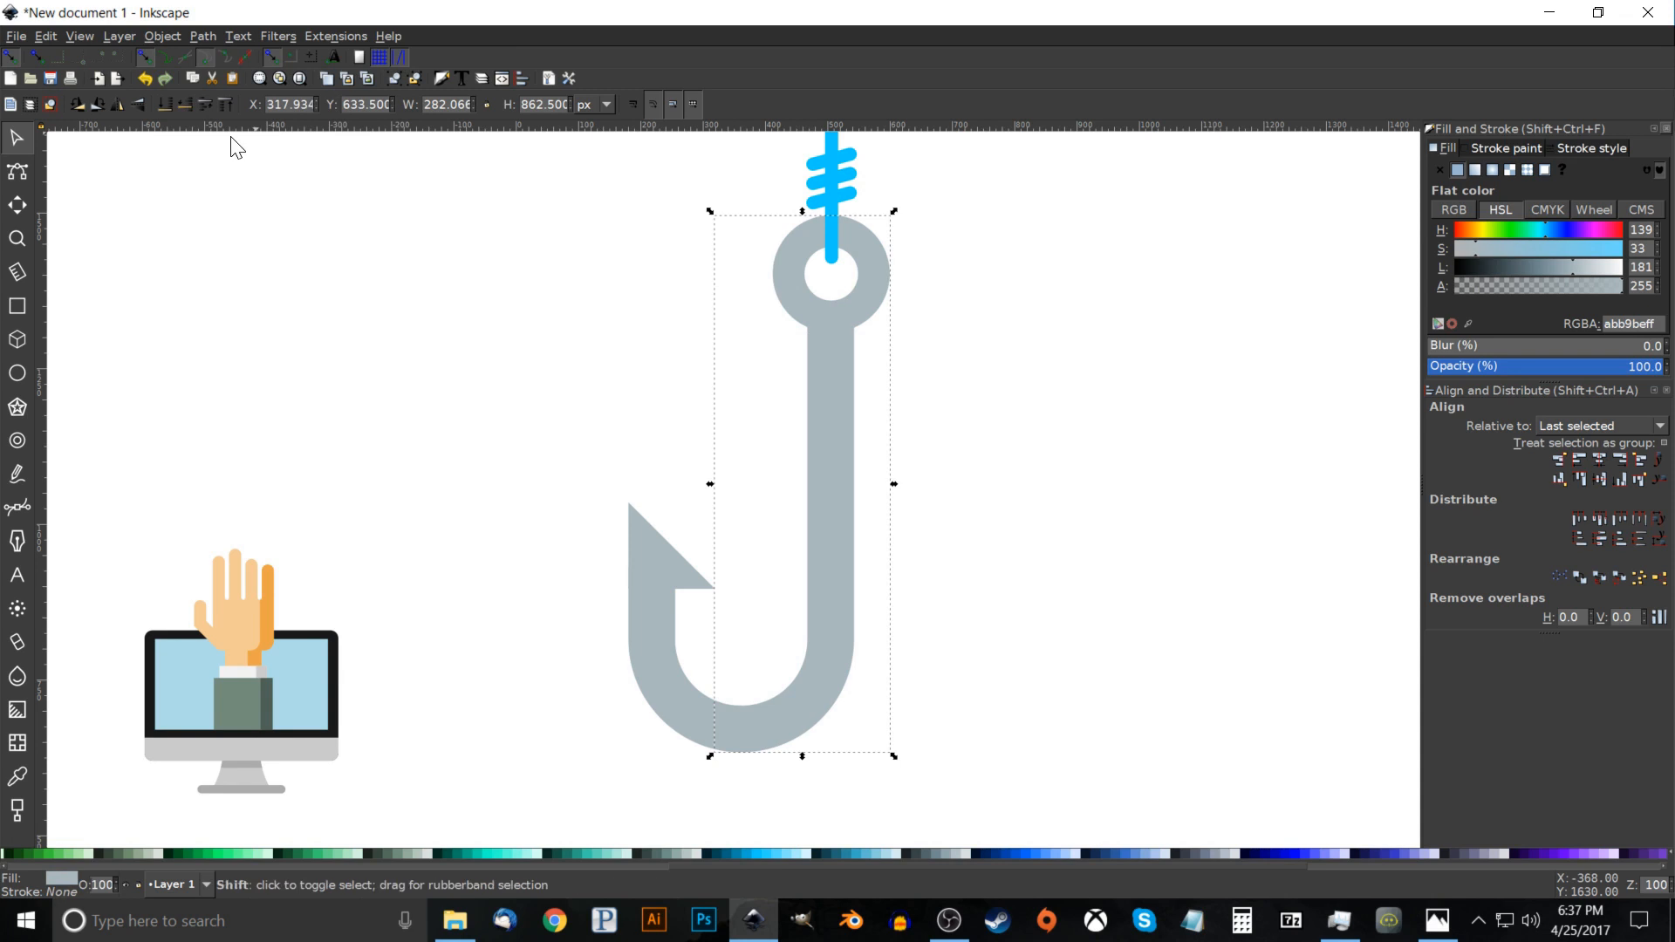
Try a Union of the white inner circle and the hook path, and undo it.
left_click(845, 293, "shift")
left_click(211, 29)
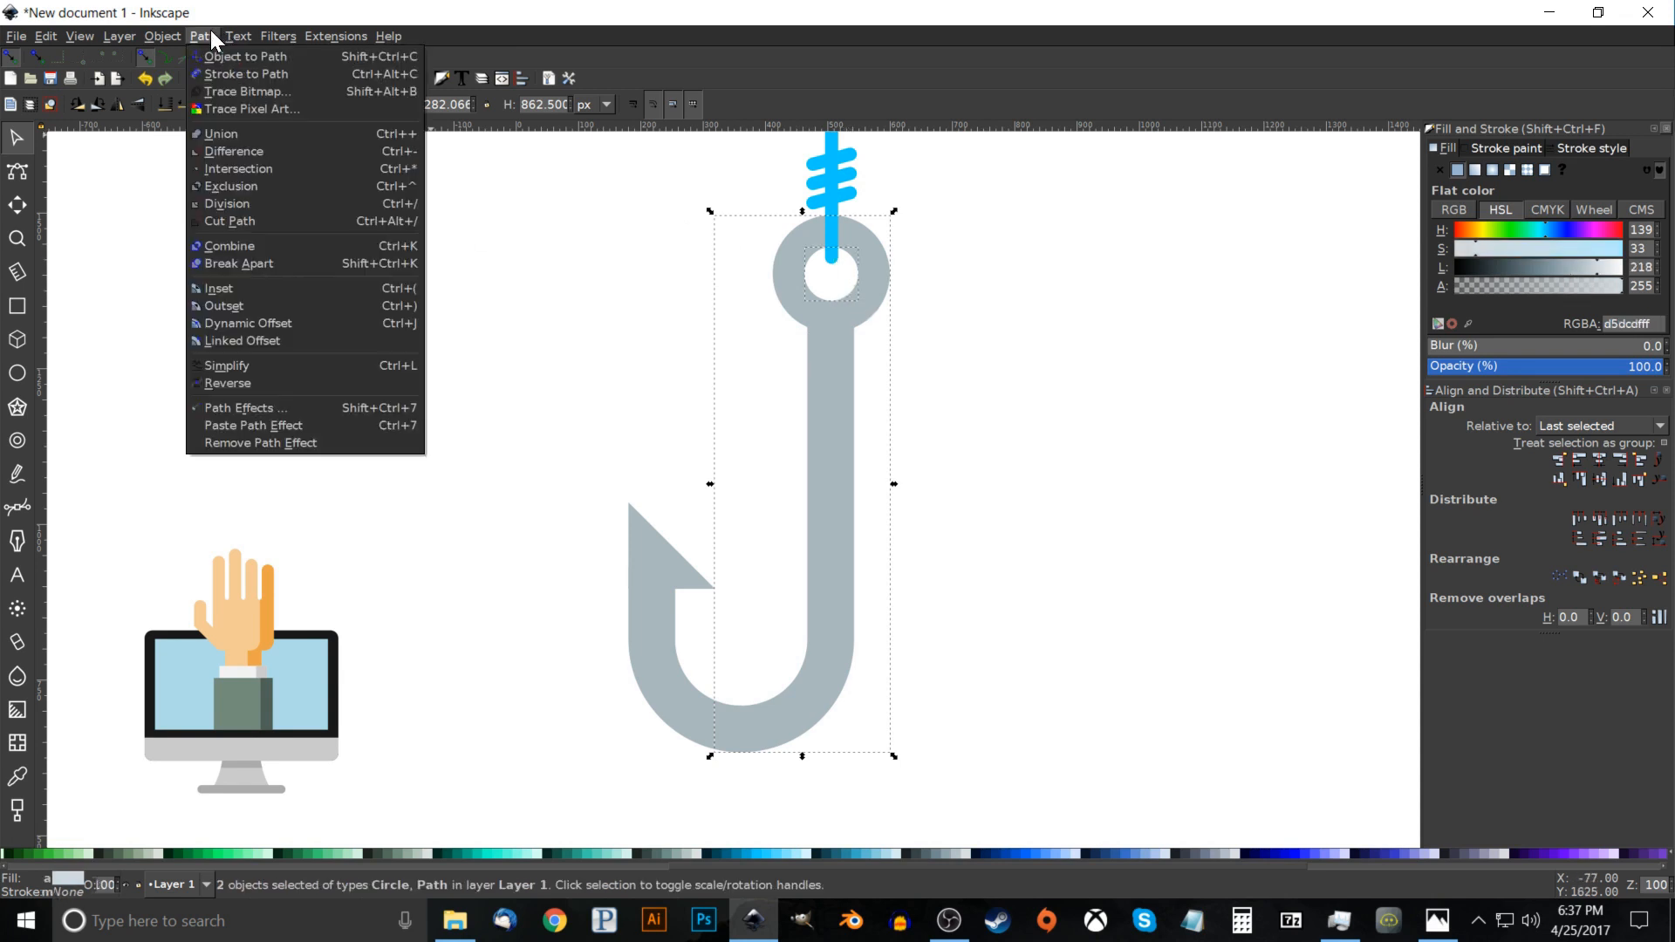
left_click(232, 141)
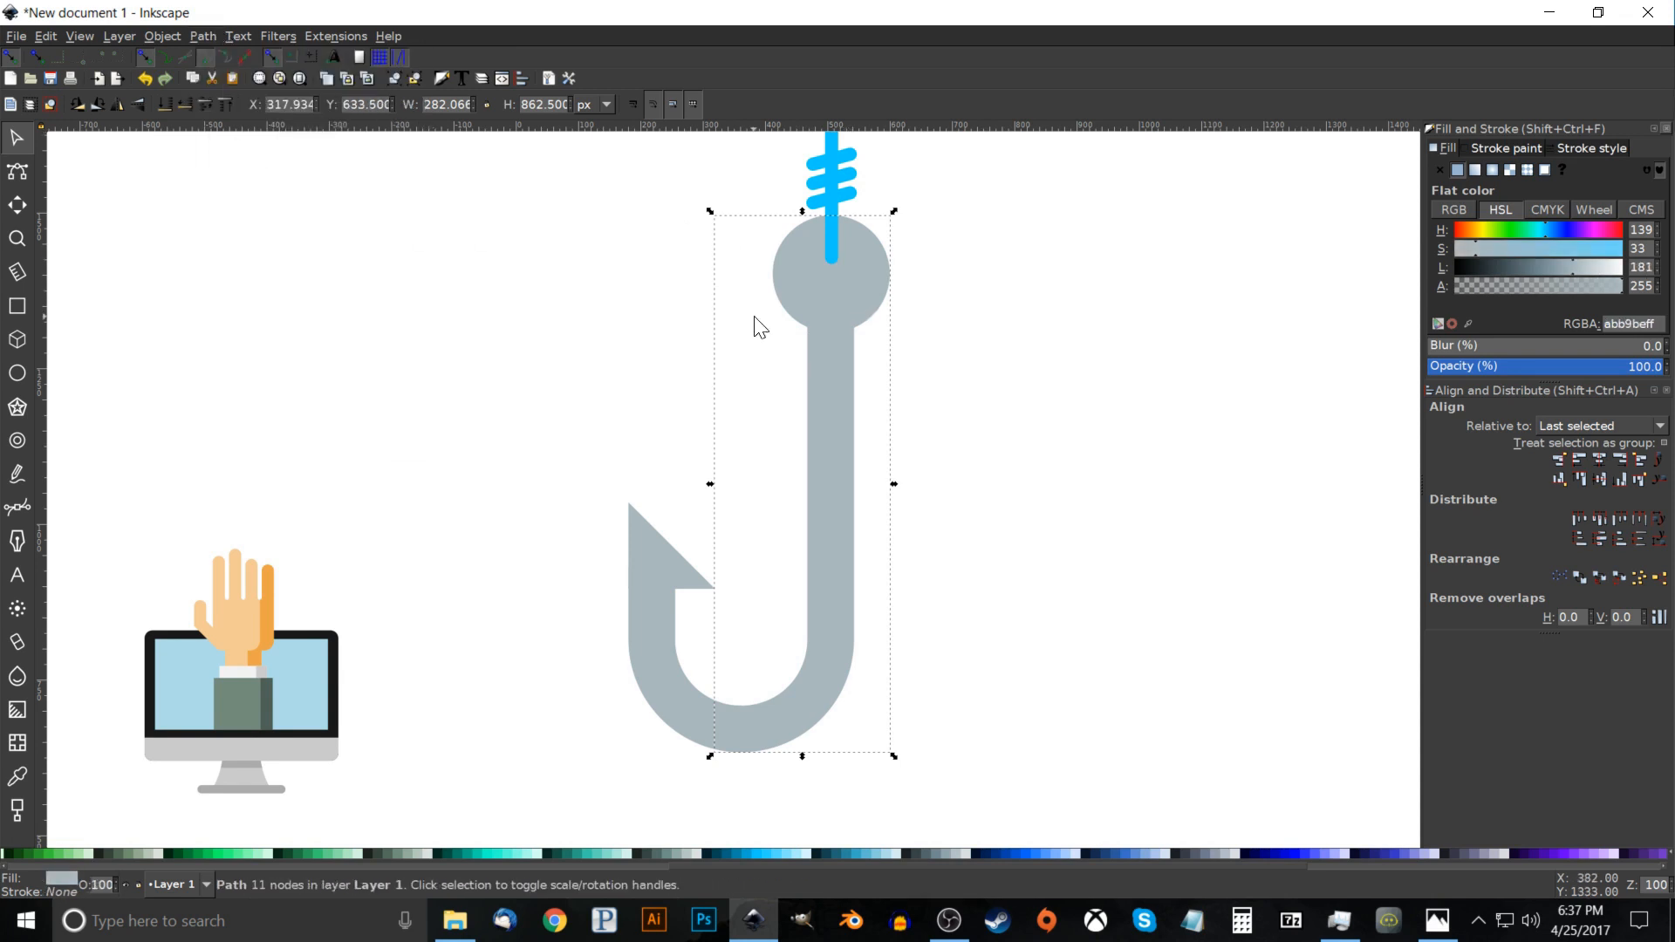
key("ctrl+z")
Subtract the white inner circle from the hook path with Difference to cut out the eye's hole.
left_click(850, 274)
left_click(877, 301, "shift")
left_click(194, 36)
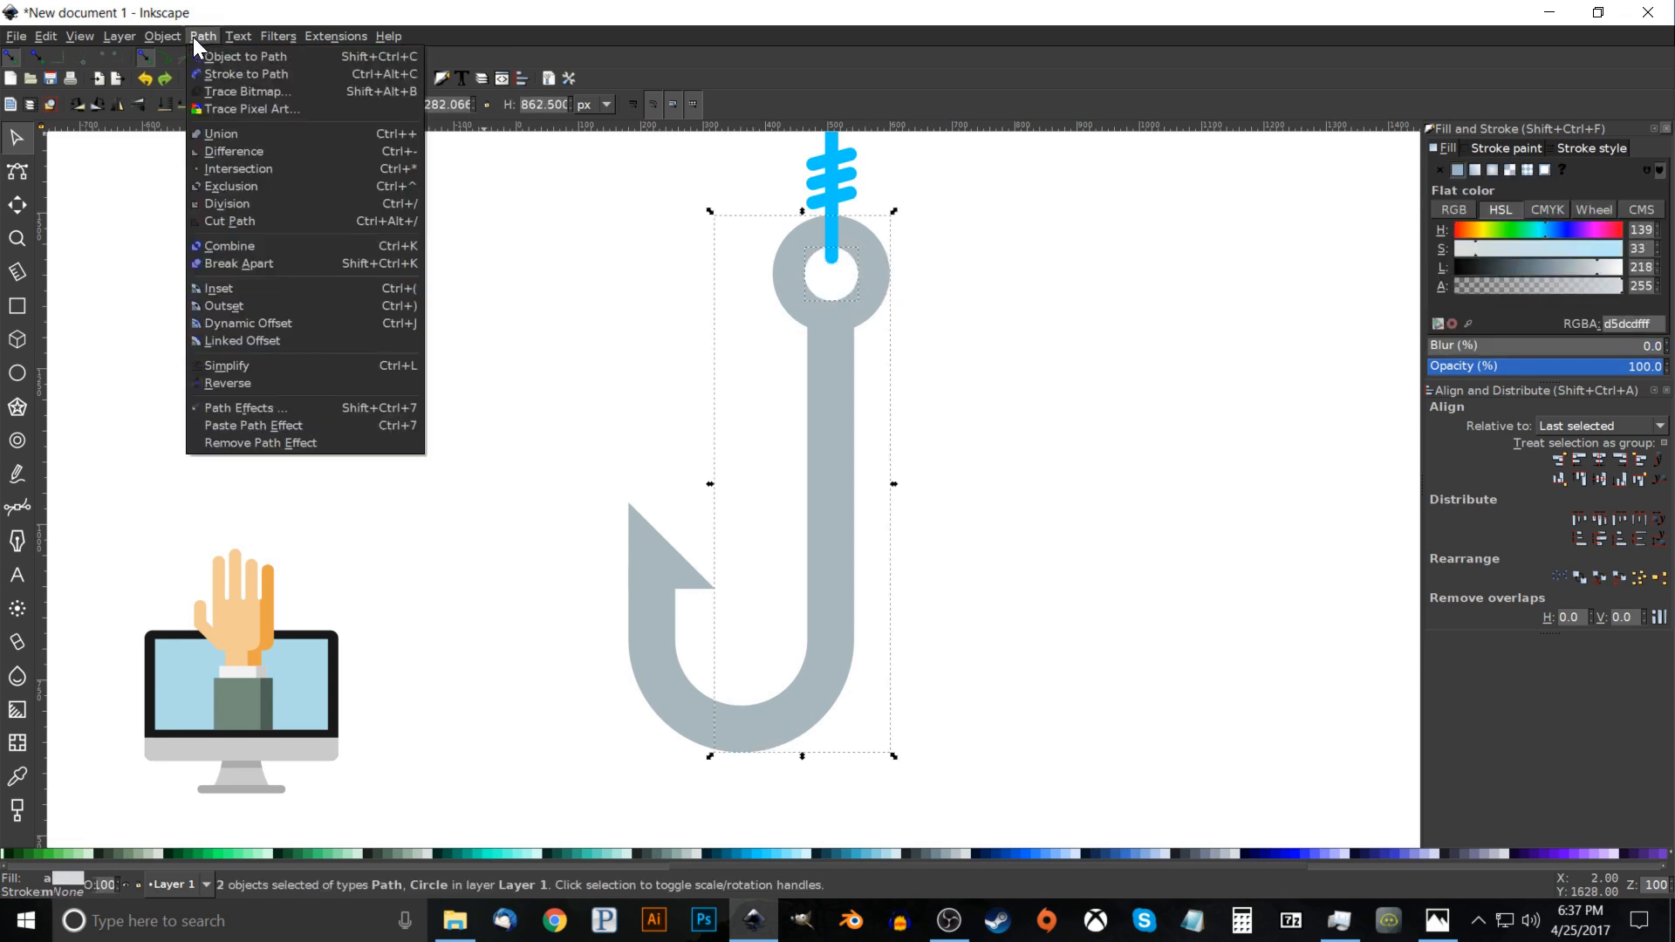
left_click(232, 149)
left_click_drag(877, 374, 838, 358)
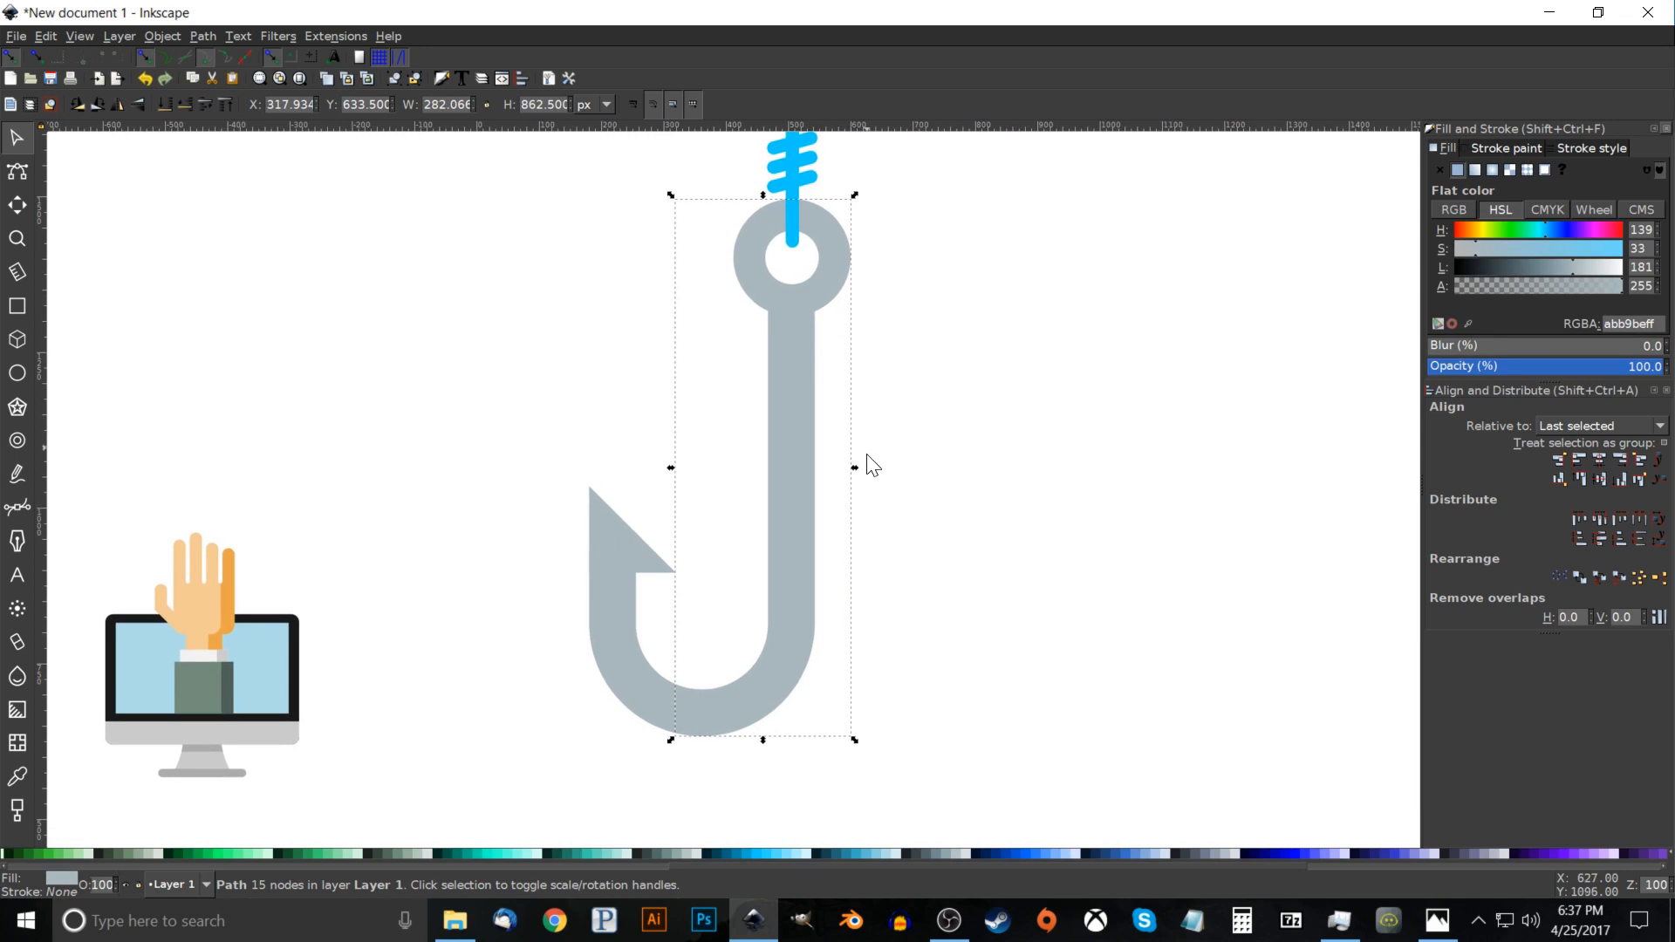
left_click_drag(891, 452, 863, 551)
Scale all hook and fishing line pieces proportionally to about 133 × 408 px and place them up and right of the monitor.
scroll(860, 430, "down", 3, "ctrl")
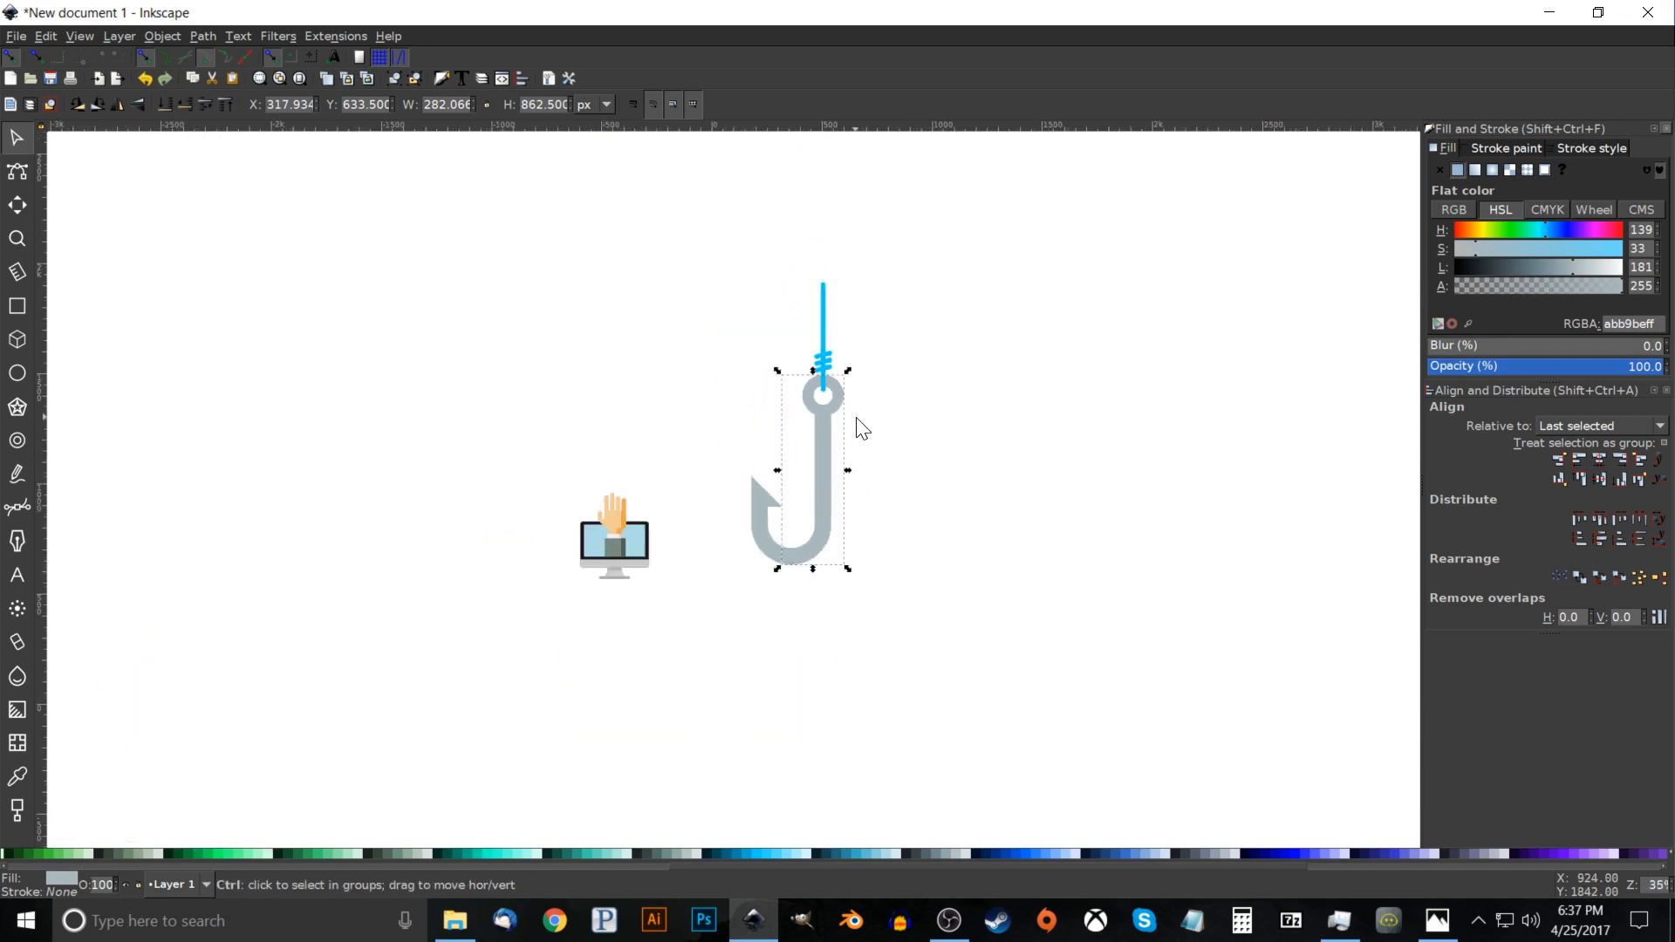
left_click_drag(1066, 673, 703, 187)
left_click_drag(849, 424, 796, 430)
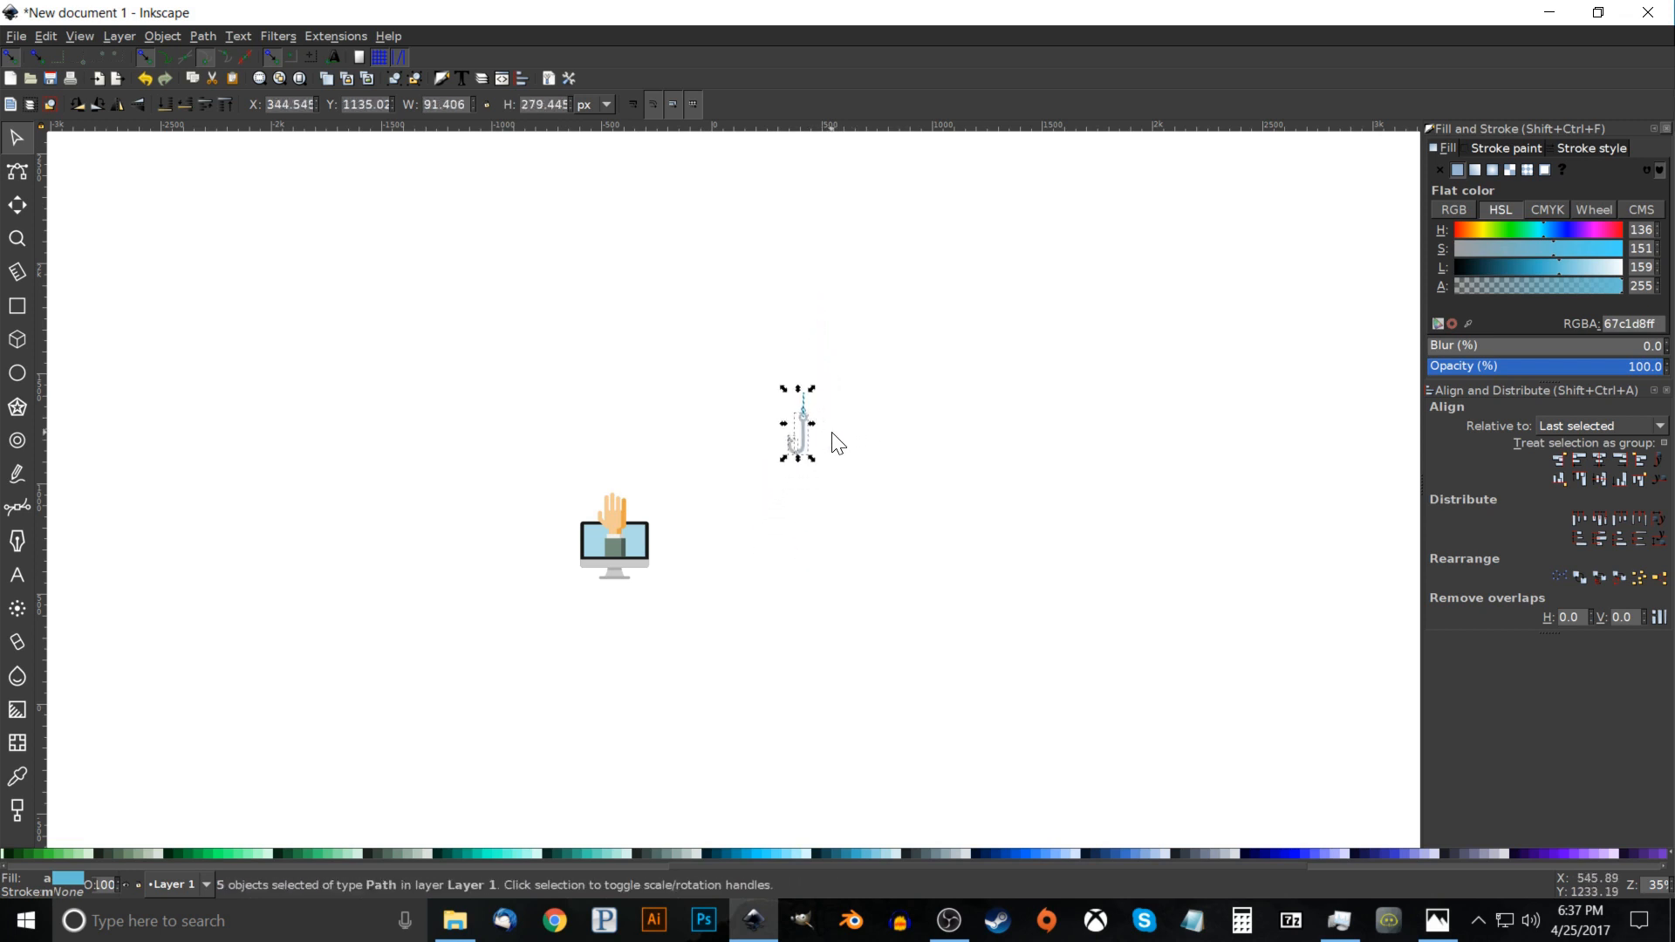
scroll(772, 445, "up", 3)
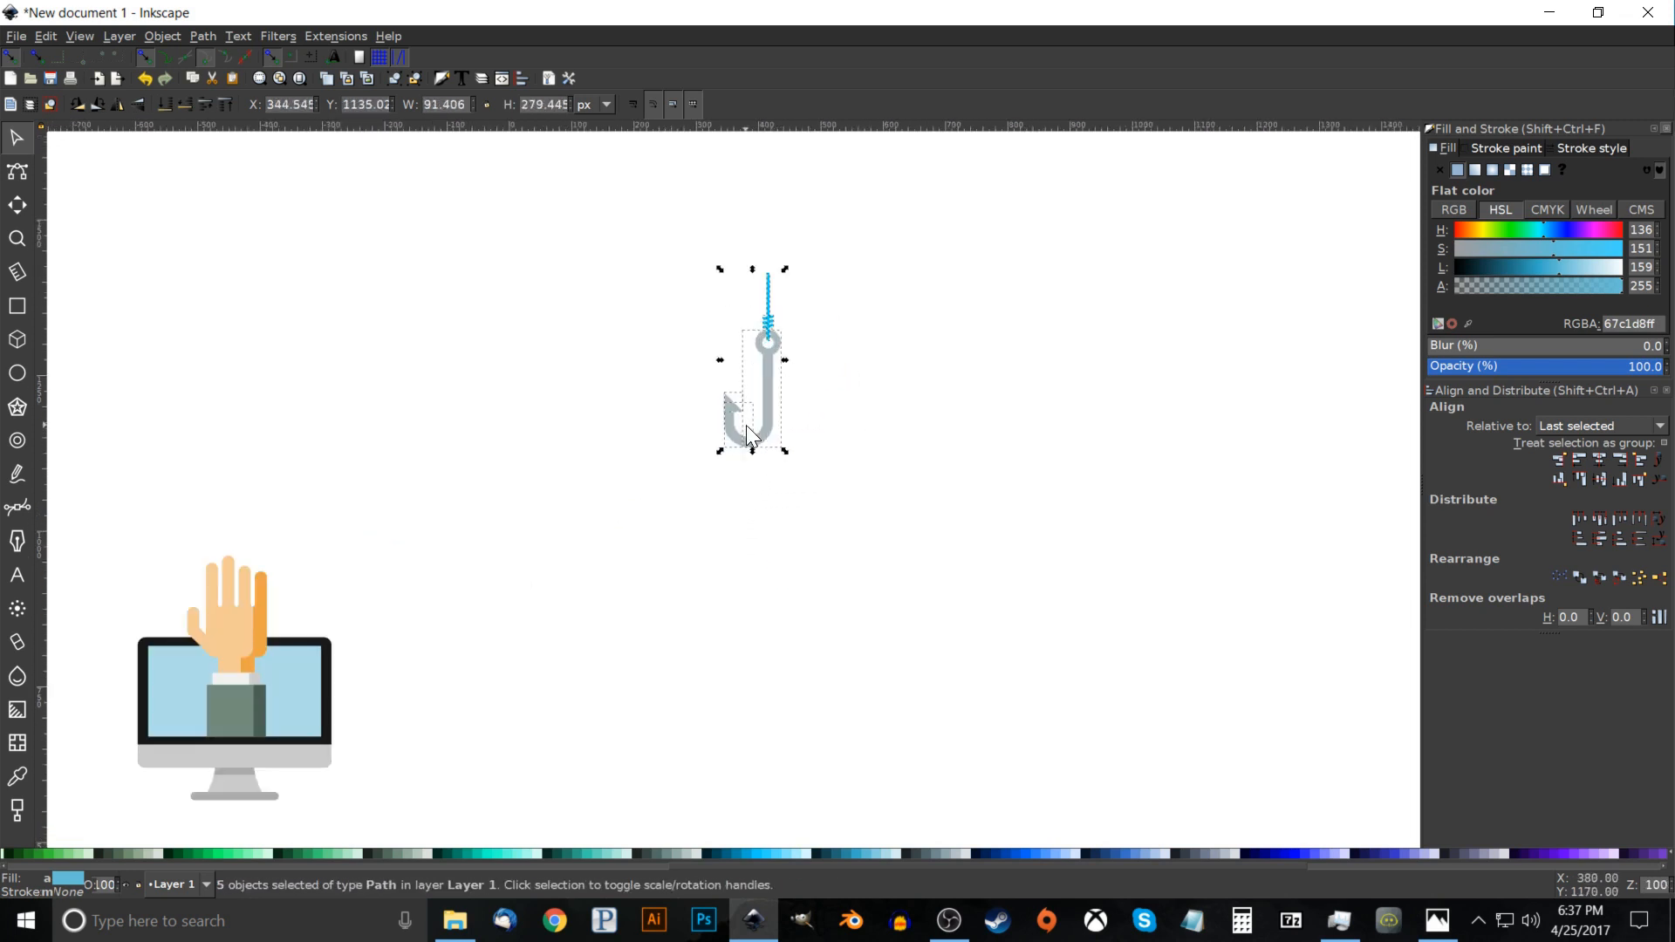
left_click_drag(794, 374, 774, 300)
left_click_drag(779, 292, 733, 306)
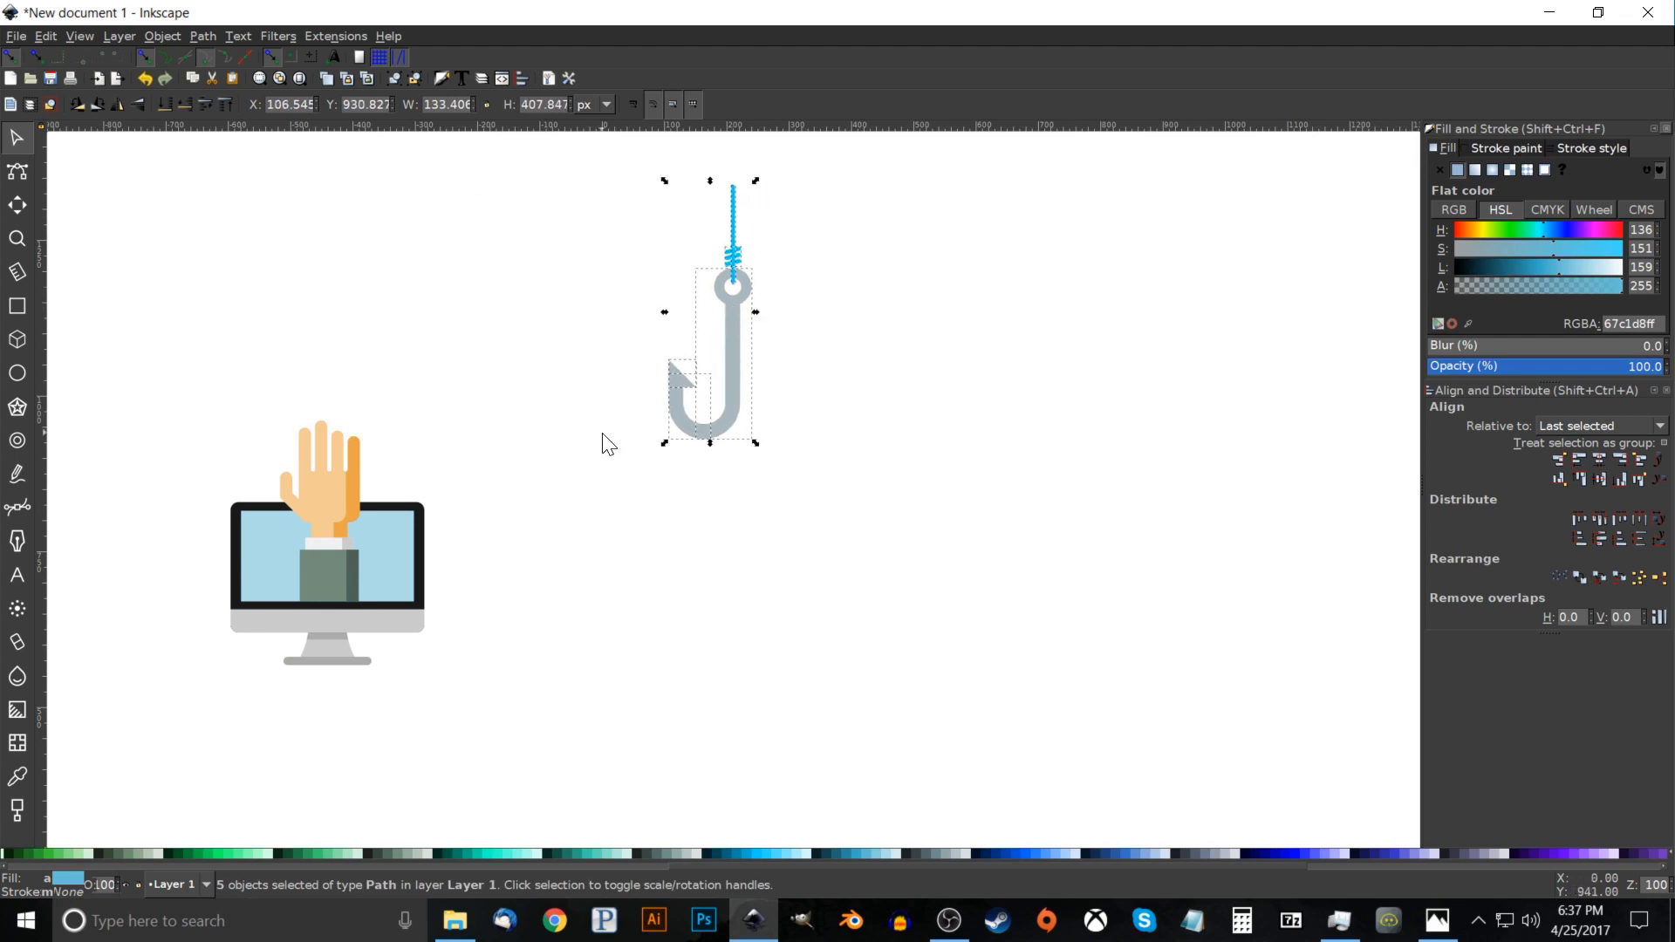
Draw a rectangle about 461 × 232 px below the hook and make its corners sharp.
left_click(884, 382)
left_click_drag(915, 418, 886, 331)
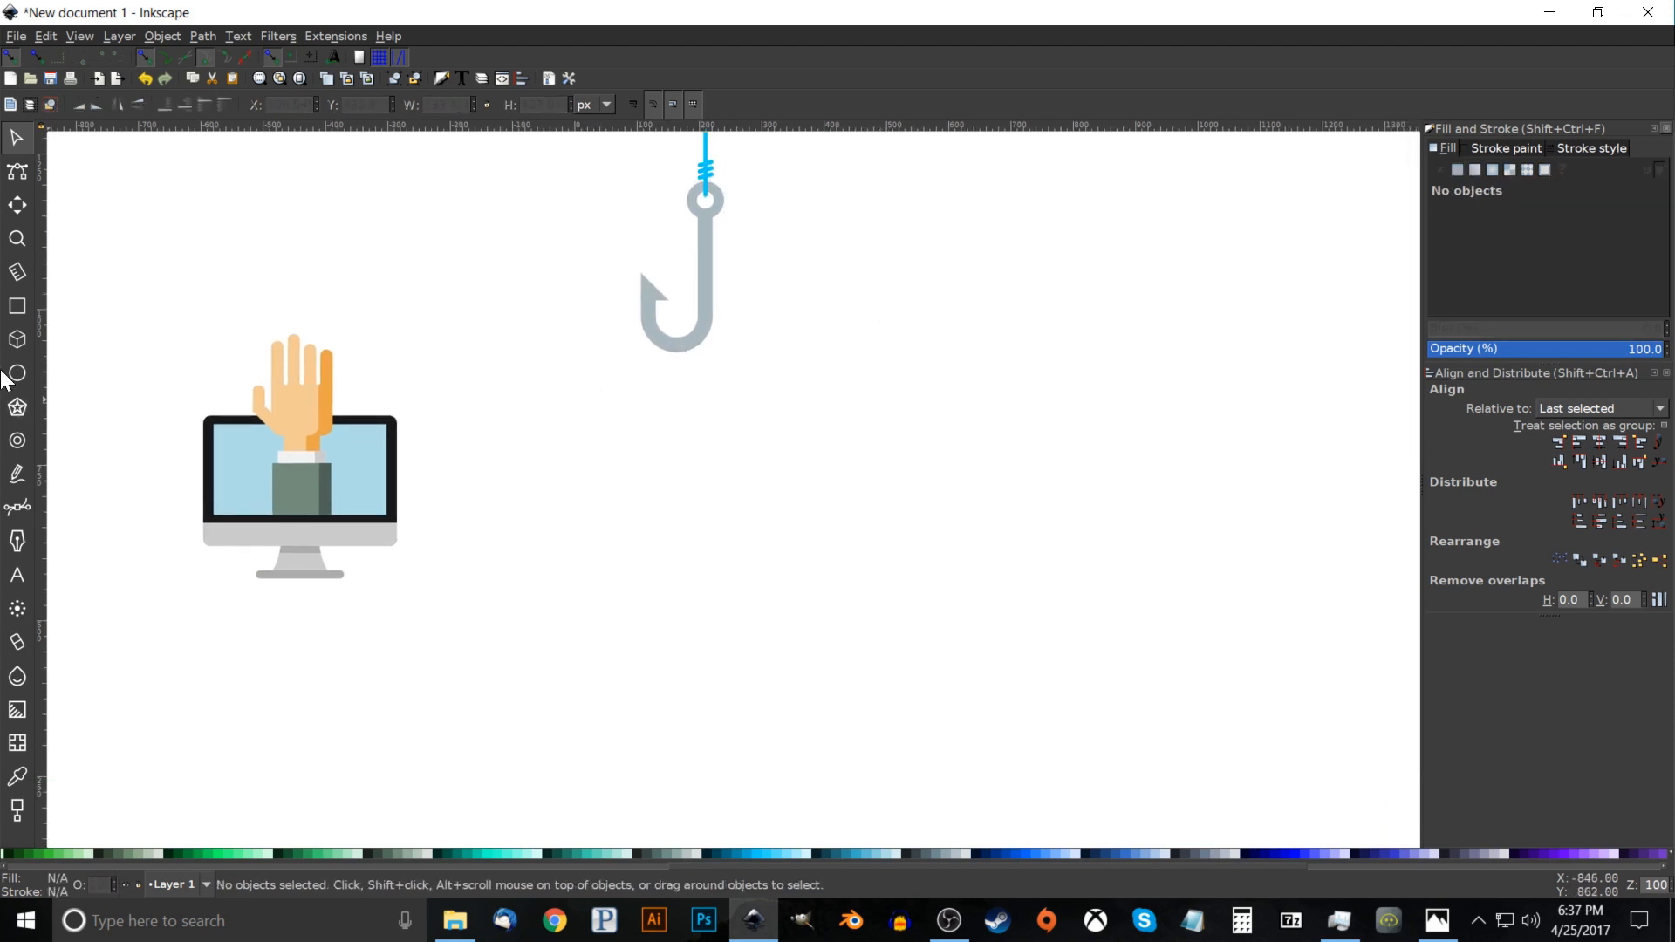
left_click(17, 306)
mouse_move(683, 465)
left_mouse_down()
mouse_move(887, 548)
mouse_move(963, 606)
mouse_move(949, 605)
mouse_move(993, 604)
mouse_move(971, 608)
left_mouse_up()
left_click(459, 105)
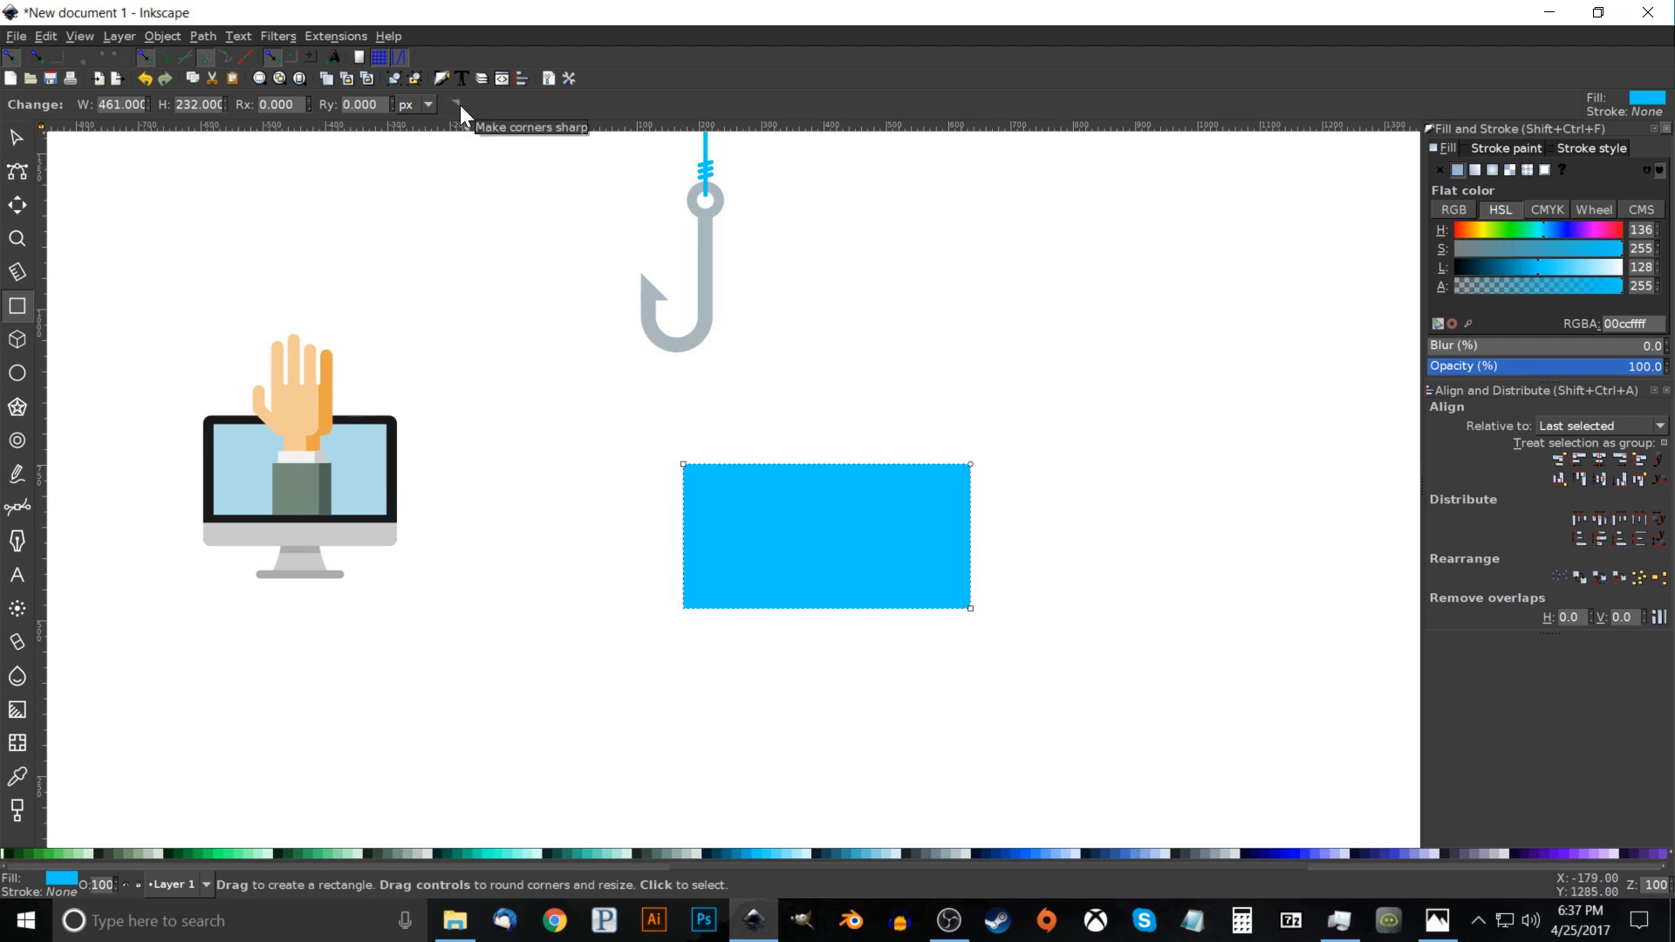
Check the reference image and fill the rectangle with light green AFE9C6.
left_click(1431, 918)
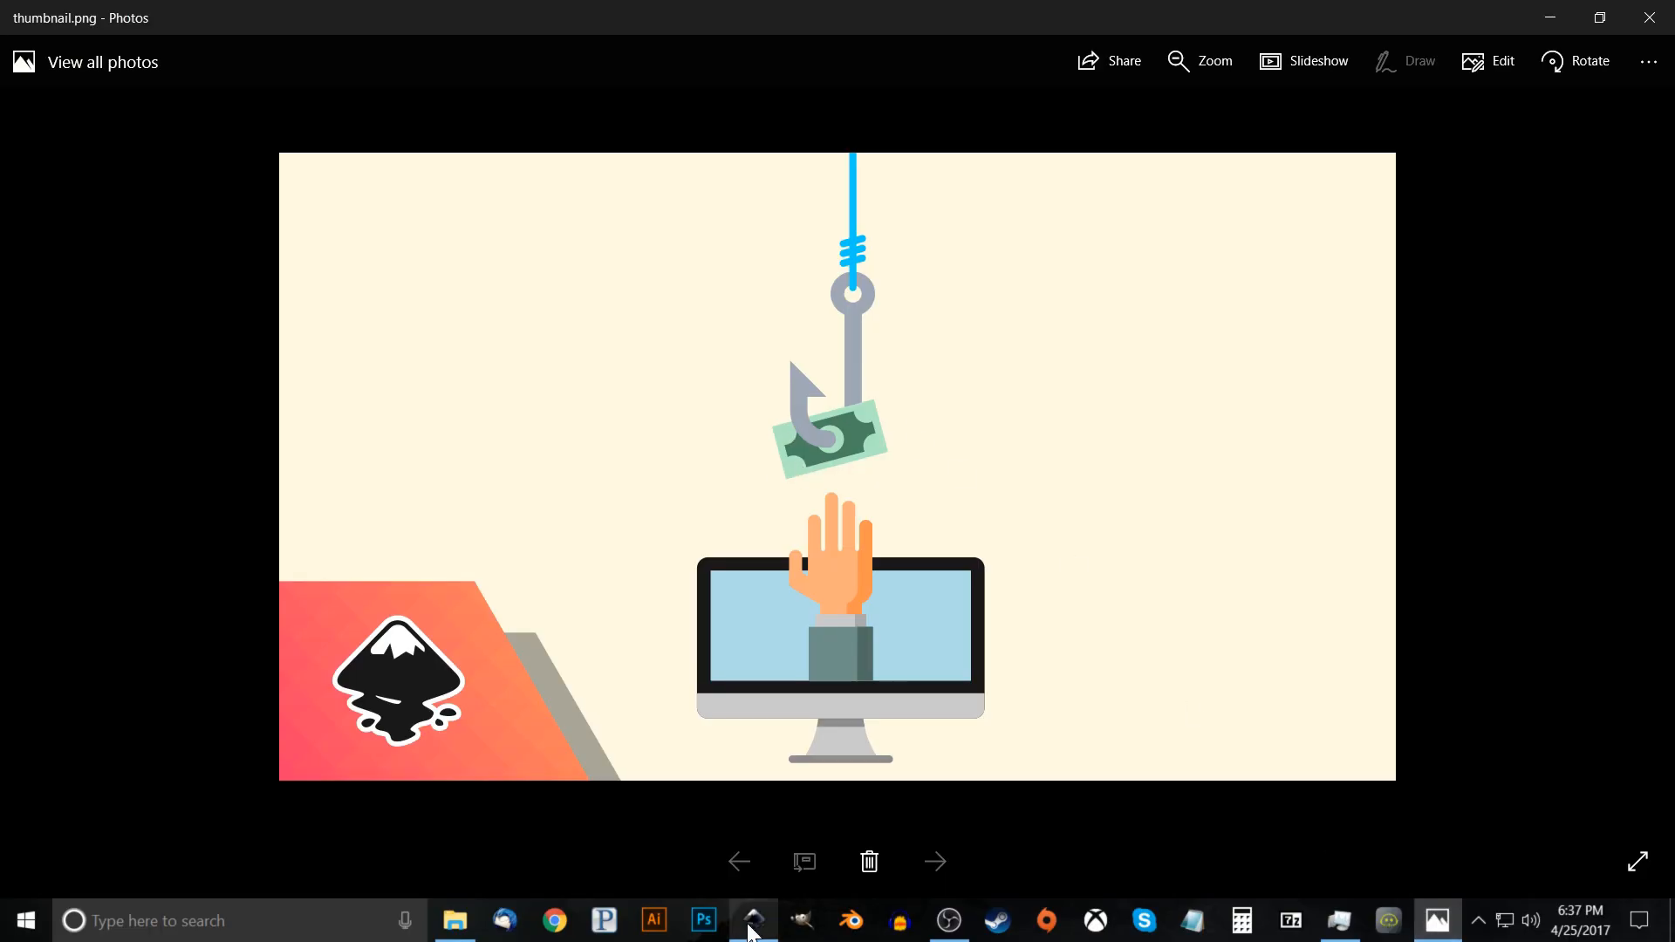
left_click(751, 868)
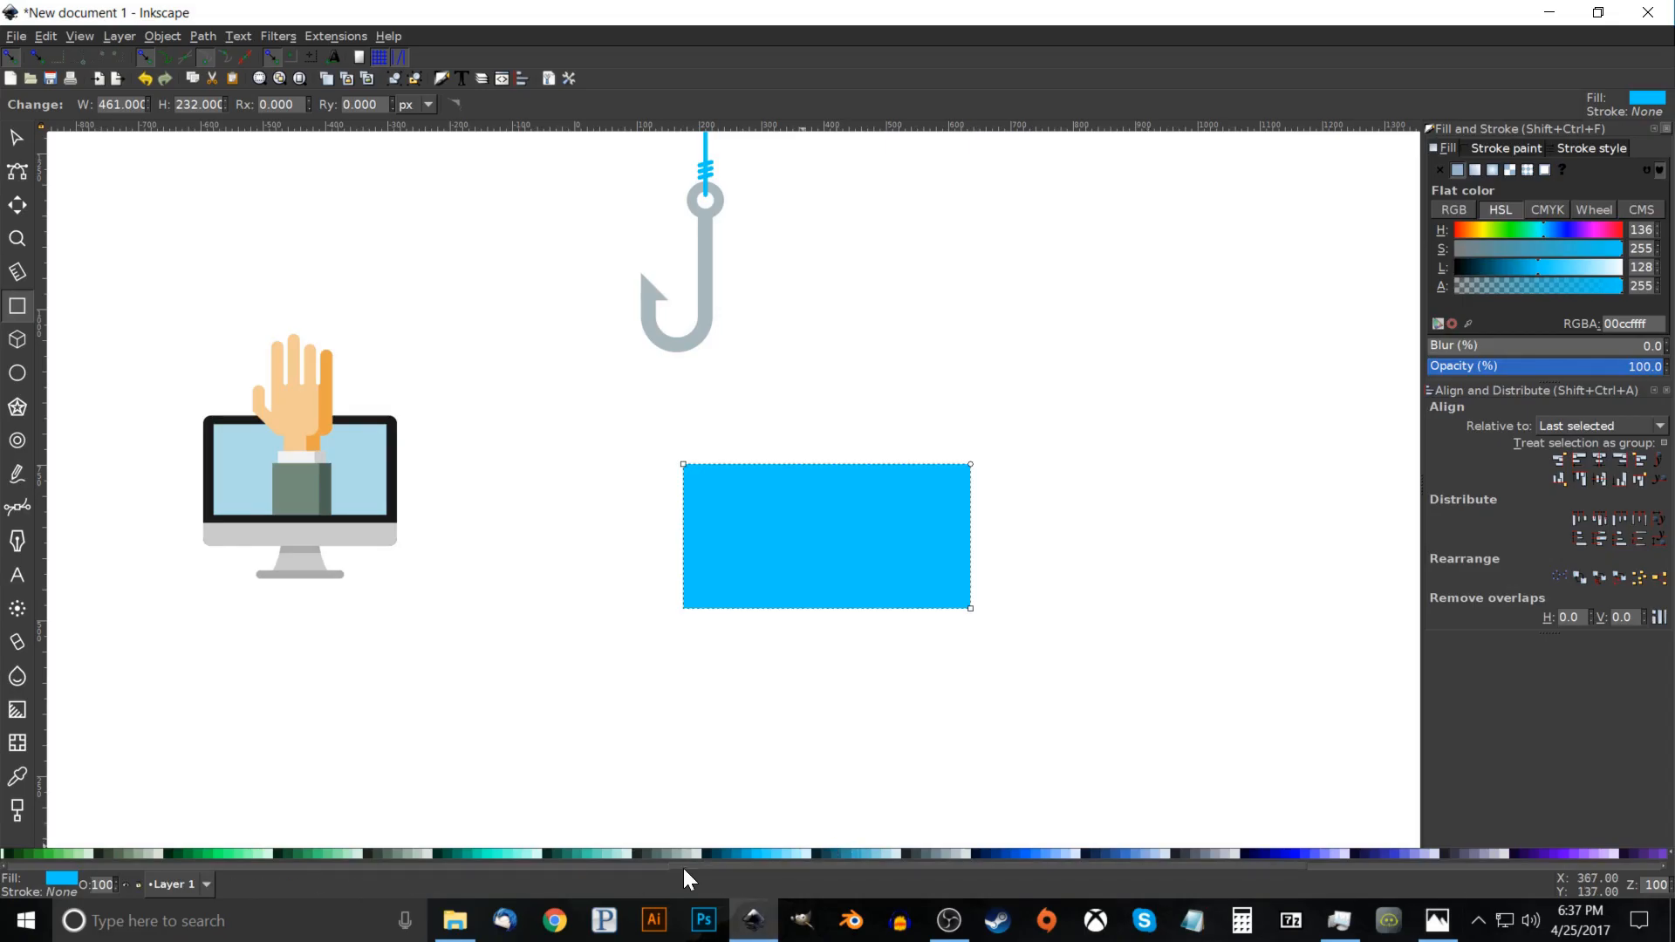
left_click_drag(720, 866, 563, 873)
left_click(757, 855)
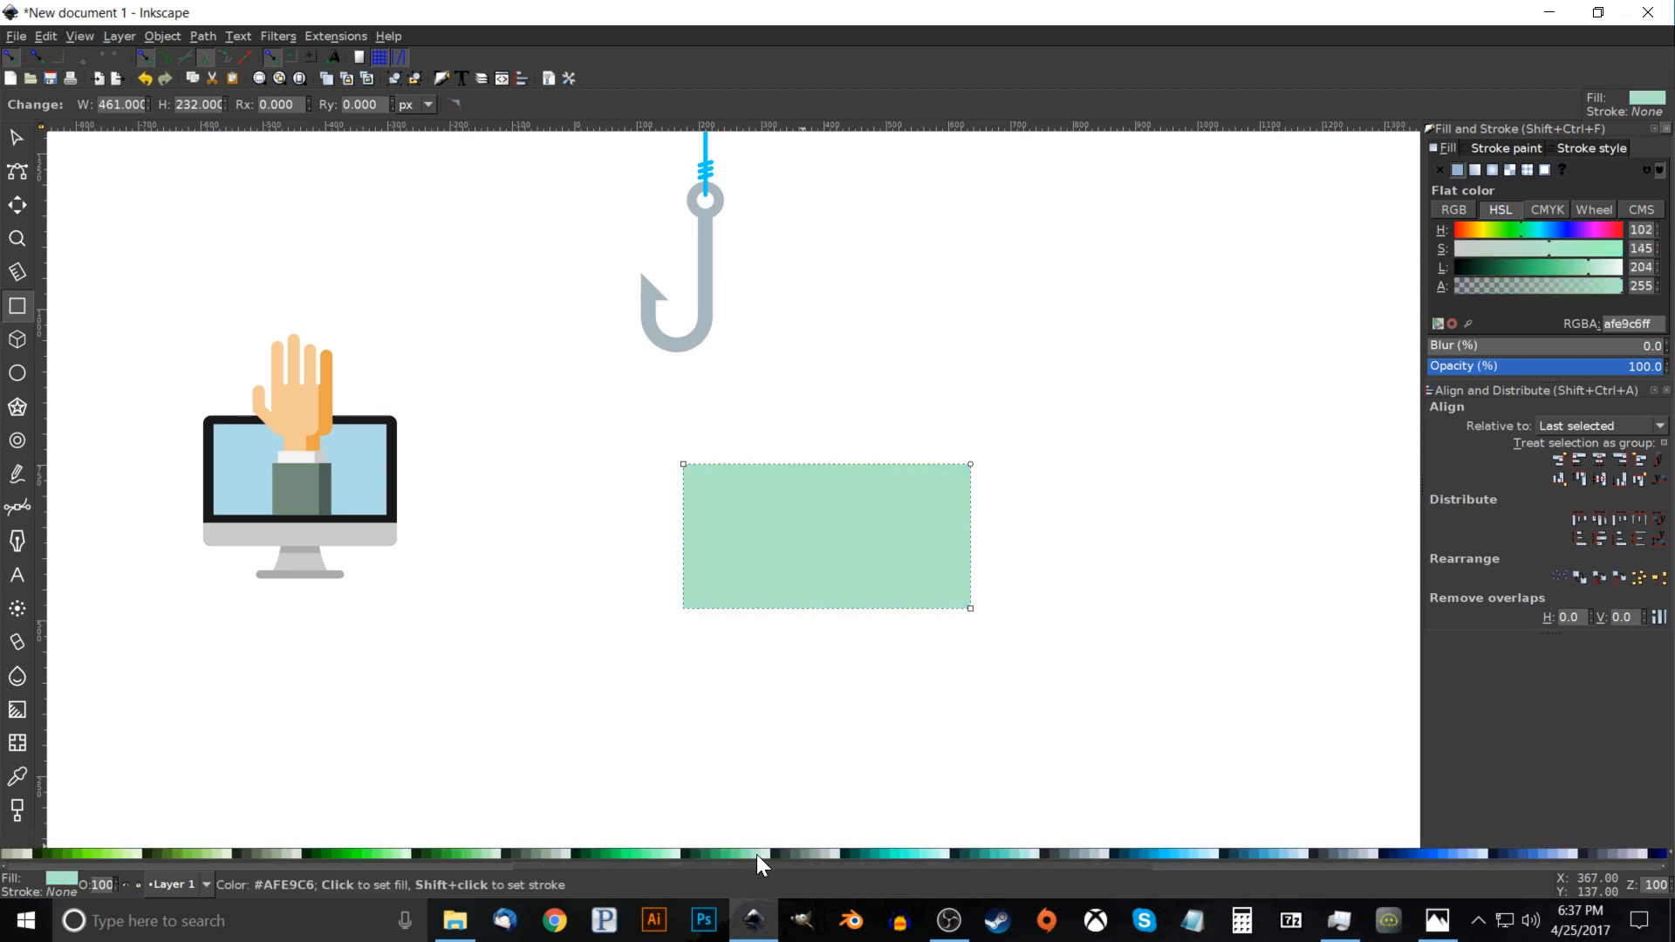
Duplicate the light green rectangle, fill the copy with dark green 536C5D, and shrink it inward to about 401 × 180 px.
left_click(15, 137)
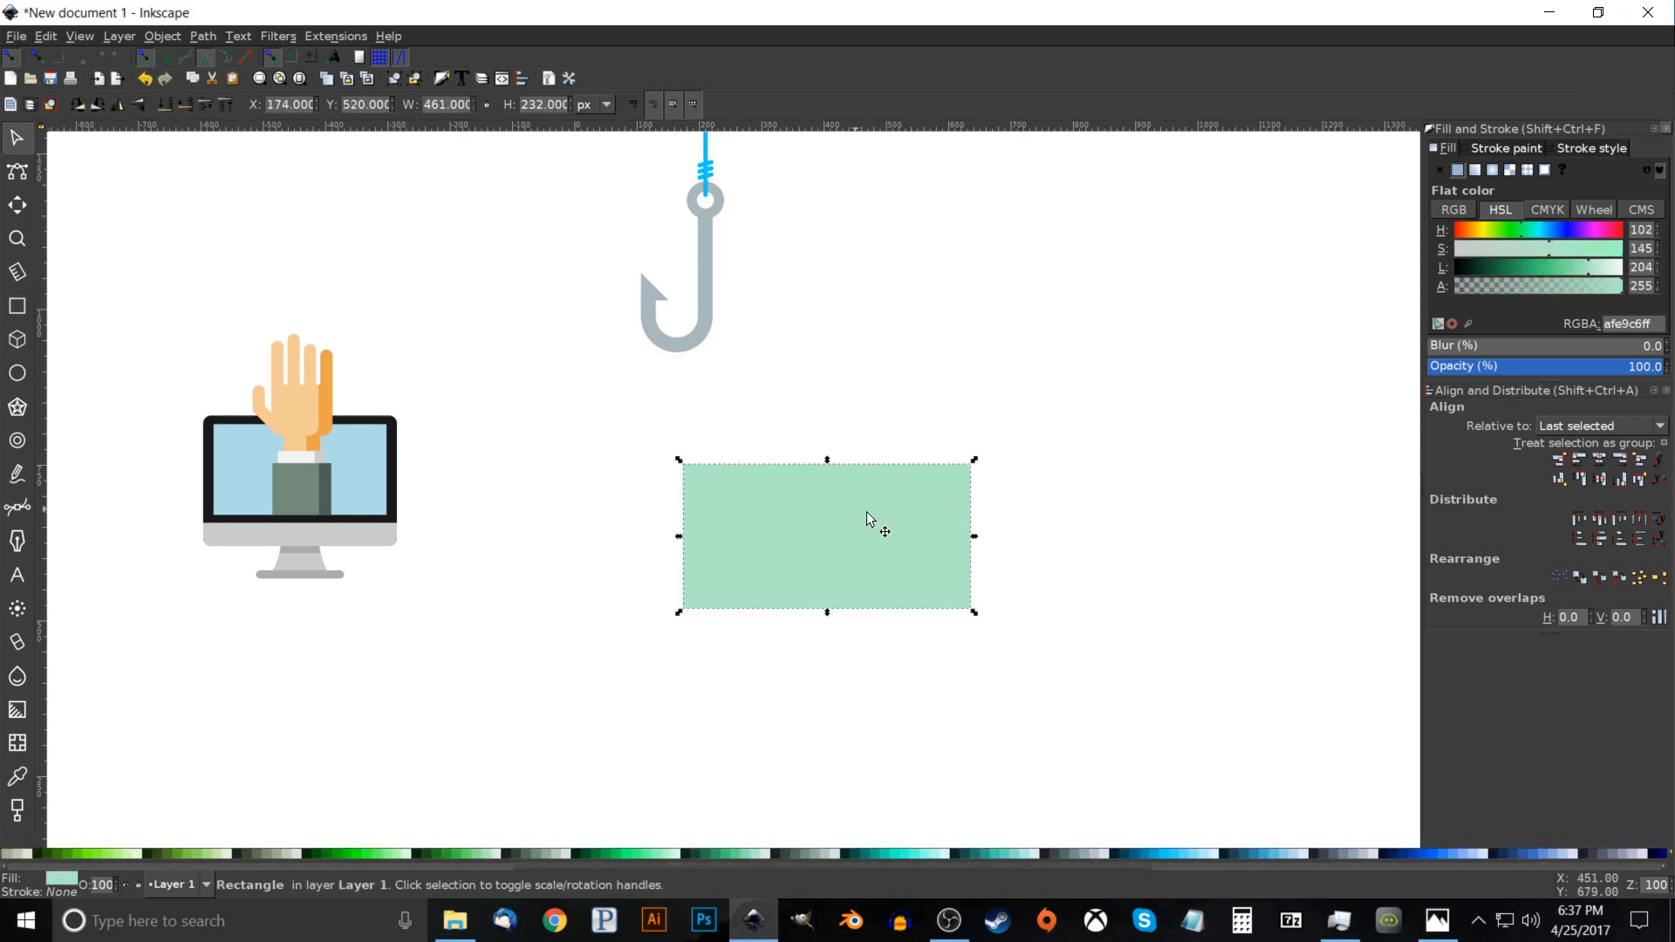
key("ctrl+d")
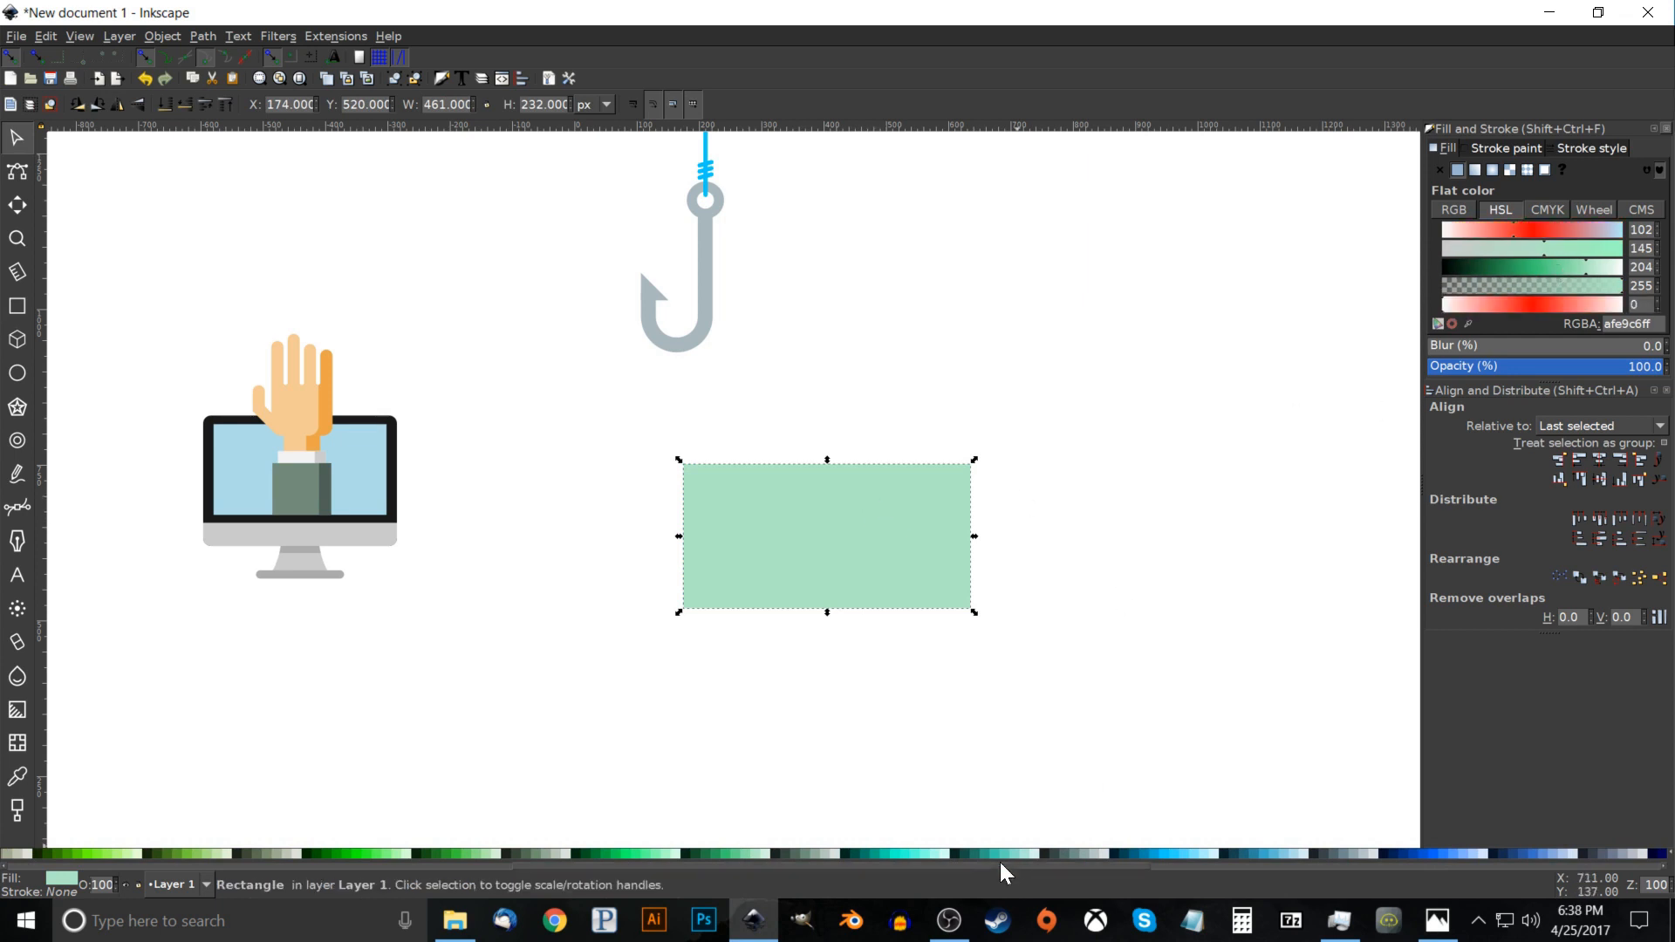
left_click(1072, 852)
left_click(1061, 854)
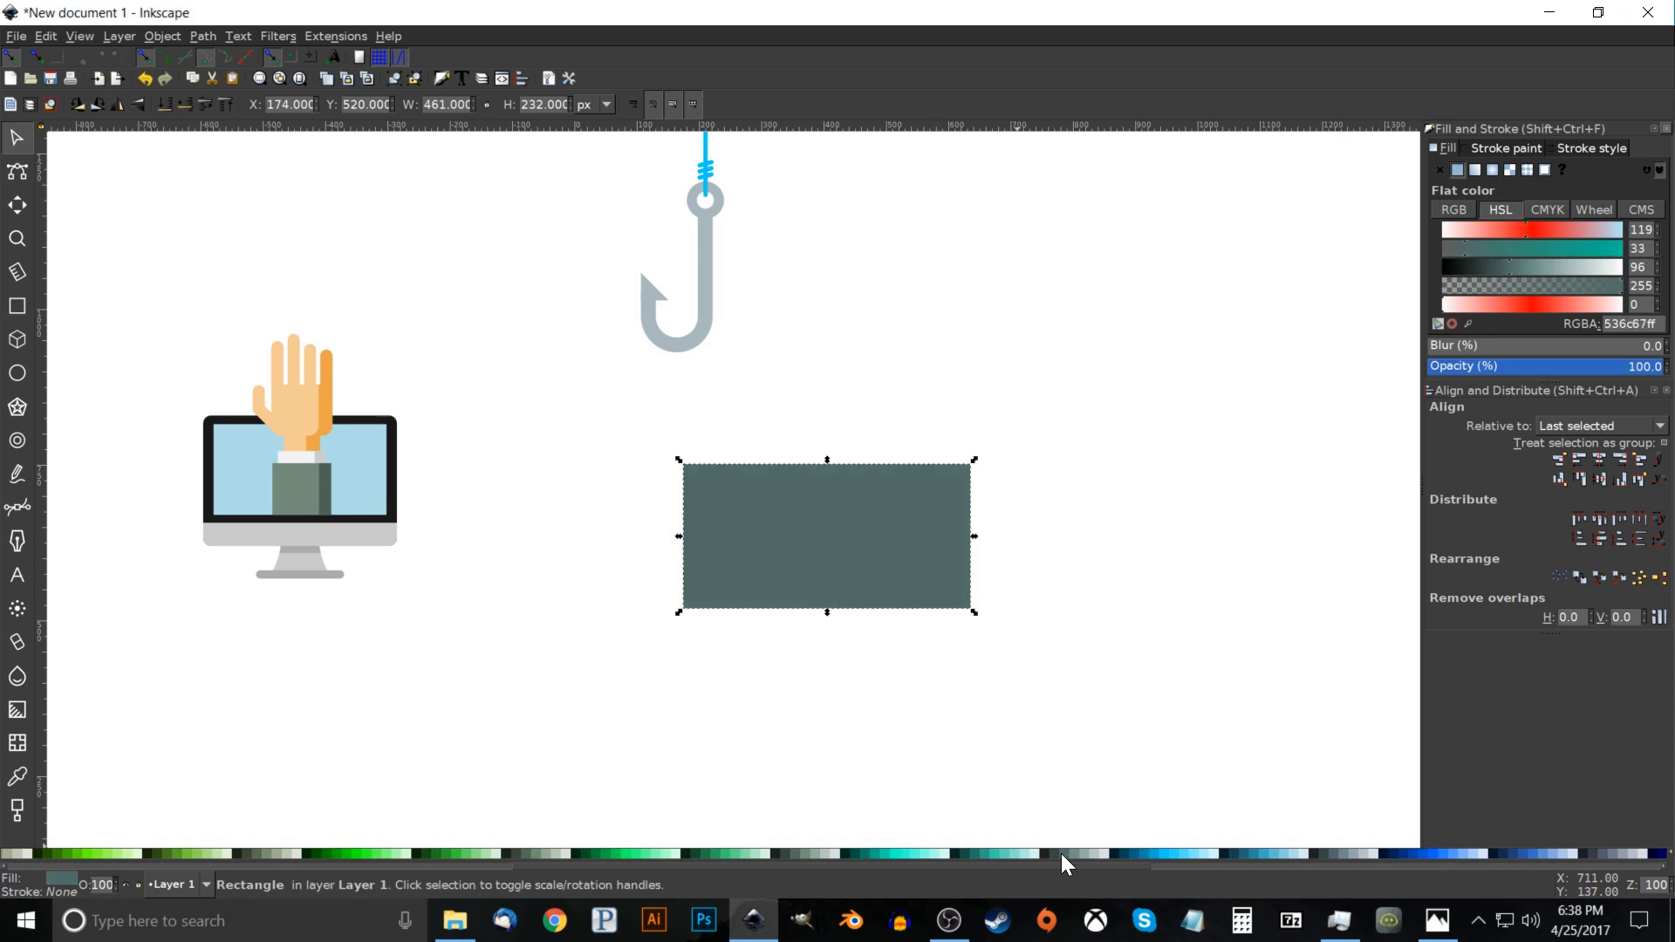
left_click(792, 855)
left_click_drag(976, 536, 954, 536)
left_click_drag(680, 535, 699, 534)
left_click_drag(825, 614, 833, 598)
left_click_drag(827, 460, 841, 476)
left_click_drag(830, 597, 831, 595)
Center the light and dark green rectangles on each other horizontally and vertically.
left_click_drag(1208, 752, 515, 406)
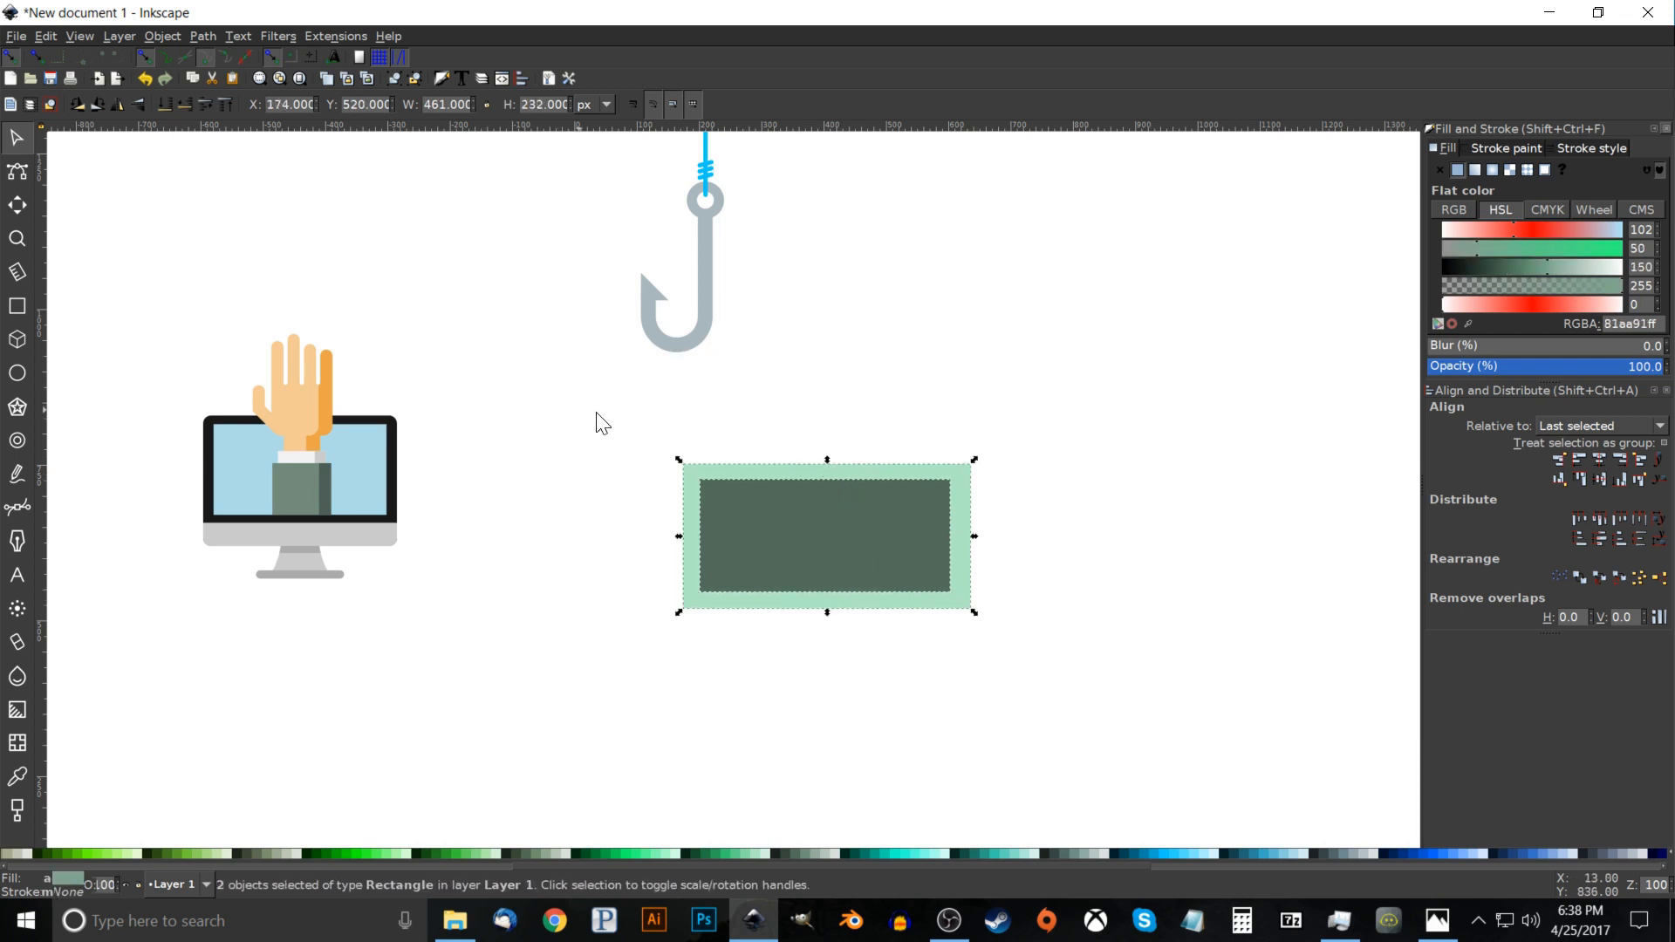
left_click(1604, 460)
left_click(1604, 478)
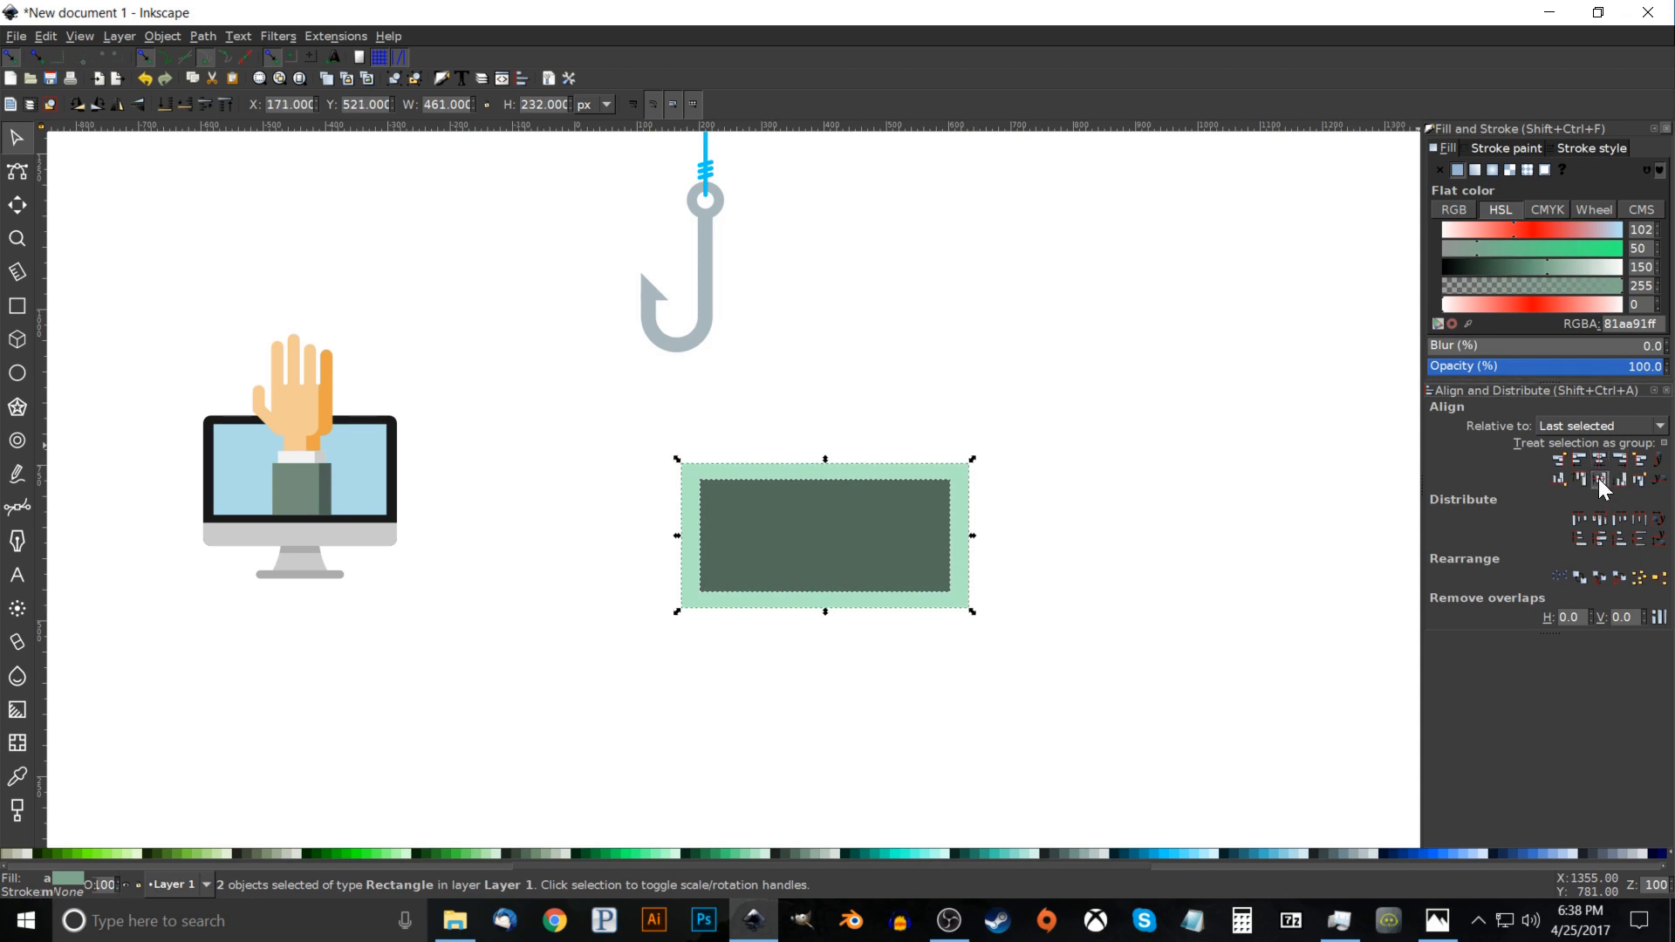
left_click(1139, 485)
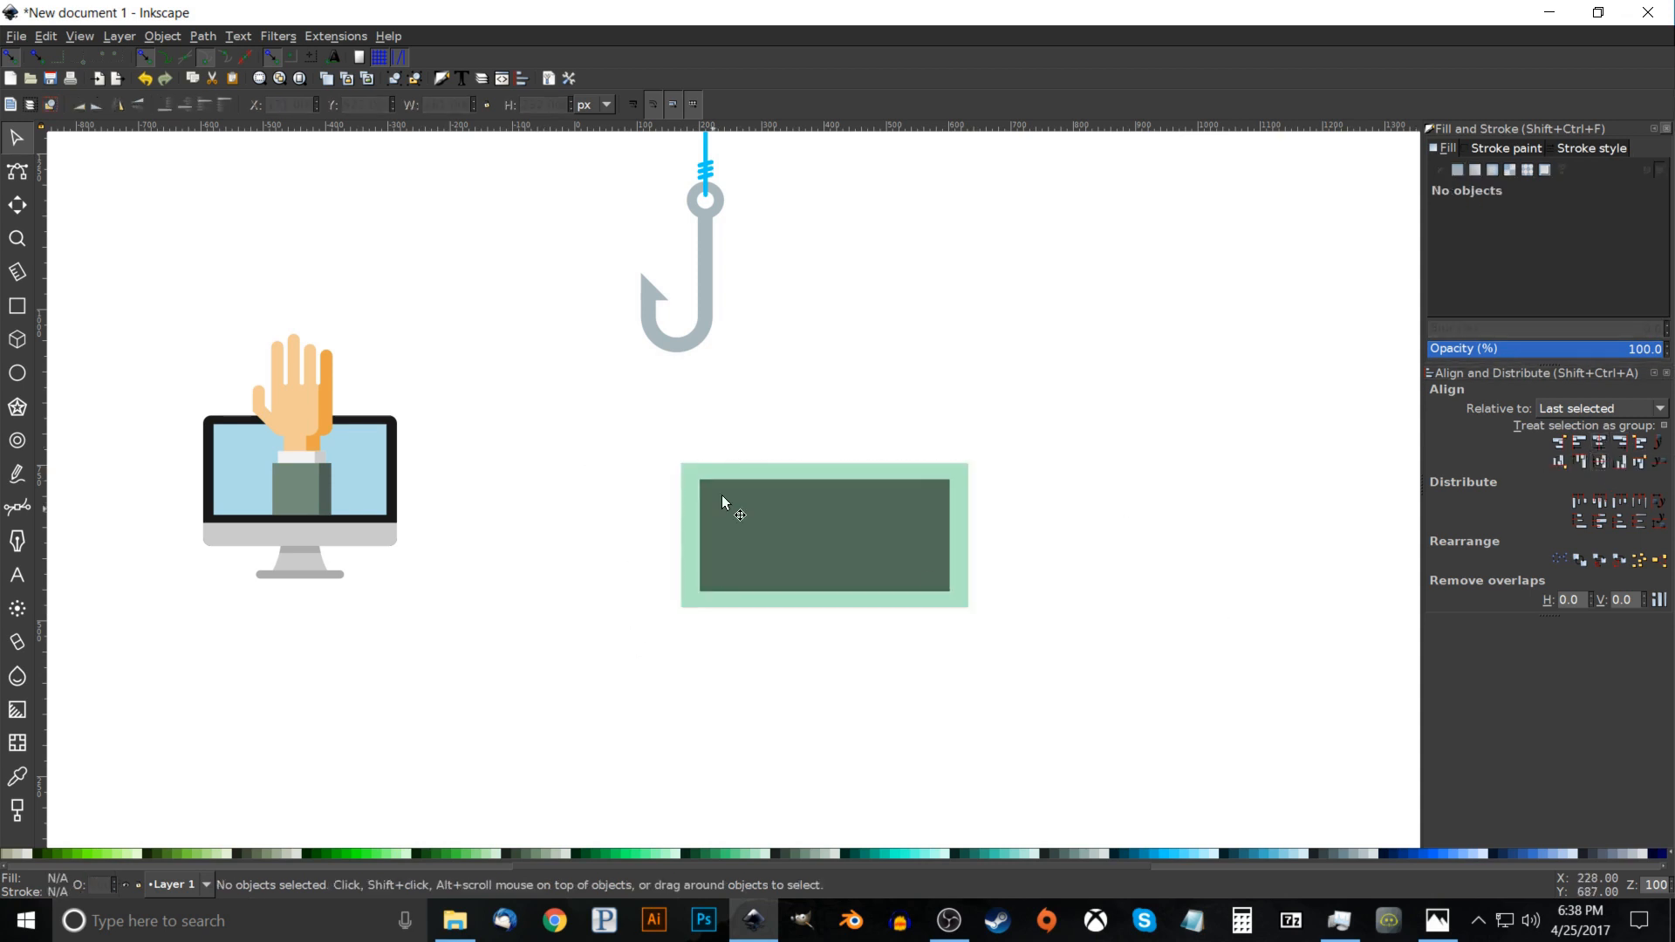
Draw a circle about 164 px wide near the banknote's upper-left corner and fill it red FF0000 at about 53% opacity.
left_click(1437, 921)
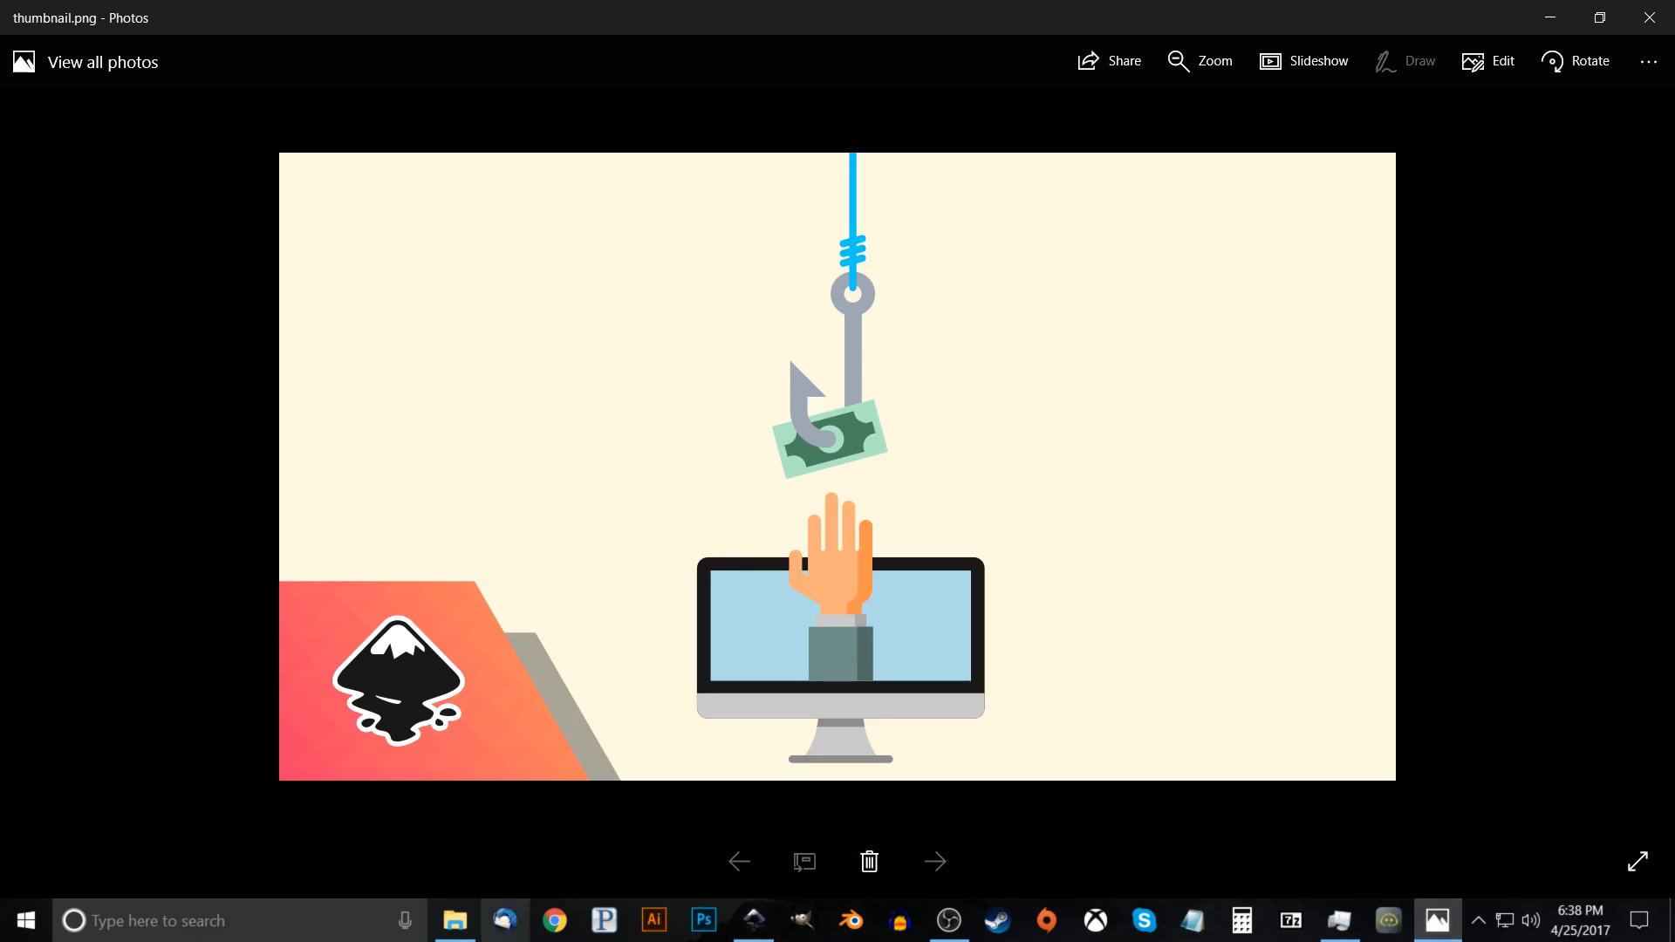
left_click(754, 921)
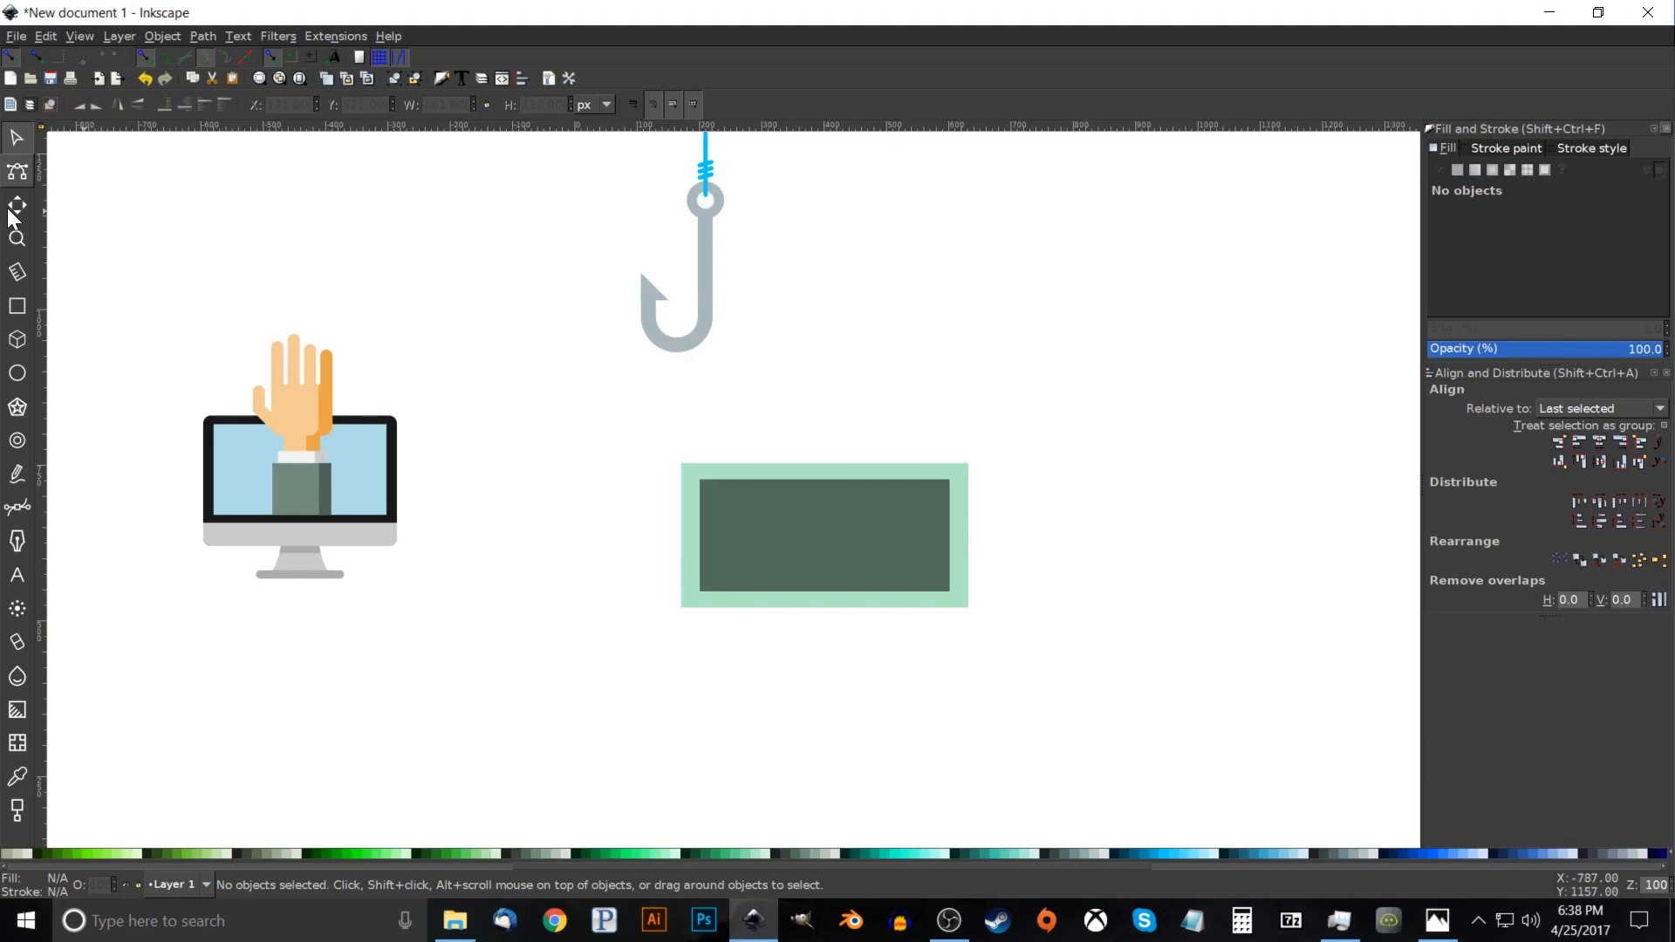
left_click(16, 373)
left_click_drag(667, 457, 725, 508)
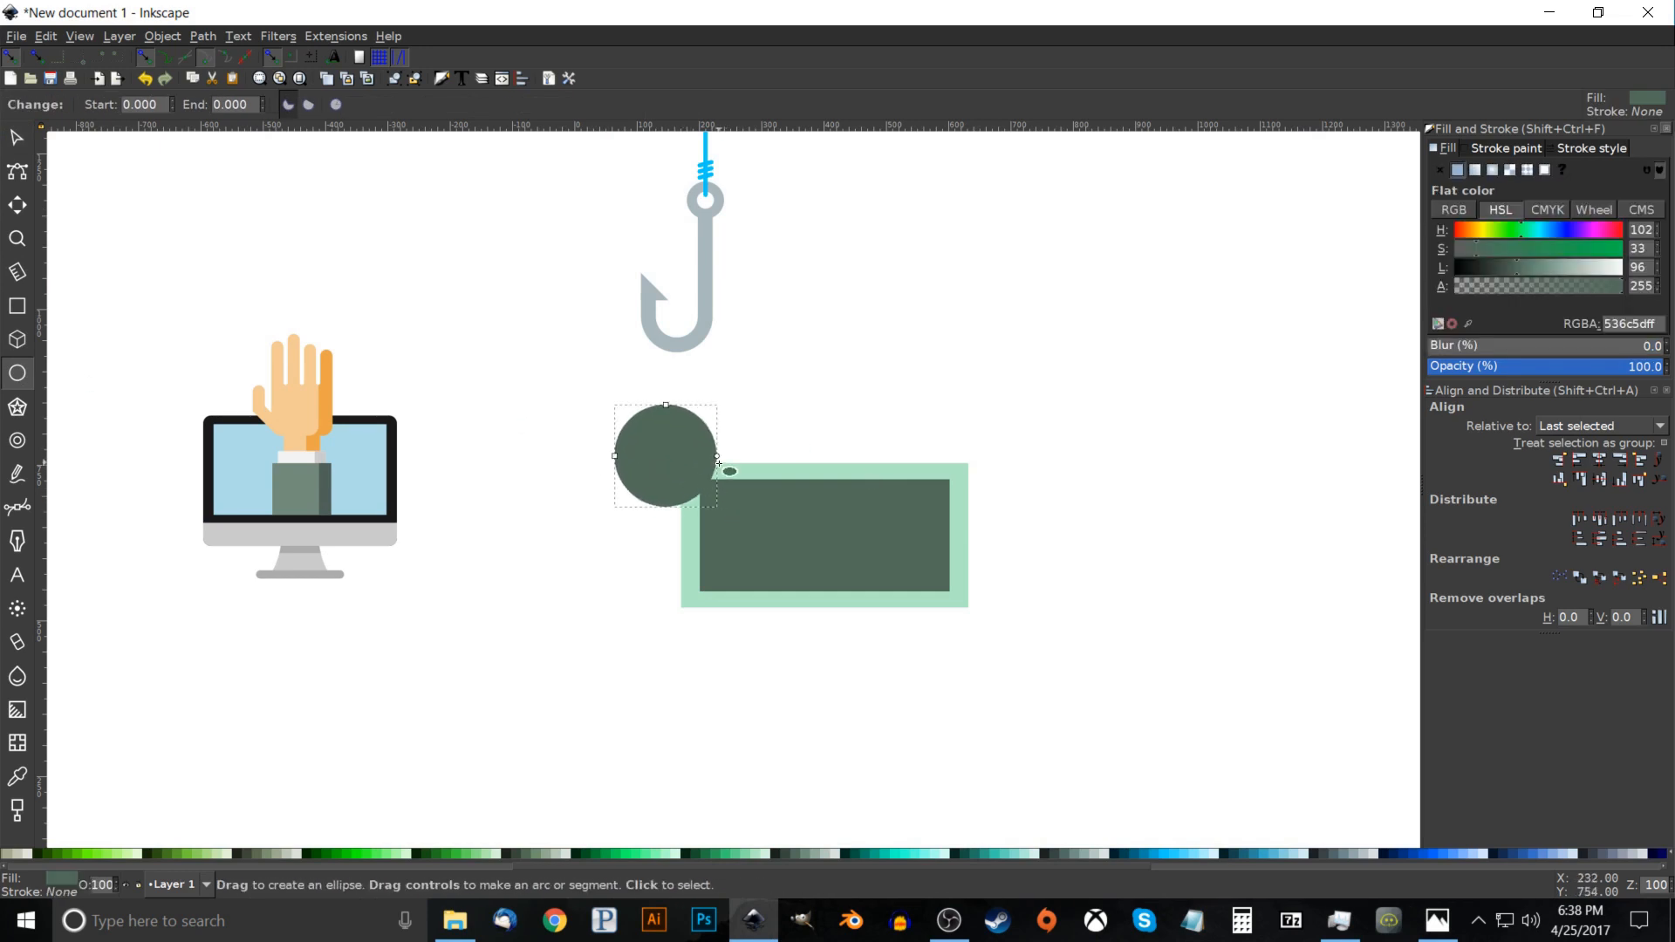
left_click_drag(895, 866, 169, 865)
left_click(162, 855)
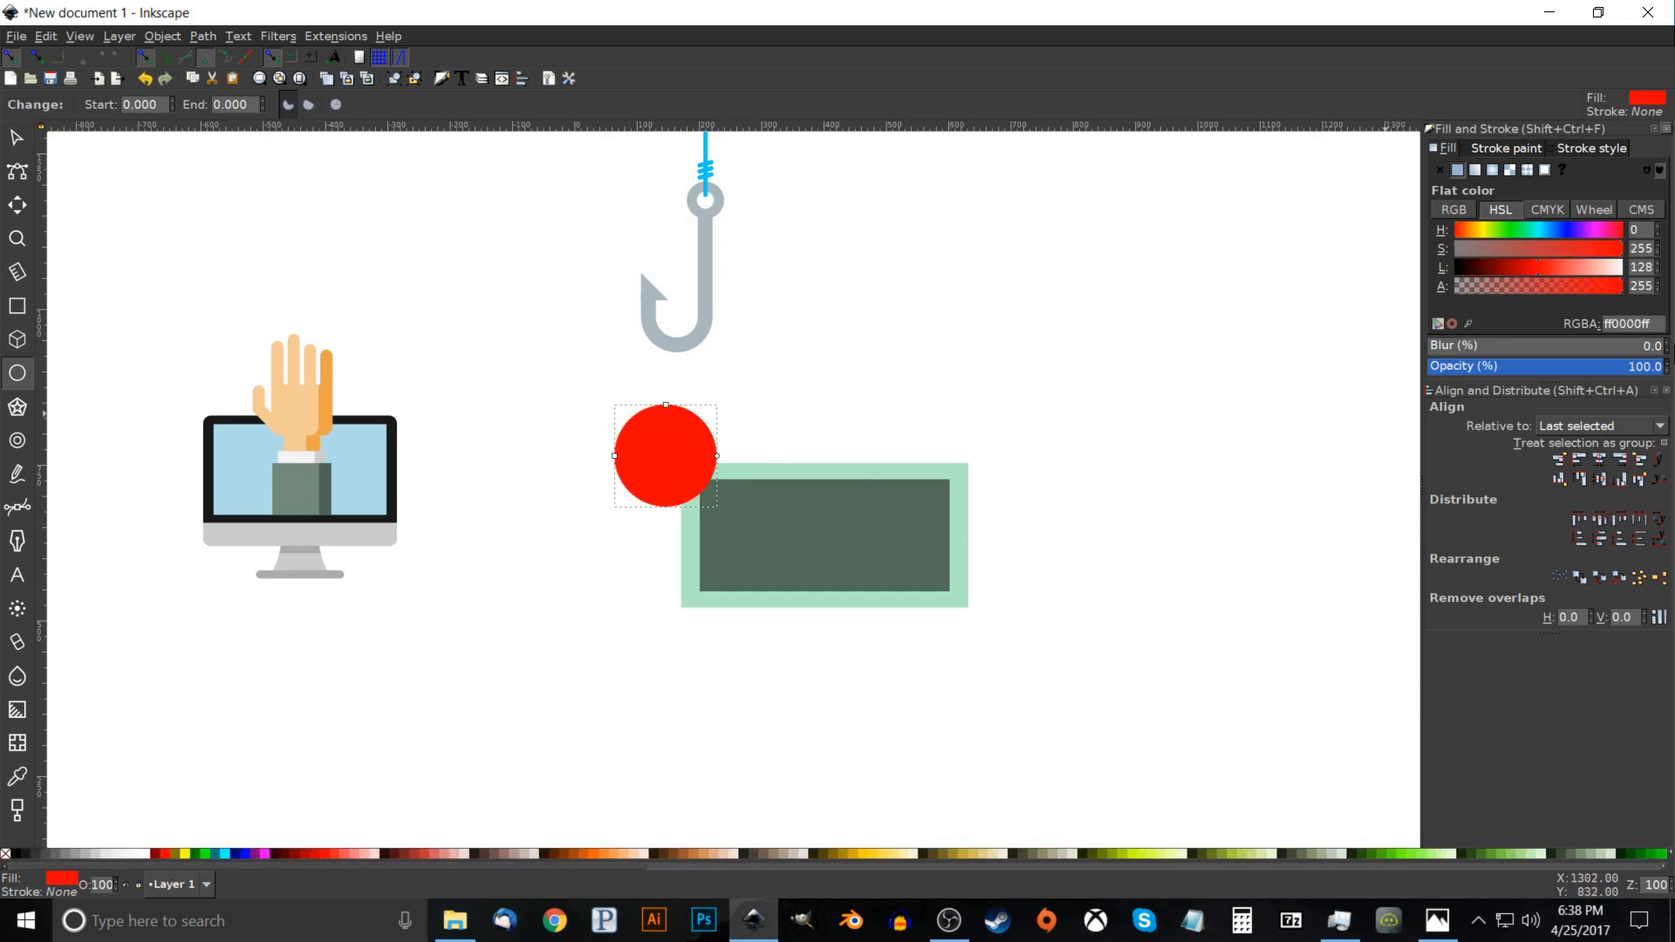
left_click(1553, 368)
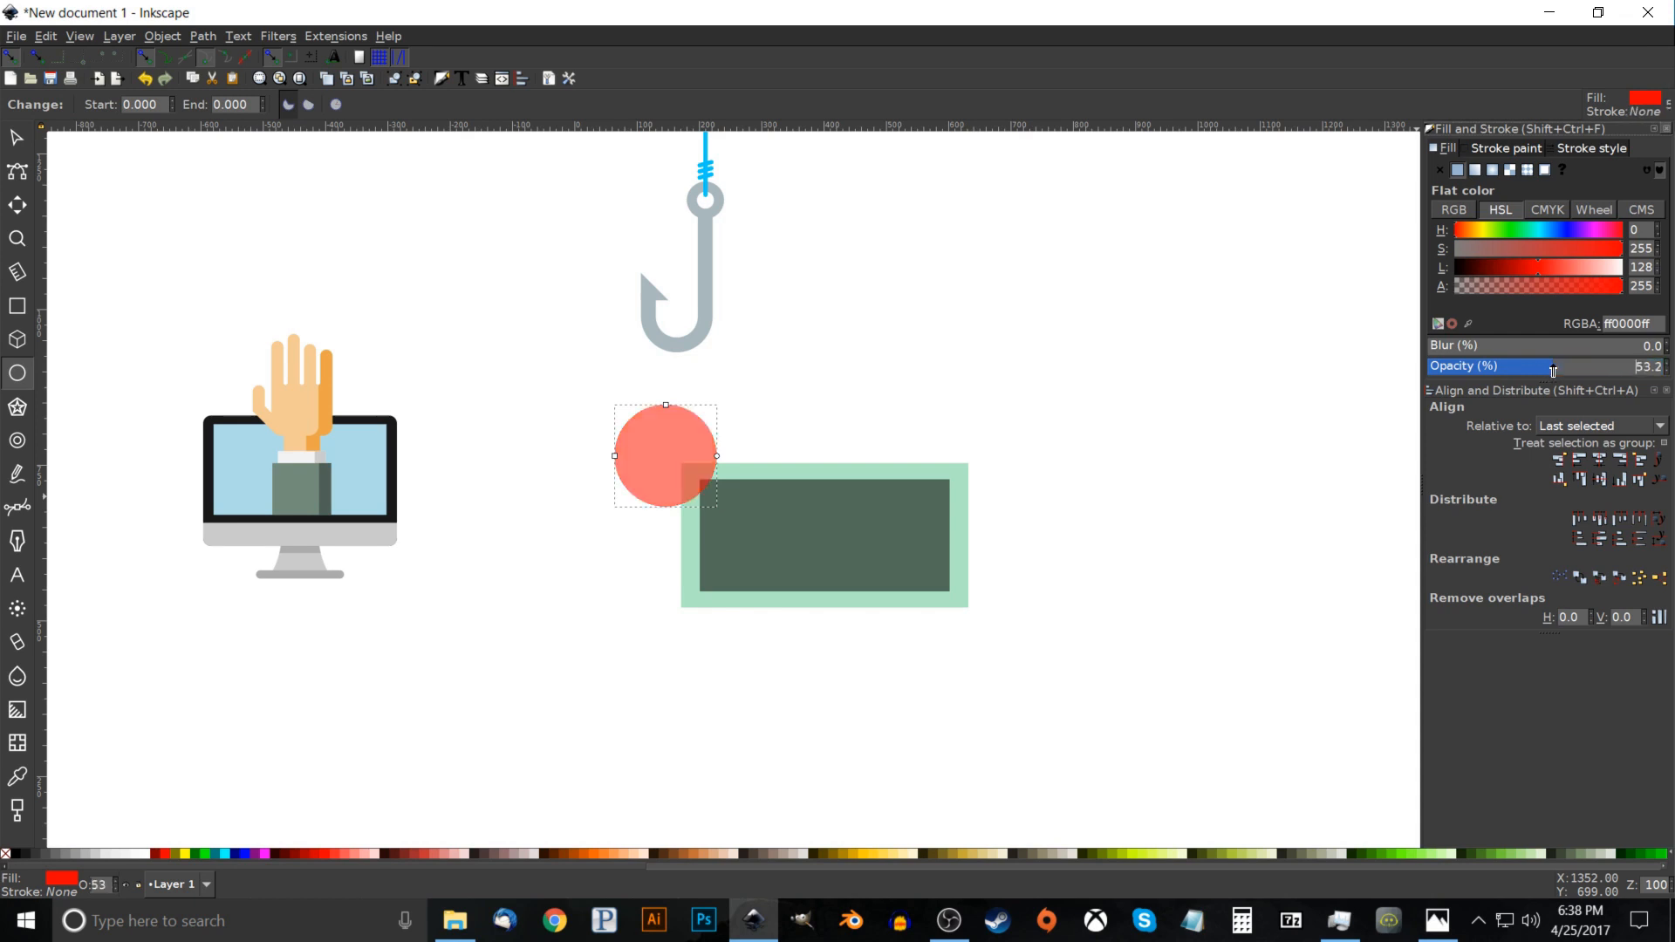
Move the red circle over the dark rectangle's upper-left corner and scale it down proportionally to about 116 px.
left_click(16, 137)
left_click_drag(665, 467, 688, 491)
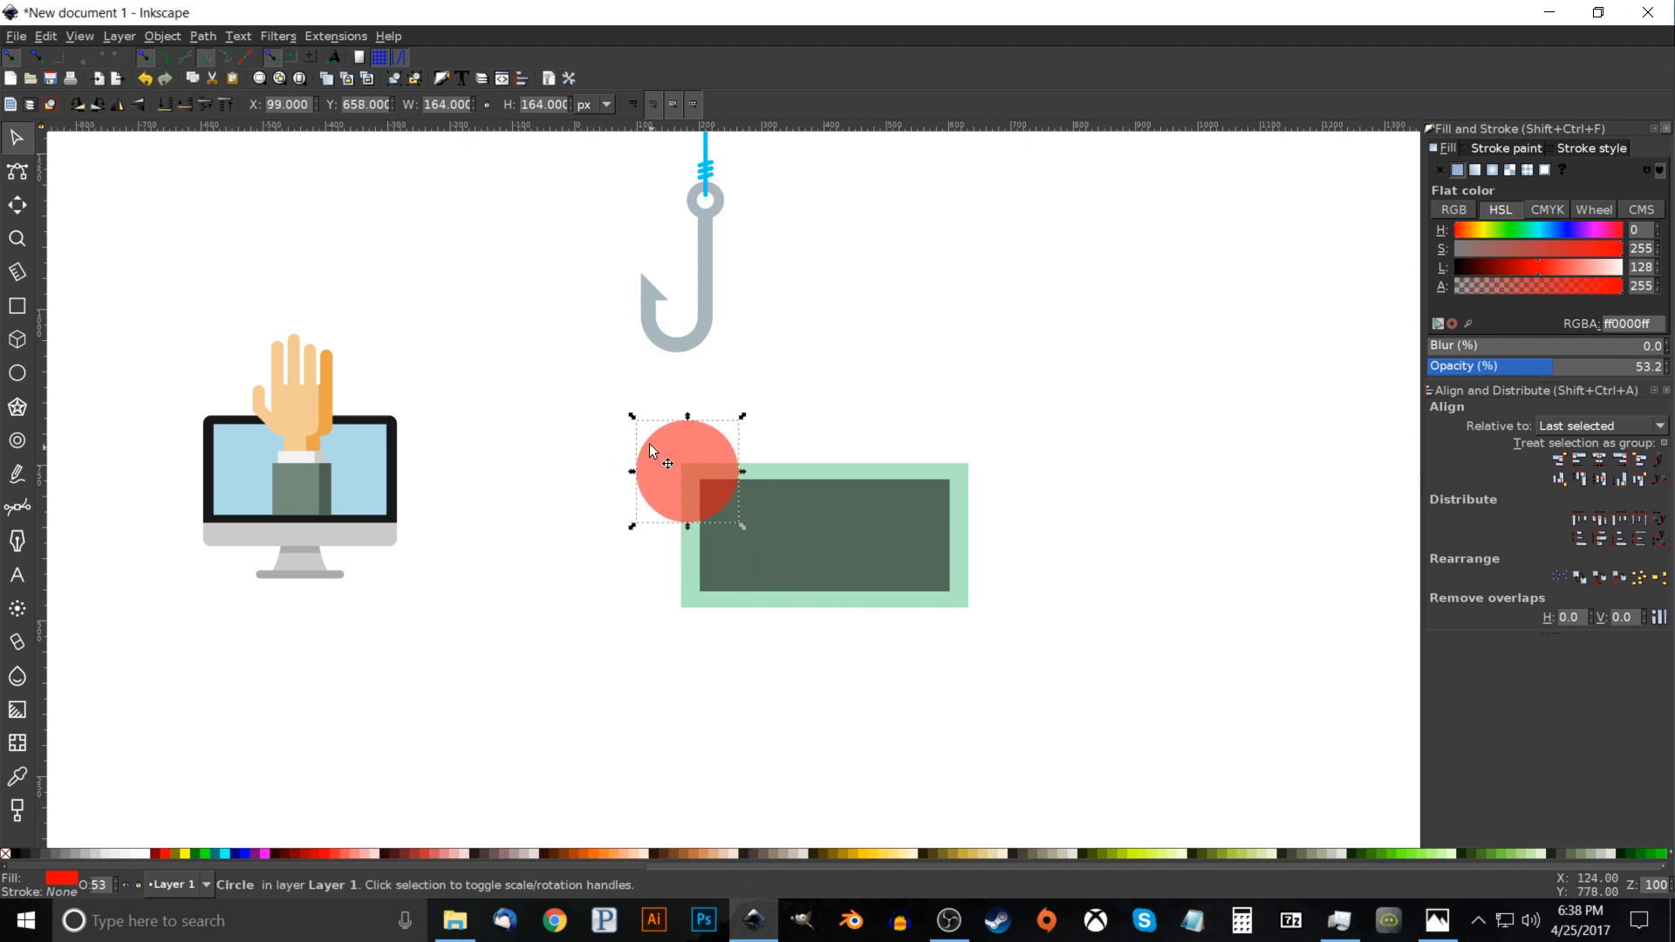
left_click_drag(634, 418, 660, 442)
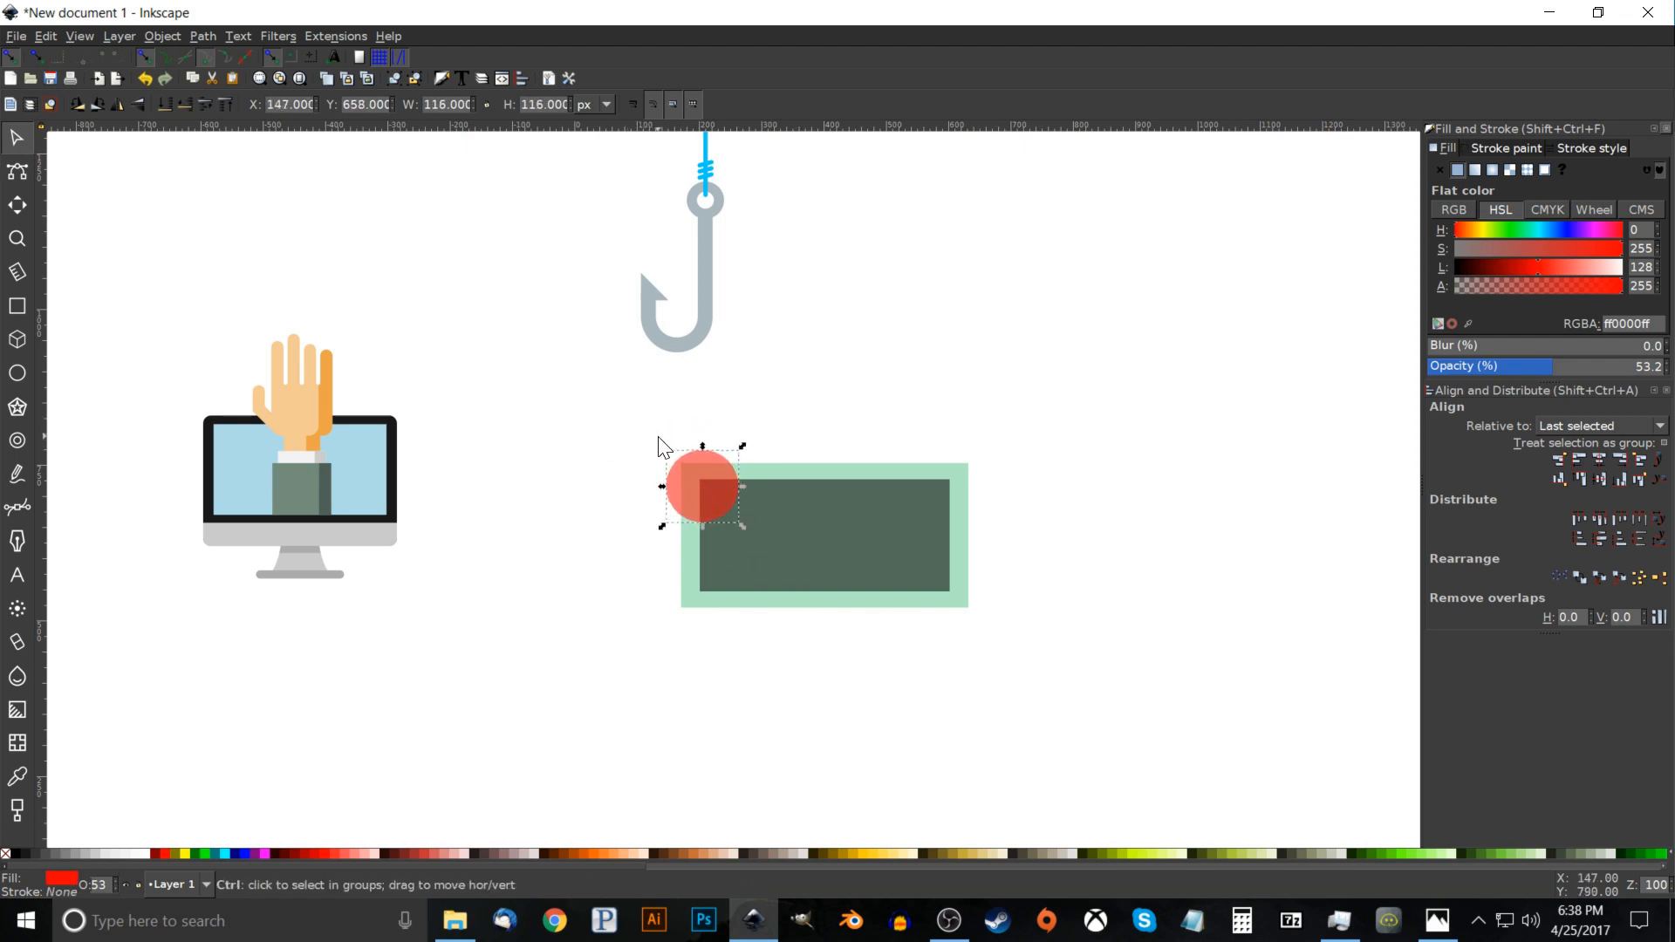
Duplicate the red circle onto the upper-right corner and unite both circles with Union.
right_click(699, 468)
left_click(748, 580)
left_click_drag(712, 483, 956, 486)
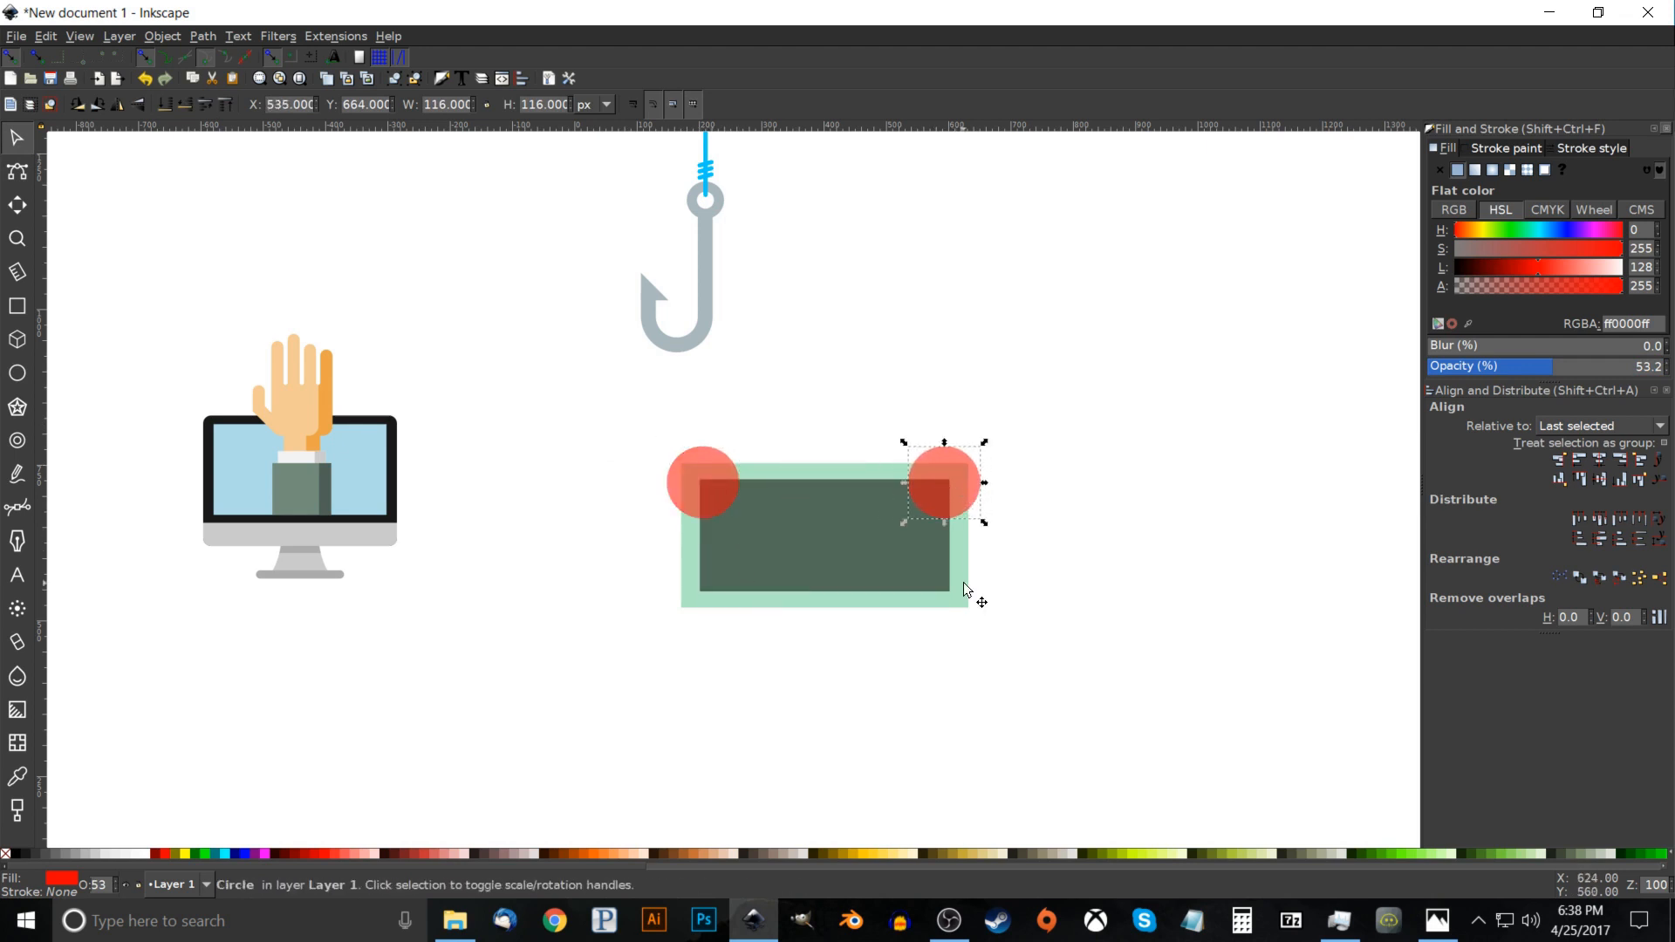
left_click(708, 479, "shift")
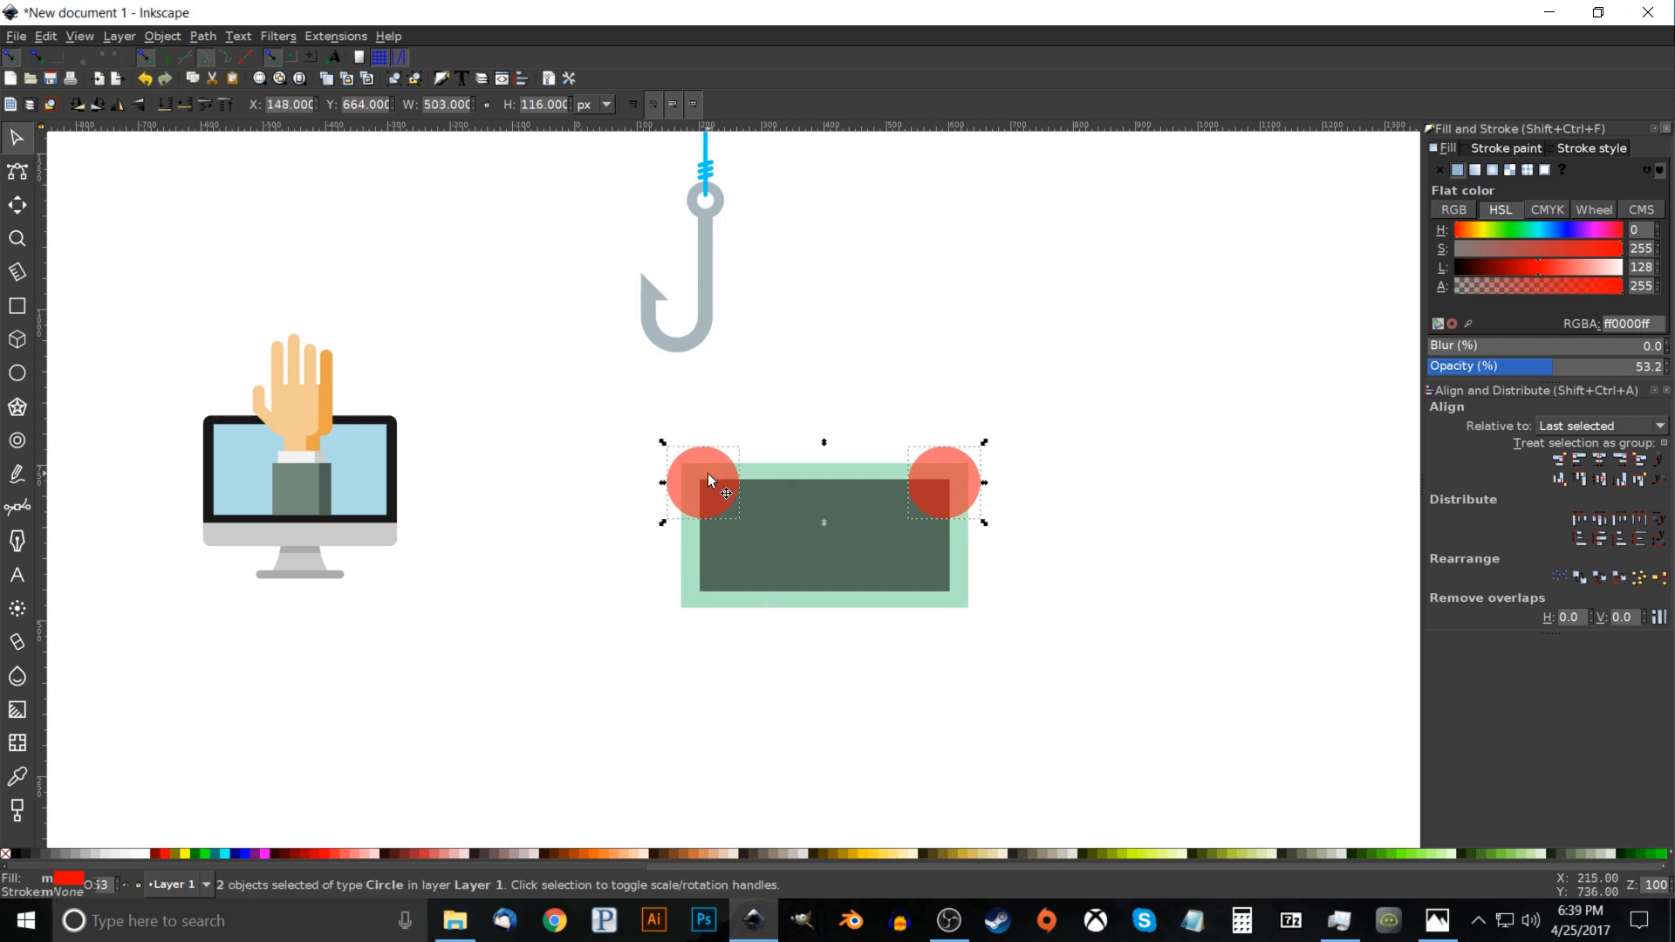
left_click(202, 36)
left_click(233, 137)
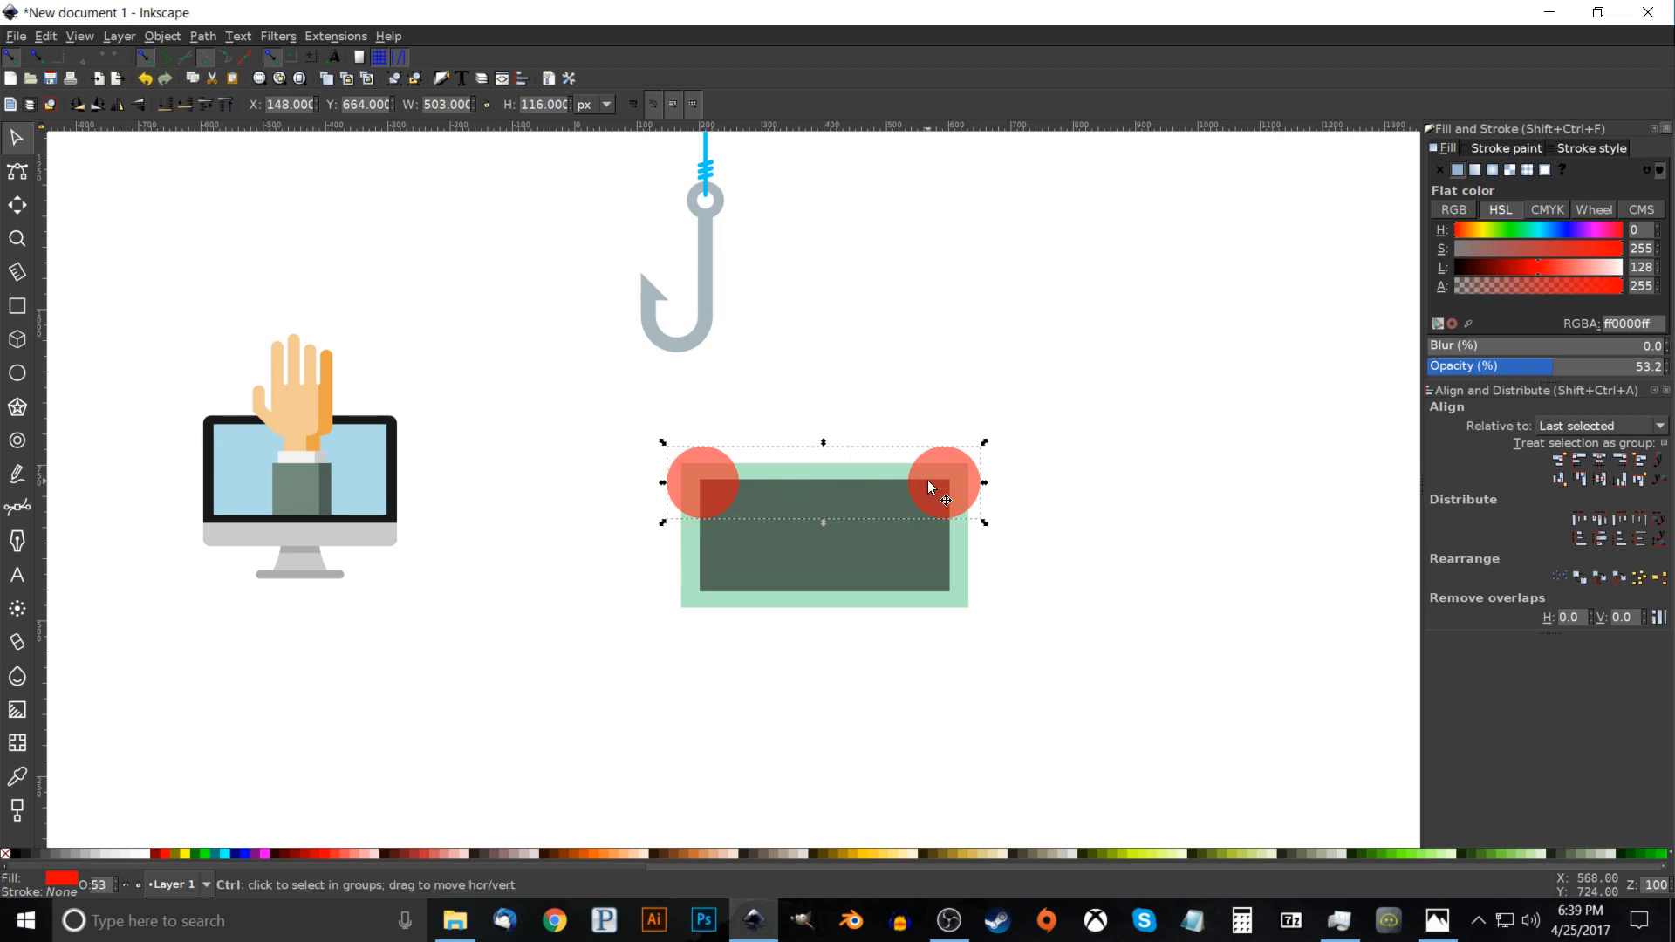
Duplicate the united circle pair onto the two lower corners and merge both pairs with Union.
key("ctrl+d")
left_click_drag(946, 464, 955, 597)
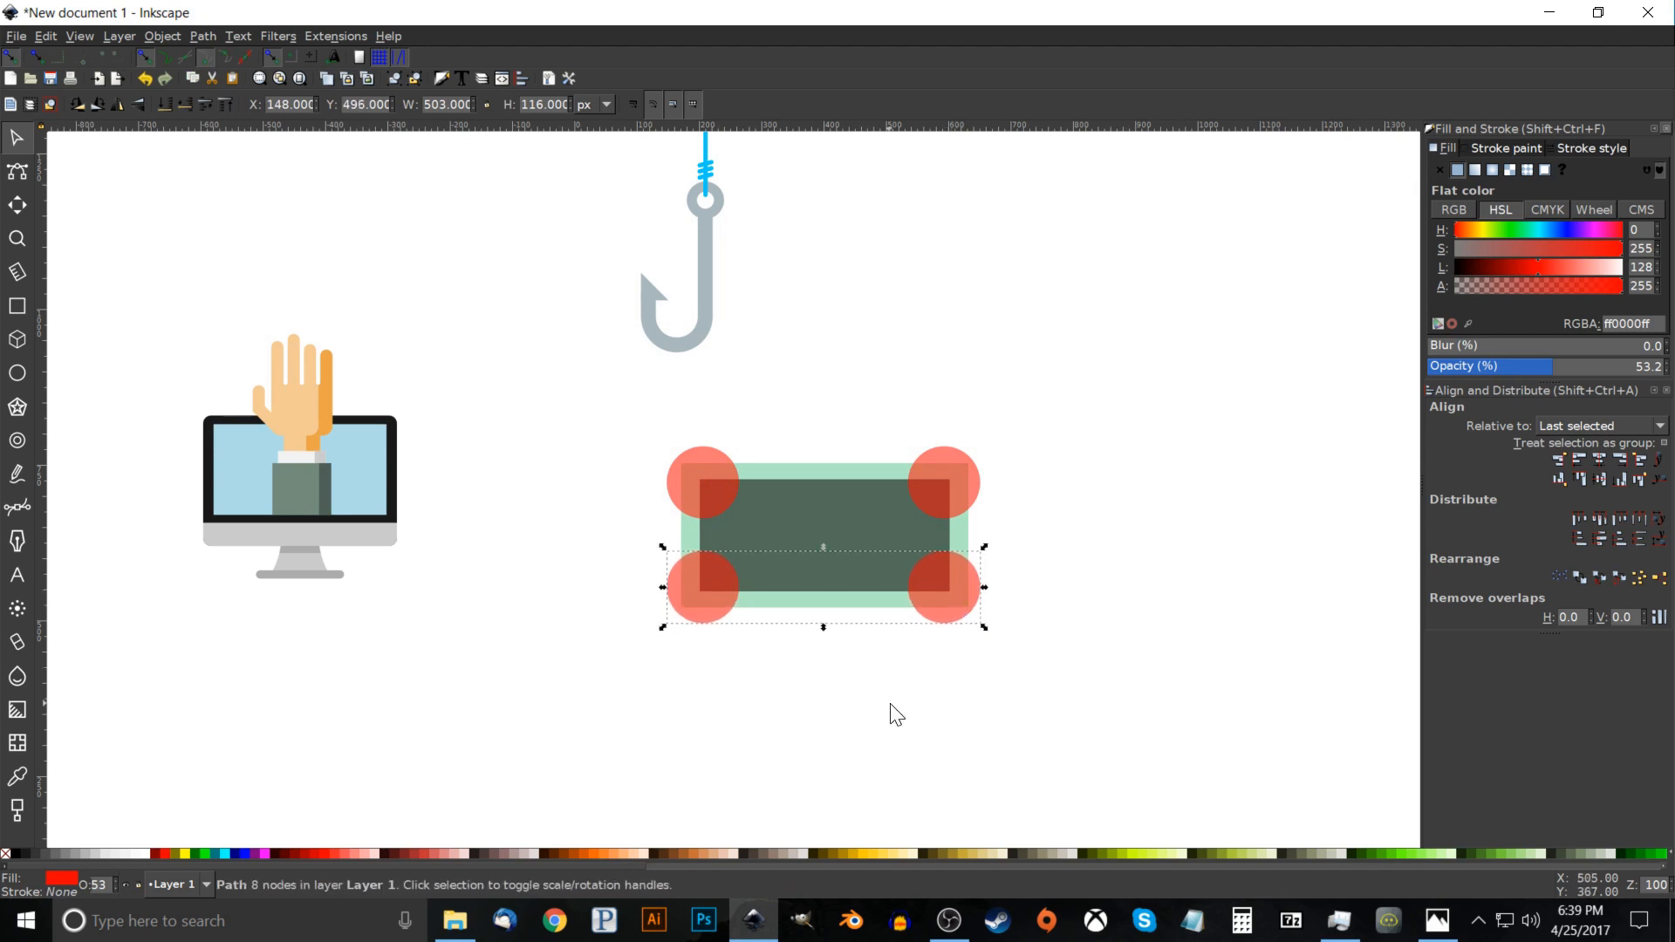
left_click(961, 505, "shift")
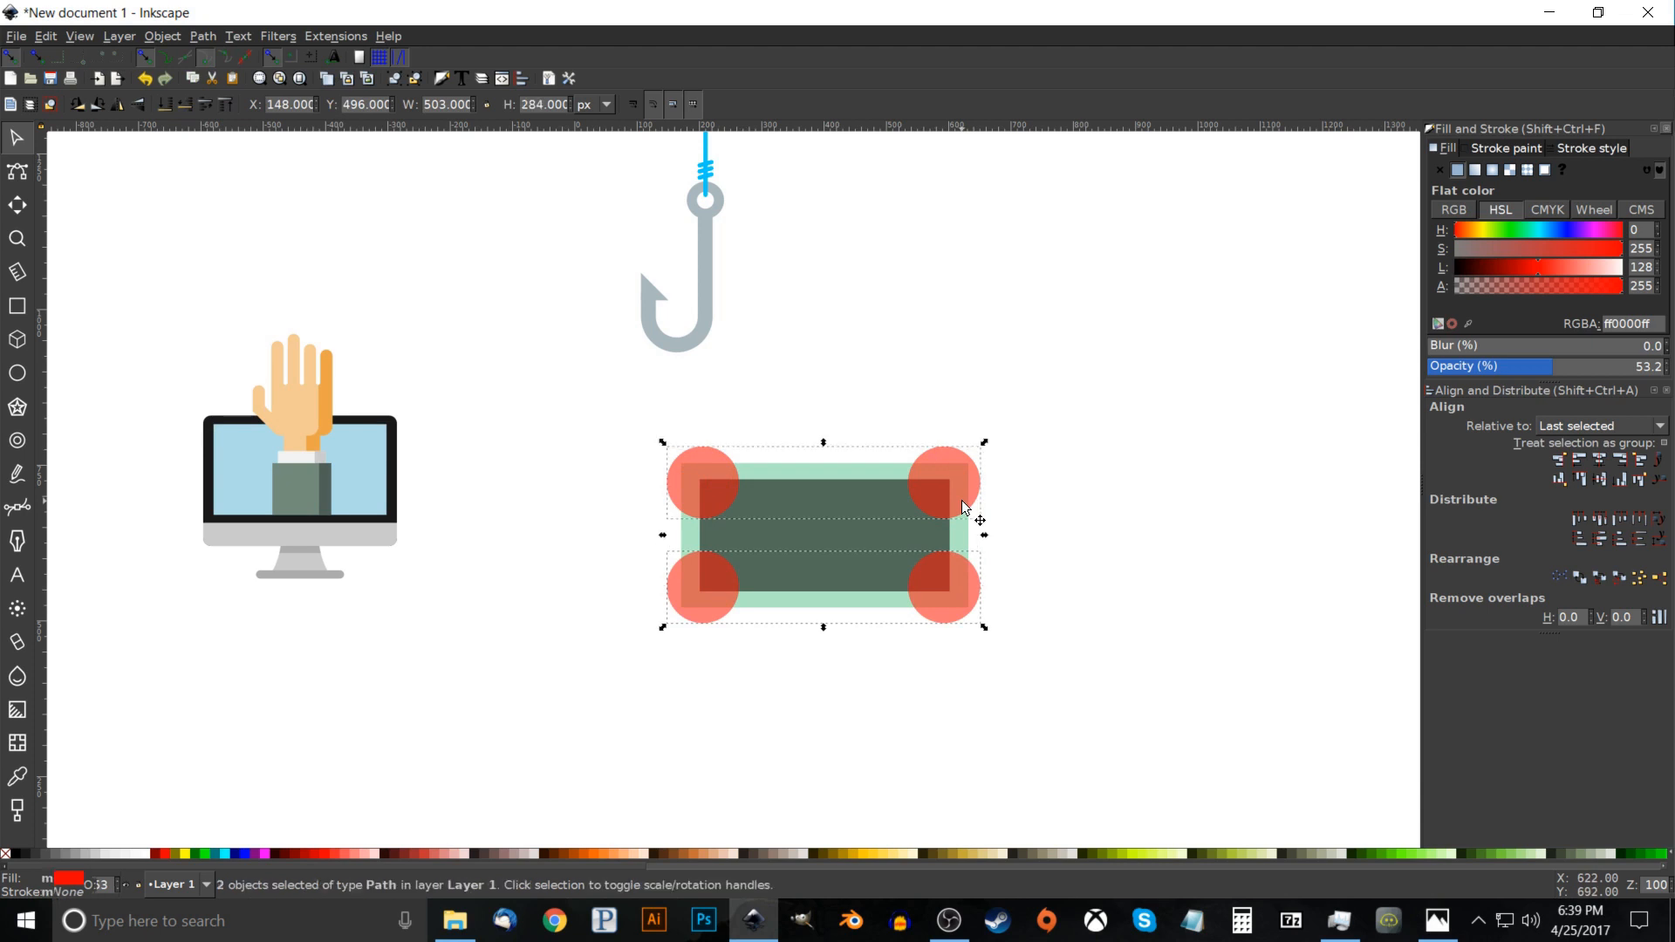
left_click(202, 36)
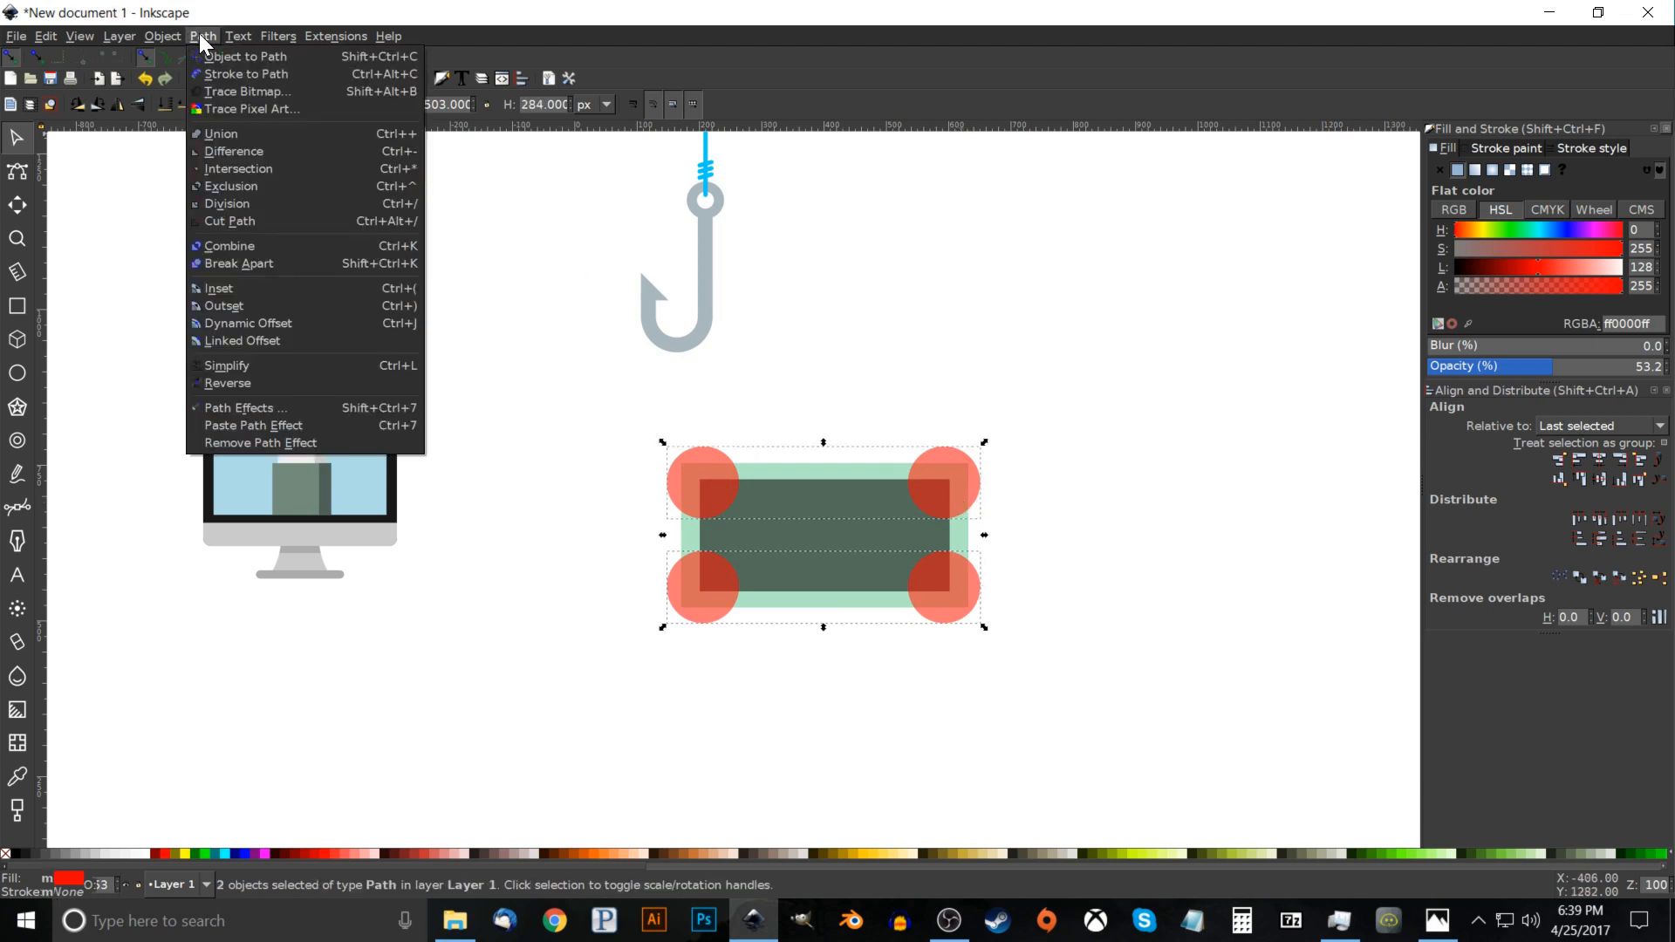
left_click(234, 132)
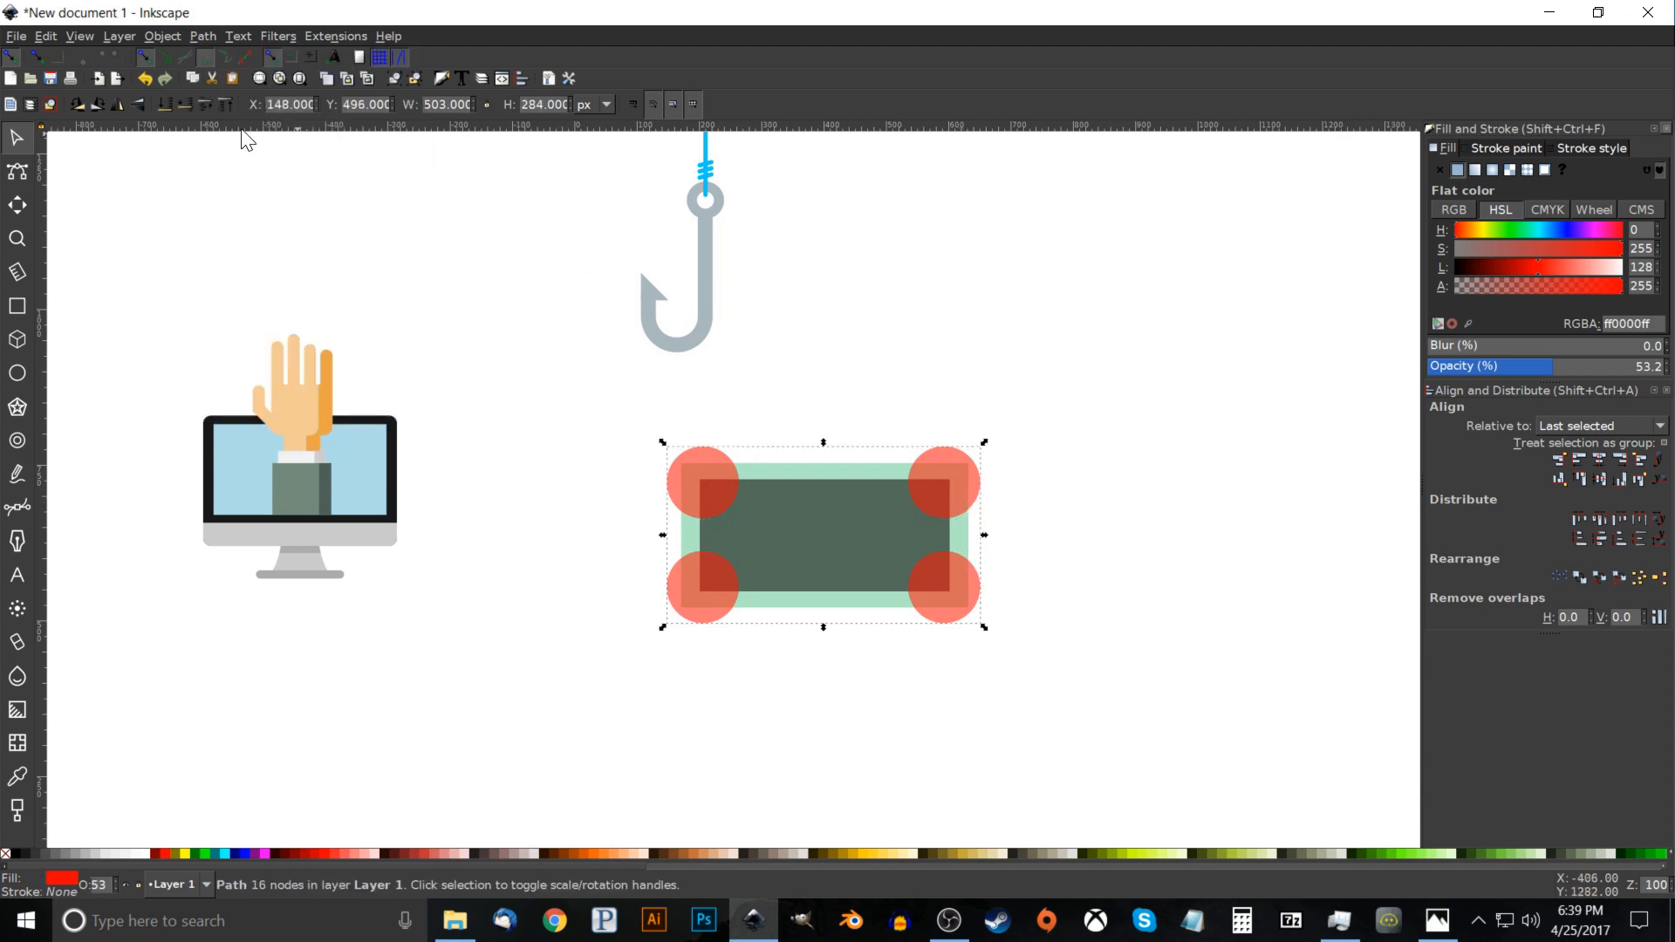
Center the four-circle path on the dark green rectangle and subtract it with Difference to notch the corners.
left_click(855, 516, "shift")
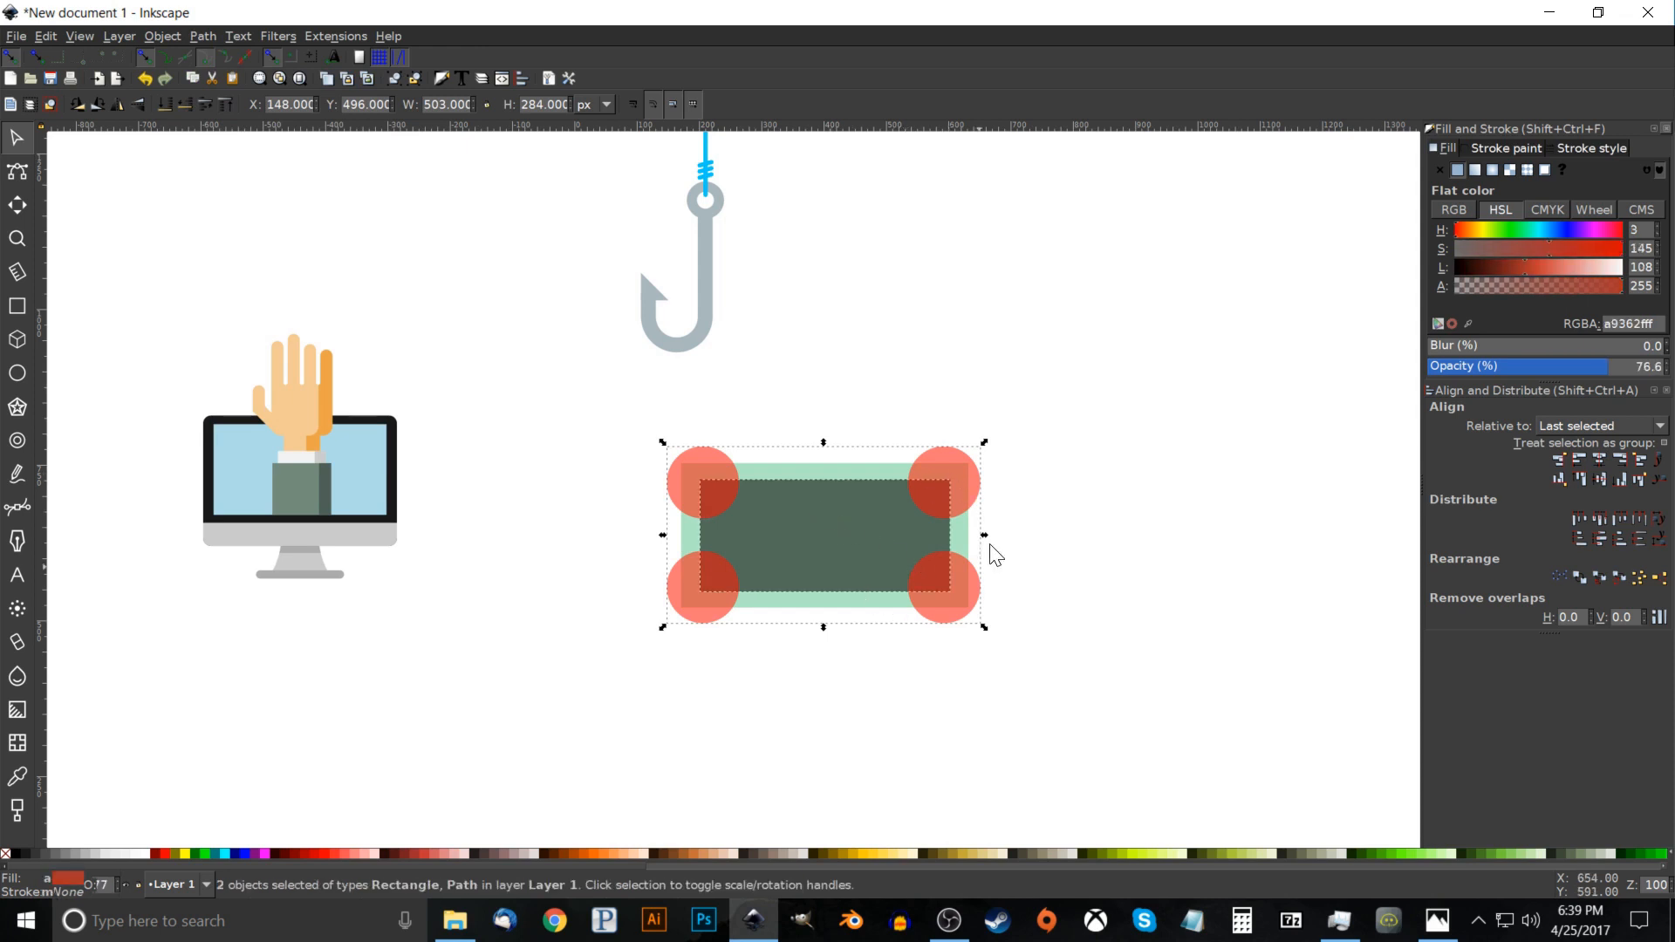
left_click(1601, 459)
left_click(1600, 477)
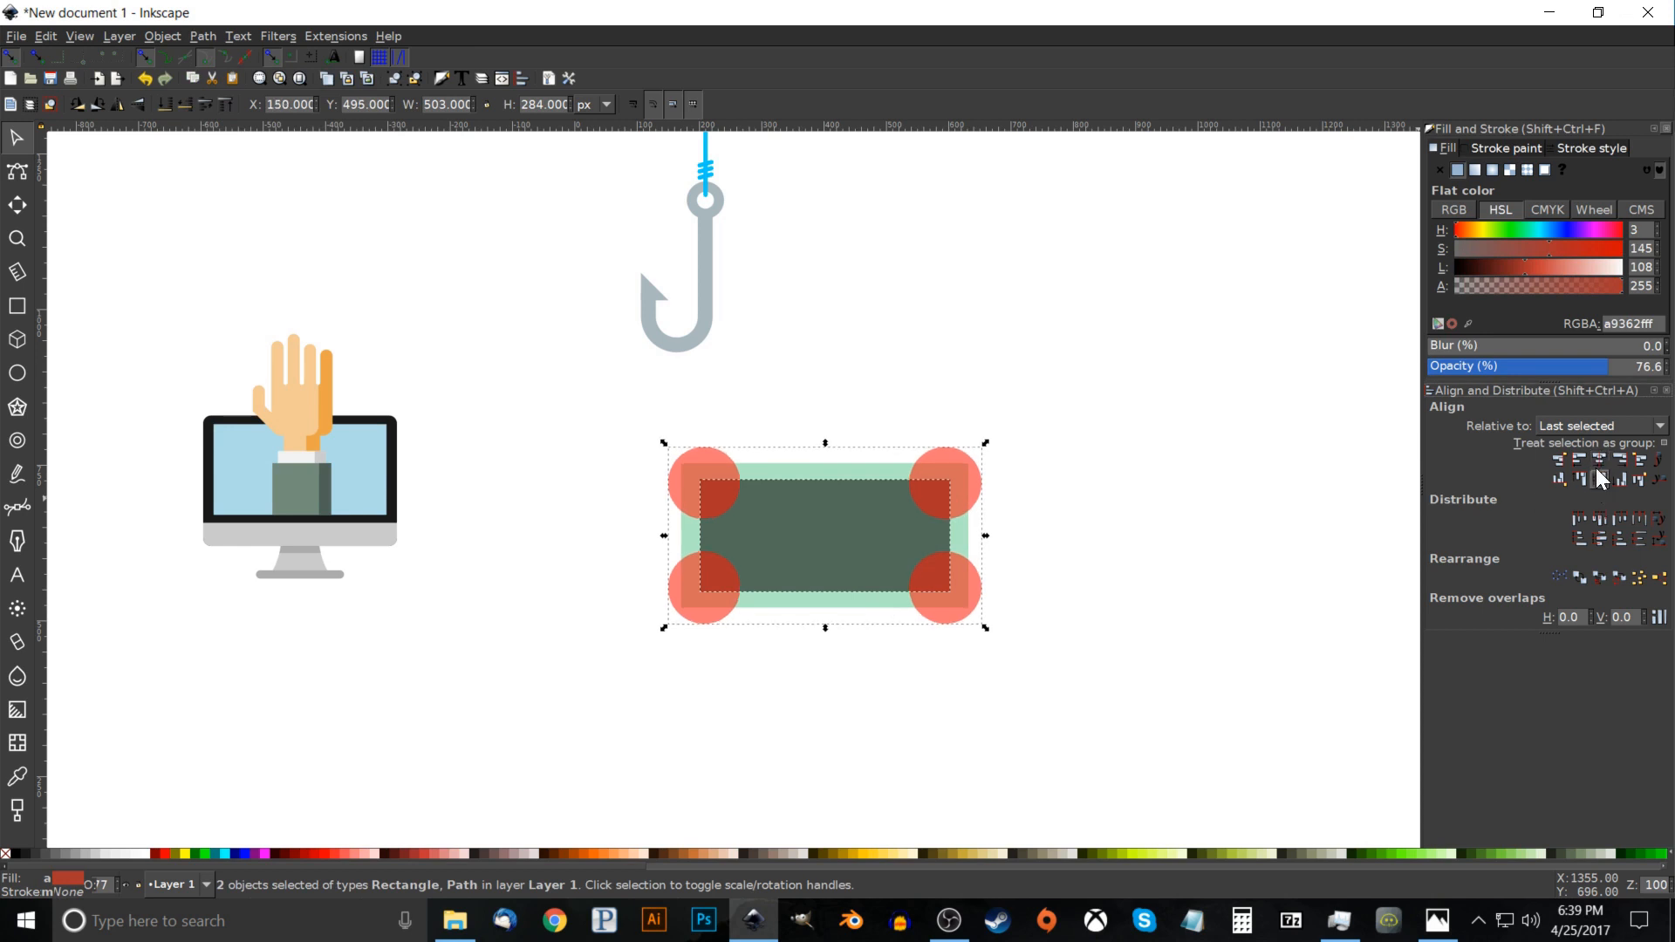
left_click(202, 36)
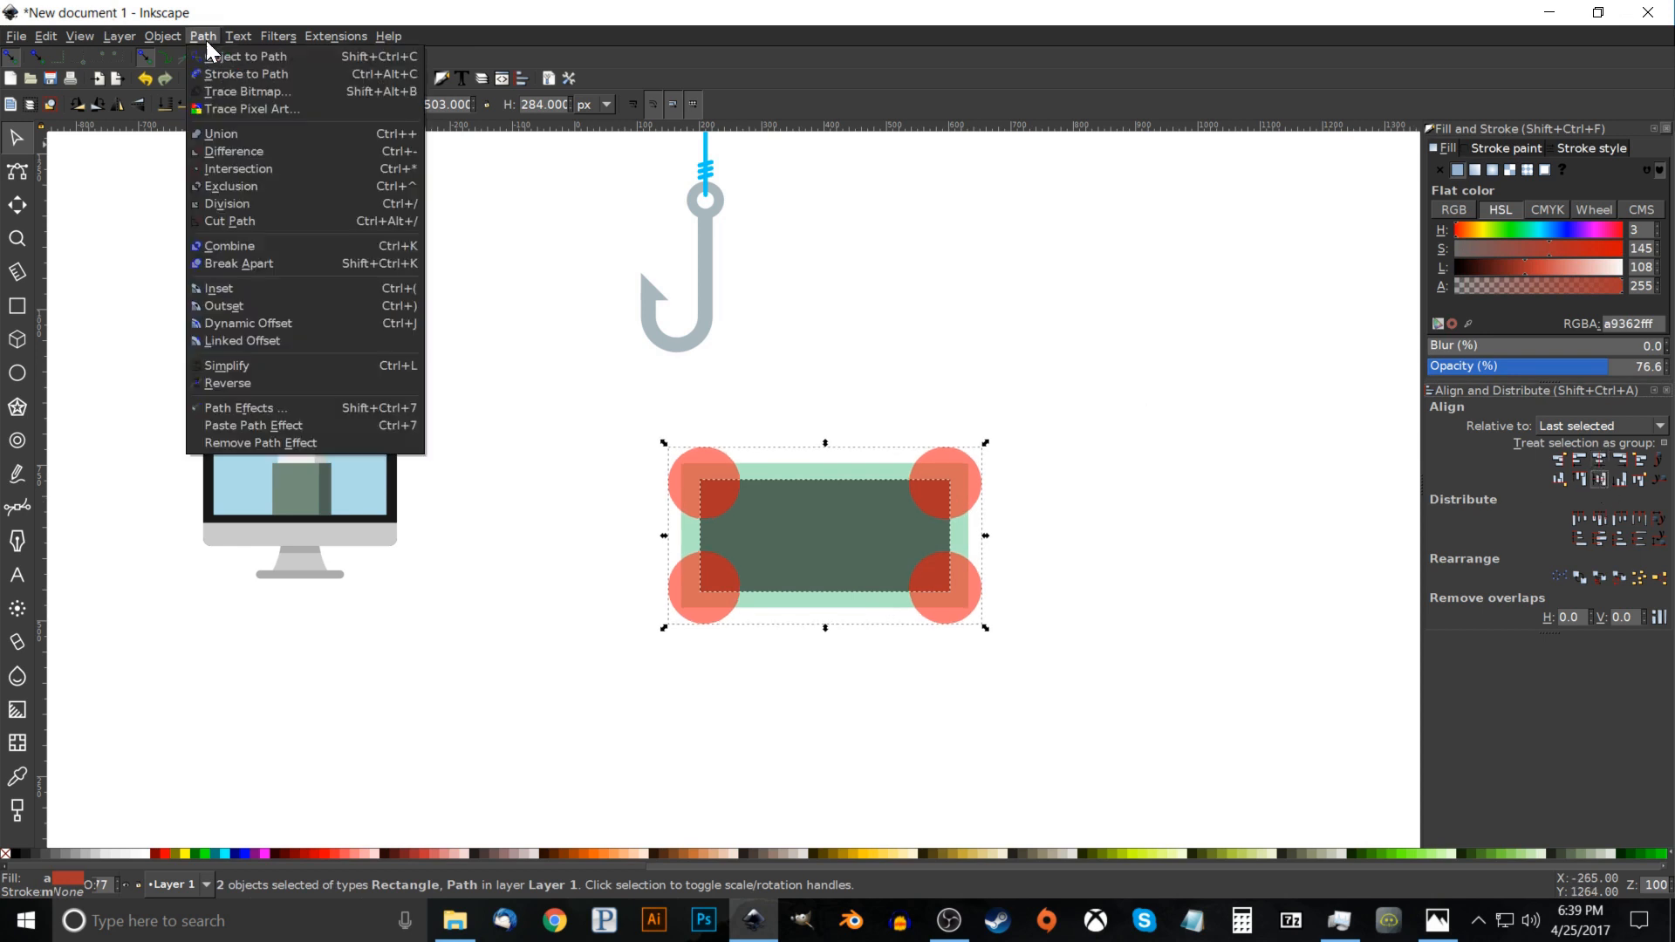
left_click(232, 152)
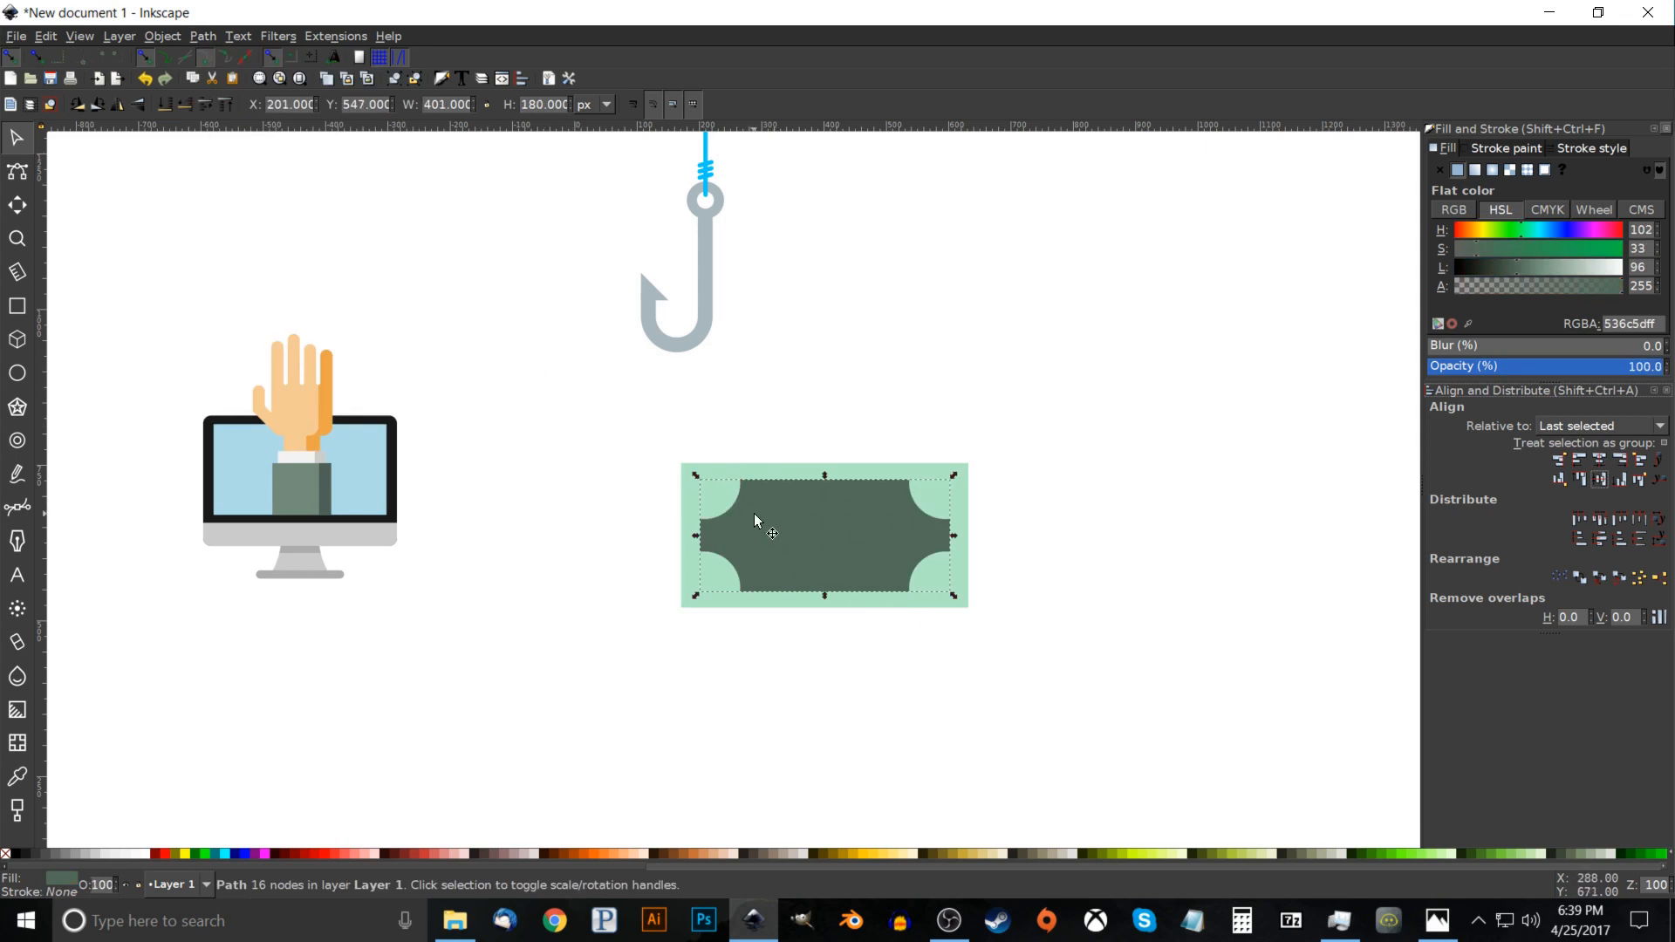
Draw a circle about 128 px wide in the middle of the dark green shape.
left_click(17, 373)
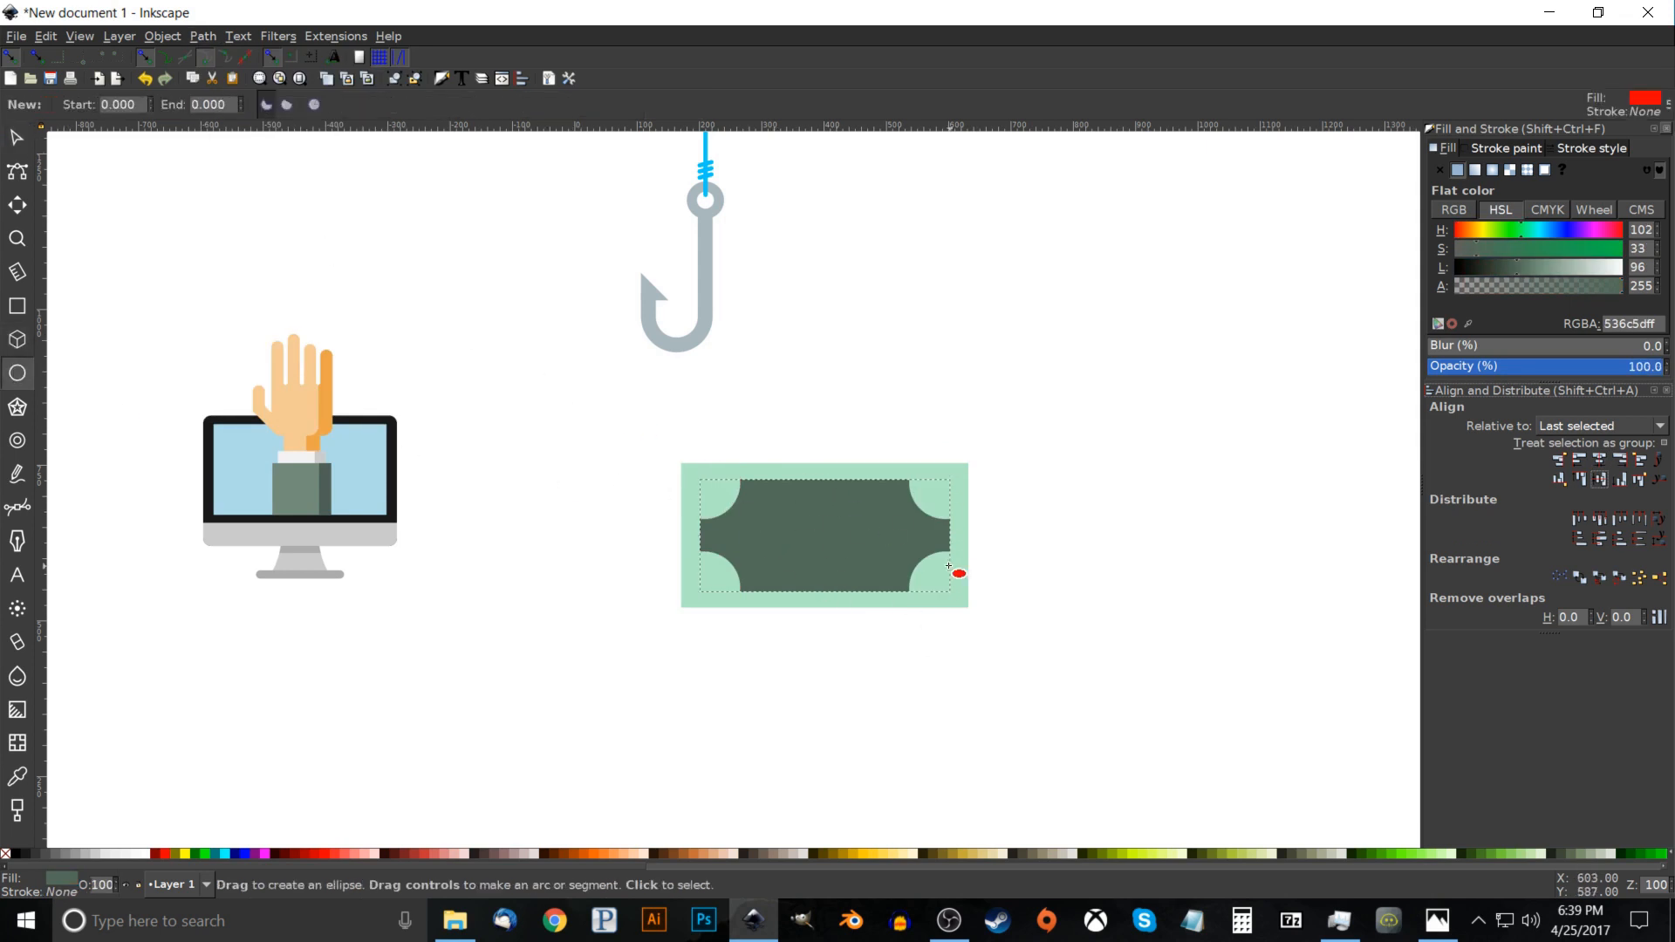
left_click_drag(821, 540, 864, 589)
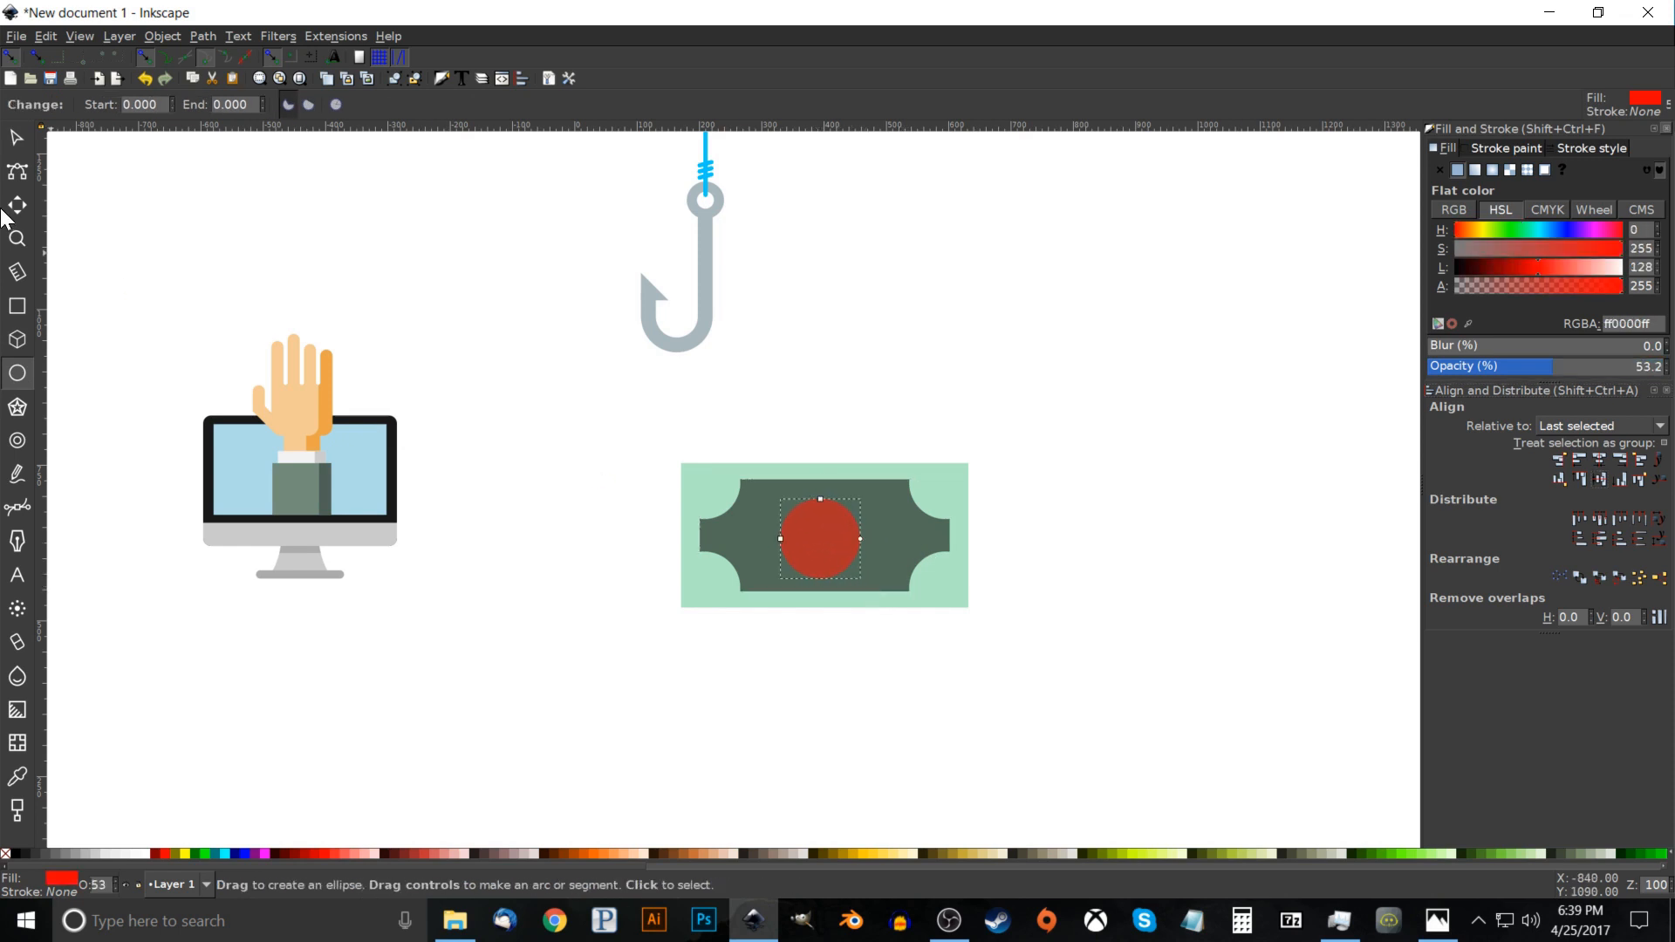
left_click(15, 137)
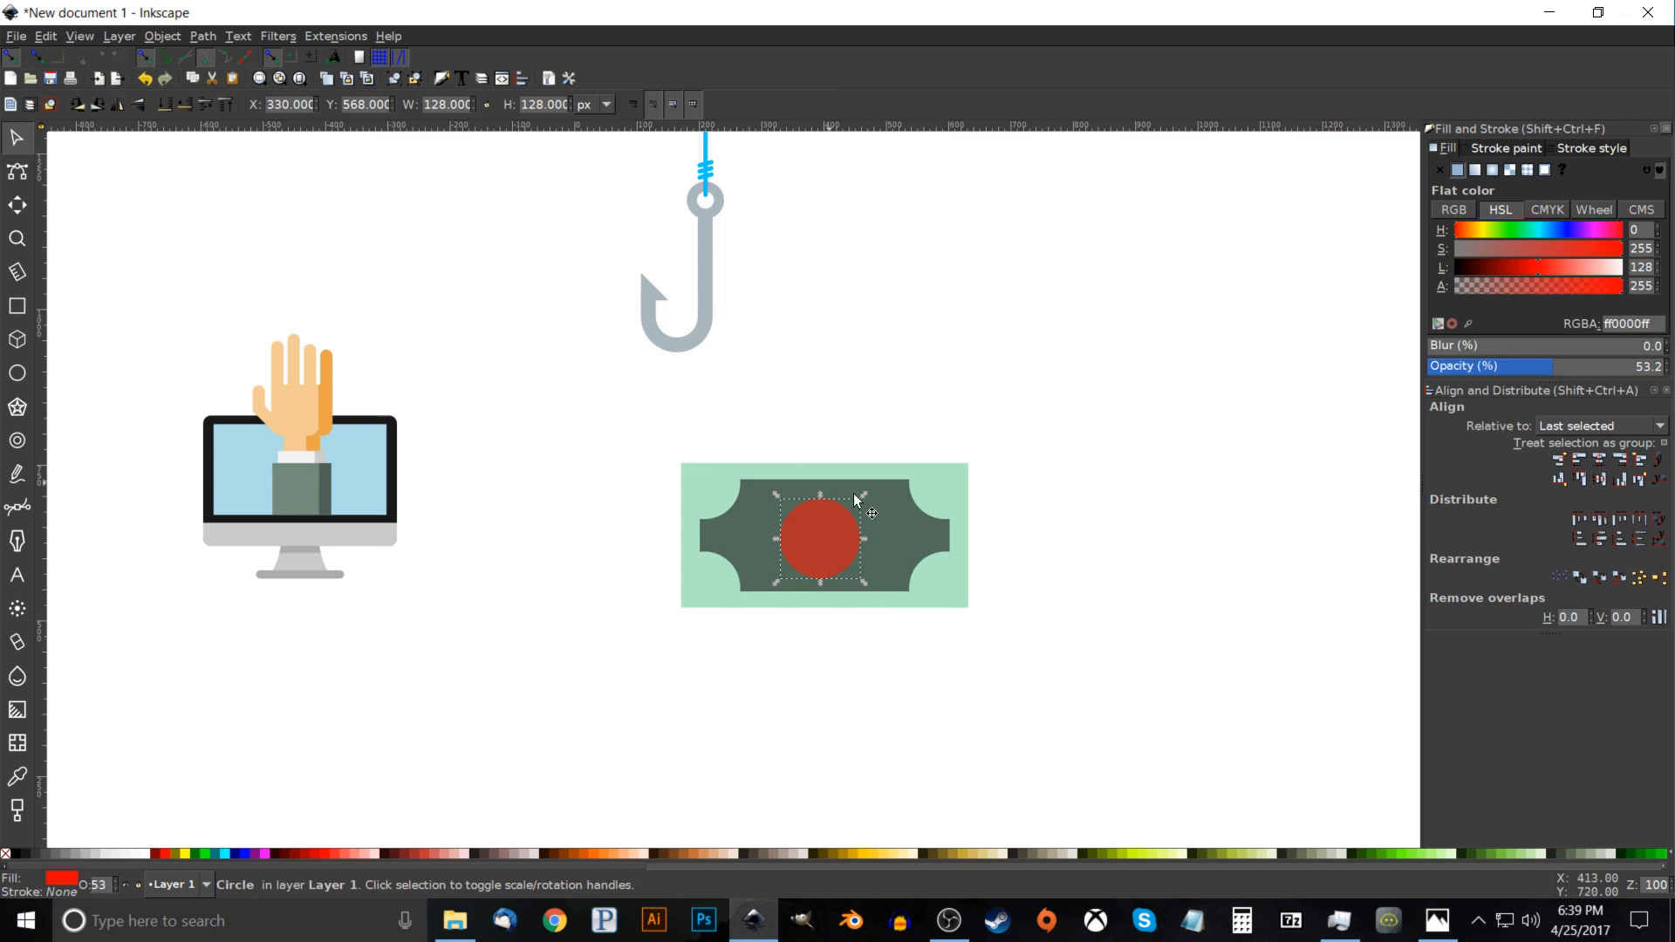
Center the middle circle on the dark green shape and cut it out with Difference.
left_click(914, 496, "shift")
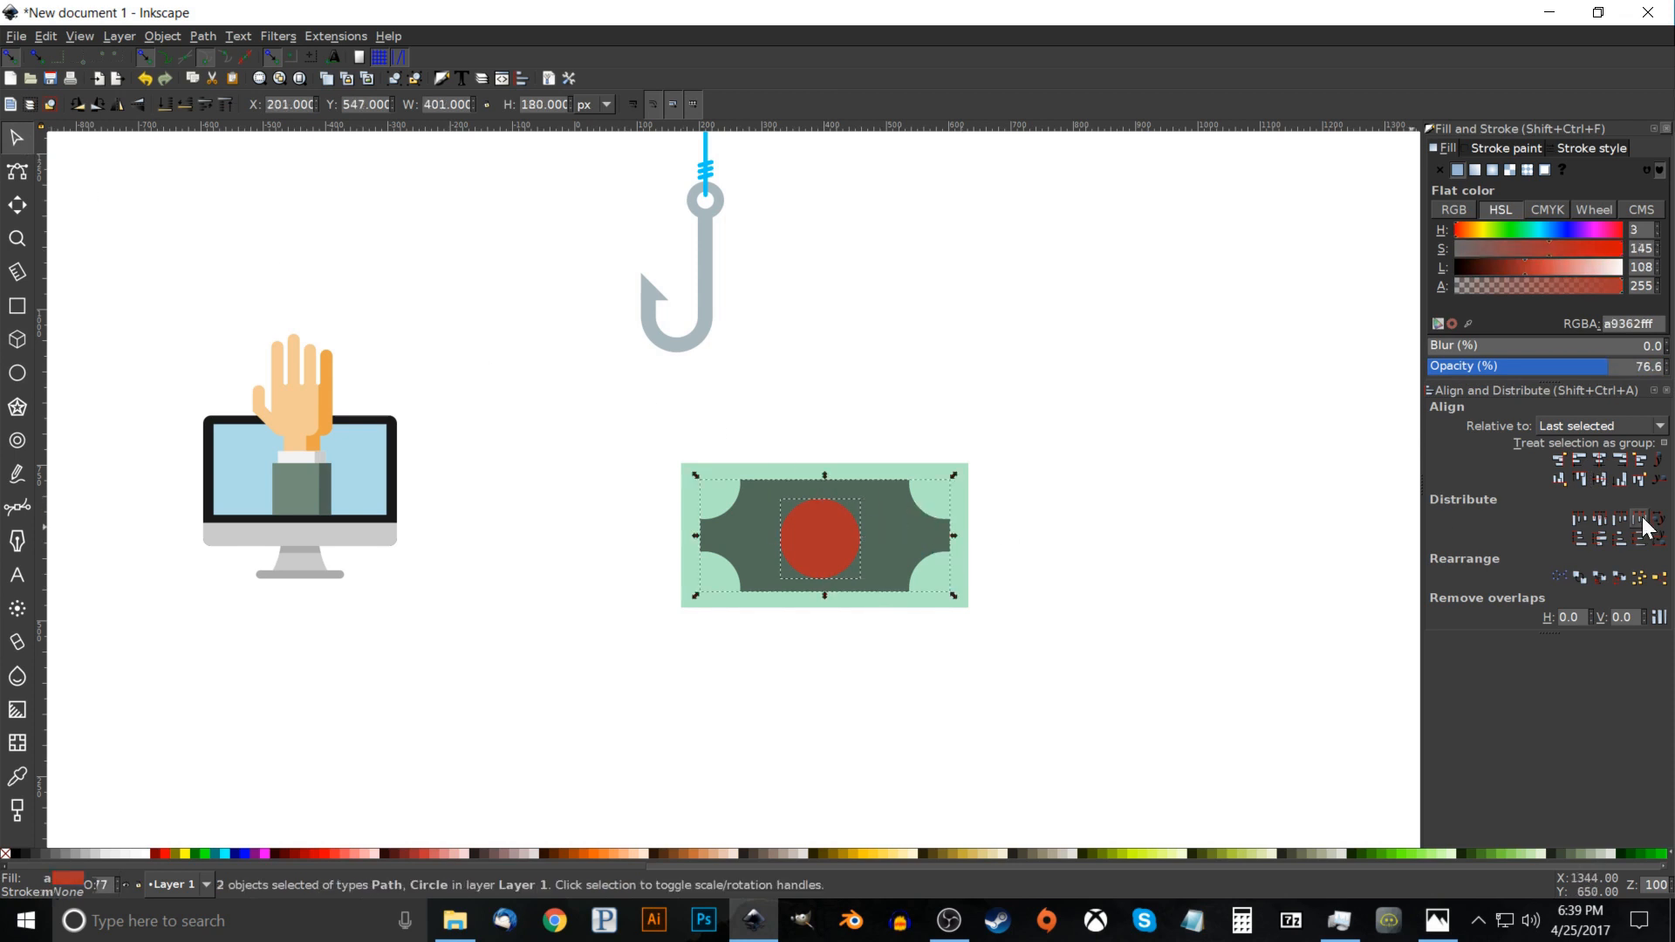
left_click(1600, 460)
left_click(1600, 478)
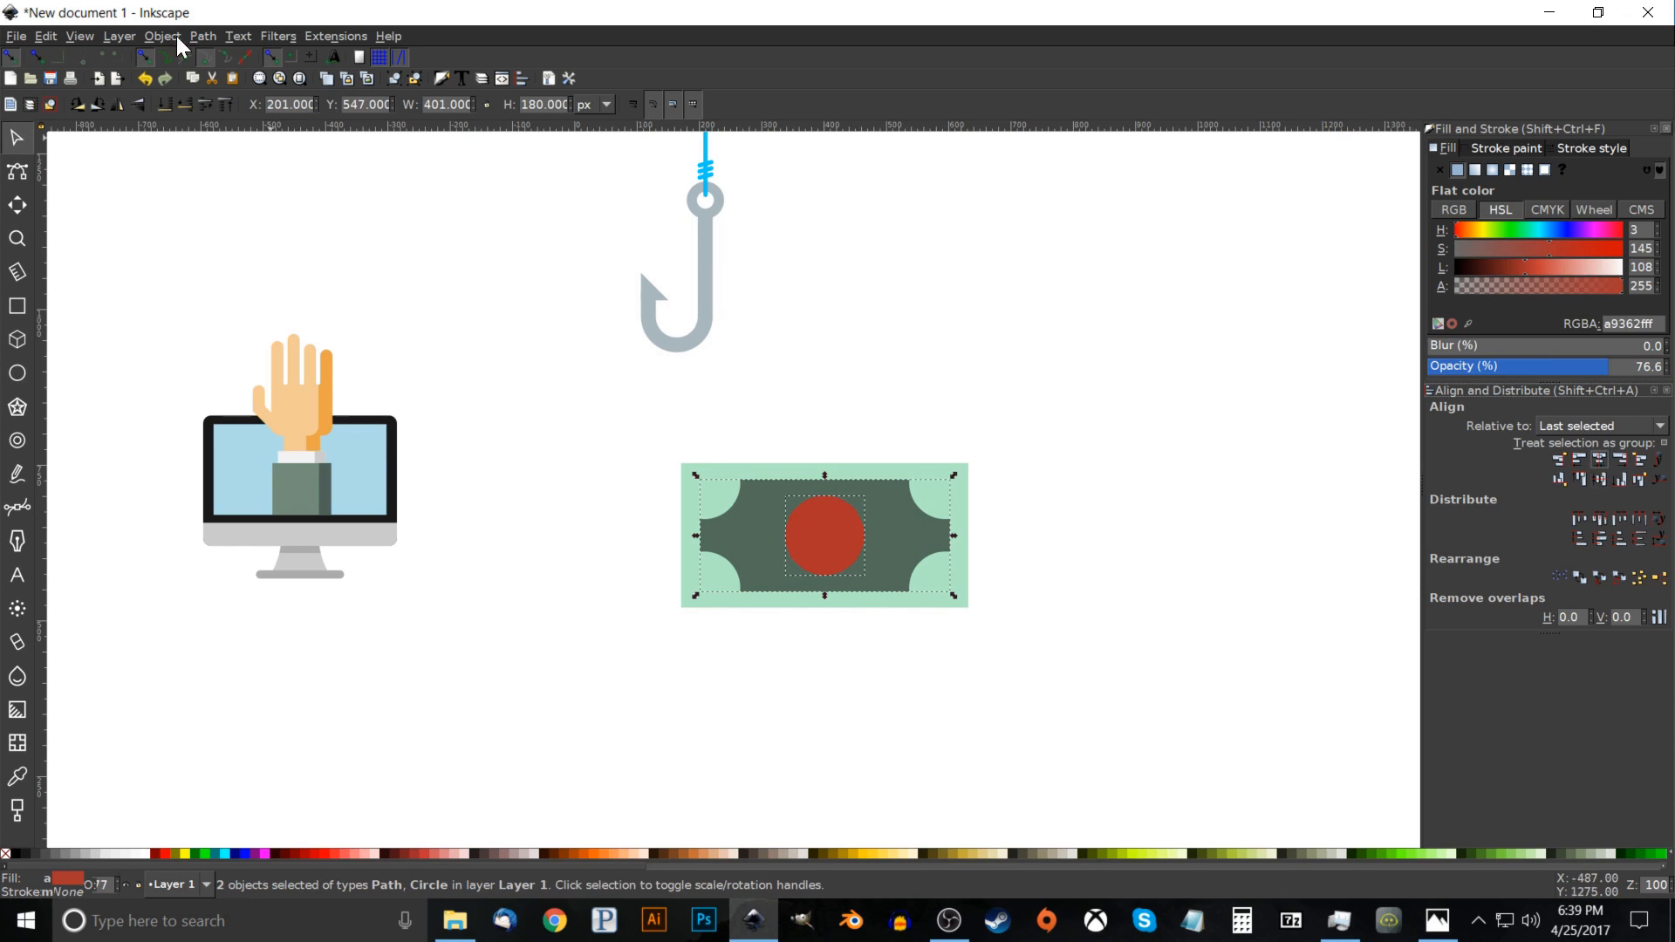
left_click(204, 37)
left_click(232, 152)
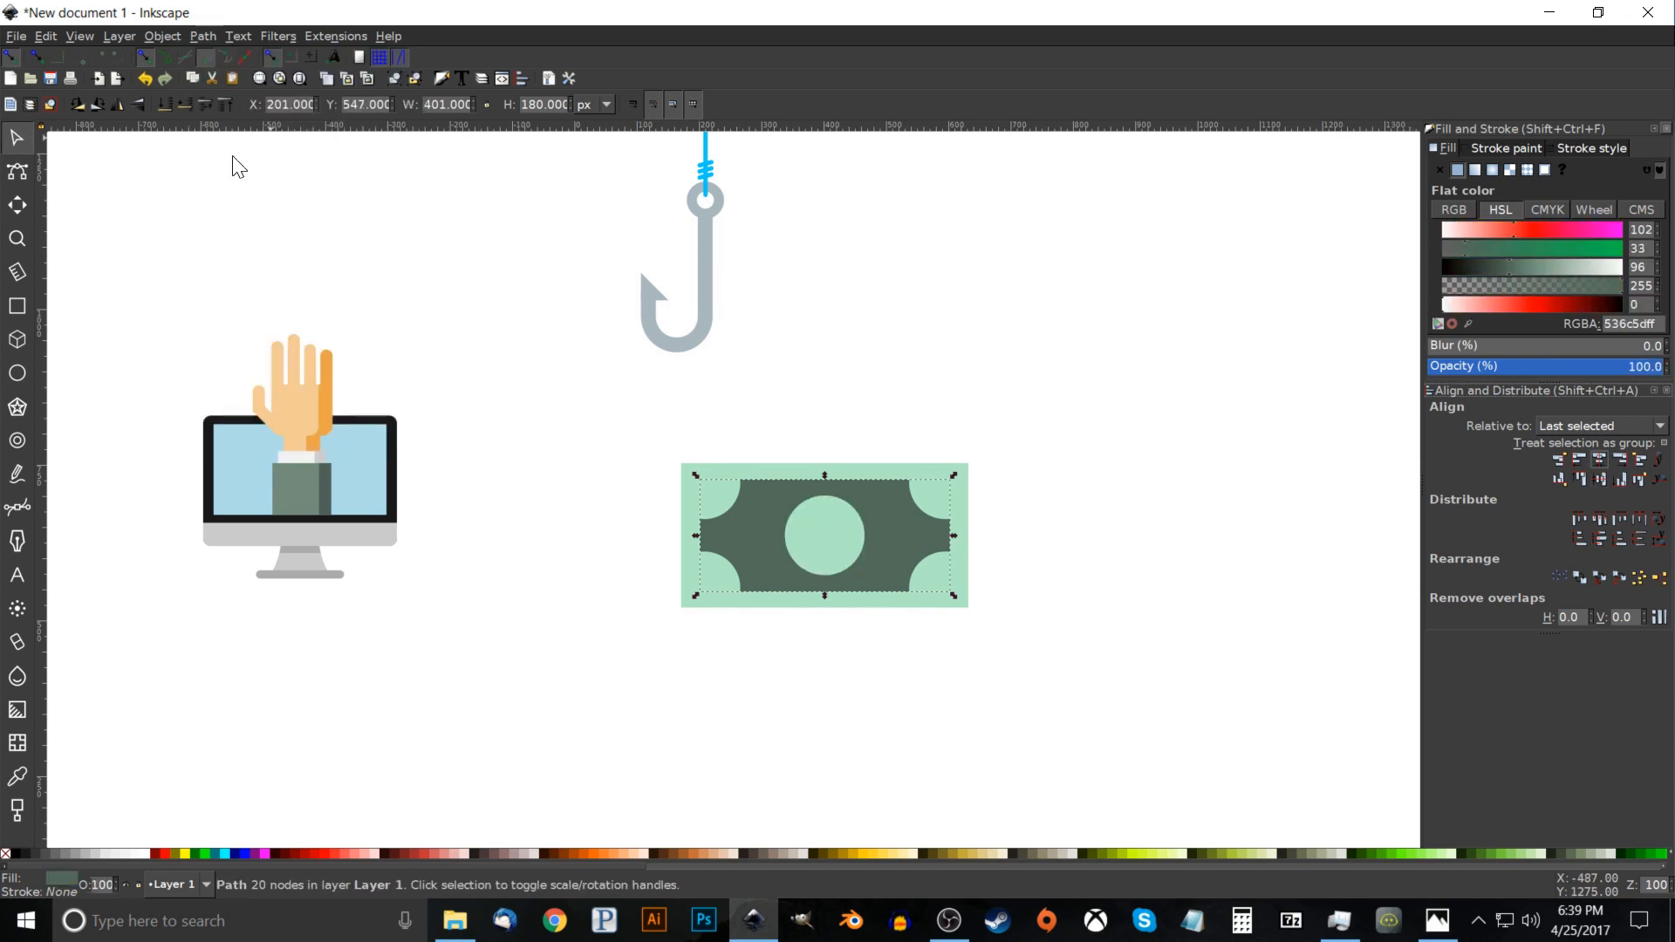
Group the two banknote pieces and move the group up over the hook.
left_click_drag(1174, 726, 547, 432)
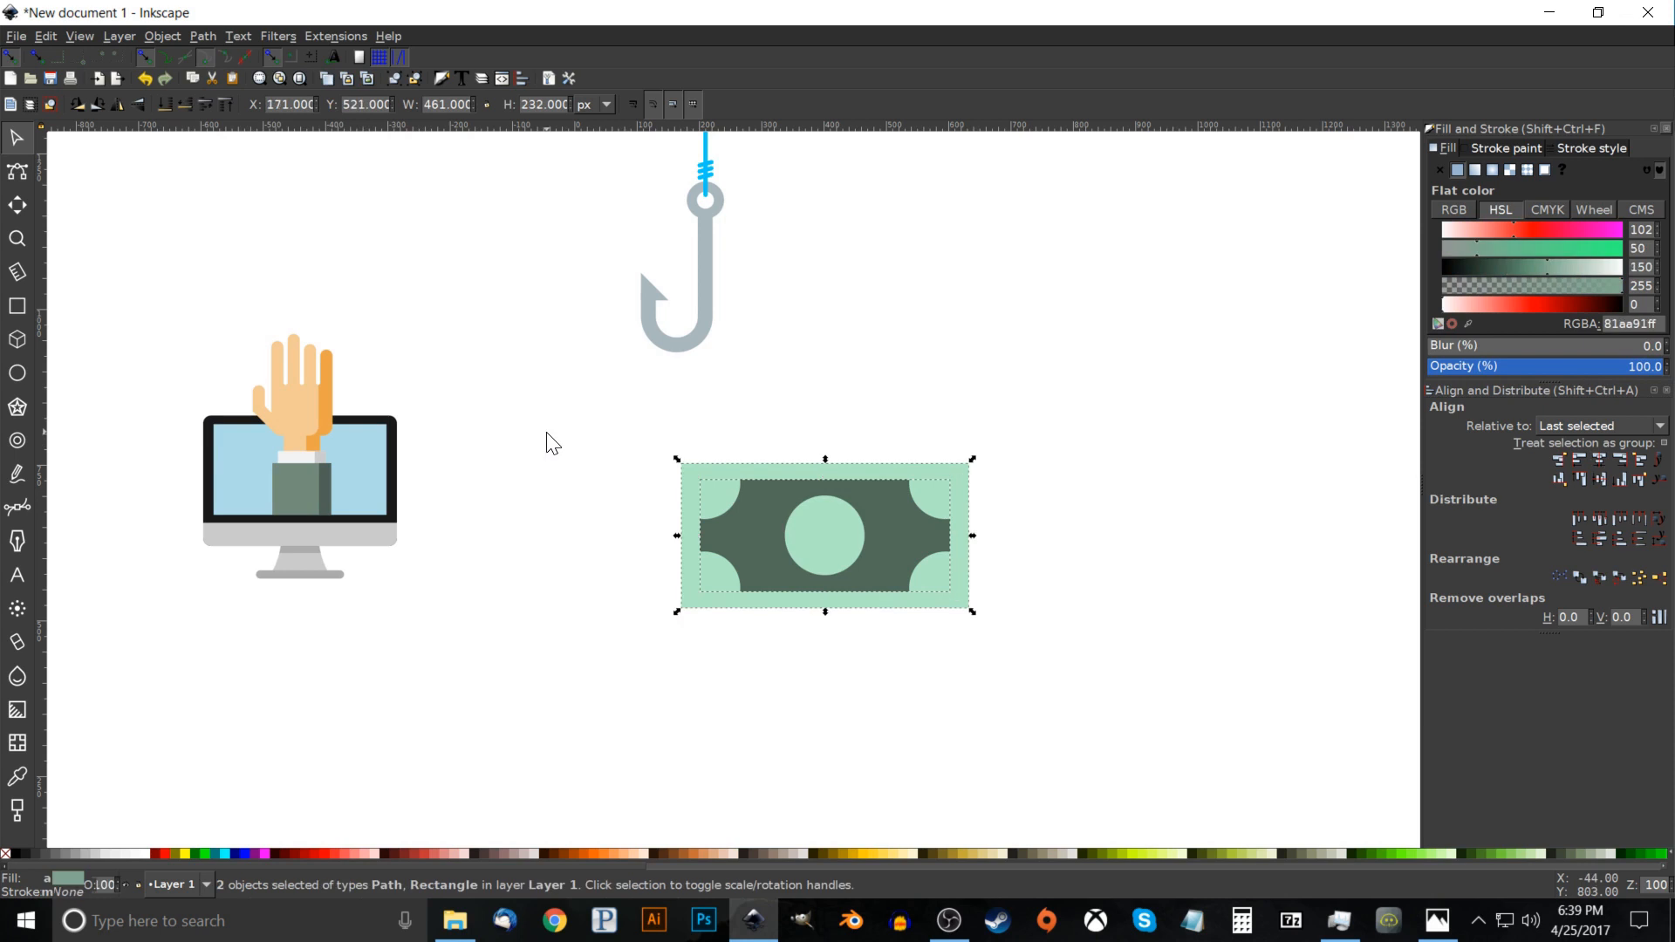
left_click(394, 82)
left_click_drag(893, 570, 864, 494)
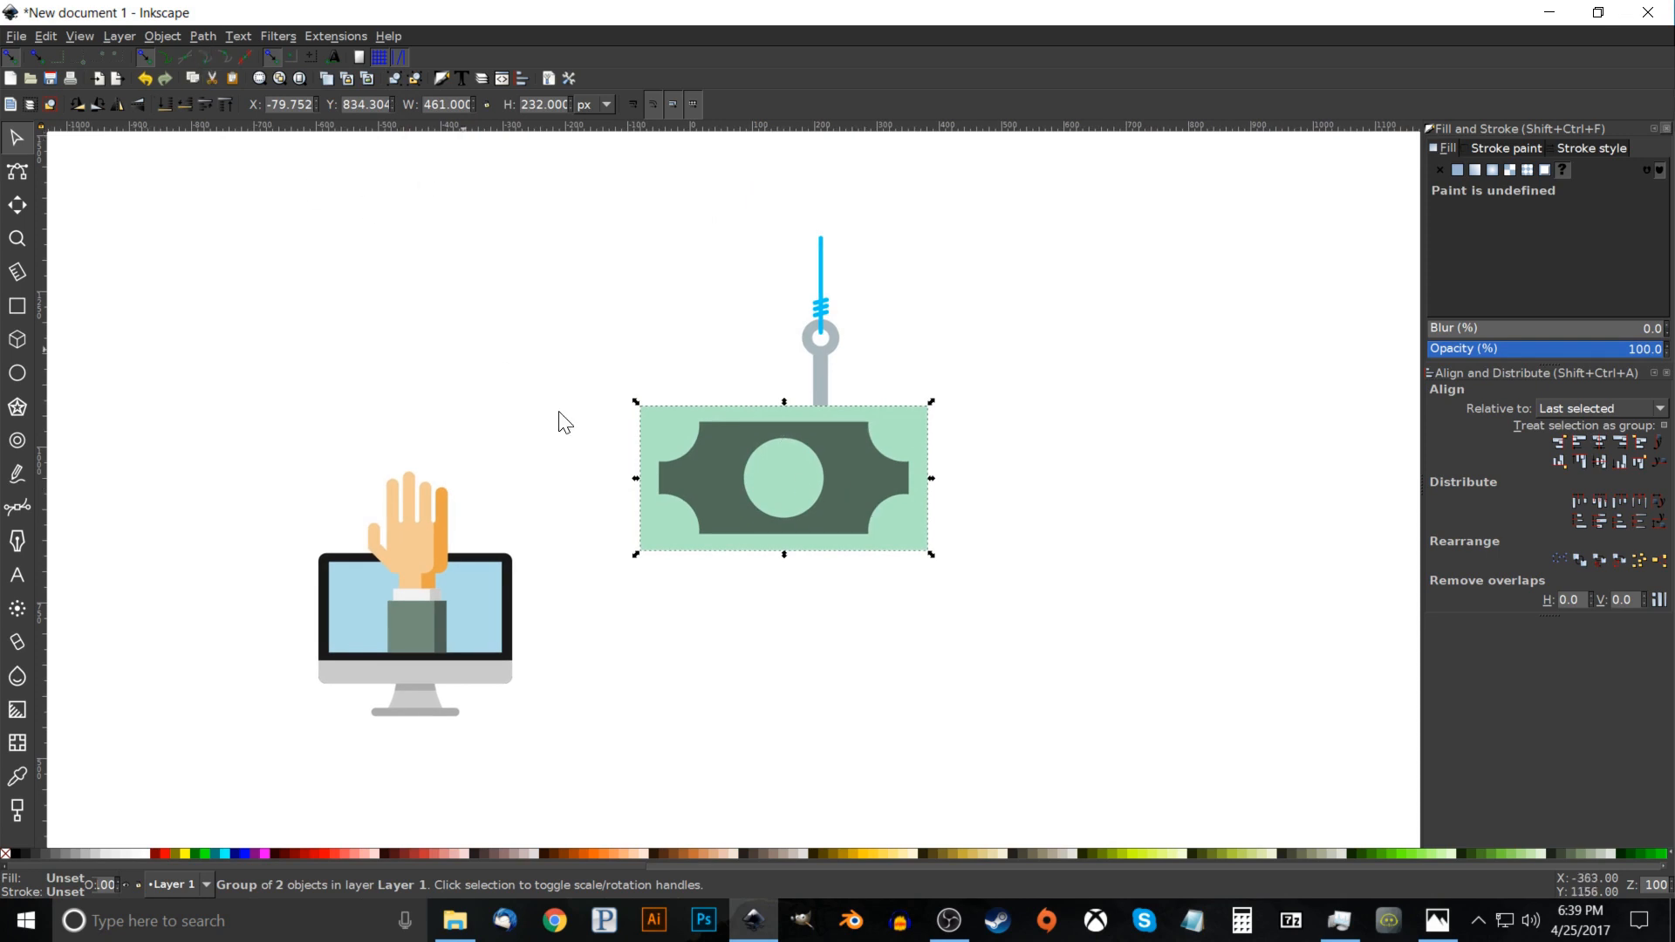
Move the banknote group below the hook and raise the hook's barbed curved piece to the top of the stacking order.
left_click_drag(790, 493, 899, 632)
left_click(775, 482)
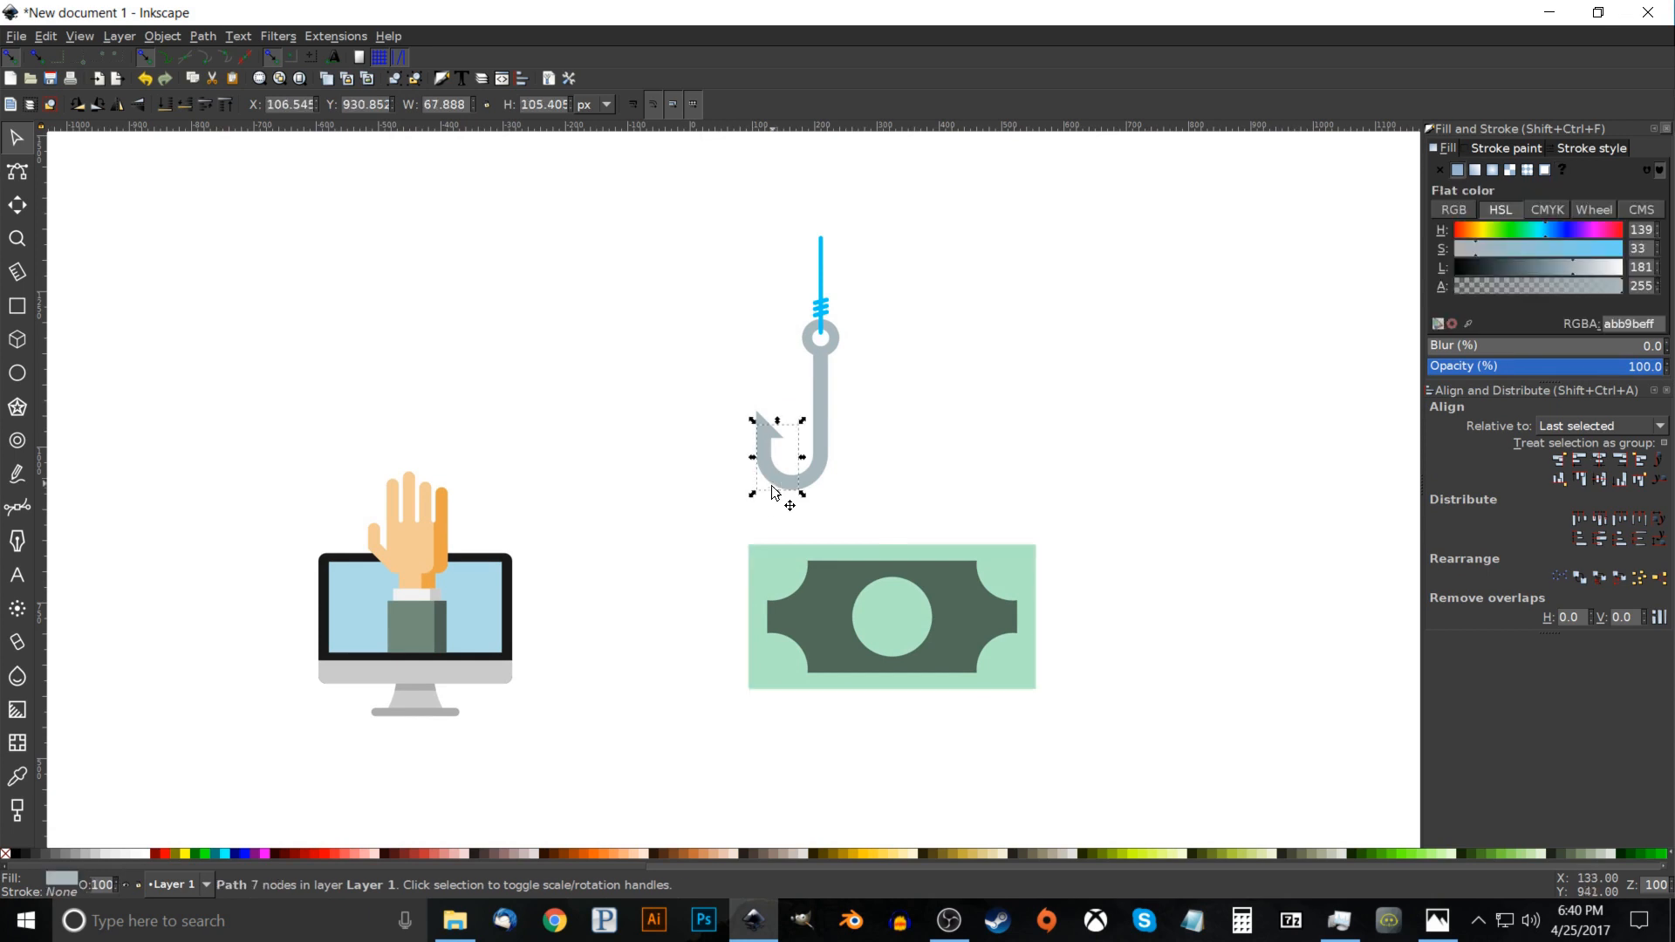
left_click_drag(774, 482, 757, 482)
key("ctrl+z")
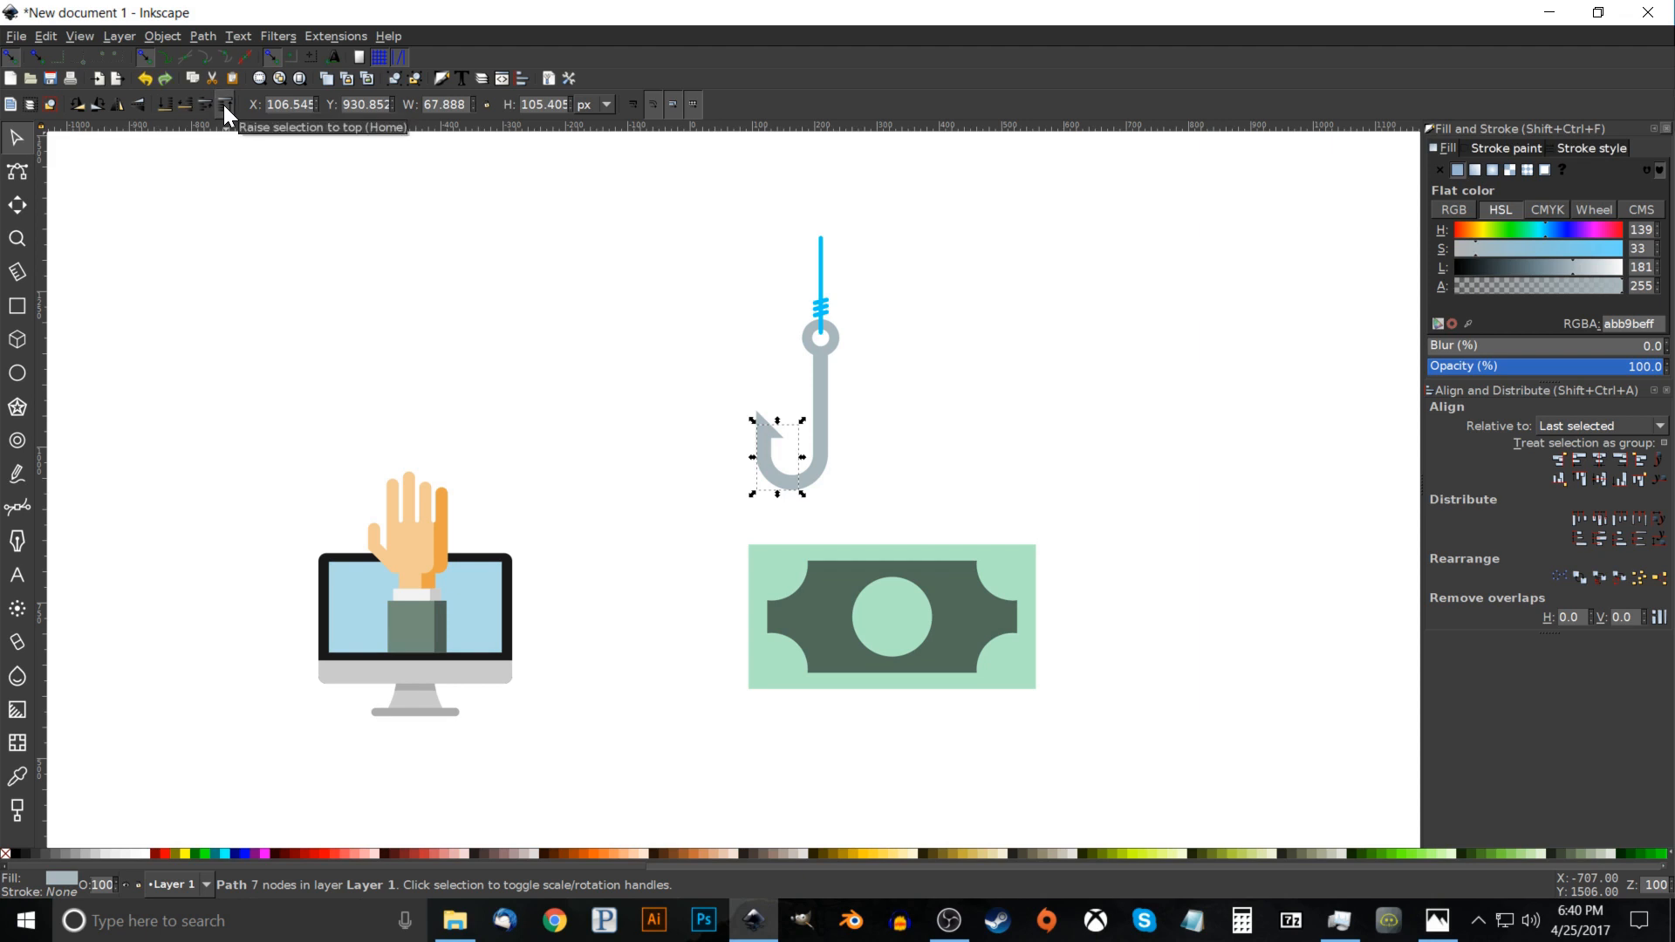
Scale the banknote down proportionally to 189 px wide and place its center circle behind the end of the hook's curved piece.
left_click_drag(961, 664, 858, 534)
left_click_drag(932, 482, 820, 491)
scroll(820, 491, "up", 5)
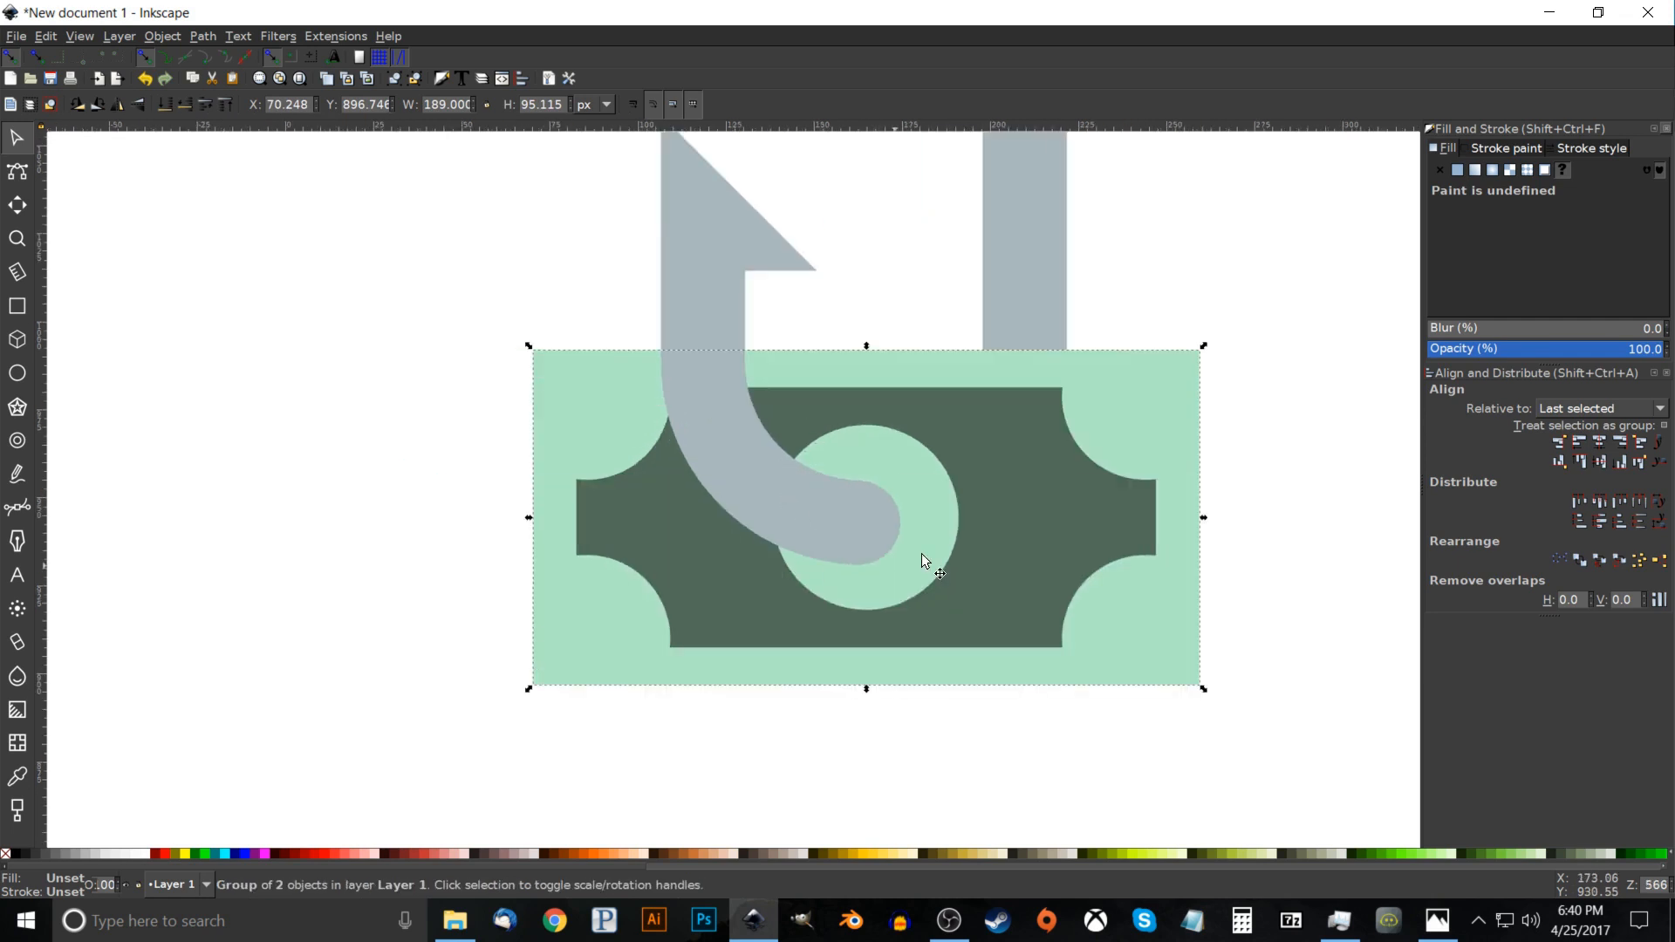
left_click_drag(954, 537, 949, 541)
scroll(868, 562, "down", 5)
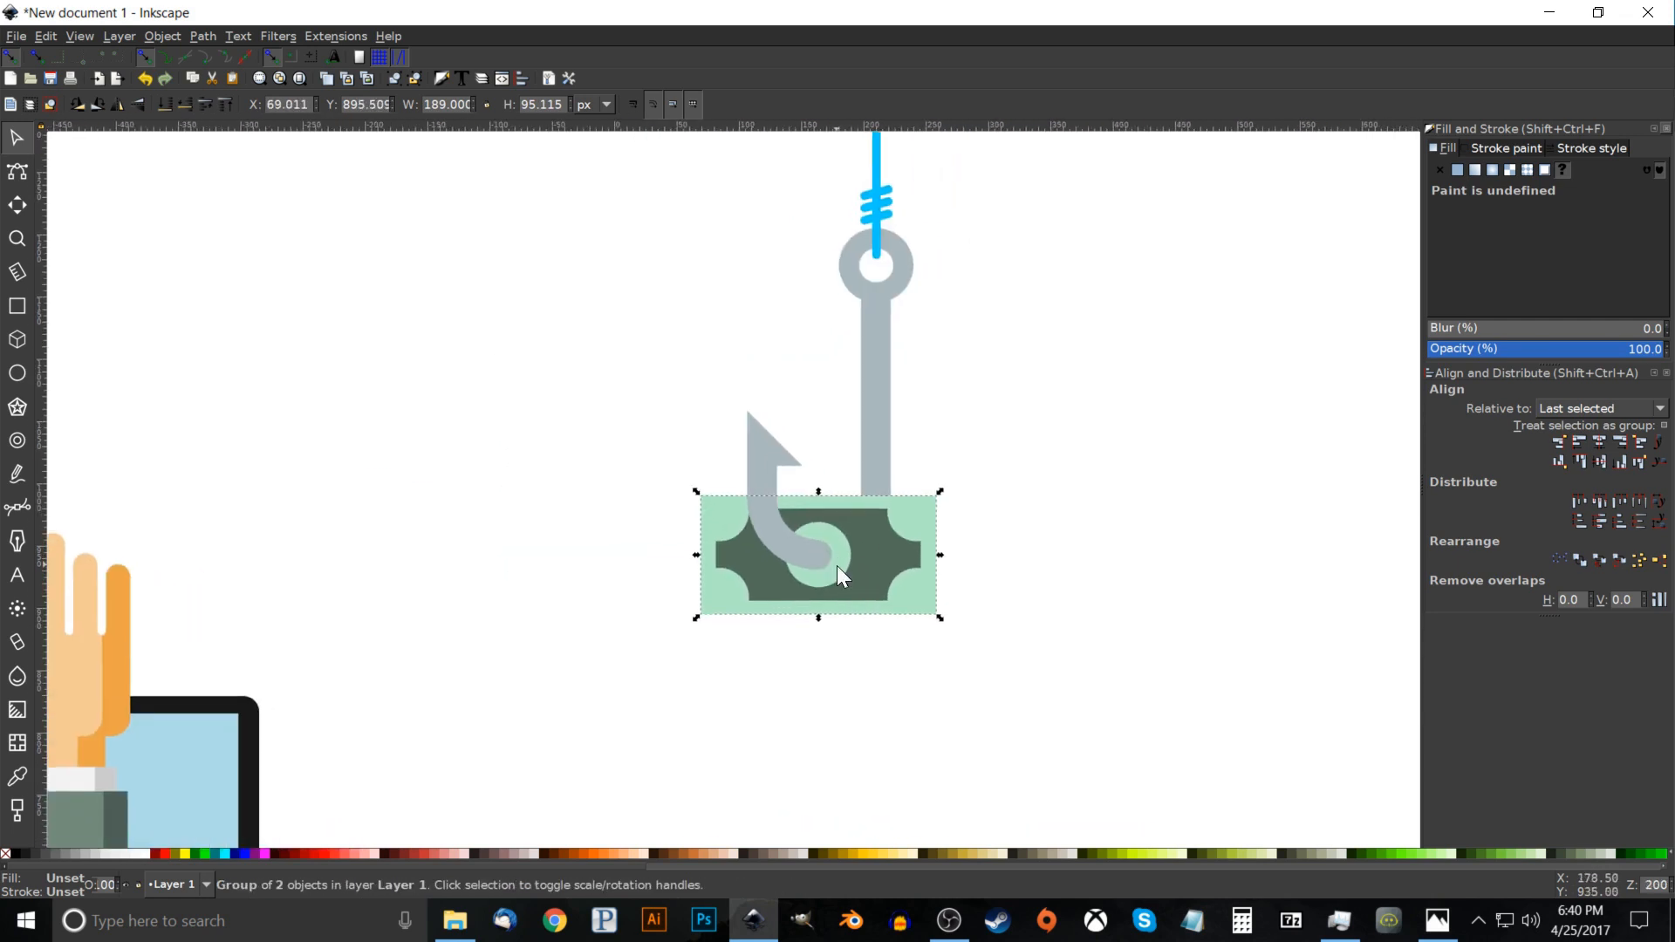
Examine how the banknote sits on the hook, both close up and from a distance.
scroll(913, 569, "down", 2)
scroll(920, 593, "up", 6)
scroll(916, 587, "down", 5)
scroll(920, 600, "up", 6)
scroll(866, 591, "down", 6)
scroll(864, 585, "up", 3)
scroll(859, 586, "down", 3)
scroll(847, 603, "up", 4)
scroll(846, 637, "down", 1)
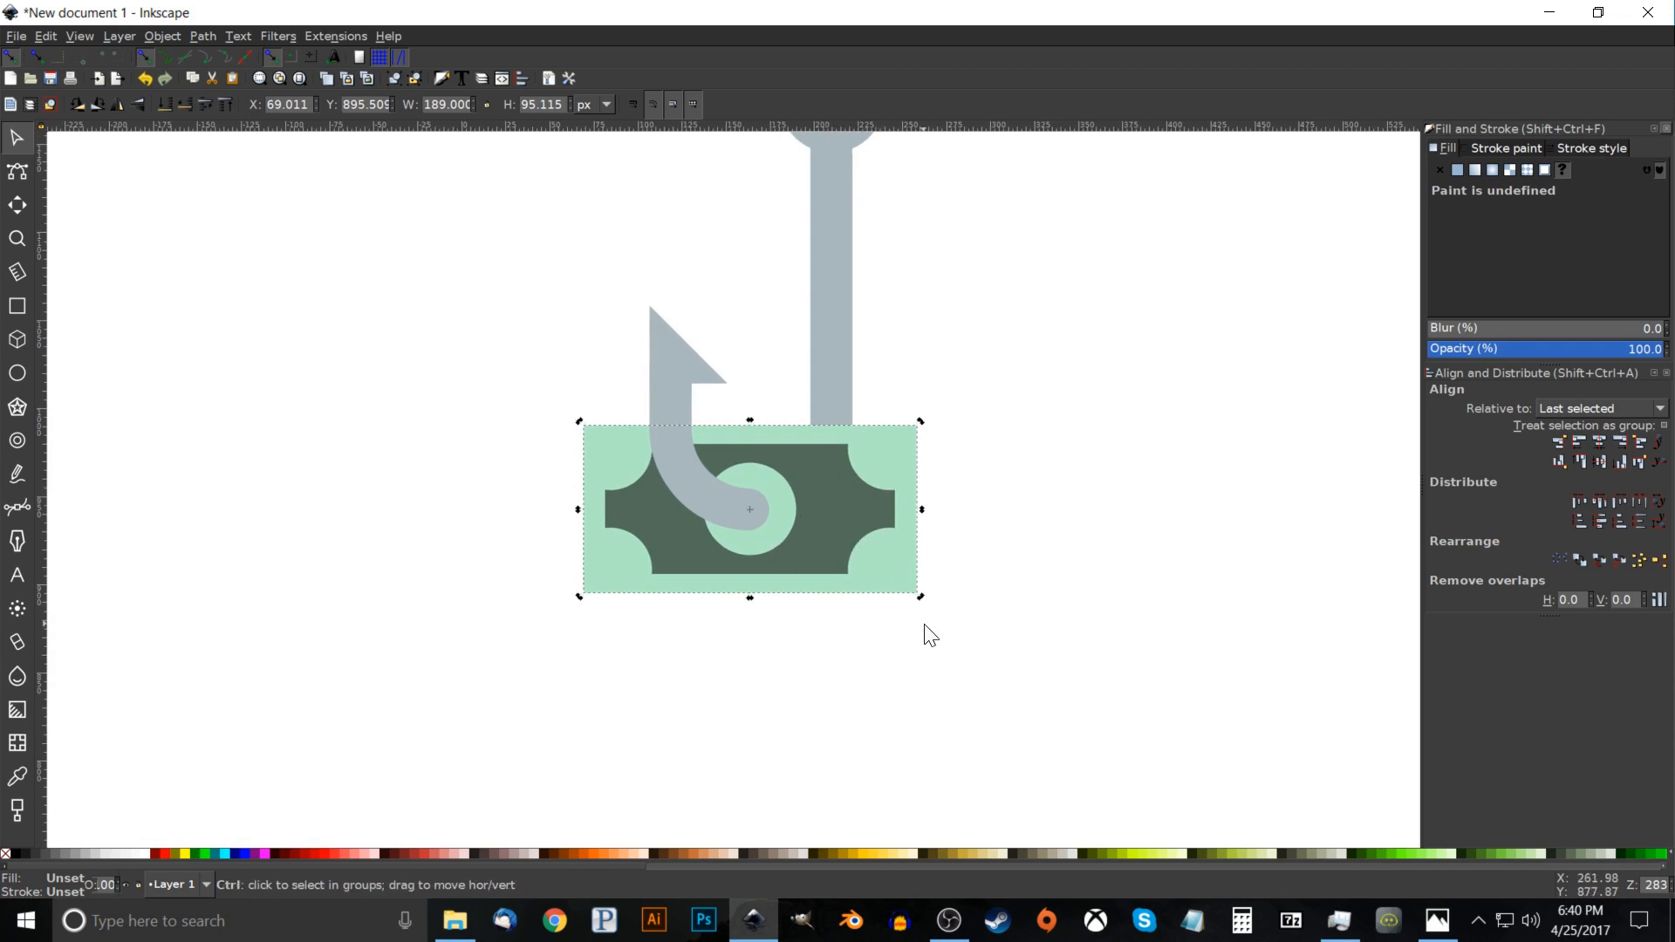
Rotate the banknote about 15 degrees counterclockwise so it hangs tilted on the hook.
left_click_drag(923, 599, 931, 561)
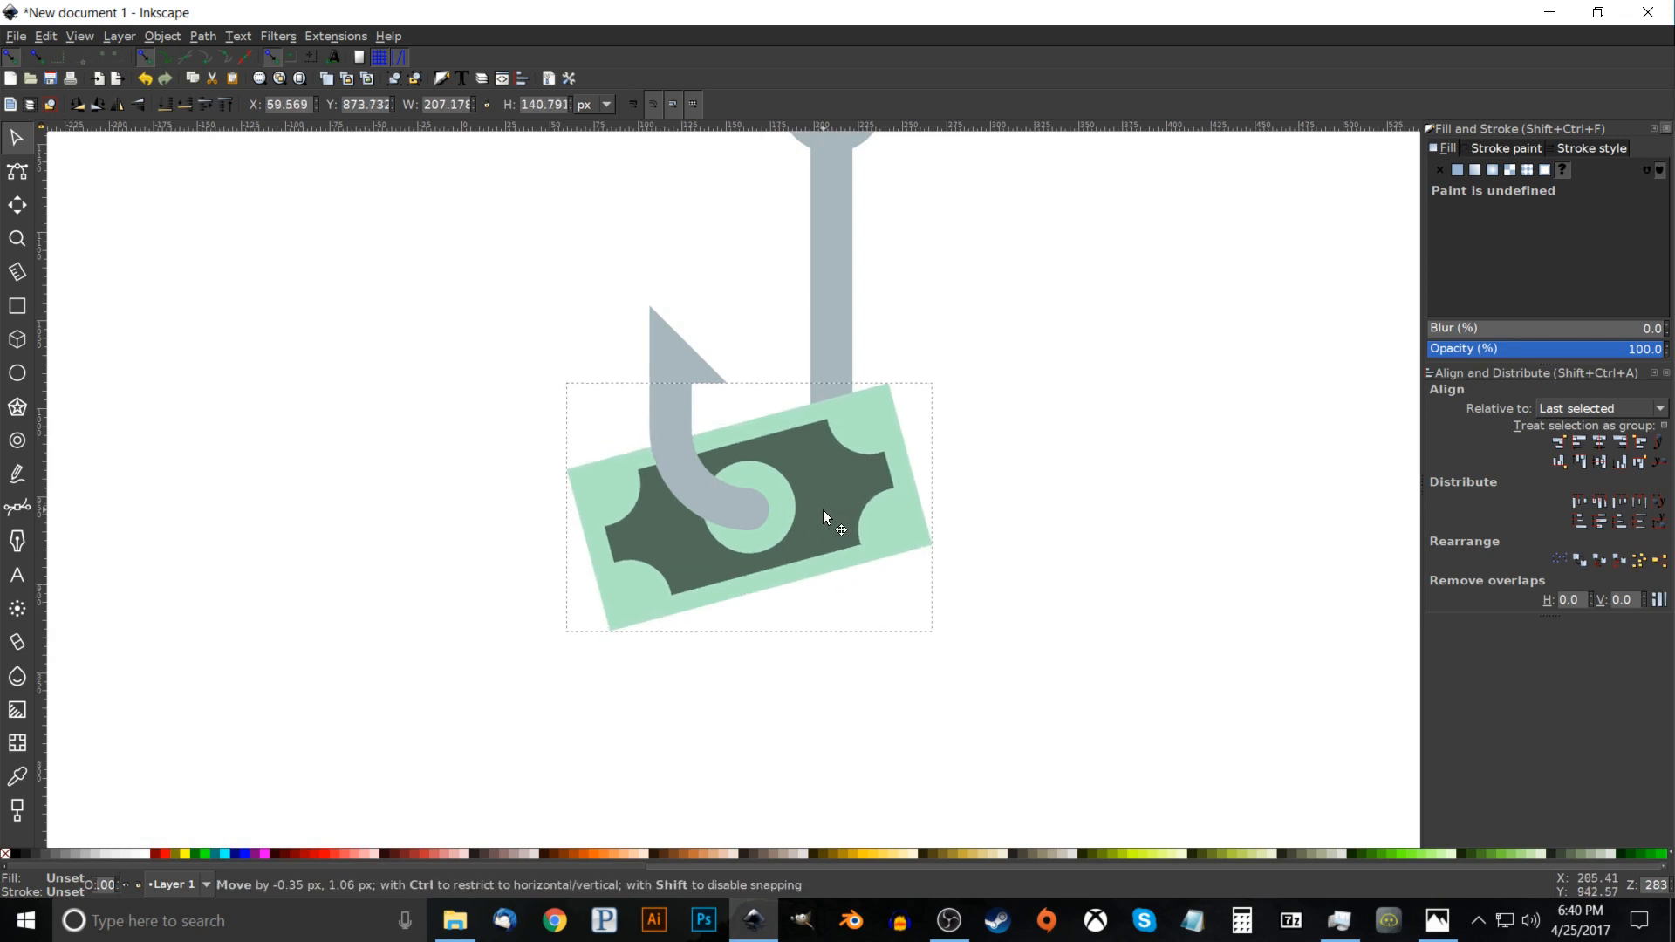
left_click(998, 535)
left_click_drag(999, 535, 1003, 591)
Select the fishing line, hook and banknote together and move them directly above the raised hand and monitor.
key("1")
left_click_drag(907, 540, 1086, 546)
left_click_drag(1171, 691, 772, 130)
left_click_drag(960, 534, 555, 445)
left_click_drag(756, 506, 1027, 481)
left_click(965, 551)
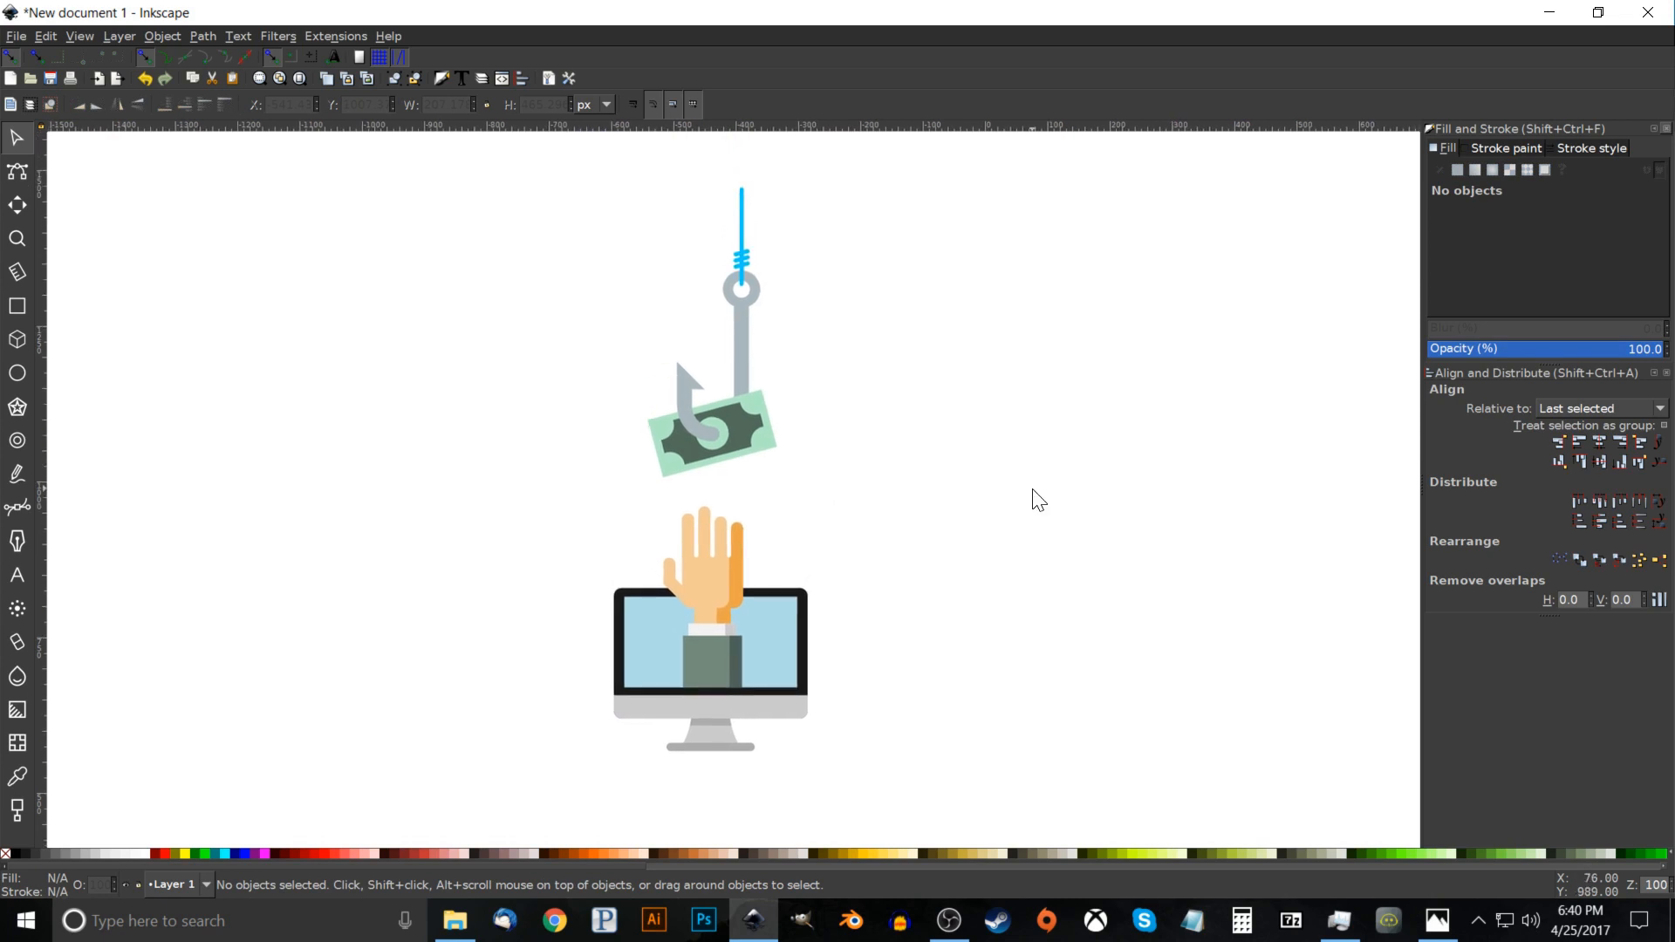